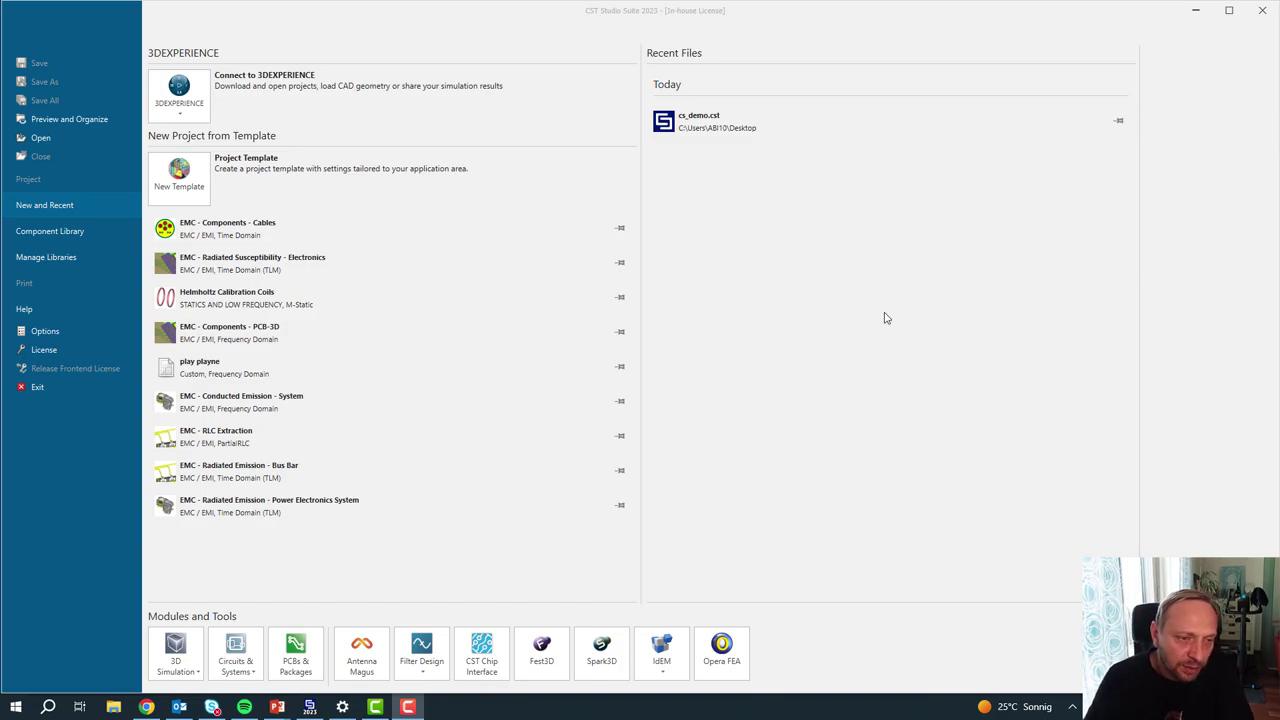
Step: Create a new project from an EMC/EMI Components template using the Cables workflow and the Time Domain solver, keeping the default units
{"action": "left_click", "coordinate": [197, 187]}
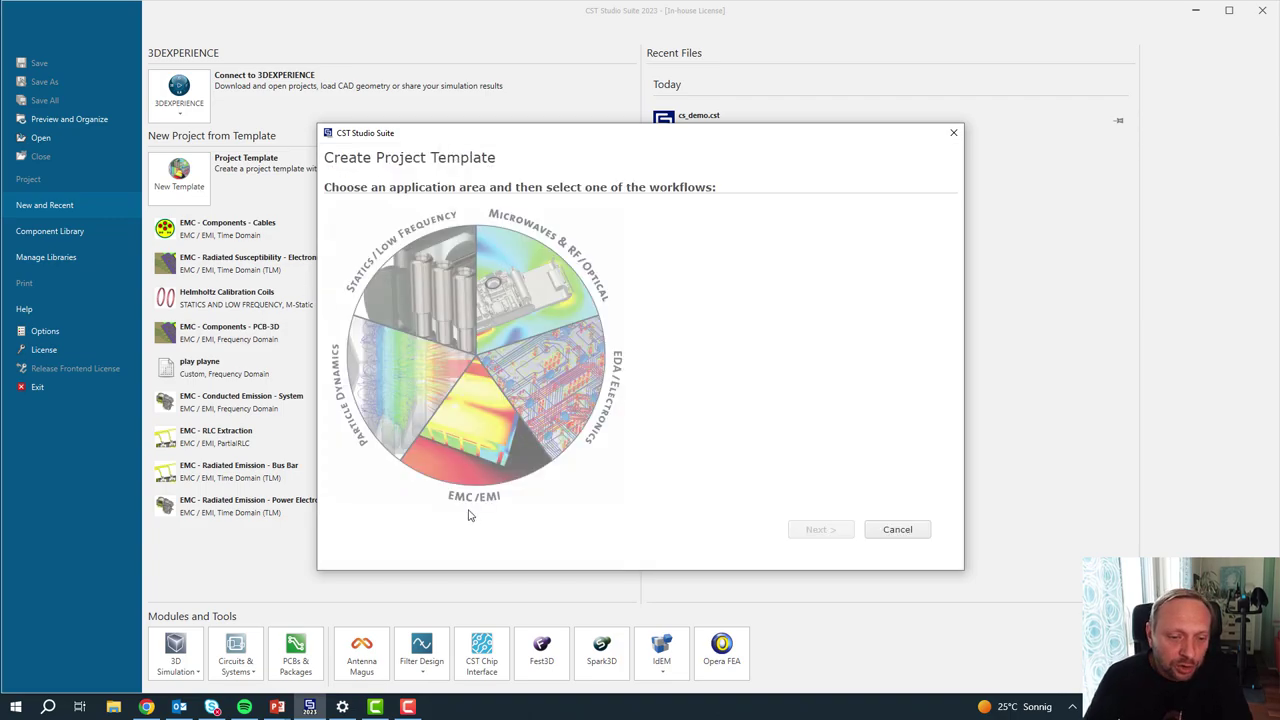
{"action": "left_click", "coordinate": [472, 448]}
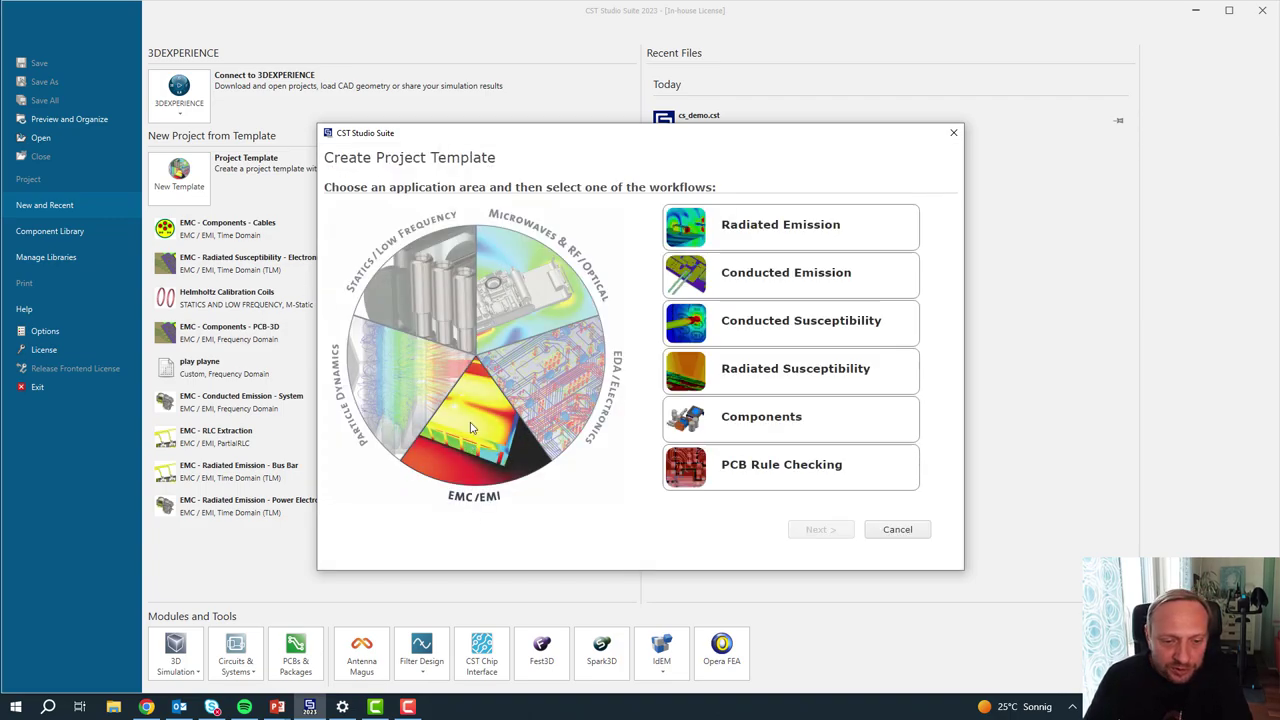
{"action": "left_click", "coordinate": [765, 418]}
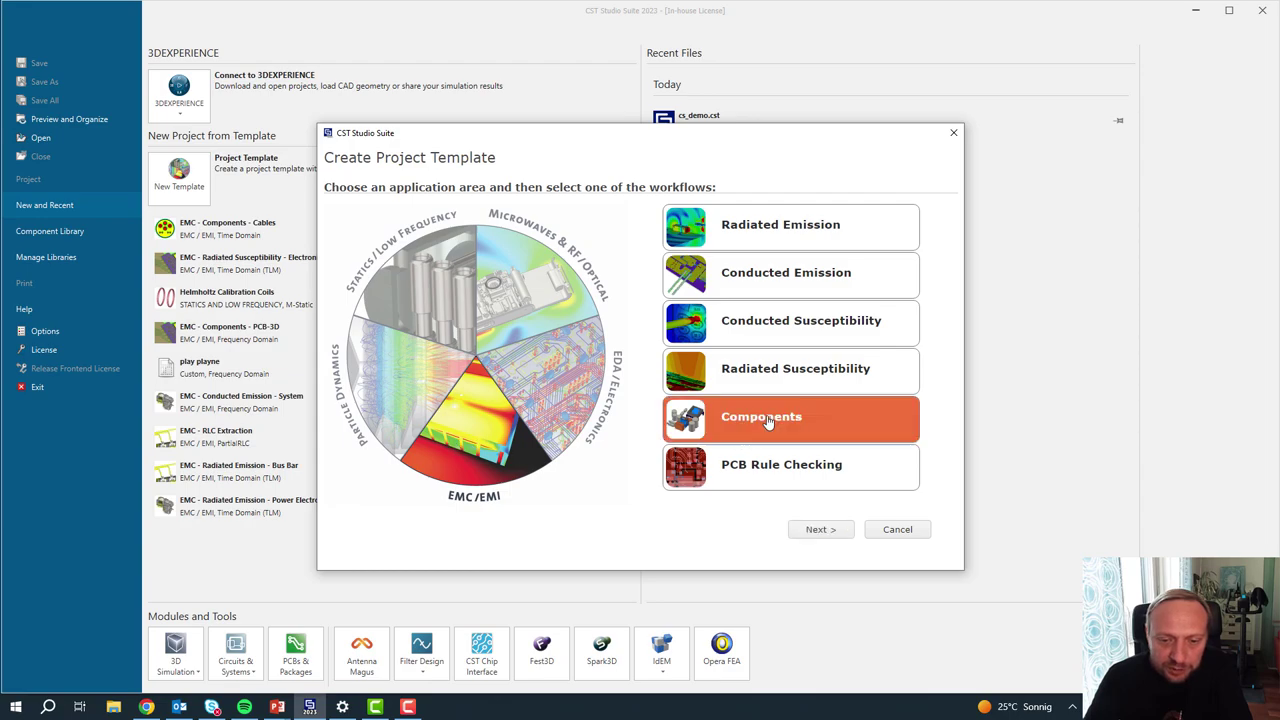
{"action": "left_click", "coordinate": [820, 529]}
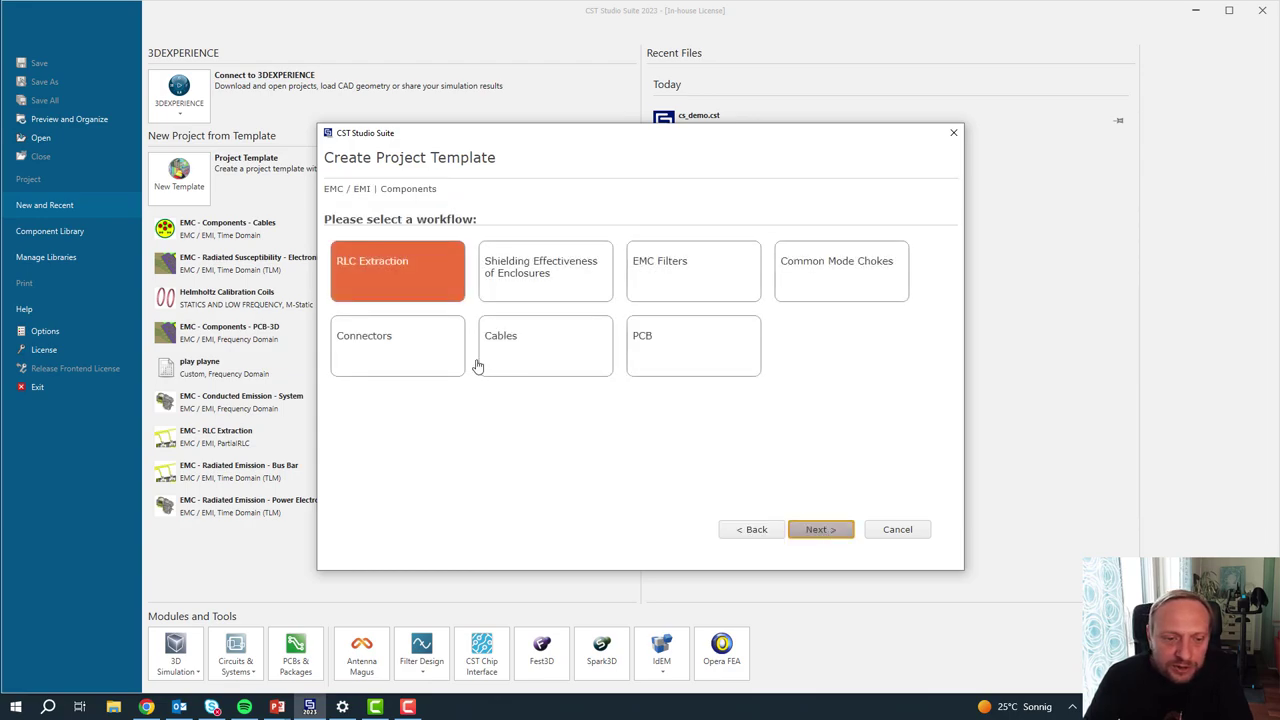
{"action": "left_click", "coordinate": [552, 356]}
{"action": "left_click", "coordinate": [820, 530]}
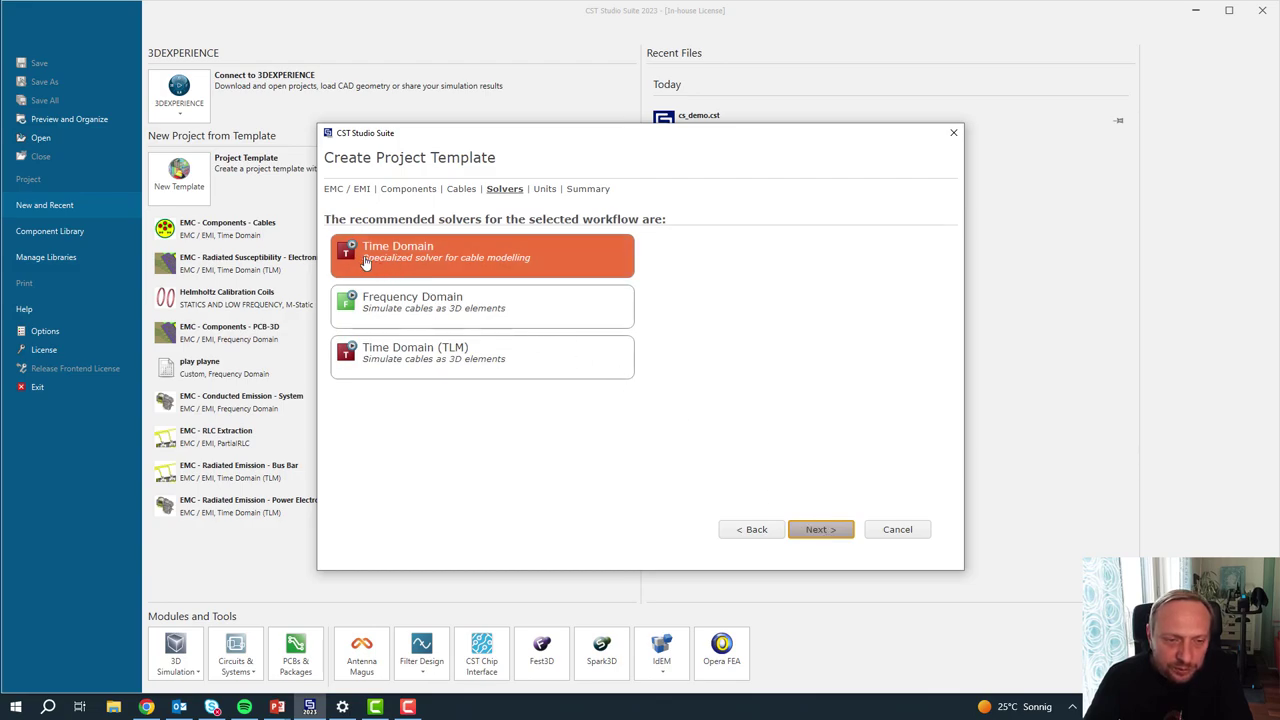
{"action": "left_click", "coordinate": [819, 530]}
{"action": "left_click", "coordinate": [819, 530]}
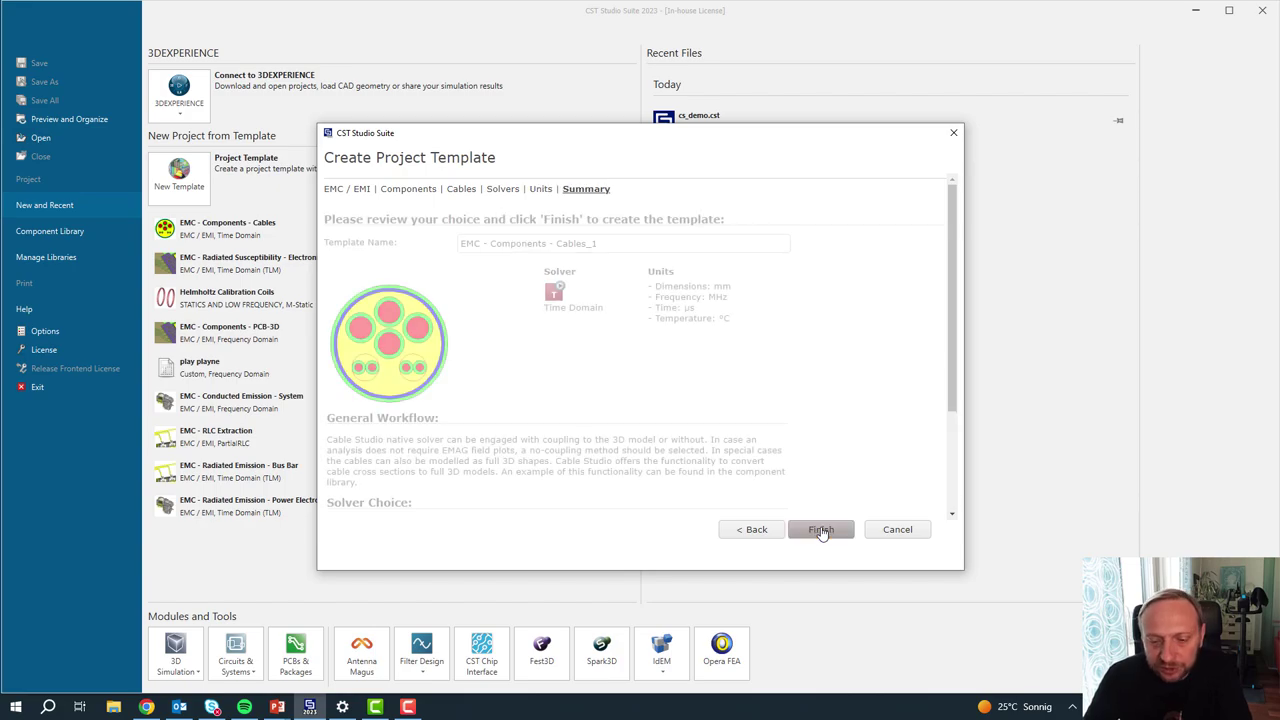
{"action": "left_click", "coordinate": [819, 530]}
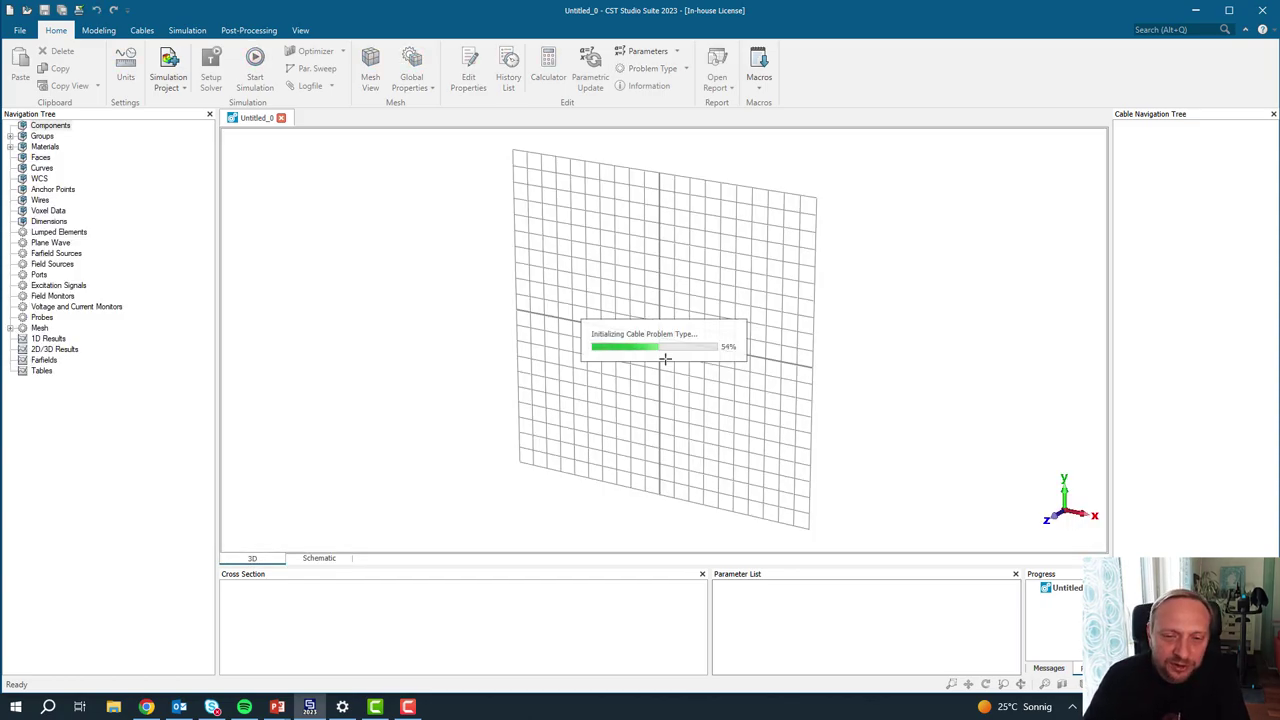
Step: Set the maximum simulation frequency to 200 MHz by changing its expression to start with 200e6
{"action": "scroll", "coordinate": [665, 358], "scroll_direction": "up", "scroll_amount": 5}
{"action": "scroll", "coordinate": [662, 358], "scroll_direction": "down", "scroll_amount": 4}
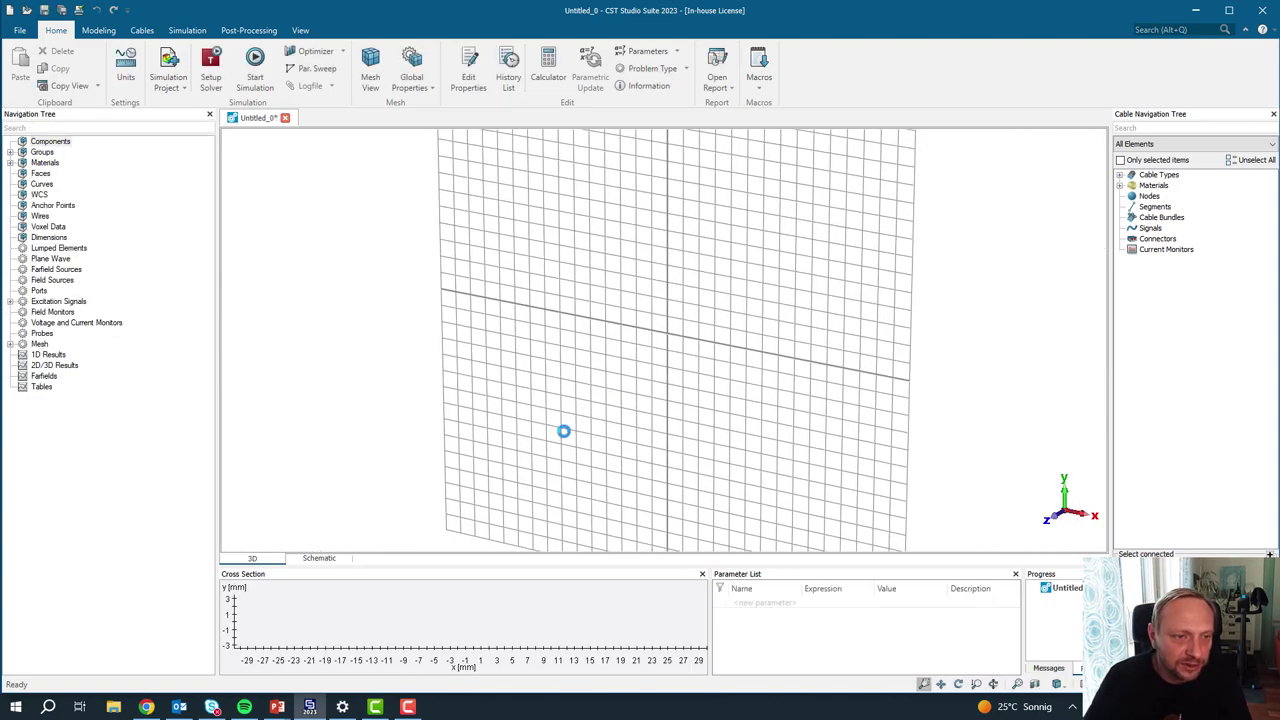
{"action": "mouse_move", "coordinate": [703, 283]}
{"action": "left_mouse_down"}
{"action": "mouse_move", "coordinate": [780, 220]}
{"action": "mouse_move", "coordinate": [690, 300]}
{"action": "mouse_move", "coordinate": [406, 306]}
{"action": "mouse_move", "coordinate": [363, 346]}
{"action": "left_mouse_up"}
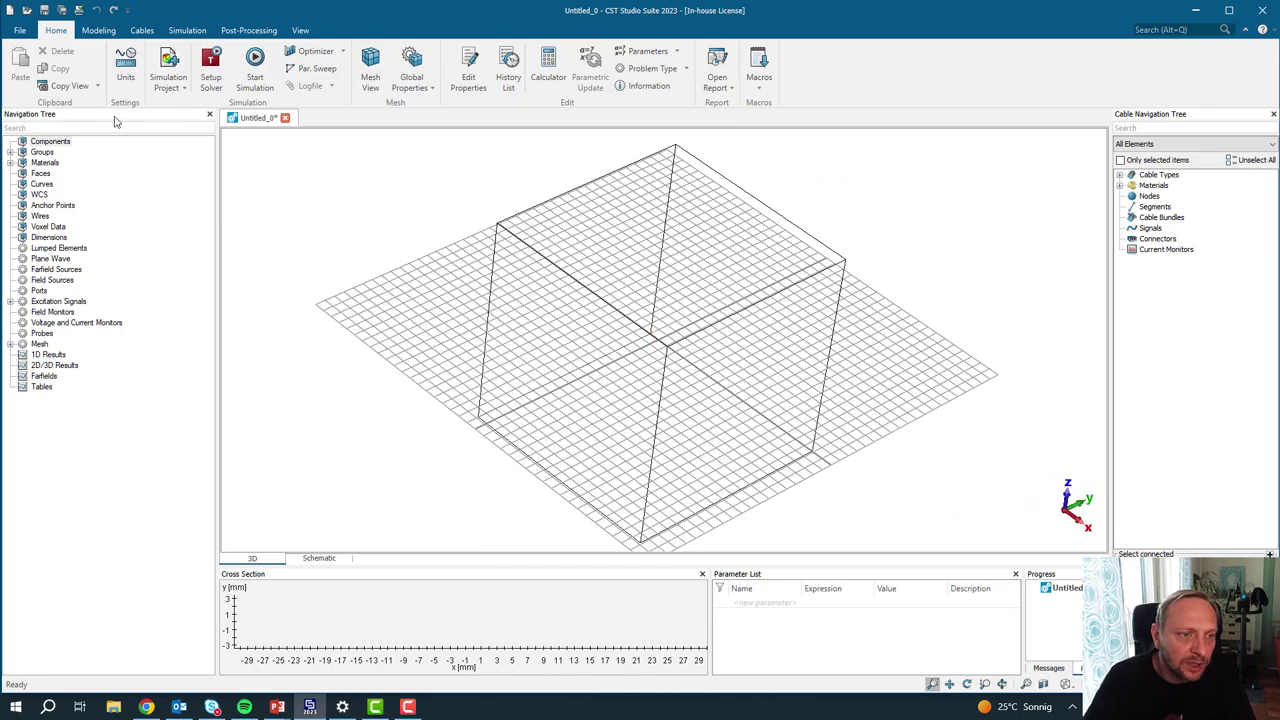
{"action": "left_click", "coordinate": [187, 30]}
{"action": "left_click", "coordinate": [38, 51]}
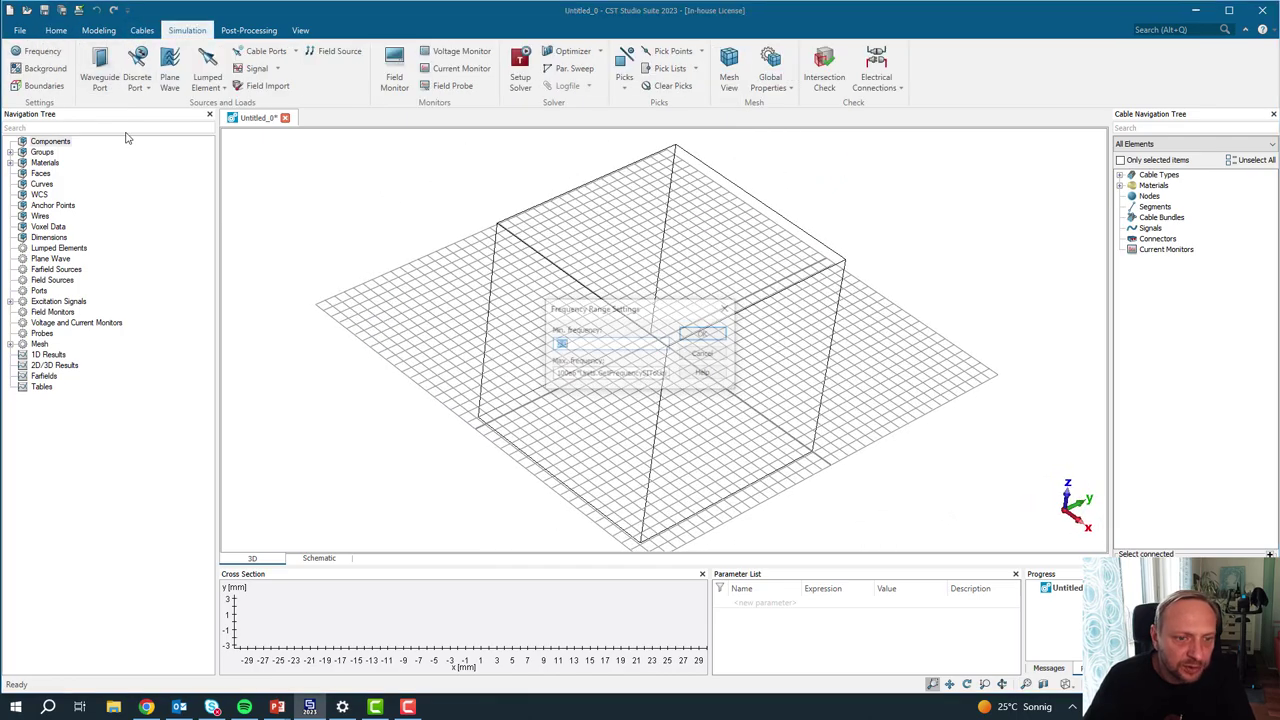
{"action": "left_click", "coordinate": [546, 374]}
{"action": "key", "text": "Delete"}
{"action": "key", "text": "Delete"}
{"action": "key", "text": "Delete"}
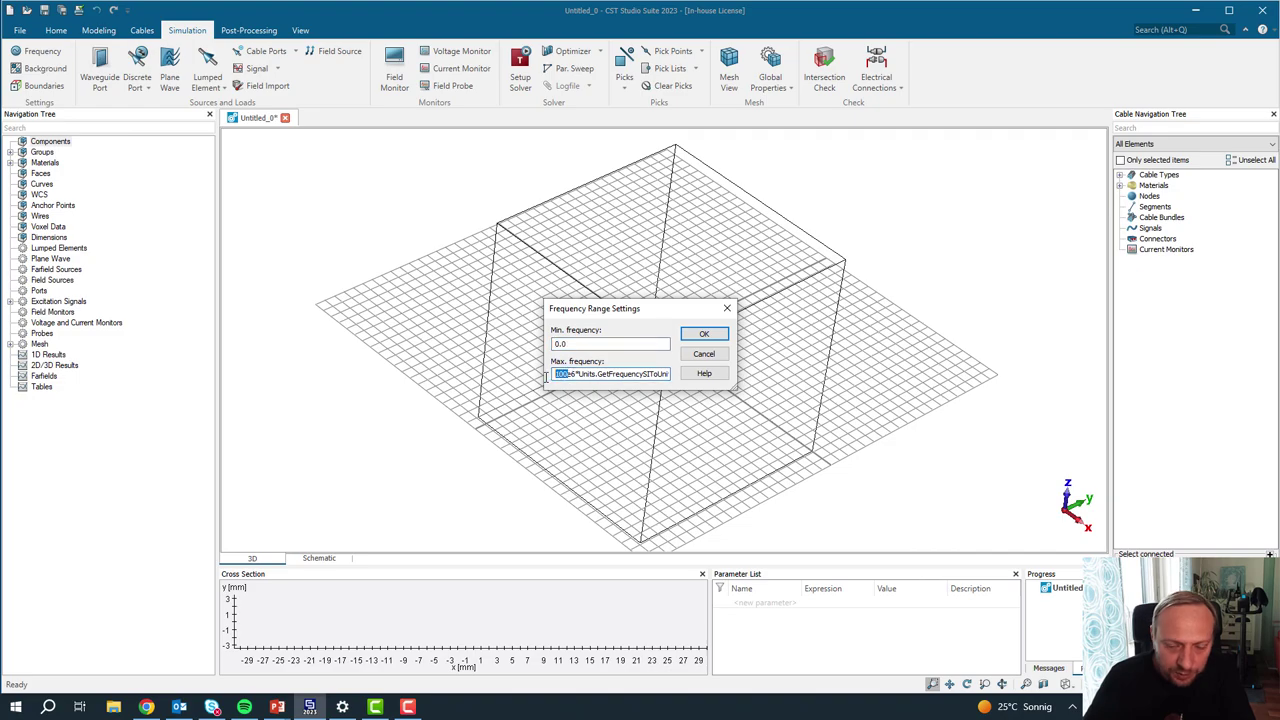
{"action": "type", "text": "200"}
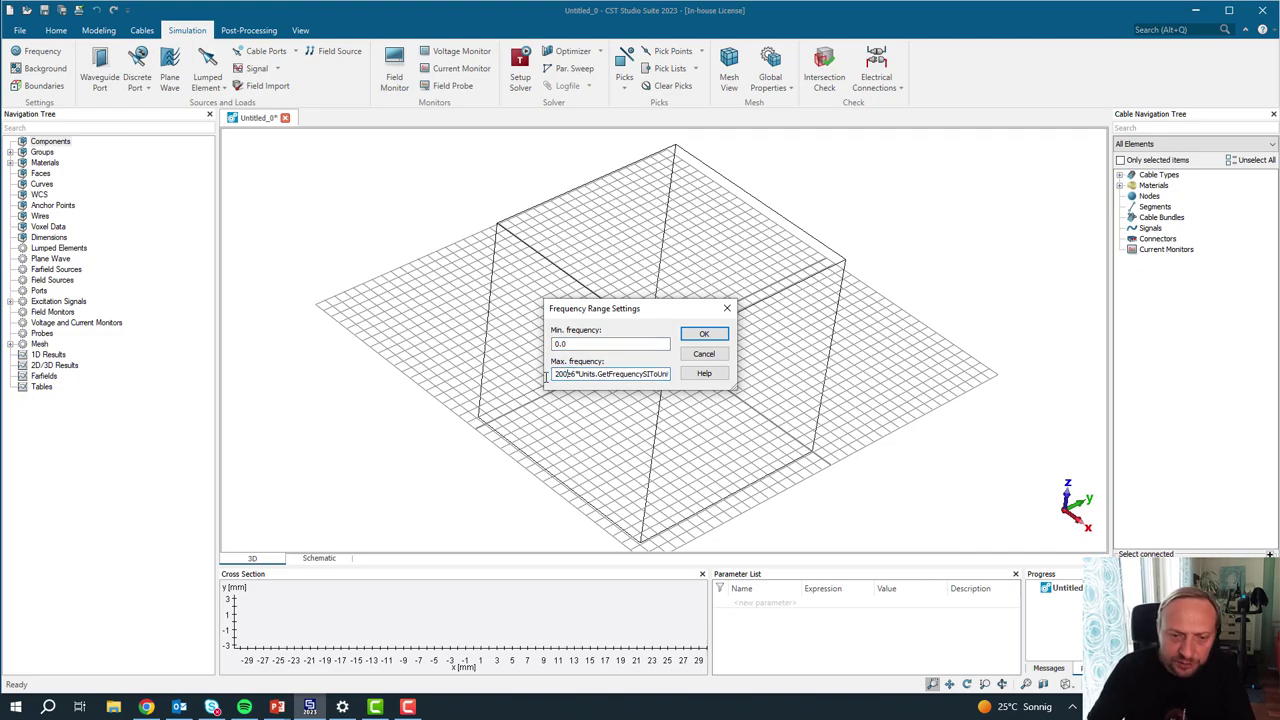
{"action": "left_click", "coordinate": [695, 335]}
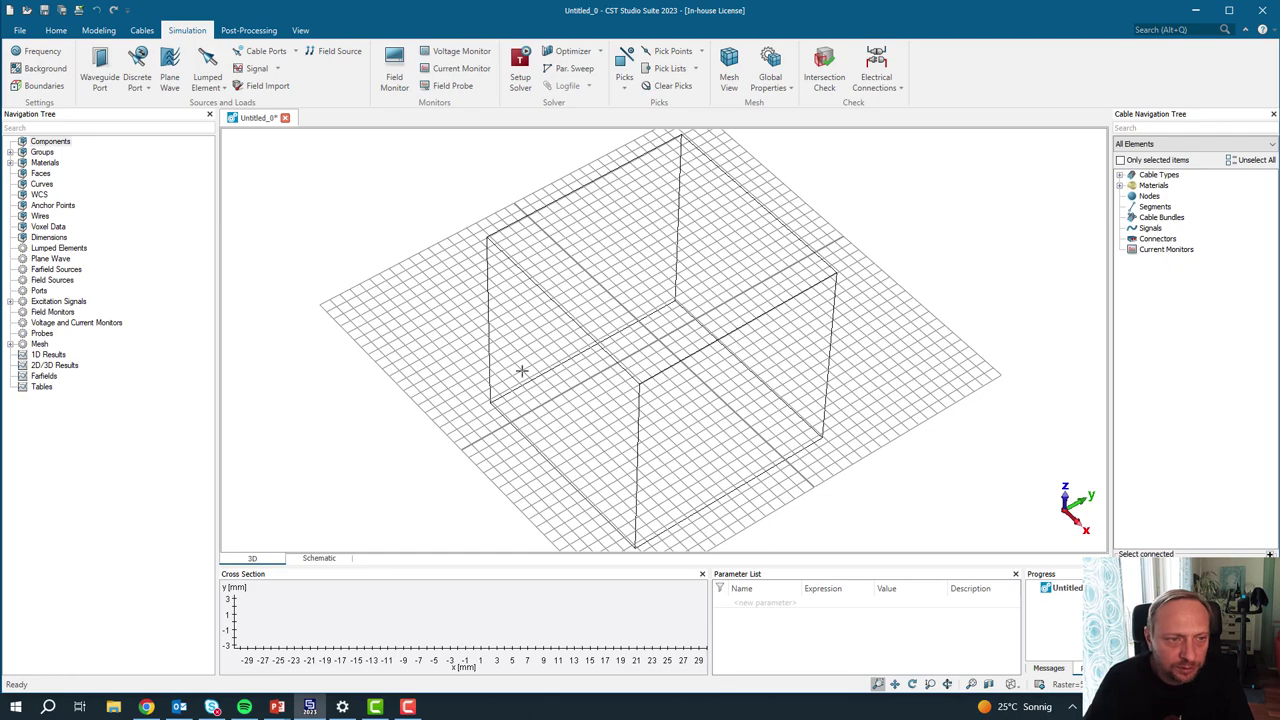
Step: Draw a rectangular brick about 4 mm thick below the working plane, around the middle of the grid
{"action": "left_click", "coordinate": [56, 30]}
{"action": "left_click", "coordinate": [98, 30]}
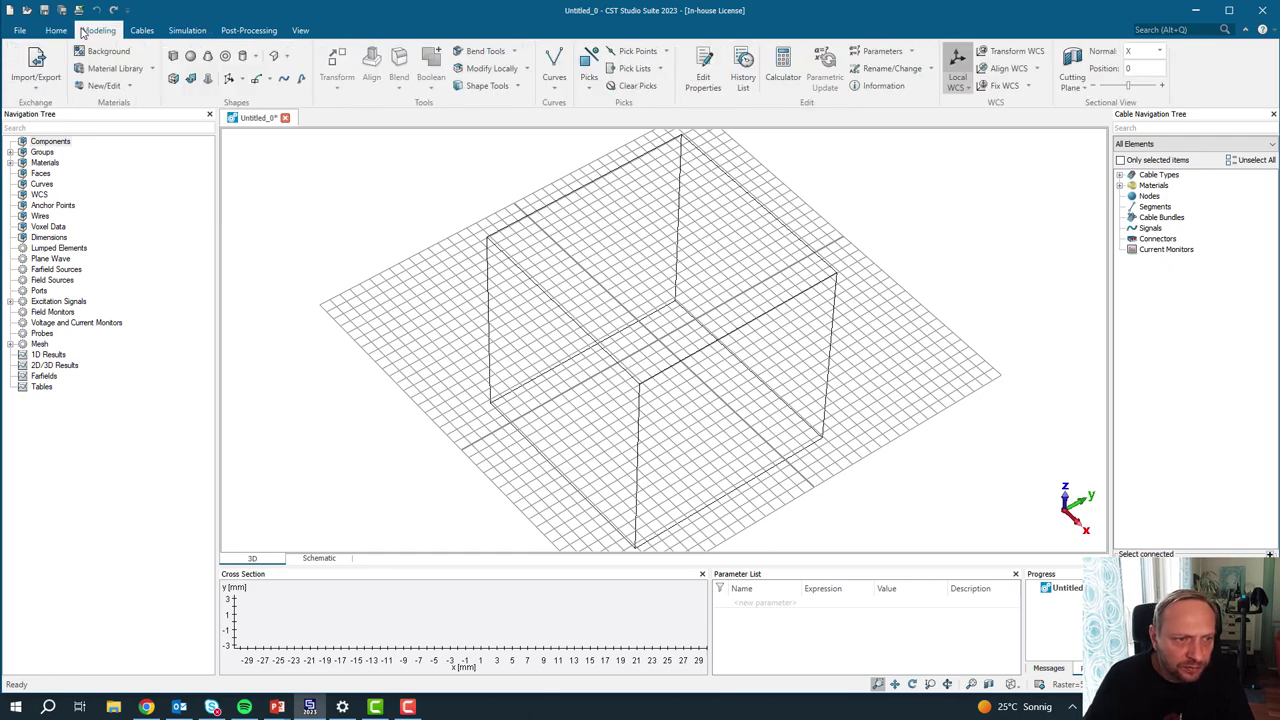
{"action": "left_click", "coordinate": [174, 58]}
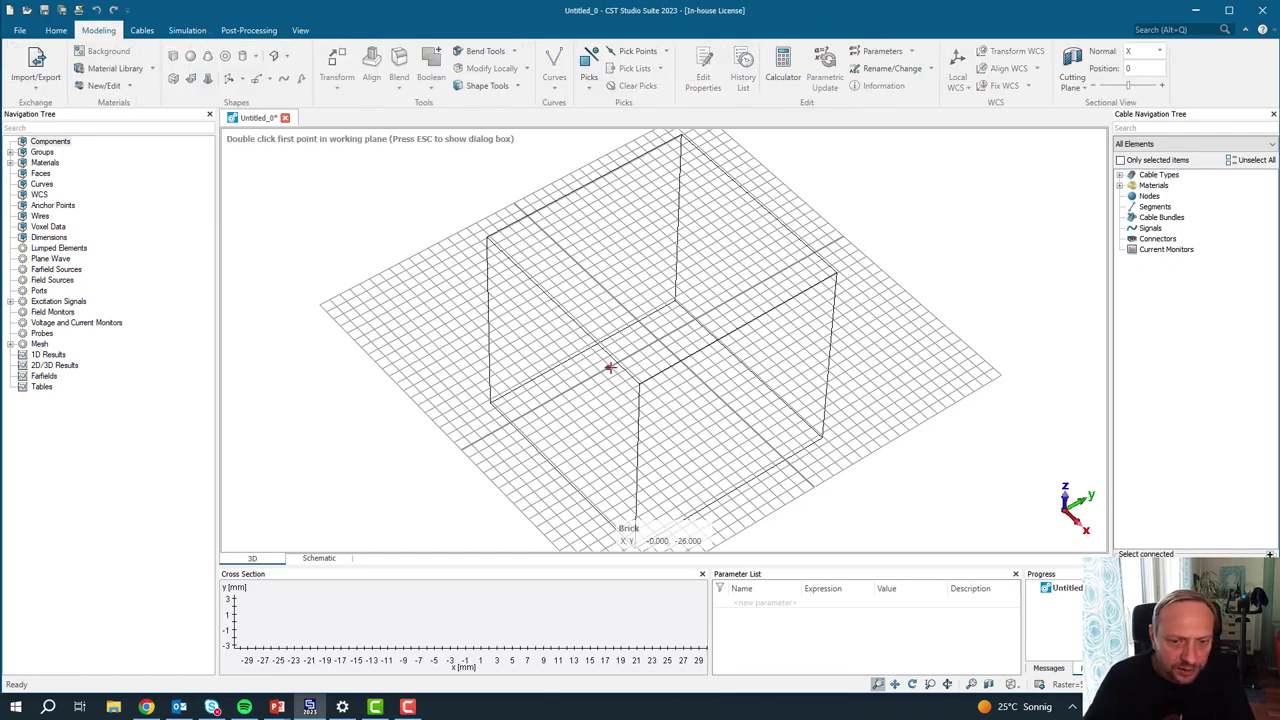
{"action": "double_click", "coordinate": [583, 351]}
{"action": "double_click", "coordinate": [818, 342]}
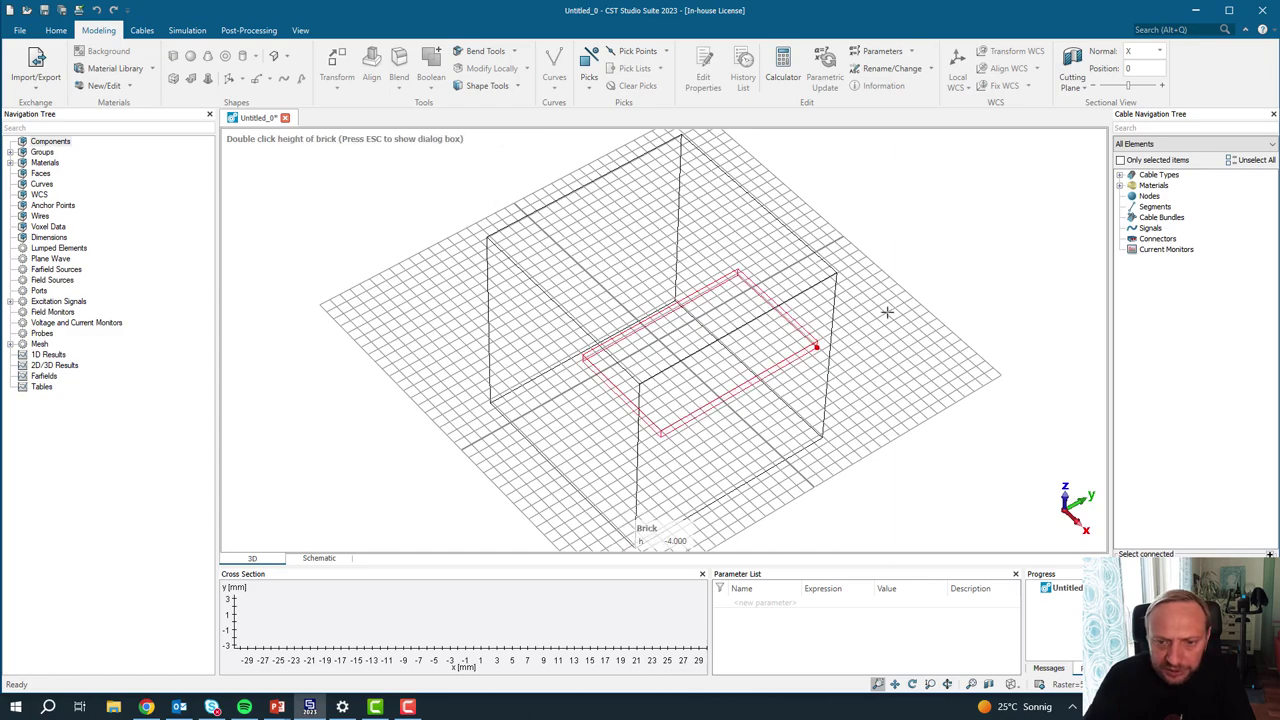
{"action": "double_click", "coordinate": [849, 326]}
Step: Set the brick's extents to X -1000 to 1000, Y -200 to 200 and Z 0 to 0, and create it in PEC
{"action": "left_click_drag", "start_coordinate": [1090, 95], "coordinate": [1038, 95]}
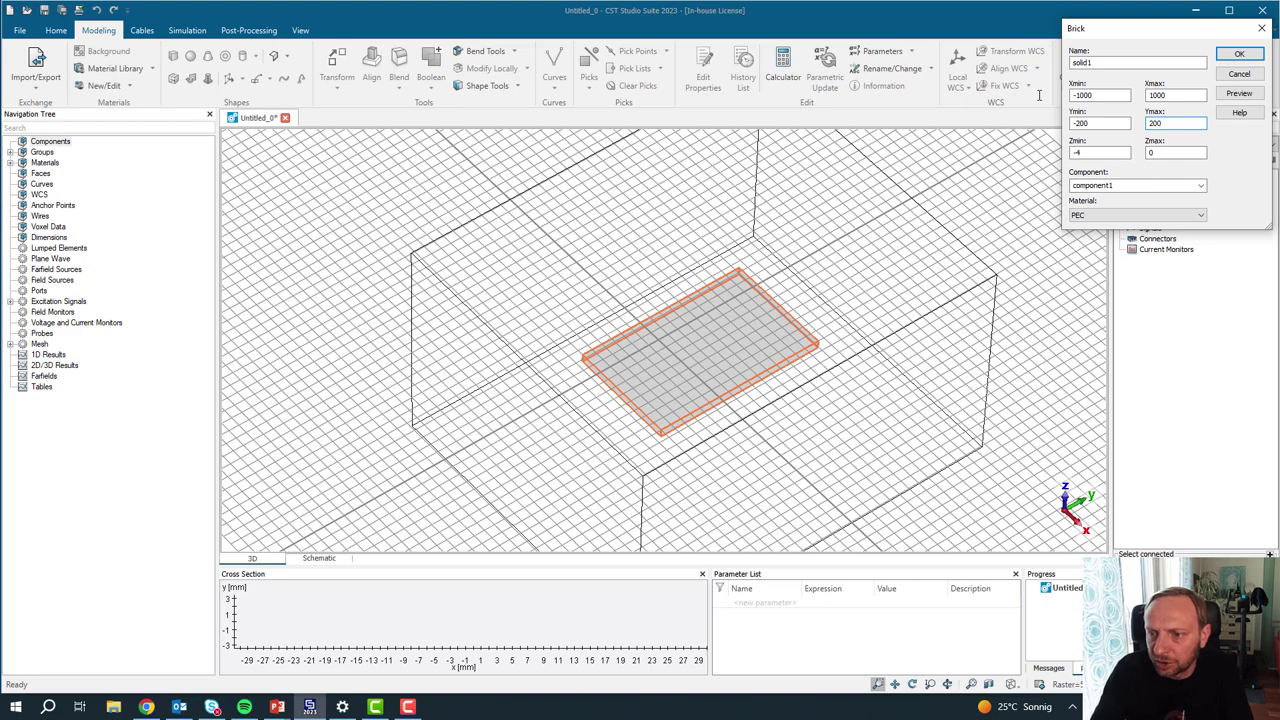
{"action": "key", "text": "Tab"}
{"action": "type", "text": "0"}
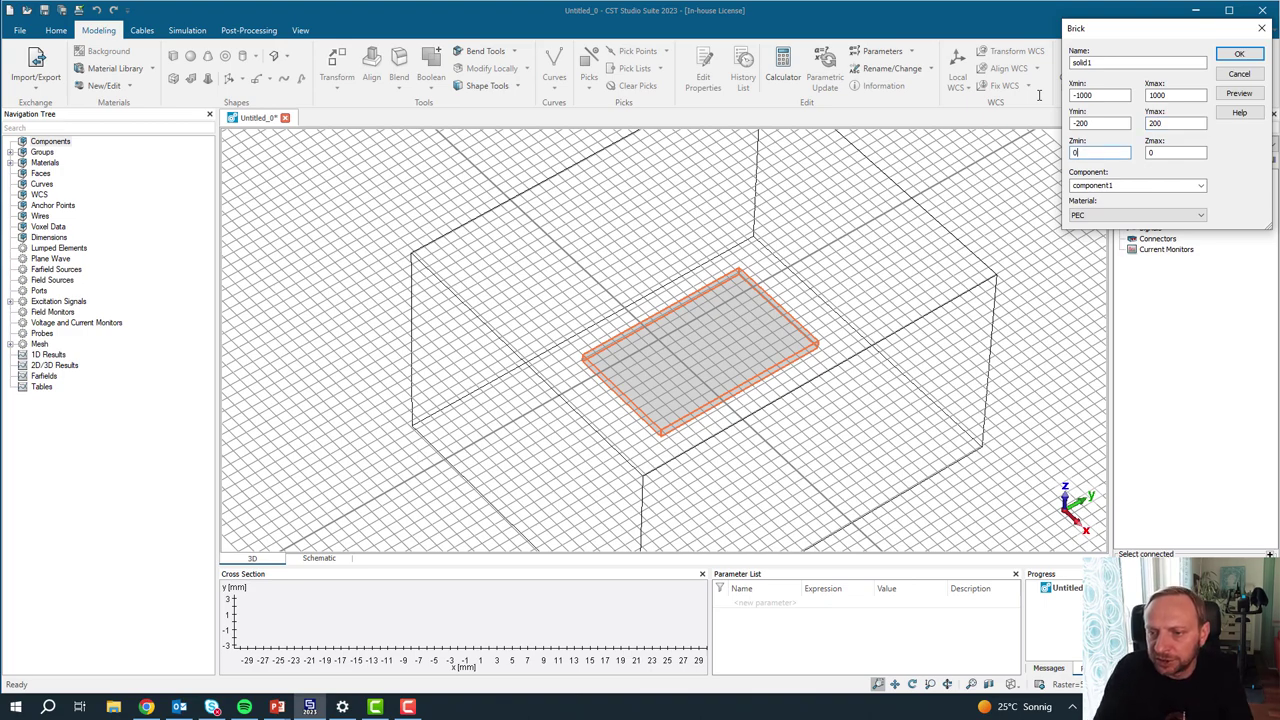
{"action": "key", "text": "Return"}
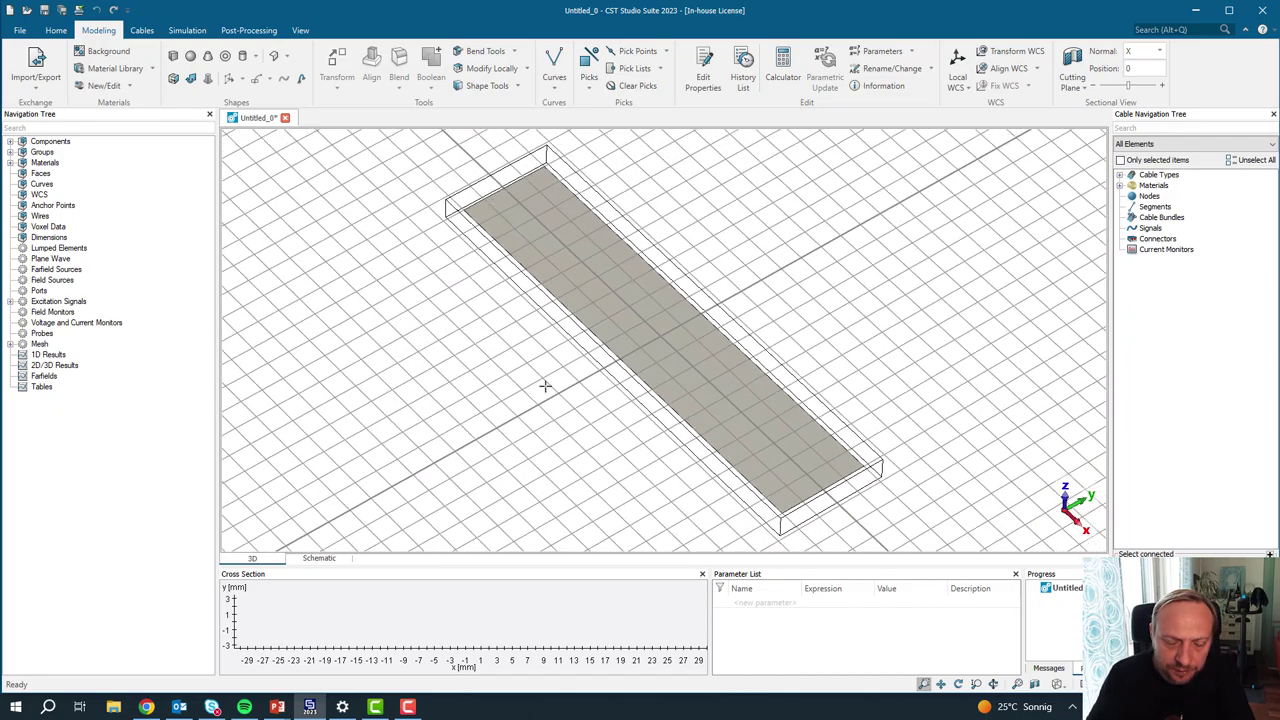
Step: Pick the upper face of the ground plate and align the local coordinate system with it
{"action": "left_click_drag", "start_coordinate": [643, 274], "coordinate": [429, 357]}
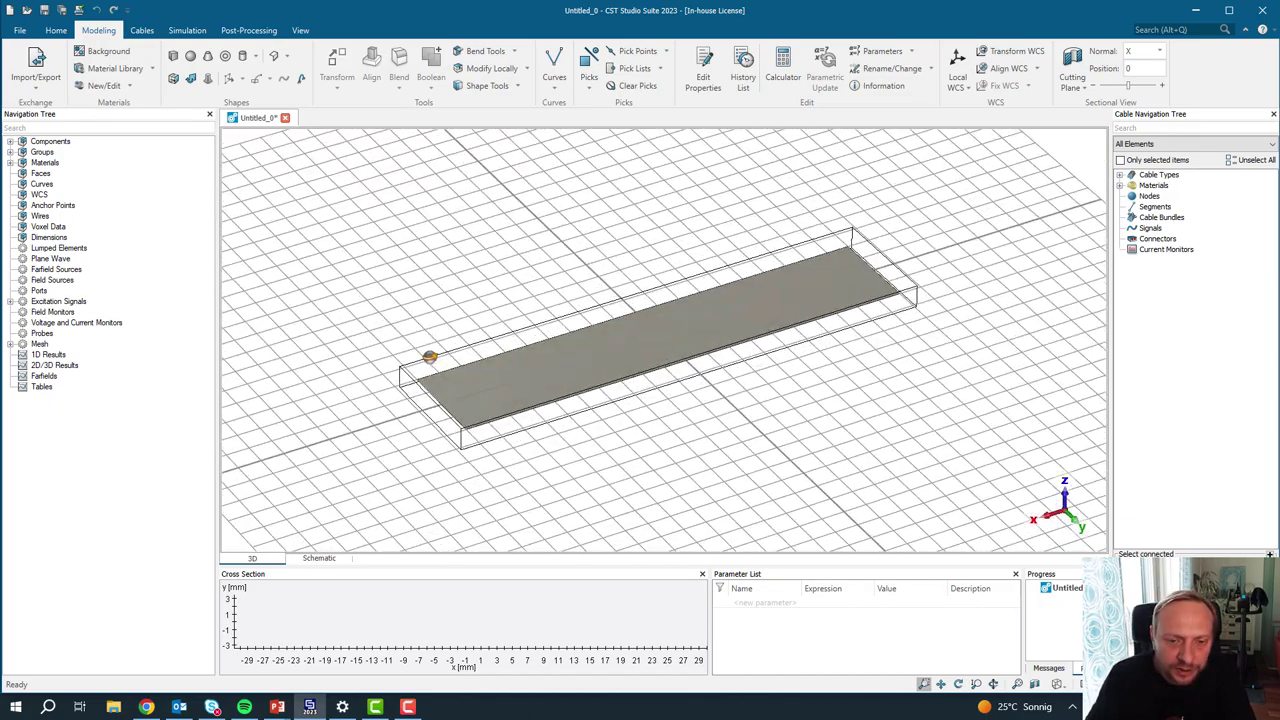
{"action": "key", "text": "f"}
{"action": "double_click", "coordinate": [680, 342]}
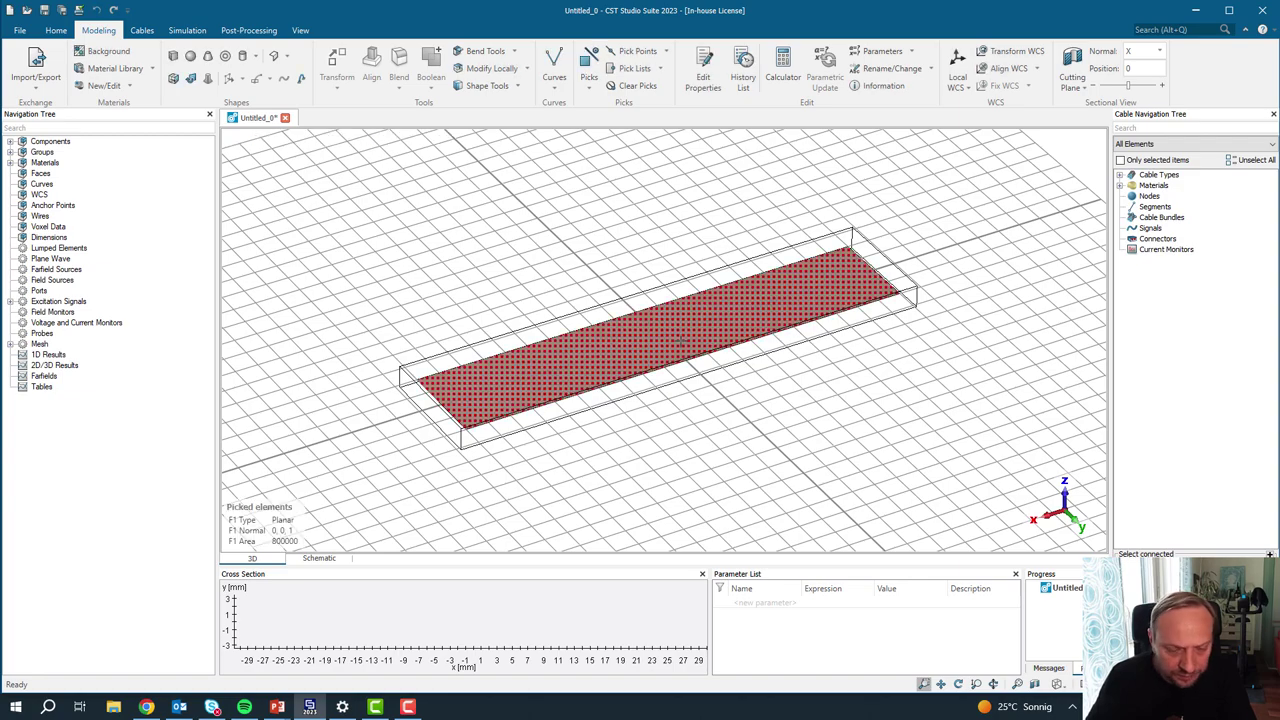
{"action": "key", "text": "w"}
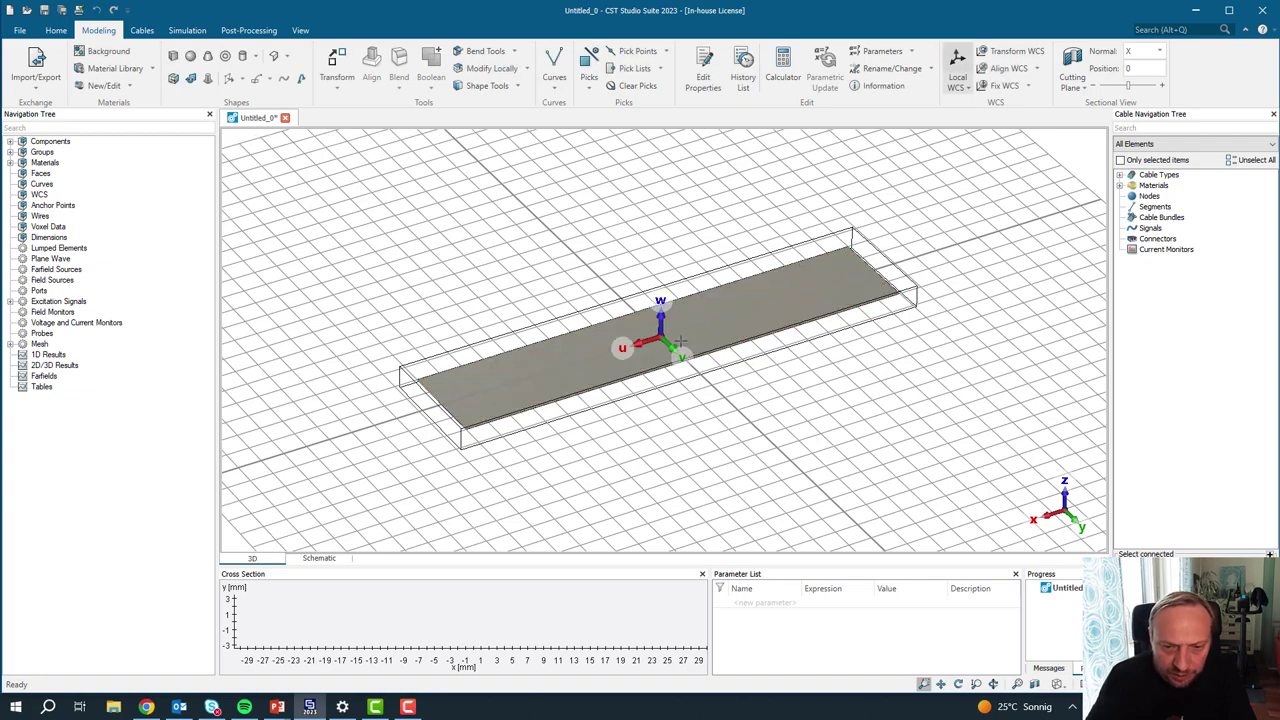
Step: Move the local coordinate system 50 mm along its w axis, above the plate
{"action": "left_click", "coordinate": [1014, 50]}
{"action": "left_click_drag", "start_coordinate": [1160, 140], "coordinate": [1108, 142]}
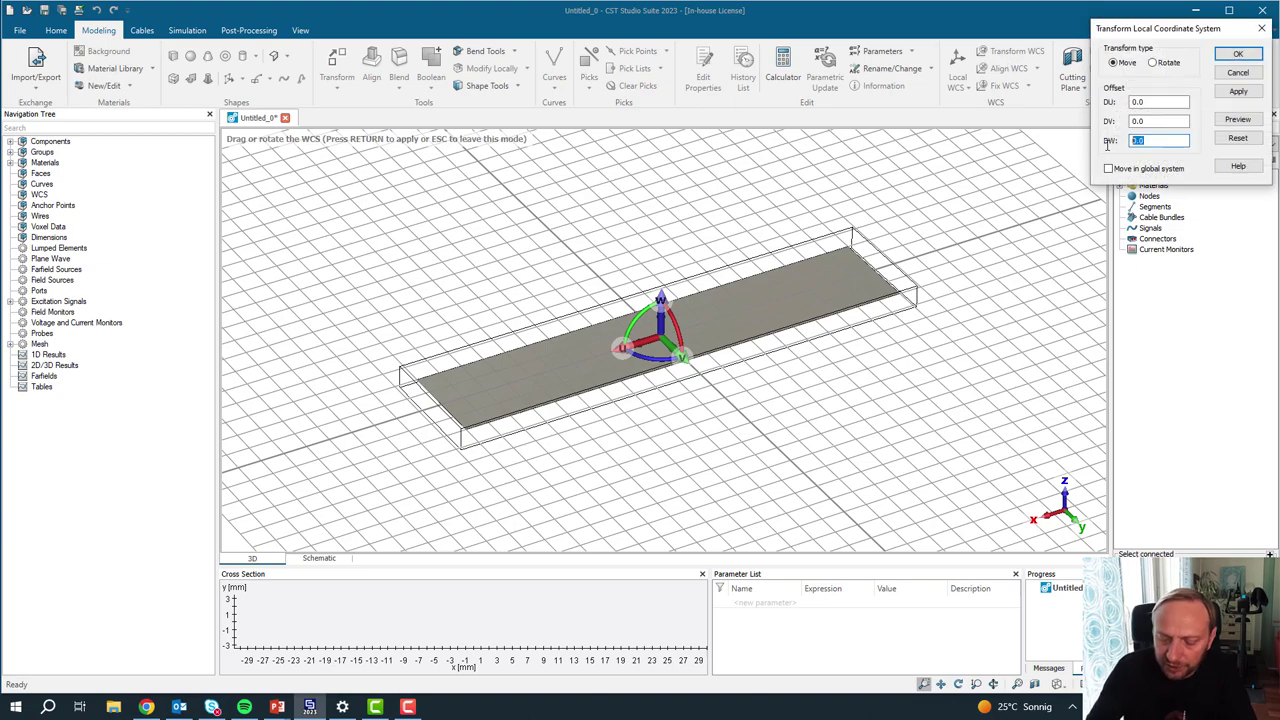
{"action": "type", "text": "50"}
{"action": "key", "text": "Return"}
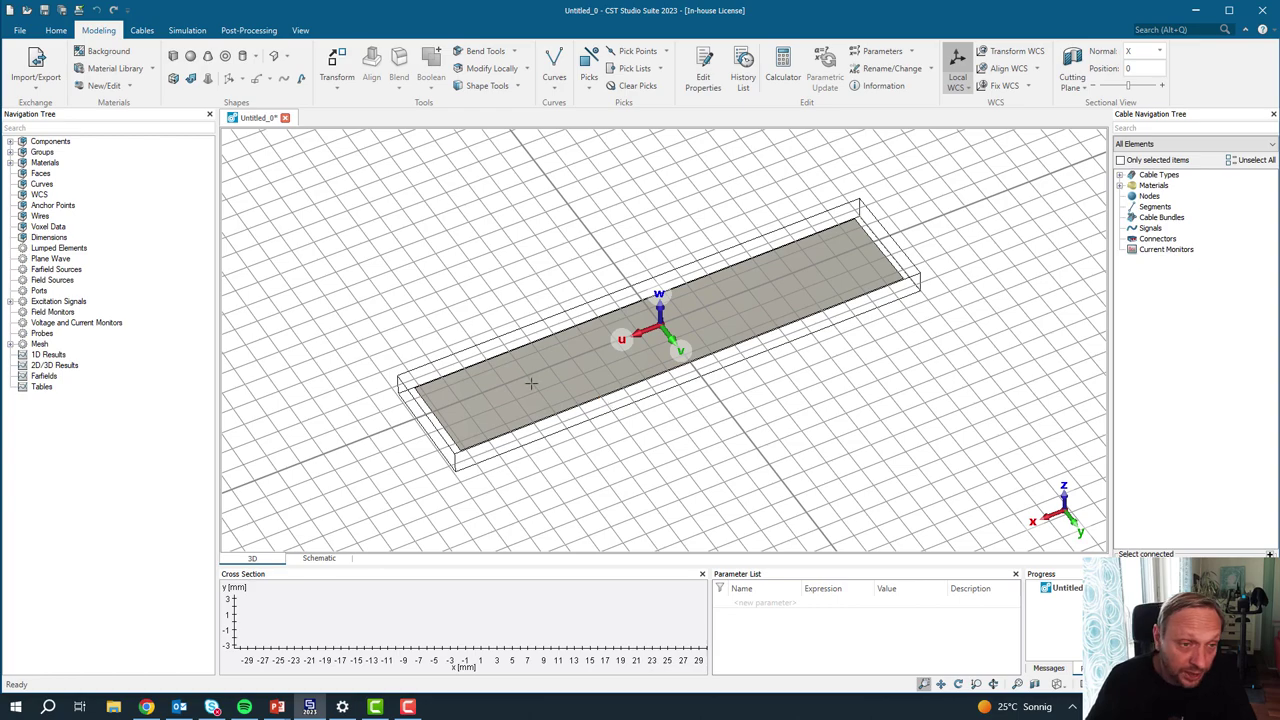
Step: Sketch a line curve along the u axis above the plate, starting at about U 460, V 0
{"action": "left_click", "coordinate": [554, 77]}
{"action": "left_click", "coordinate": [575, 134]}
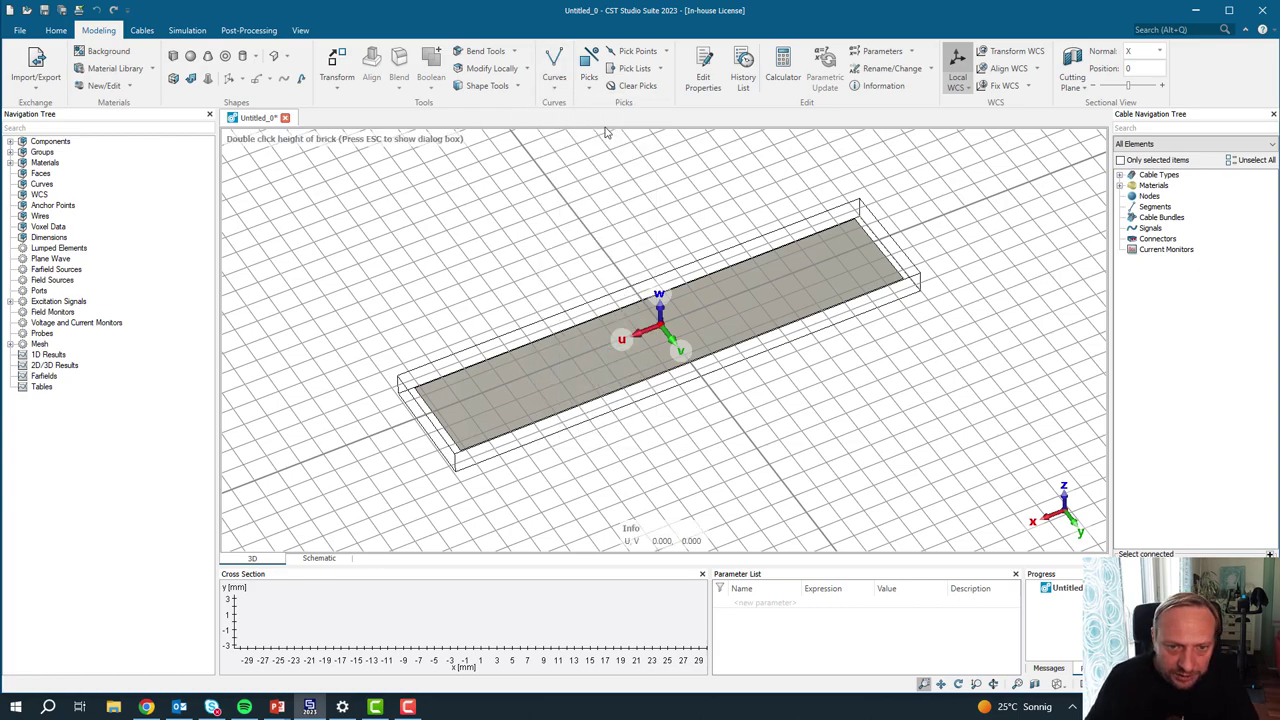
{"action": "double_click", "coordinate": [558, 363]}
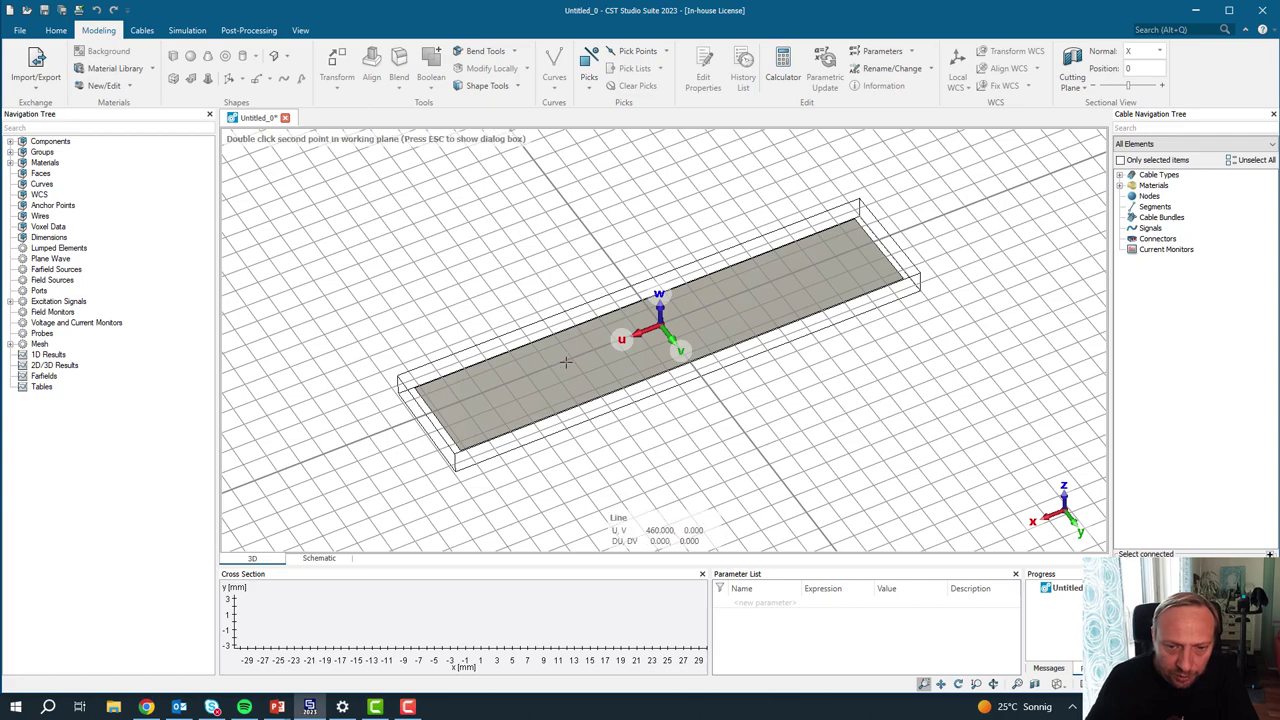
{"action": "double_click", "coordinate": [771, 277]}
Step: Set the line's endpoints to U1 500, V1 20 and U2 -500, V2 20, and create the curve
{"action": "key", "text": "Tab"}
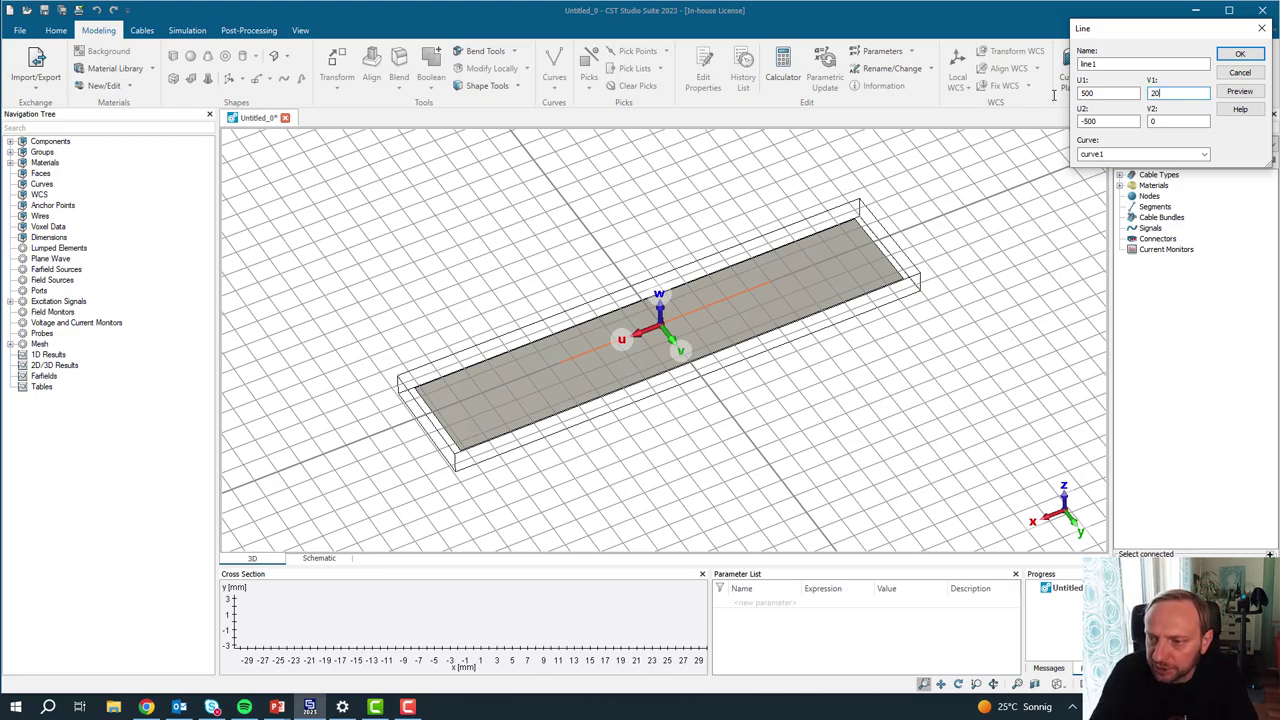
{"action": "key", "text": "Tab"}
{"action": "key", "text": "Tab"}
{"action": "type", "text": "20"}
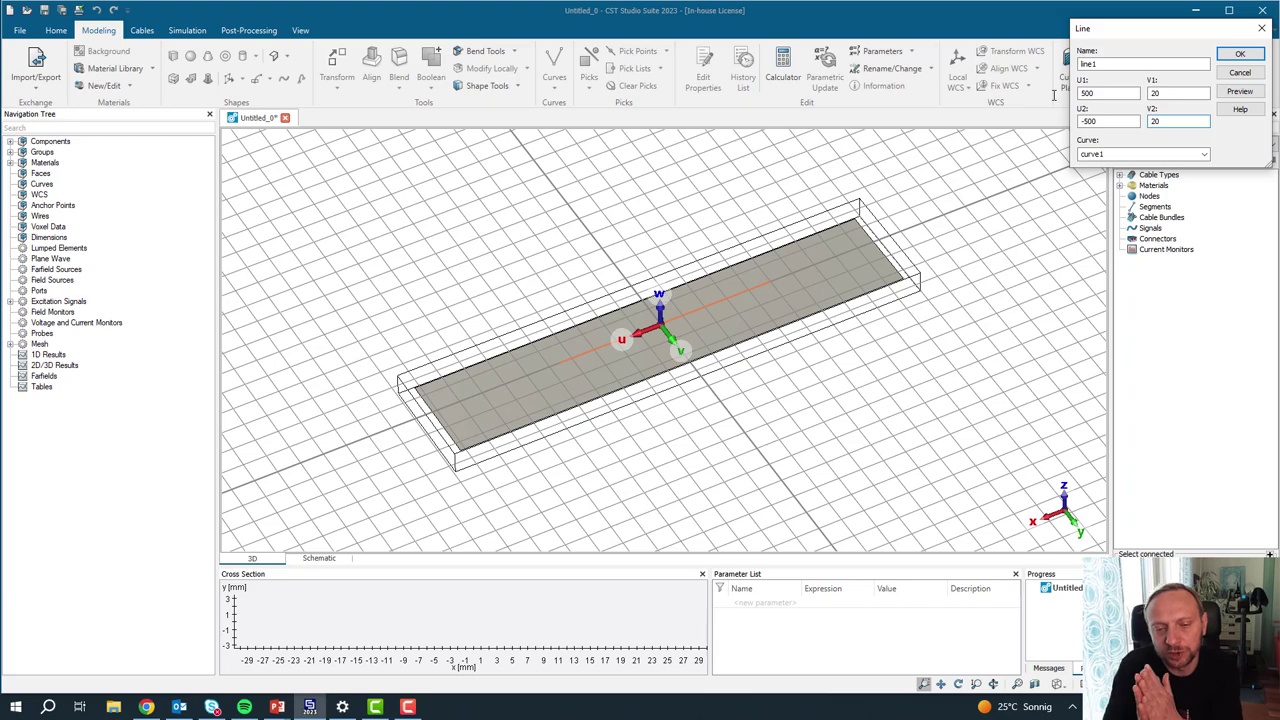
{"action": "key", "text": "Return"}
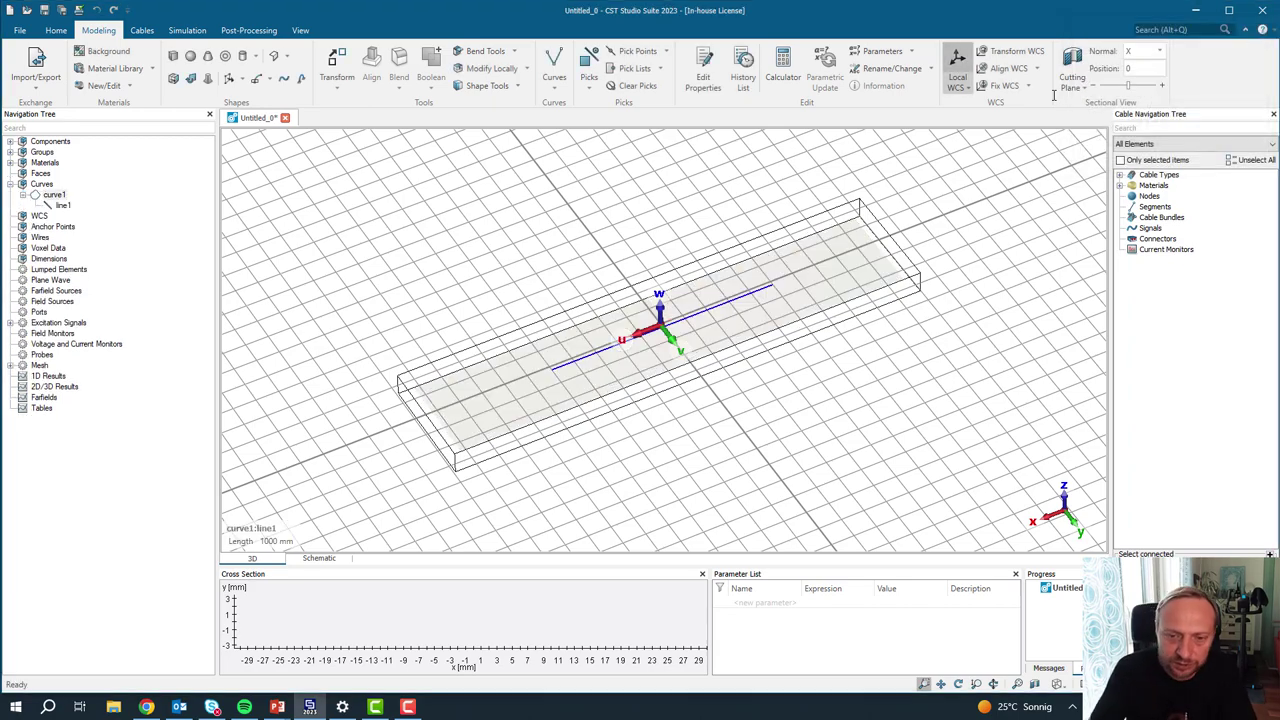
Step: Start a new cable bundle along the 1000 mm line curve above the plate
{"action": "scroll", "coordinate": [654, 290], "scroll_direction": "up", "scroll_amount": 2}
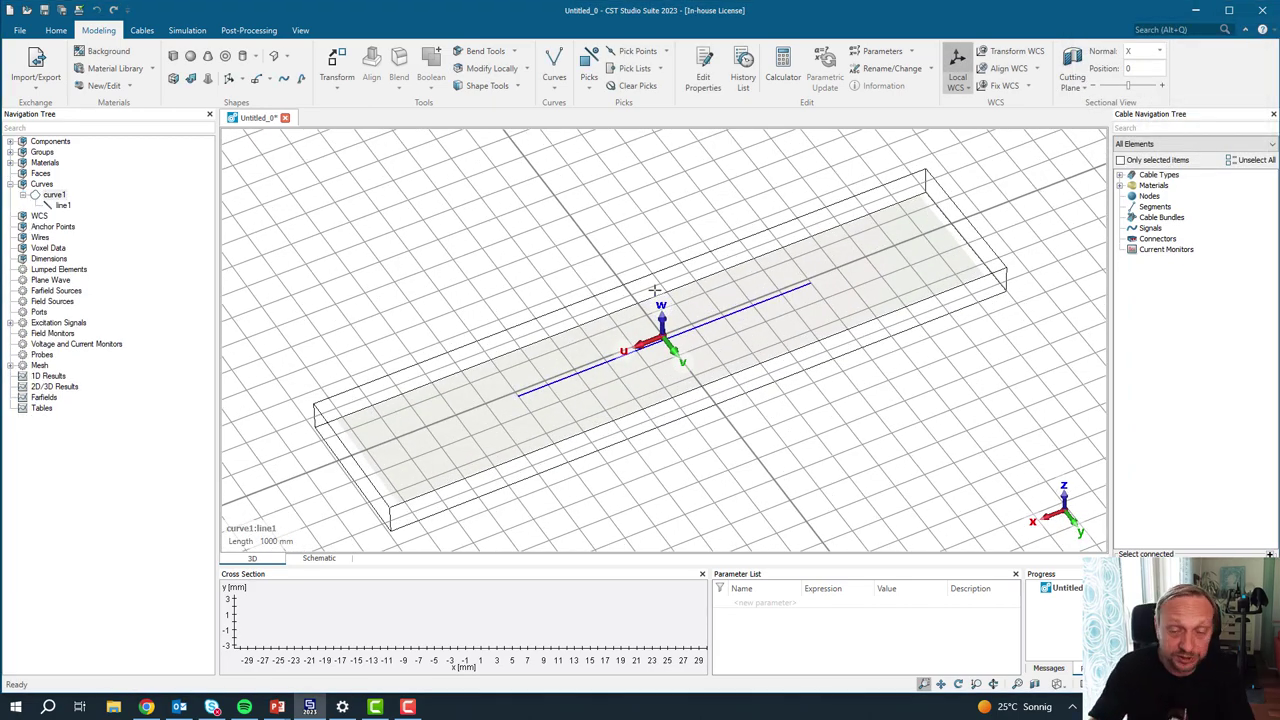
{"action": "left_click", "coordinate": [142, 31]}
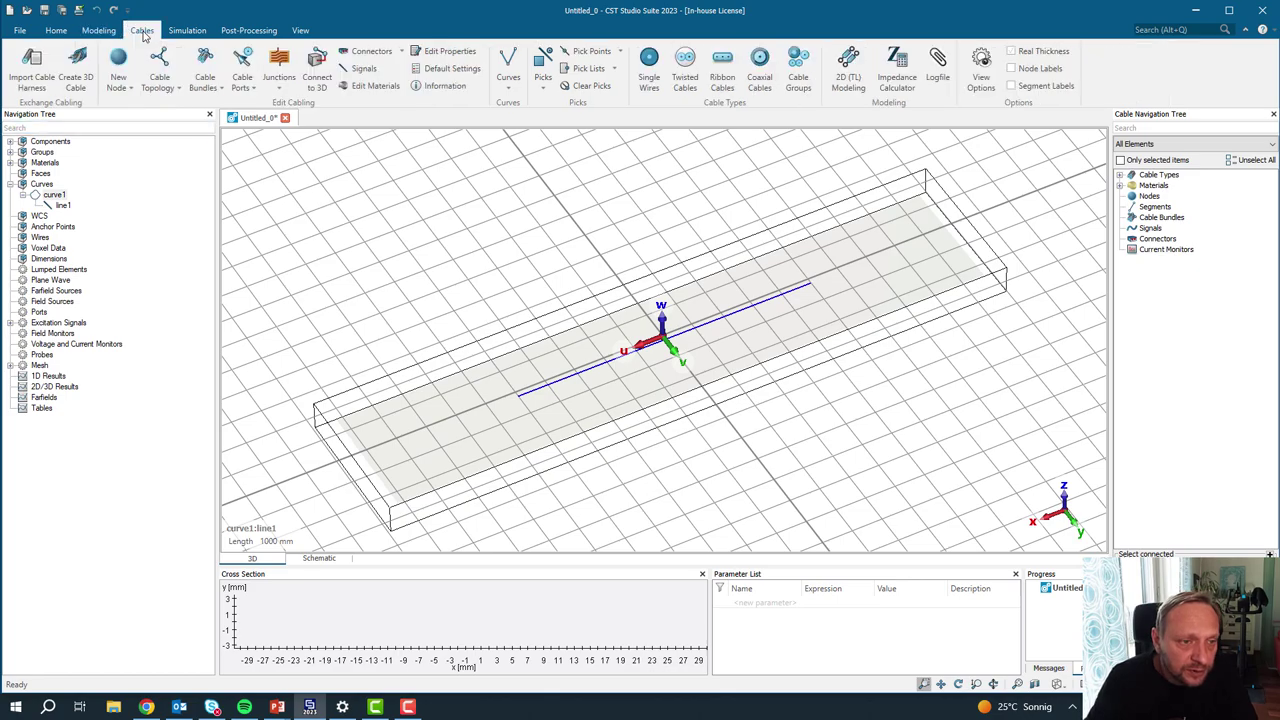
{"action": "left_click", "coordinate": [204, 80]}
{"action": "left_click", "coordinate": [247, 117]}
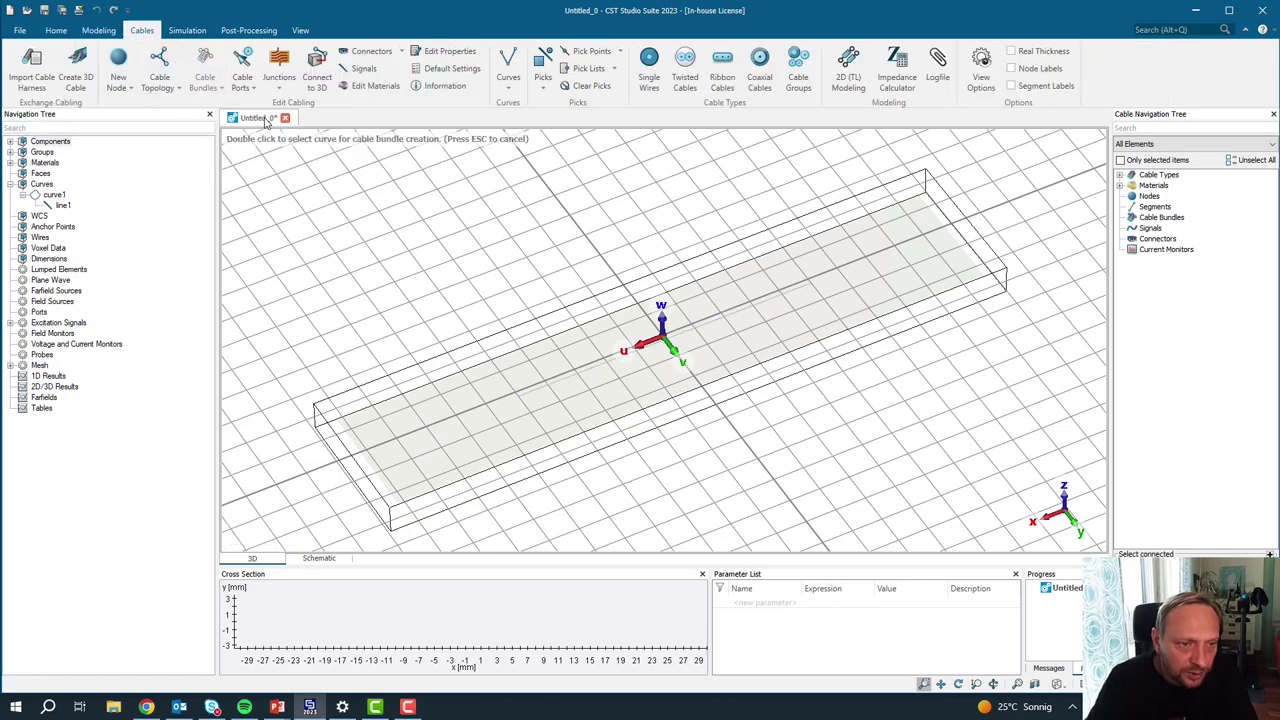
{"action": "scroll", "coordinate": [714, 321], "scroll_direction": "up", "scroll_amount": 2}
{"action": "scroll", "coordinate": [714, 321], "scroll_direction": "up", "scroll_amount": 2}
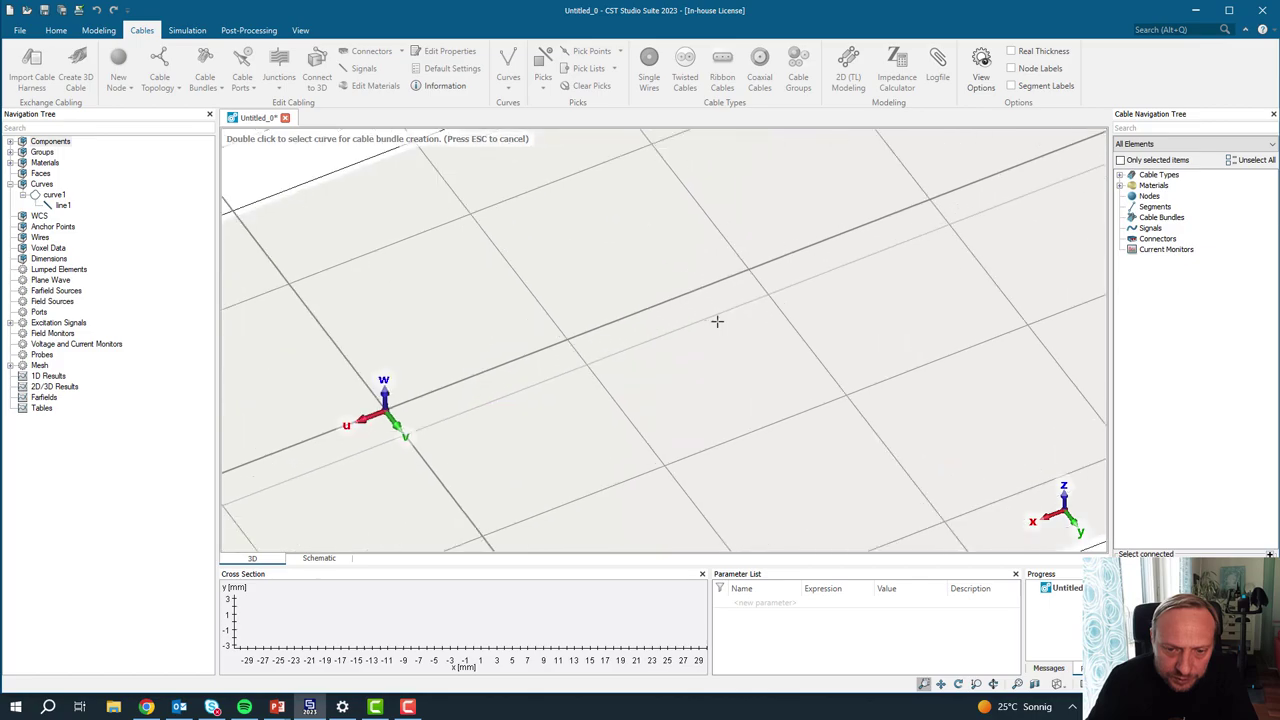
{"action": "double_click", "coordinate": [714, 313]}
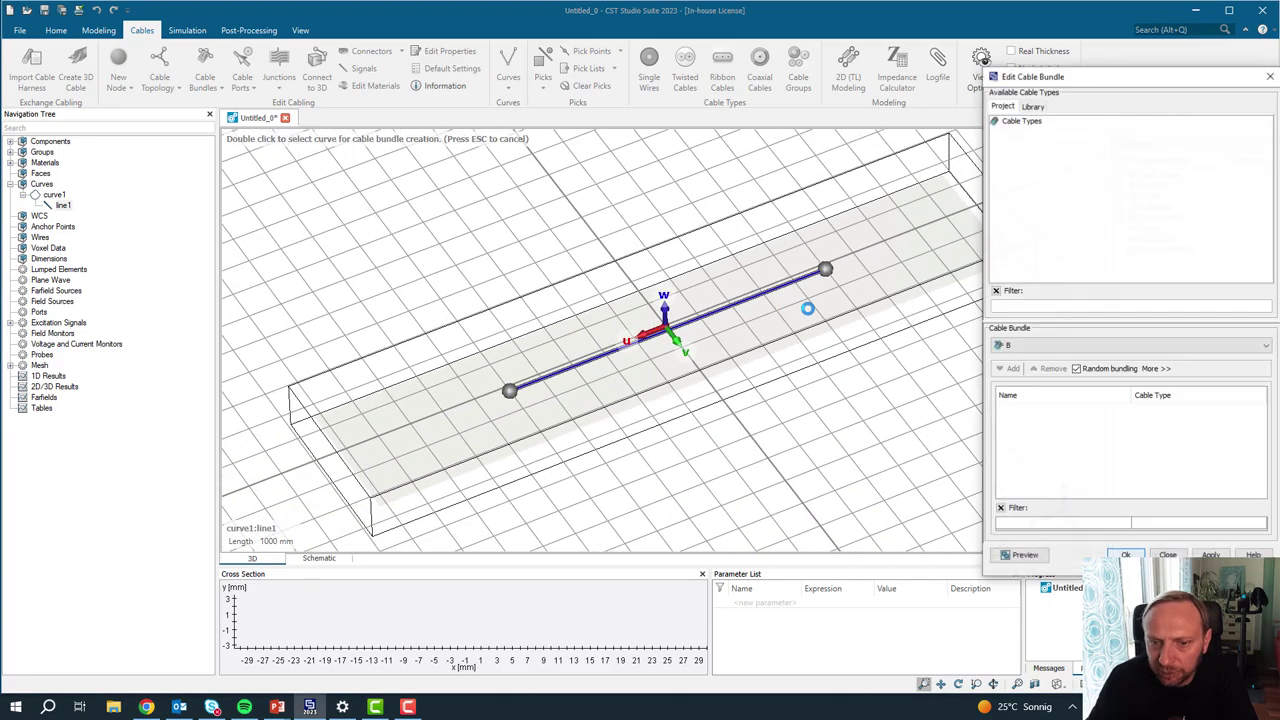
Step: Add the built-in library single wire LIFY_1qmm00 to the cable bundle and accept the bundle
{"action": "left_click", "coordinate": [1033, 106]}
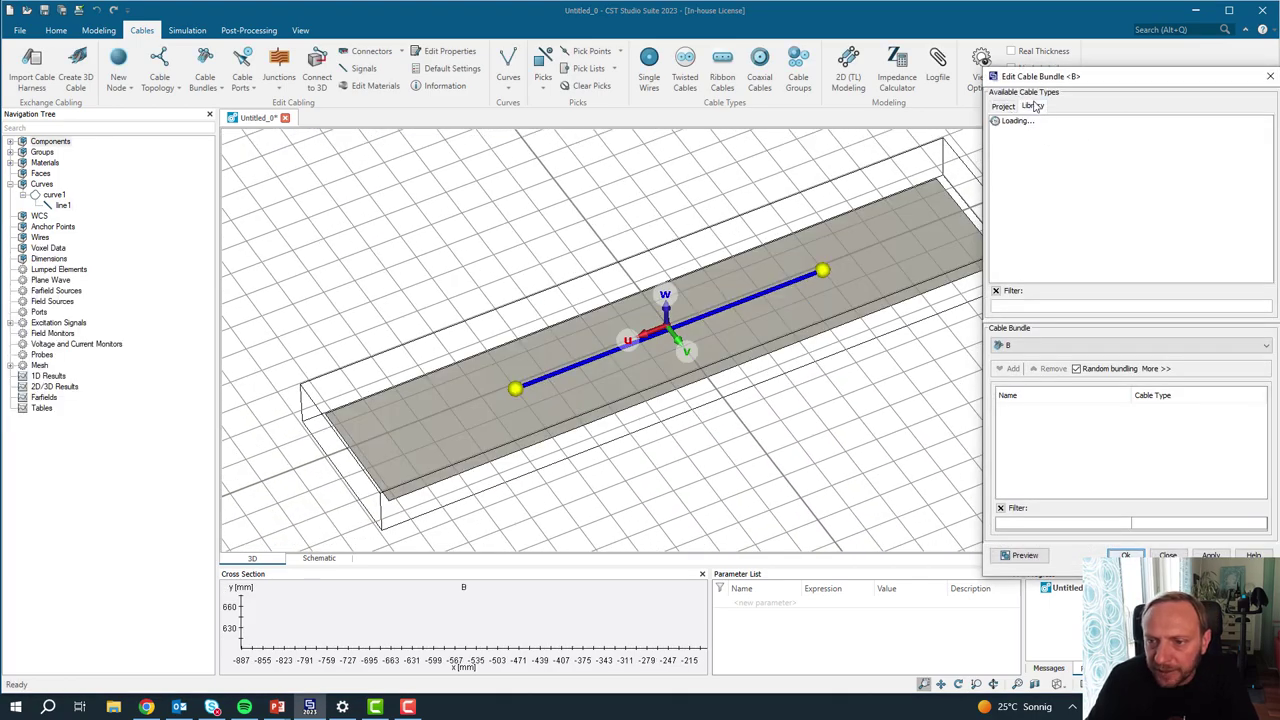
{"action": "left_click", "coordinate": [996, 131]}
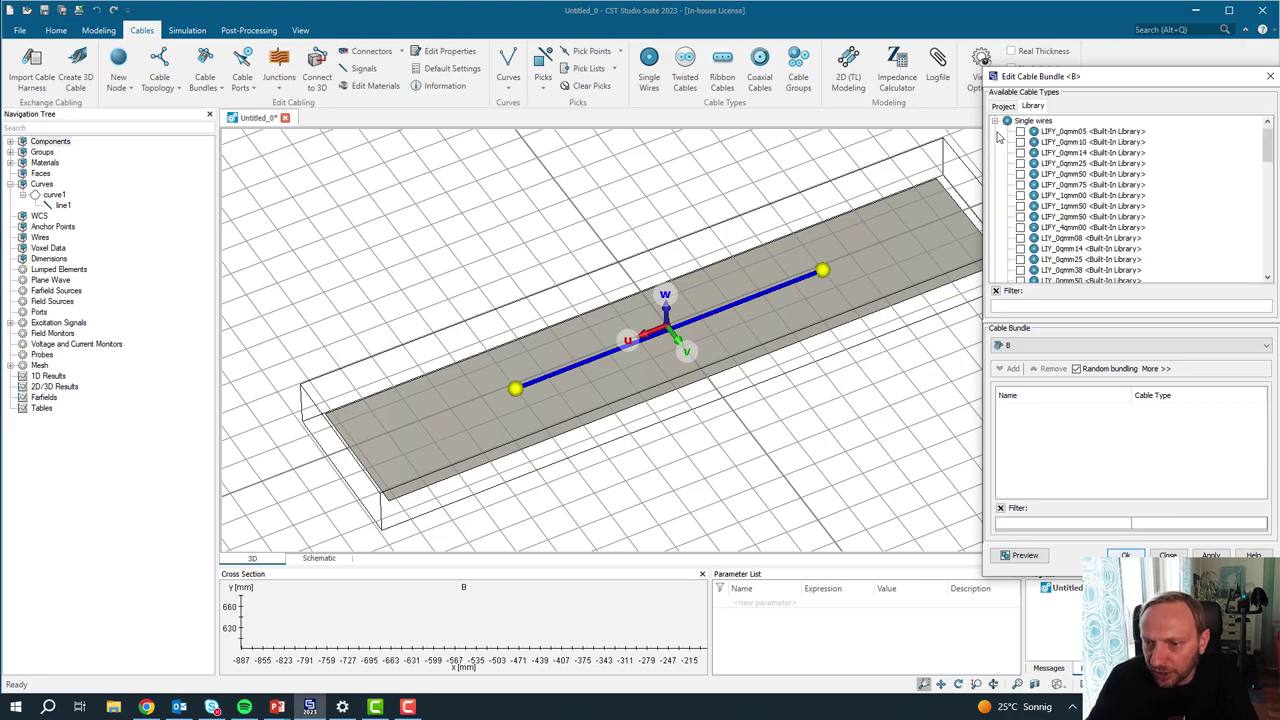
{"action": "left_click", "coordinate": [1020, 195]}
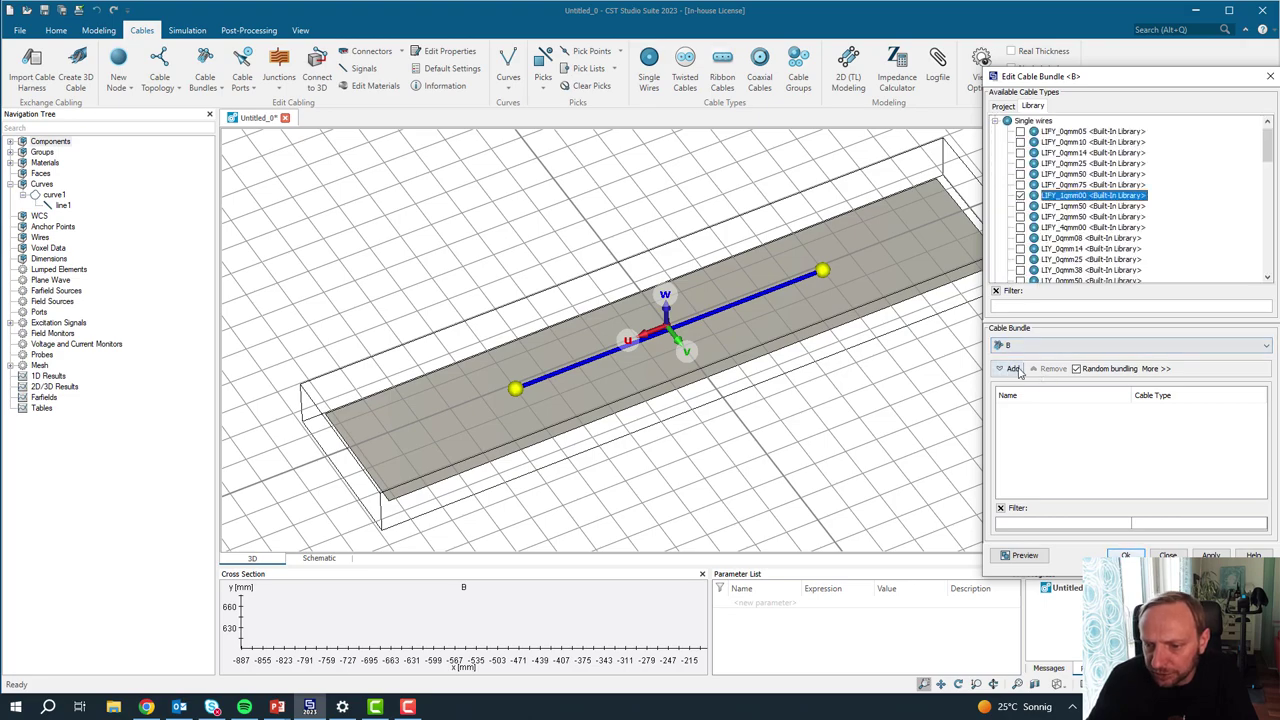
{"action": "left_click", "coordinate": [1013, 369]}
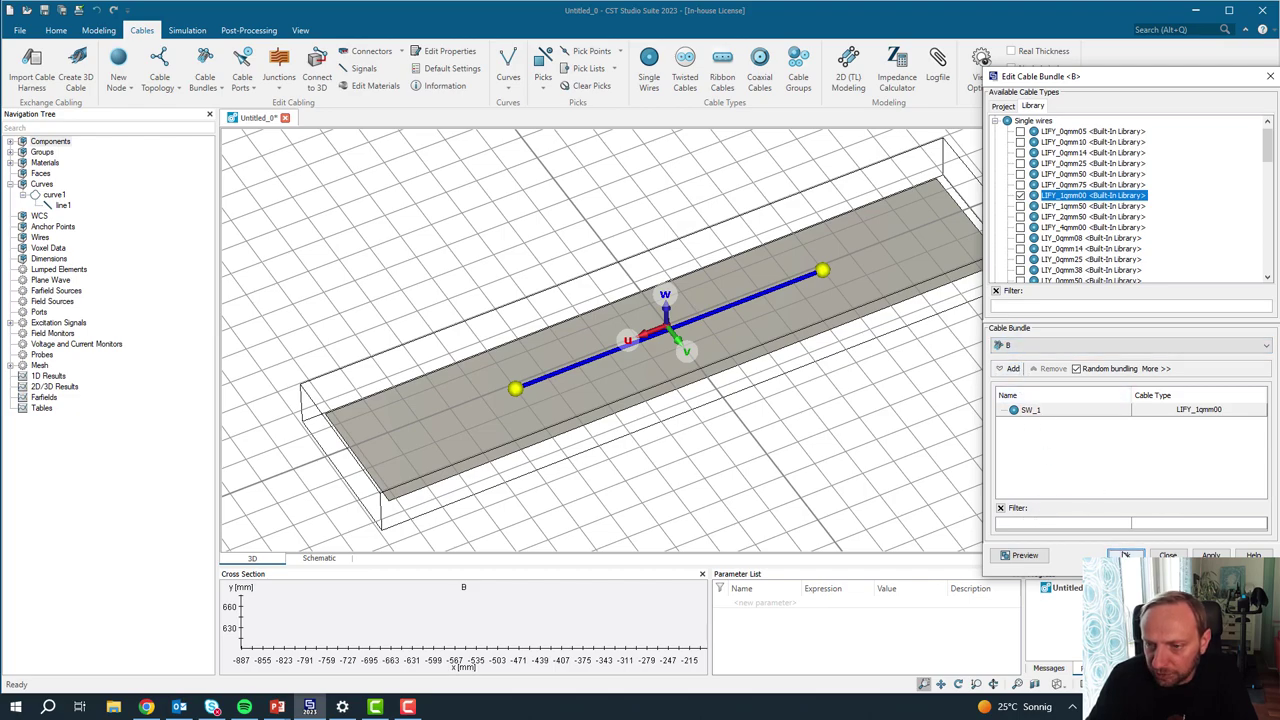
{"action": "left_click", "coordinate": [1125, 555]}
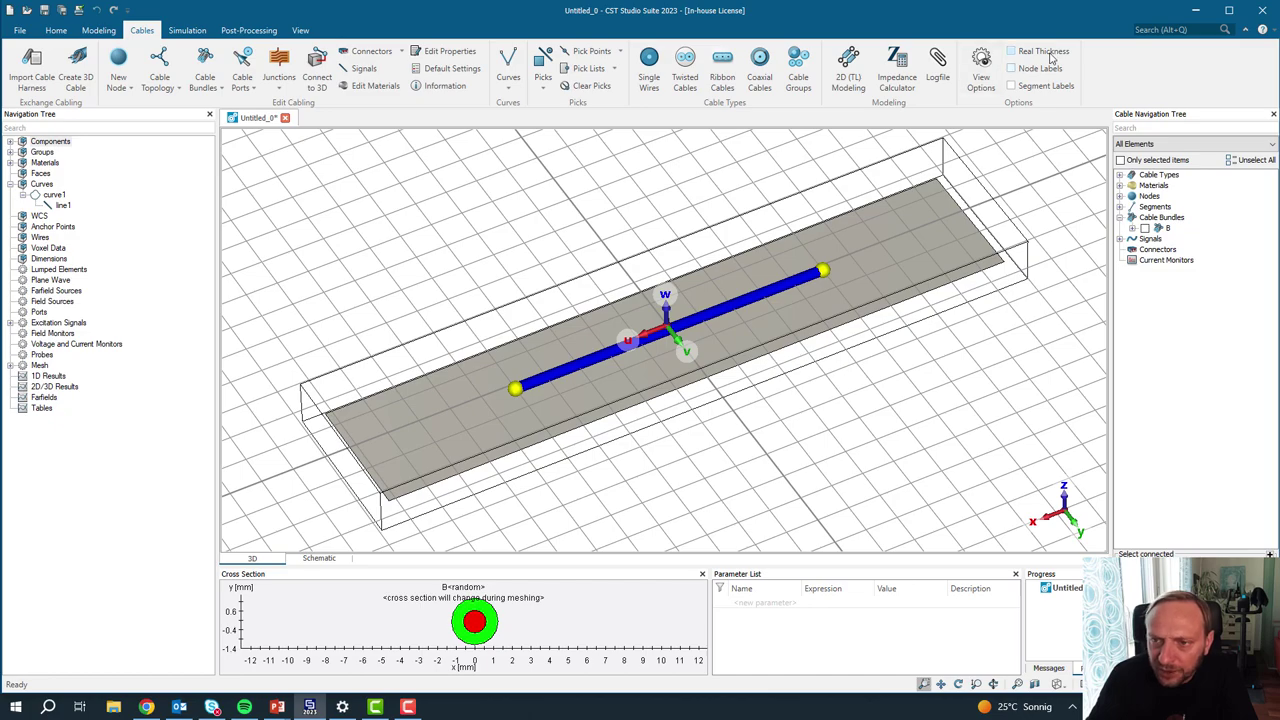
Step: Display the cable bundle with its real thickness
{"action": "left_click", "coordinate": [1011, 51]}
{"action": "scroll", "coordinate": [672, 318], "scroll_direction": "up", "scroll_amount": 2}
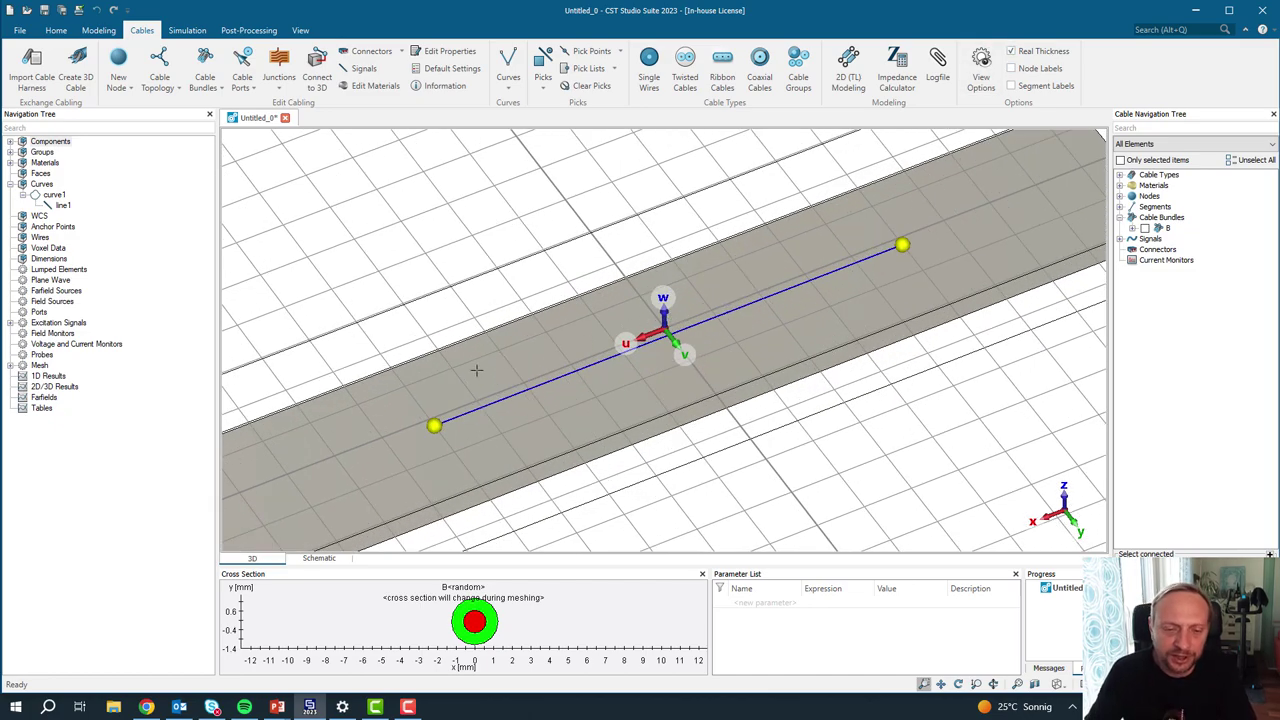
{"action": "scroll", "coordinate": [476, 372], "scroll_direction": "up", "scroll_amount": 1}
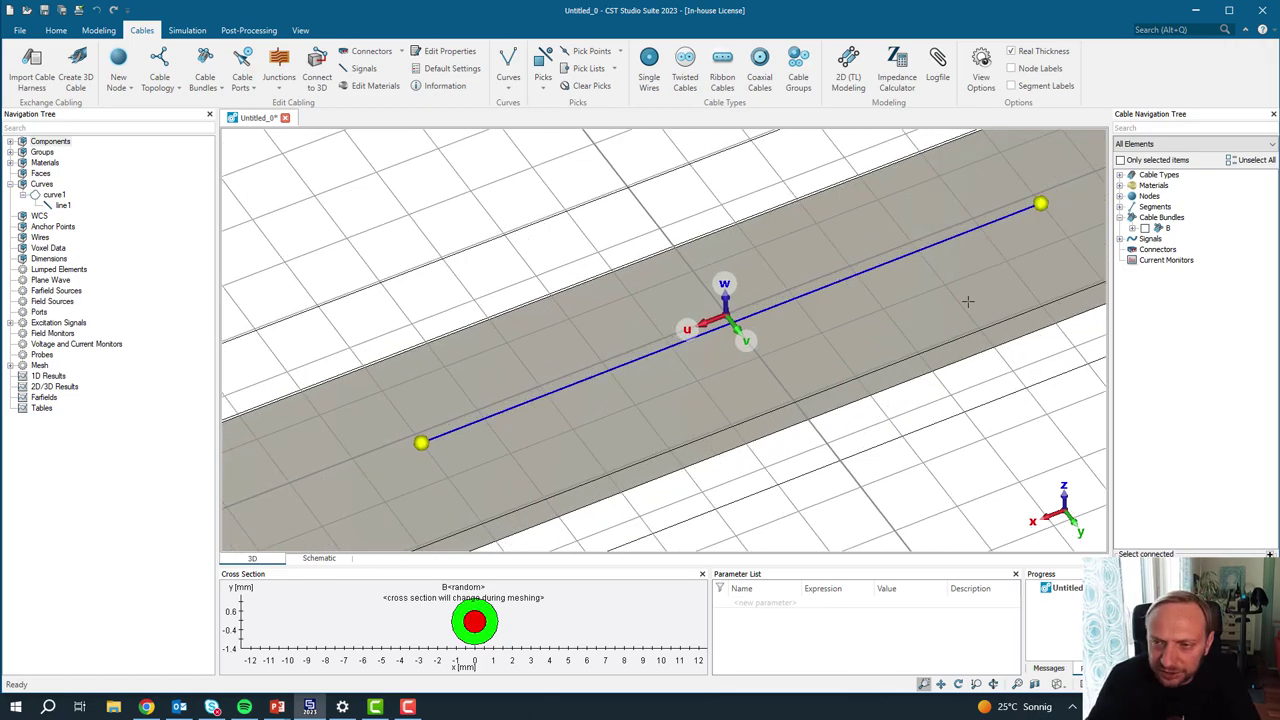
Step: Rename cable node N1 as Agressor_start
{"action": "left_click", "coordinate": [1120, 196]}
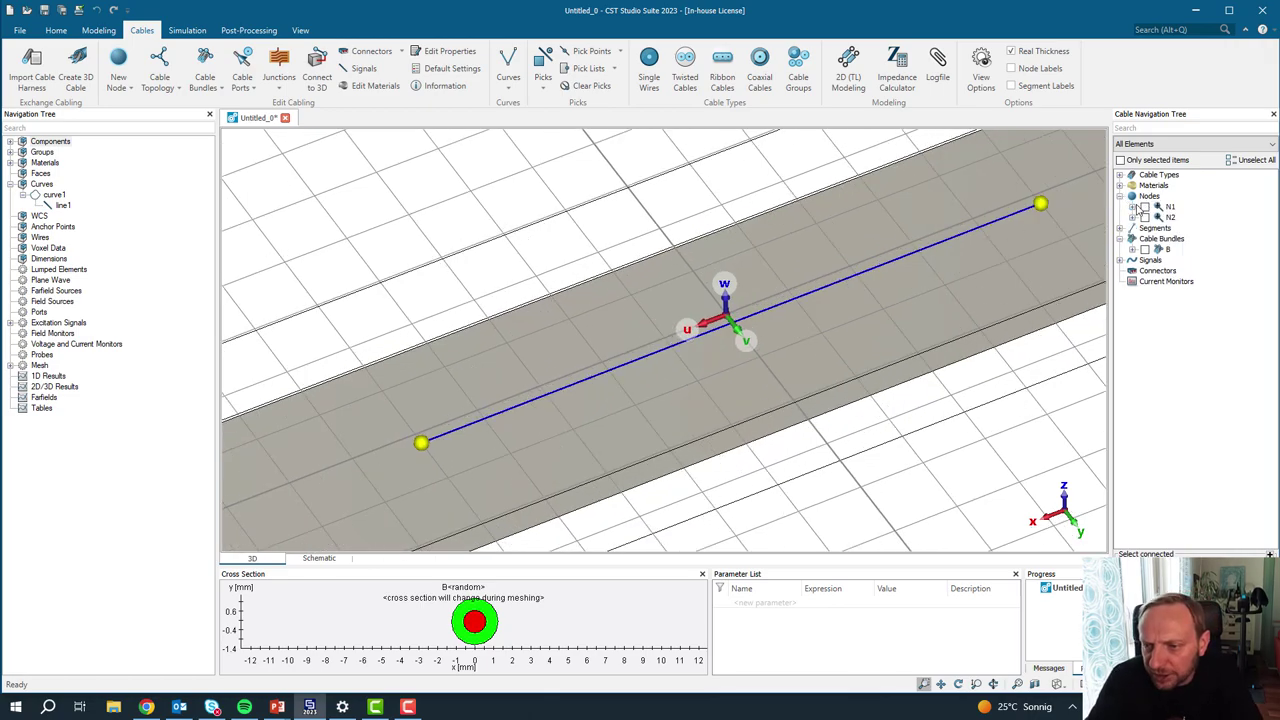
{"action": "left_click", "coordinate": [1170, 207]}
{"action": "key", "text": "F2"}
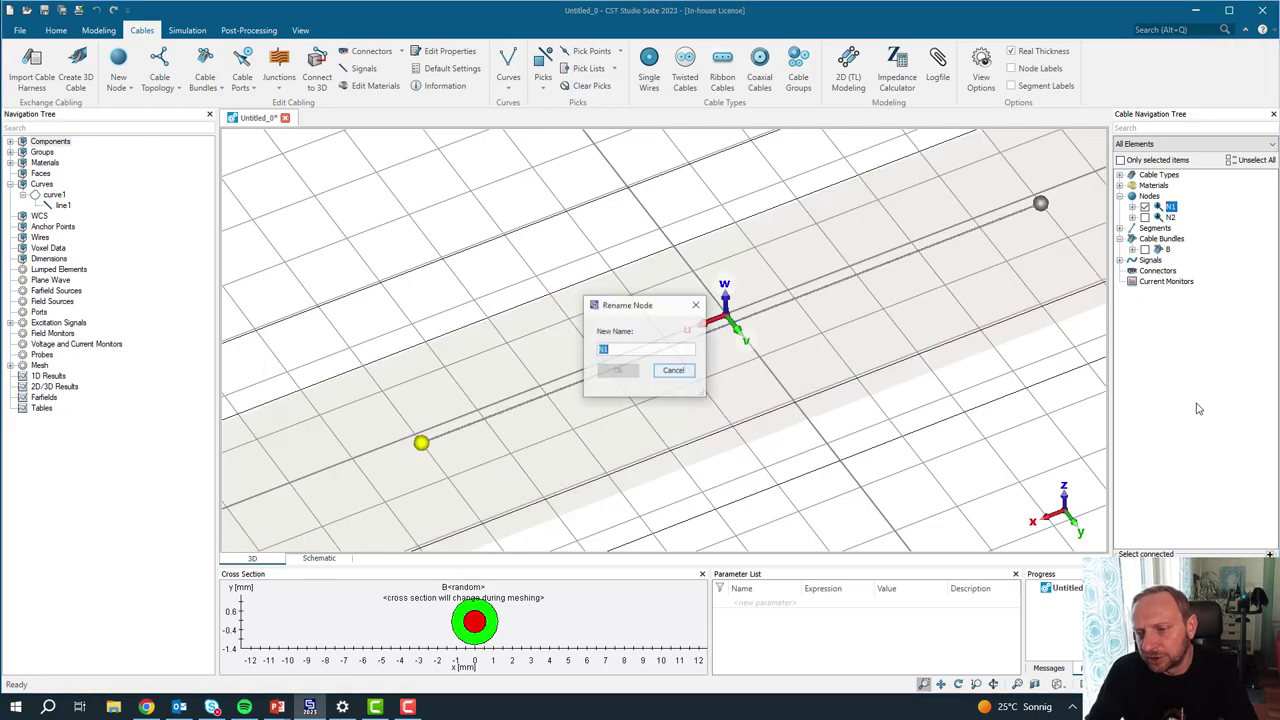
{"action": "type", "text": "Agr"}
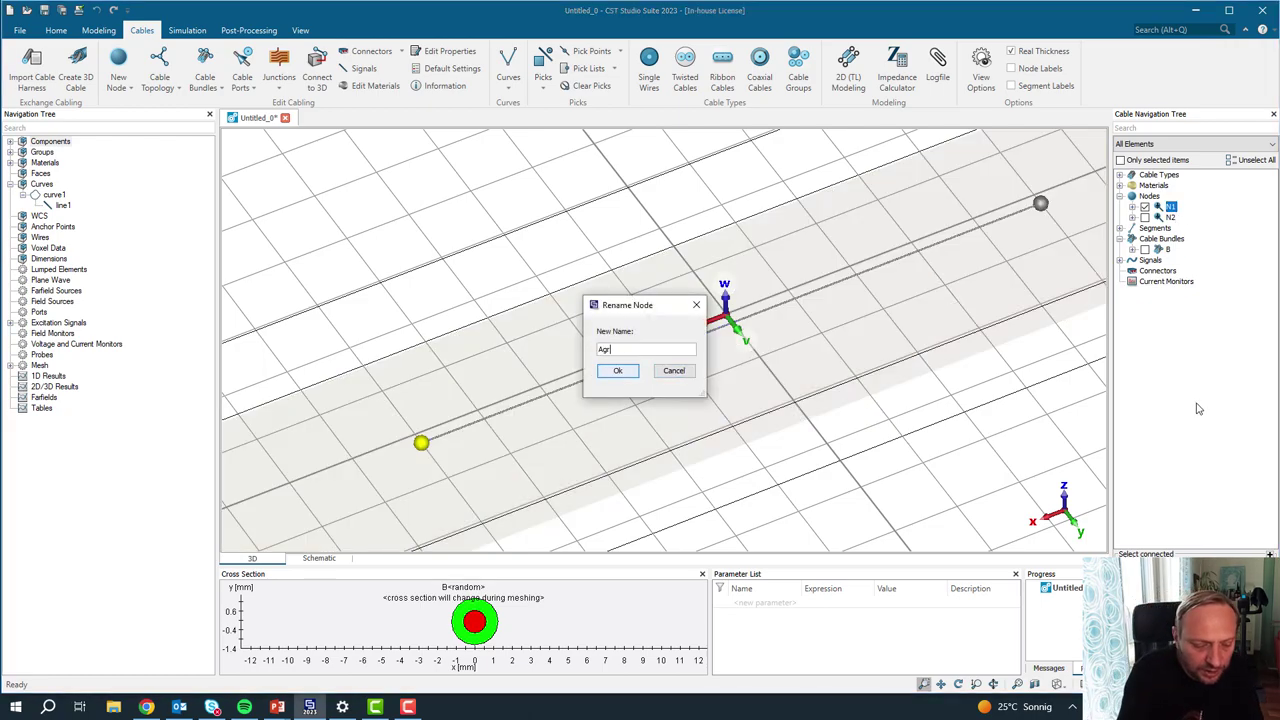
{"action": "type", "text": "essor_N1"}
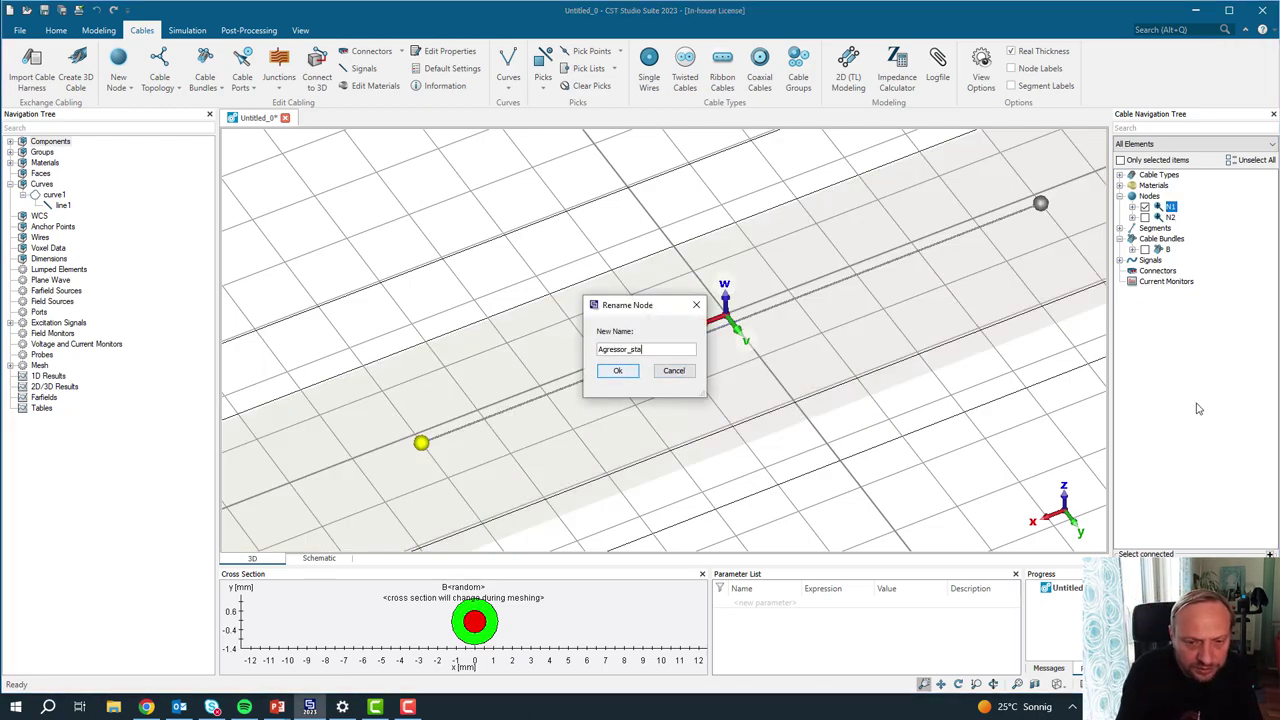
{"action": "key", "text": "Return"}
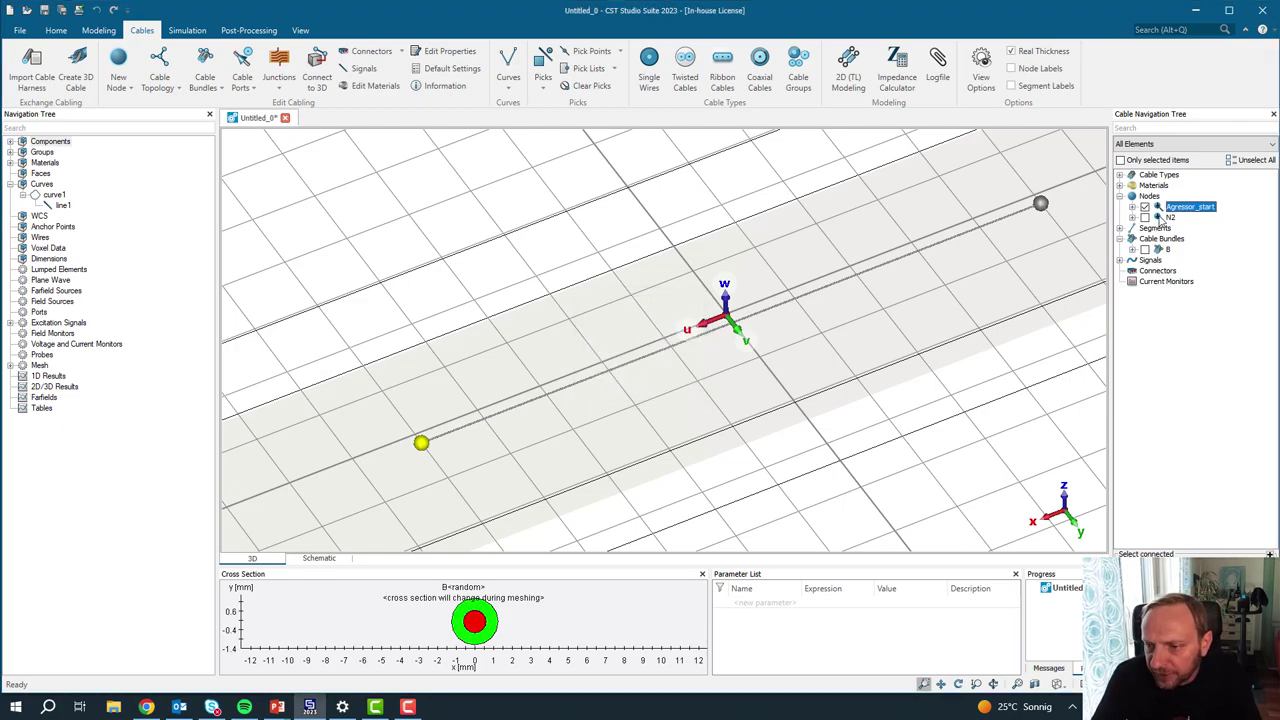
Step: Rename cable node N2 as Agressor_End
{"action": "left_click", "coordinate": [1170, 217]}
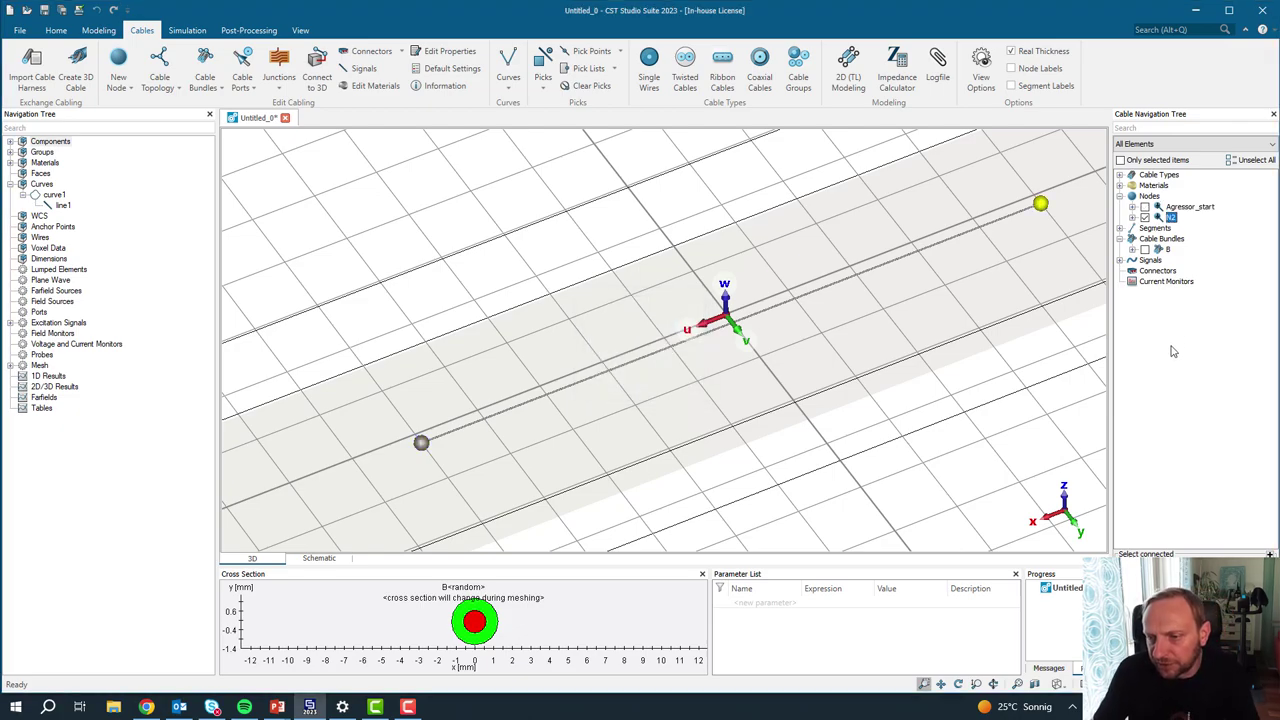
{"action": "left_click", "coordinate": [1125, 230]}
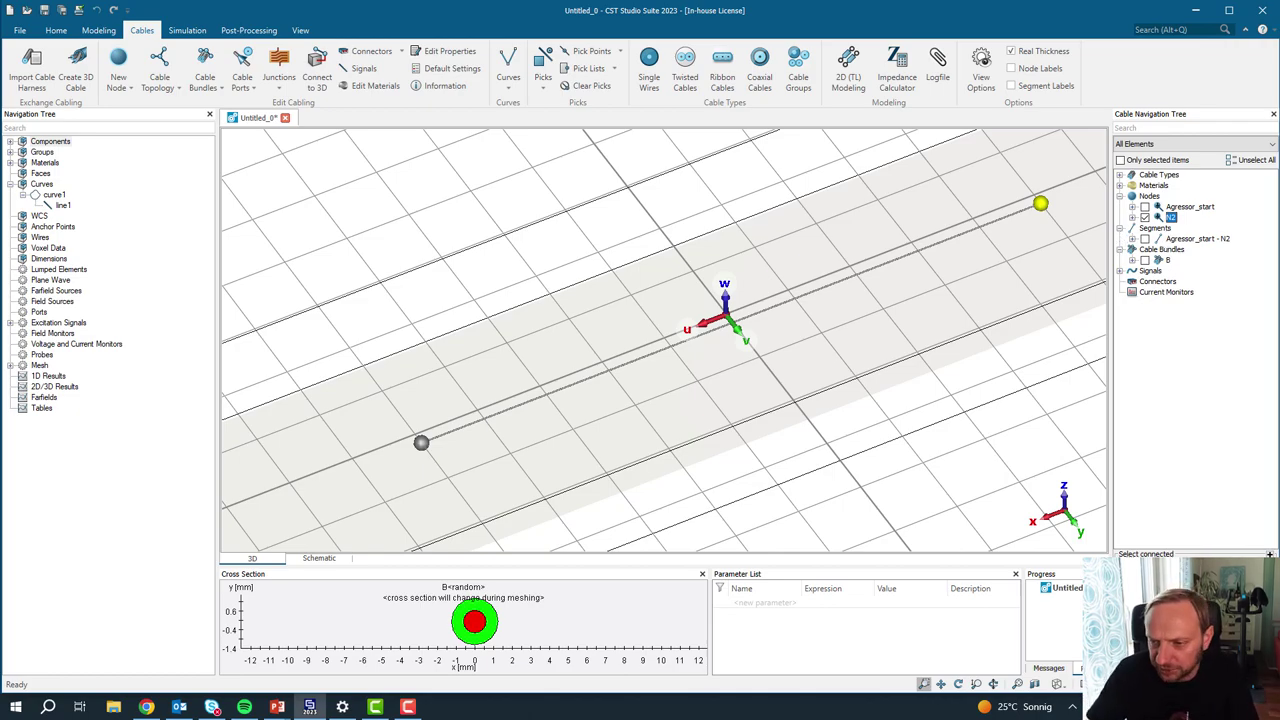
{"action": "left_click", "coordinate": [1185, 207]}
{"action": "left_click", "coordinate": [1168, 218]}
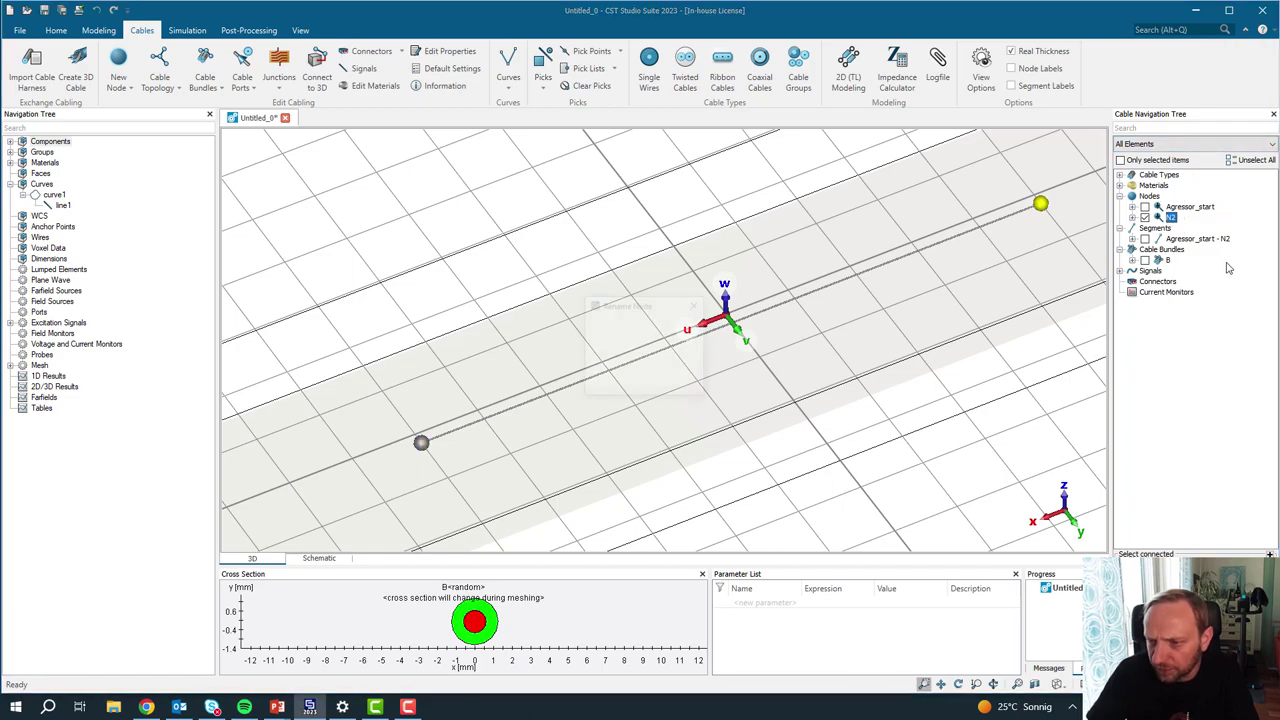
{"action": "key", "text": "F2"}
{"action": "type", "text": "A"}
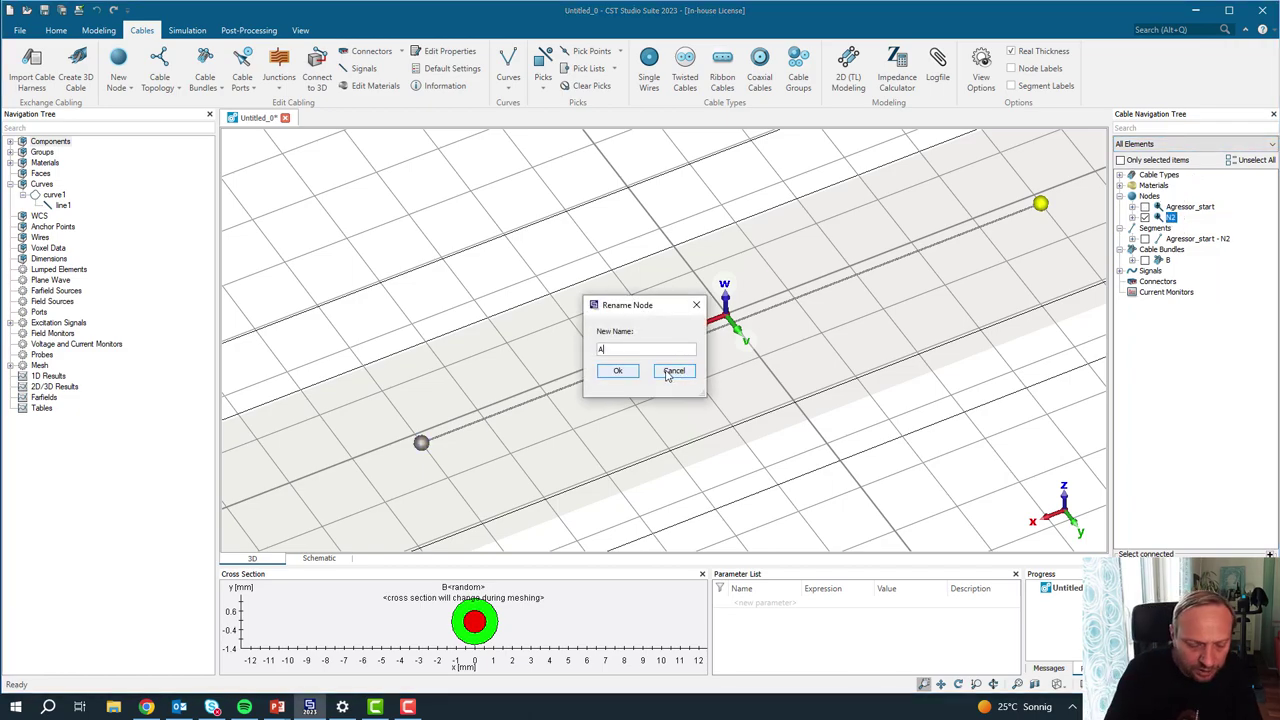
{"action": "type", "text": "gressor_End"}
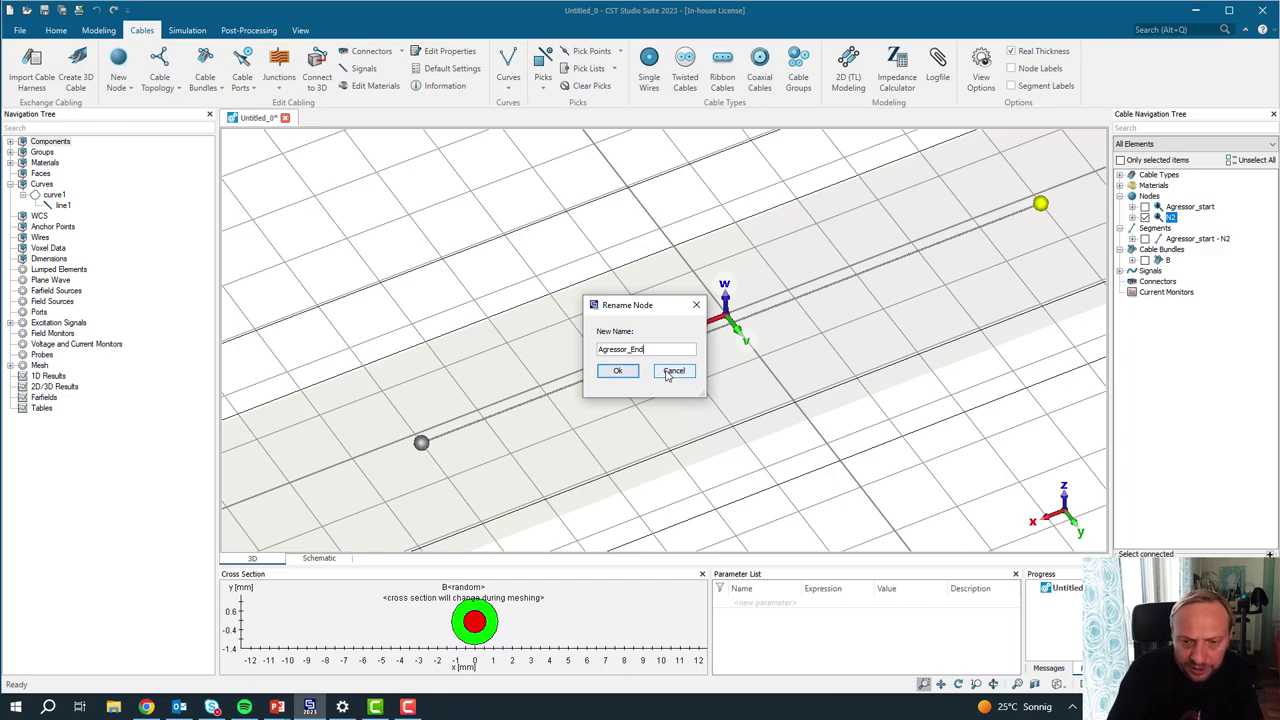
{"action": "key", "text": "Return"}
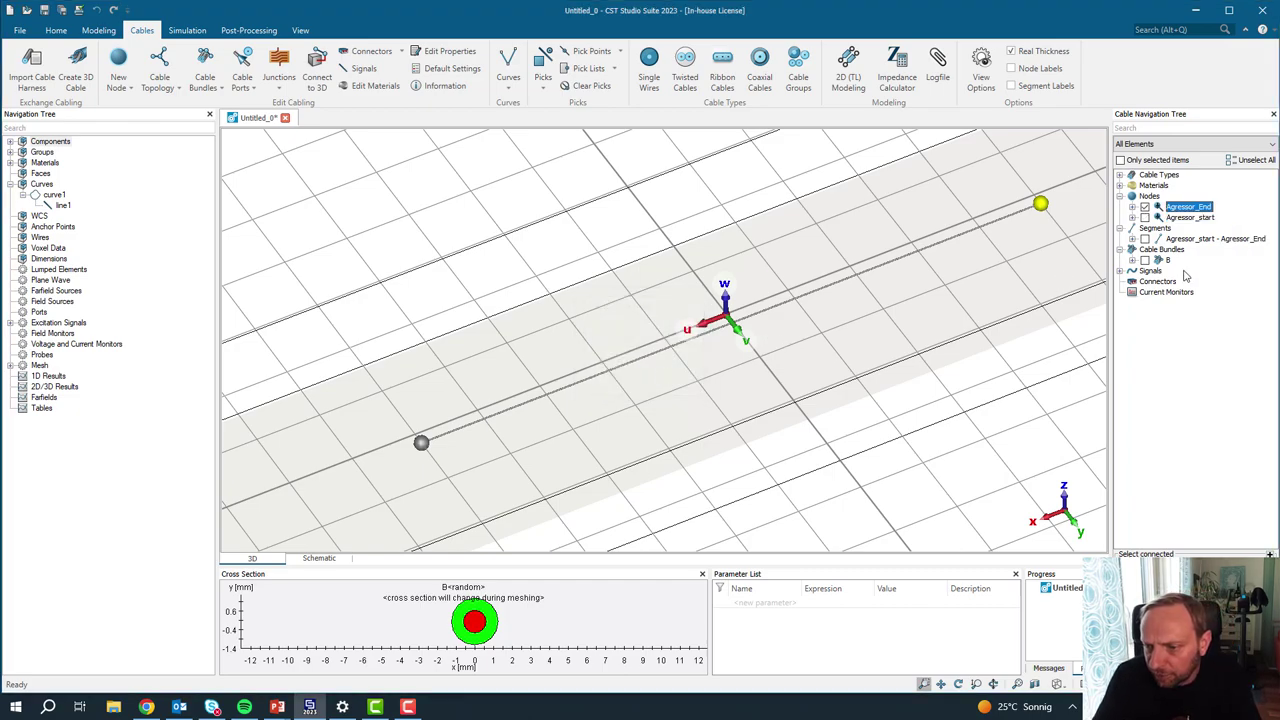
Step: Rename cable bundle B as Agressor_Bundle and clear the selection
{"action": "left_click", "coordinate": [1167, 260]}
{"action": "key", "text": "F2"}
{"action": "type", "text": "Agr"}
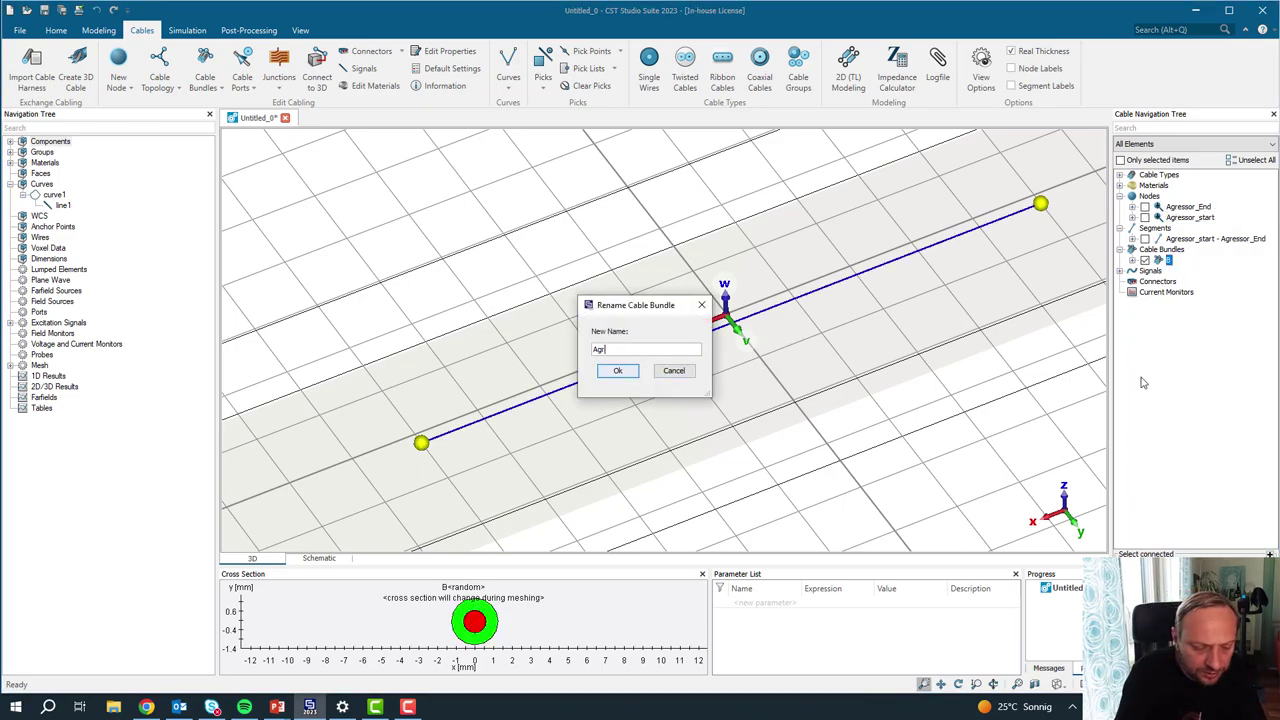
{"action": "type", "text": "essor_Bund"}
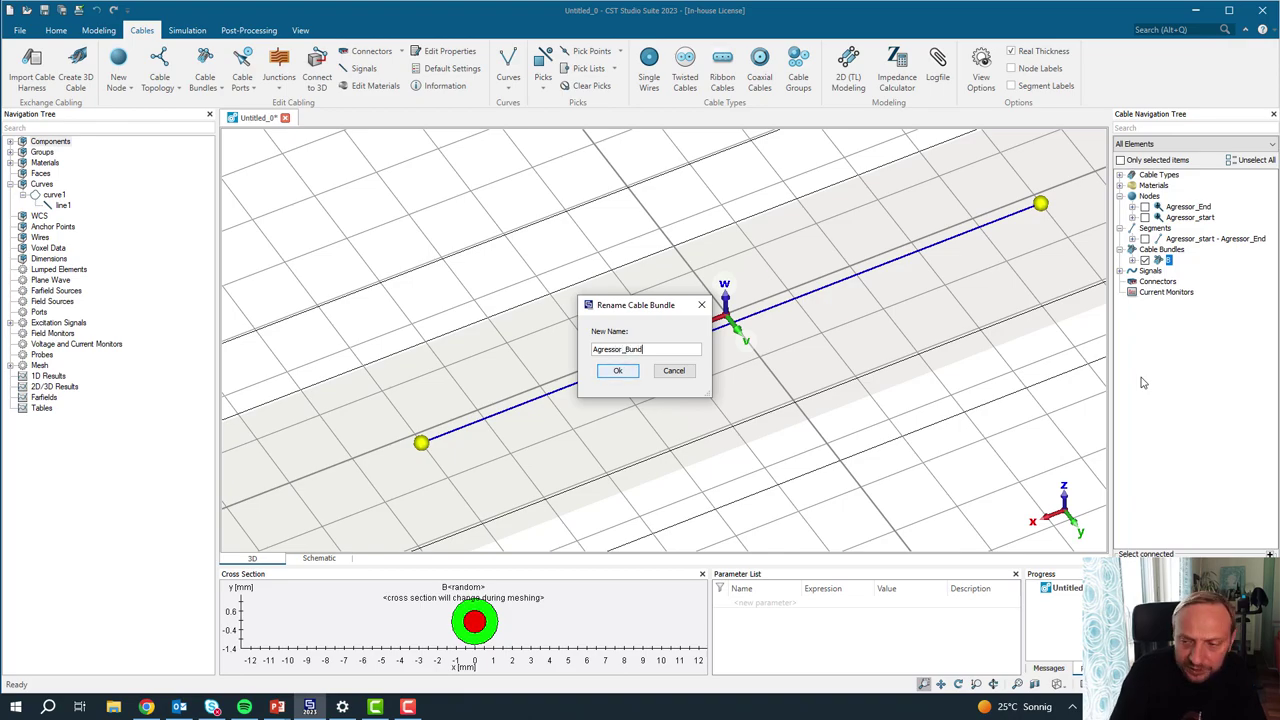
{"action": "type", "text": "le"}
{"action": "key", "text": "Return"}
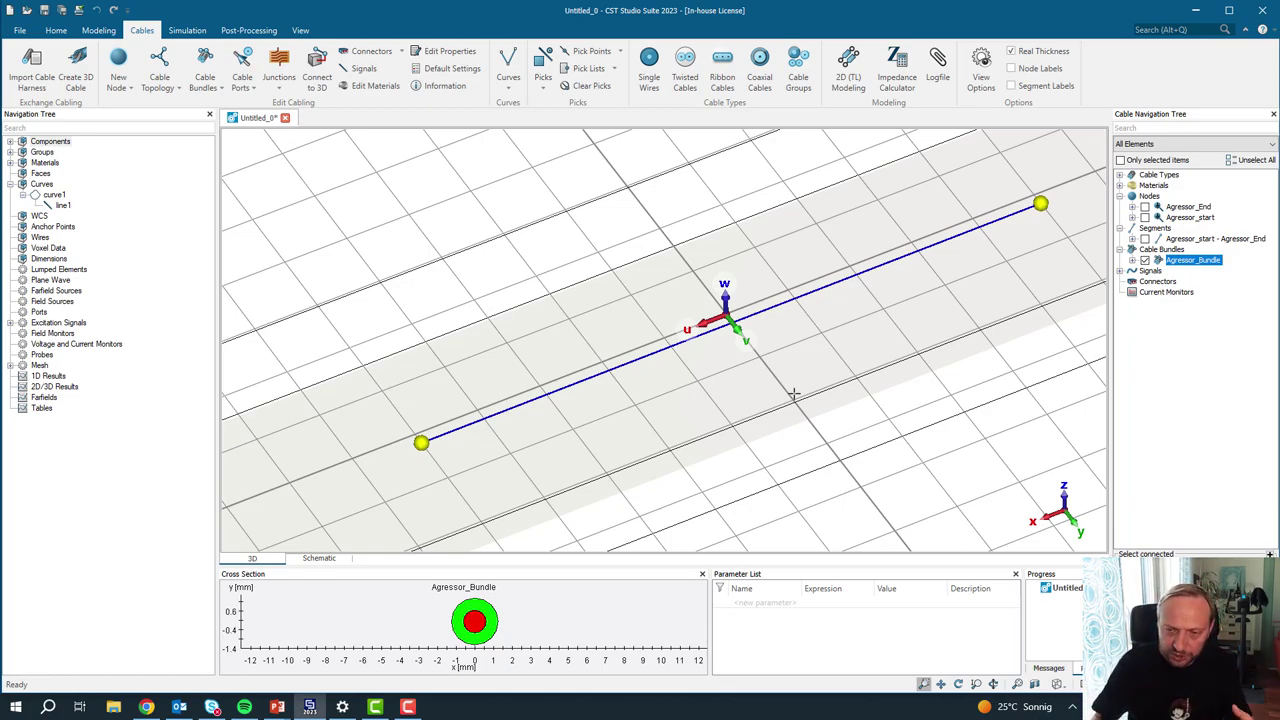
{"action": "left_click", "coordinate": [956, 423]}
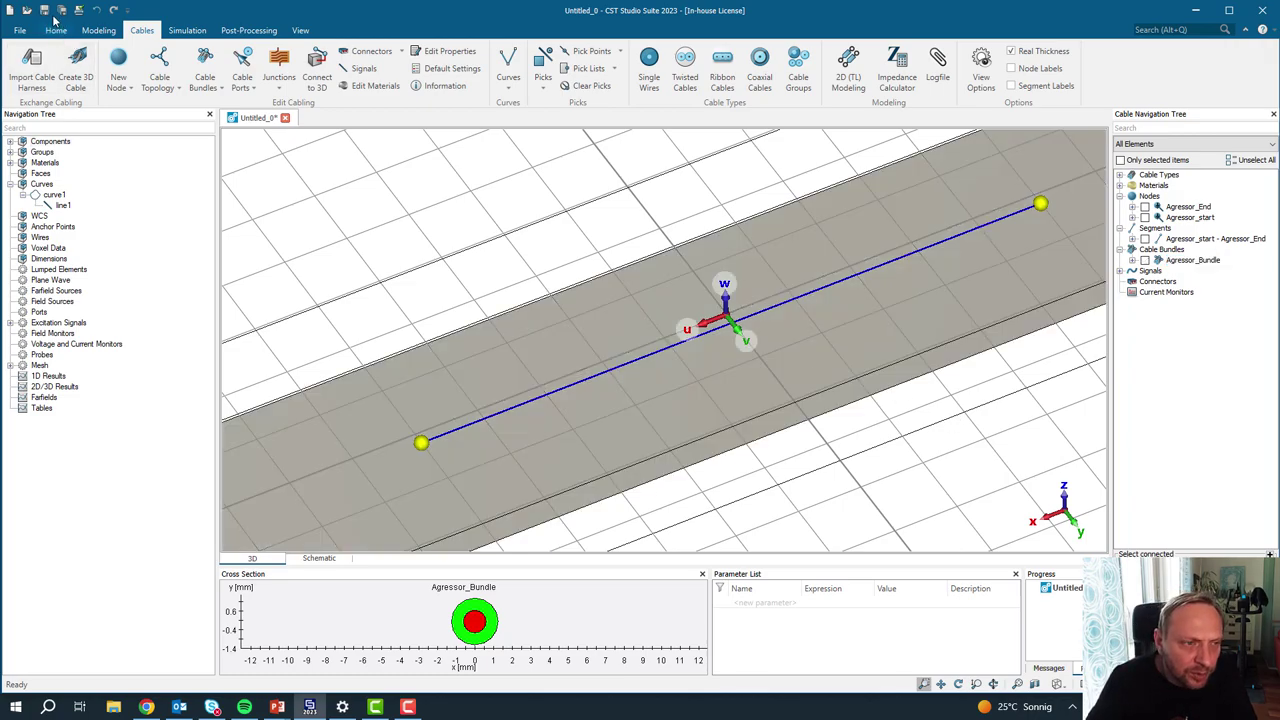
Step: Save the project on the Desktop as cs_demo.cst, replacing the existing file
{"action": "left_click", "coordinate": [45, 11]}
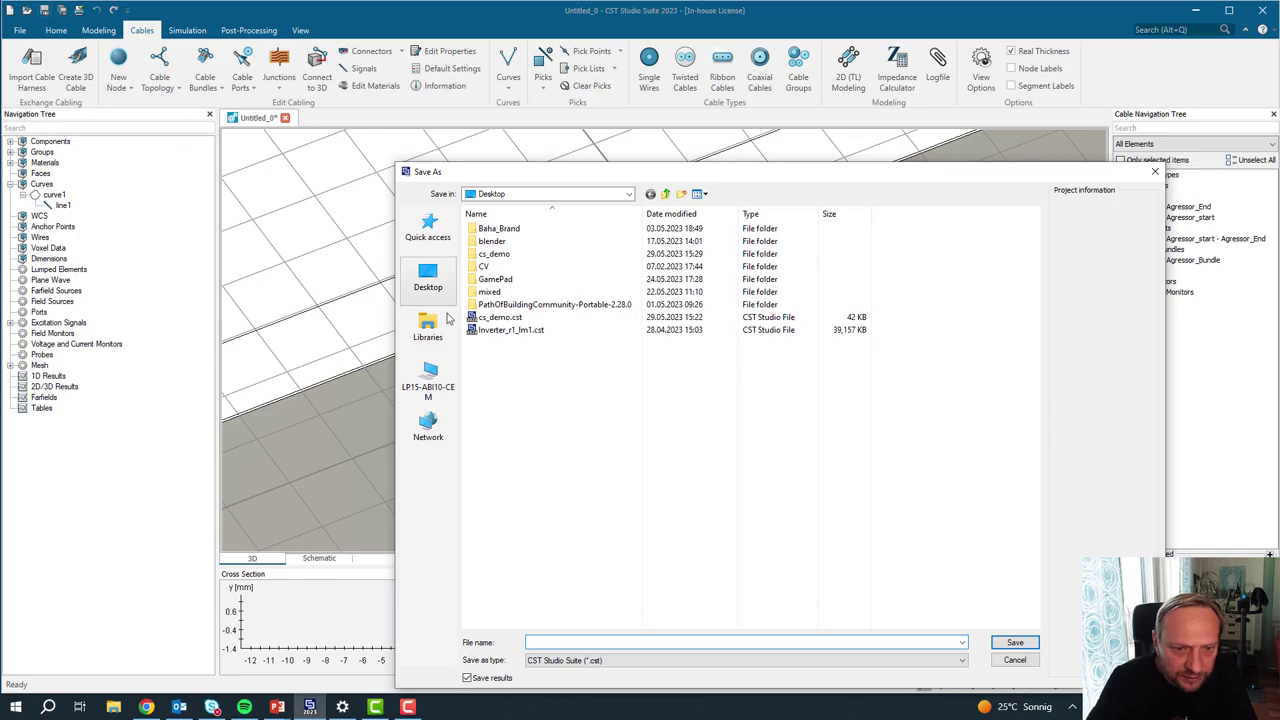
{"action": "left_click", "coordinate": [498, 317]}
{"action": "left_click", "coordinate": [1013, 643]}
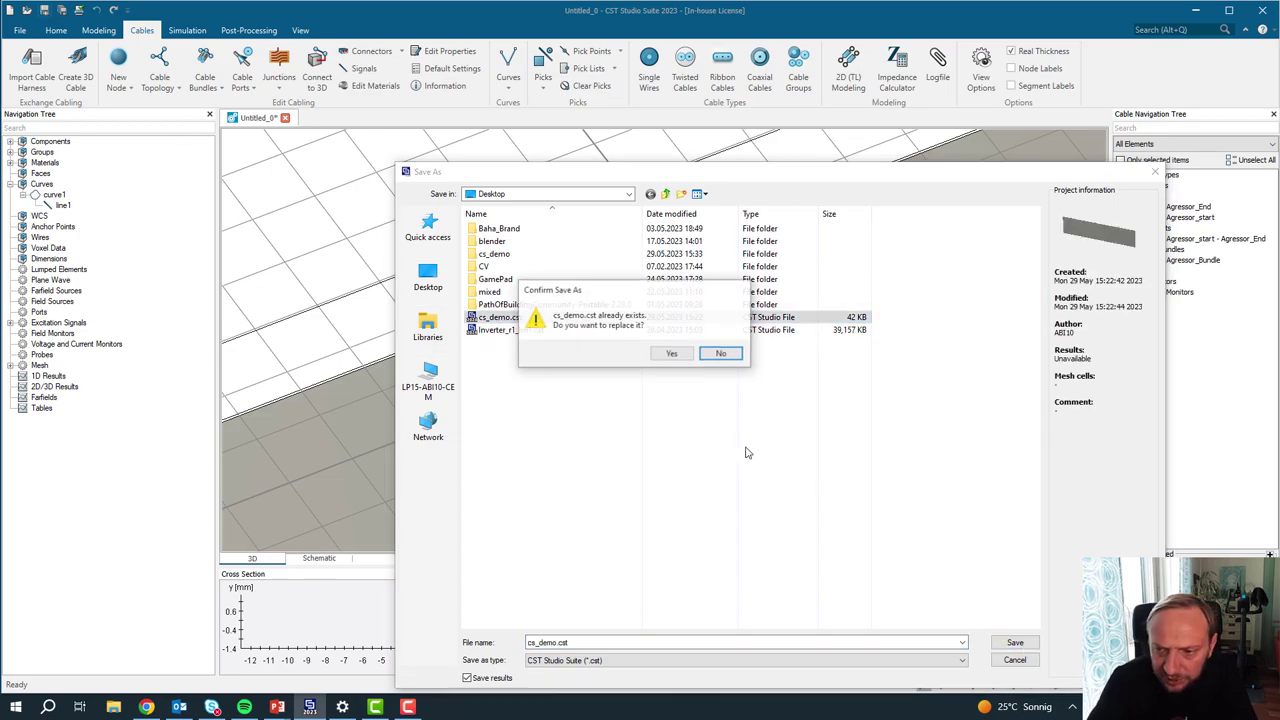
{"action": "left_click", "coordinate": [684, 362]}
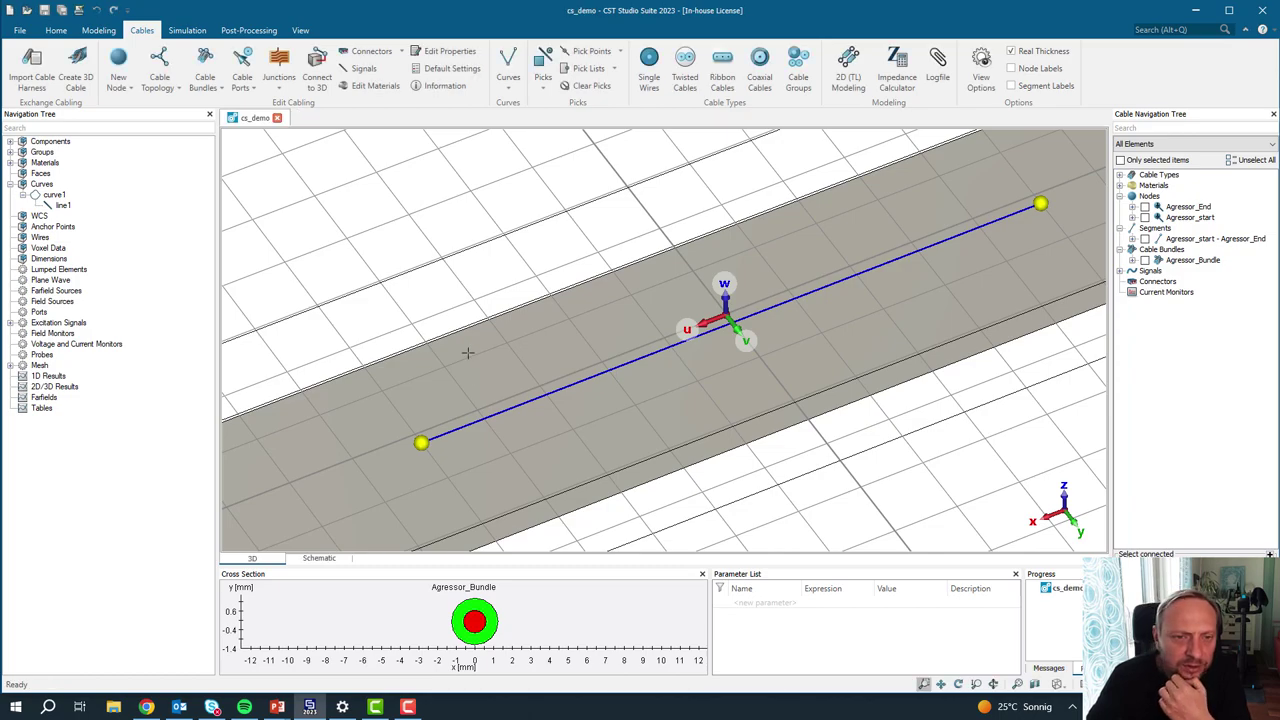
Step: Sketch a second line curve beside the cable, from about U 490, V -10 to about U -200, V 0
{"action": "left_click", "coordinate": [510, 90]}
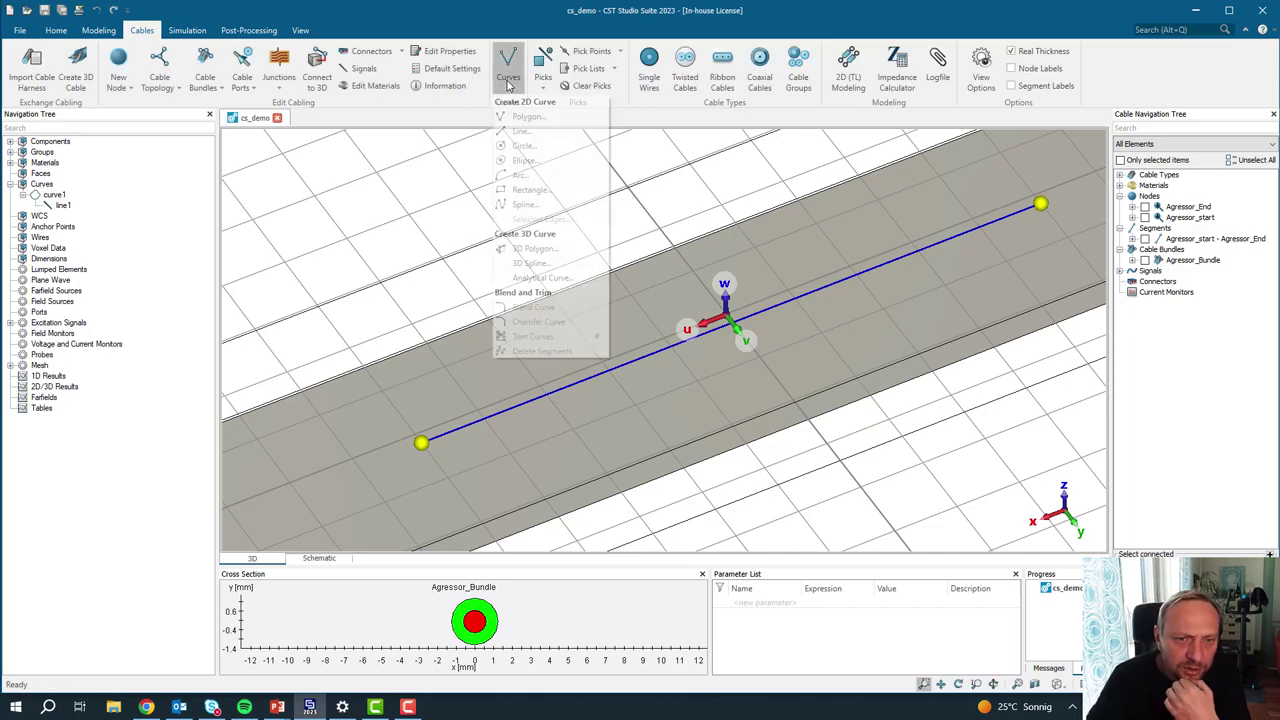
{"action": "left_click", "coordinate": [530, 131]}
{"action": "double_click", "coordinate": [419, 428]}
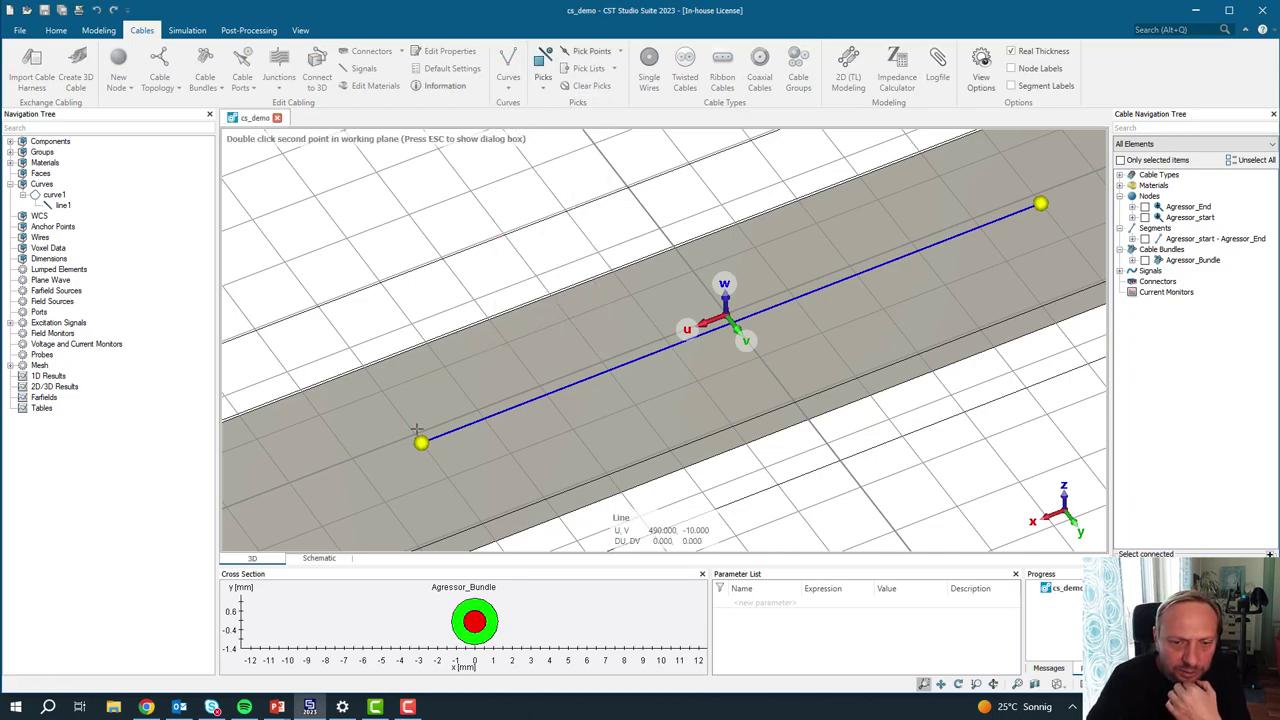
{"action": "double_click", "coordinate": [850, 270]}
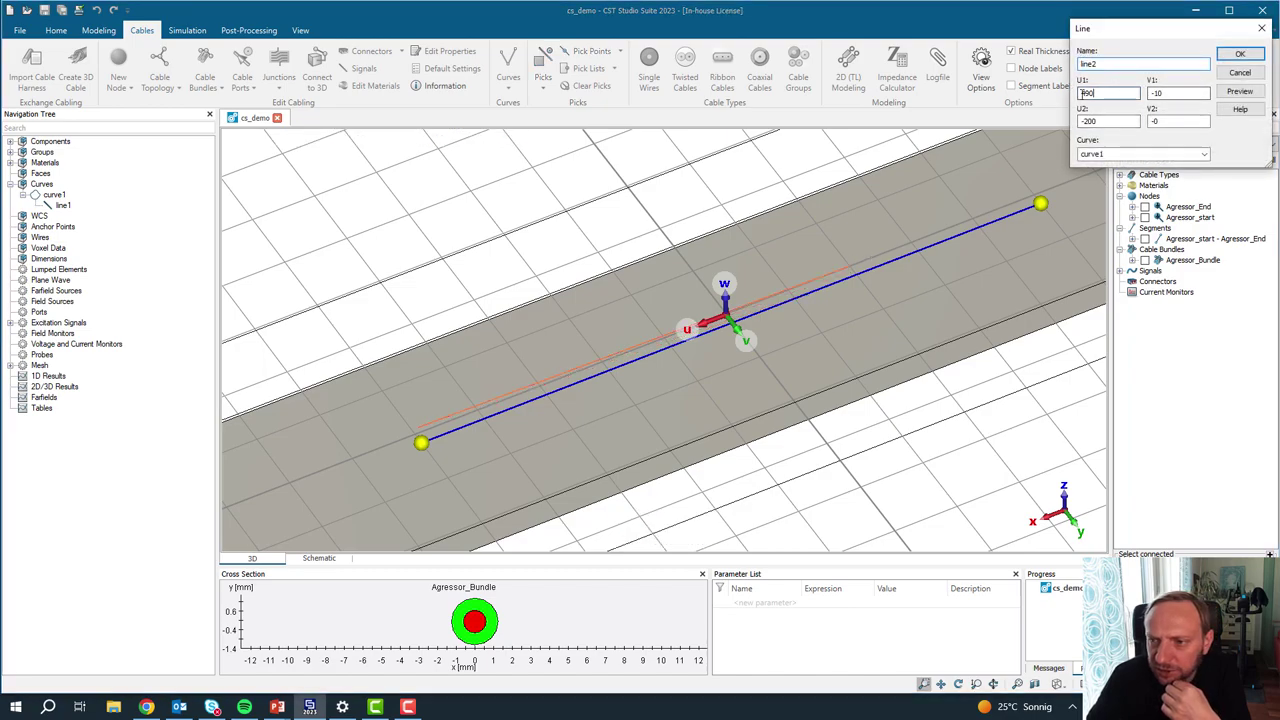
Step: Set the second line's start point to U -500, V 0
{"action": "double_click", "coordinate": [1085, 93]}
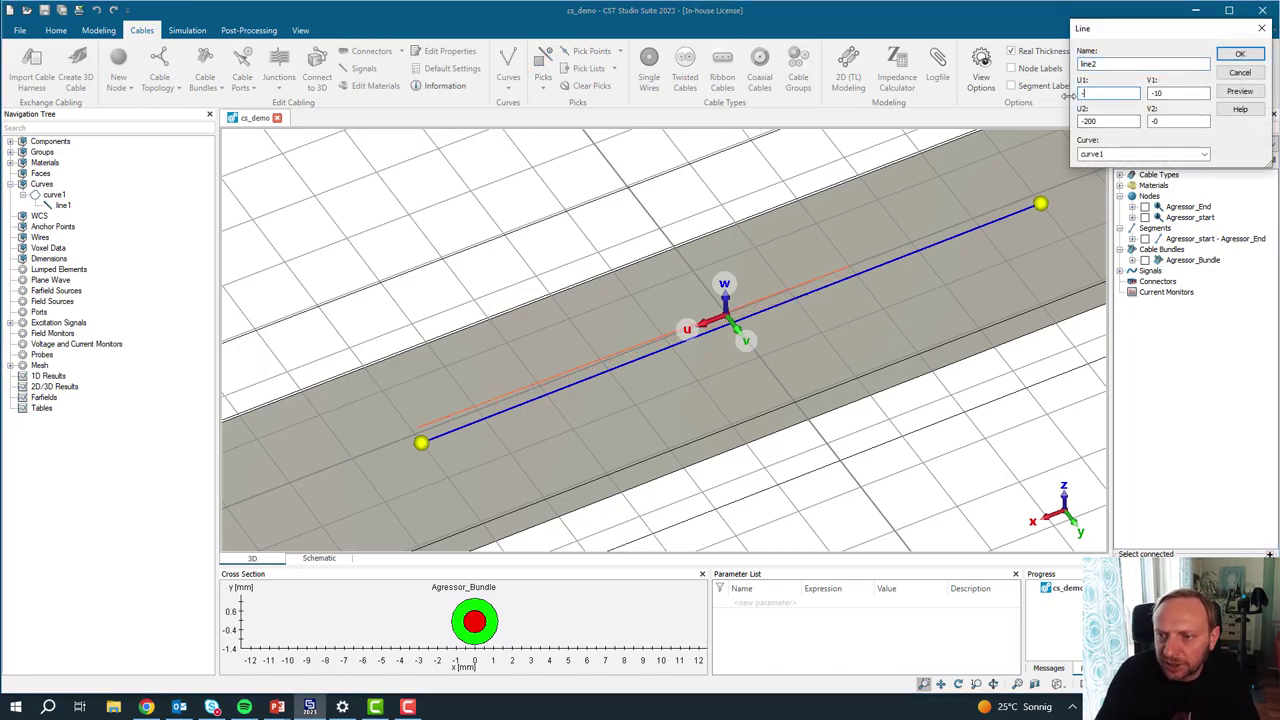
{"action": "type", "text": "-500"}
{"action": "key", "text": "Tab"}
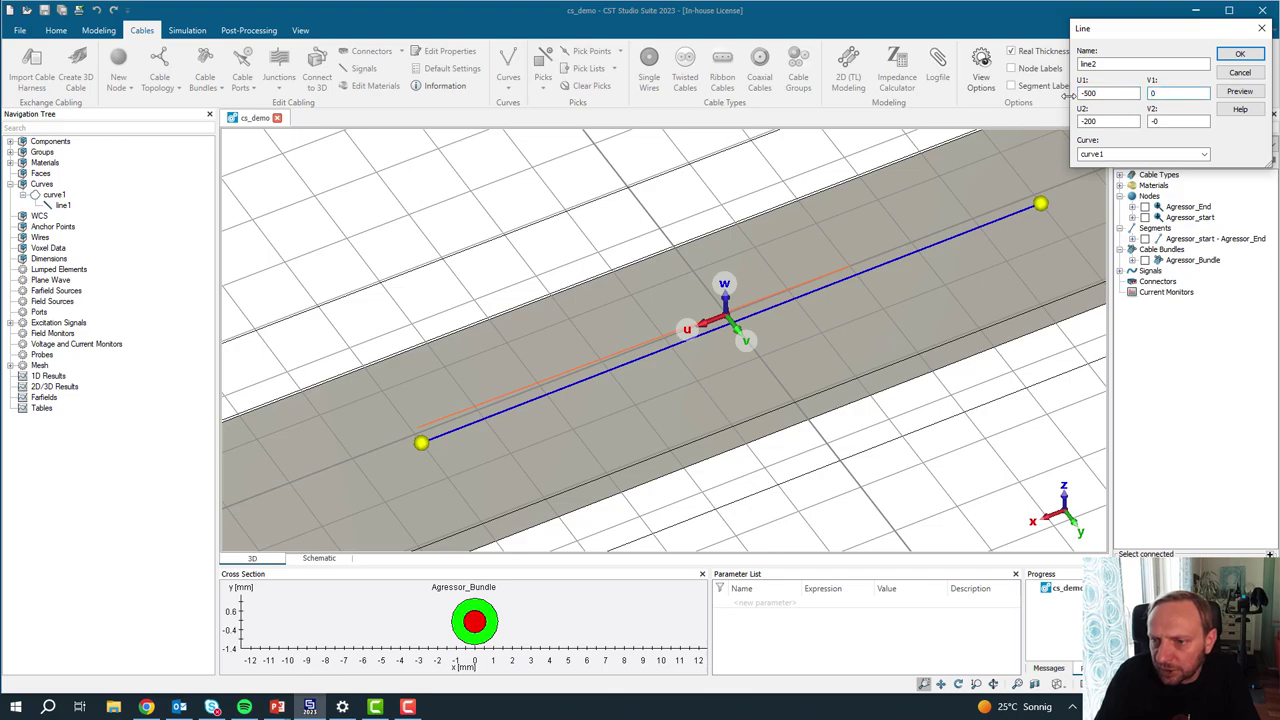
{"action": "type", "text": "0"}
{"action": "key", "text": "Tab"}
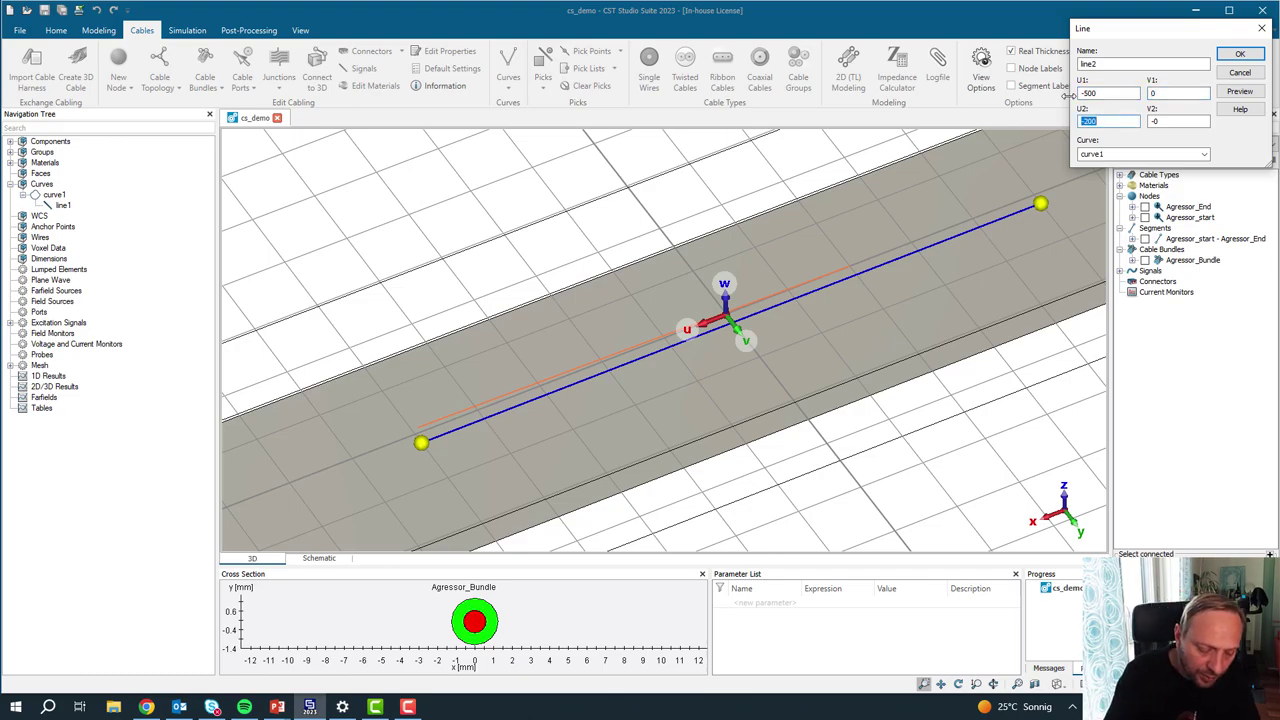
Step: Set the second line's end U coordinate to a new parameter l_victim with value 100 and create the line
{"action": "type", "text": "5"}
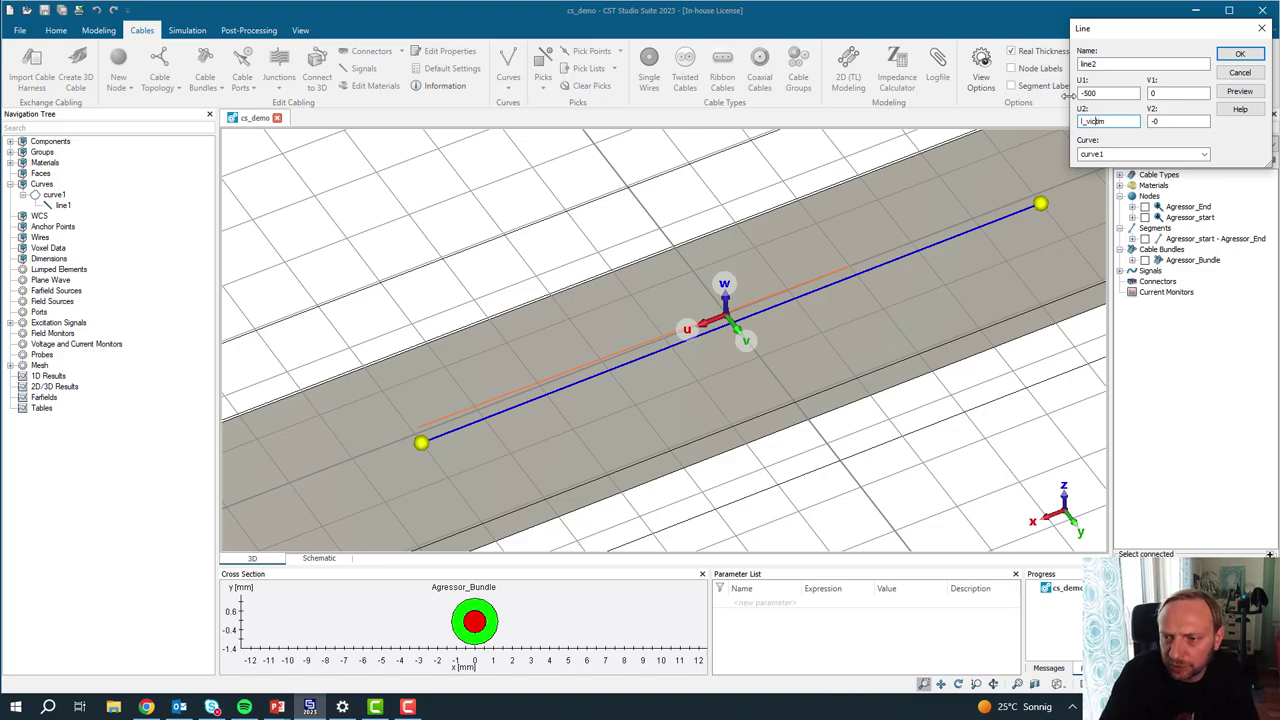
{"action": "type", "text": "_victim"}
{"action": "key", "text": "Tab"}
{"action": "type", "text": "10"}
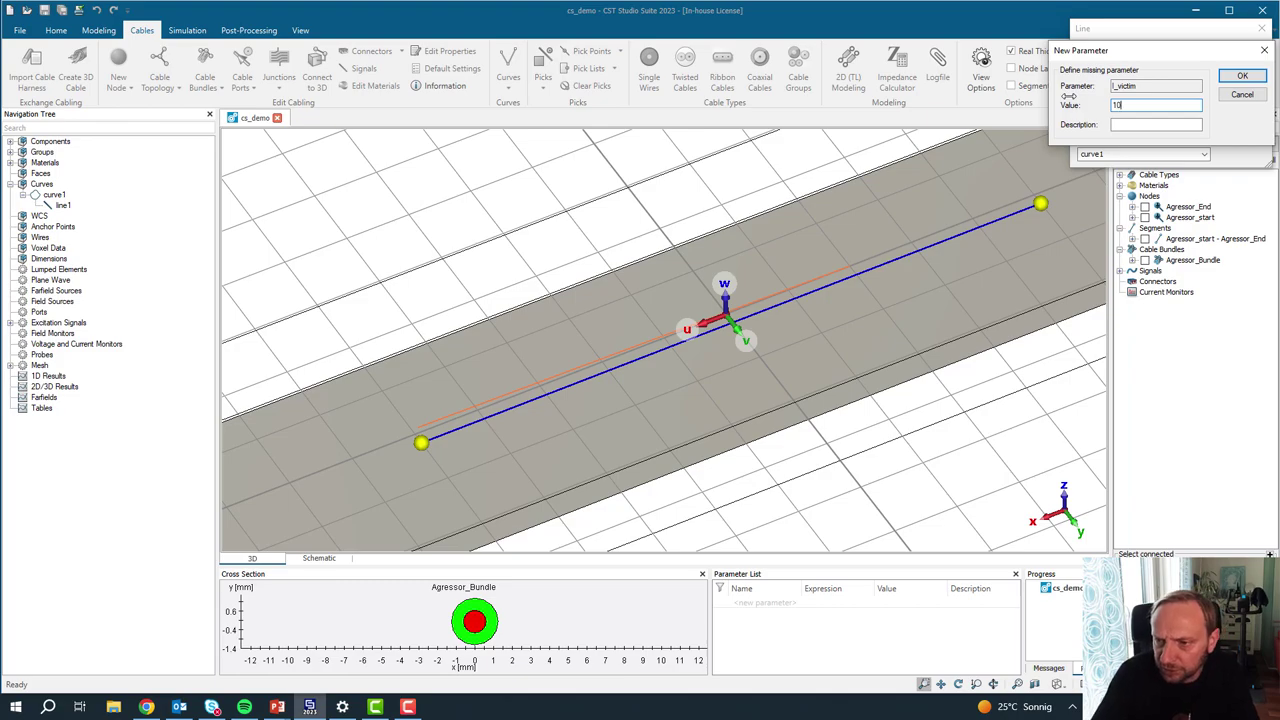
{"action": "type", "text": "0"}
{"action": "key", "text": "Return"}
{"action": "key", "text": "Return"}
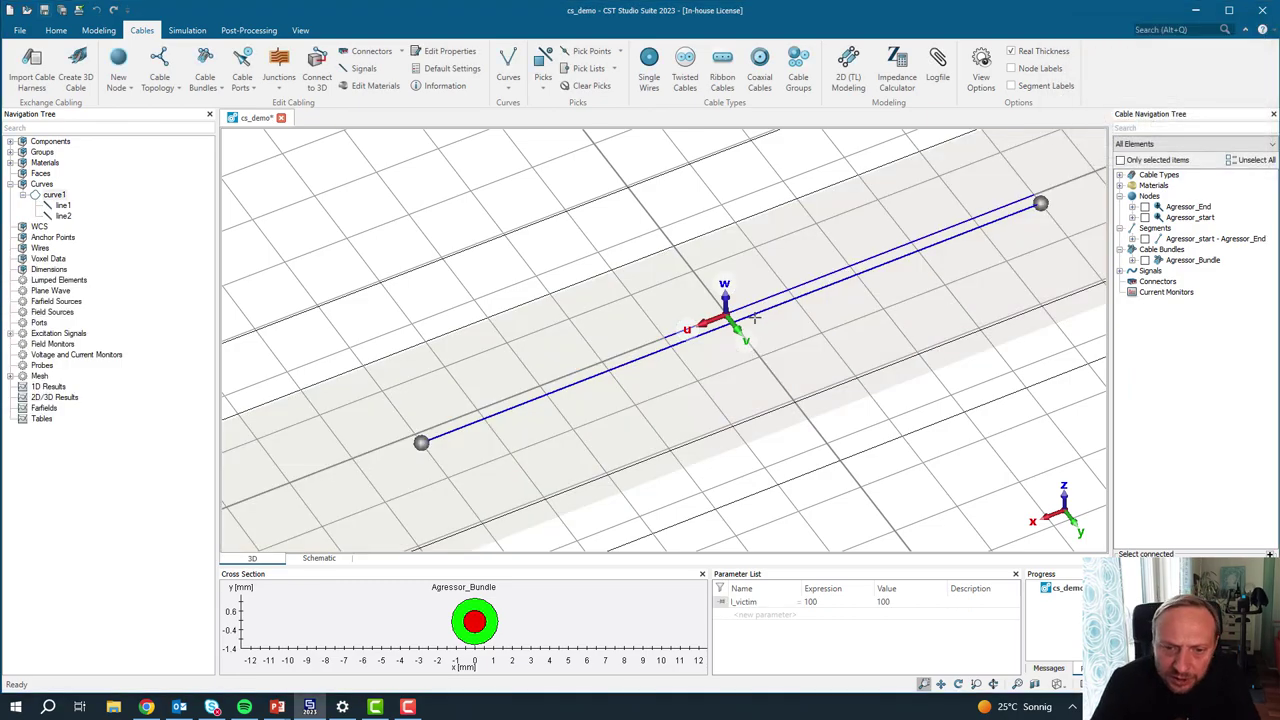
Step: Create a new cable bundle from the second line curve
{"action": "scroll", "coordinate": [806, 281], "scroll_direction": "up", "scroll_amount": 3}
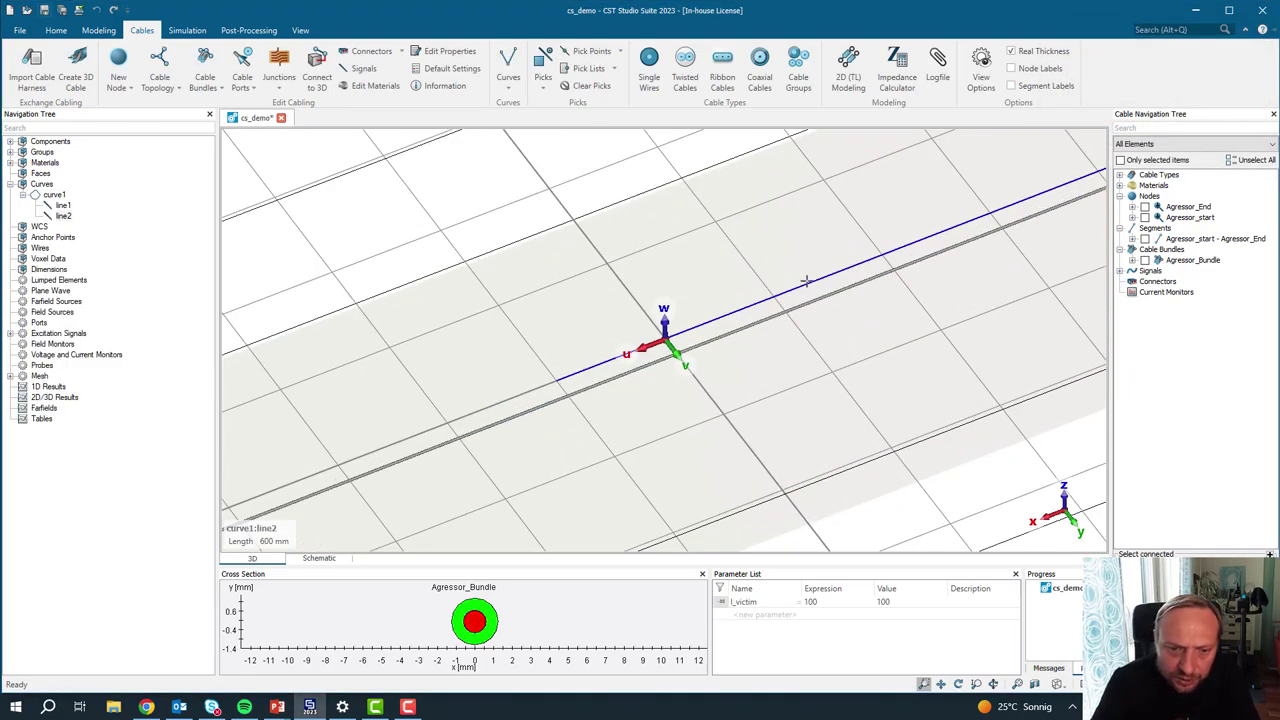
{"action": "middle_click_drag", "start_coordinate": [806, 281], "coordinate": [591, 350]}
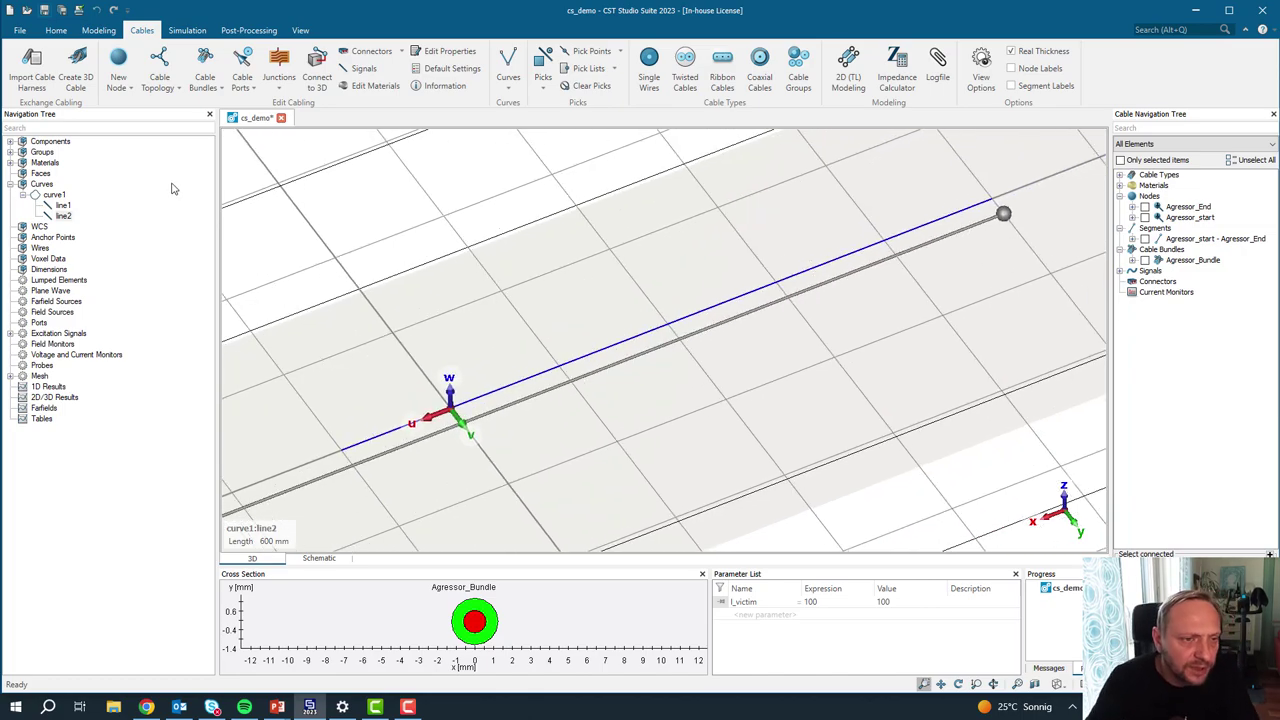
{"action": "left_click", "coordinate": [205, 82]}
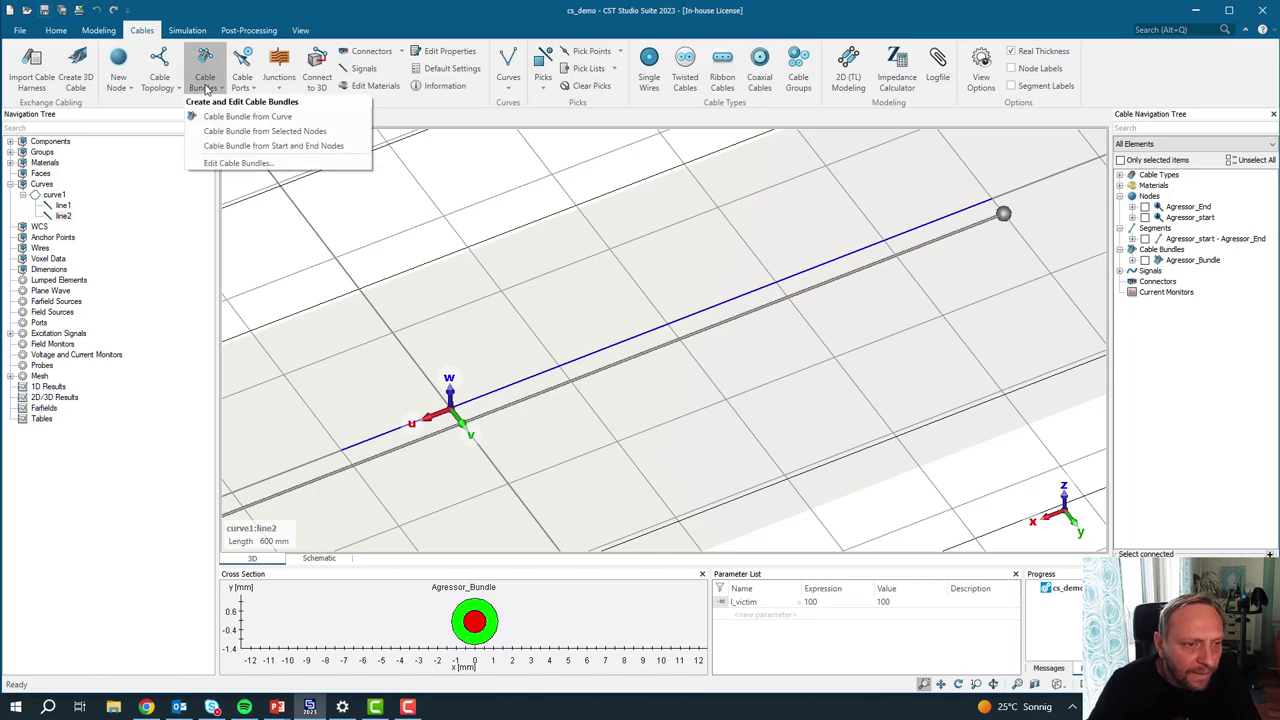
{"action": "left_click", "coordinate": [232, 150]}
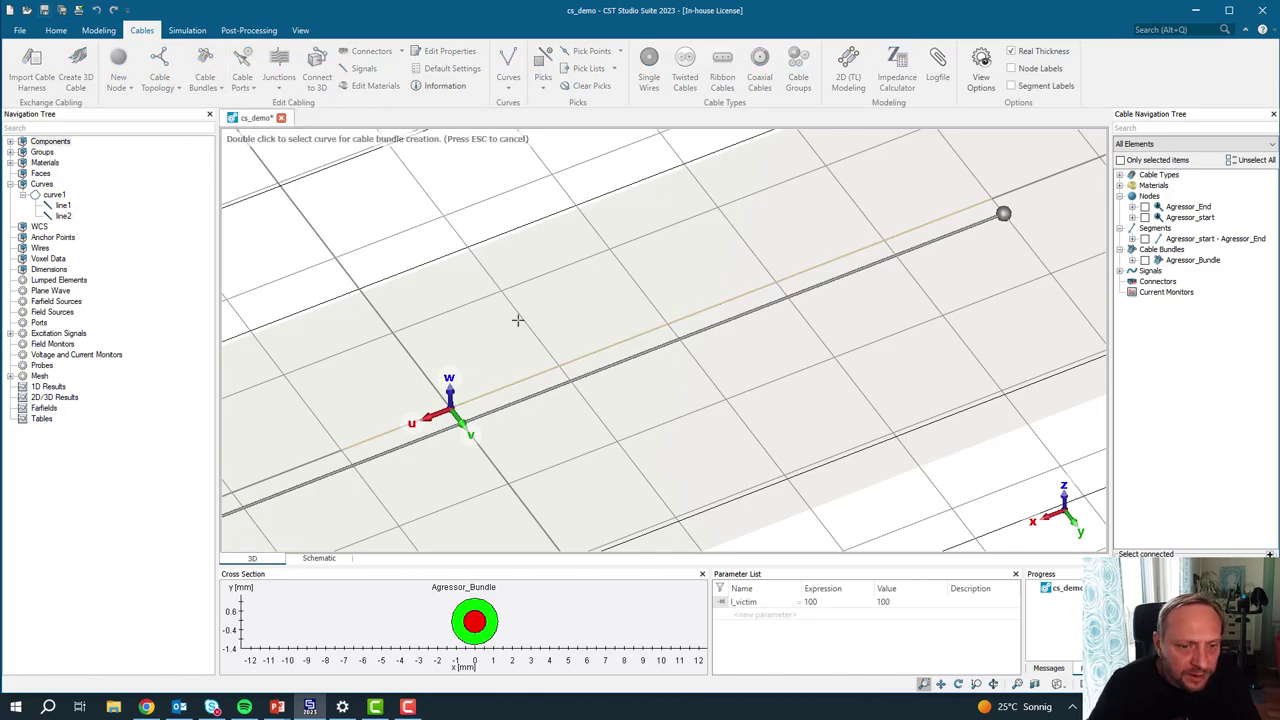
{"action": "double_click", "coordinate": [616, 344]}
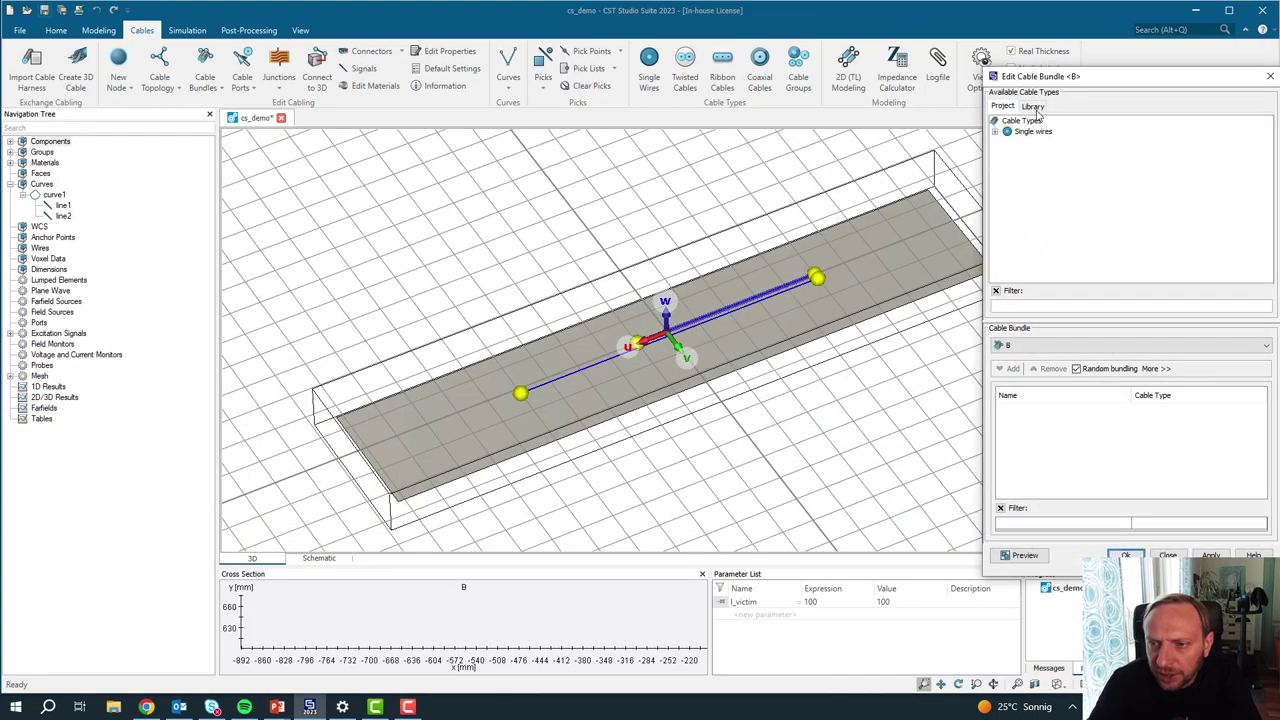
Step: Add the built-in library twisted cable UTP LIFY 1qmm to the new bundle and accept it
{"action": "left_click", "coordinate": [1034, 107]}
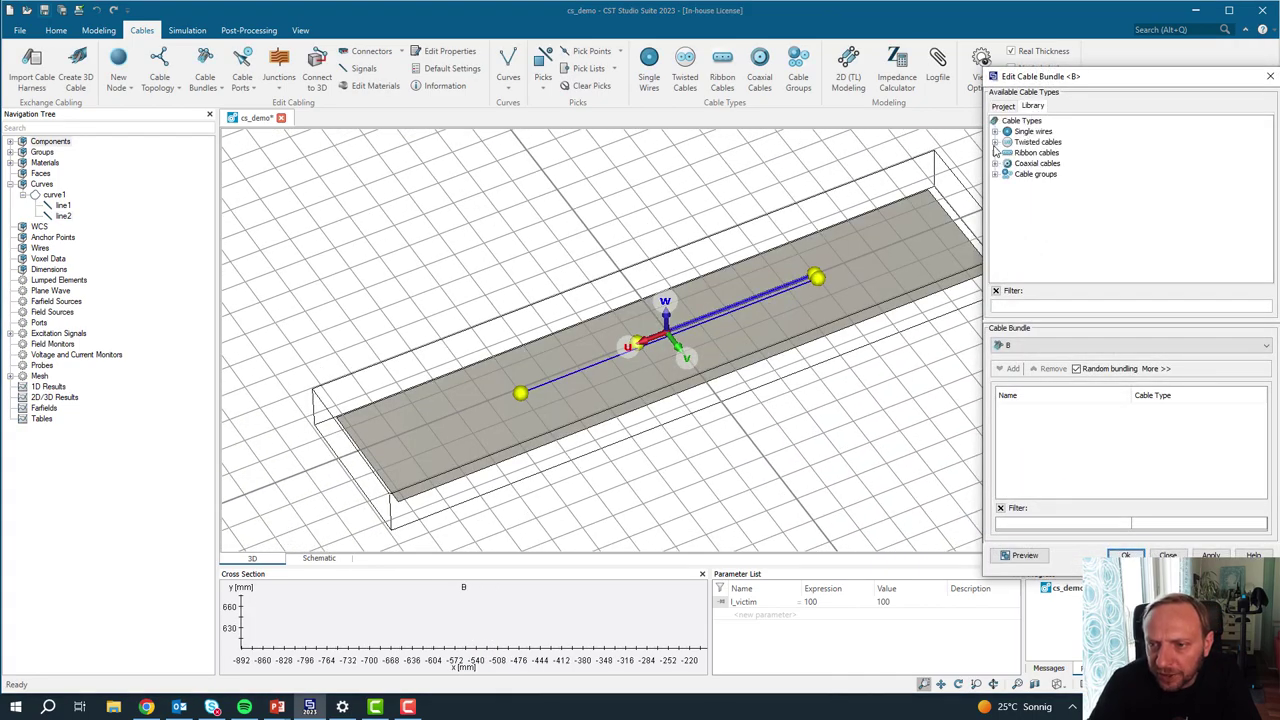
{"action": "left_click", "coordinate": [995, 143]}
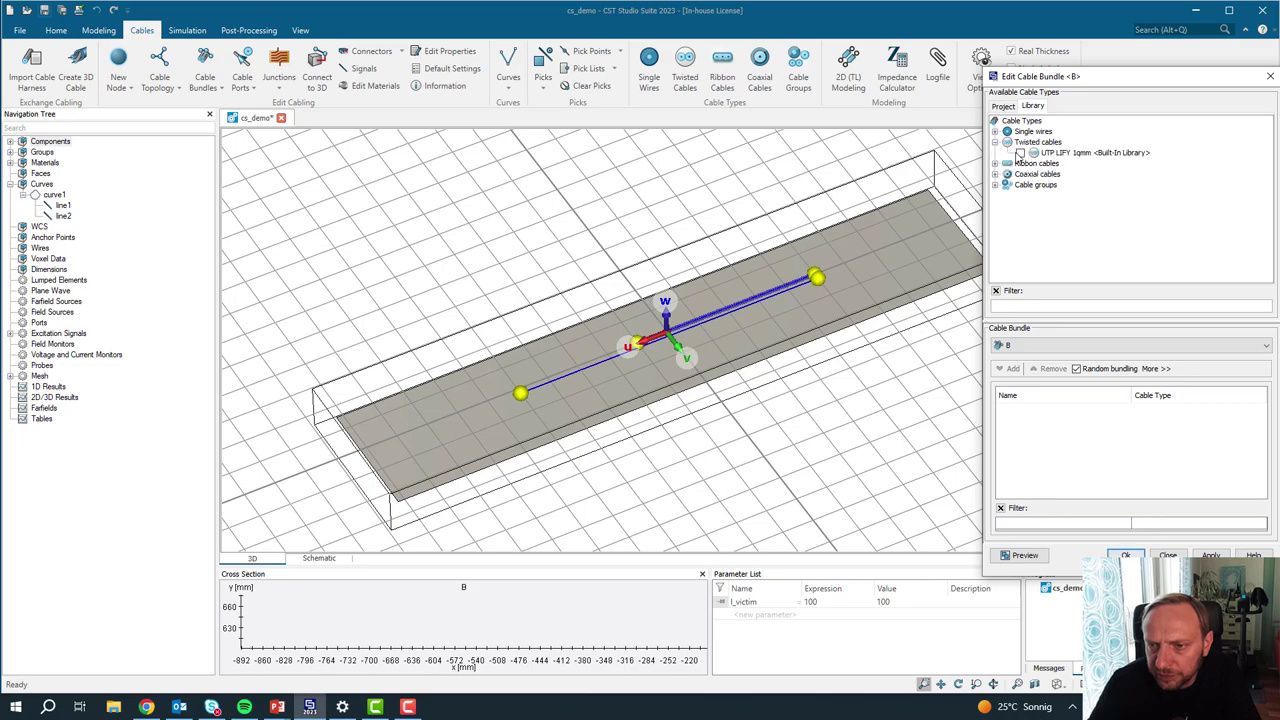
{"action": "left_click", "coordinate": [1020, 155]}
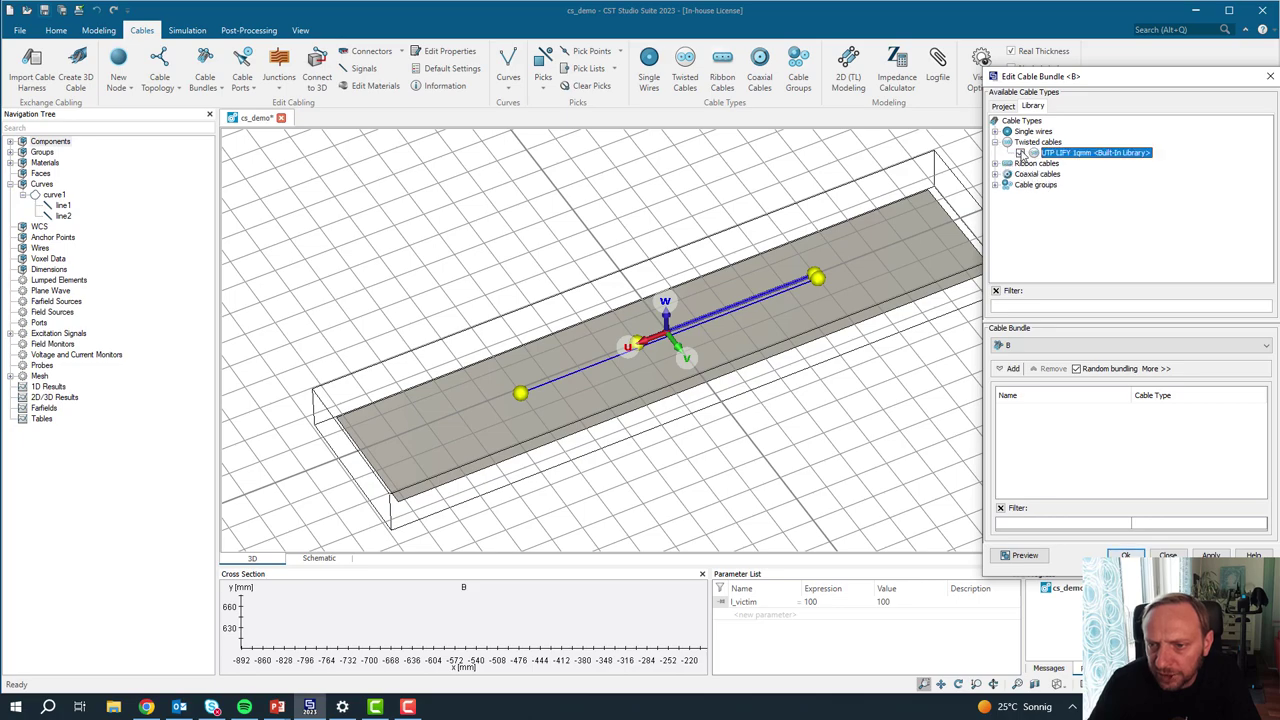
{"action": "left_click", "coordinate": [1009, 368]}
{"action": "left_click", "coordinate": [1127, 556]}
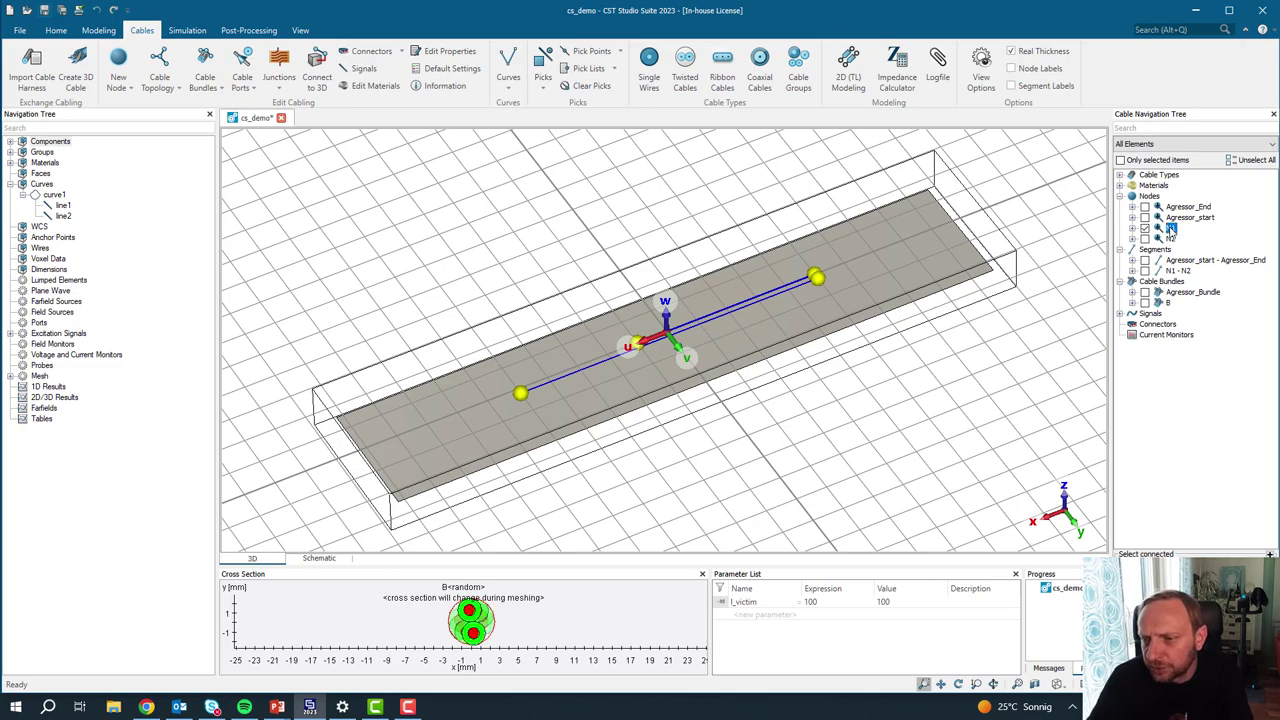
Step: Rename cable node N1 as Victim_start
{"action": "left_click", "coordinate": [1171, 228]}
{"action": "key", "text": "F2"}
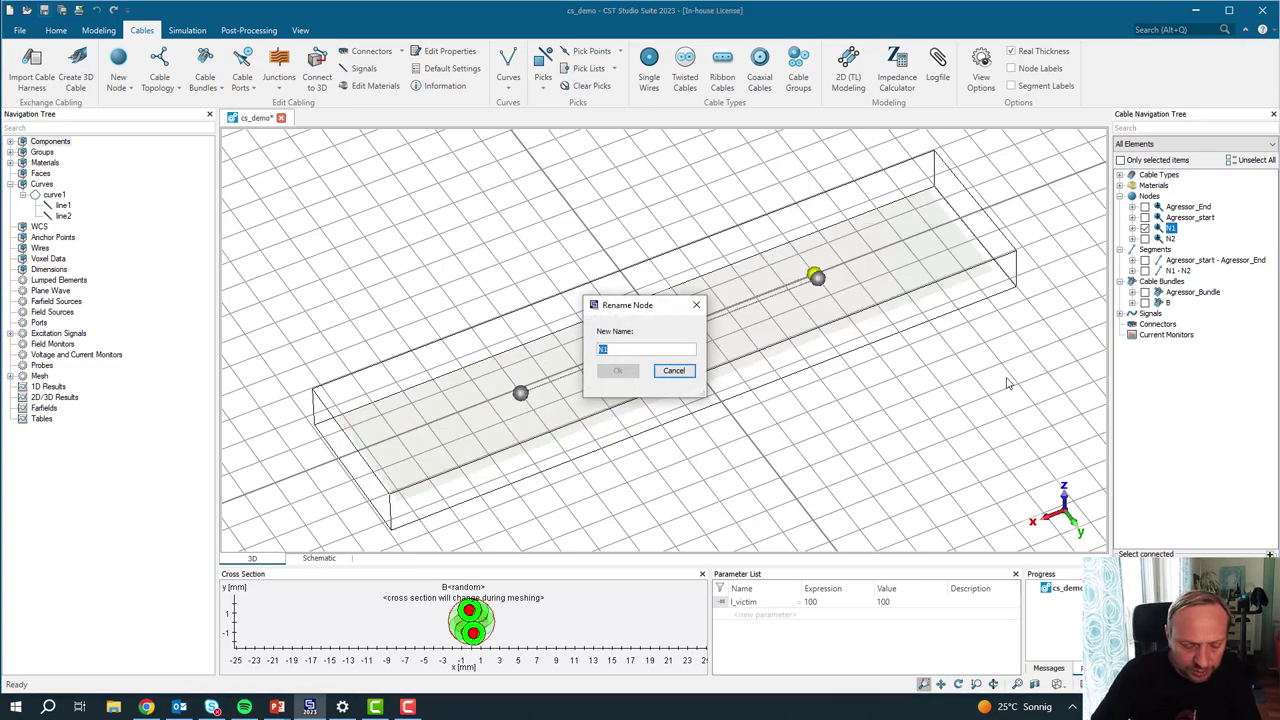
{"action": "type", "text": "Vict"}
{"action": "type", "text": "im_End"}
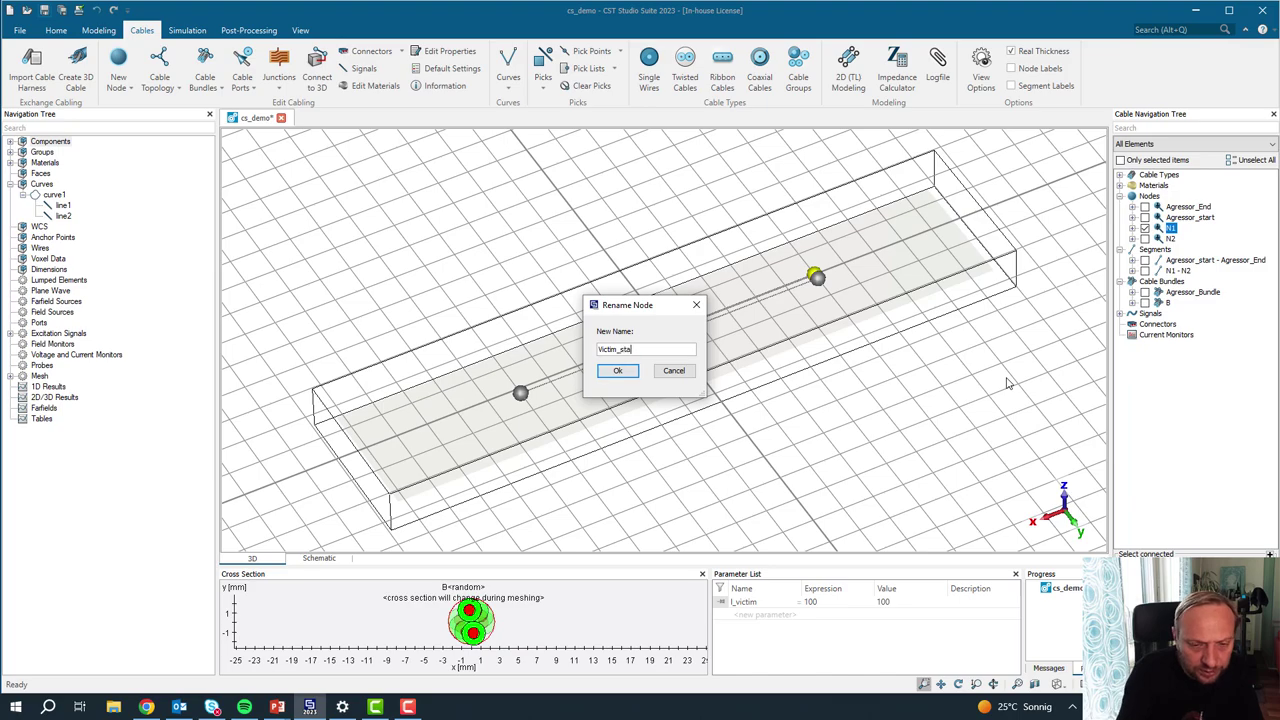
{"action": "key", "text": "Return"}
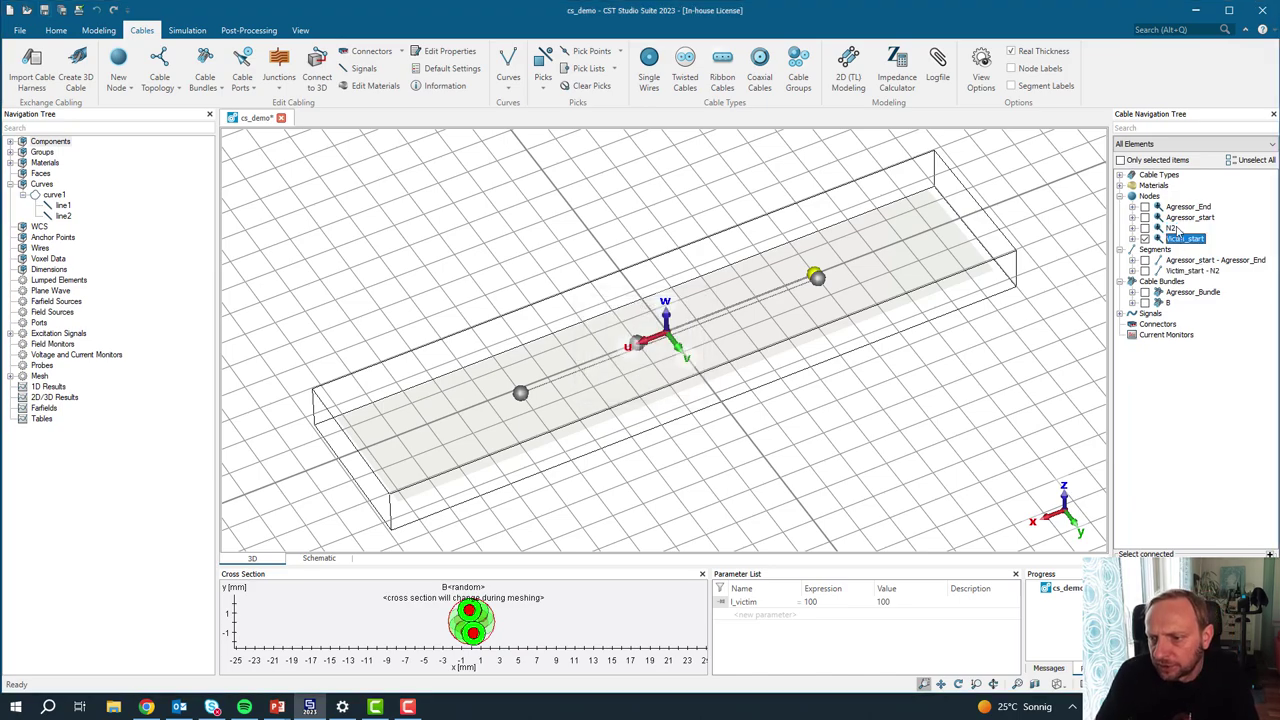
Step: Rename cable node N2 as Victim_End
{"action": "left_click", "coordinate": [1177, 229]}
{"action": "key", "text": "F2"}
{"action": "type", "text": "V"}
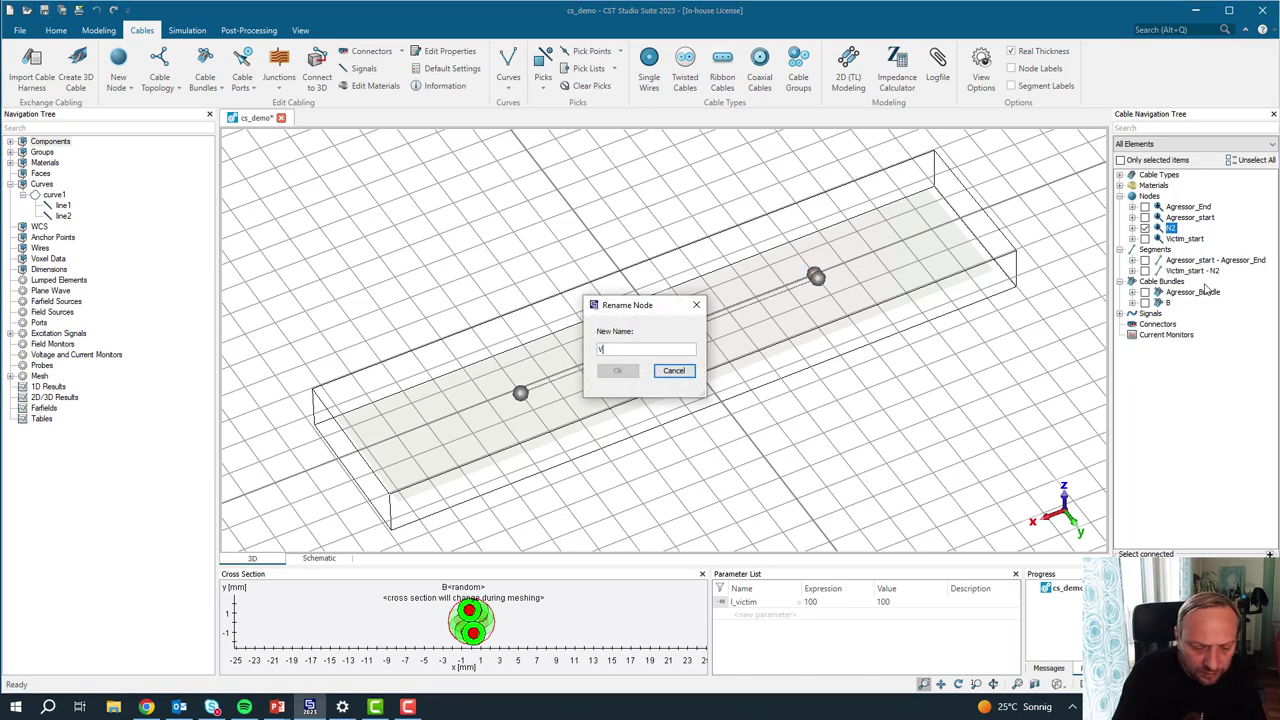
{"action": "type", "text": "ictim_End"}
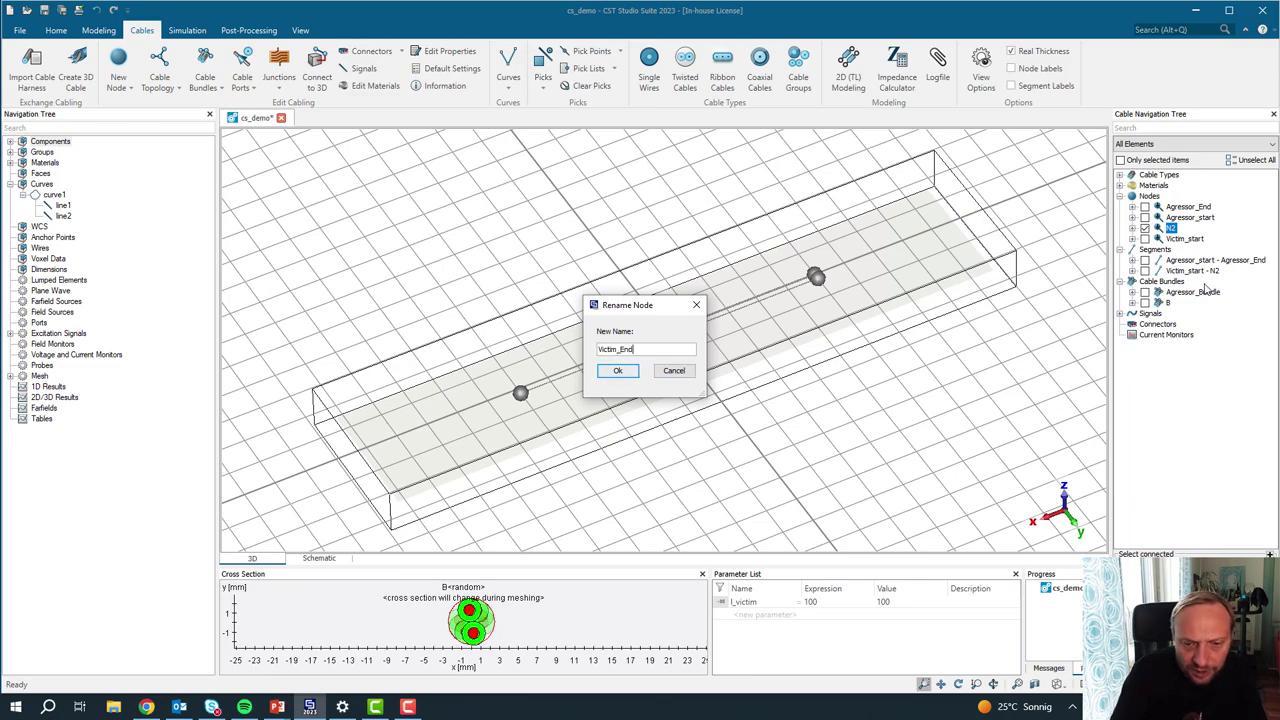
{"action": "key", "text": "Return"}
Step: Rename cable bundle B as Victim_Bundle
{"action": "left_click", "coordinate": [1168, 302]}
{"action": "key", "text": "F2"}
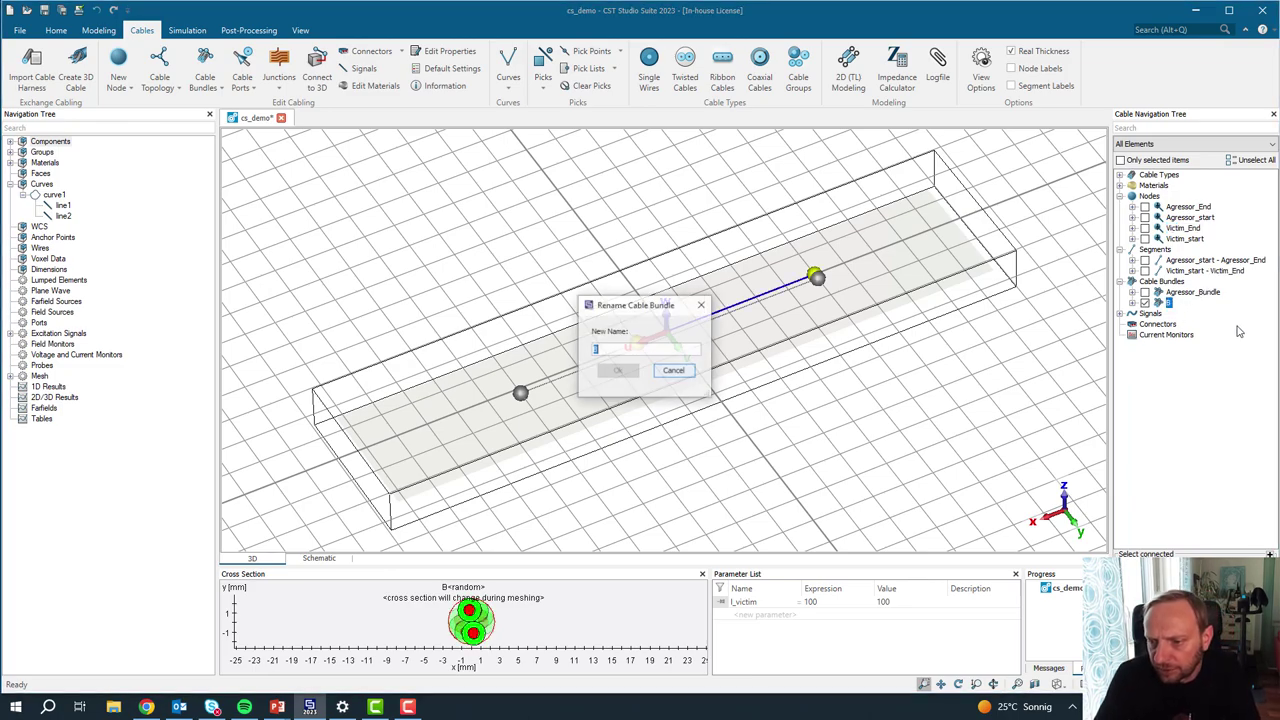
{"action": "type", "text": "Victim_"}
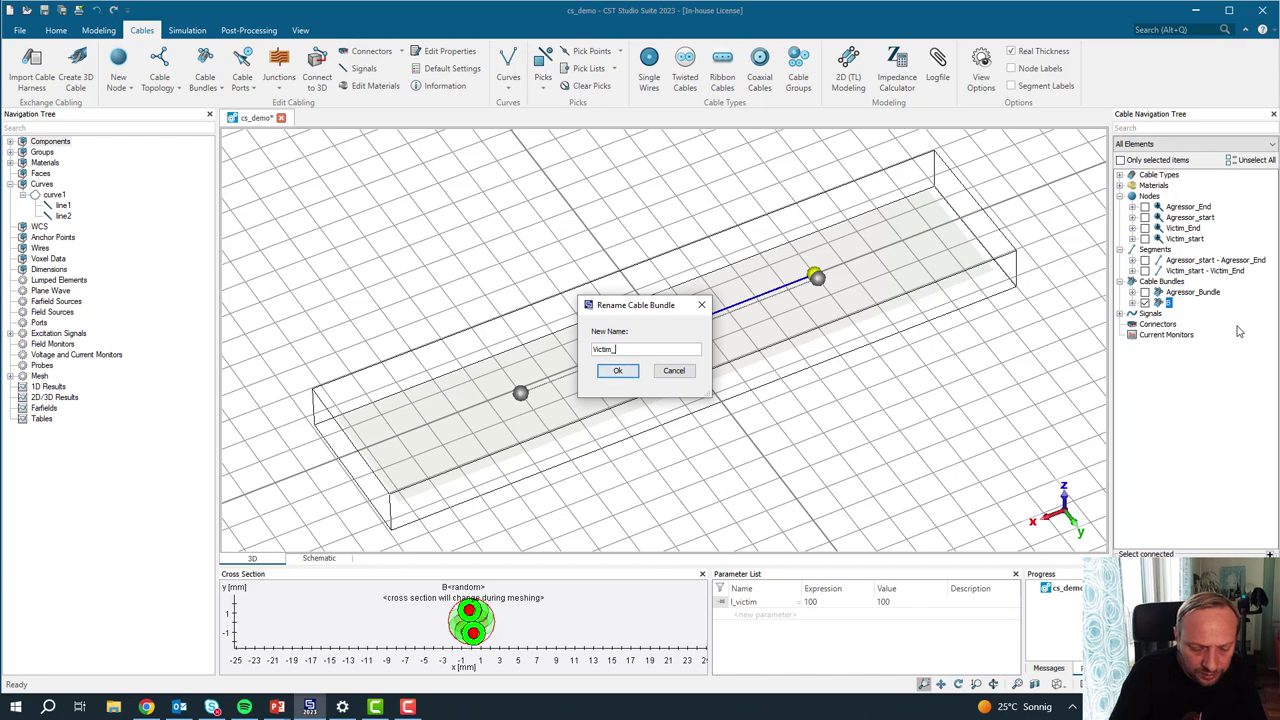
{"action": "type", "text": "Bundle"}
{"action": "key", "text": "Return"}
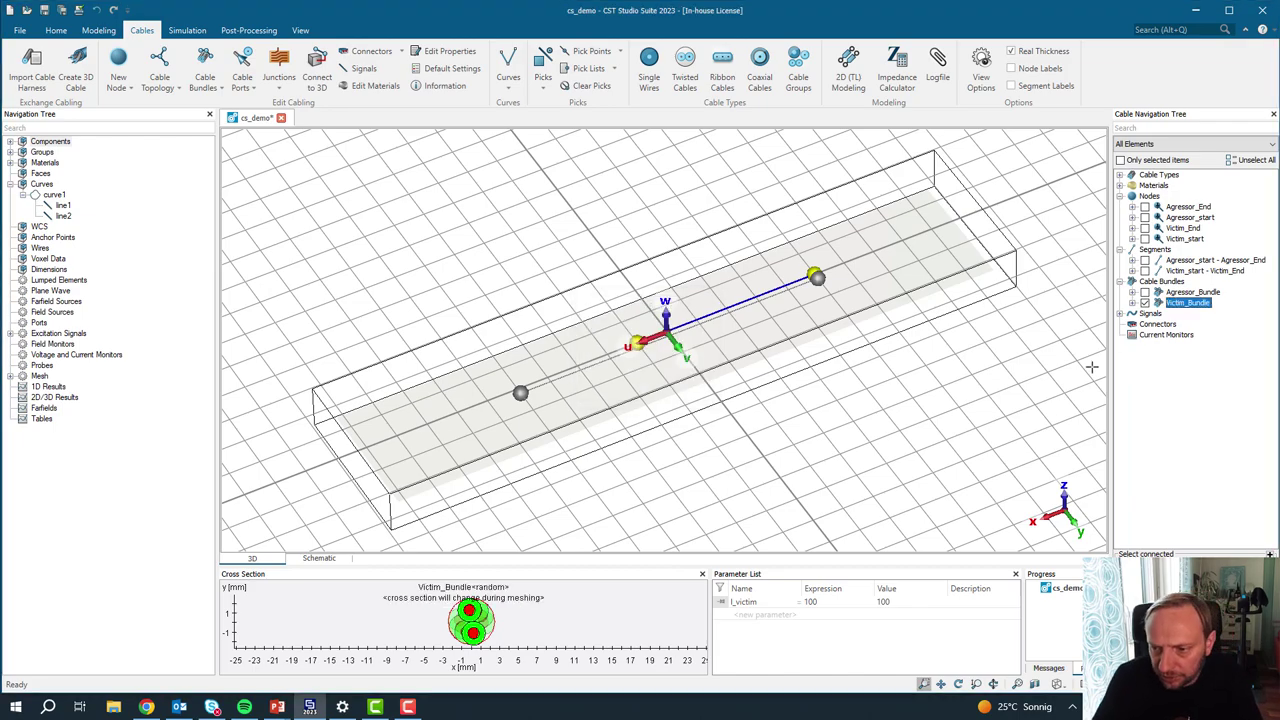
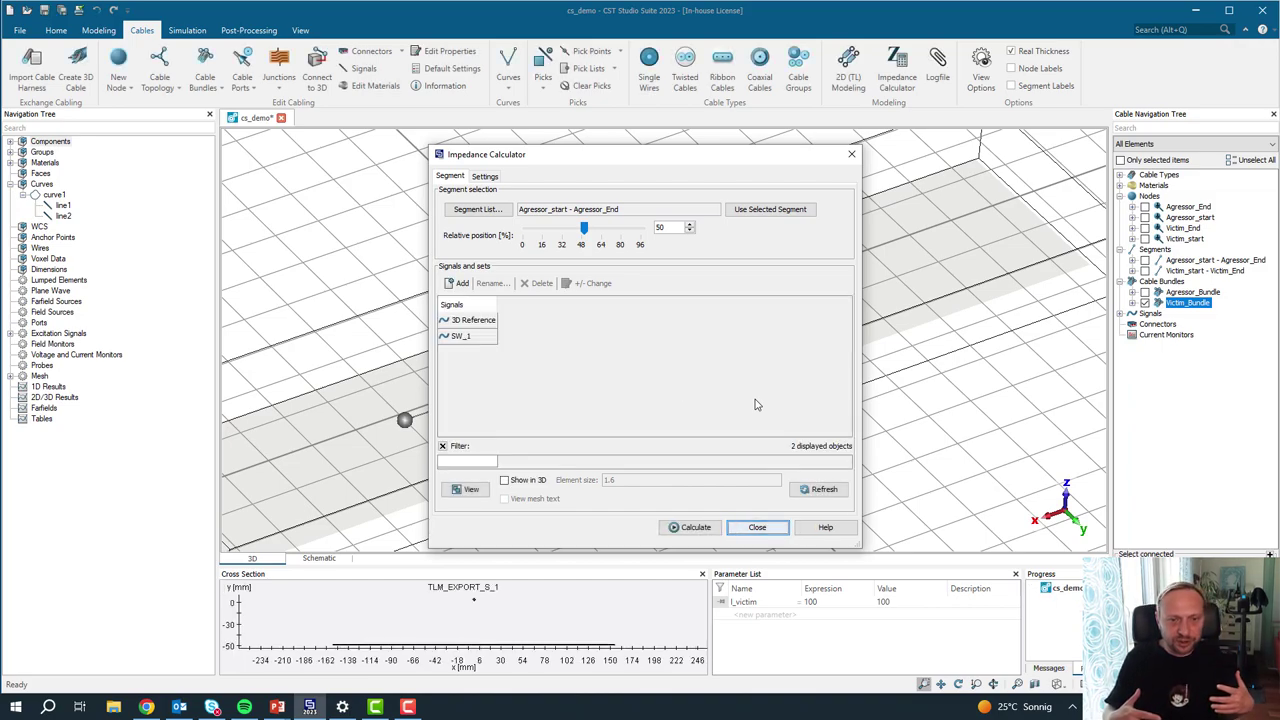
{"action": "left_click", "coordinate": [770, 209]}
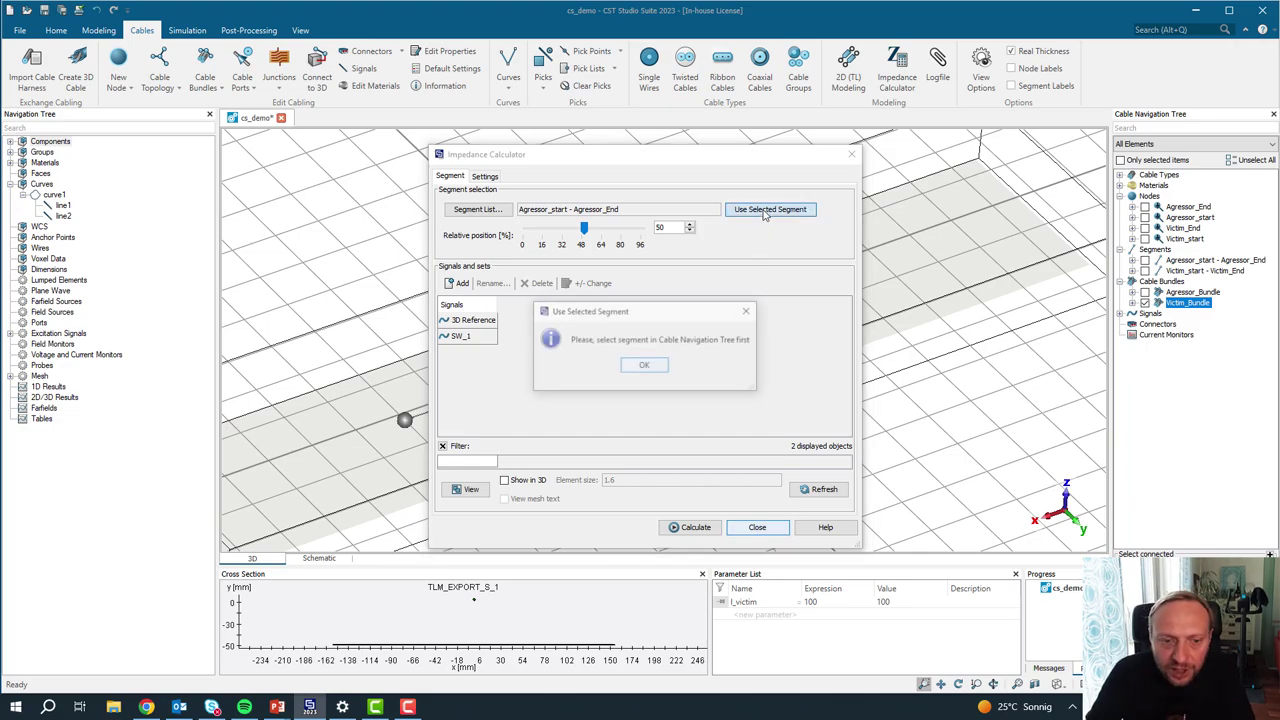
{"action": "left_click", "coordinate": [644, 367]}
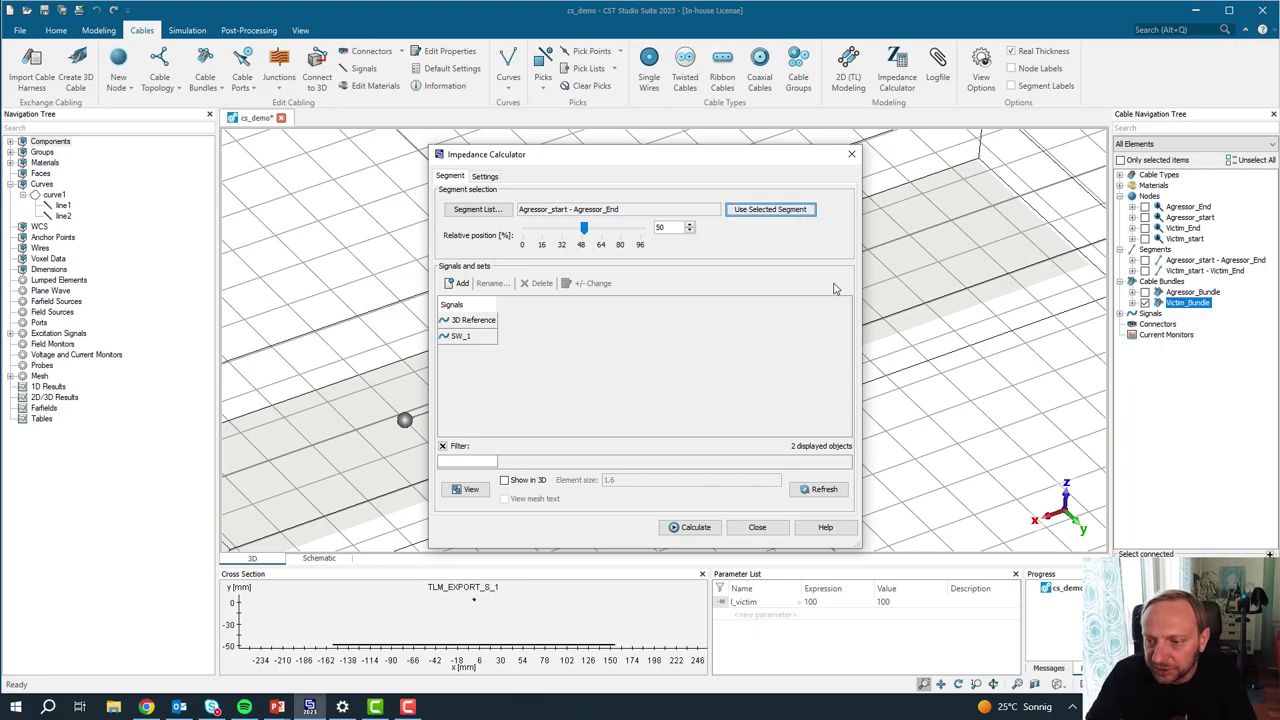
{"action": "left_click", "coordinate": [851, 154]}
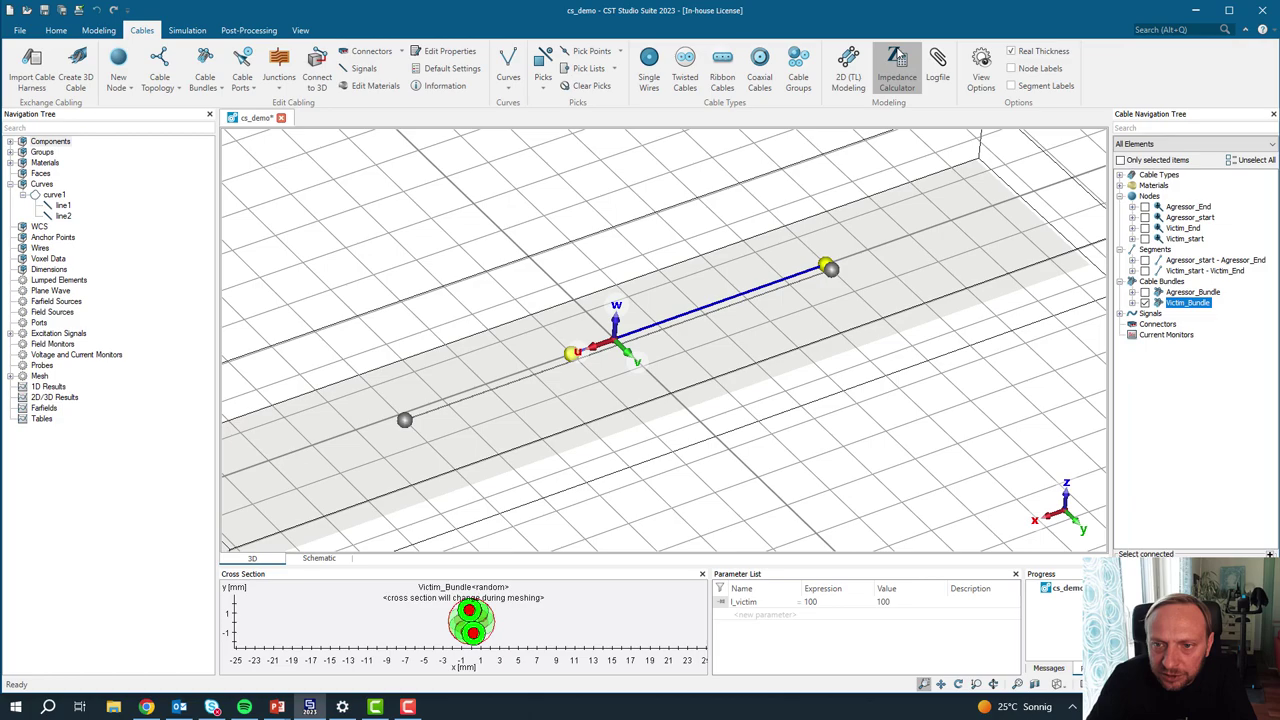
Step: Choose the segment Victim_start - Victim_End in the Impedance Calculator and refresh its signals
{"action": "left_click", "coordinate": [897, 75]}
{"action": "left_click", "coordinate": [470, 209]}
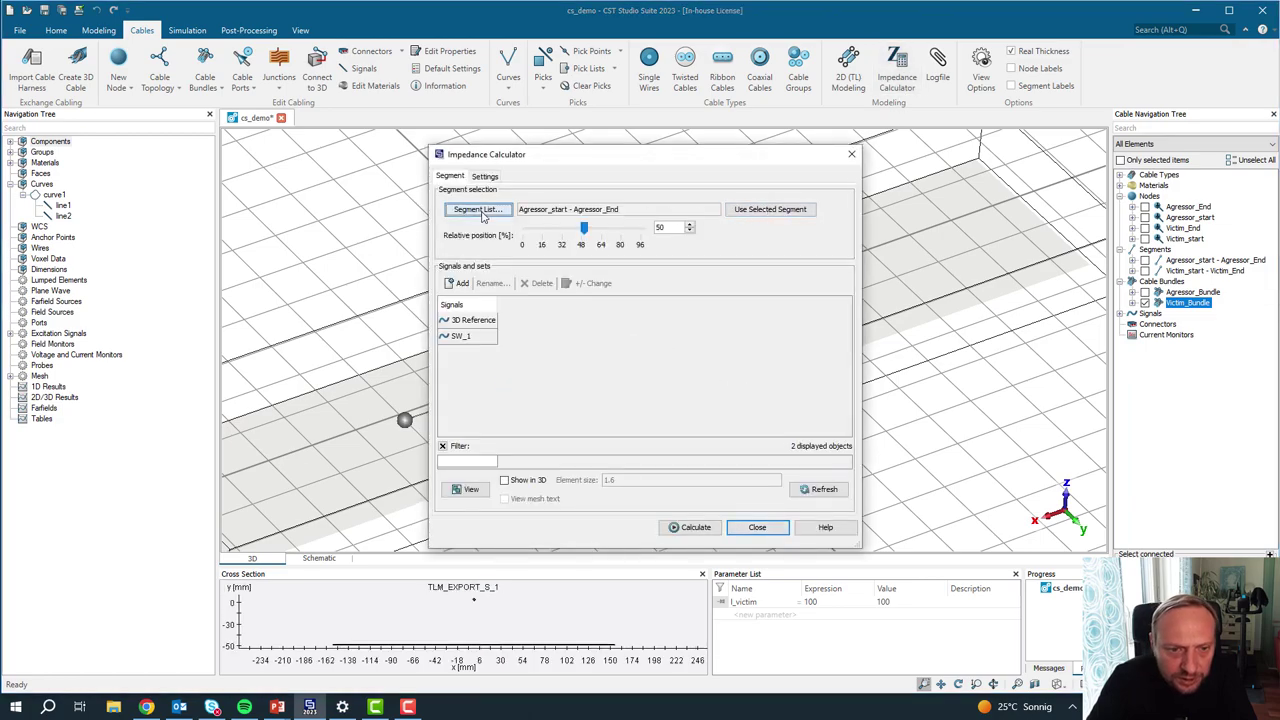
{"action": "left_click", "coordinate": [617, 494]}
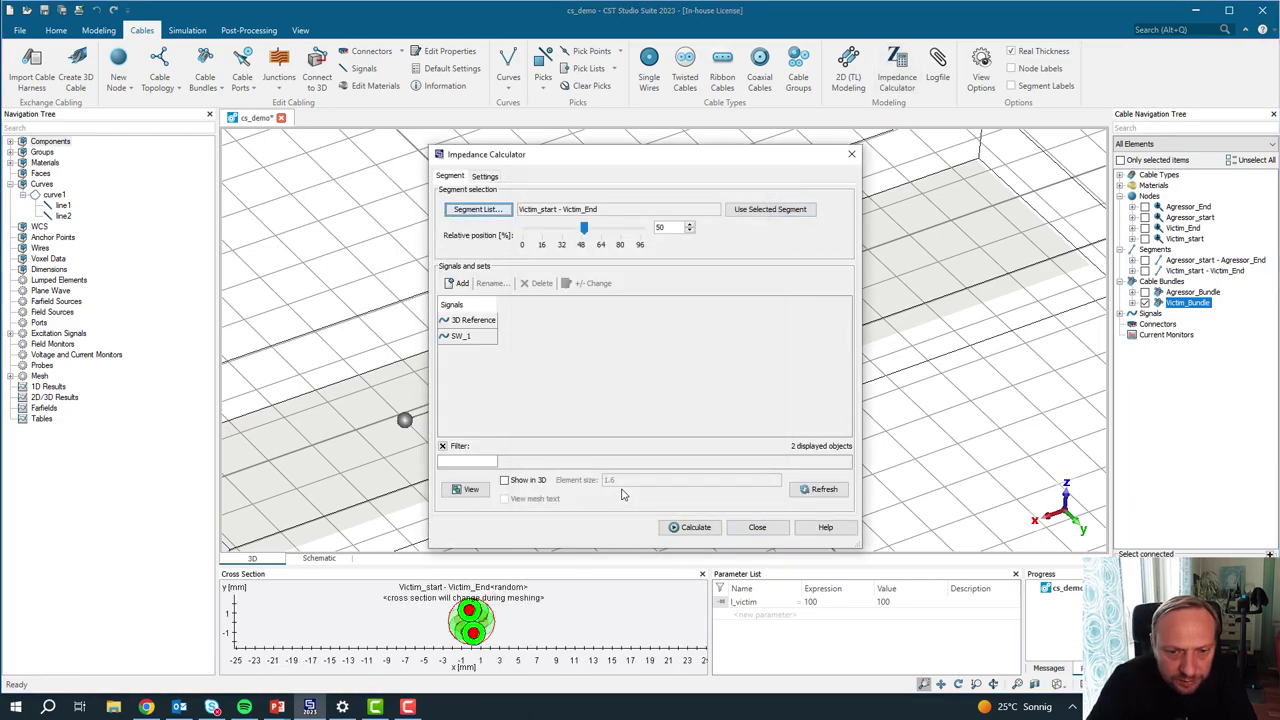
{"action": "left_click", "coordinate": [786, 208]}
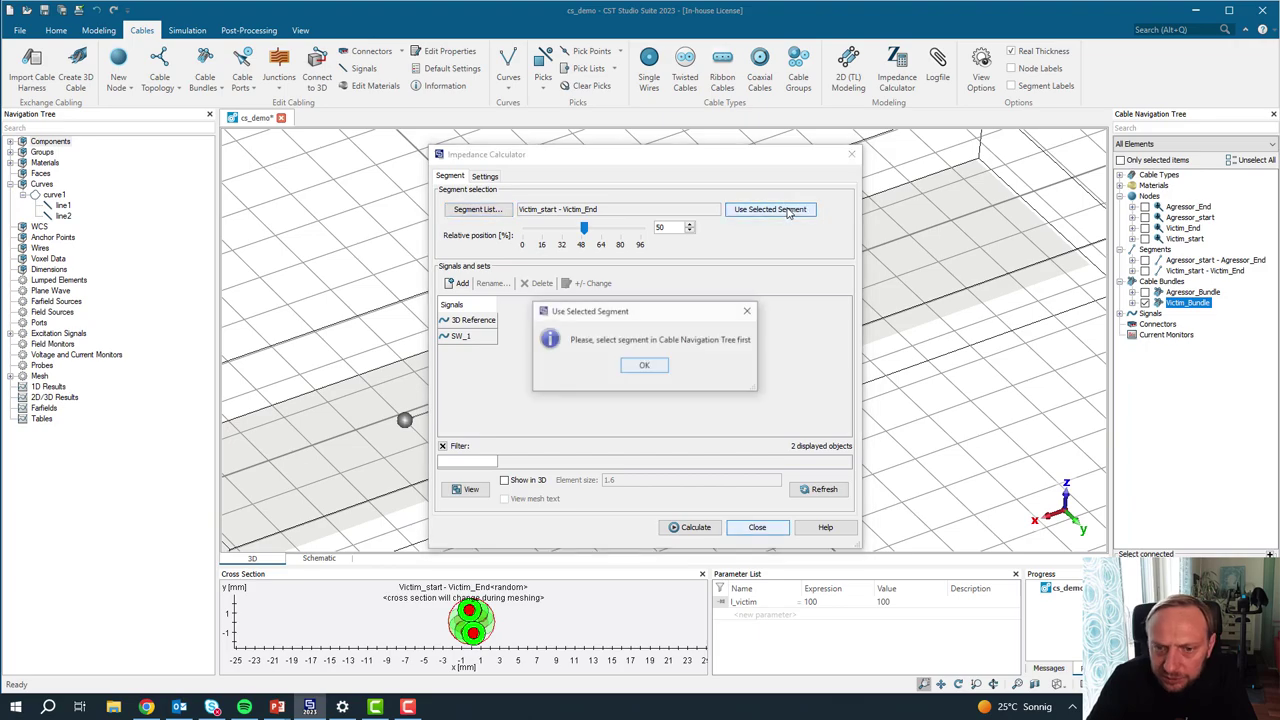
{"action": "left_click", "coordinate": [646, 363]}
{"action": "left_click", "coordinate": [823, 489]}
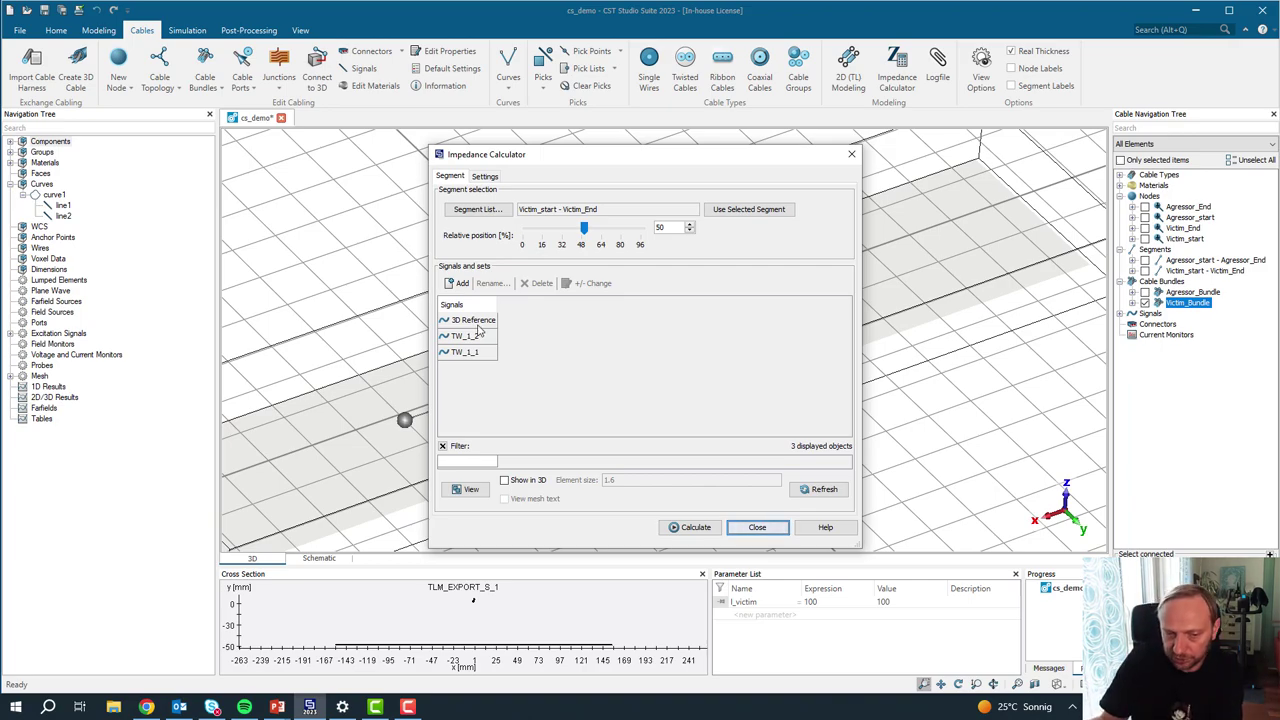
Step: Add a differential signal set with TW_1_1 positive, TW_1_2 negative and 3D Reference excluded, and calculate the line impedance
{"action": "left_click", "coordinate": [459, 284]}
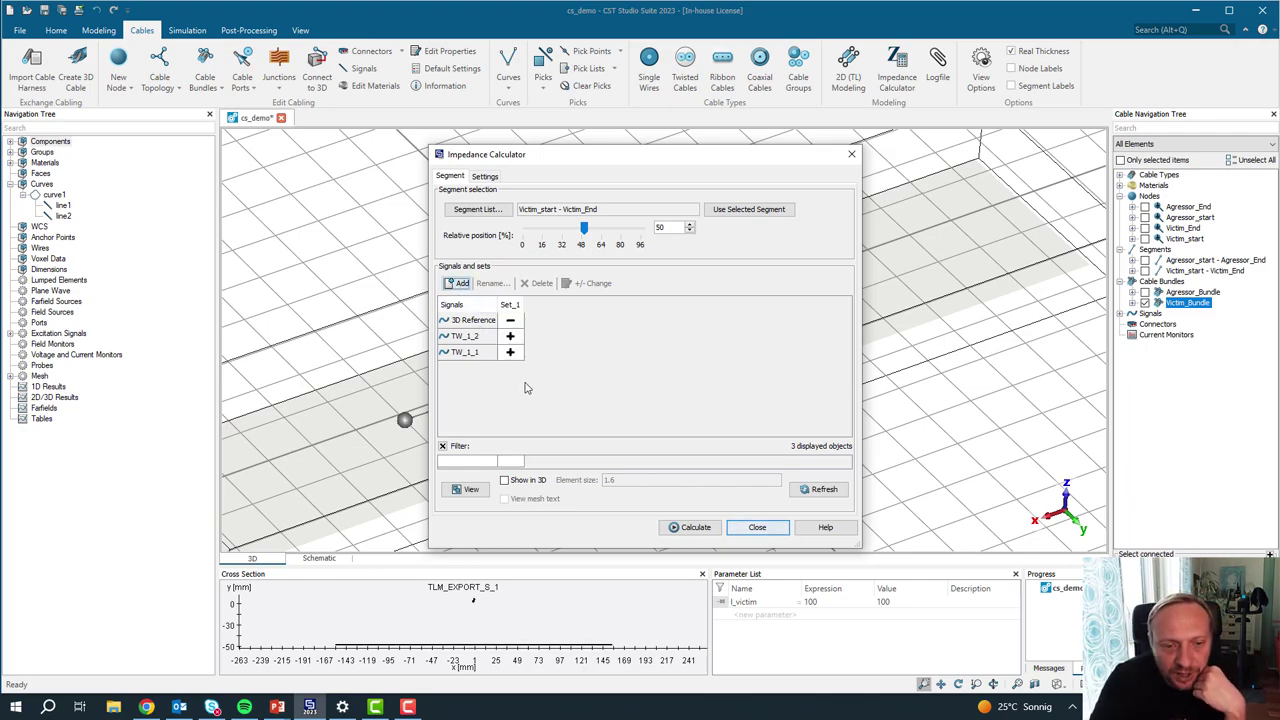
{"action": "left_click", "coordinate": [511, 338]}
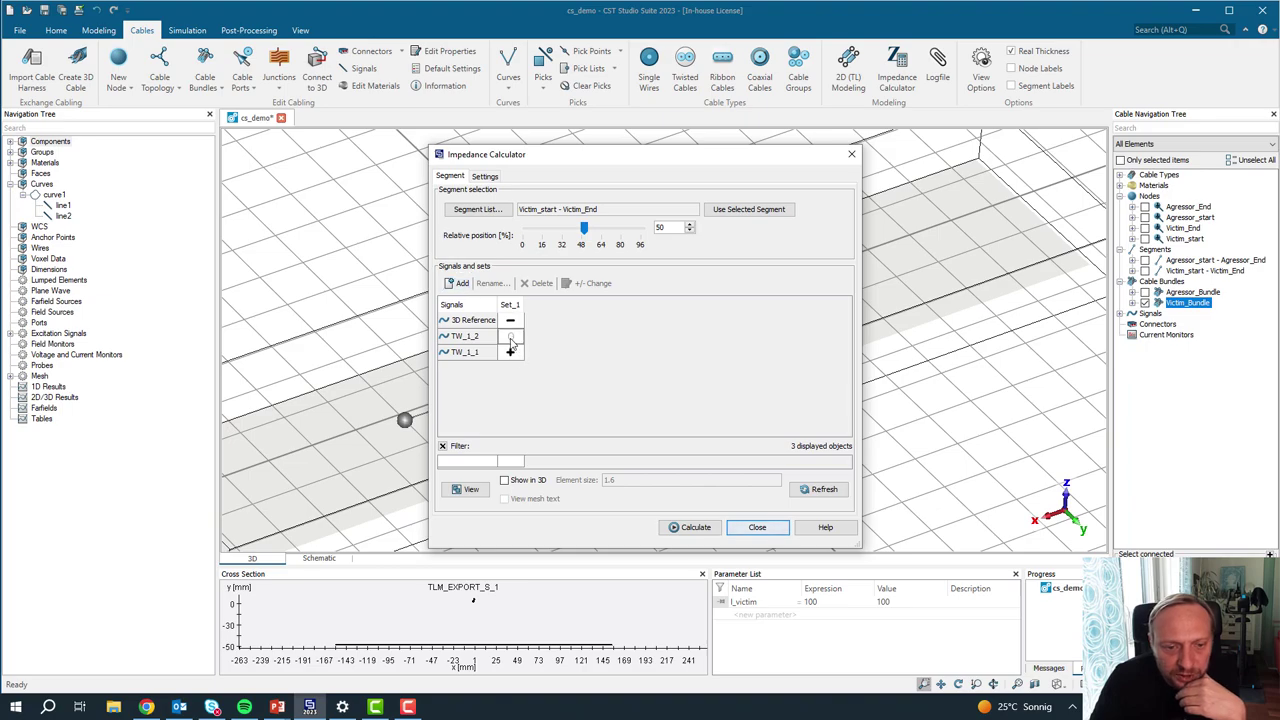
{"action": "left_click", "coordinate": [513, 322]}
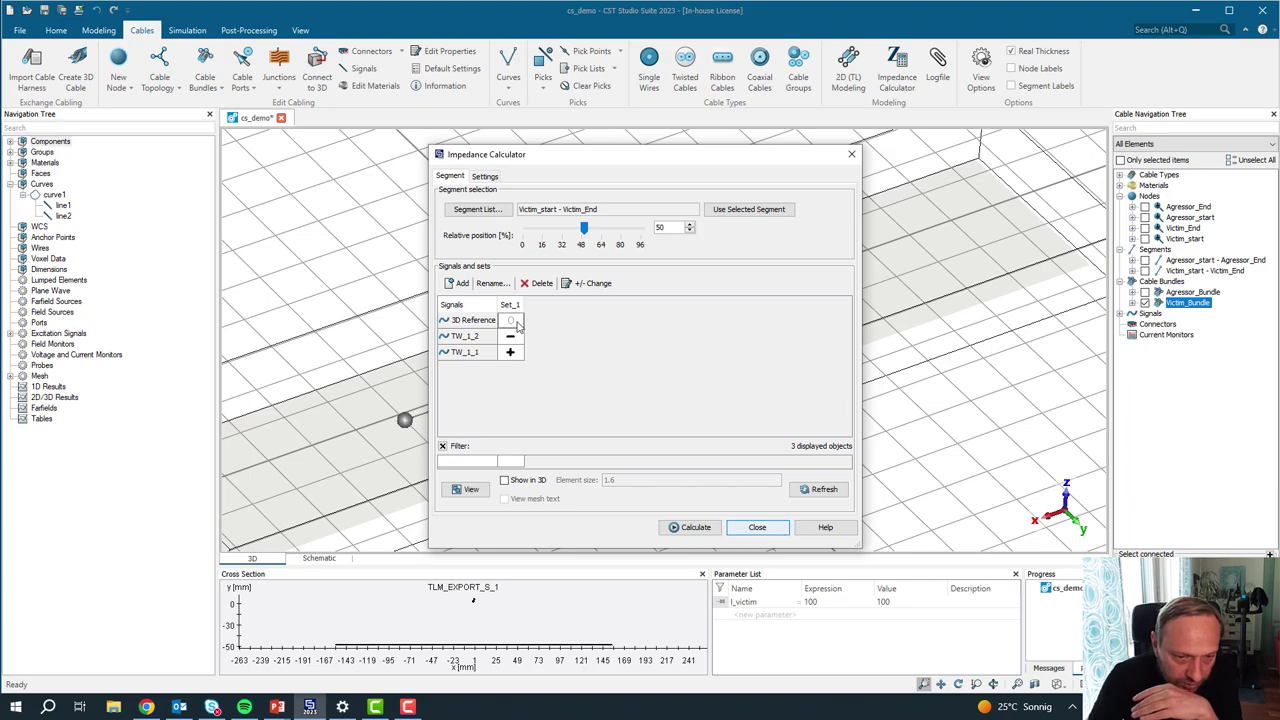
{"action": "left_click", "coordinate": [690, 527]}
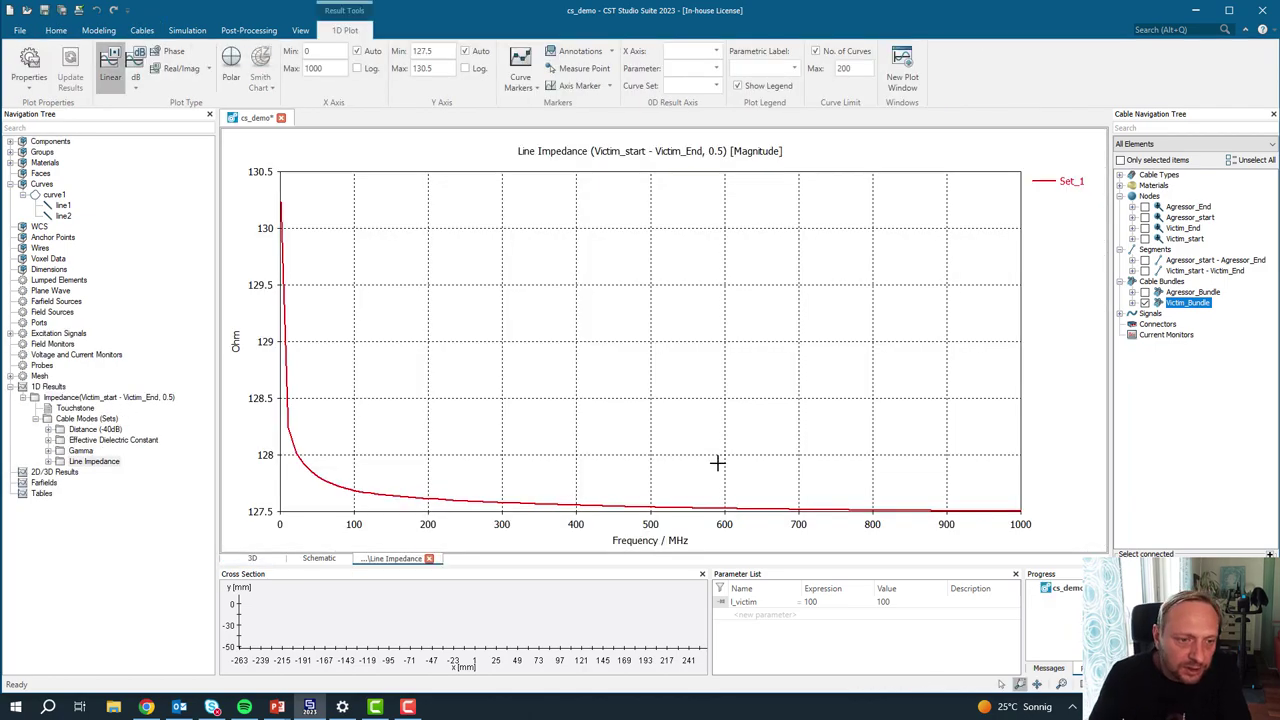
Step: Switch the frequency axis of the line impedance plot to a logarithmic scale, keeping the impedance axis linear
{"action": "left_click", "coordinate": [372, 69]}
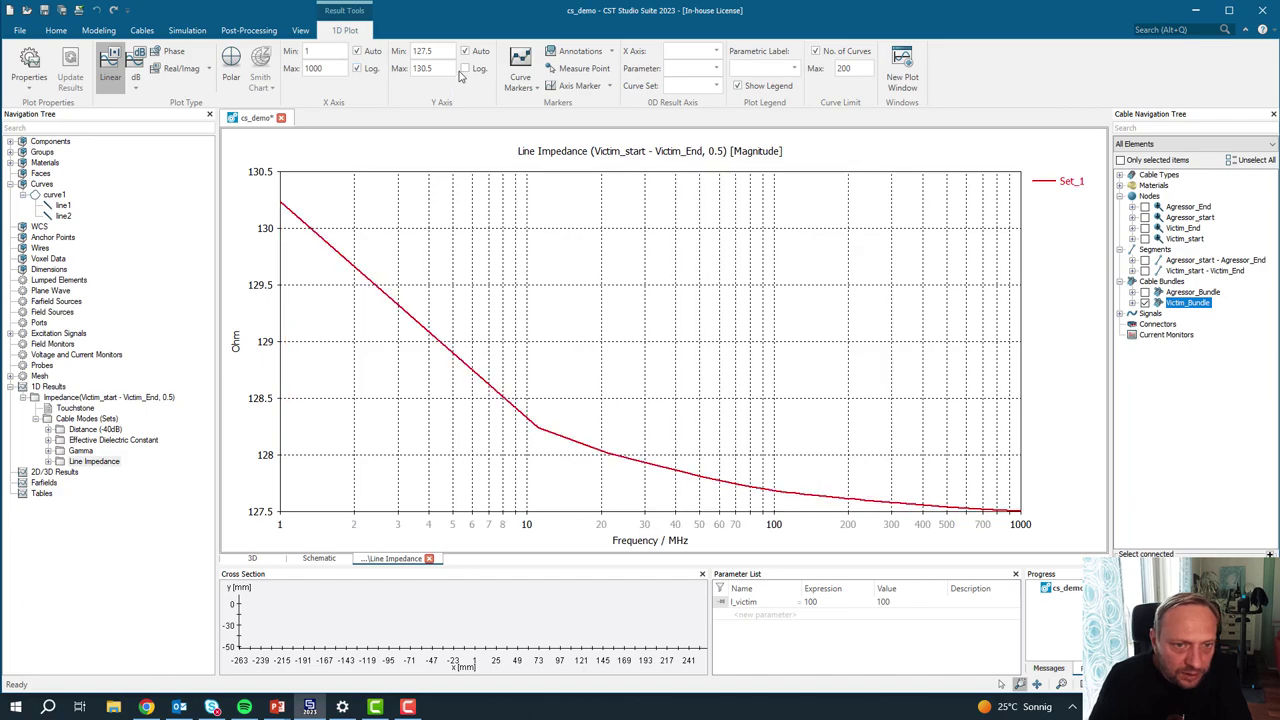
{"action": "left_click", "coordinate": [465, 68]}
{"action": "left_click", "coordinate": [465, 68]}
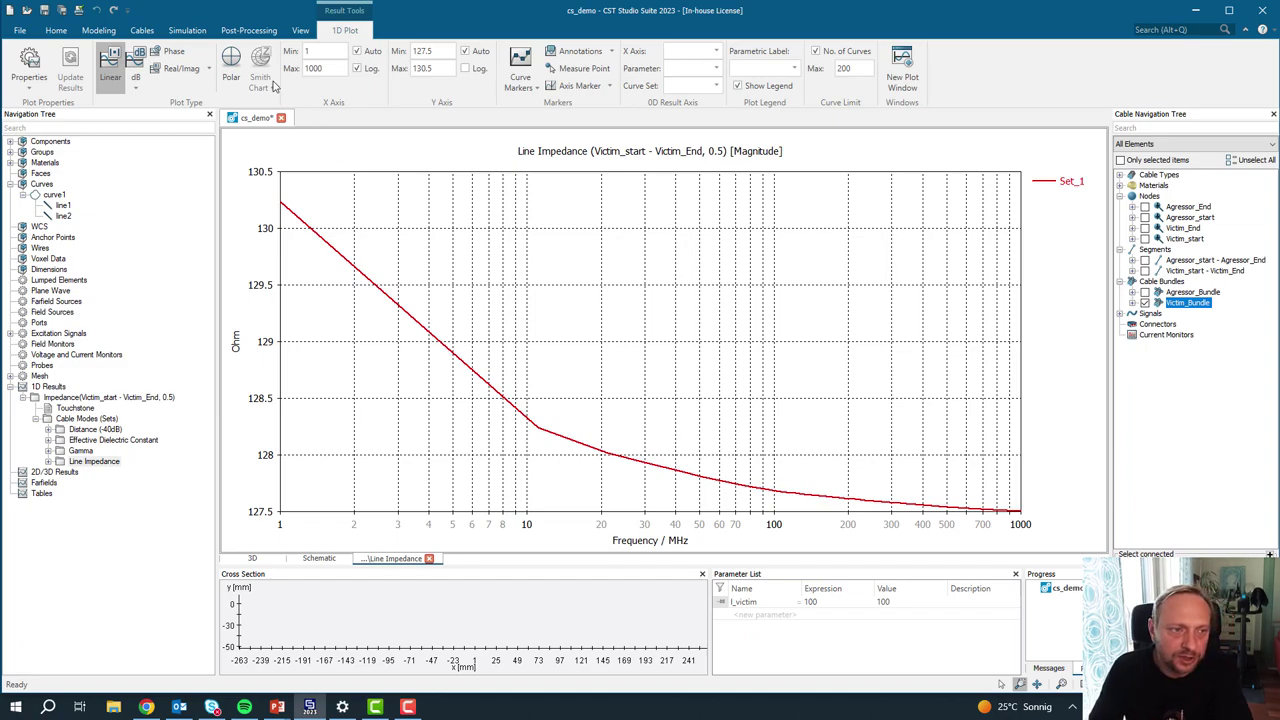
Step: Create cable ports to REFERENCE for all aggressor and victim terminals at their start and end nodes in the Cable Ports Manager
{"action": "left_click", "coordinate": [264, 559]}
{"action": "scroll", "coordinate": [435, 357], "scroll_direction": "up", "scroll_amount": 1}
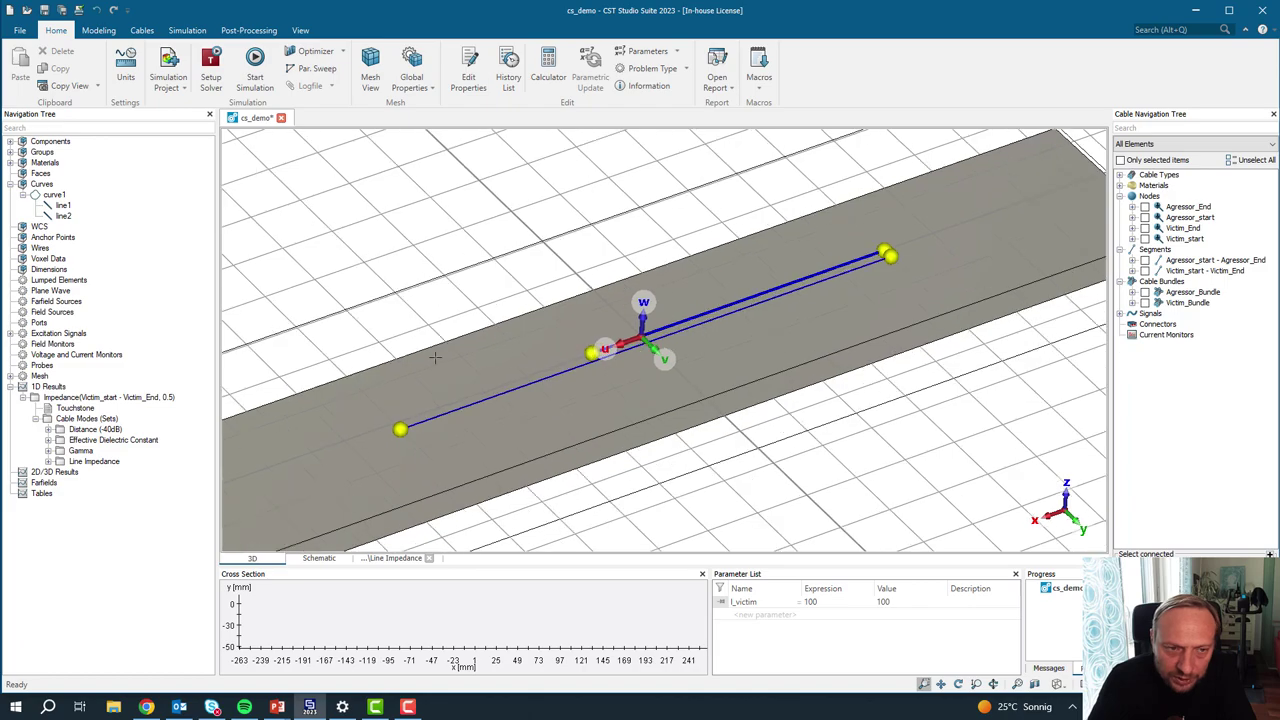
{"action": "left_click", "coordinate": [138, 31]}
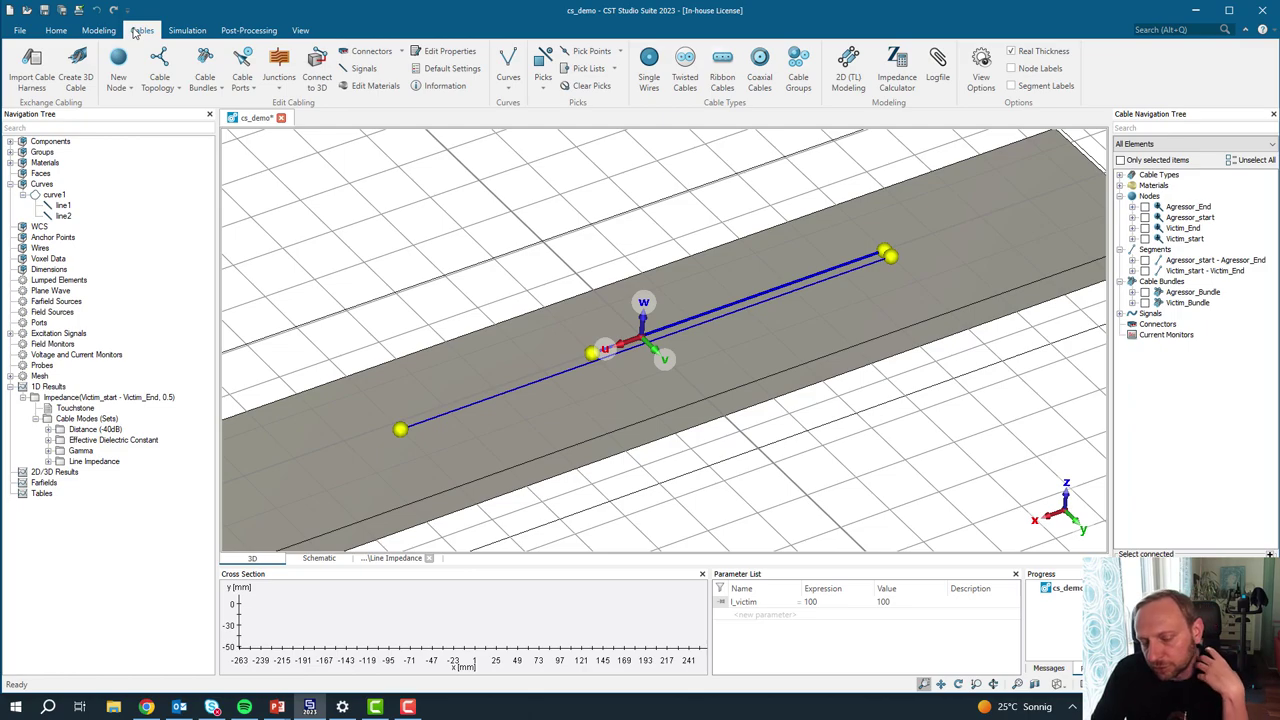
{"action": "left_click", "coordinate": [140, 30]}
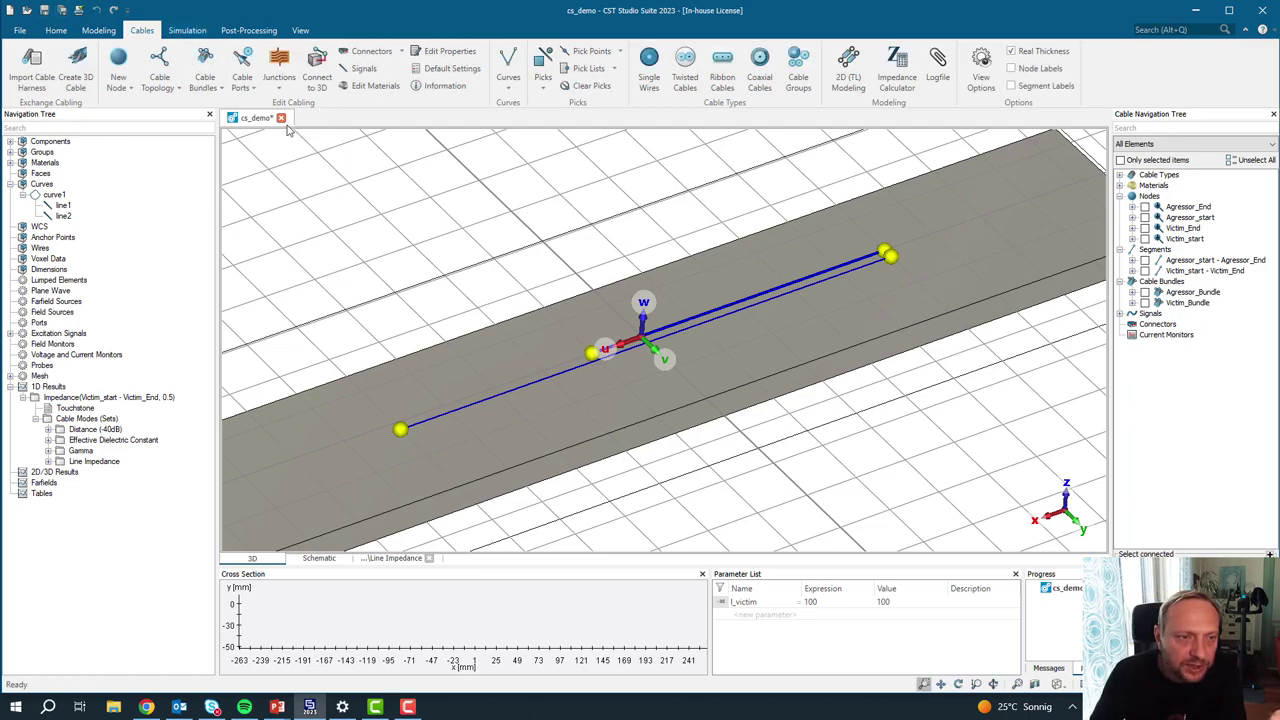
{"action": "left_click", "coordinate": [243, 62]}
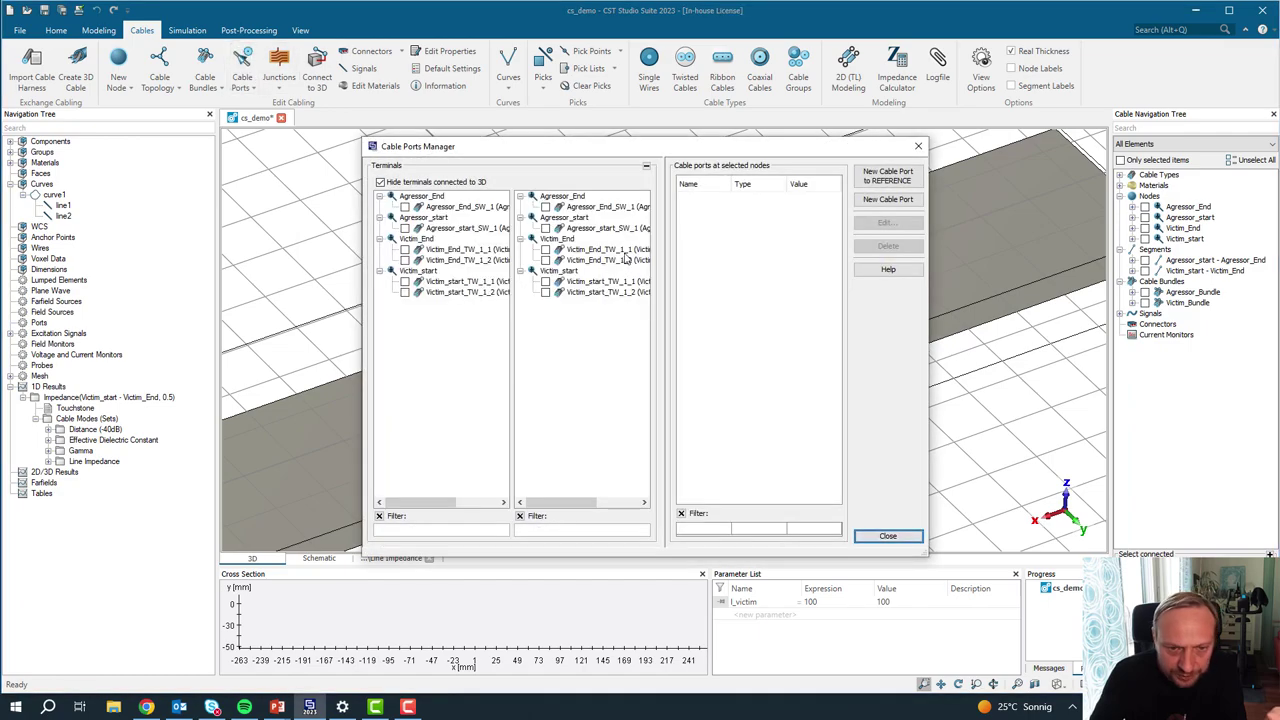
{"action": "left_click", "coordinate": [605, 207]}
{"action": "left_click", "coordinate": [619, 282], "text": "shift"}
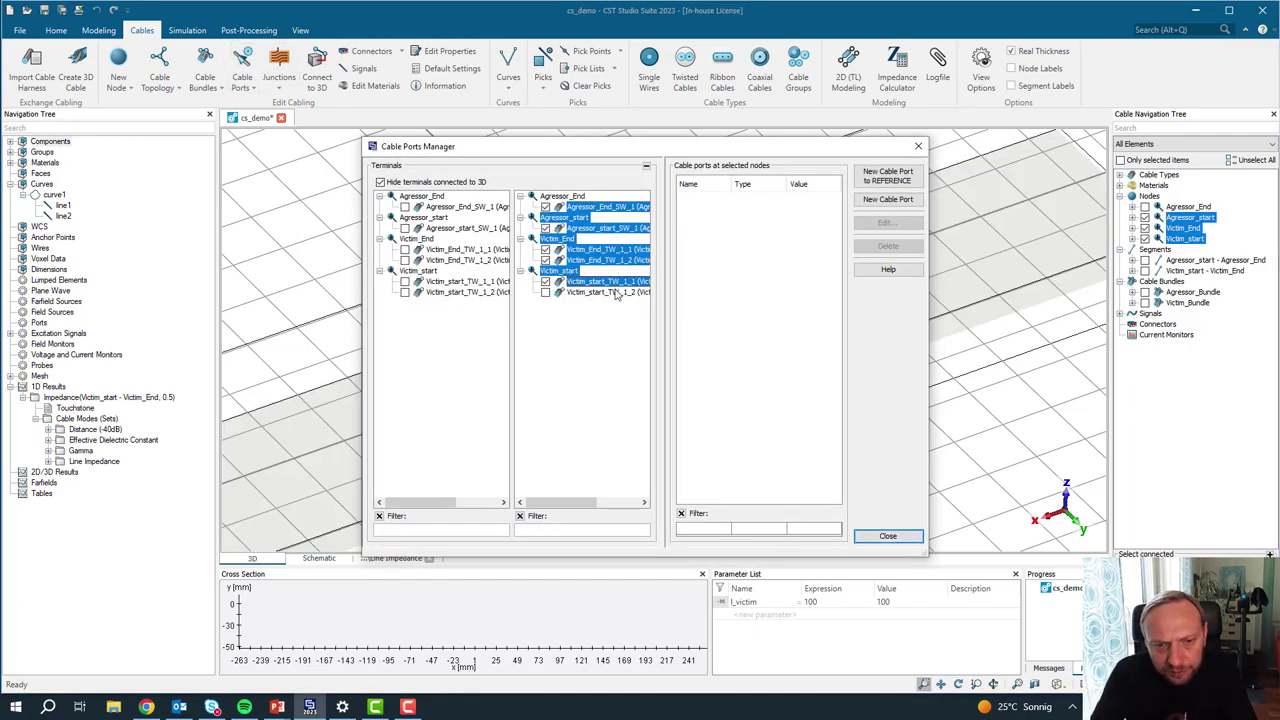
{"action": "left_click", "coordinate": [619, 292], "text": "shift"}
{"action": "left_click", "coordinate": [887, 176]}
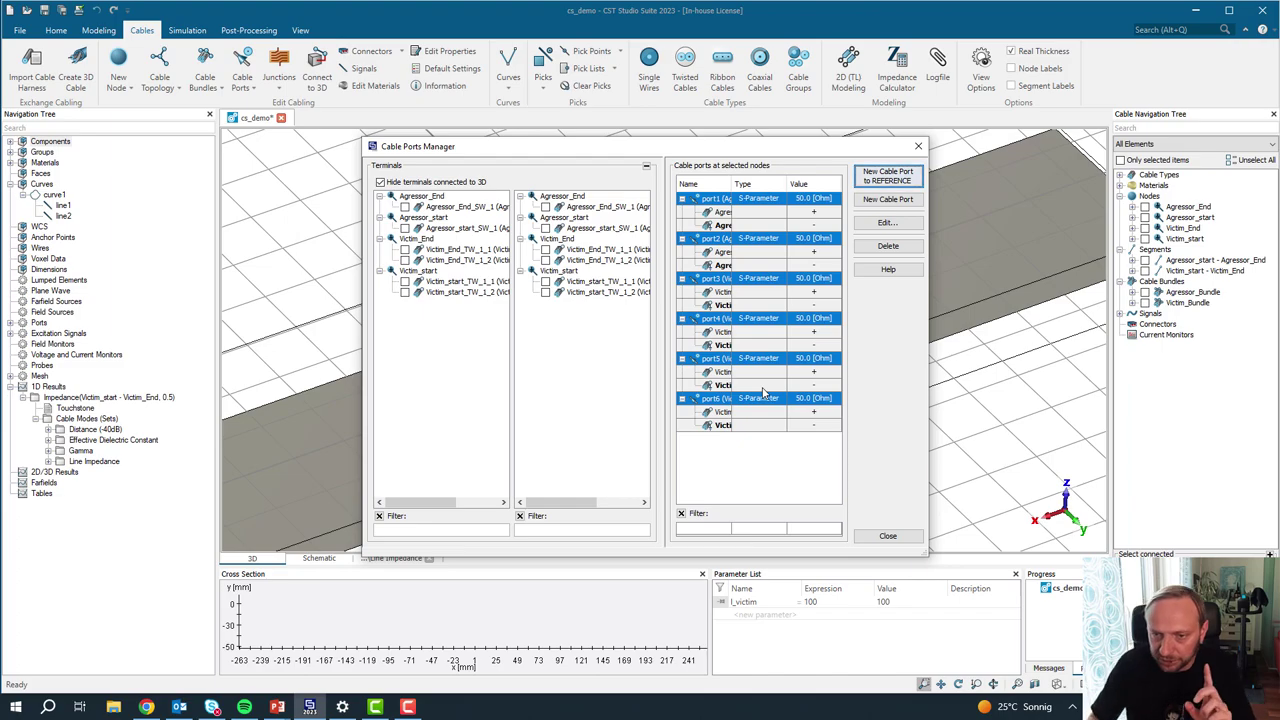
{"action": "left_click", "coordinate": [888, 535]}
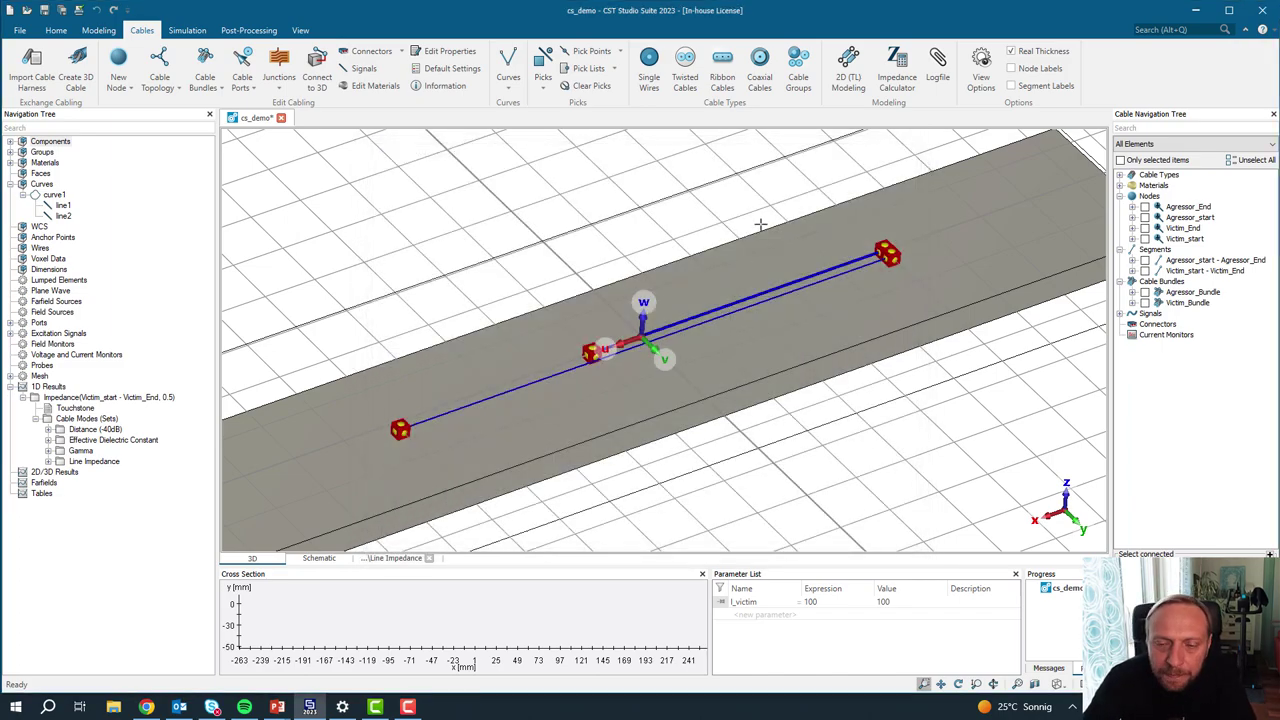
Step: Run the 2D (TL) Modeling mesher for the cables with the existing extraction settings and show the resulting mesh
{"action": "left_click", "coordinate": [848, 72]}
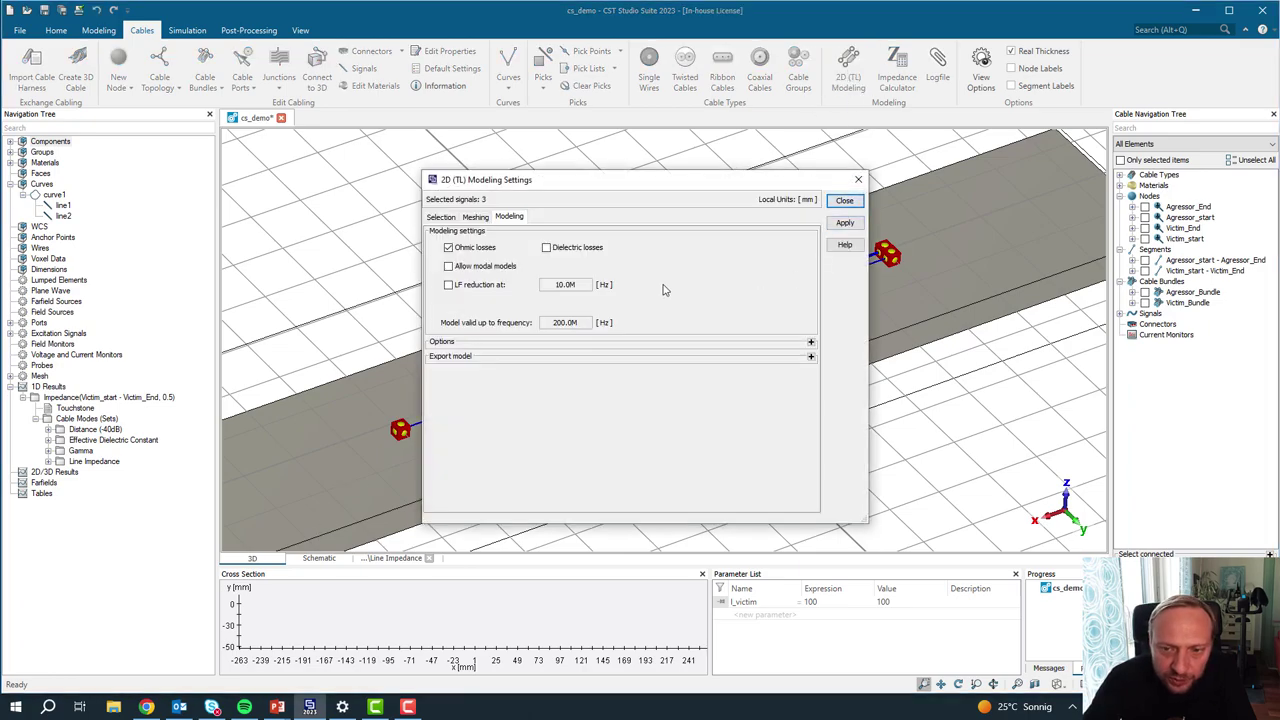
{"action": "left_click", "coordinate": [476, 218]}
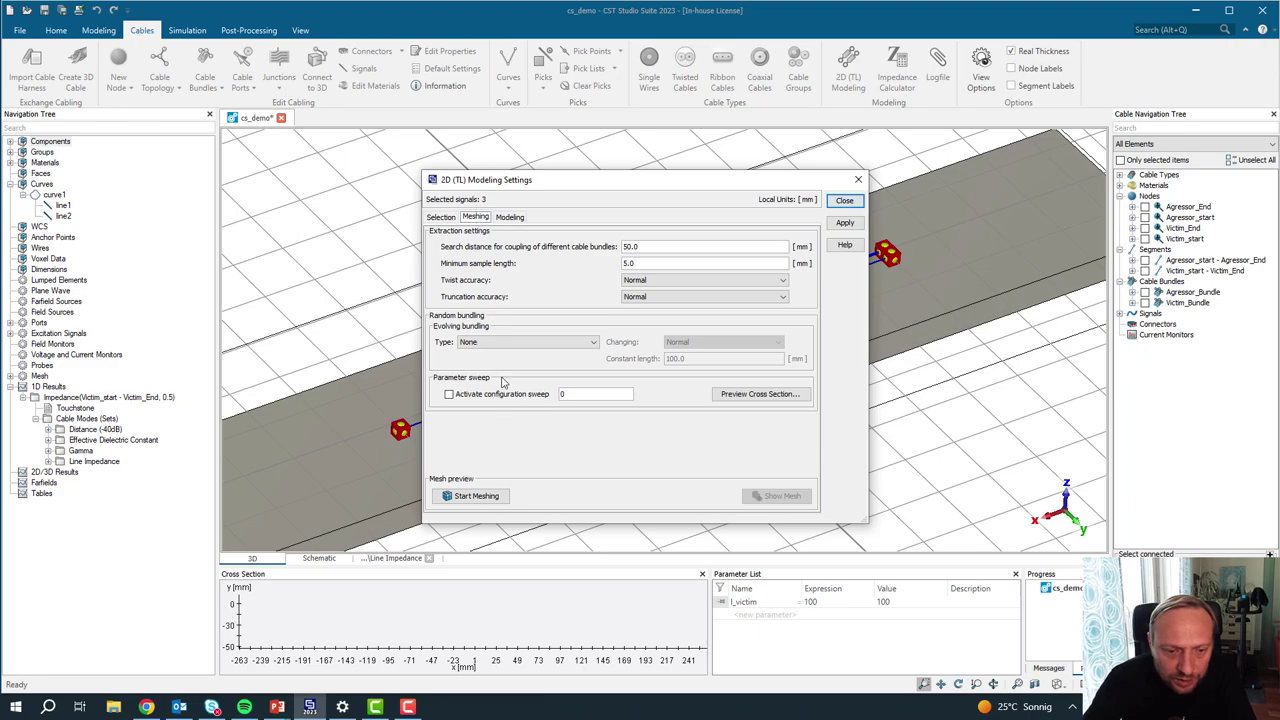
{"action": "left_click", "coordinate": [480, 495]}
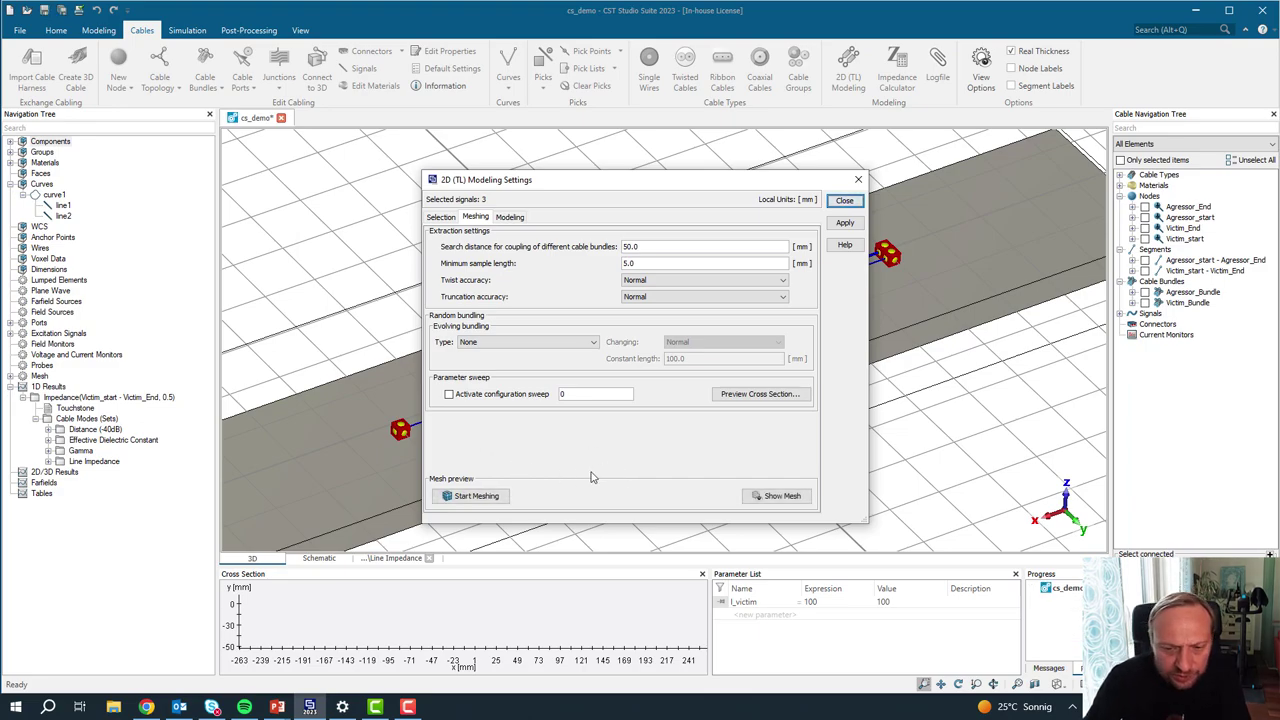
{"action": "left_click", "coordinate": [776, 496]}
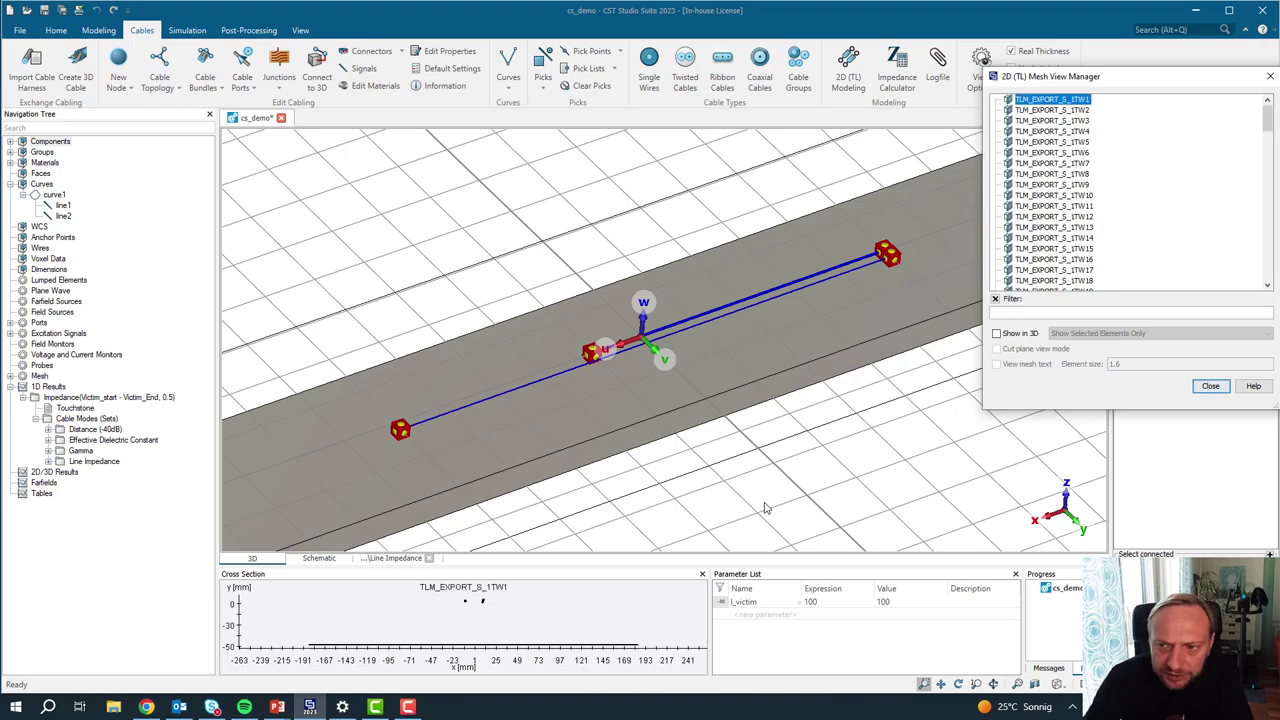
Step: Enlarge the cross-section view and examine the wire arrangement above the ground plate in mesh section TLM_EXPORT_S_1TW11
{"action": "left_click_drag", "start_coordinate": [577, 563], "coordinate": [585, 410]}
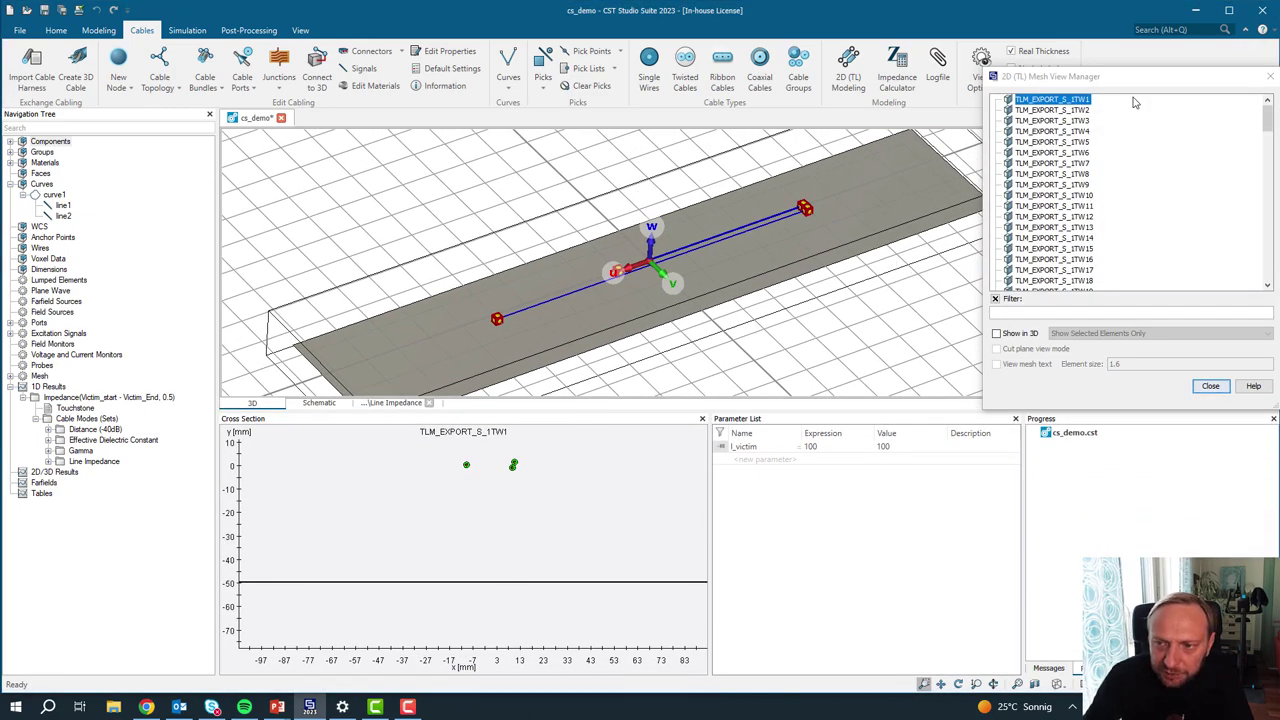
{"action": "left_click", "coordinate": [1073, 176]}
{"action": "left_click", "coordinate": [1072, 205]}
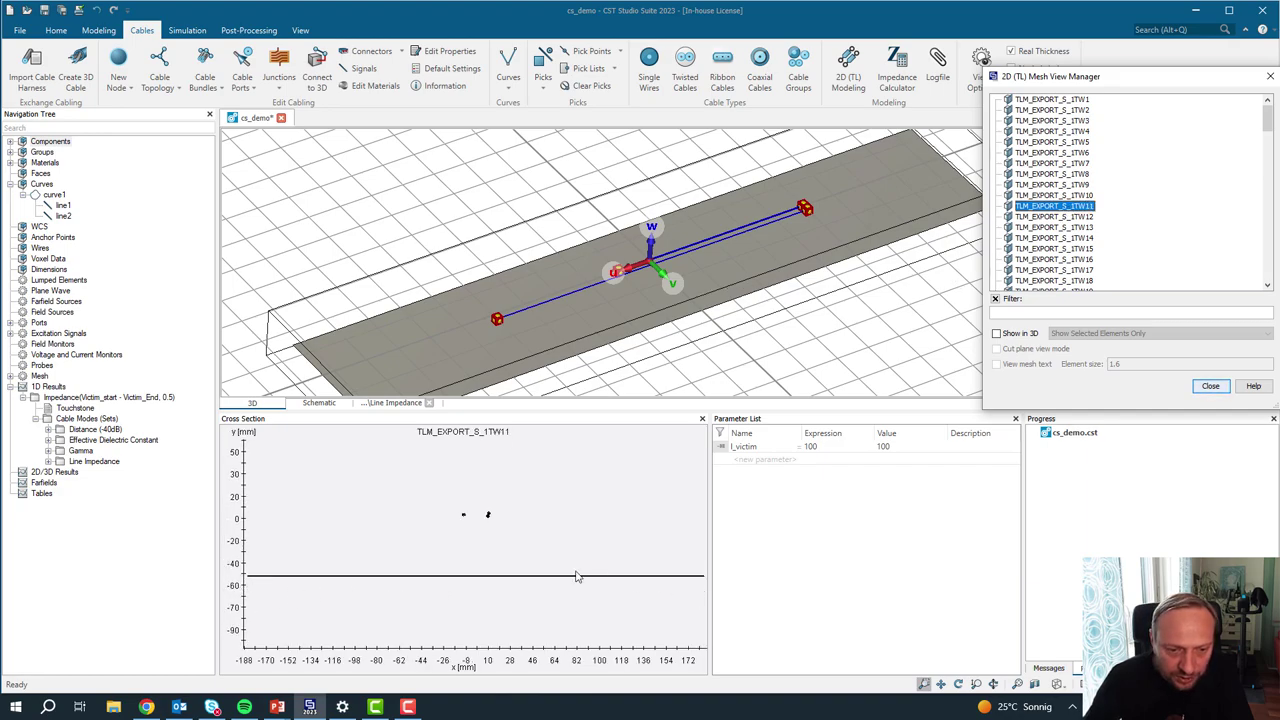
{"action": "scroll", "coordinate": [475, 515], "scroll_direction": "up", "scroll_amount": 5}
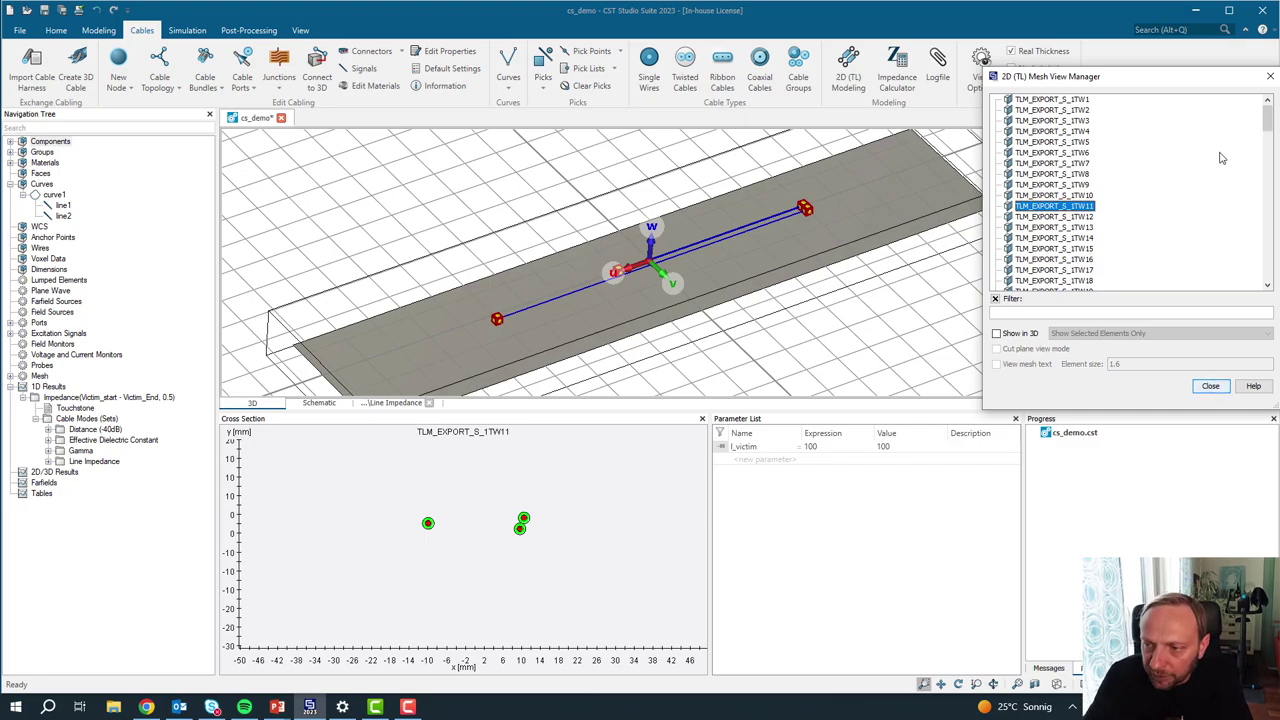
Step: Examine the cross sections TLM_EXPORT_S_1TW118, 1TW117, 1TW109 and TLM_EXPORT_S_2 near the end of the mesh list
{"action": "left_click_drag", "start_coordinate": [1267, 119], "coordinate": [1263, 268]}
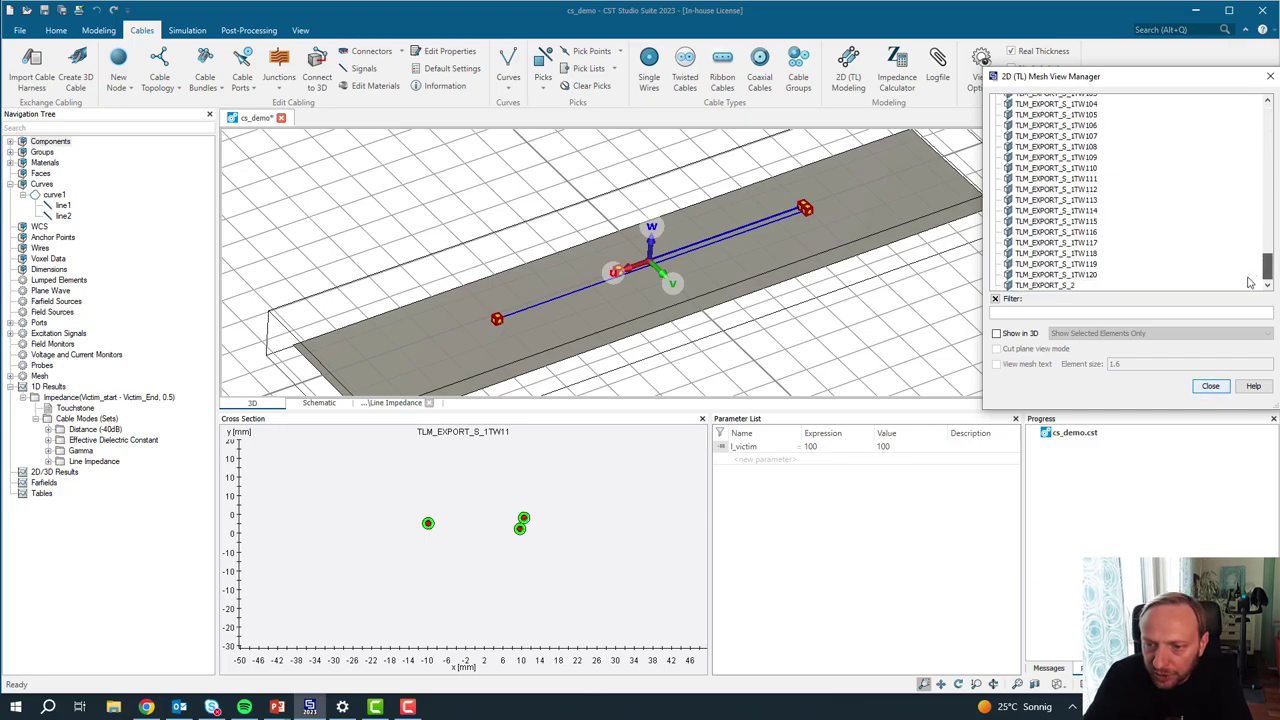
{"action": "left_click", "coordinate": [1057, 255]}
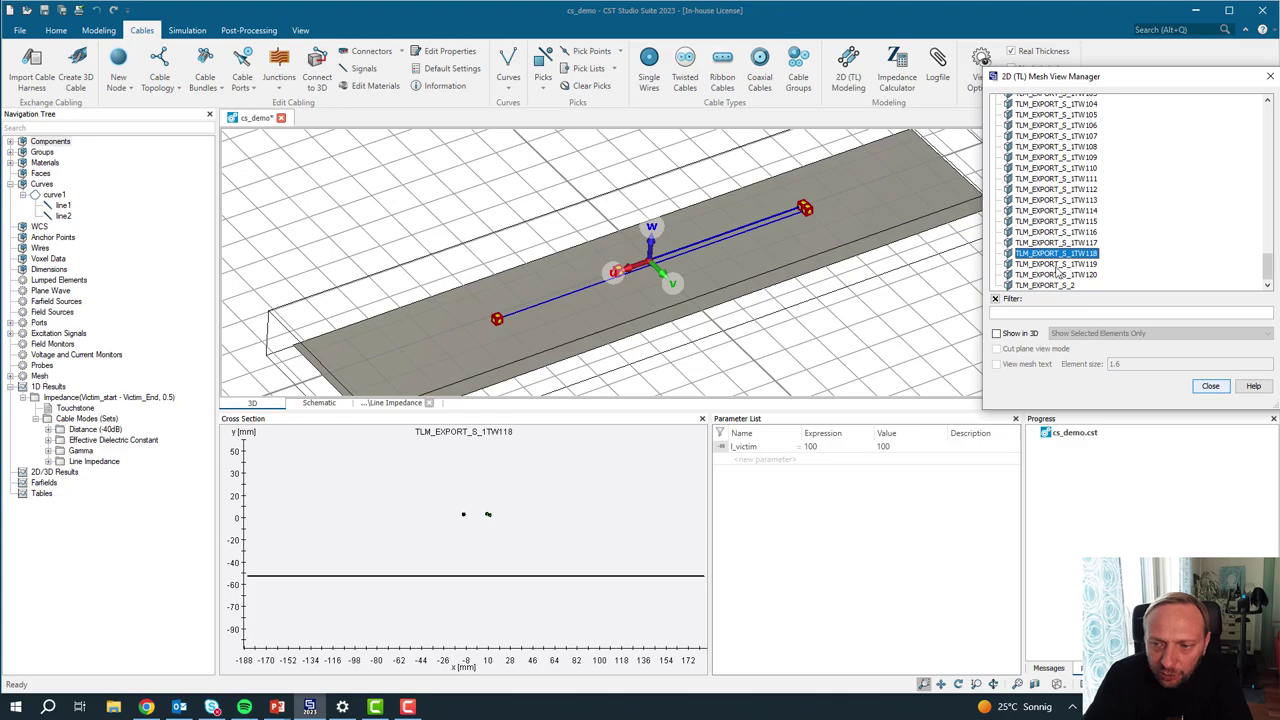
{"action": "left_click", "coordinate": [1057, 243]}
{"action": "left_click", "coordinate": [1056, 158]}
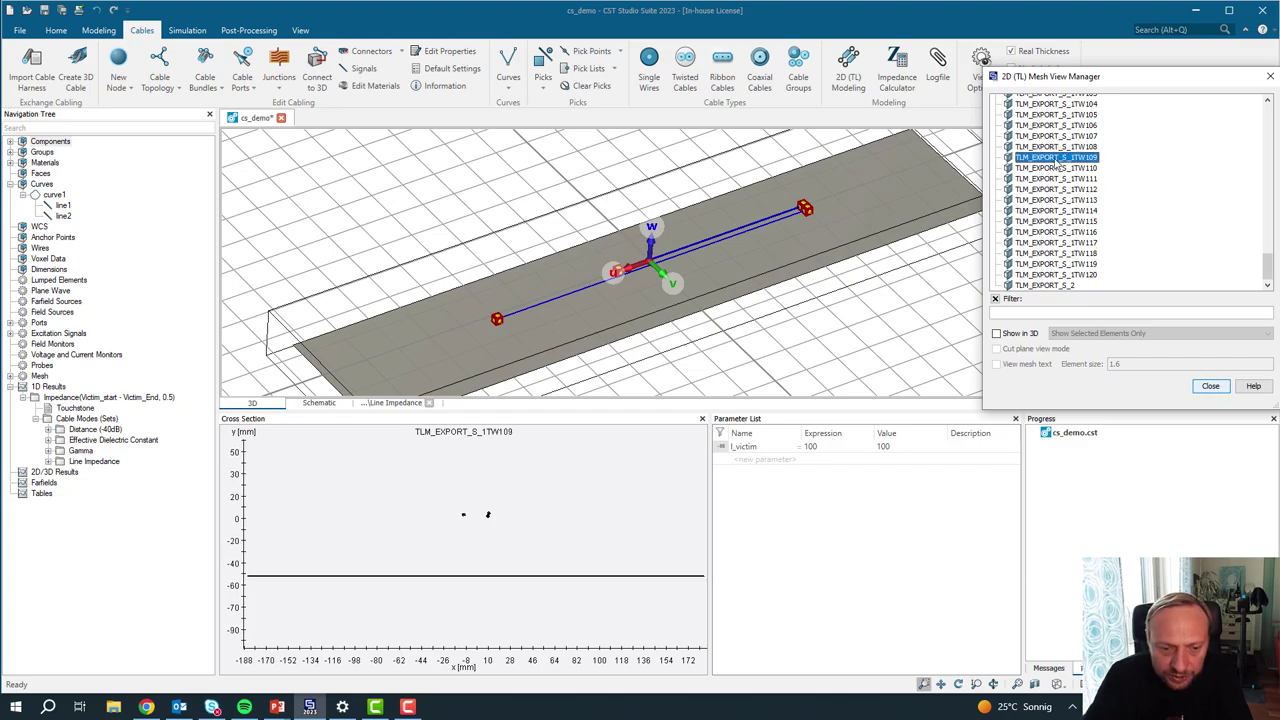
{"action": "left_click", "coordinate": [1046, 285]}
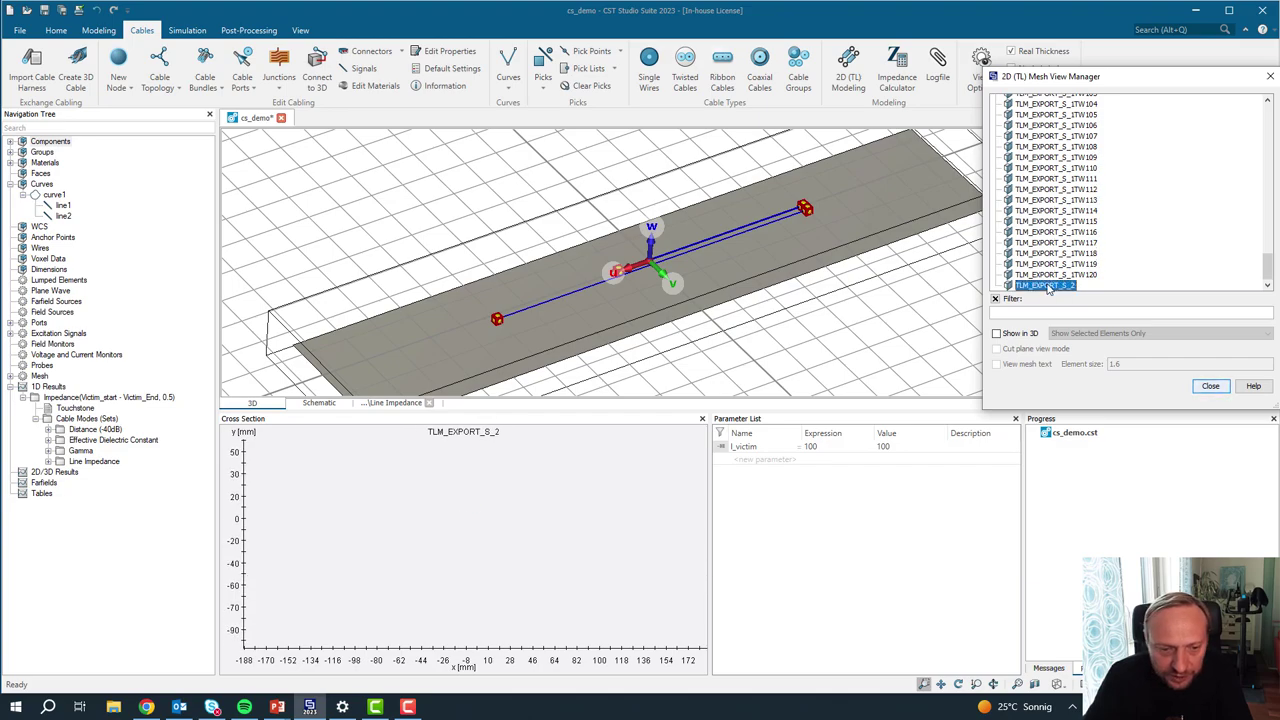
{"action": "scroll", "coordinate": [582, 309], "scroll_direction": "up", "scroll_amount": 5}
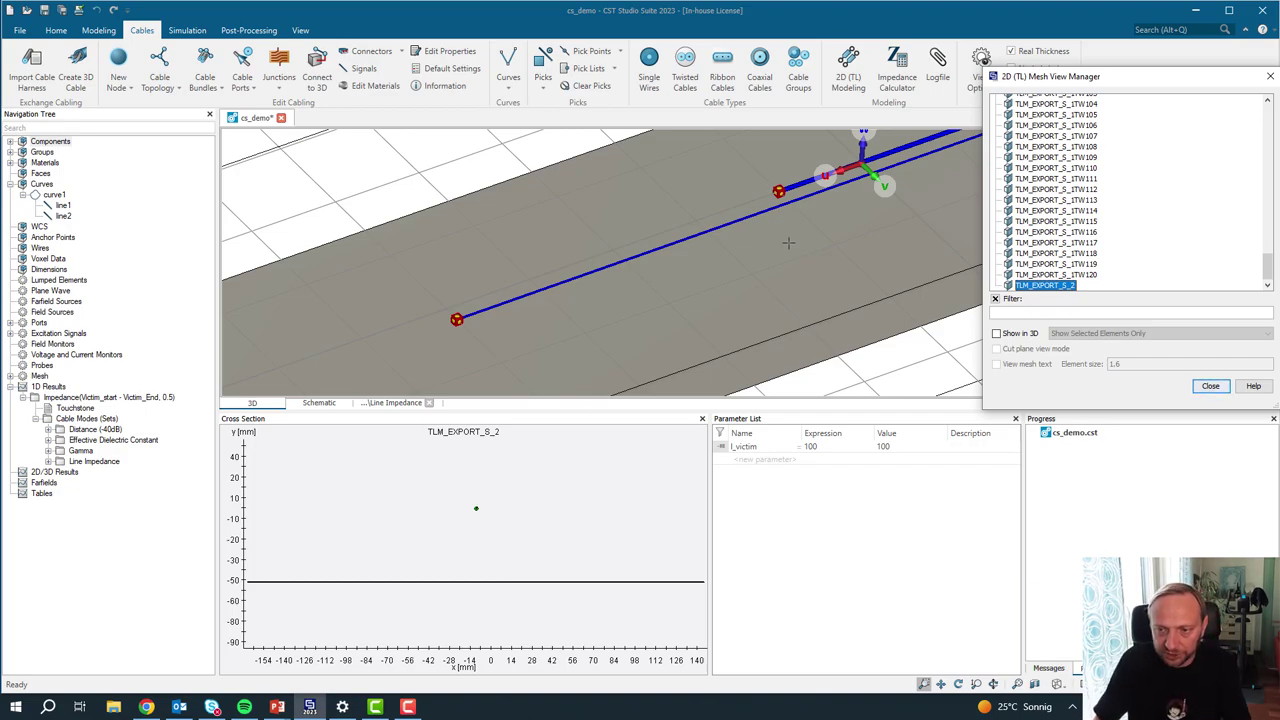
Step: Compare cross sections TLM_EXPORT_S_1TW113 and TLM_EXPORT_S_1TW5, close the mesh manager and modeling settings, and restore the larger 3D view
{"action": "left_click", "coordinate": [1028, 200]}
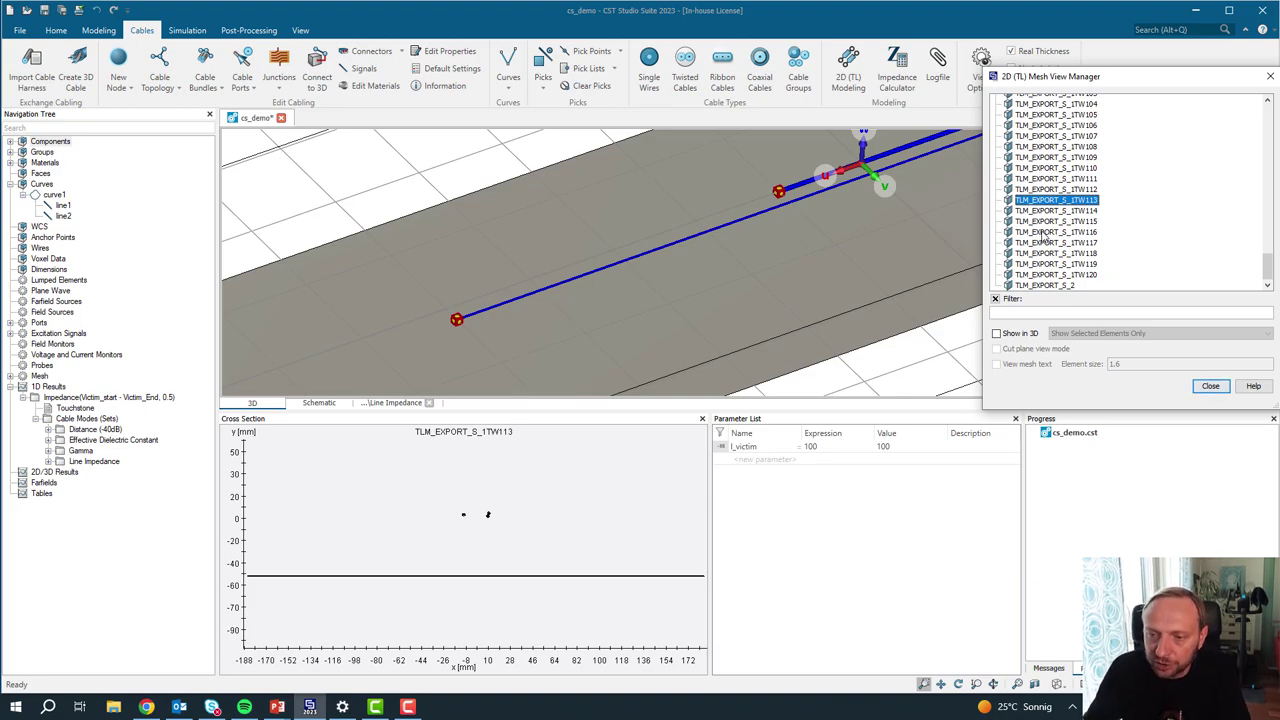
{"action": "left_click_drag", "start_coordinate": [1267, 266], "coordinate": [1252, 97]}
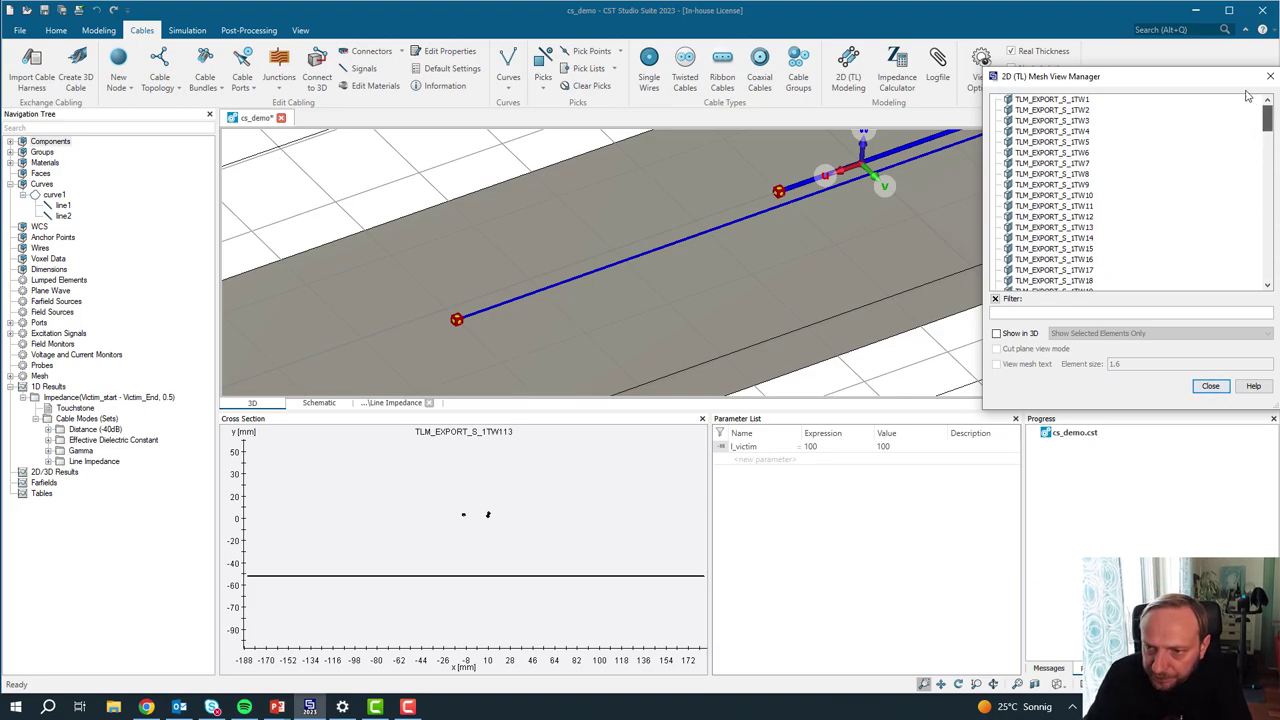
{"action": "left_click", "coordinate": [1050, 142]}
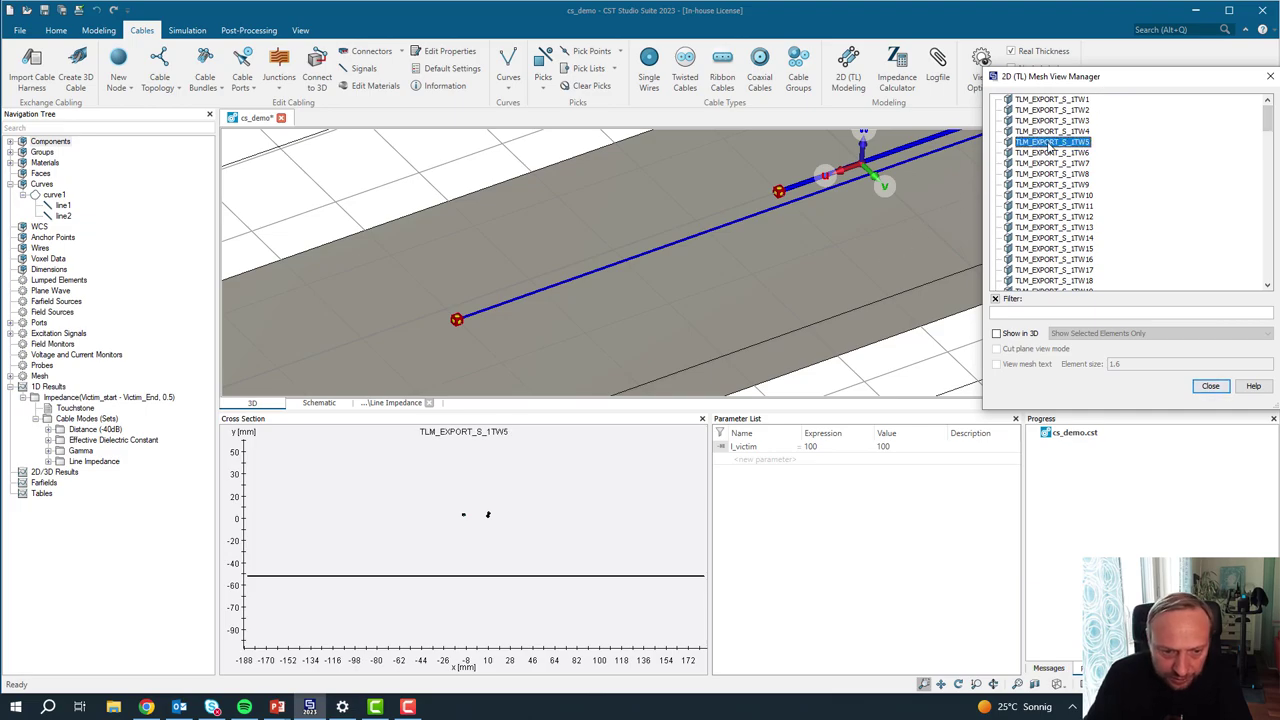
{"action": "left_click", "coordinate": [1210, 386]}
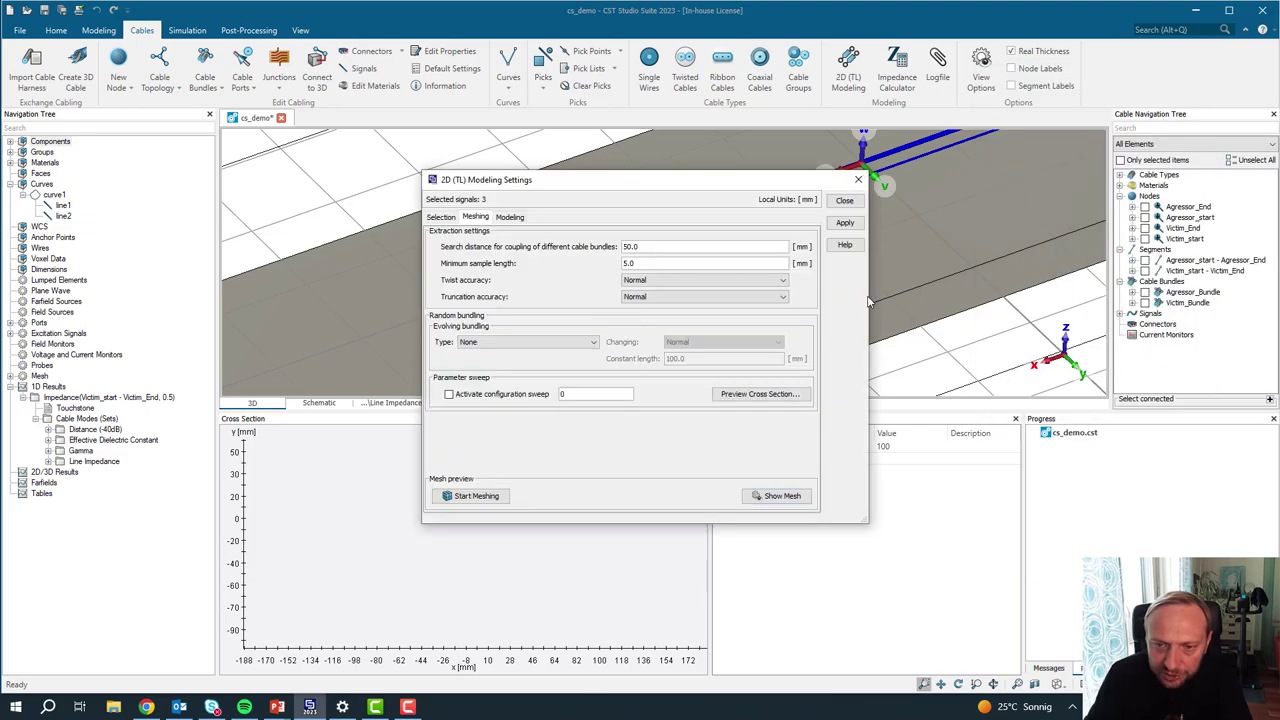
{"action": "left_click", "coordinate": [844, 200]}
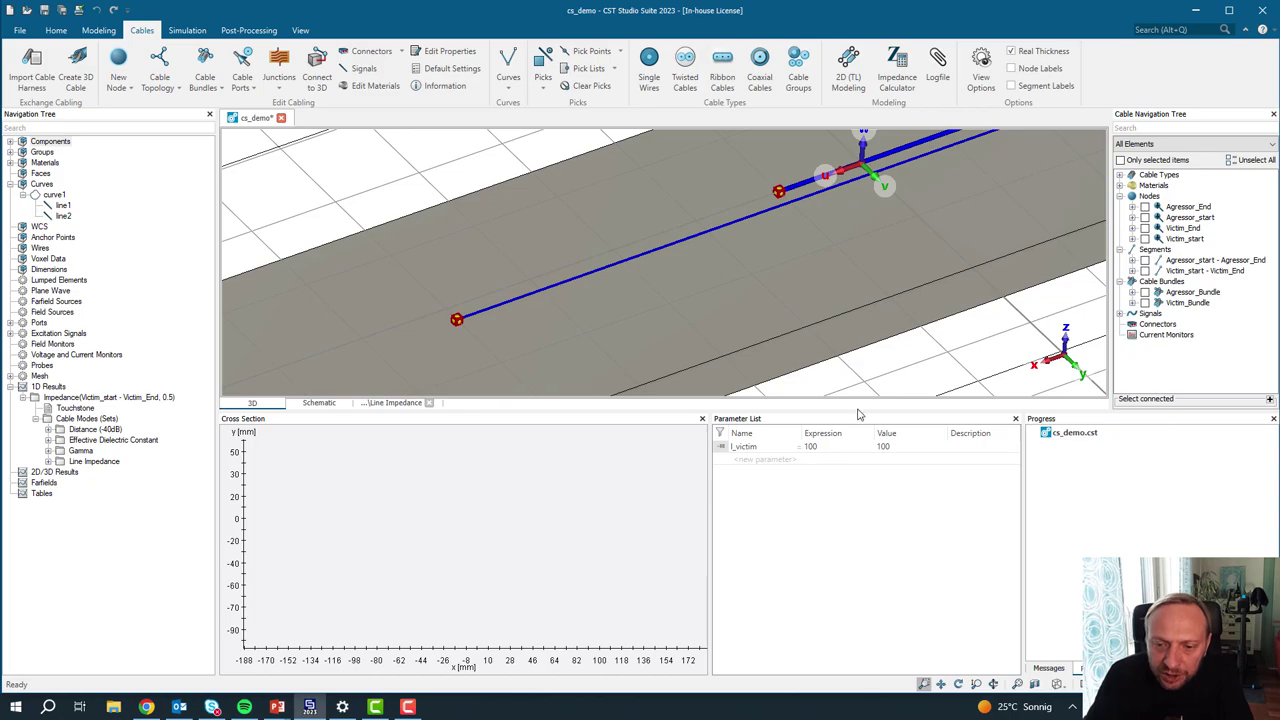
{"action": "left_click_drag", "start_coordinate": [859, 410], "coordinate": [855, 510]}
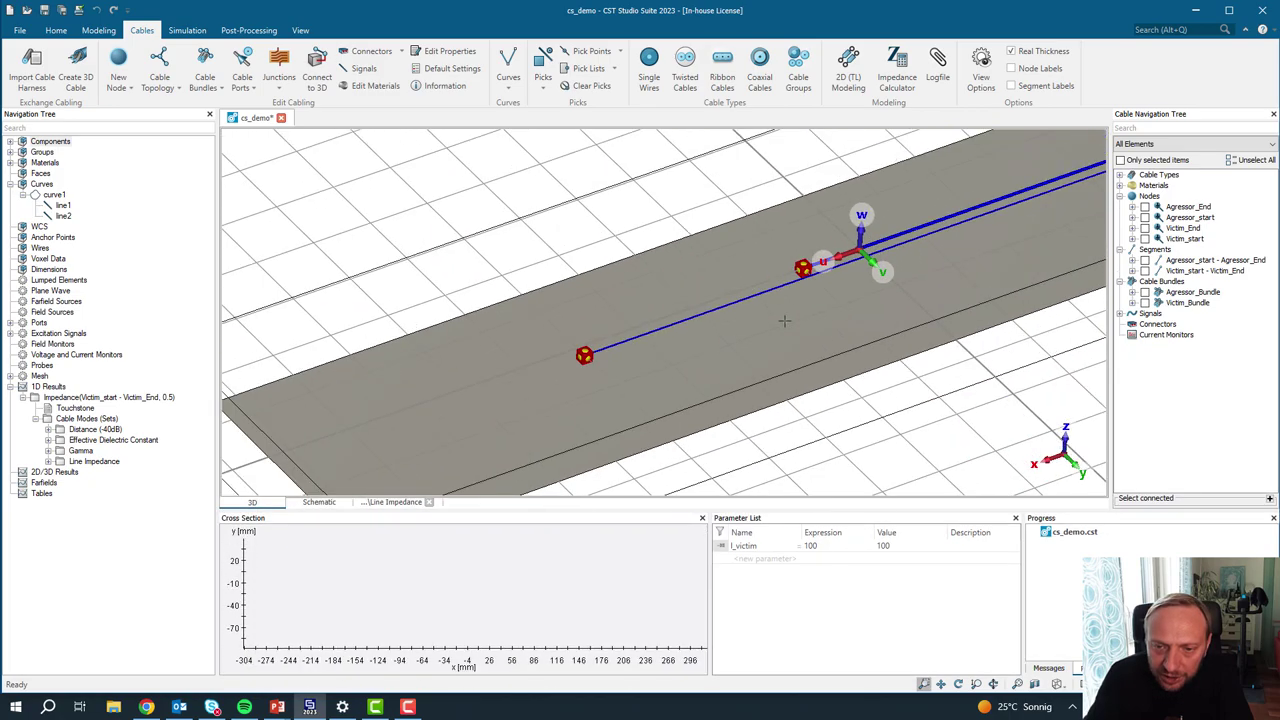
{"action": "middle_click_drag", "start_coordinate": [807, 290], "coordinate": [605, 319]}
{"action": "scroll", "coordinate": [605, 319], "scroll_direction": "down", "scroll_amount": 1}
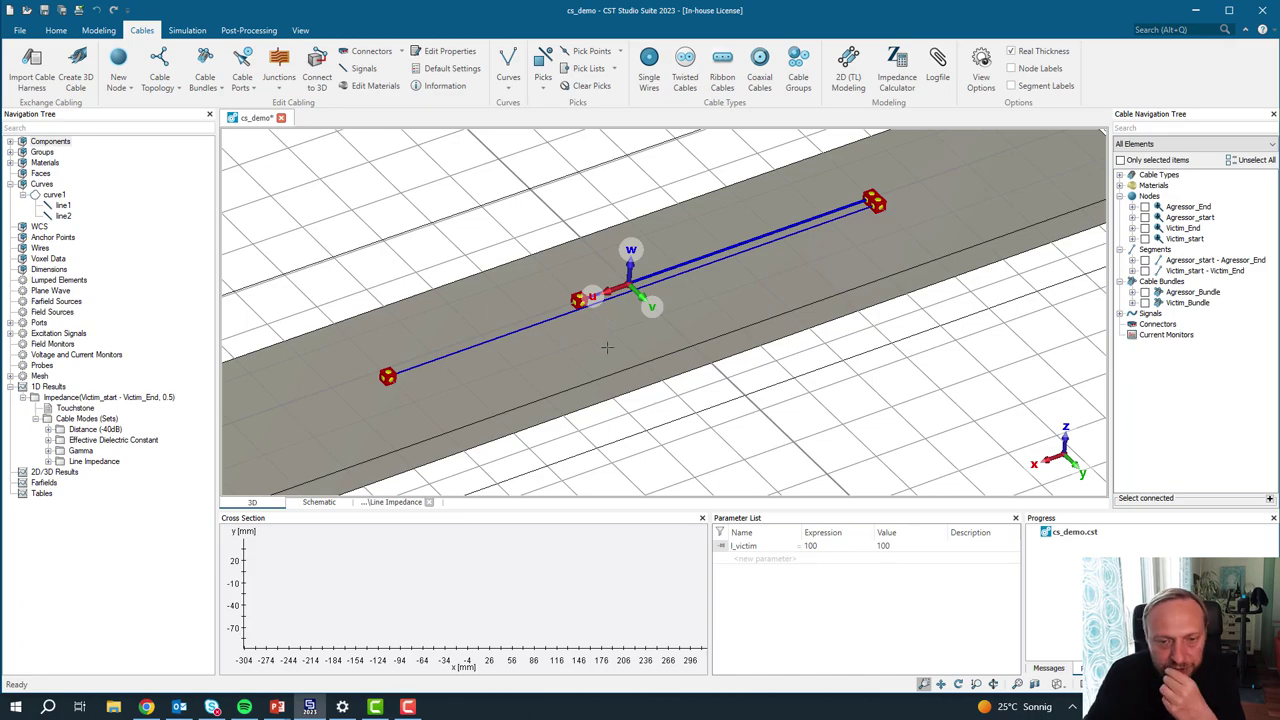
Step: Rearrange the schematic block's pins with the aggressor pins on top, Victim_start pins on the left and Victim_End pins on the right
{"action": "left_click", "coordinate": [319, 502]}
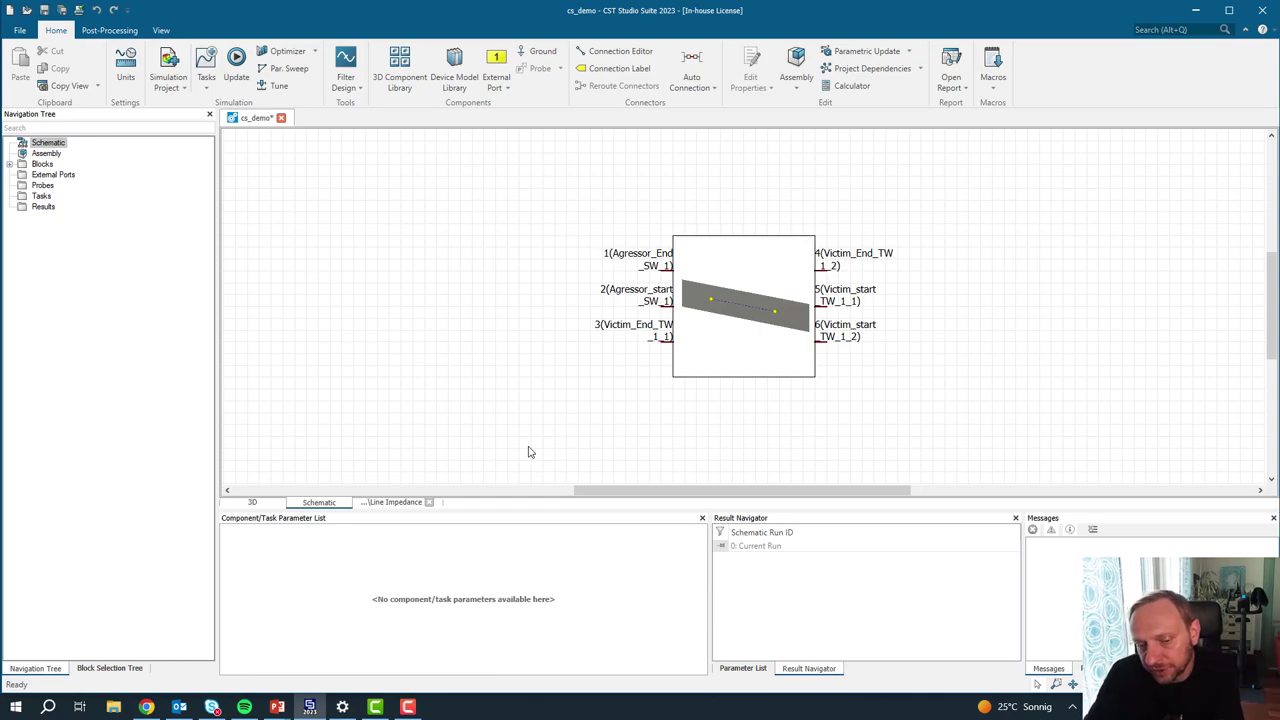
{"action": "left_click", "coordinate": [697, 291]}
{"action": "right_click", "coordinate": [697, 293]}
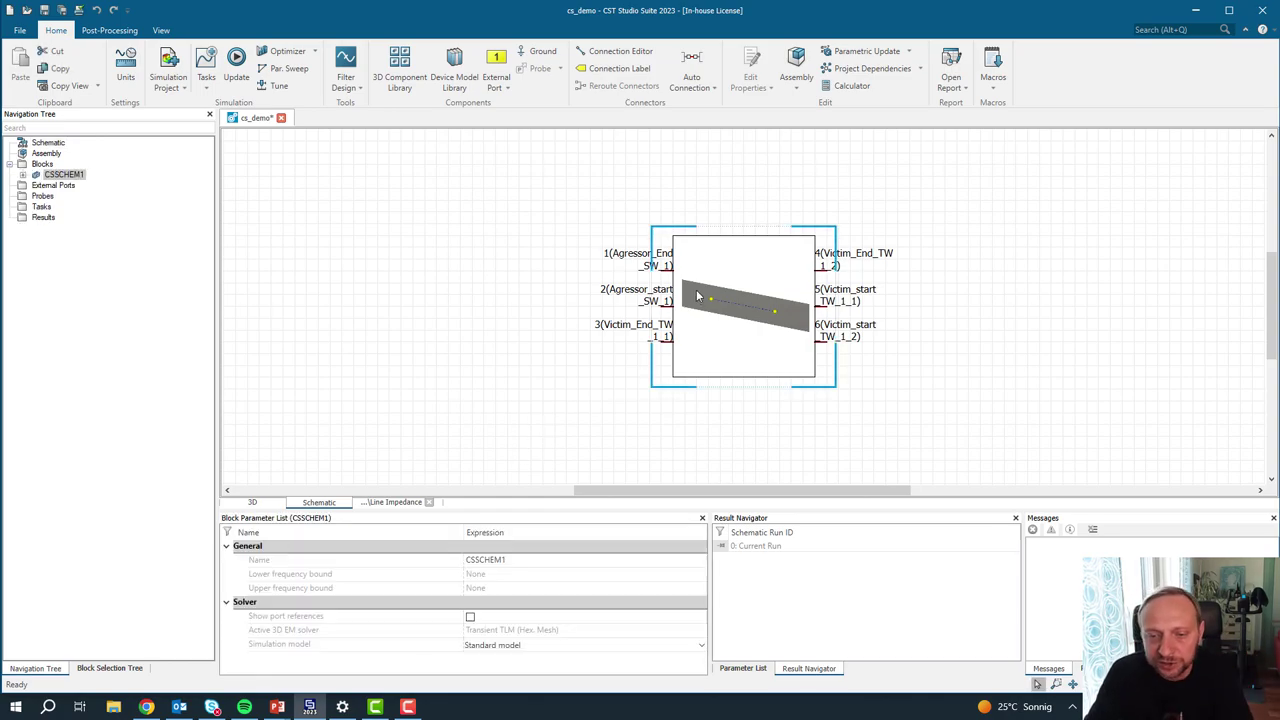
{"action": "left_click", "coordinate": [750, 408]}
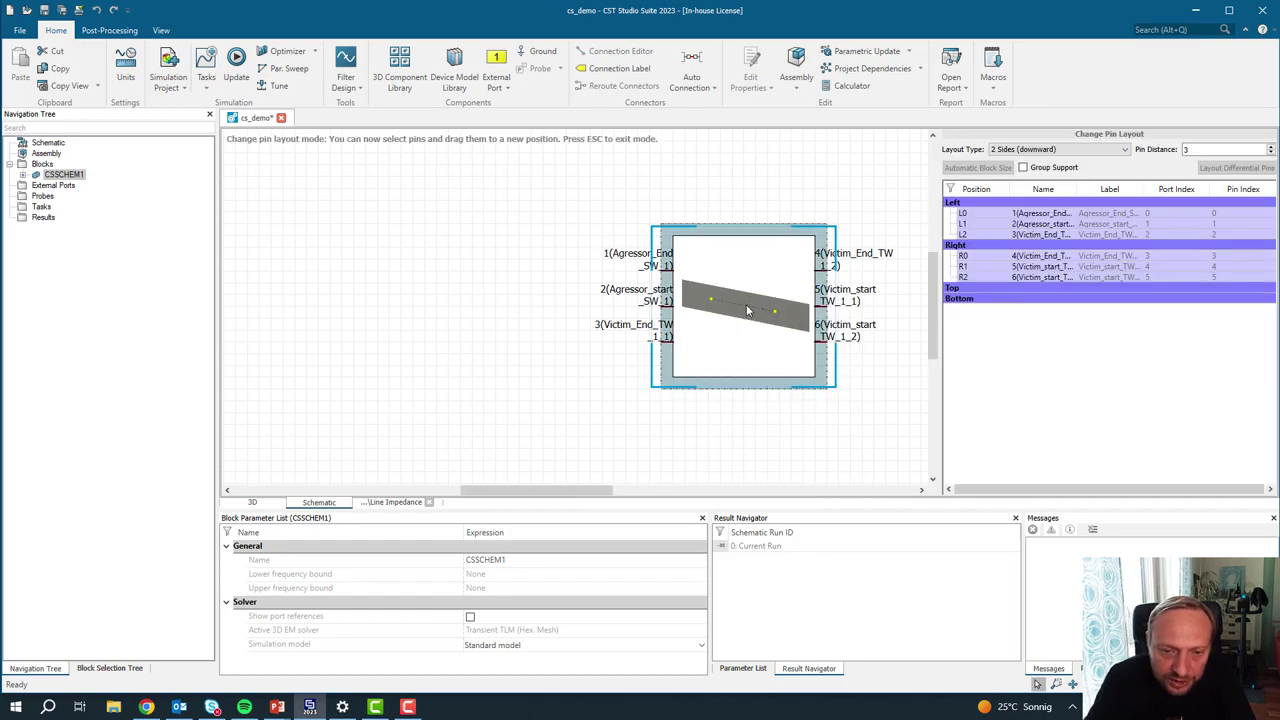
{"action": "left_click_drag", "start_coordinate": [583, 312], "coordinate": [697, 262]}
{"action": "left_click_drag", "start_coordinate": [580, 345], "coordinate": [658, 262]}
{"action": "left_click_drag", "start_coordinate": [747, 347], "coordinate": [583, 318]}
{"action": "left_click", "coordinate": [730, 380]}
{"action": "left_click_drag", "start_coordinate": [730, 380], "coordinate": [754, 344]}
{"action": "left_click", "coordinate": [590, 380]}
{"action": "left_click", "coordinate": [882, 368]}
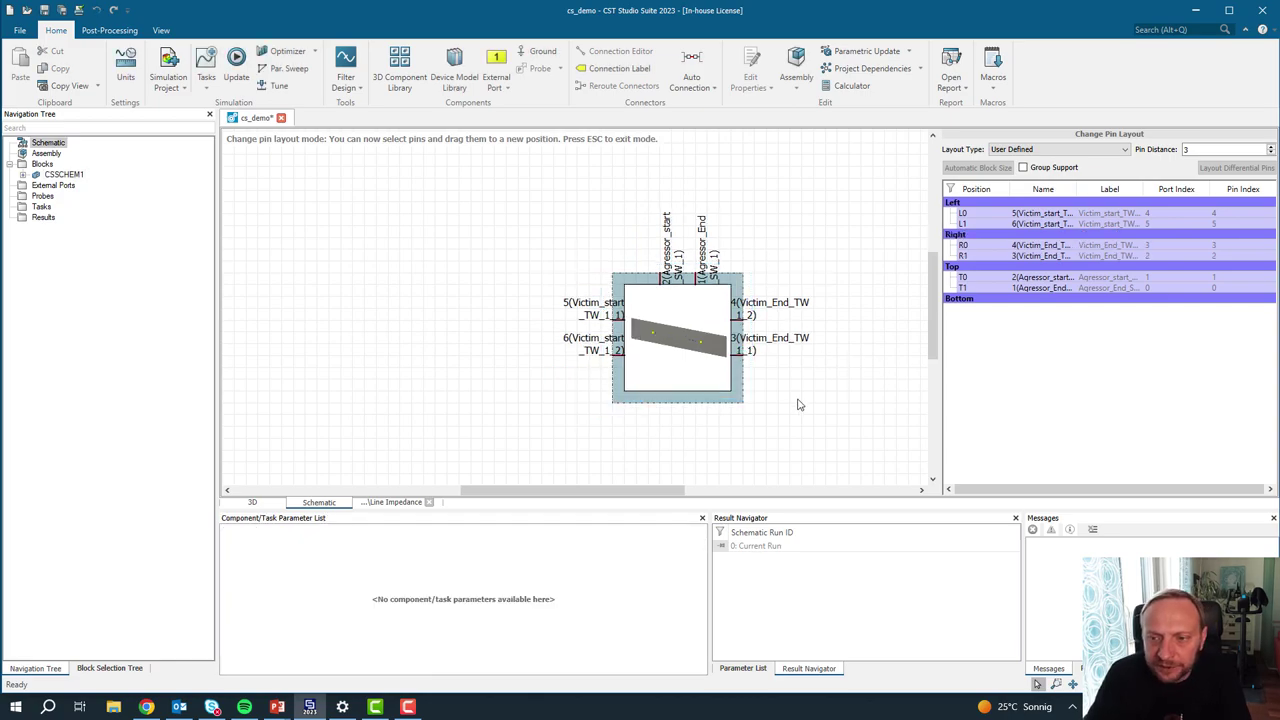
{"action": "key", "text": "Escape"}
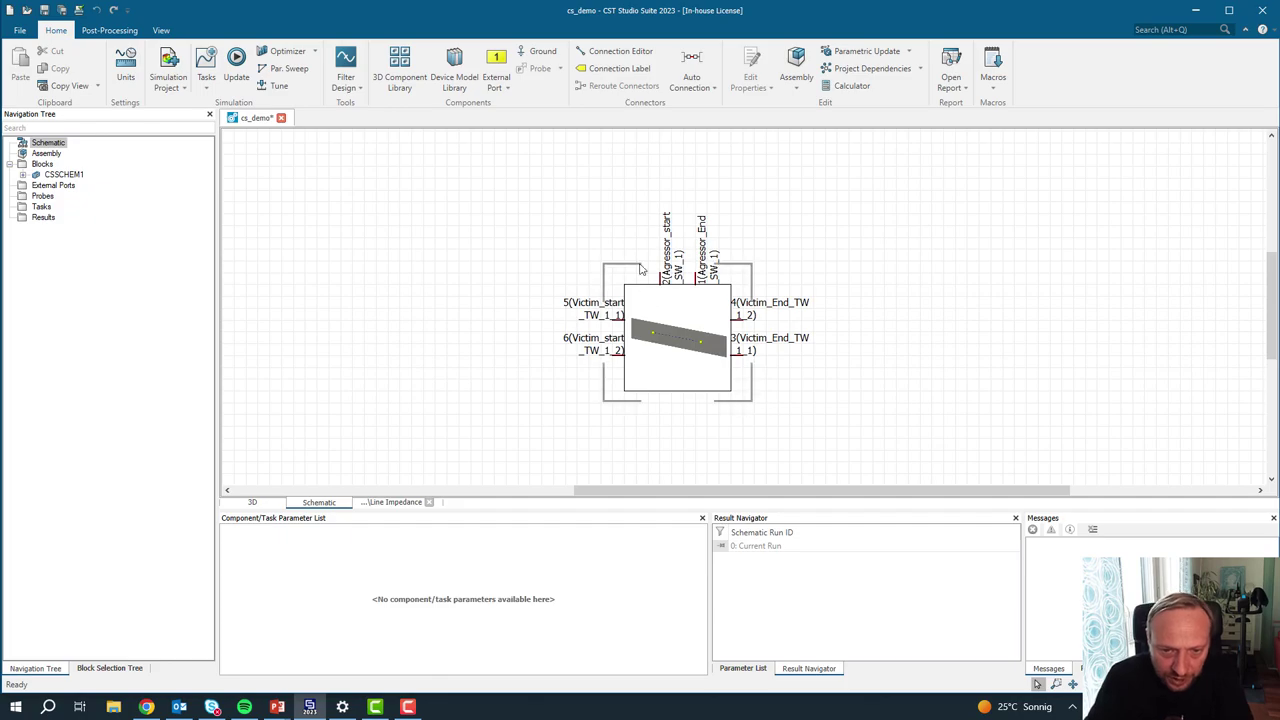
Step: Add an external port above the schematic block and connect it to the Agressor_start pin
{"action": "key", "text": "p"}
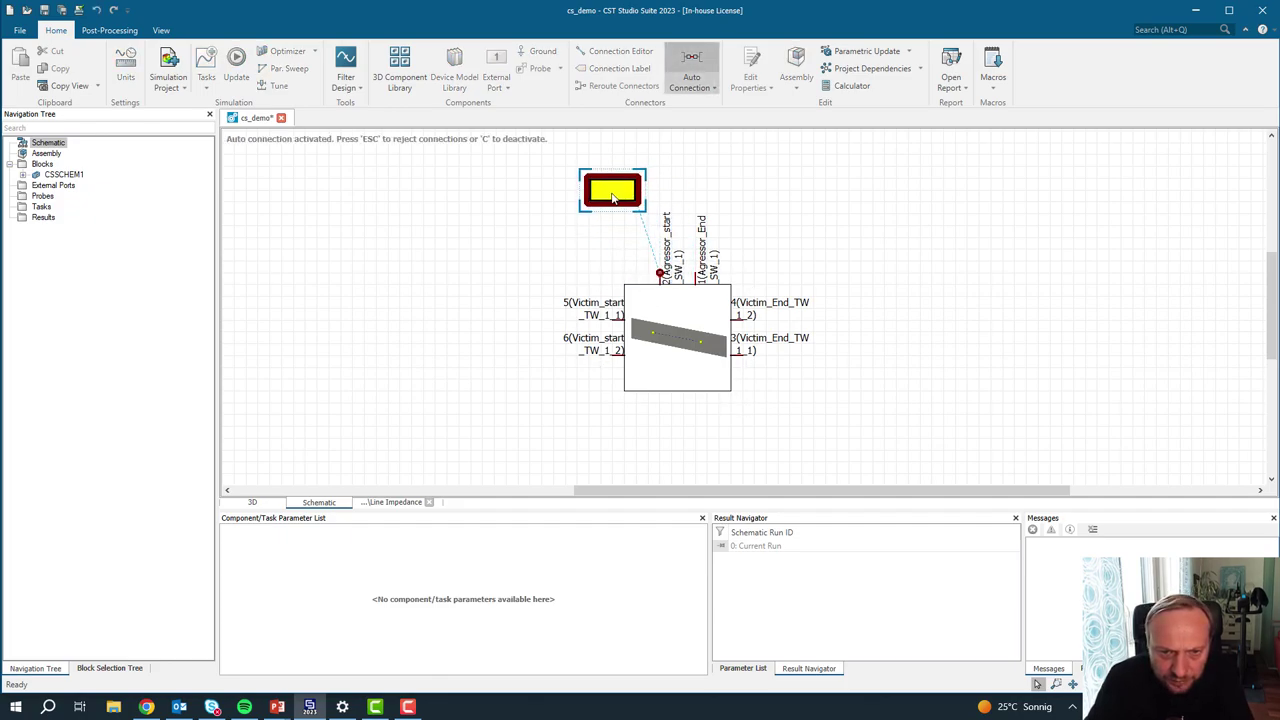
{"action": "left_click", "coordinate": [612, 190]}
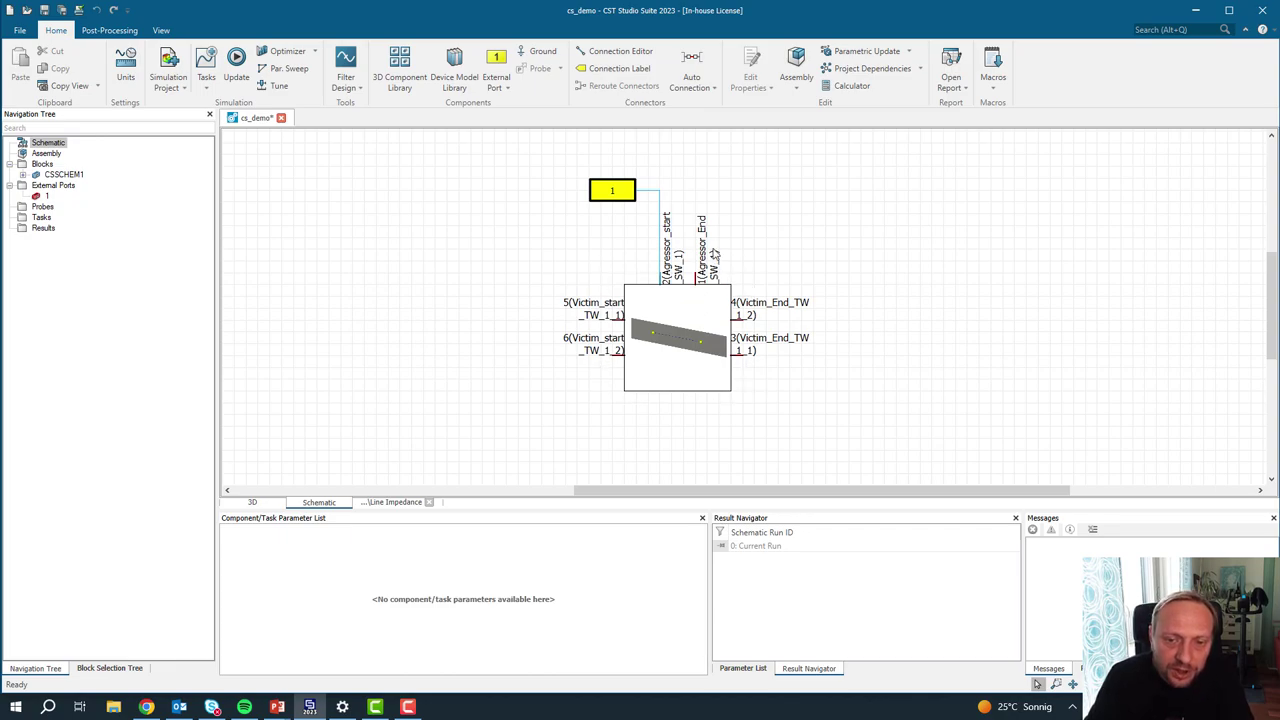
Step: Add a vertical resistor connected to the Agressor_End pin and place a ground on its other end
{"action": "key", "text": "r"}
{"action": "key", "text": "space"}
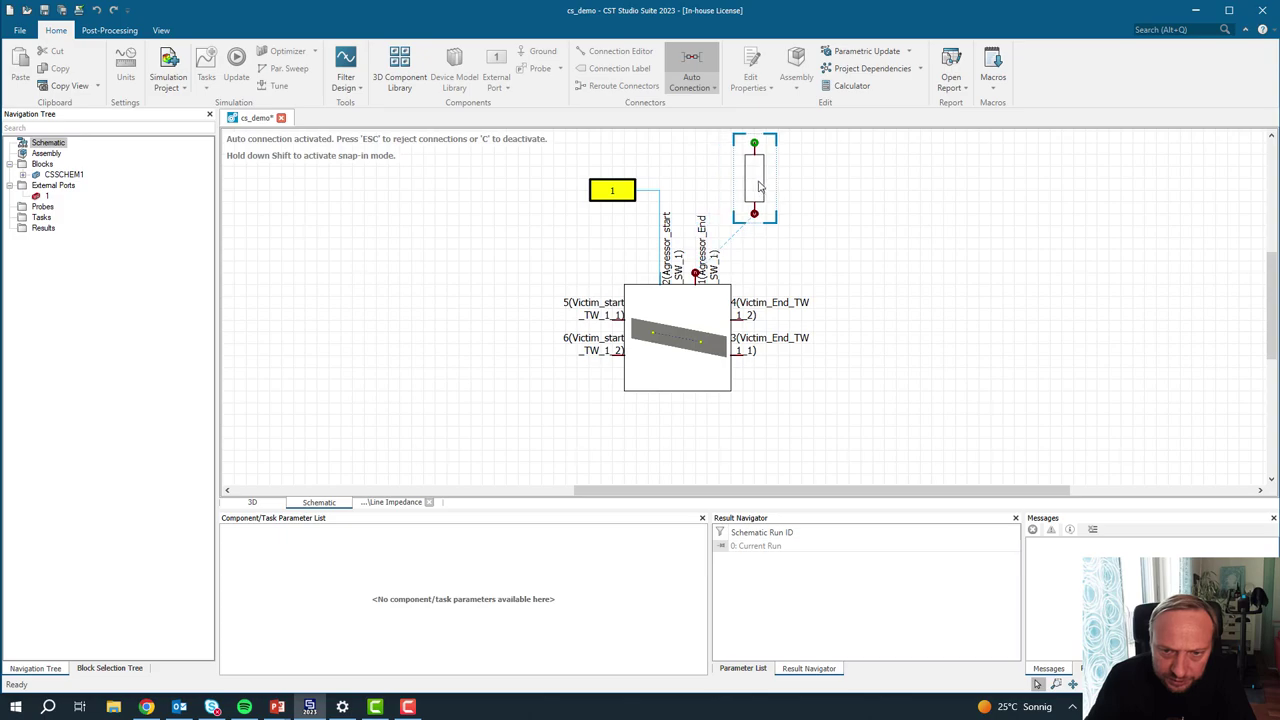
{"action": "left_click", "coordinate": [758, 186]}
{"action": "left_click", "coordinate": [743, 192]}
{"action": "left_click", "coordinate": [724, 248]}
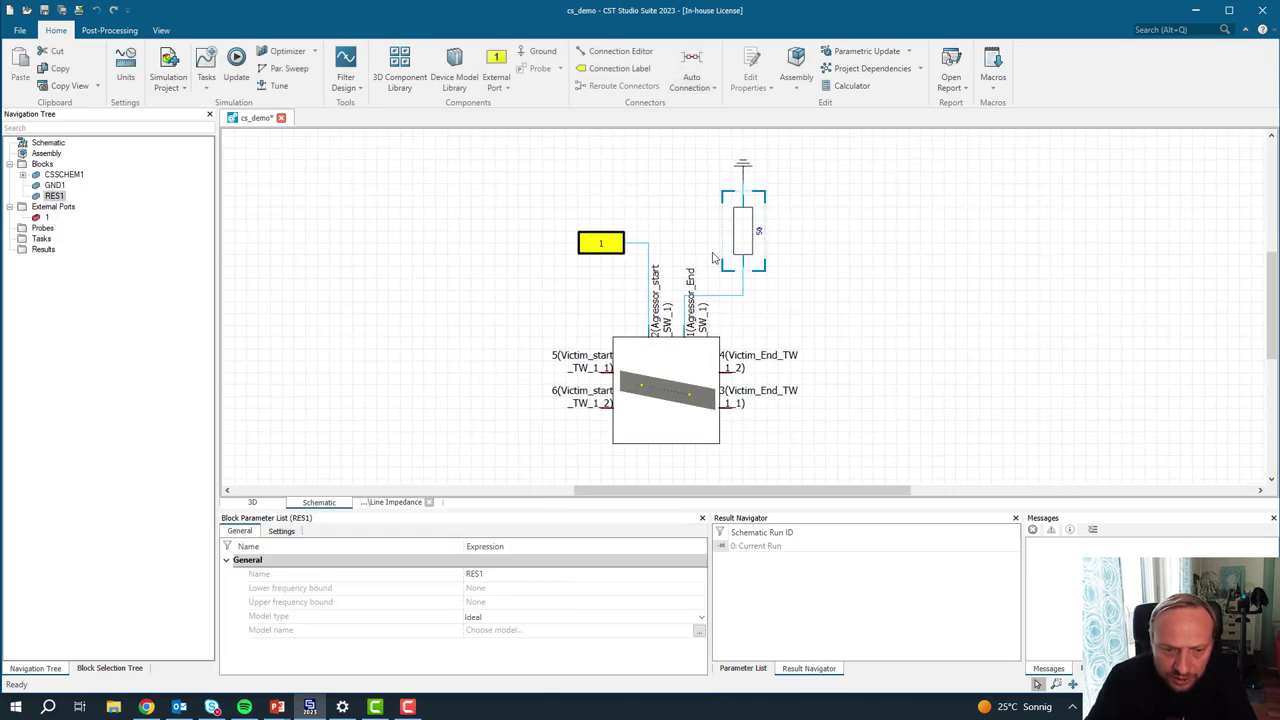
Step: Set the resistance of the Agressor_End termination resistor to 1 Ohm
{"action": "left_click", "coordinate": [285, 531]}
{"action": "double_click", "coordinate": [362, 562]}
{"action": "type", "text": "1"}
{"action": "key", "text": "Return"}
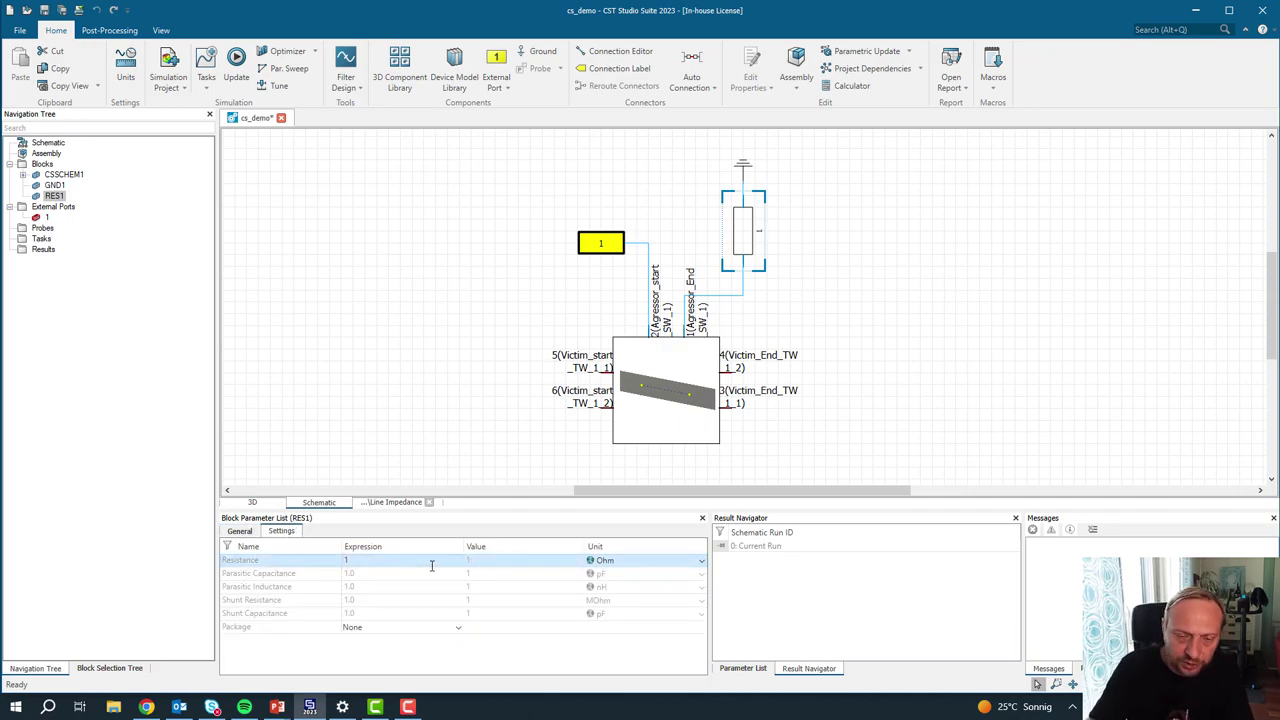
Step: Add two horizontal 50 Ohm resistors beside the block, one connected to each Victim_start pin
{"action": "middle_click_drag", "start_coordinate": [531, 331], "coordinate": [592, 297]}
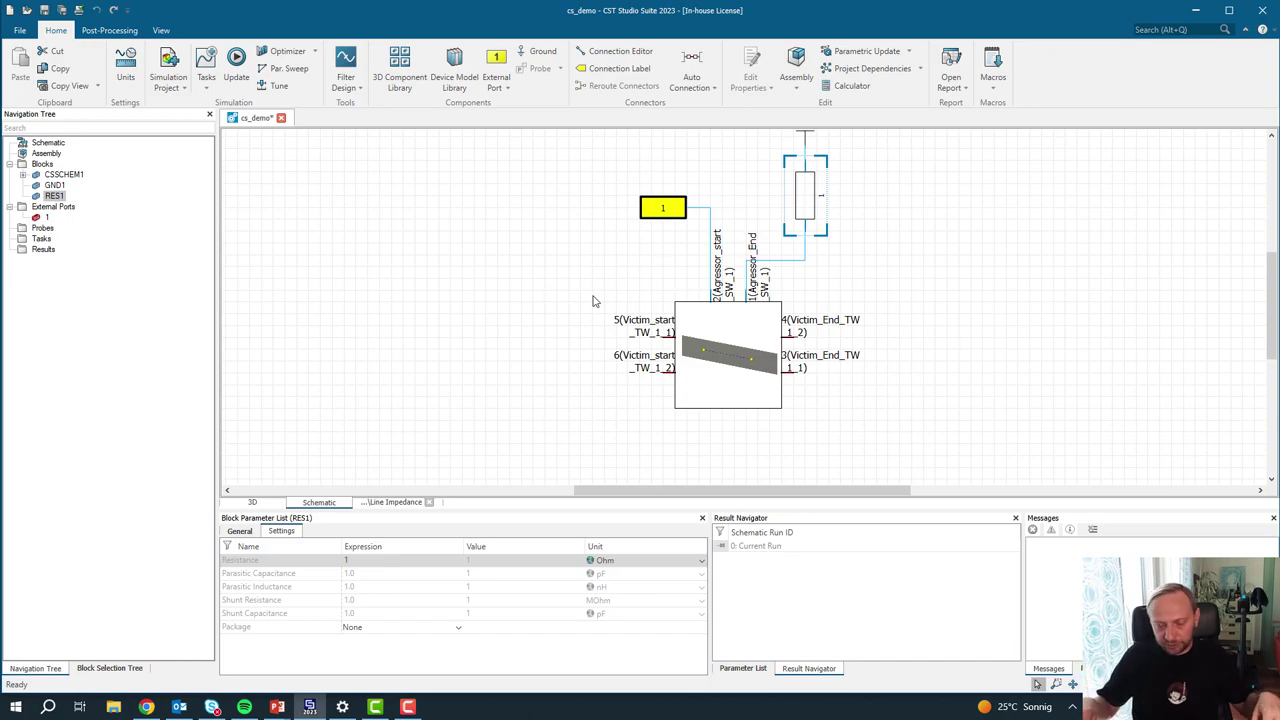
{"action": "key", "text": "ctrl+v"}
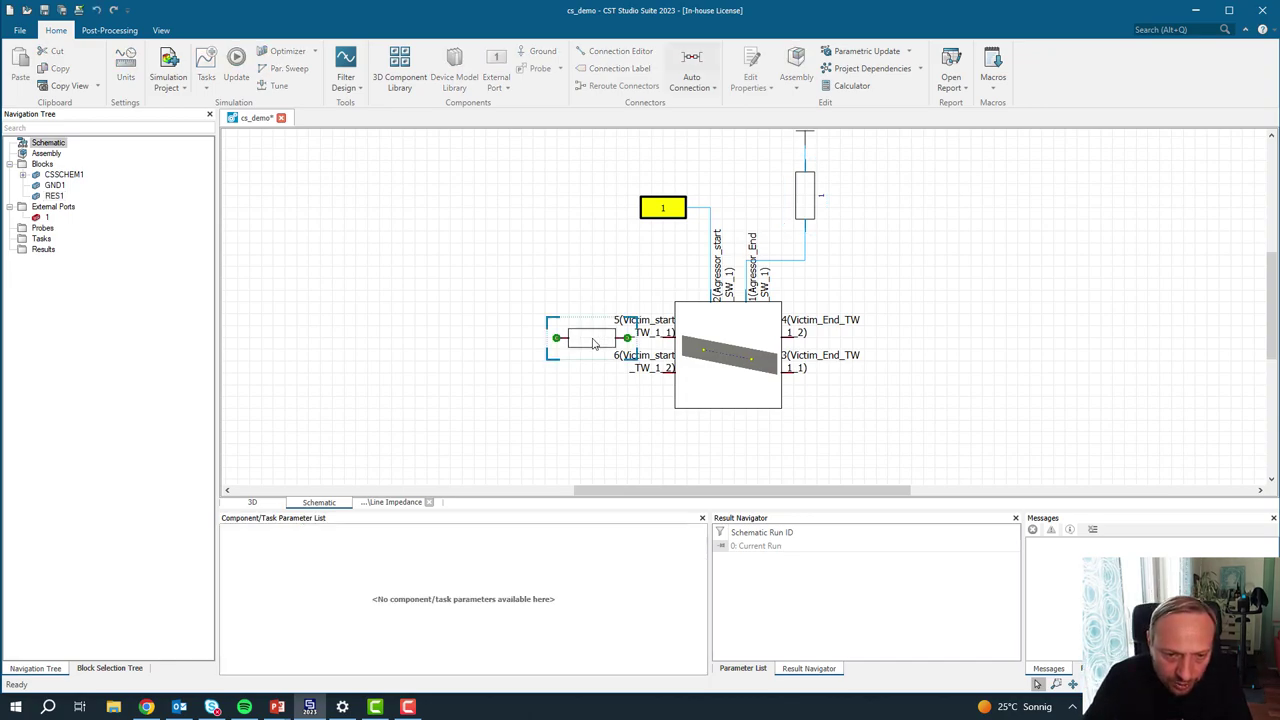
{"action": "left_click", "coordinate": [403, 337]}
{"action": "key", "text": "ctrl+v"}
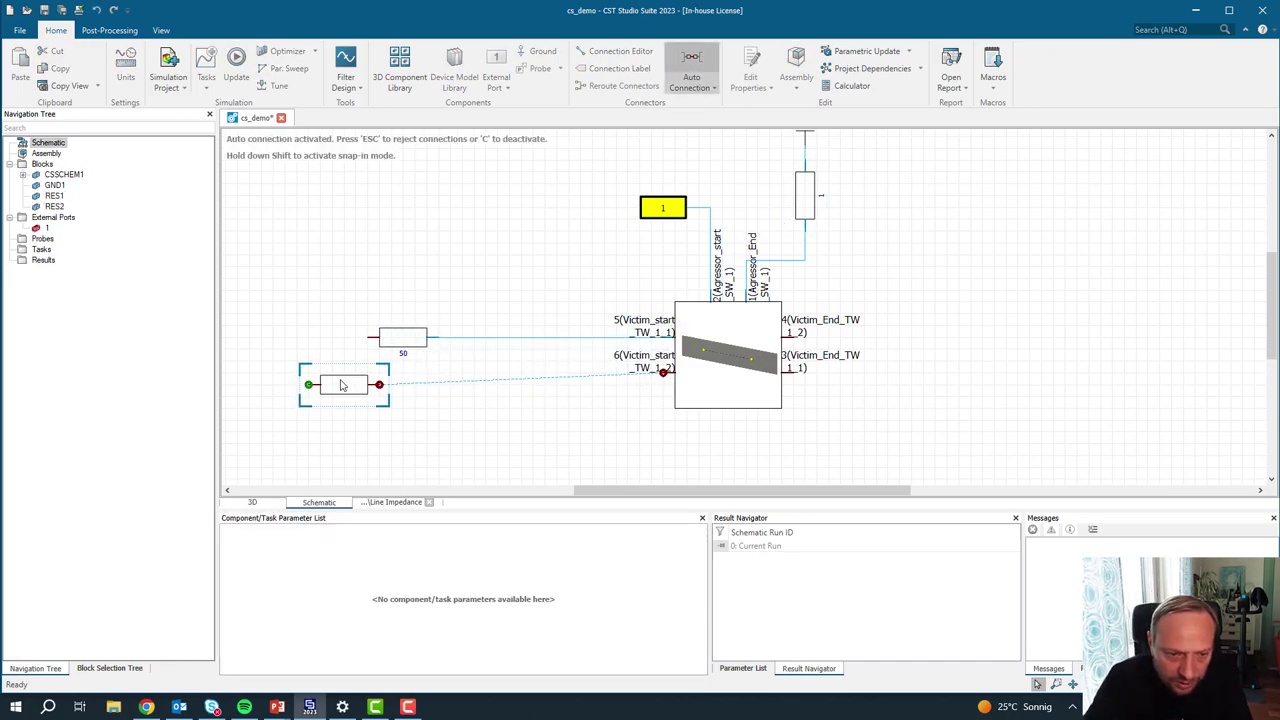
{"action": "left_click", "coordinate": [405, 377]}
{"action": "left_click", "coordinate": [293, 337]}
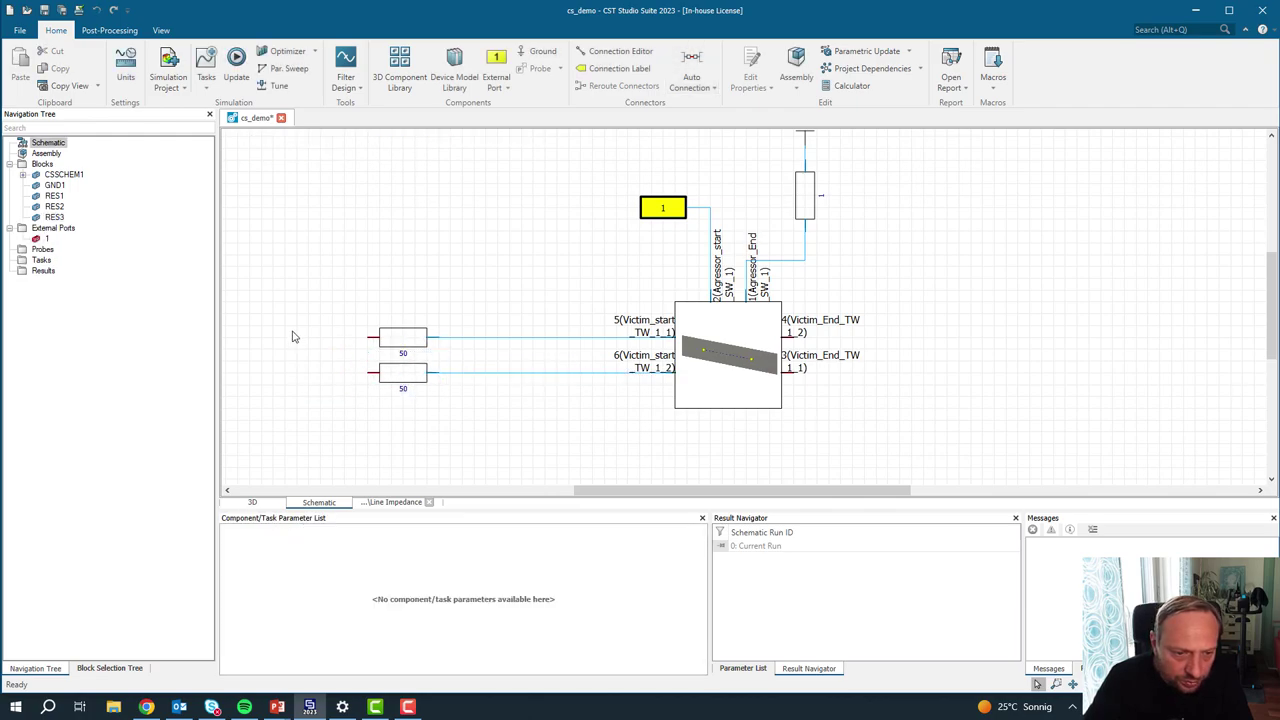
Step: Connect a separate ground to the free end of each of the two Victim_start resistors
{"action": "key", "text": "g"}
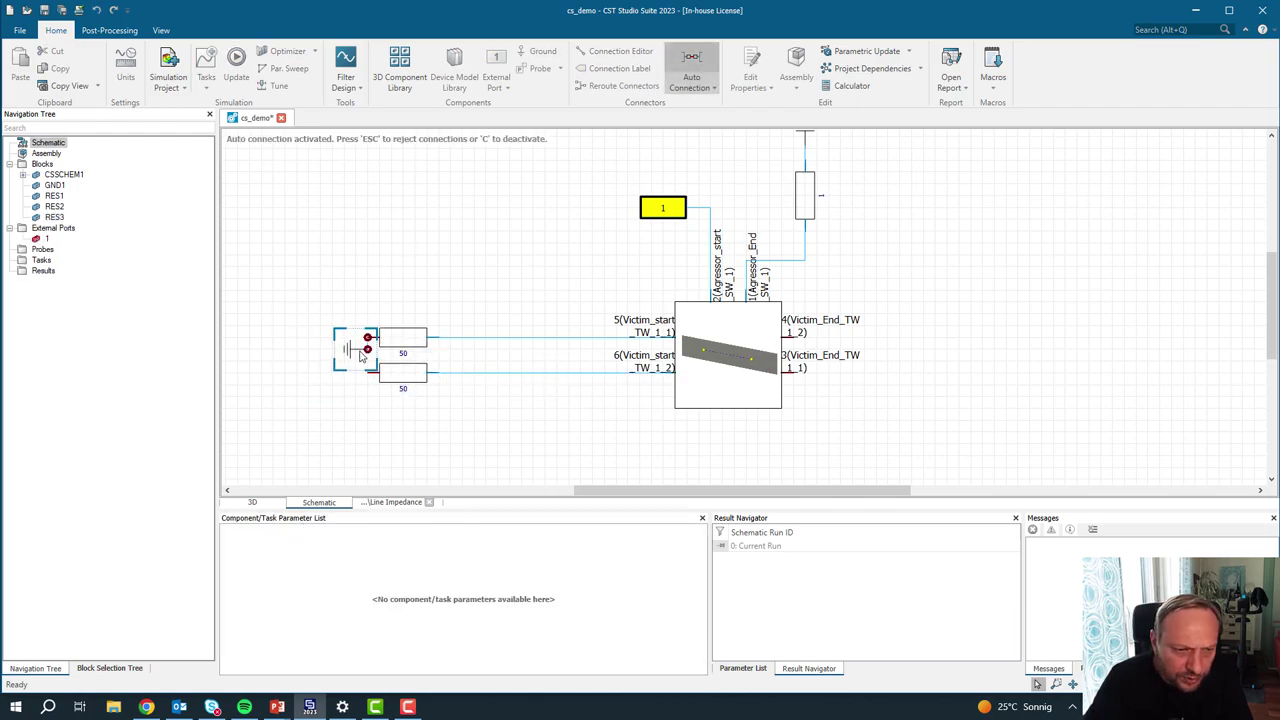
{"action": "left_click", "coordinate": [312, 340]}
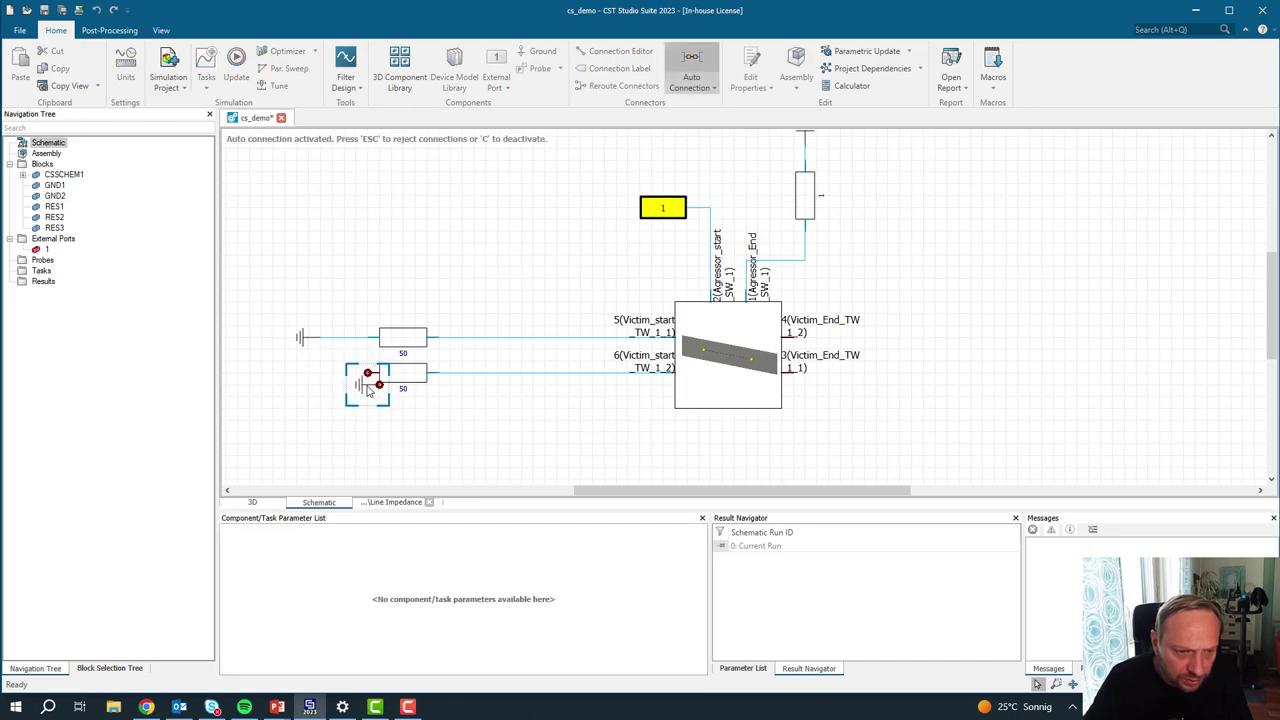
{"action": "left_click", "coordinate": [310, 373]}
{"action": "key", "text": "Escape"}
Step: Add two horizontal 50 Ohm resistors beside the block, one connected to each Victim_End pin
{"action": "left_click", "coordinate": [886, 432]}
{"action": "key", "text": "r"}
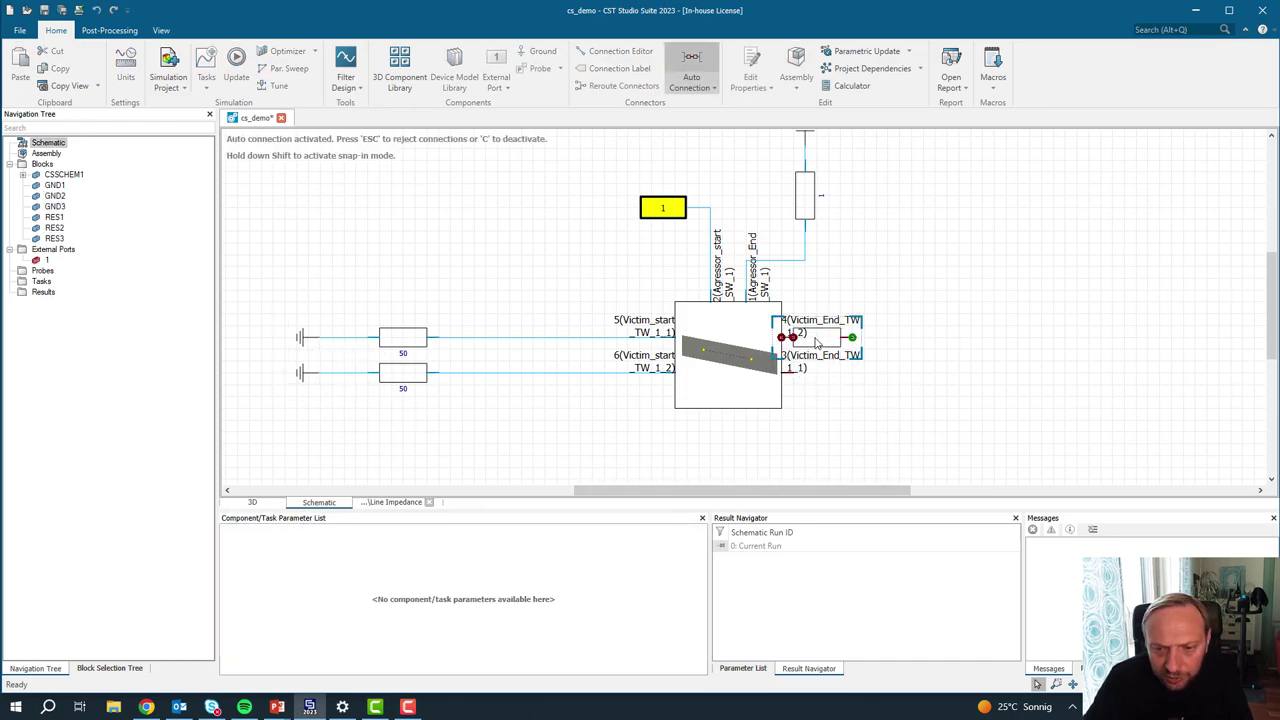
{"action": "left_click", "coordinate": [982, 340]}
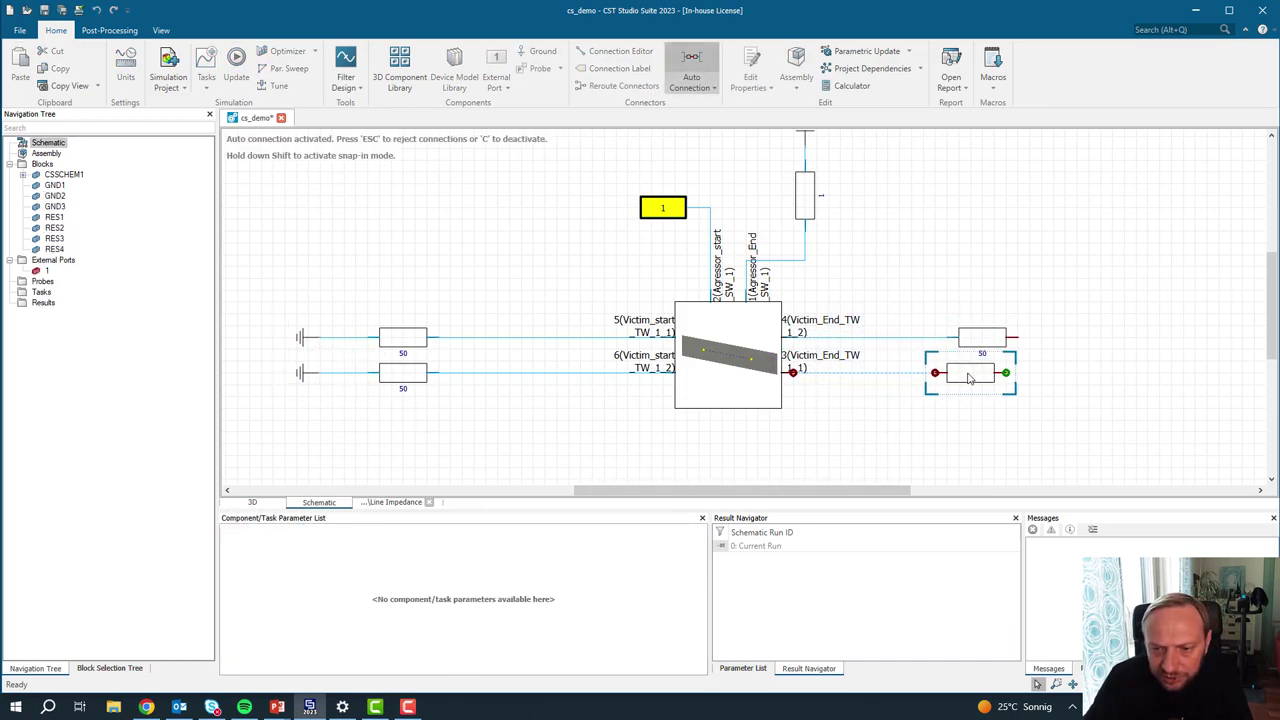
{"action": "left_click", "coordinate": [984, 377]}
Step: Connect a separate ground to each Victim_End resistor and align the upper ground with its resistor
{"action": "key", "text": "g"}
{"action": "left_click", "coordinate": [1088, 326]}
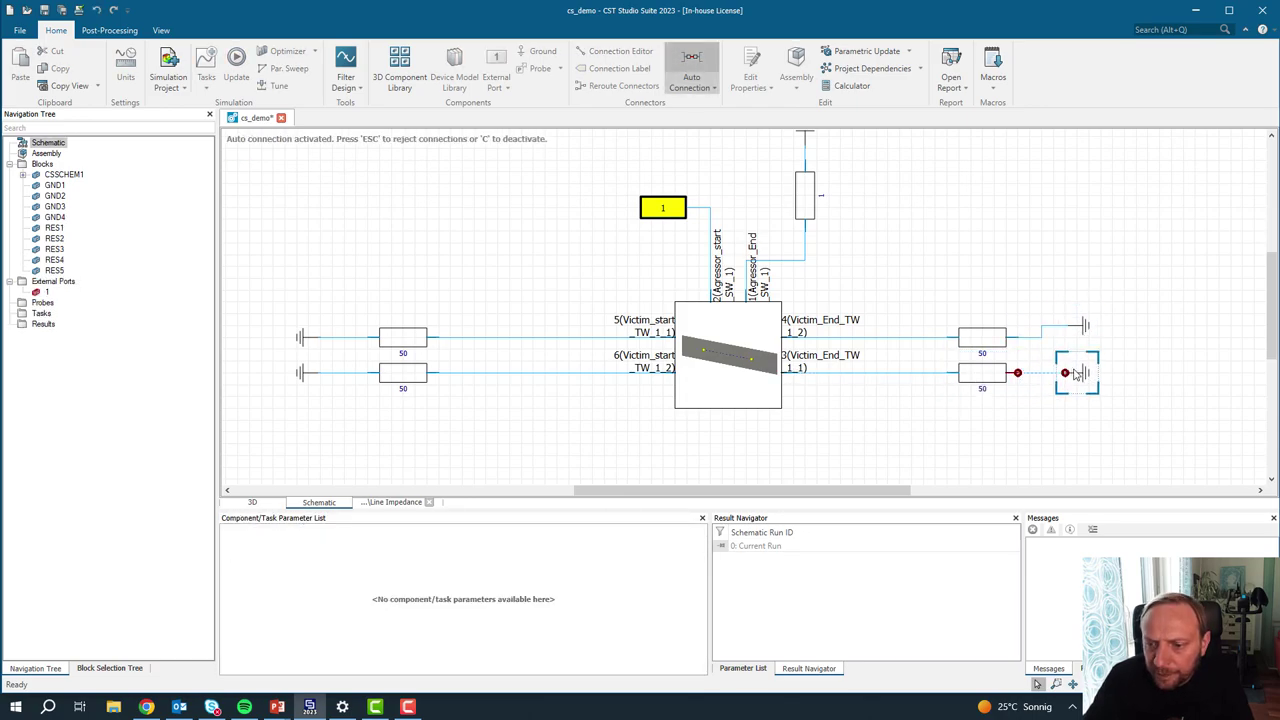
{"action": "left_click", "coordinate": [1085, 372]}
{"action": "left_click", "coordinate": [1085, 337]}
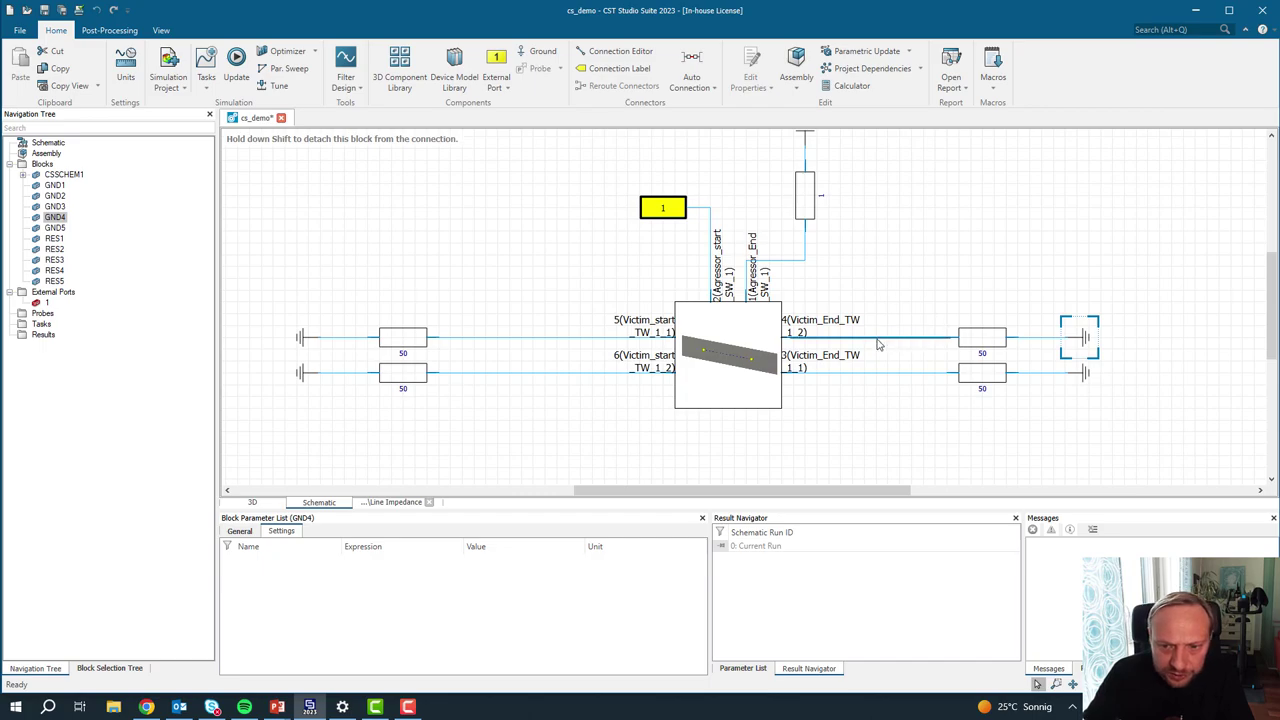
Step: Add one differential probe between the two Victim_End connections and another between the two Victim_start connections
{"action": "left_click", "coordinate": [940, 337]}
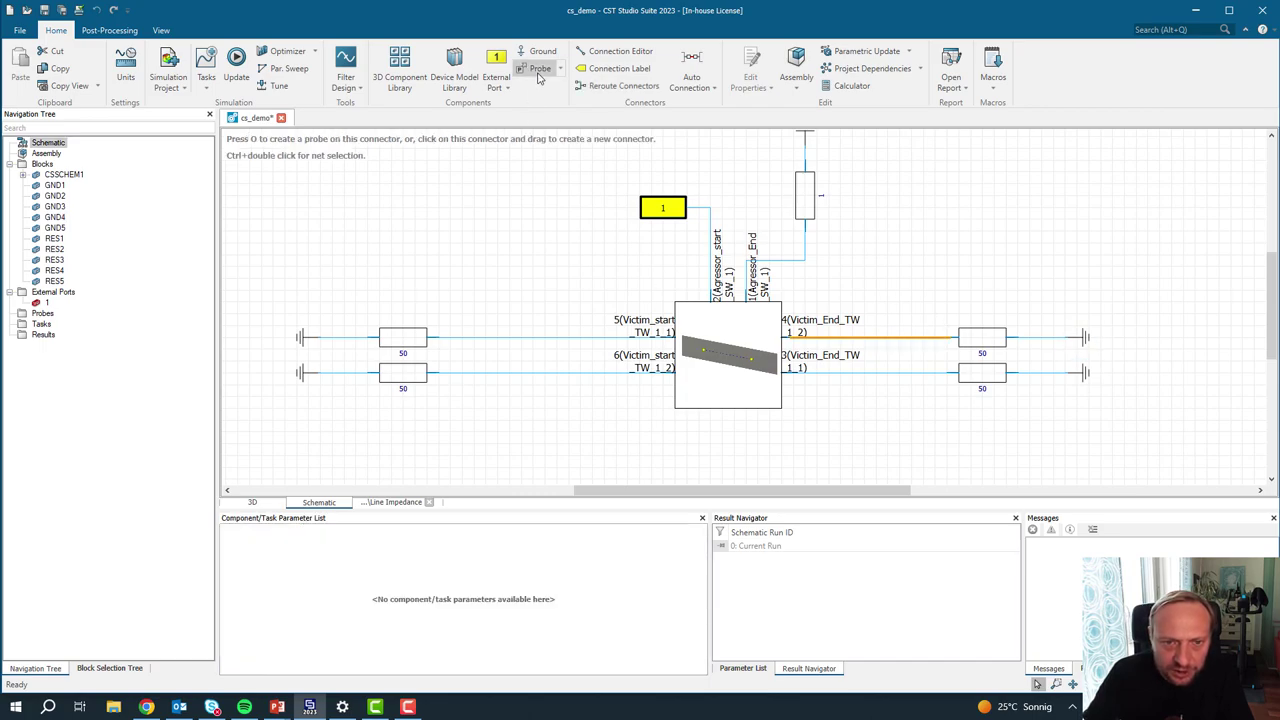
{"action": "left_click", "coordinate": [922, 276]}
{"action": "left_click", "coordinate": [884, 340]}
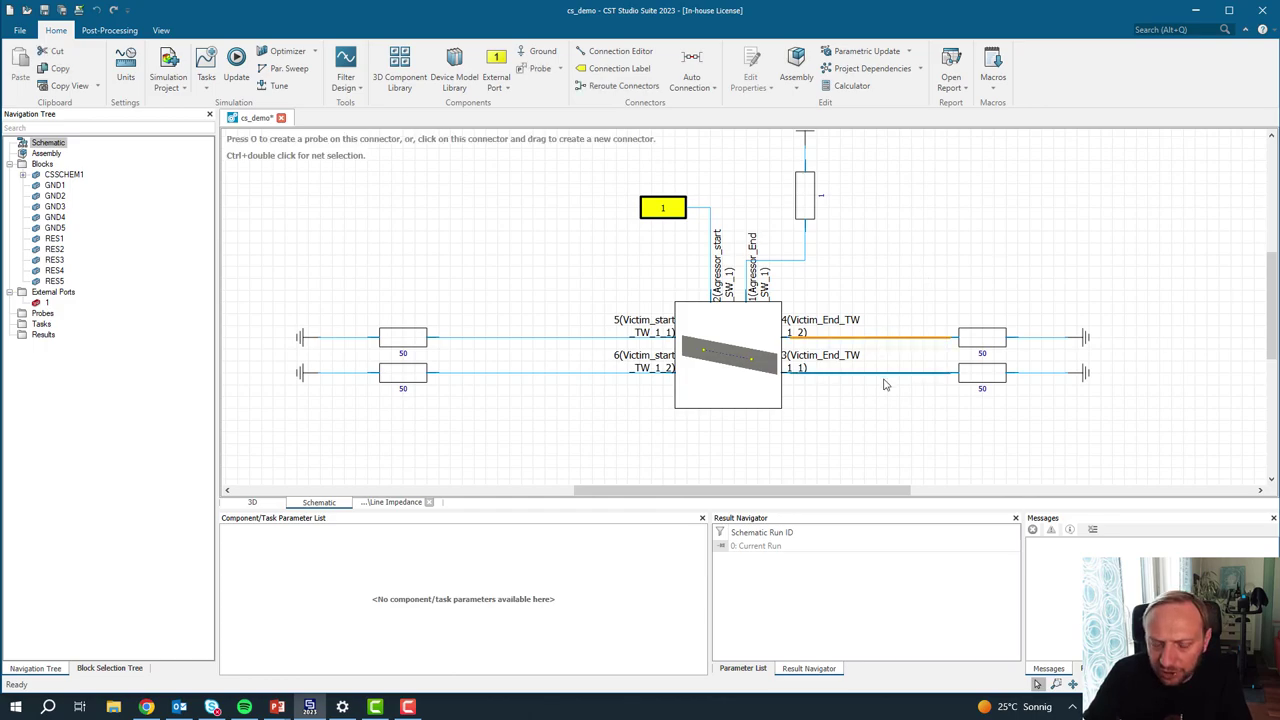
{"action": "left_click", "coordinate": [884, 376], "text": "ctrl"}
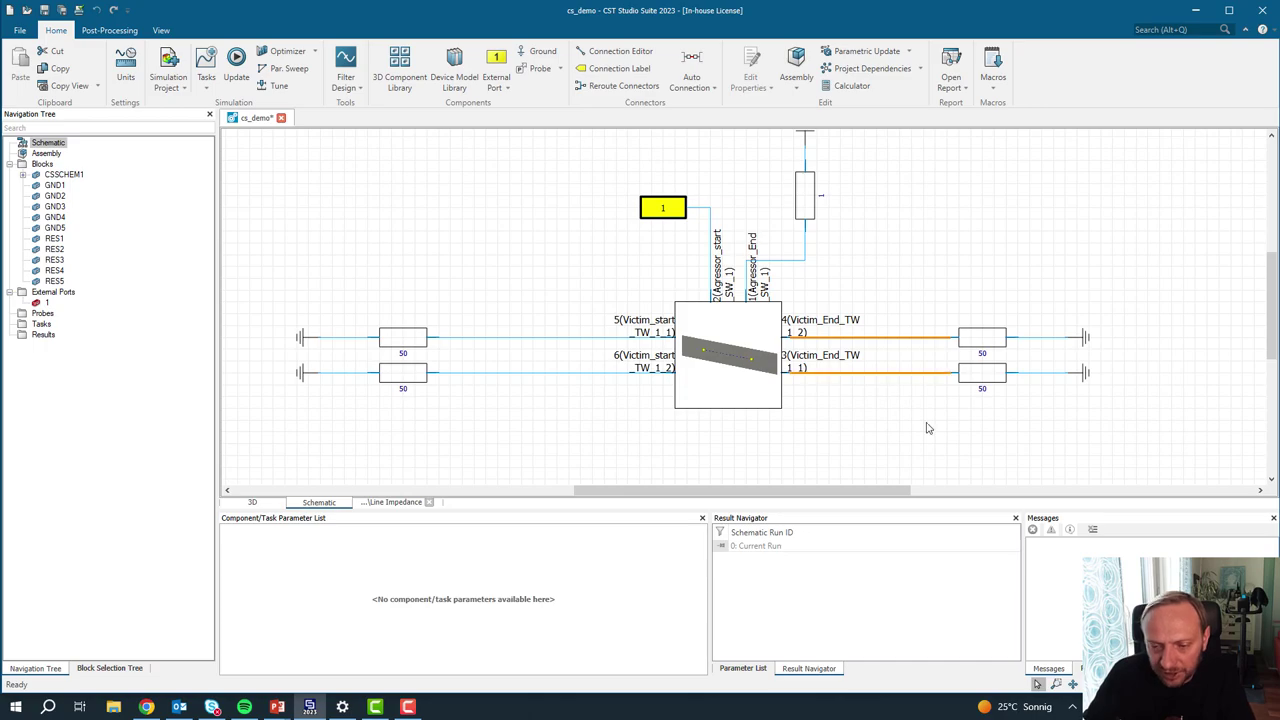
{"action": "left_click", "coordinate": [531, 76]}
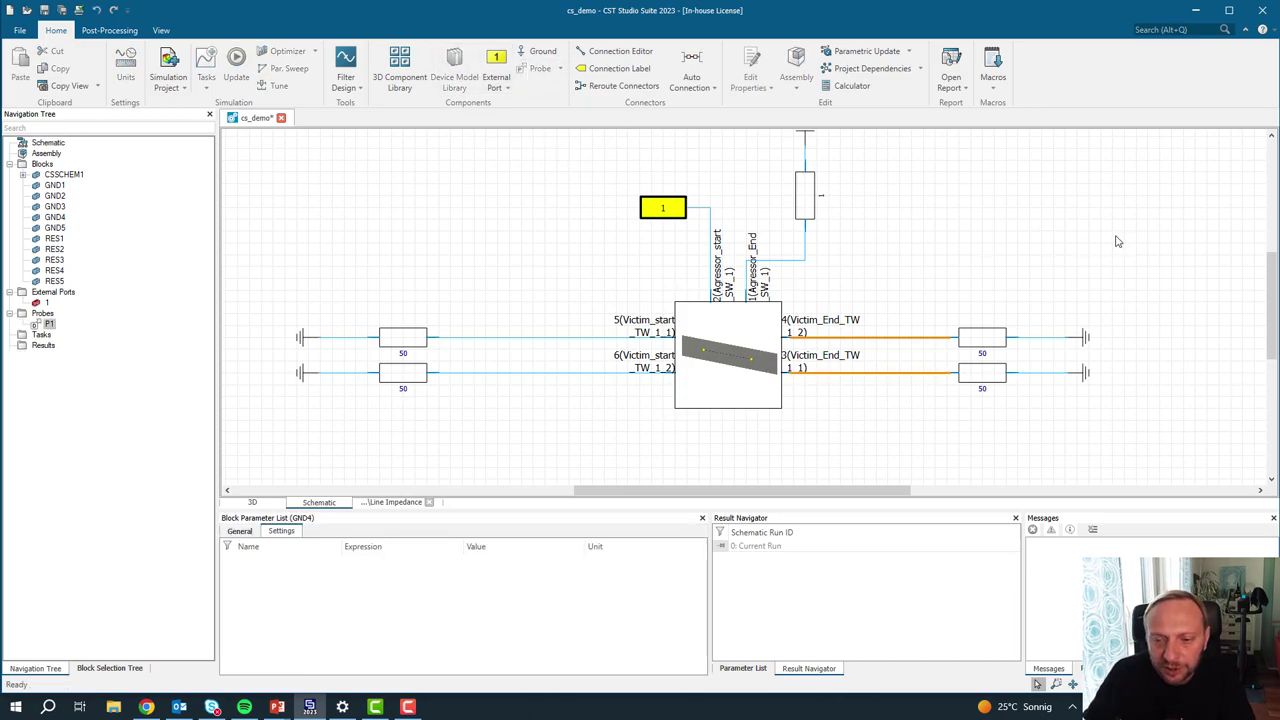
{"action": "left_click", "coordinate": [869, 357]}
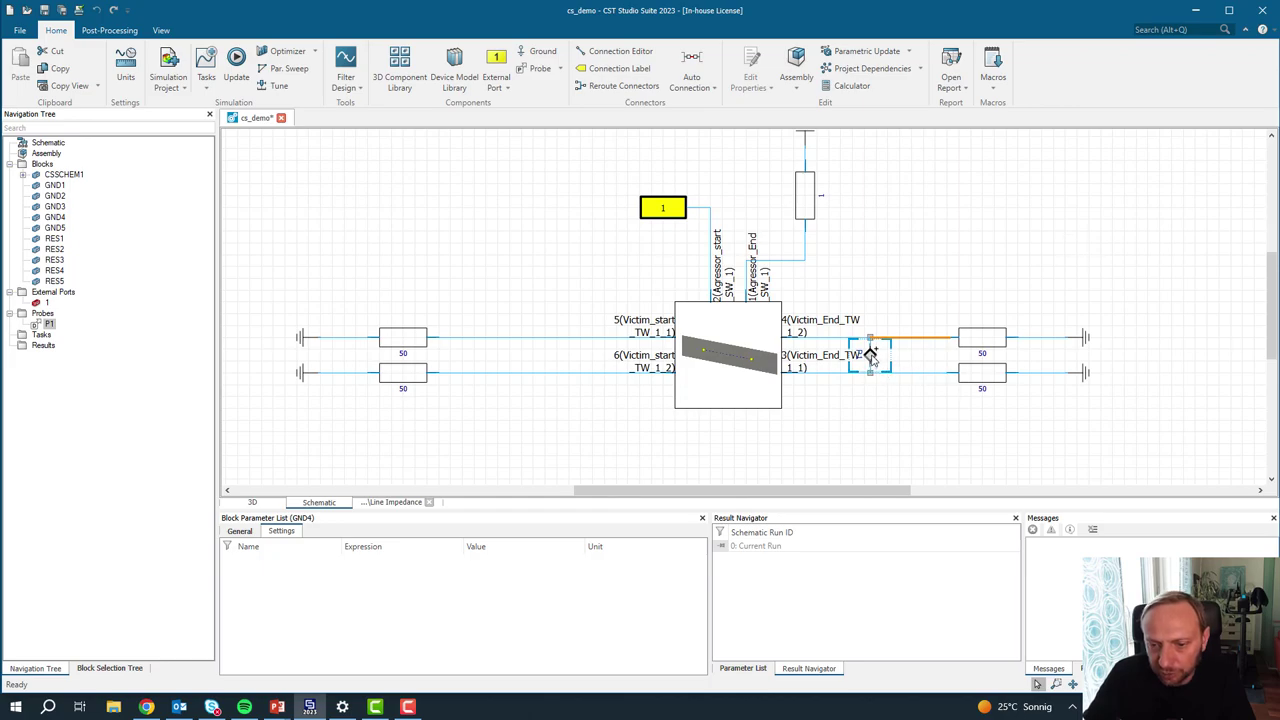
{"action": "left_click", "coordinate": [883, 413]}
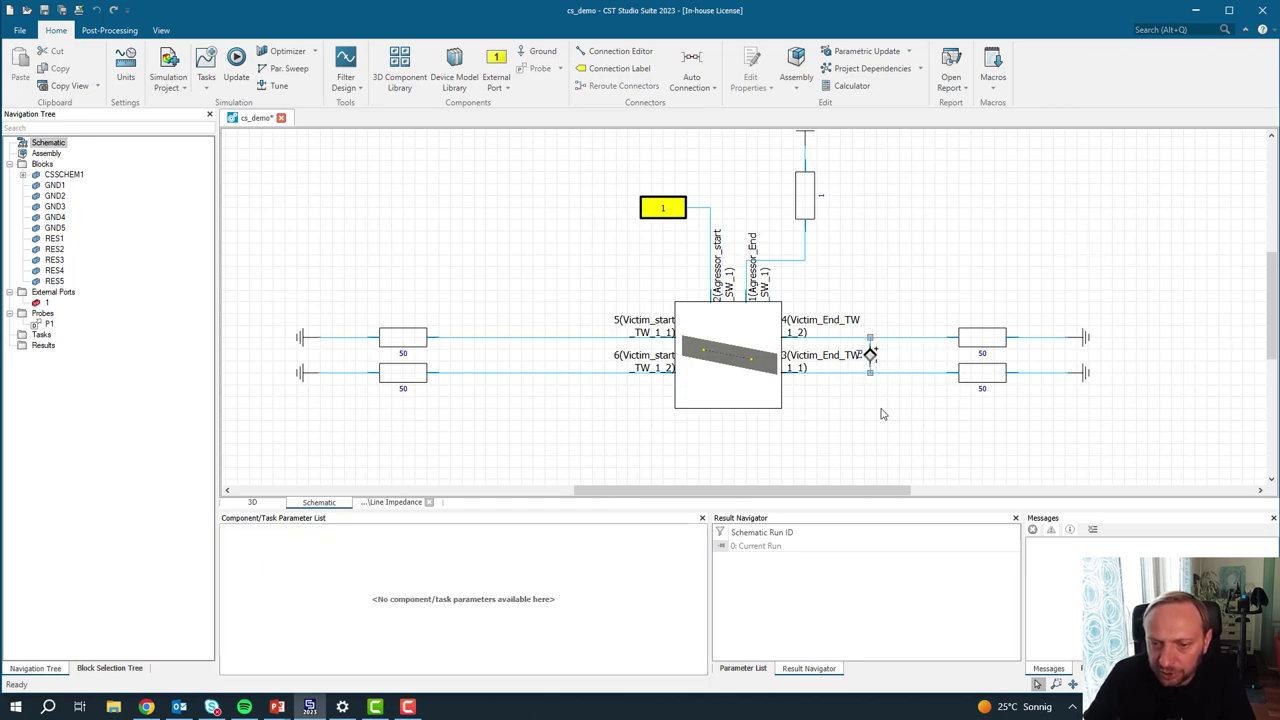
{"action": "left_click", "coordinate": [545, 339]}
{"action": "left_click", "coordinate": [561, 372], "text": "ctrl"}
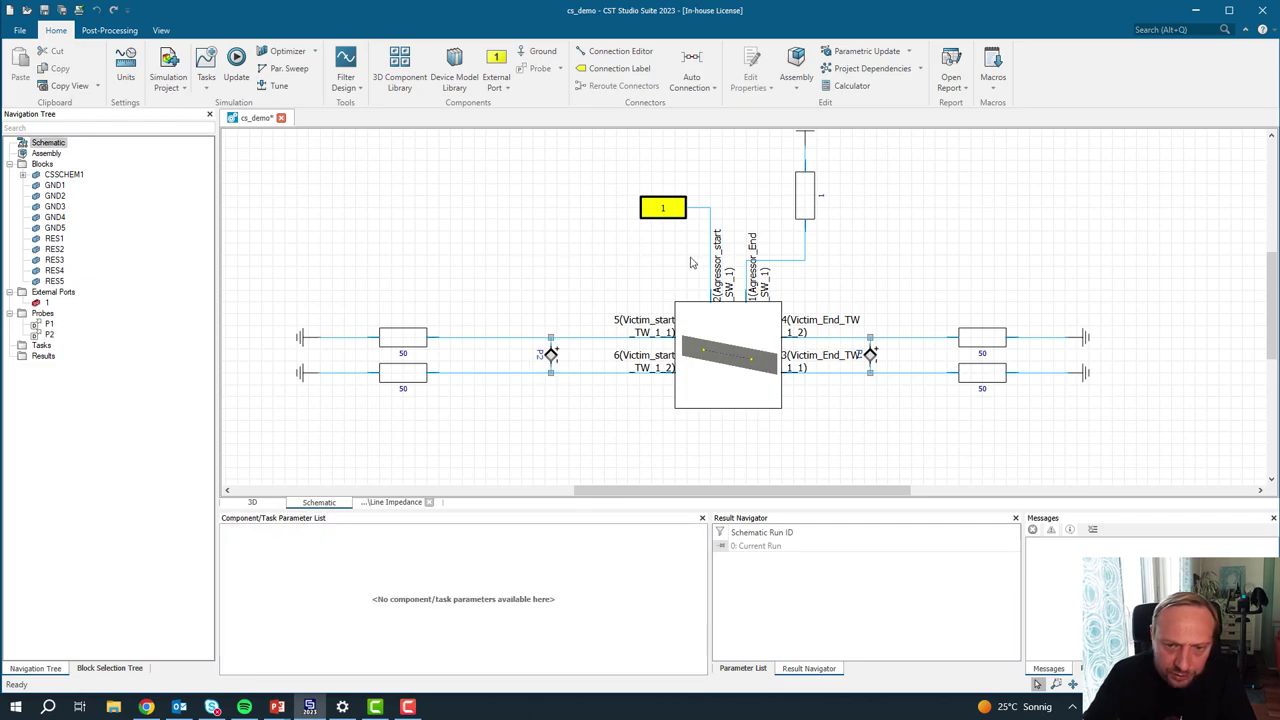
Step: Add a single probe on the Agressor_start connection and another on the Agressor_End connection
{"action": "key", "text": "o"}
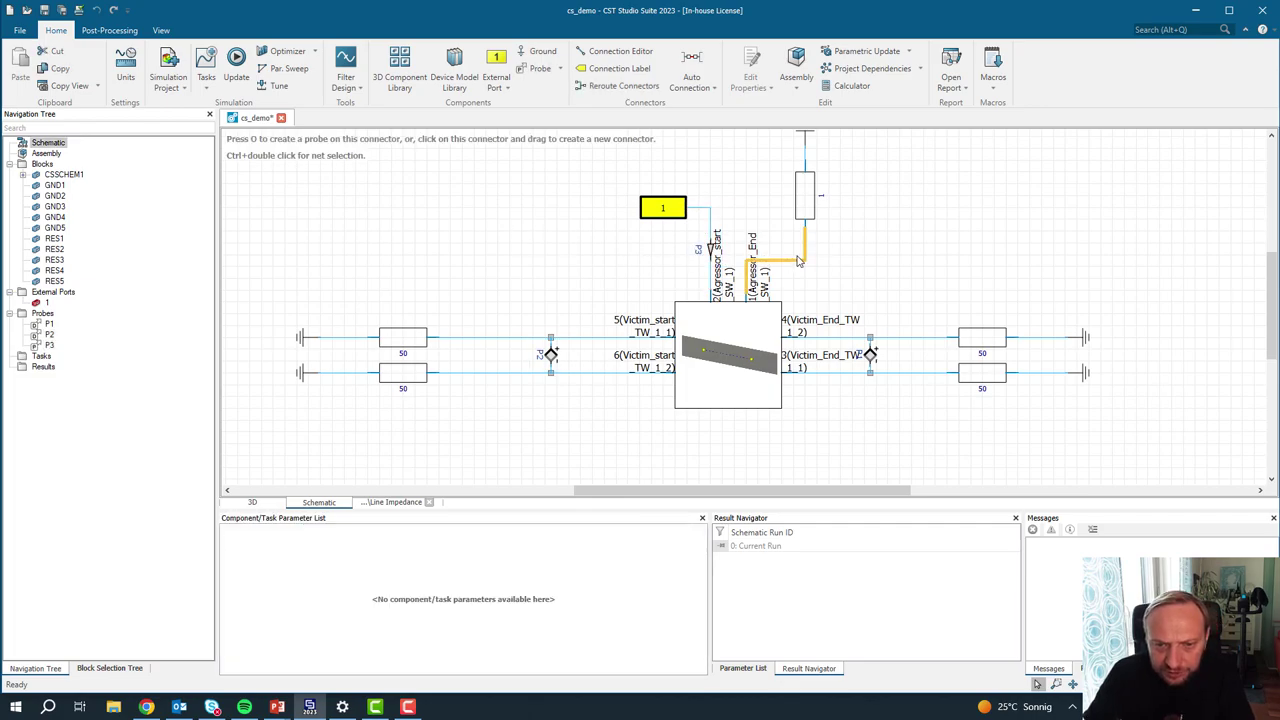
{"action": "key", "text": "o"}
{"action": "left_click", "coordinate": [888, 281]}
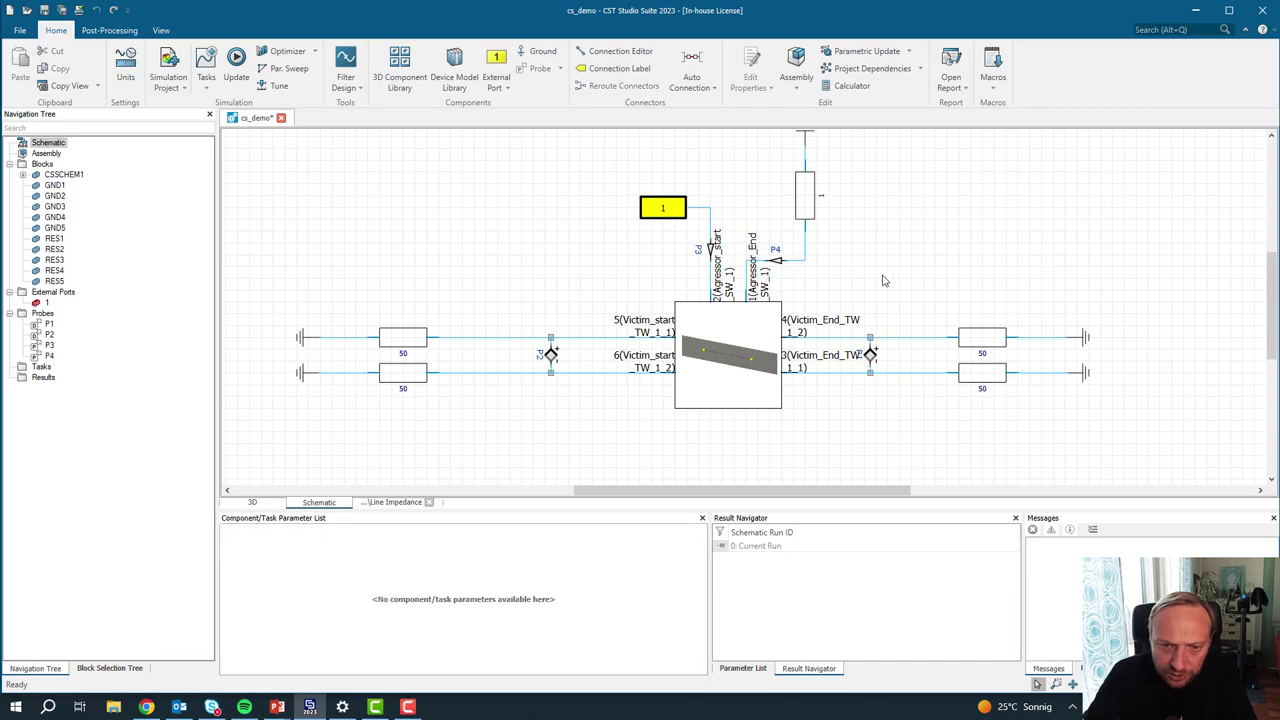
Step: Rename the differential probe at the victim's end as Crosstalk_End and the one at its start as Crosstalk_Start
{"action": "left_click", "coordinate": [50, 324]}
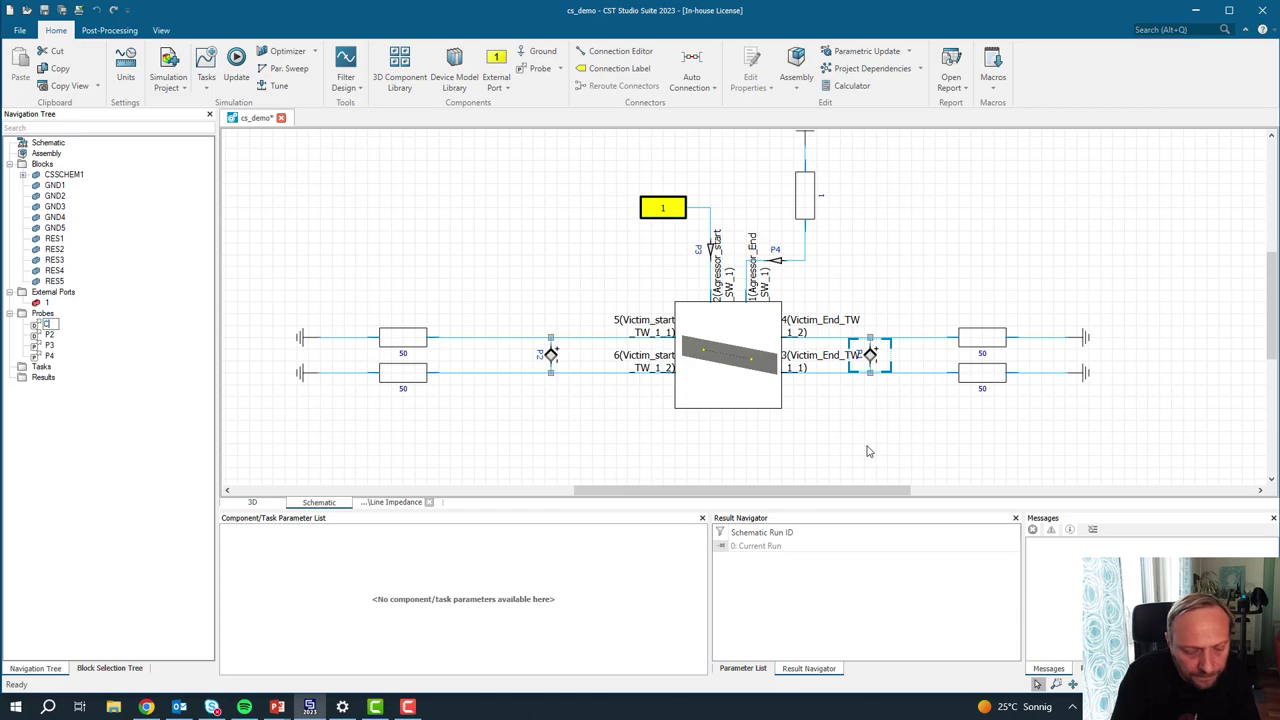
{"action": "type", "text": "Crosstalk_End"}
{"action": "key", "text": "Return"}
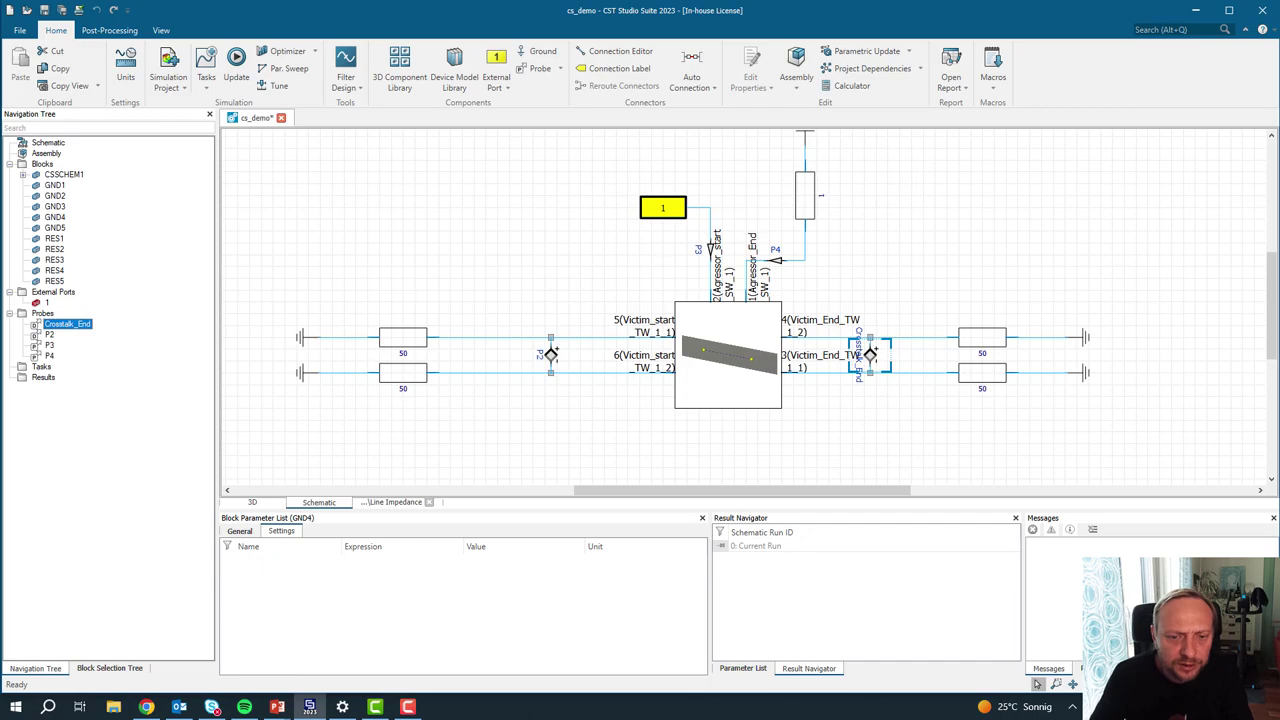
{"action": "left_click", "coordinate": [50, 335]}
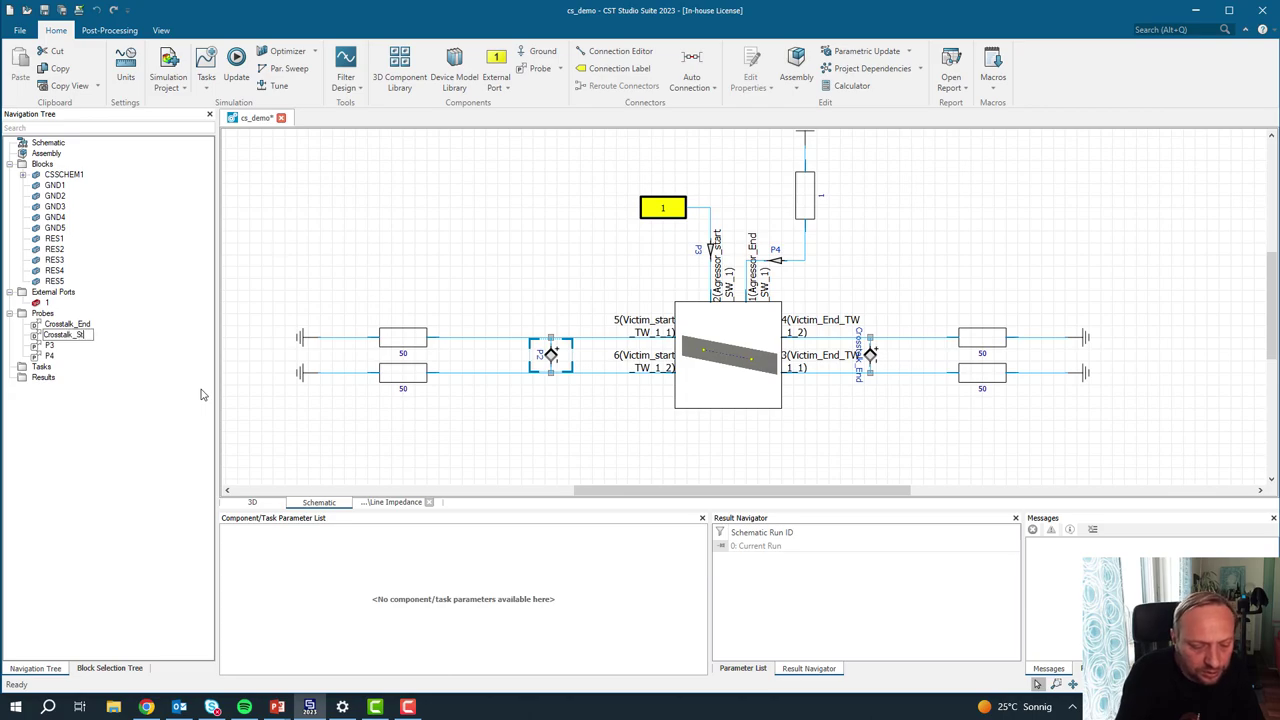
{"action": "key", "text": "Return"}
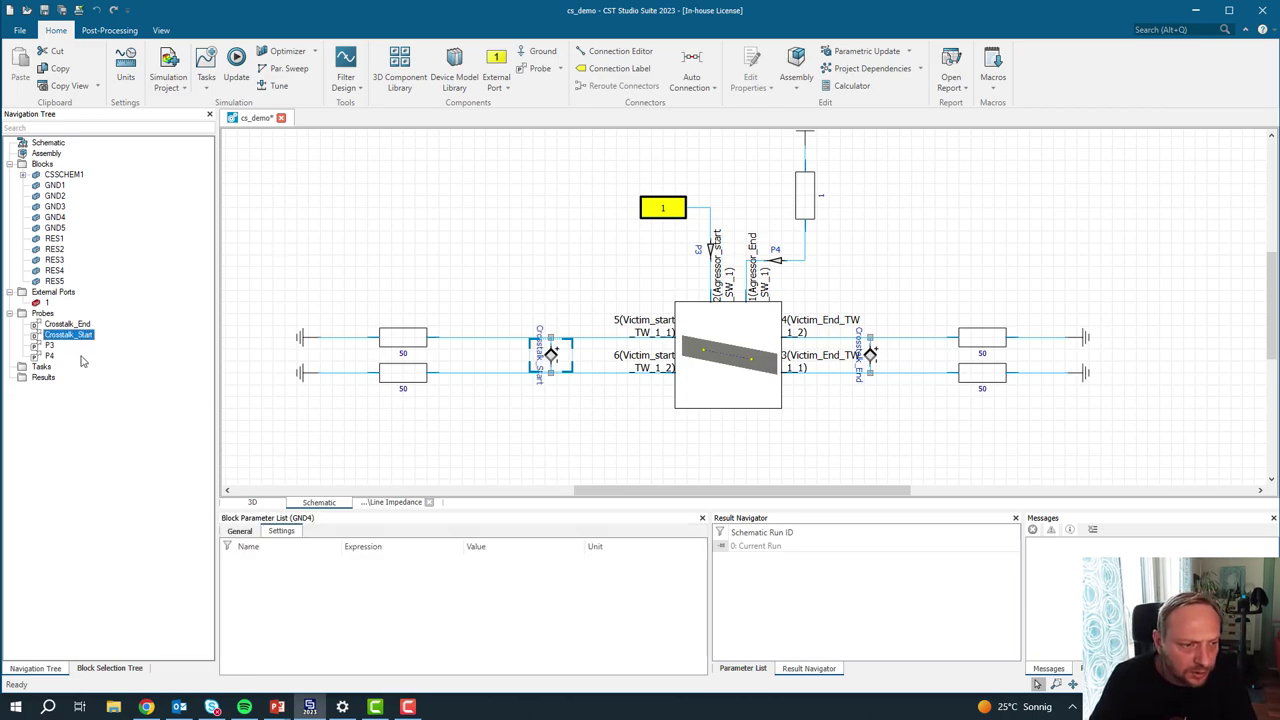
Step: Rename the probes on the aggressor's start and end connections as Agressor_Start and Agressor_End
{"action": "left_click", "coordinate": [48, 345]}
{"action": "key", "text": "F2"}
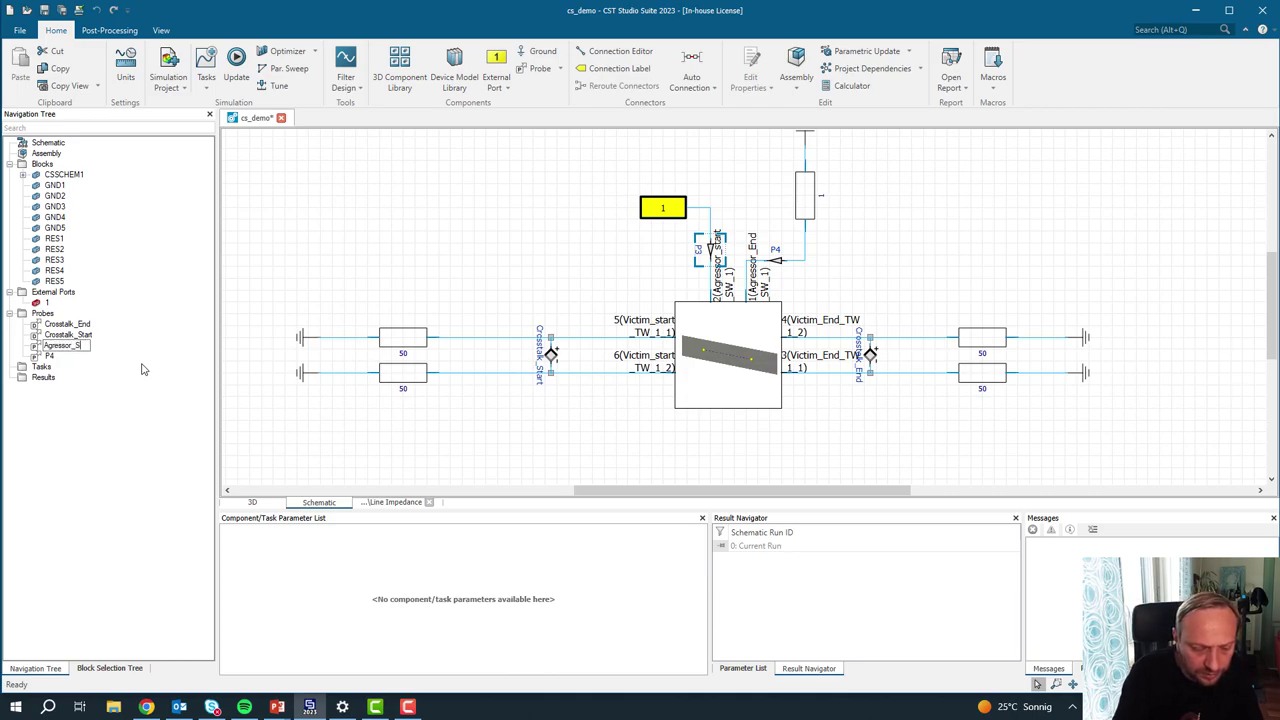
{"action": "type", "text": "Agressor_Start"}
{"action": "key", "text": "Return"}
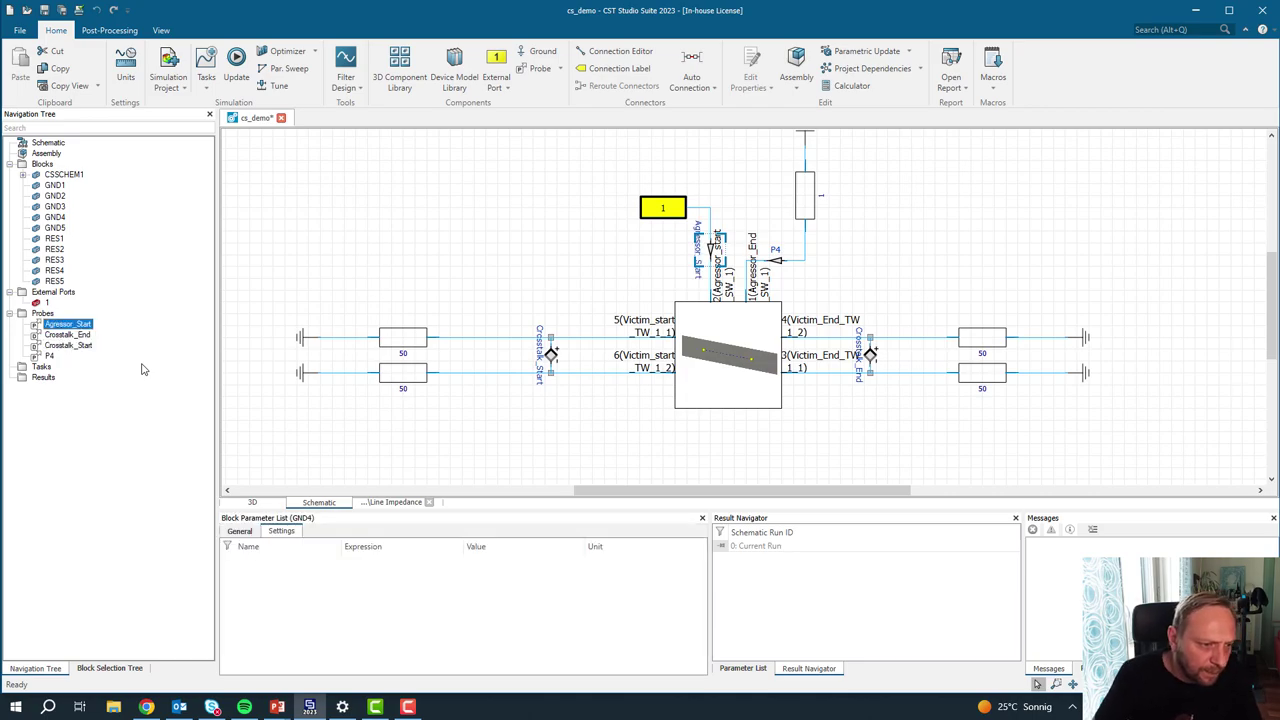
{"action": "left_click", "coordinate": [48, 357]}
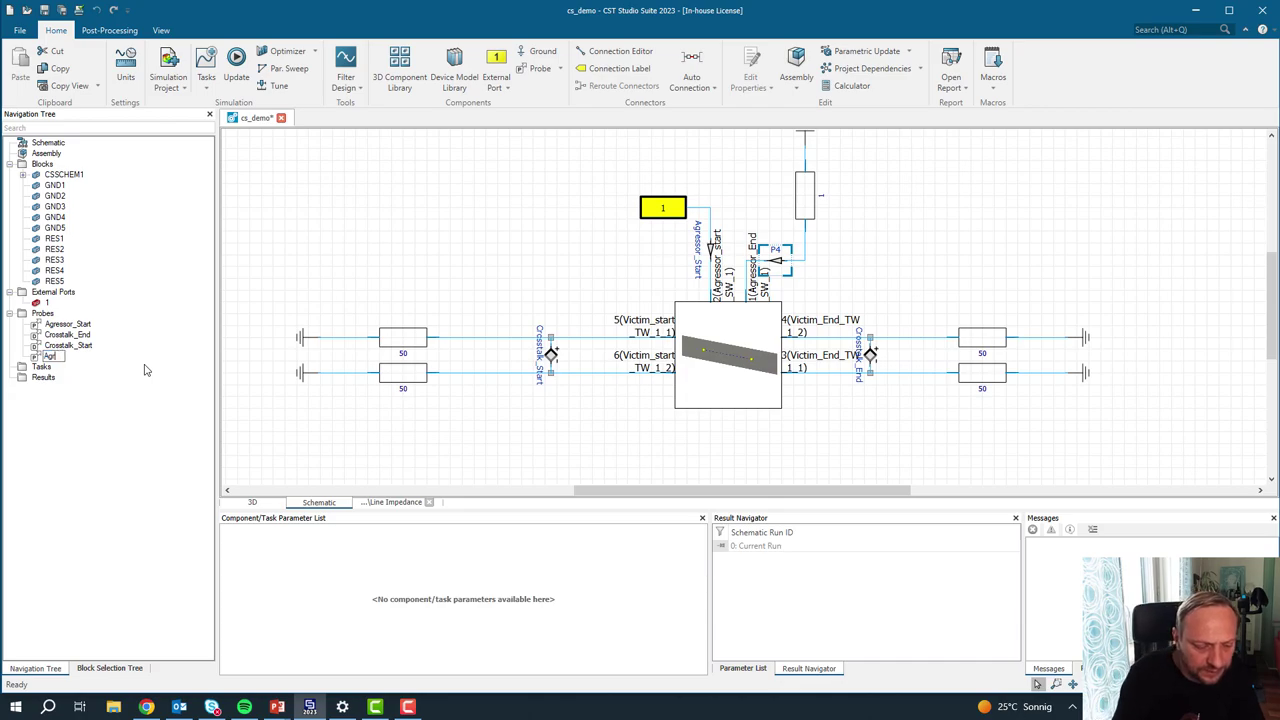
{"action": "type", "text": "Agressor_End"}
{"action": "key", "text": "Return"}
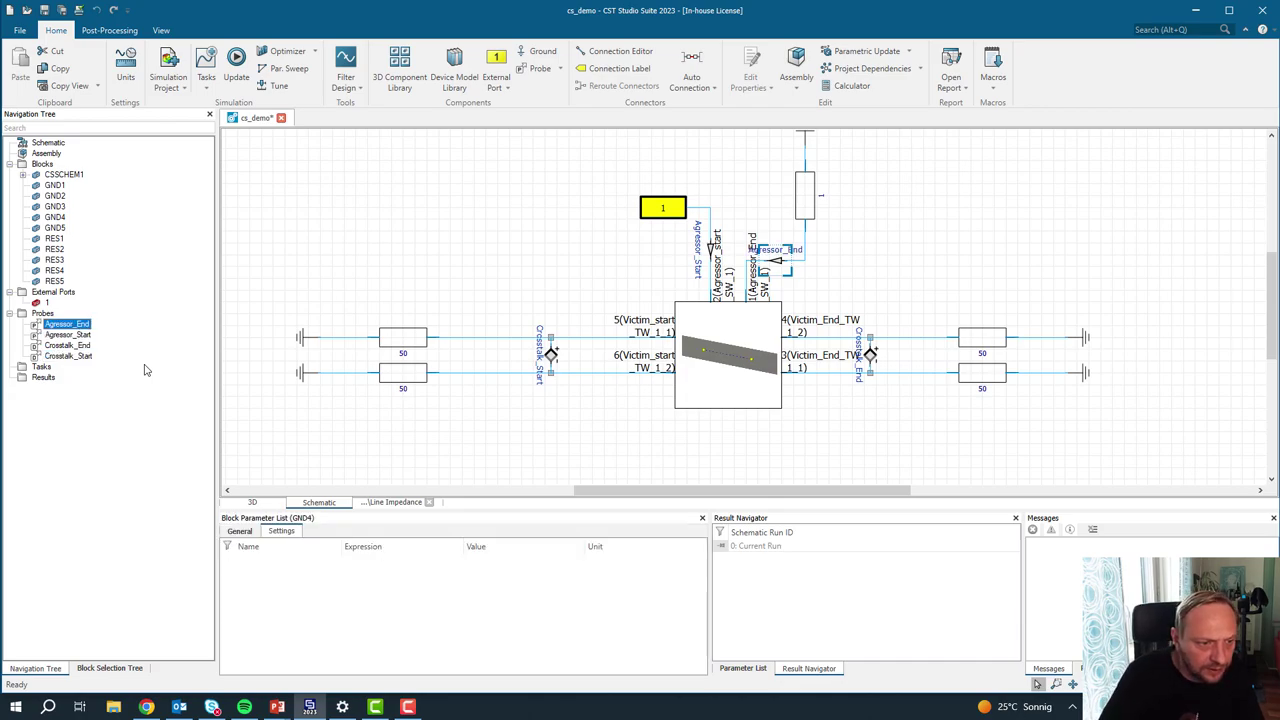
{"action": "left_click", "coordinate": [453, 351]}
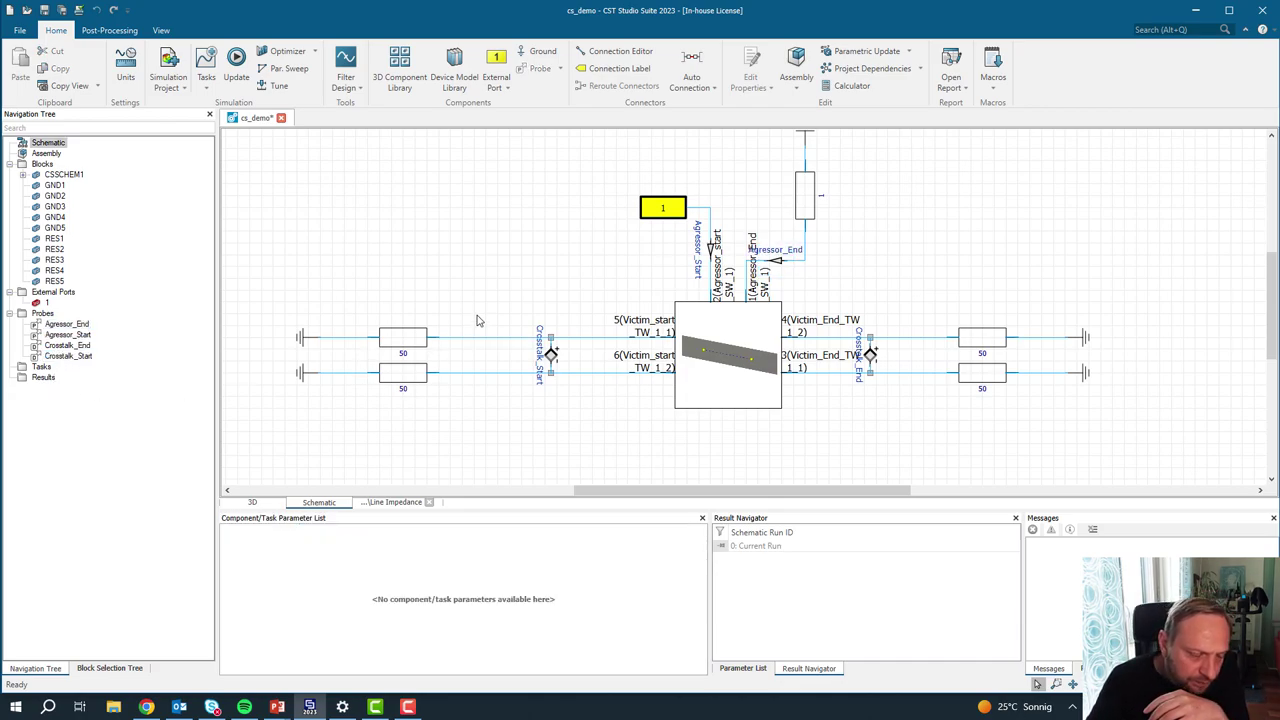
Step: Add a new circuit simulation task of type AC, Combine results
{"action": "left_click", "coordinate": [41, 367]}
{"action": "right_click", "coordinate": [42, 368]}
{"action": "left_click", "coordinate": [60, 392]}
{"action": "left_click", "coordinate": [626, 242]}
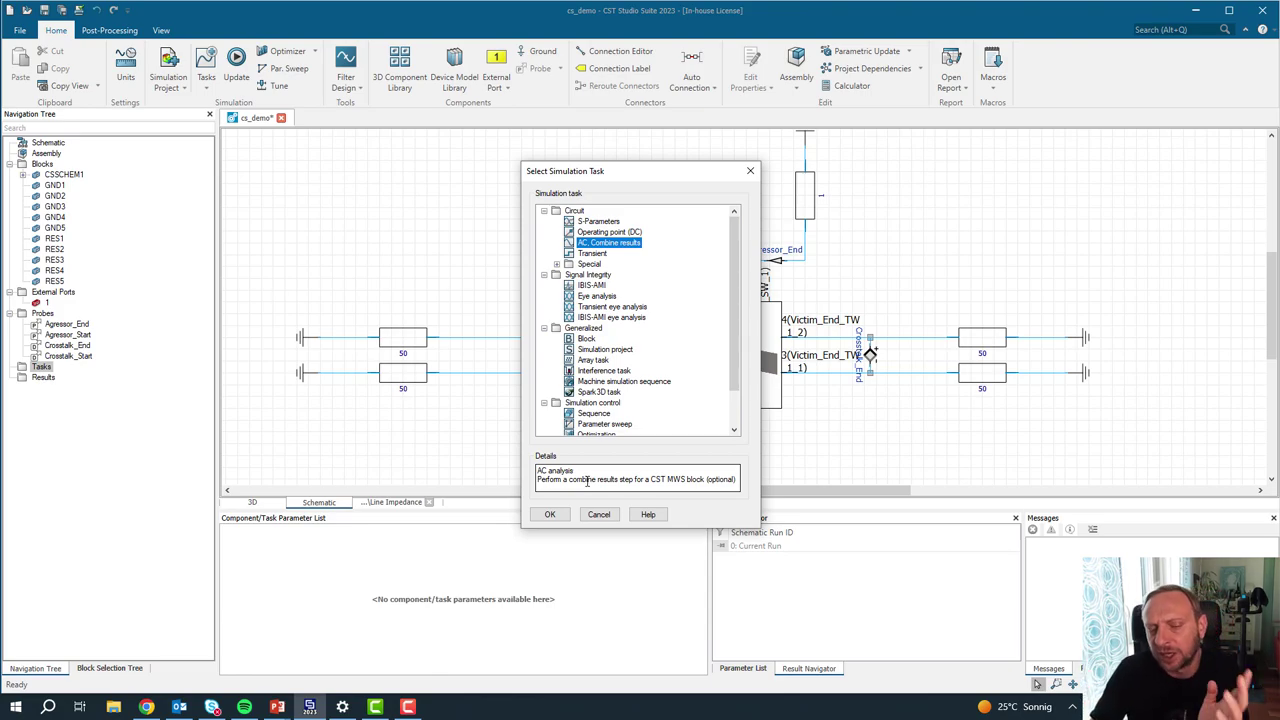
{"action": "left_click", "coordinate": [553, 515]}
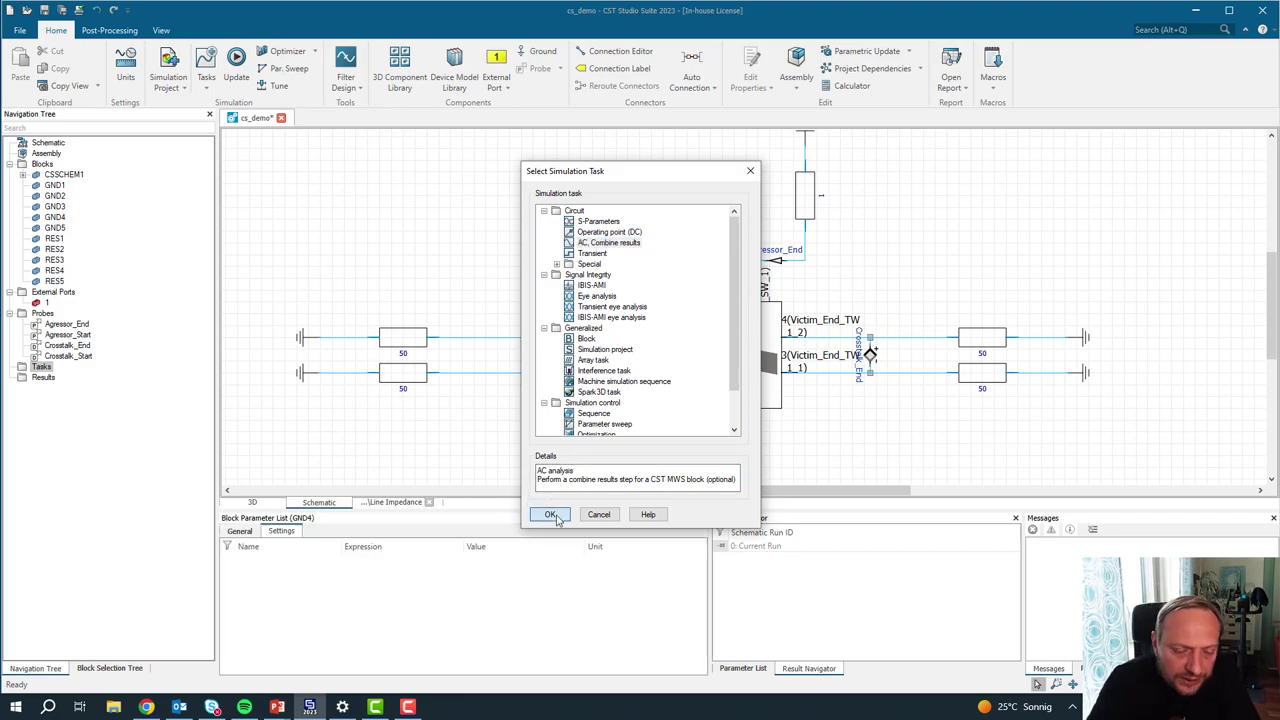
Step: Configure the AC task with Fmin 1e-6, Fmax 200, 5001 samples and a logarithmic sweep
{"action": "left_click_drag", "start_coordinate": [614, 510], "coordinate": [617, 459]}
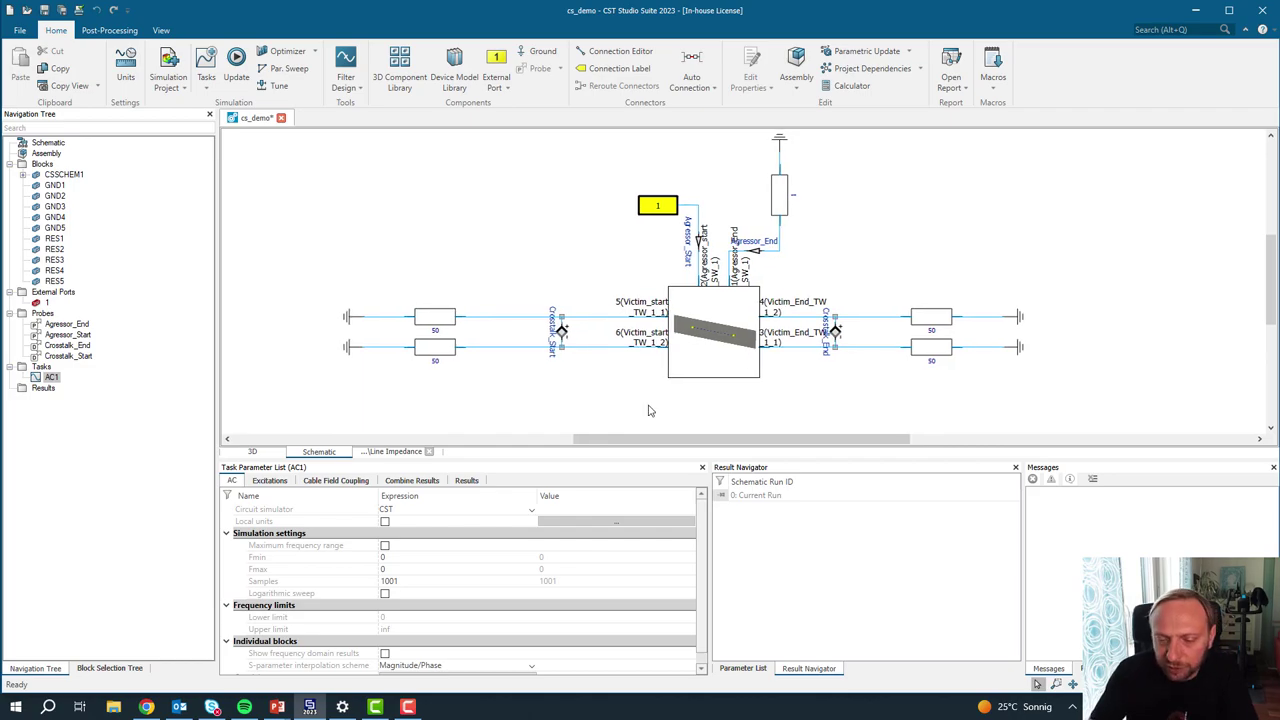
{"action": "left_click", "coordinate": [393, 562]}
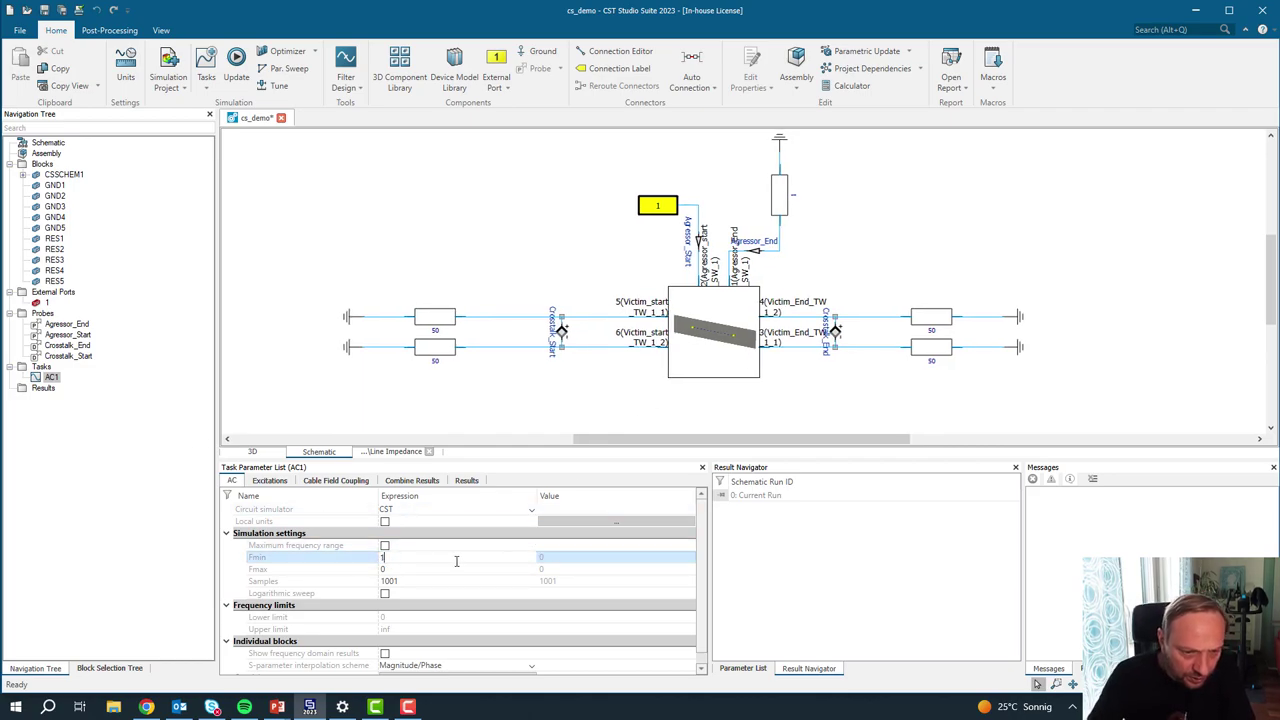
{"action": "type", "text": "1e-3"}
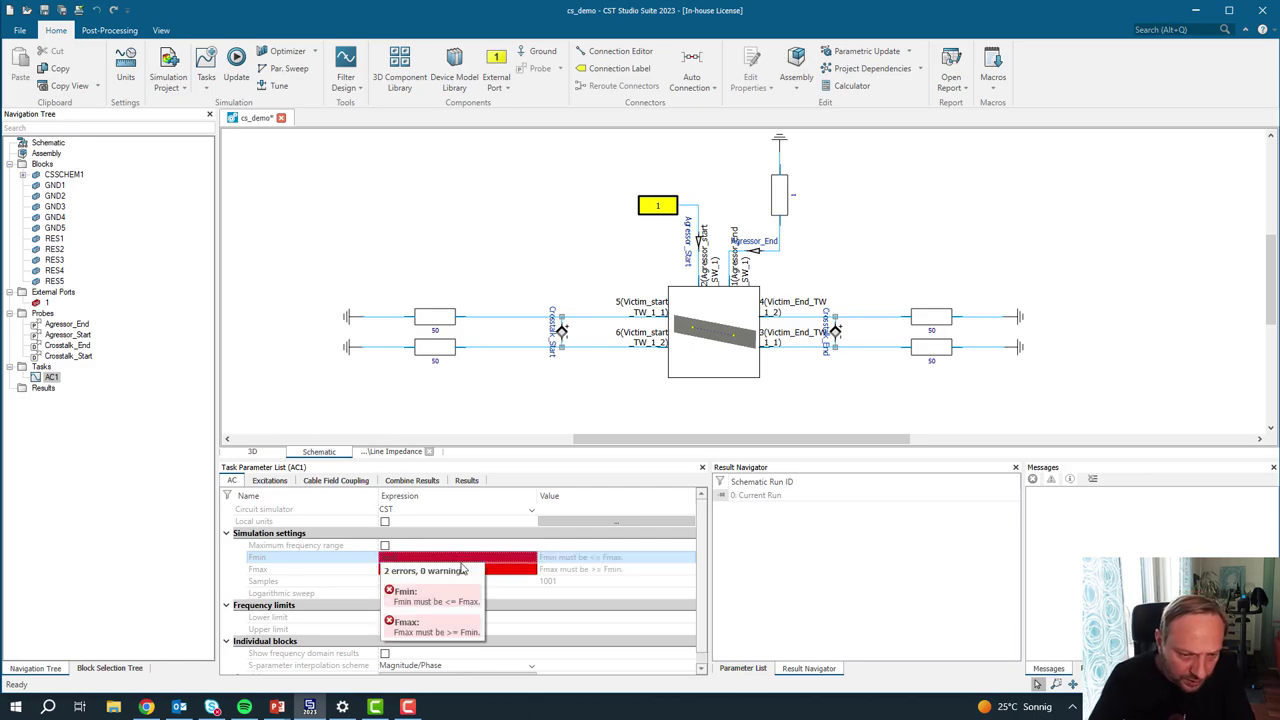
{"action": "left_click", "coordinate": [503, 572]}
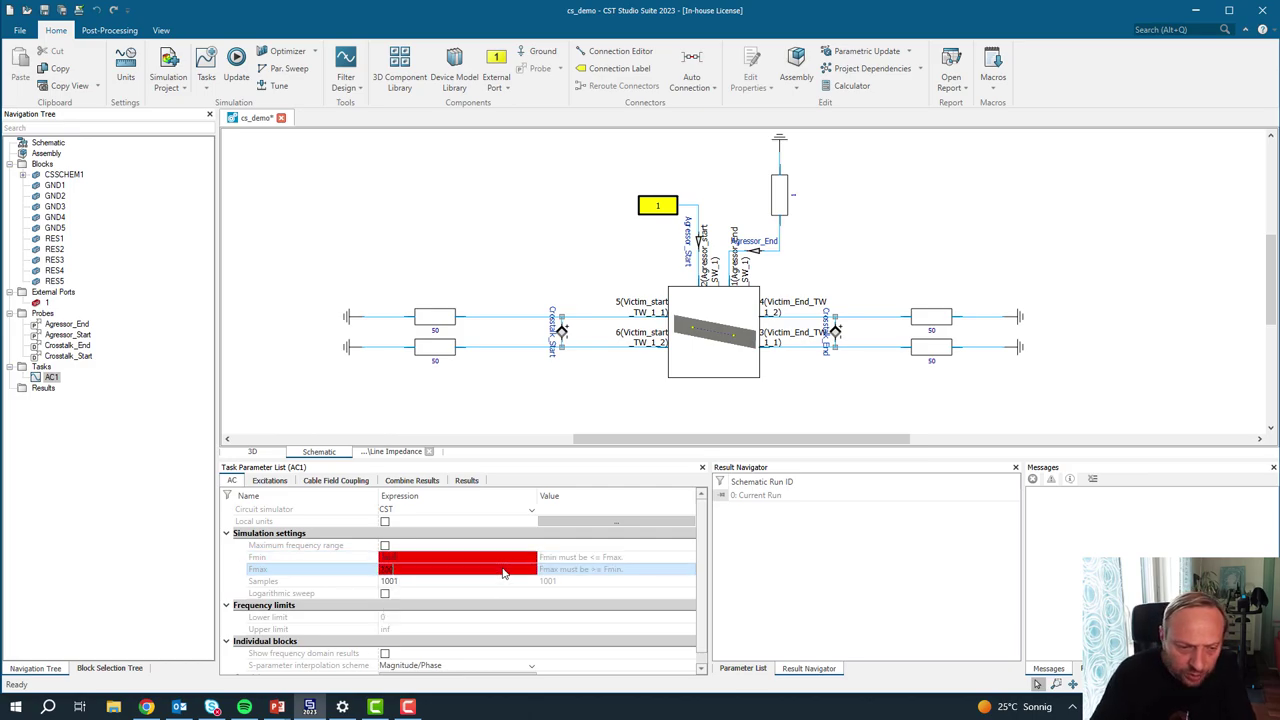
{"action": "type", "text": "200"}
{"action": "key", "text": "Return"}
{"action": "left_click", "coordinate": [390, 581]}
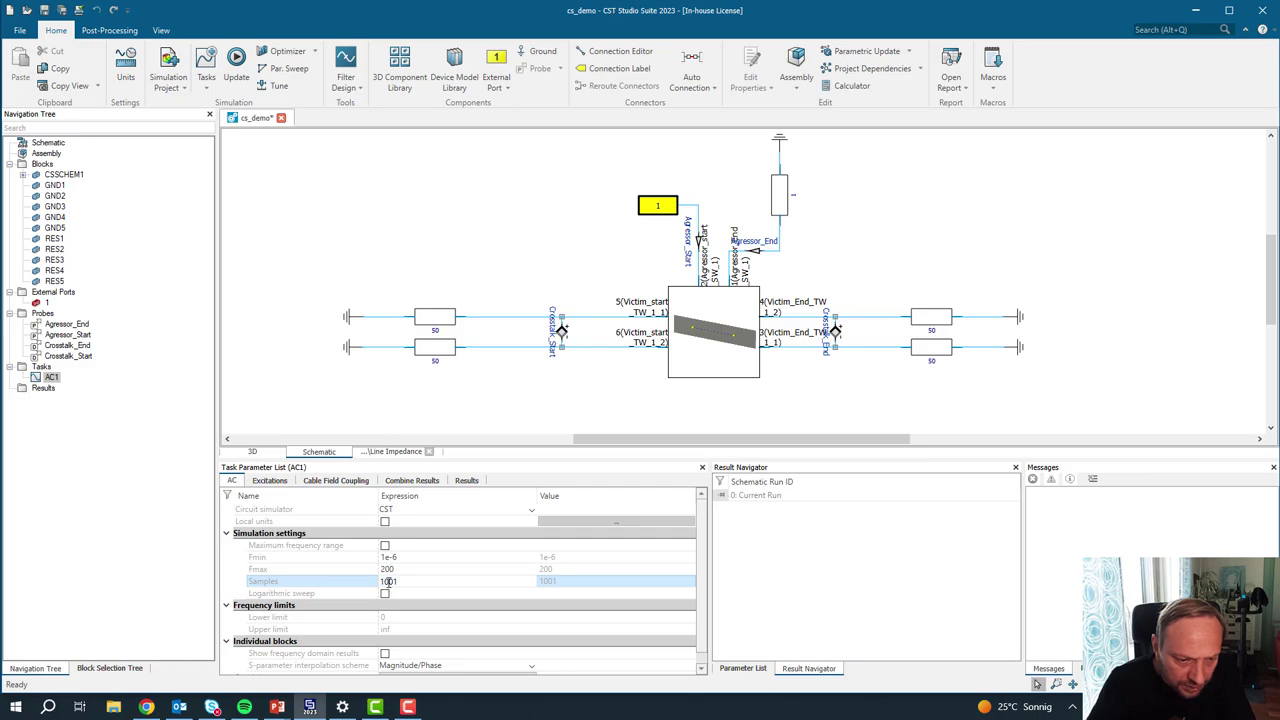
{"action": "type", "text": "5"}
{"action": "key", "text": "Return"}
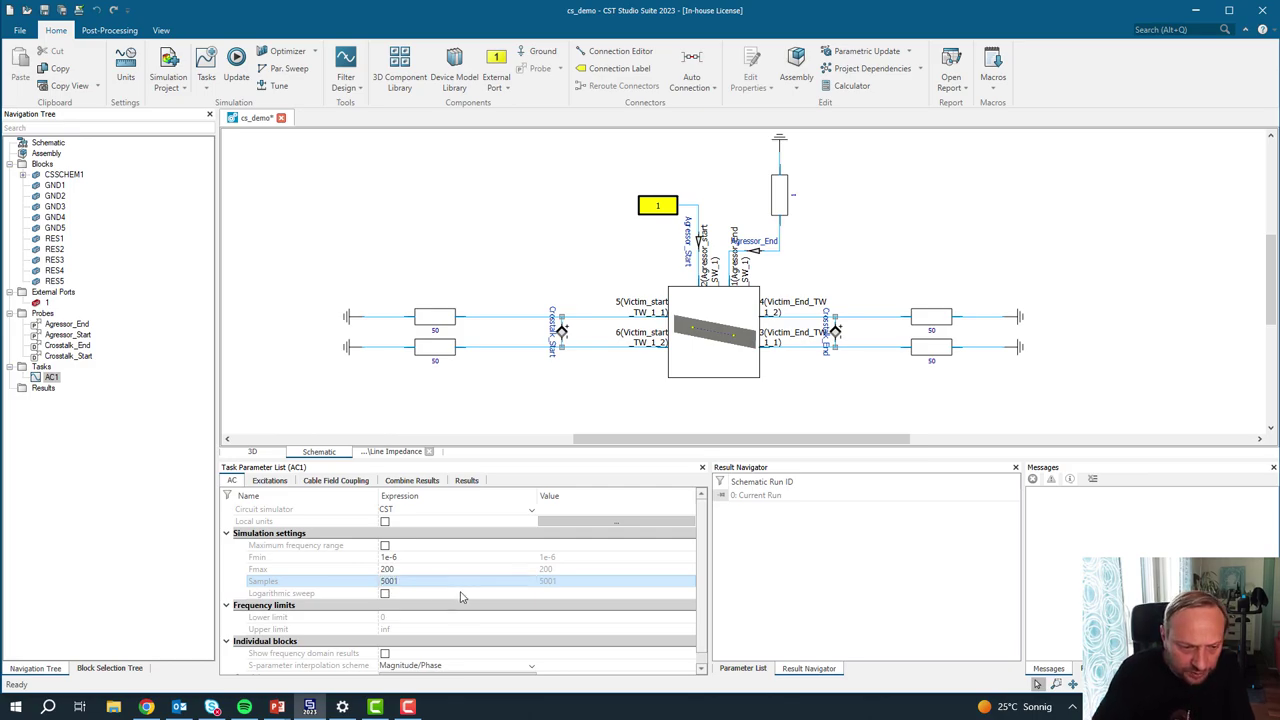
{"action": "left_click", "coordinate": [385, 594]}
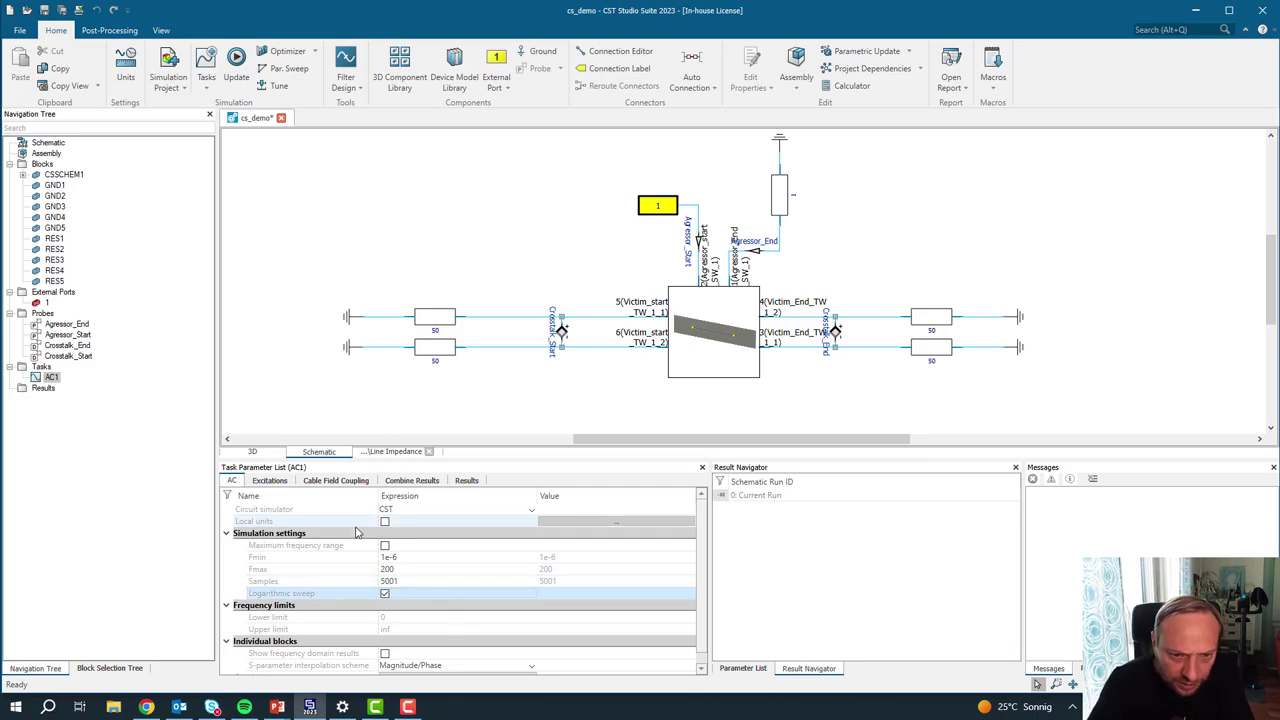
Step: Update the AC1 task and display its FD Voltages results
{"action": "right_click", "coordinate": [45, 377]}
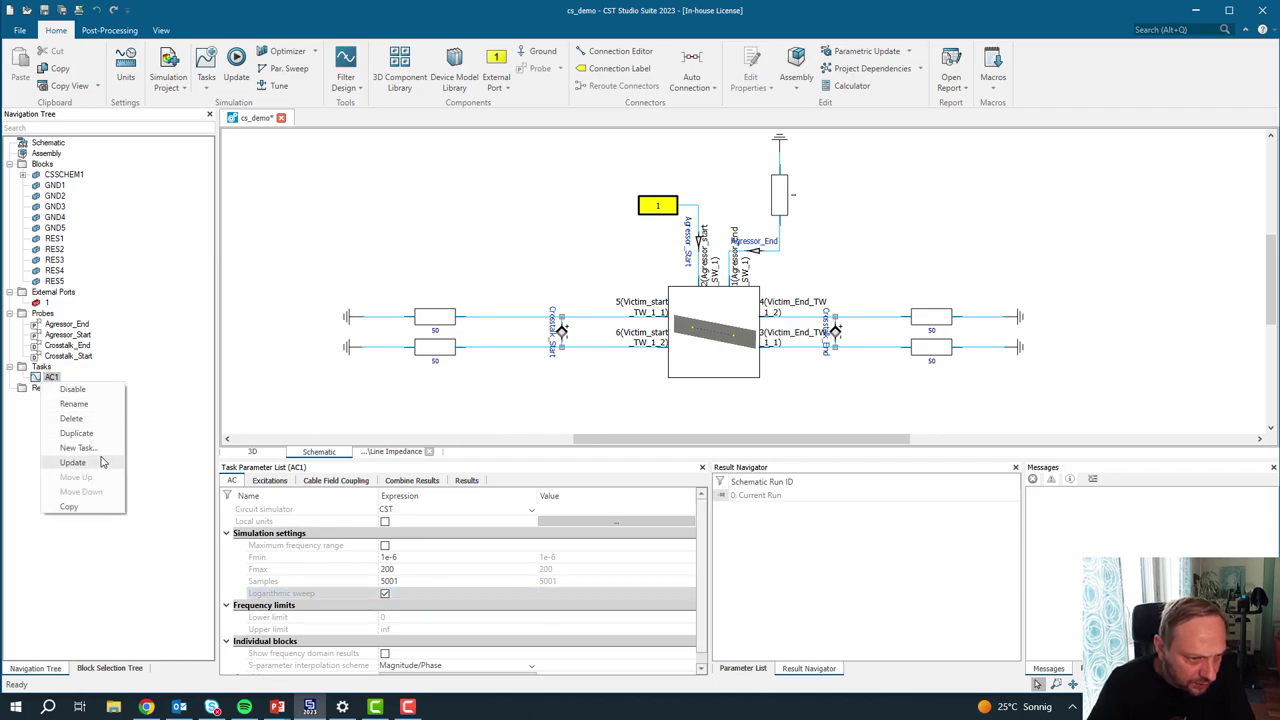
{"action": "left_click", "coordinate": [65, 449]}
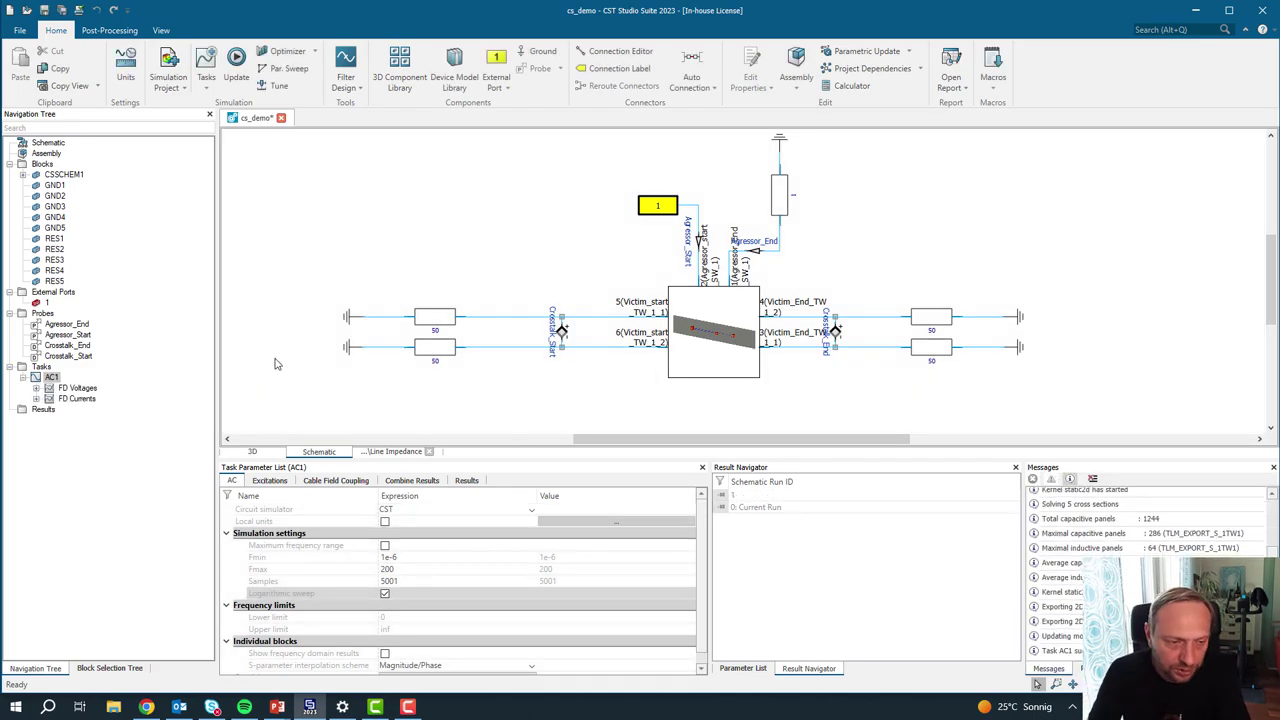
{"action": "left_click", "coordinate": [76, 388]}
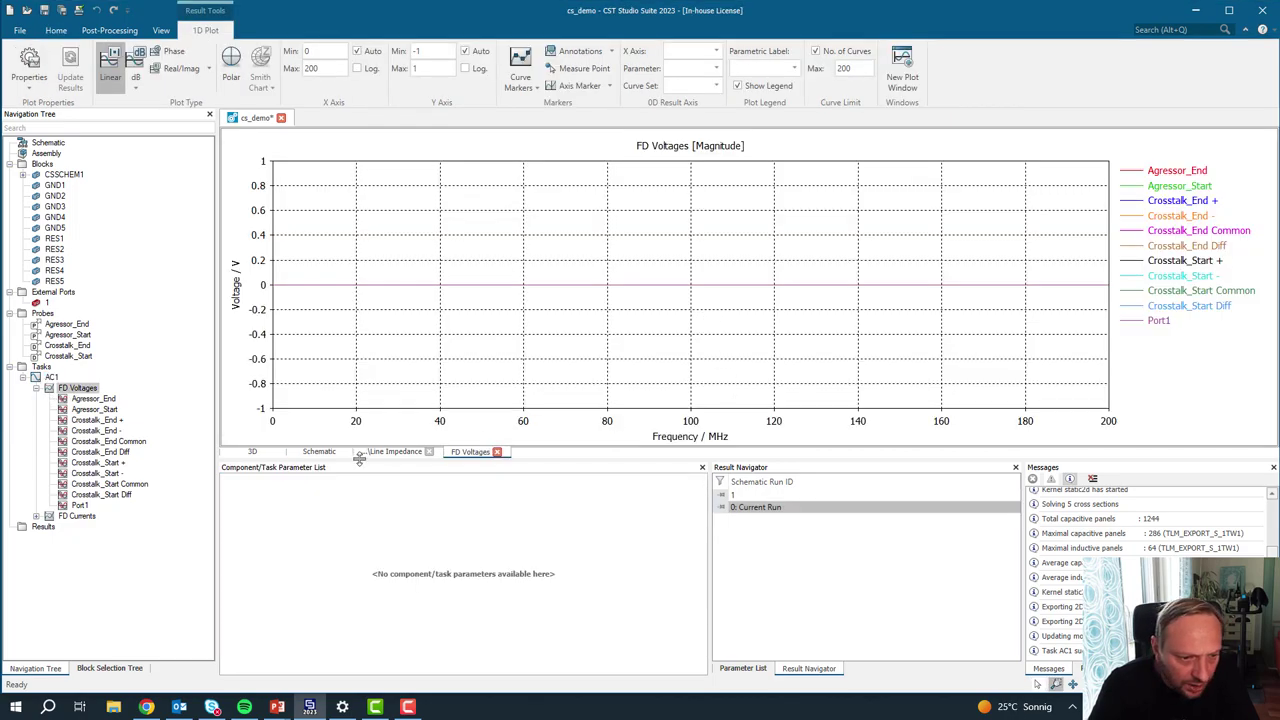
Step: Define a constant voltage excitation with magnitude 12 for port 1 in the AC1 task
{"action": "left_click", "coordinate": [51, 377]}
{"action": "left_click", "coordinate": [270, 481]}
{"action": "left_click", "coordinate": [375, 510]}
{"action": "left_click", "coordinate": [375, 510]}
{"action": "left_click", "coordinate": [375, 522]}
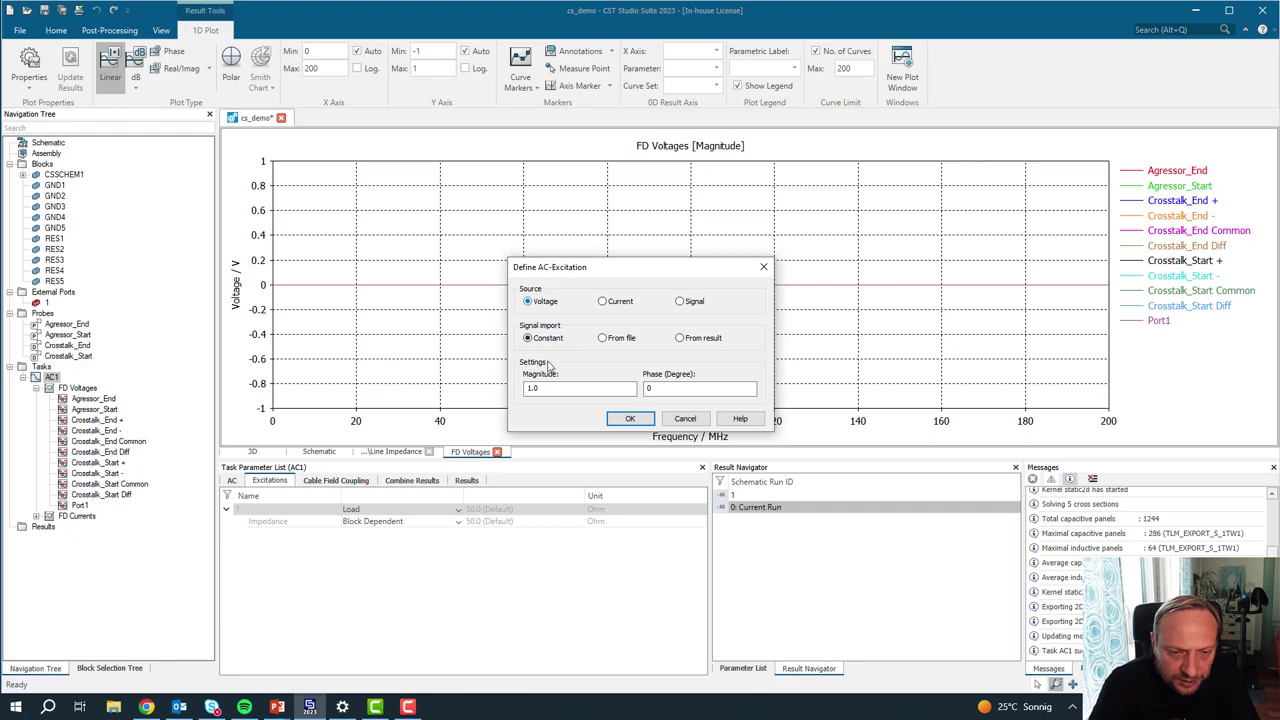
{"action": "left_click_drag", "start_coordinate": [552, 388], "coordinate": [522, 392]}
{"action": "type", "text": "12"}
{"action": "left_click", "coordinate": [630, 418]}
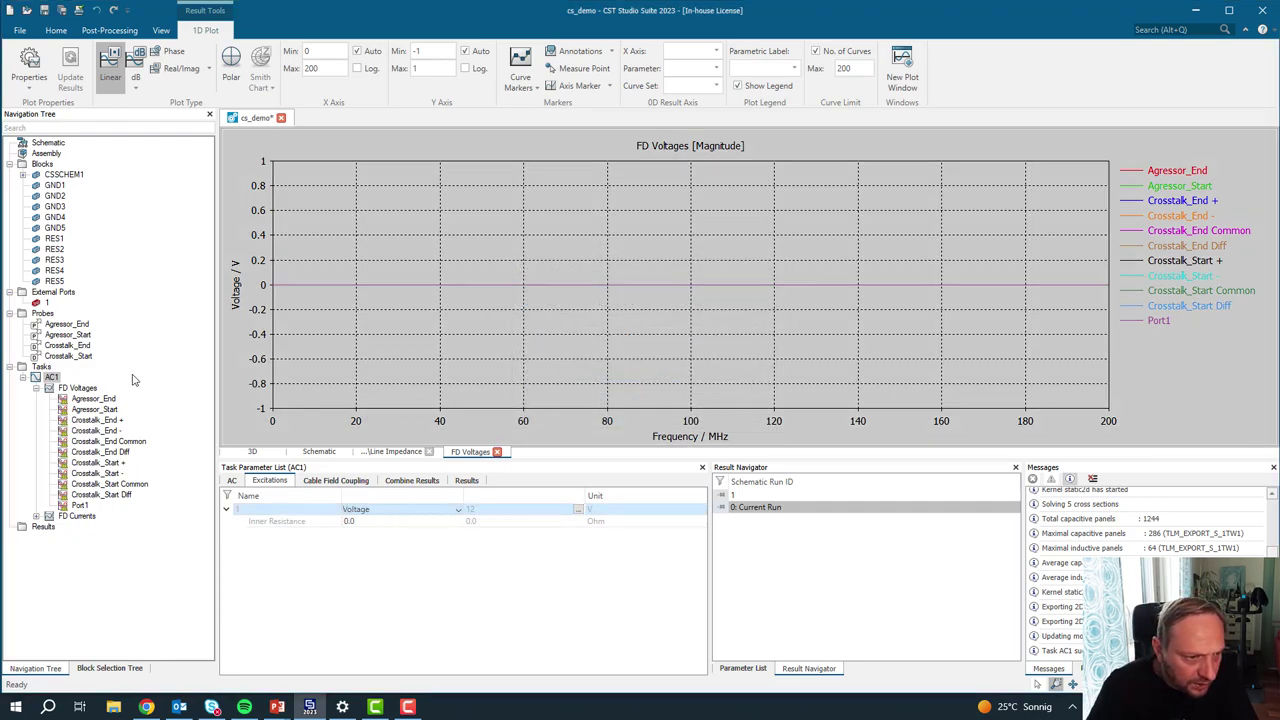
Step: Rename the AC task as AC1_symmetric and update it
{"action": "left_click", "coordinate": [56, 379]}
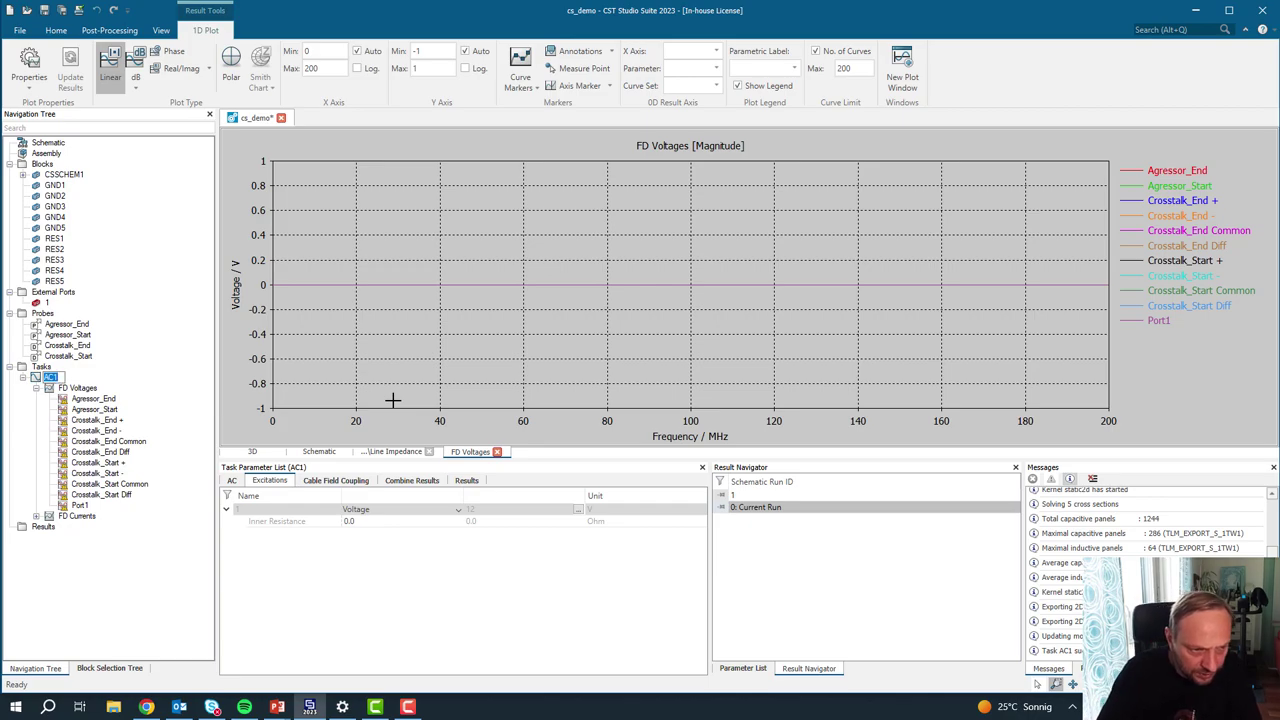
{"action": "type", "text": "_"}
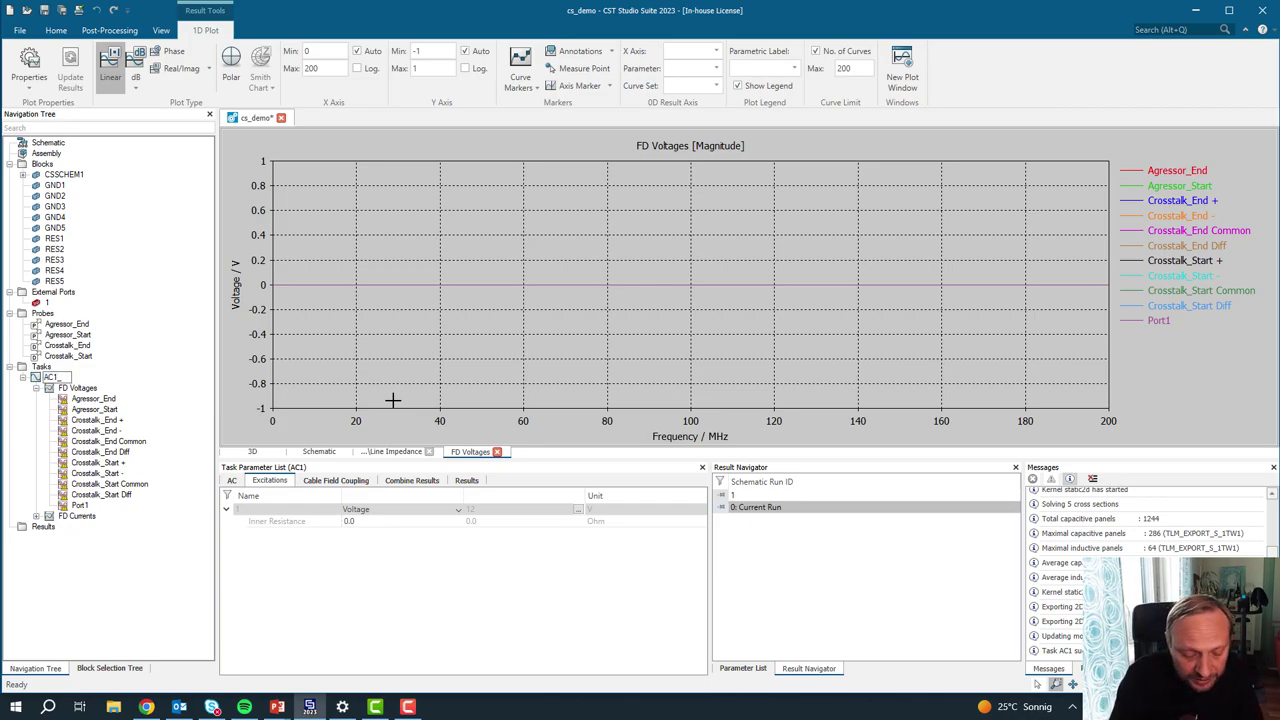
{"action": "type", "text": "symme"}
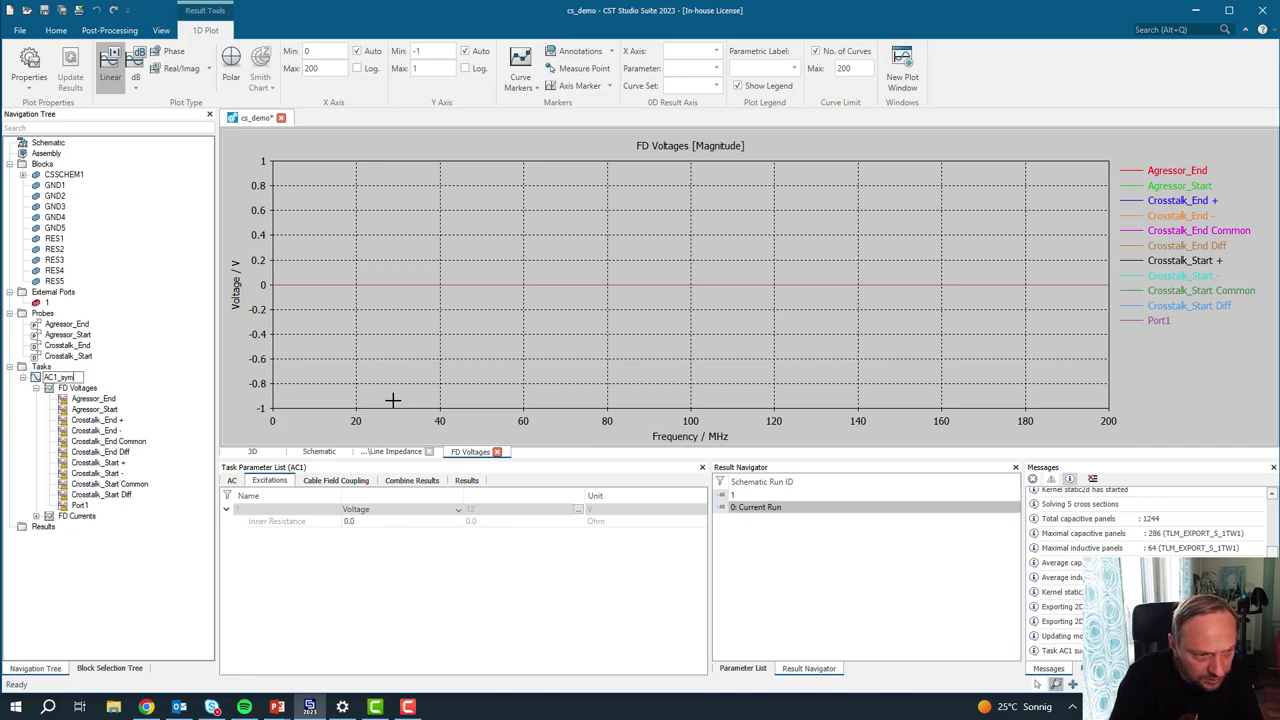
{"action": "type", "text": "tric"}
{"action": "key", "text": "Return"}
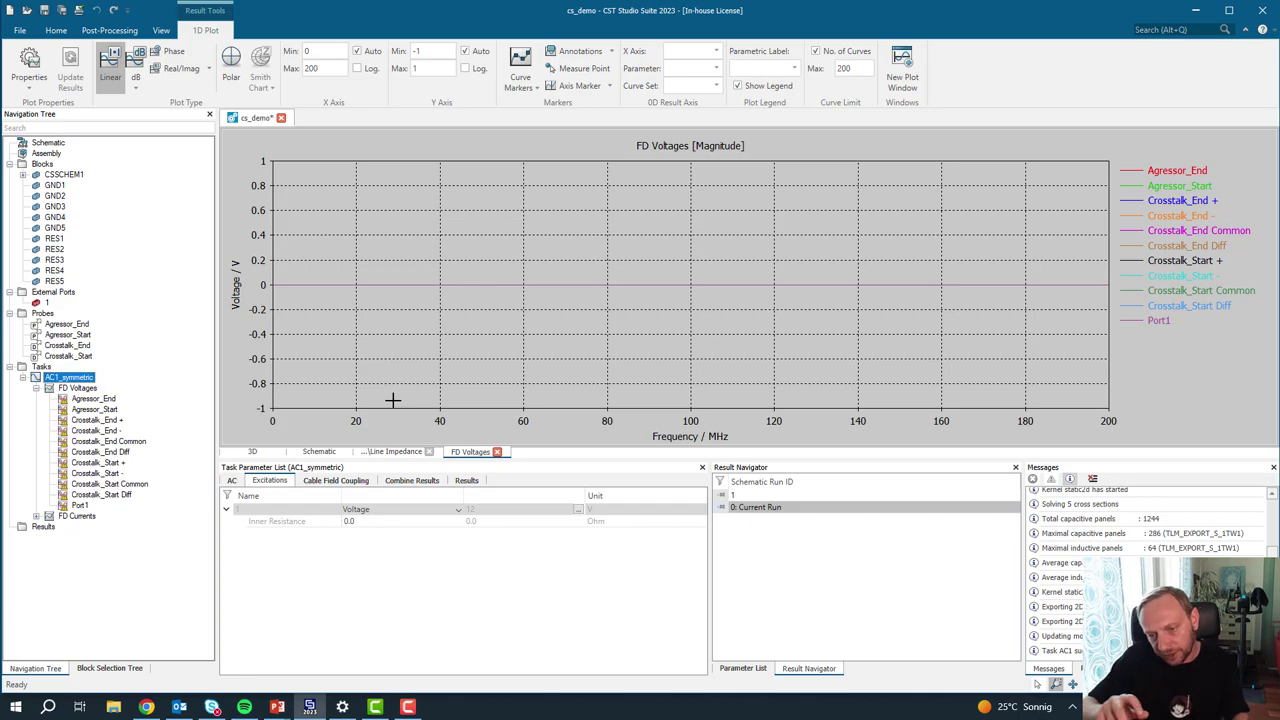
{"action": "right_click", "coordinate": [88, 385]}
{"action": "left_click", "coordinate": [90, 460]}
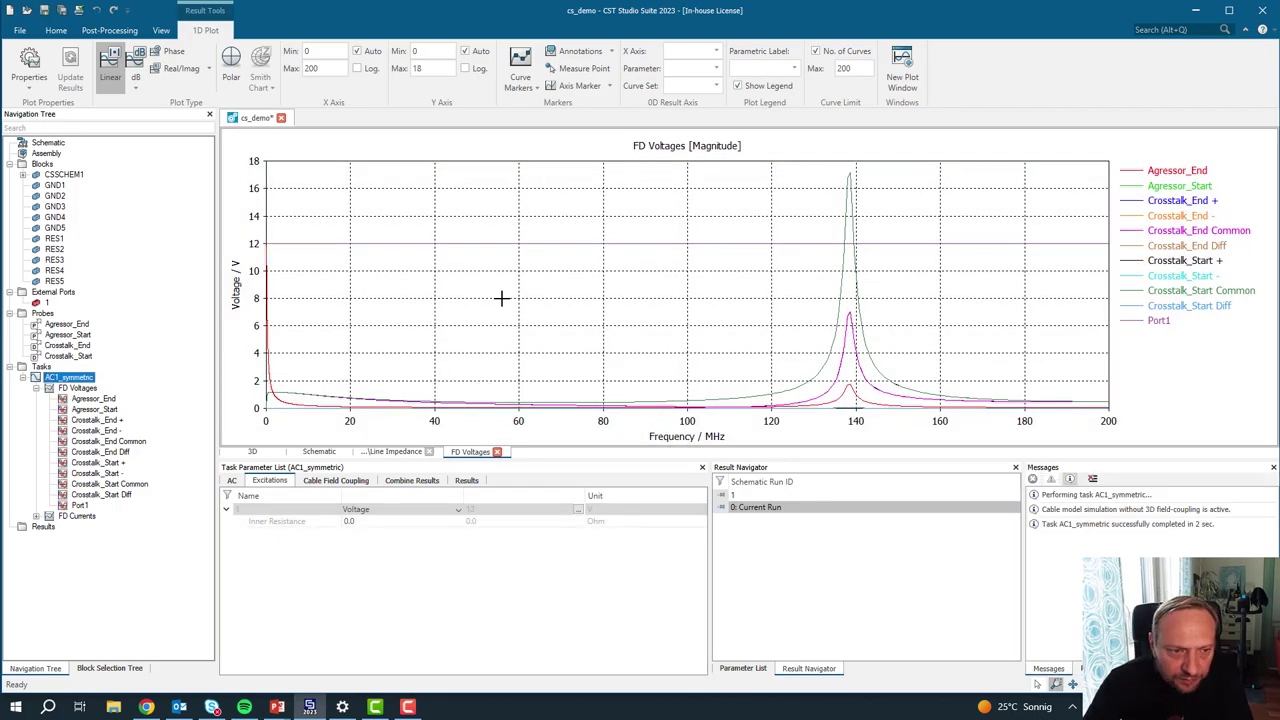
Step: Switch both the X and Y axes of the FD Voltages plot to logarithmic scaling
{"action": "left_click", "coordinate": [518, 245]}
{"action": "left_click", "coordinate": [357, 68]}
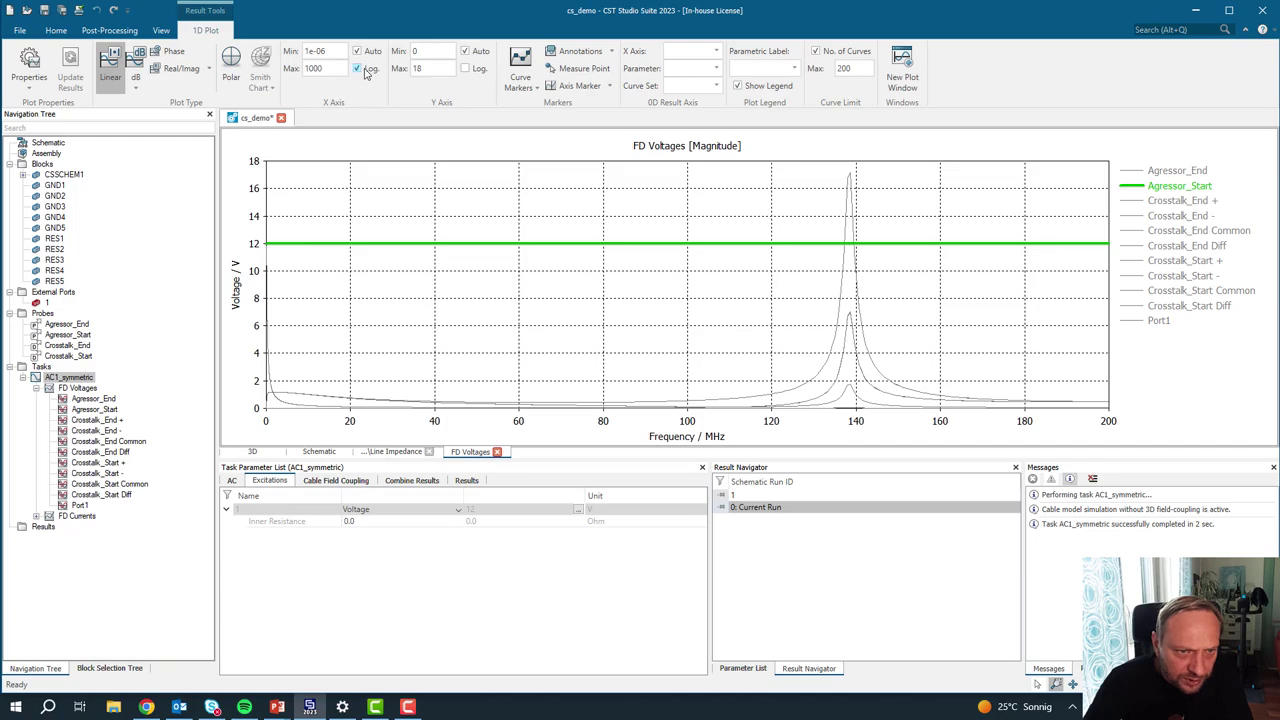
{"action": "left_click", "coordinate": [466, 69]}
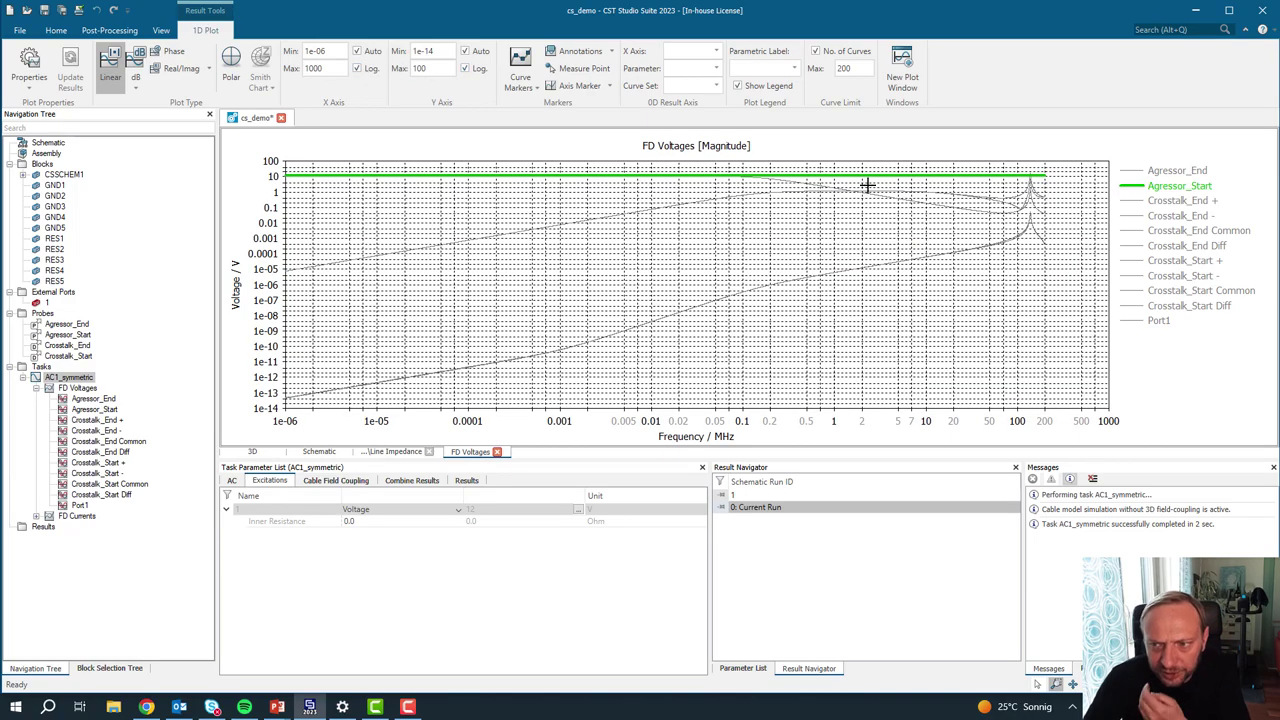
Step: Examine the Agressor_End voltage curve and compare the Crosstalk_End Common and Crosstalk_End Diff curves
{"action": "left_click", "coordinate": [1192, 172]}
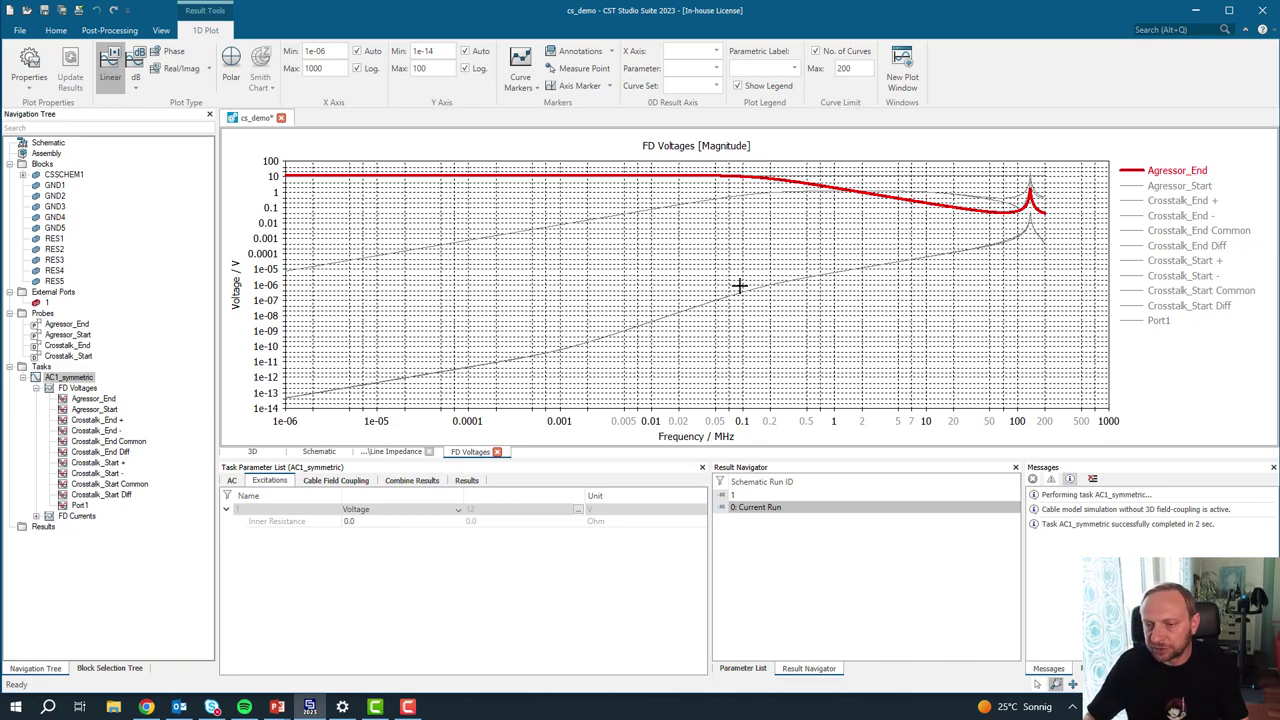
{"action": "left_click", "coordinate": [1003, 300]}
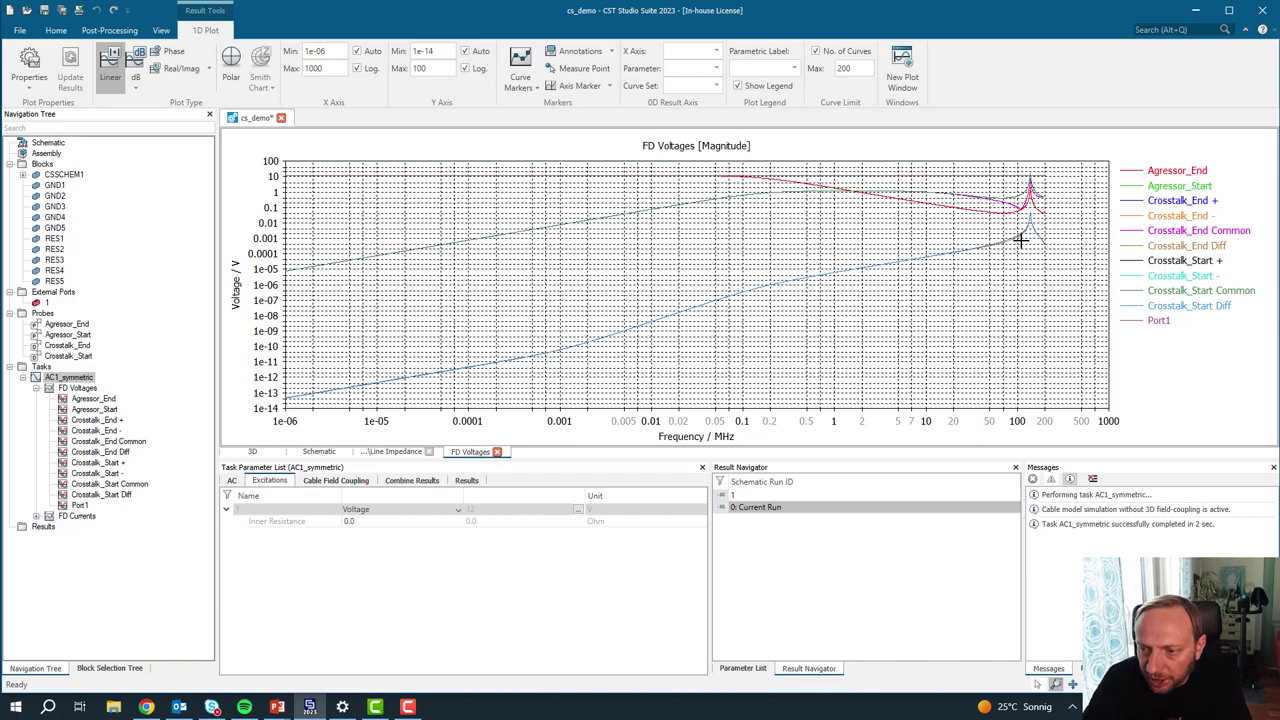
{"action": "left_click", "coordinate": [1181, 236]}
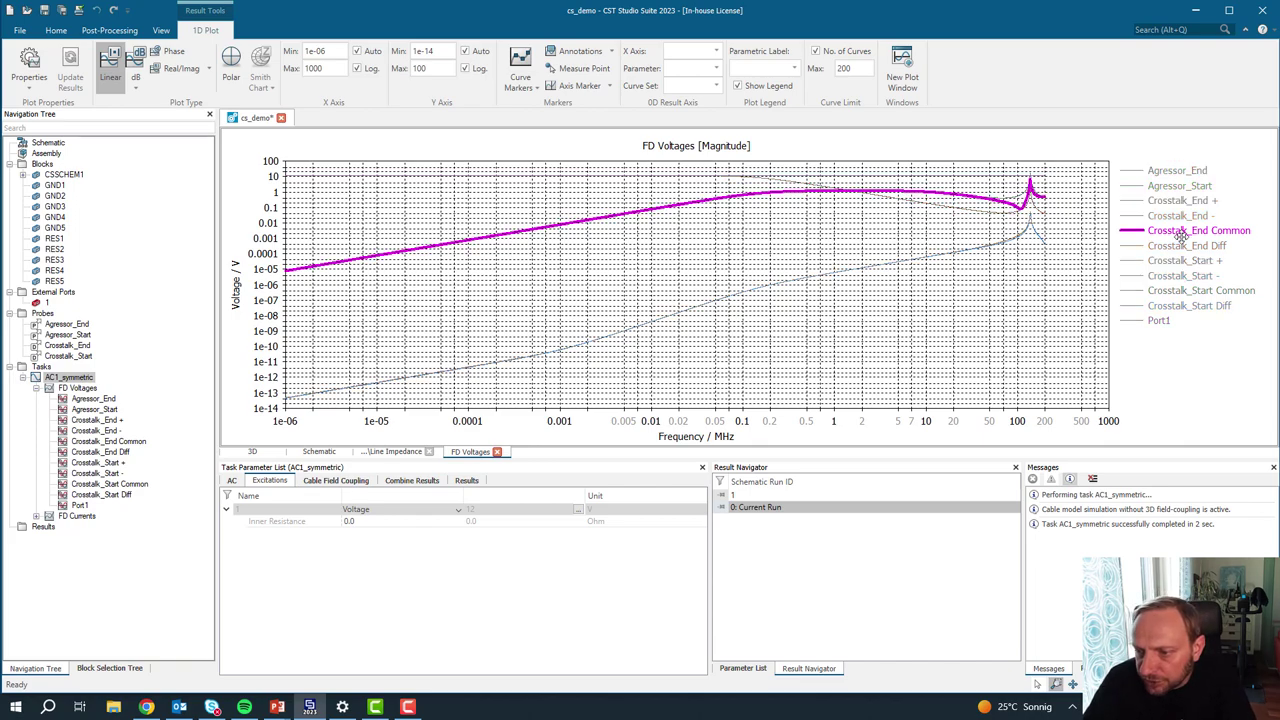
{"action": "left_click", "coordinate": [1183, 248], "text": "ctrl"}
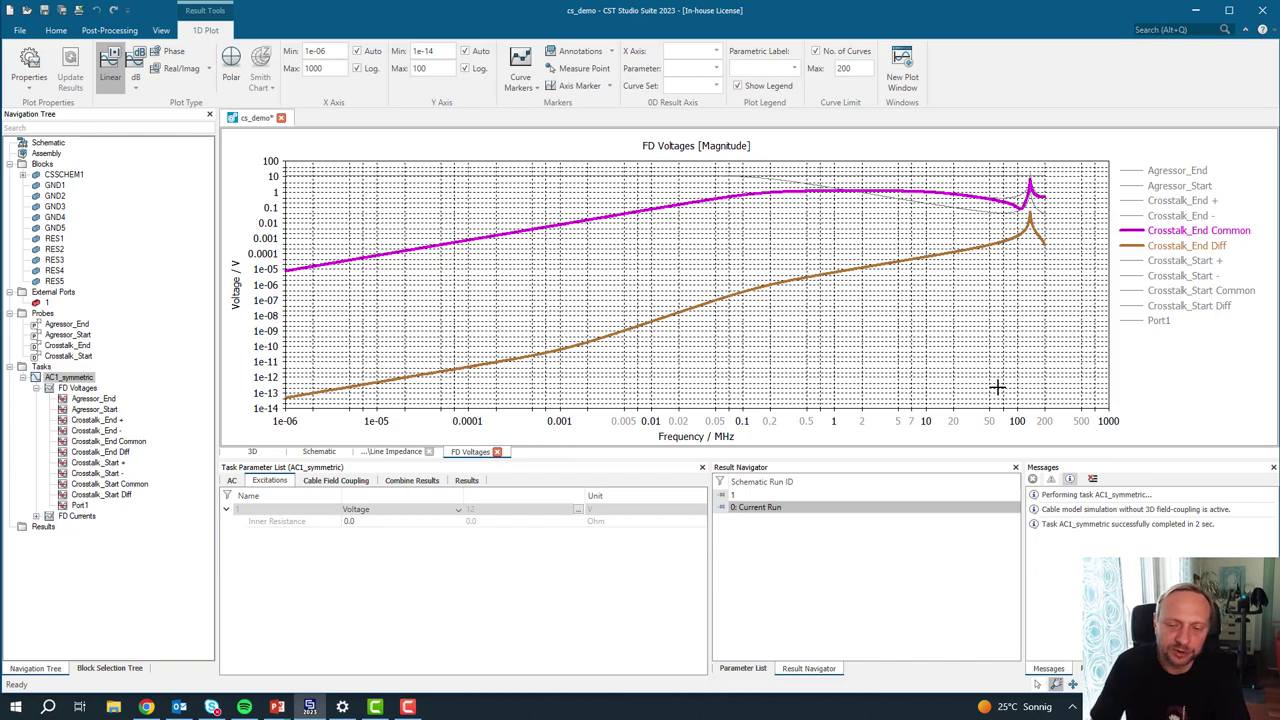
{"action": "left_click", "coordinate": [963, 362]}
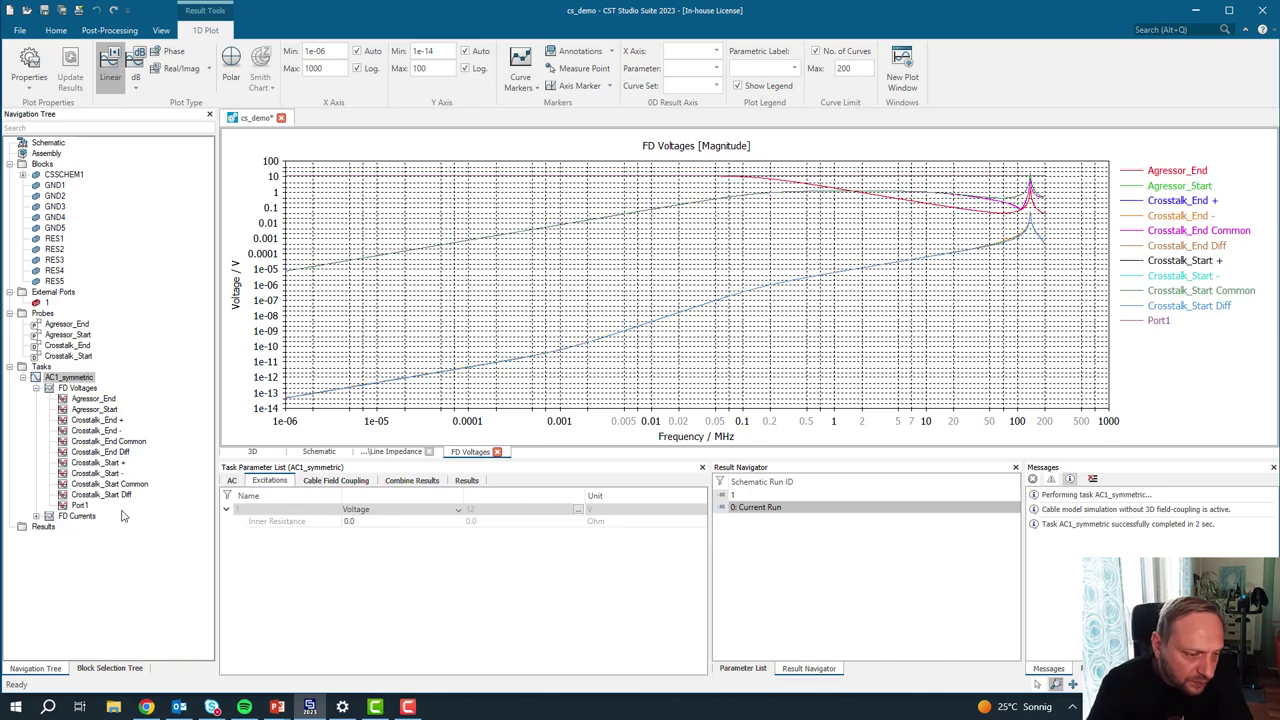
Step: Return to the schematic and duplicate the AC1_symmetric task, naming the copy AC1_imbalanced_load
{"action": "left_click", "coordinate": [316, 451]}
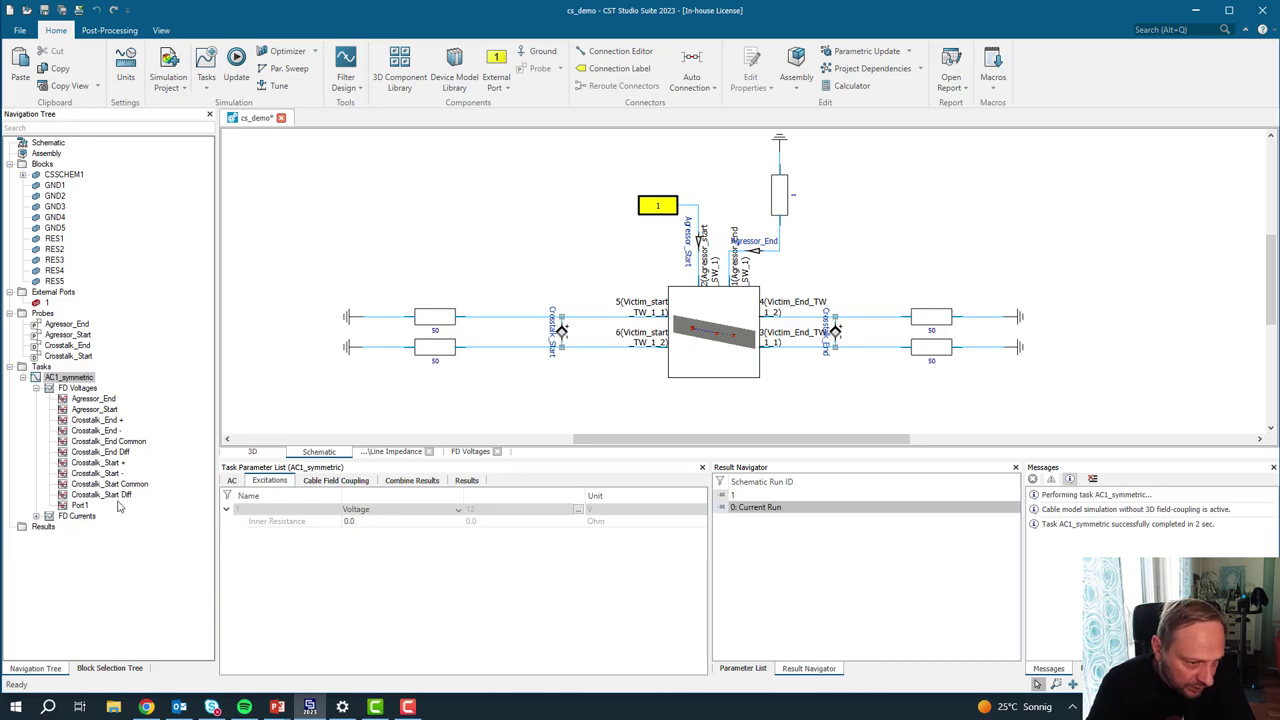
{"action": "left_click", "coordinate": [37, 388]}
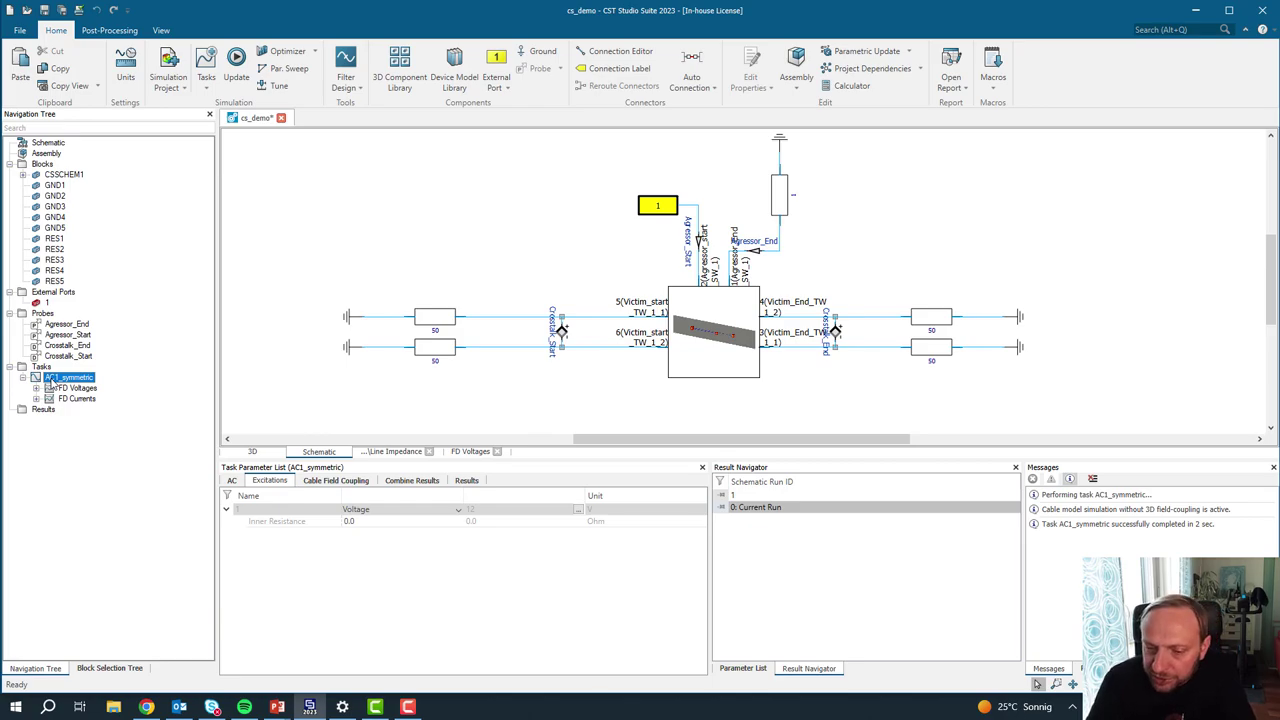
{"action": "left_click", "coordinate": [52, 378]}
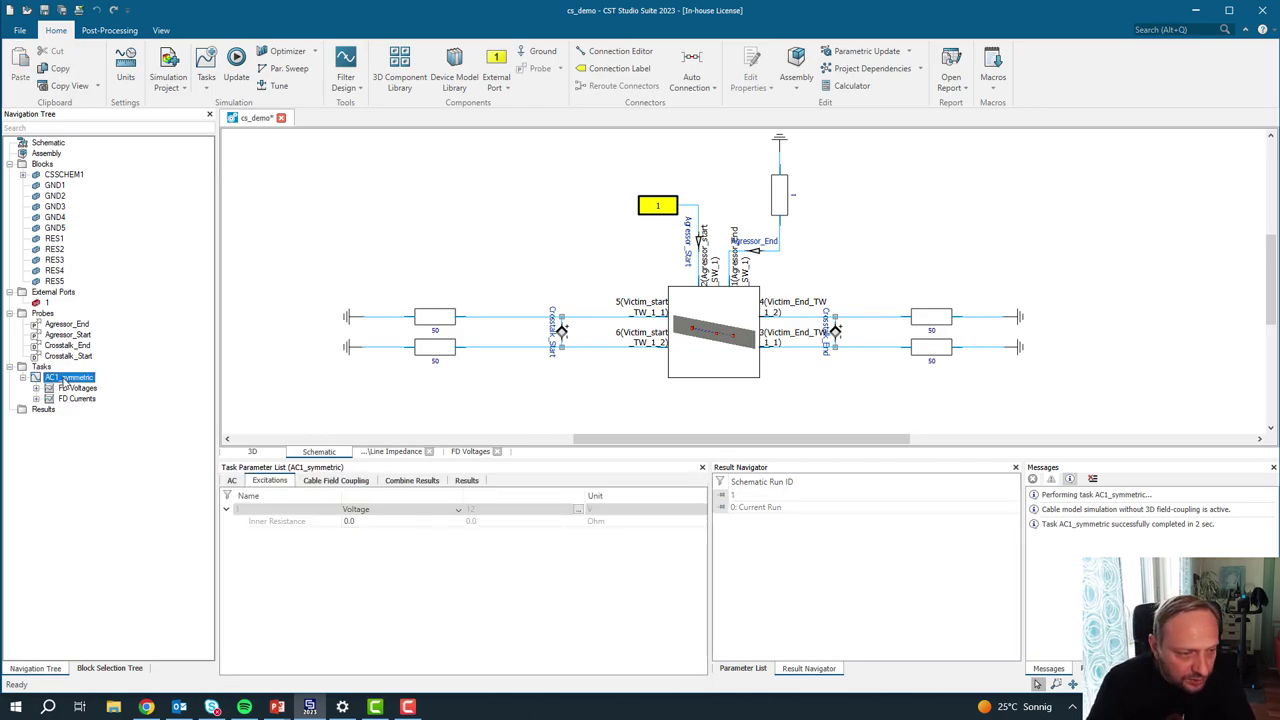
{"action": "right_click", "coordinate": [55, 379]}
{"action": "left_click", "coordinate": [76, 432]}
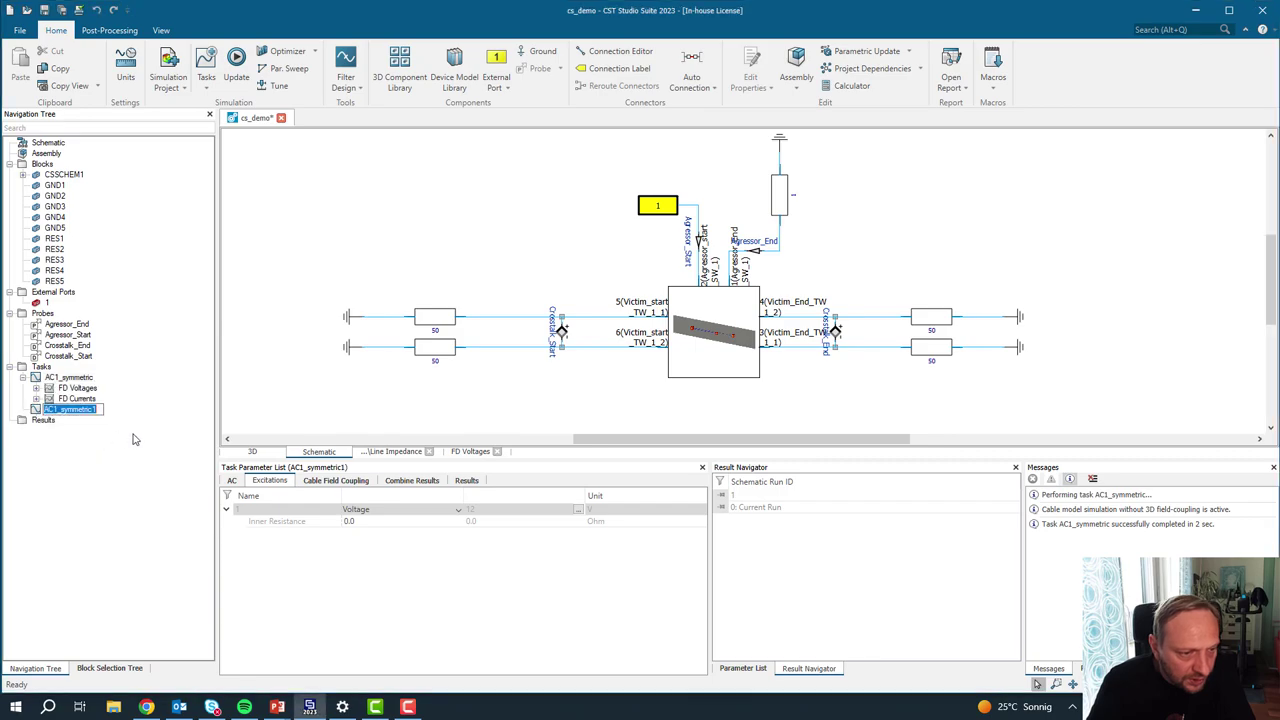
{"action": "left_click", "coordinate": [88, 410]}
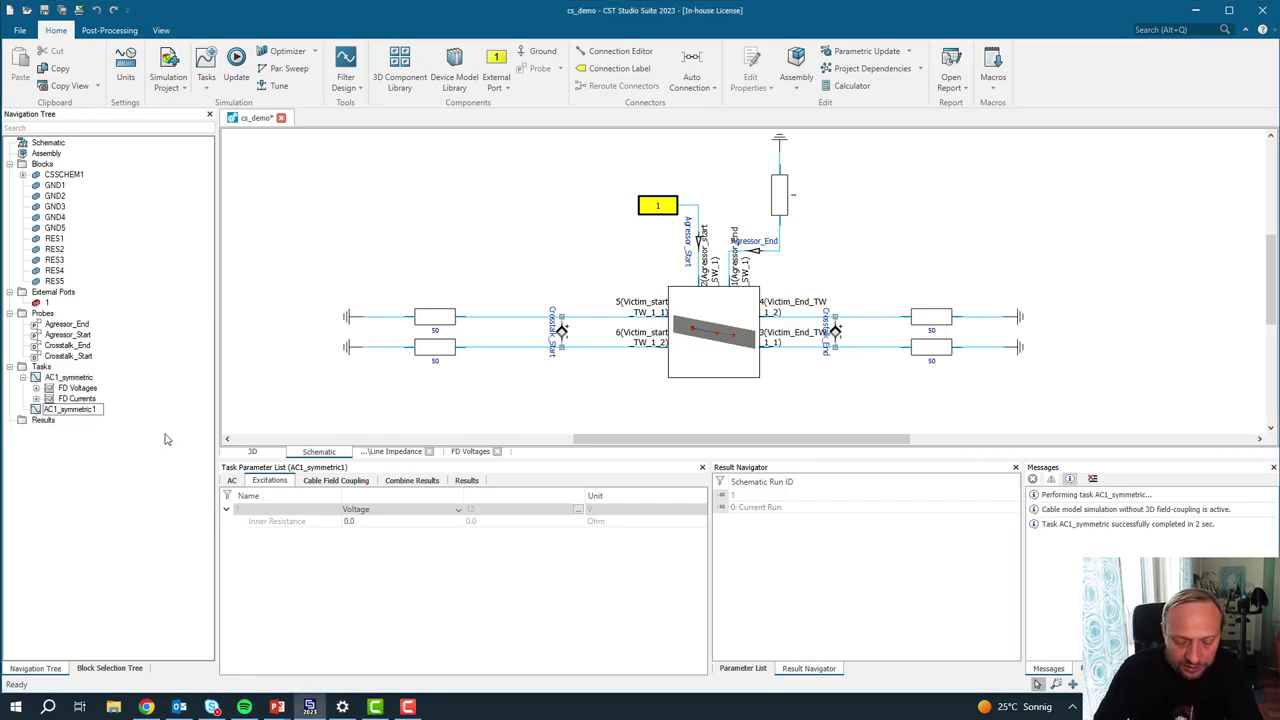
{"action": "key", "text": "shift+End"}
{"action": "type", "text": "i"}
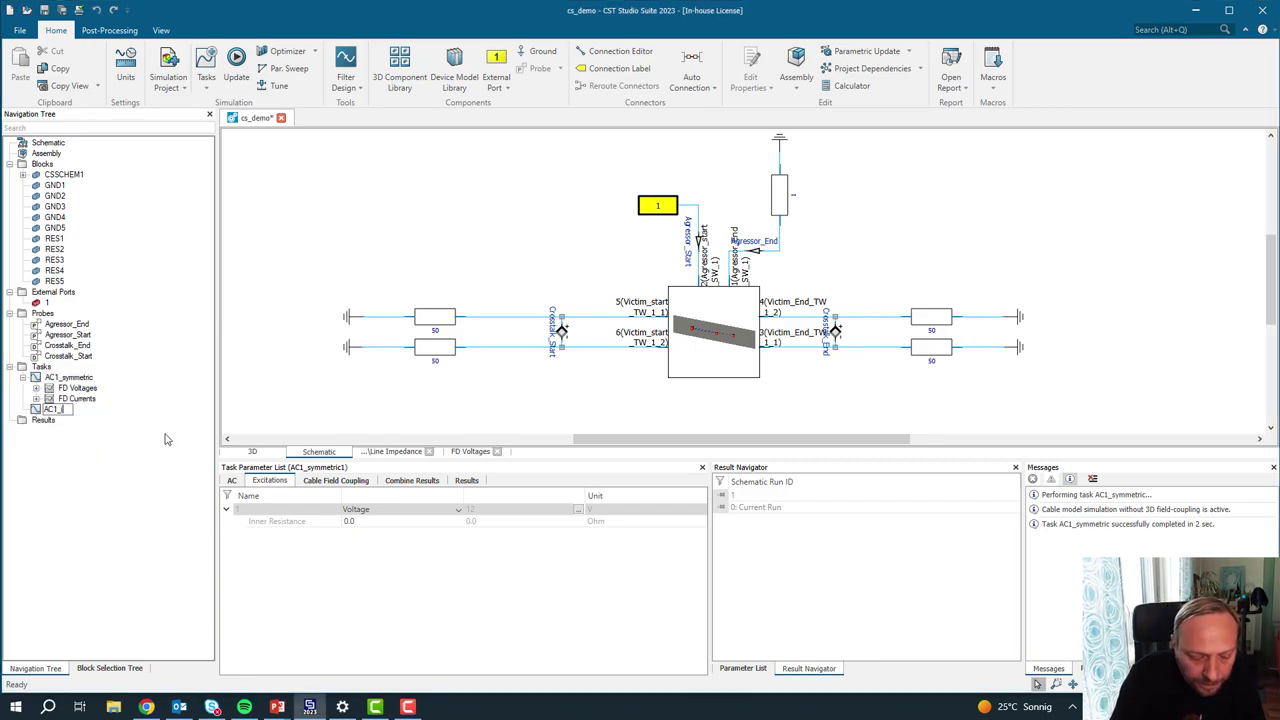
{"action": "type", "text": "mbalanced"}
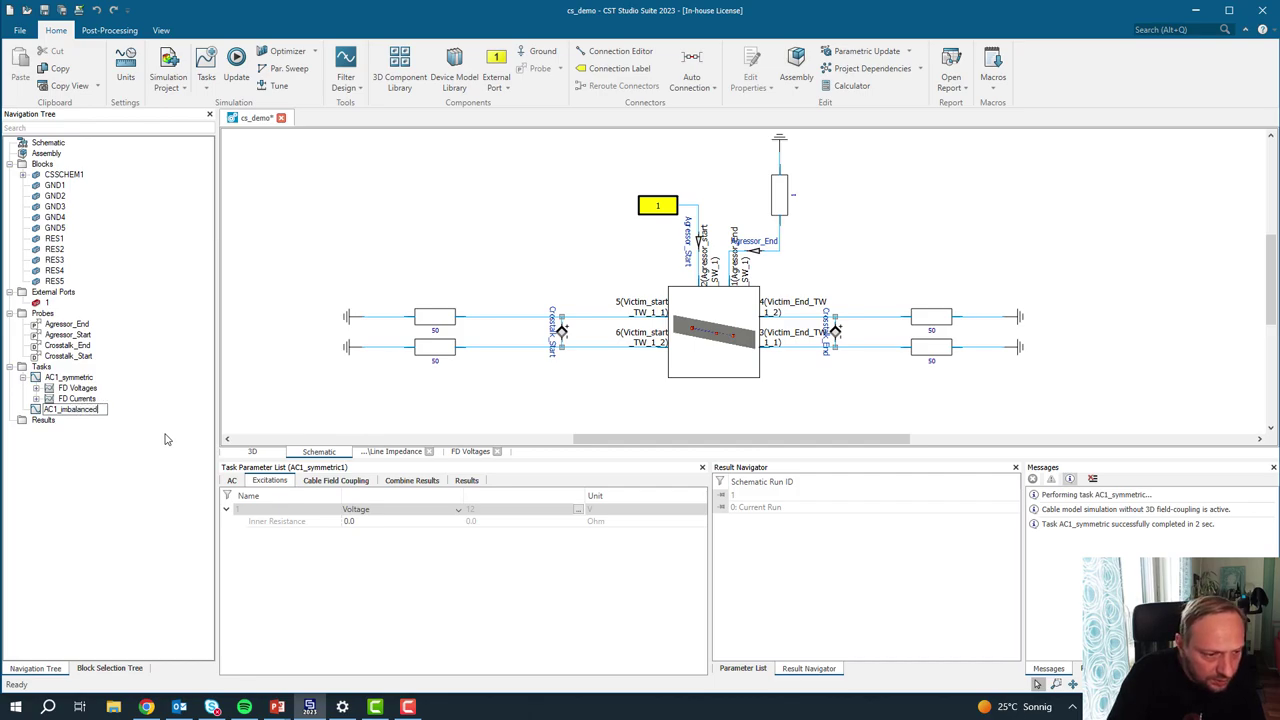
{"action": "type", "text": "_loa"}
{"action": "type", "text": "d"}
{"action": "key", "text": "Return"}
Step: Set the resistance of RES2, the upper termination at the victim's start, to 45 Ohm
{"action": "left_click", "coordinate": [440, 320]}
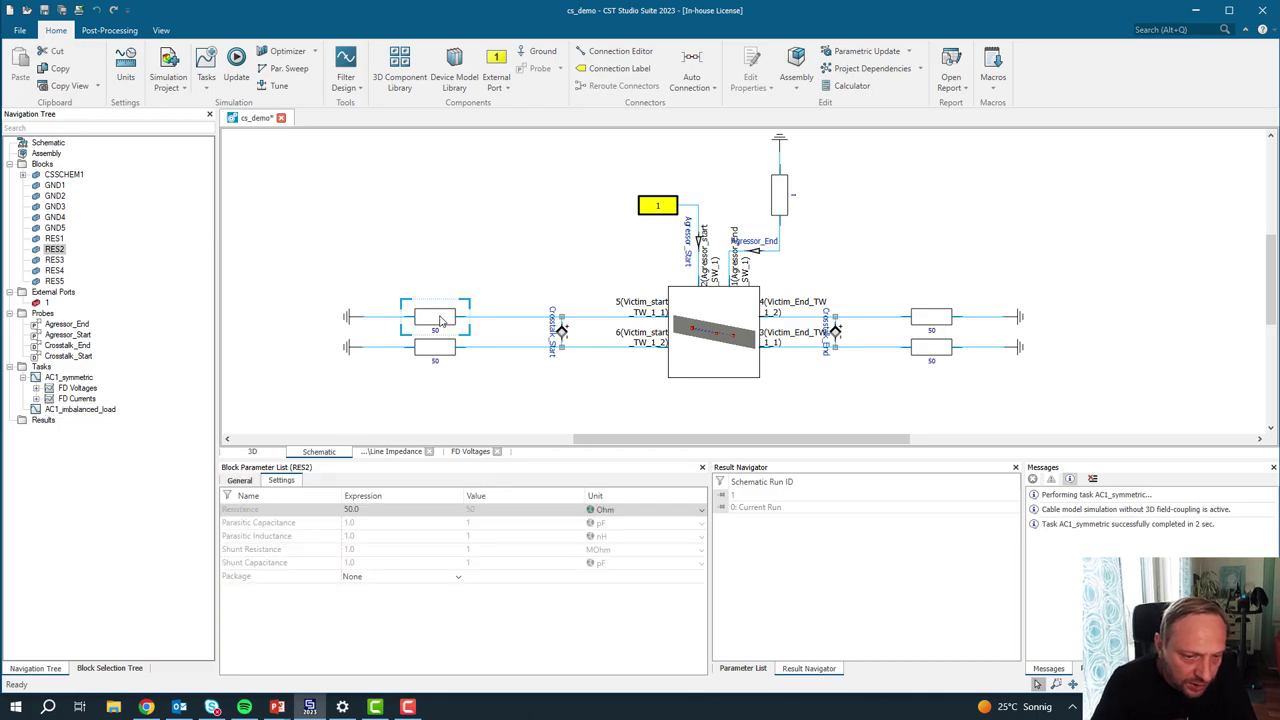
{"action": "left_click", "coordinate": [390, 510]}
{"action": "left_click", "coordinate": [389, 512]}
{"action": "key", "text": "BackSpace"}
{"action": "key", "text": "BackSpace"}
{"action": "key", "text": "BackSpace"}
{"action": "key", "text": "BackSpace"}
{"action": "type", "text": "45"}
{"action": "left_click", "coordinate": [371, 383]}
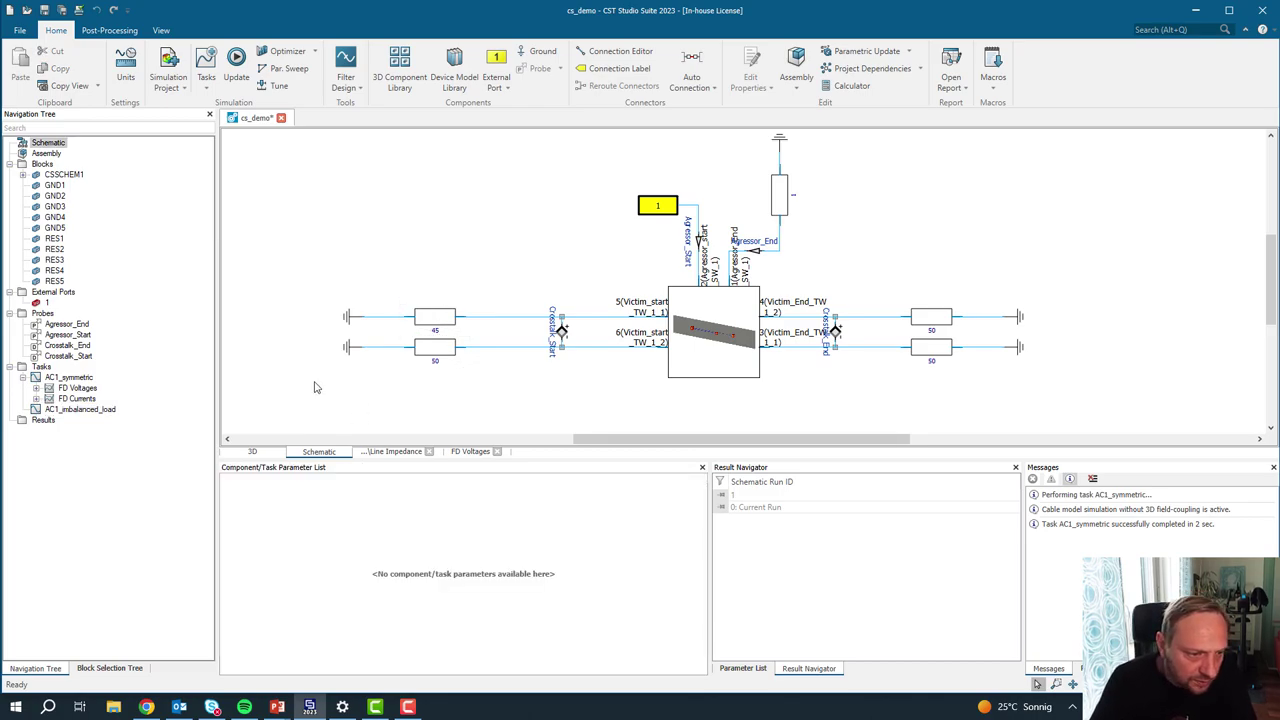
Step: Update the AC1_imbalanced_load task
{"action": "left_click", "coordinate": [95, 409]}
{"action": "right_click", "coordinate": [95, 409]}
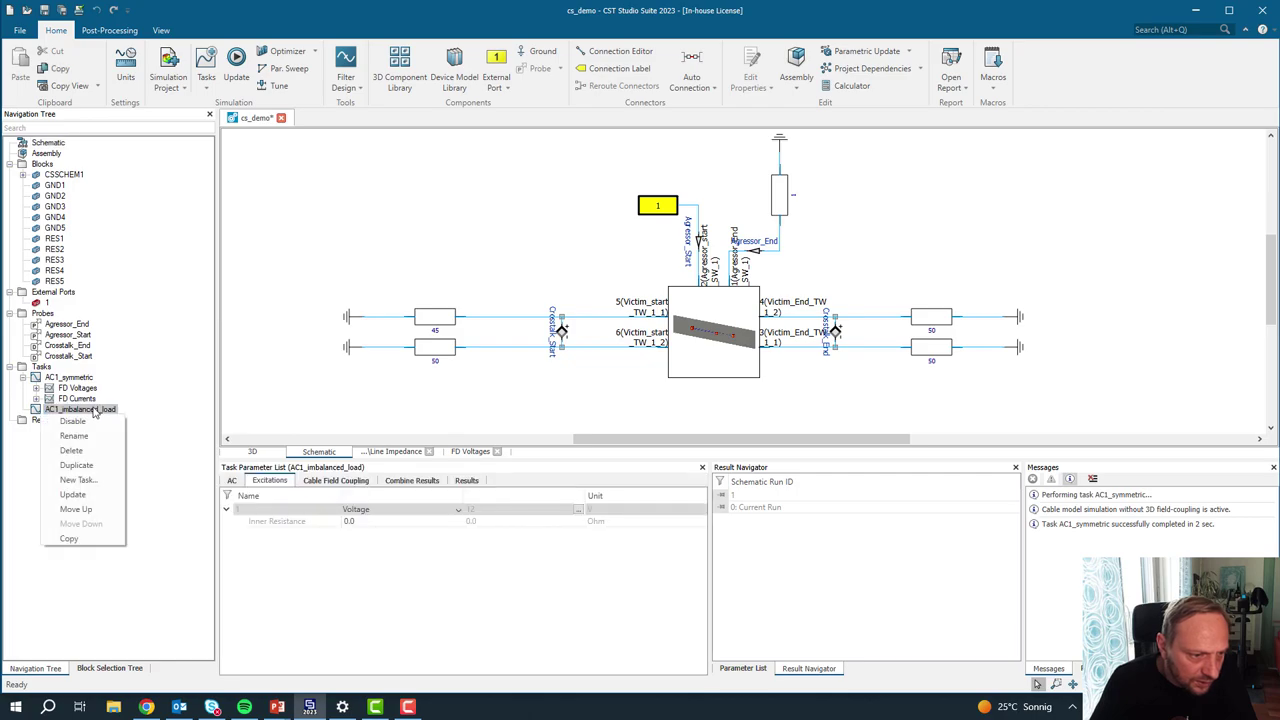
{"action": "left_click", "coordinate": [74, 495]}
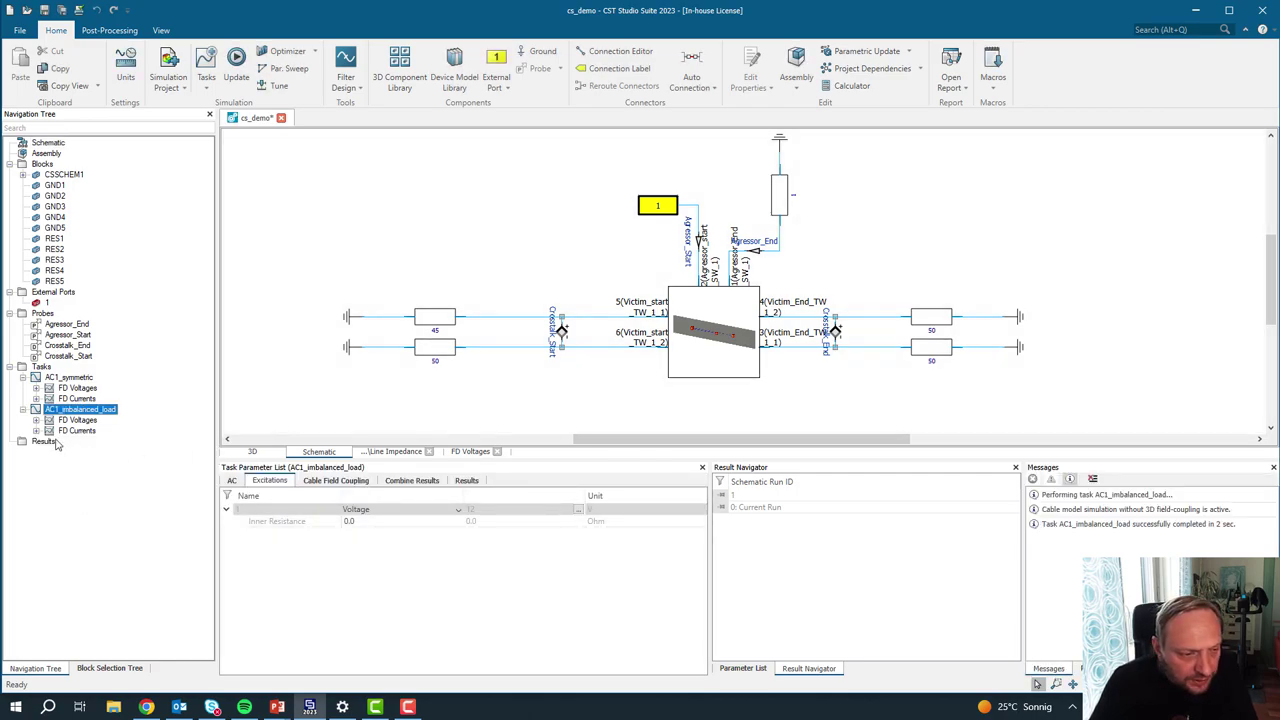
Step: Add a result plot combining the Crosstalk_End Diff voltage curves of the AC1_symmetric and AC1_imbalanced_load tasks
{"action": "left_click", "coordinate": [43, 442]}
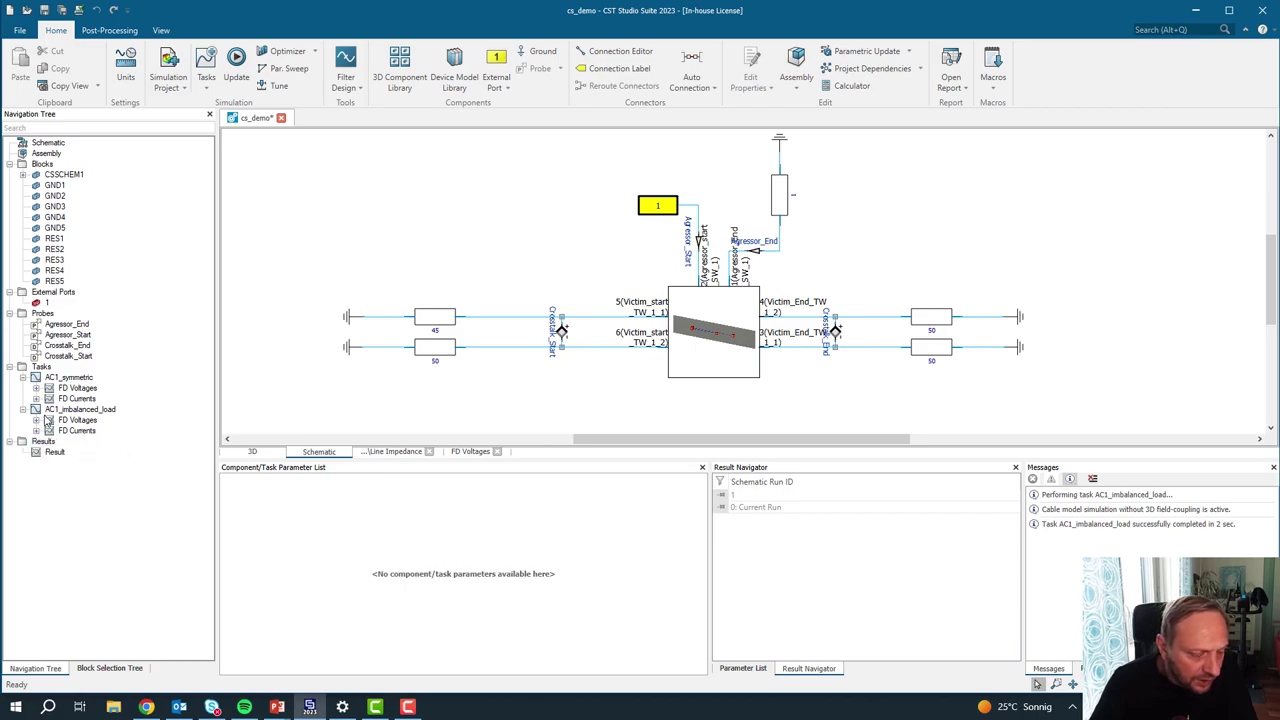
{"action": "left_click", "coordinate": [36, 388]}
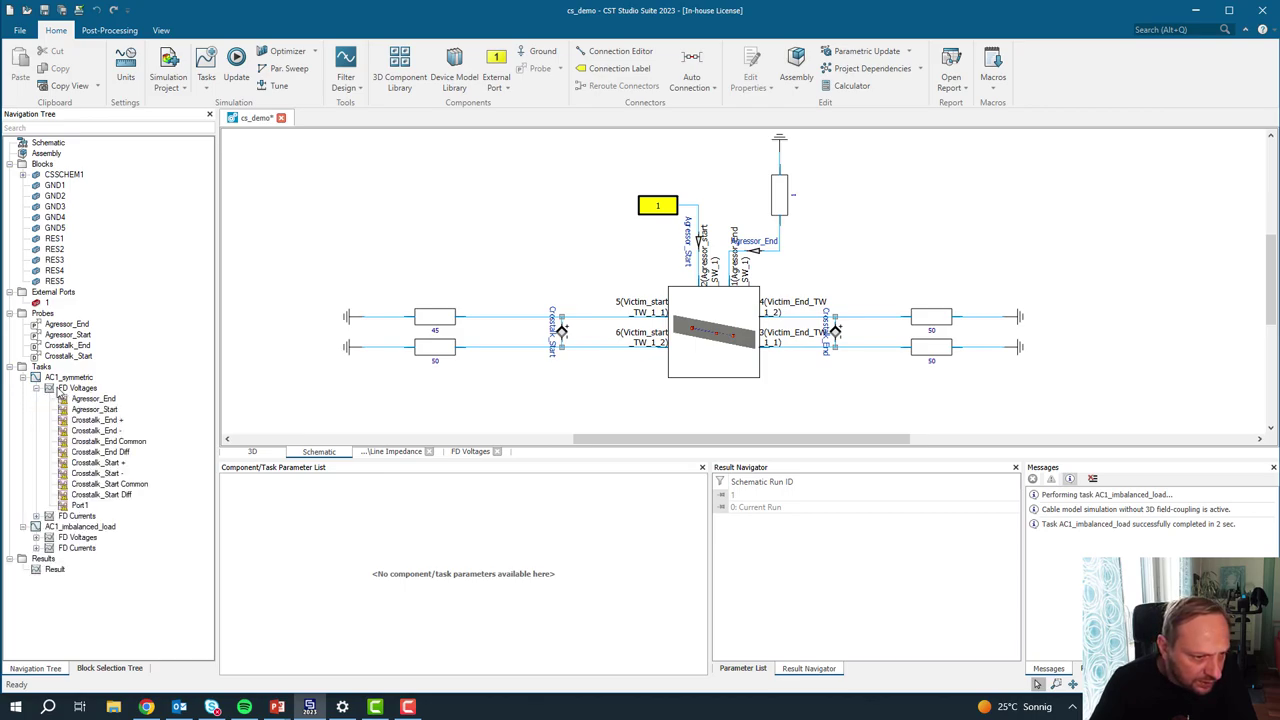
{"action": "left_click", "coordinate": [100, 452]}
{"action": "left_click_drag", "start_coordinate": [100, 452], "coordinate": [57, 572]}
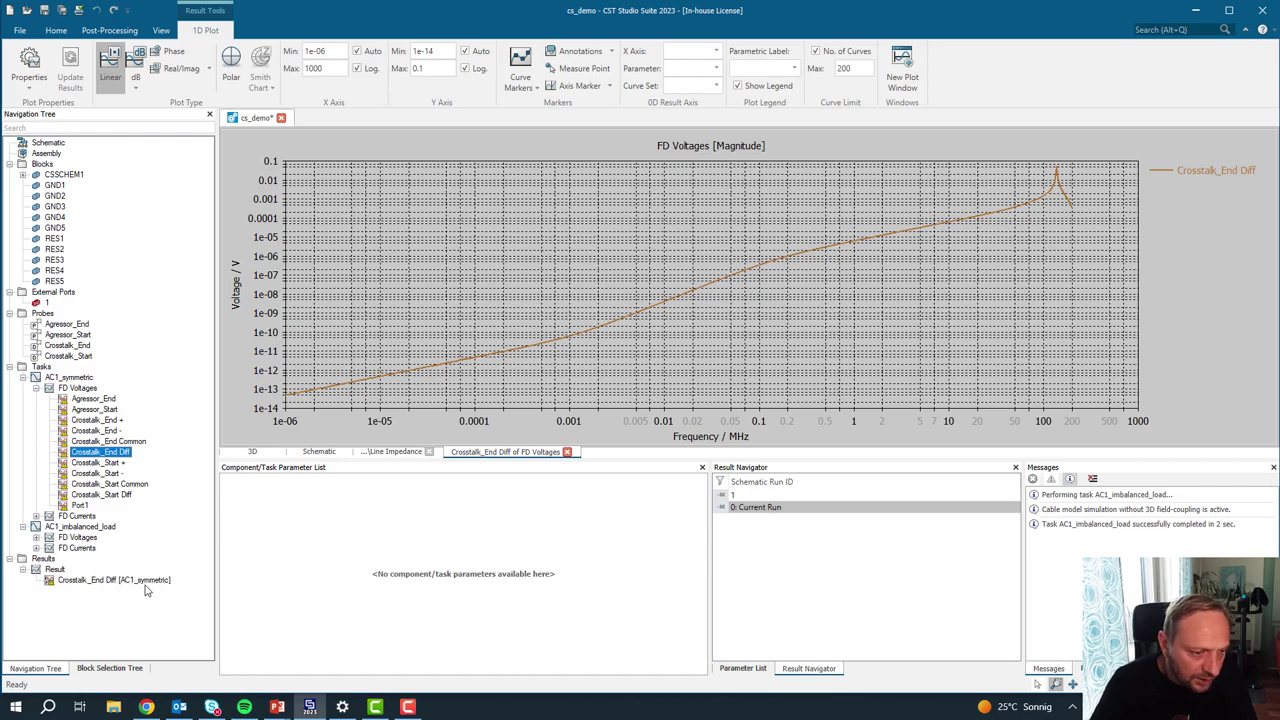
{"action": "left_click", "coordinate": [36, 537]}
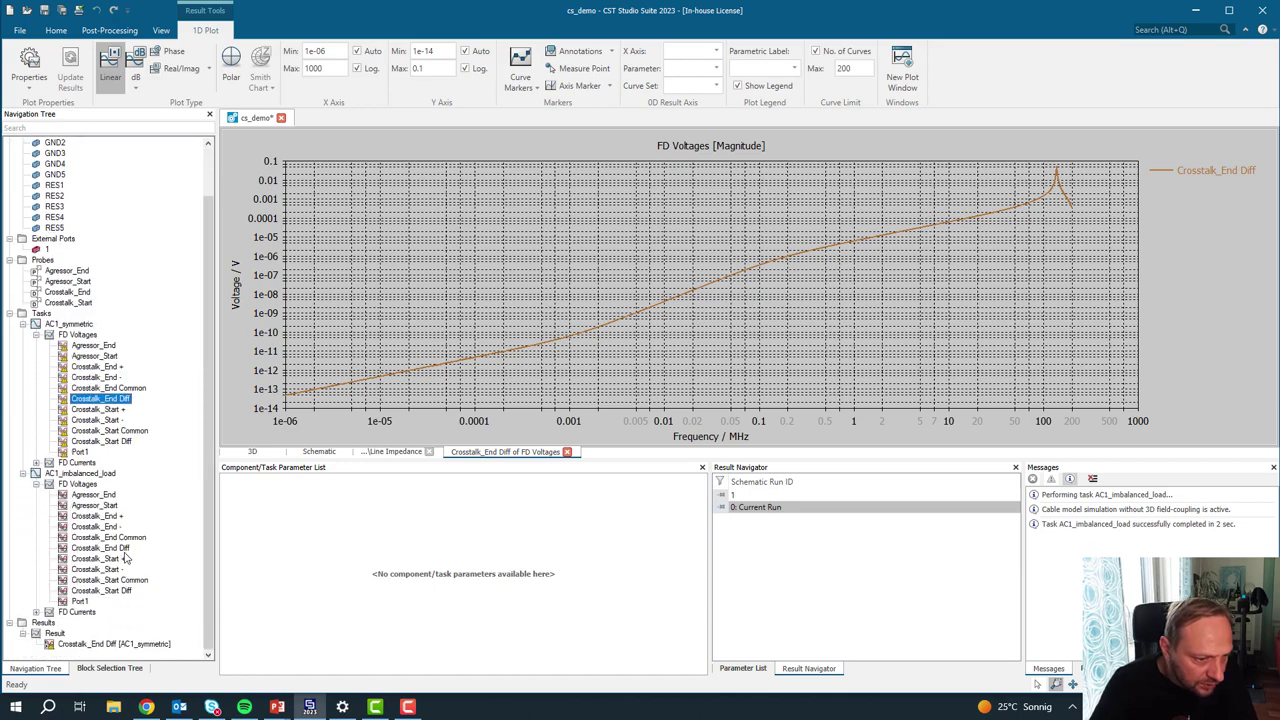
{"action": "left_click", "coordinate": [112, 550]}
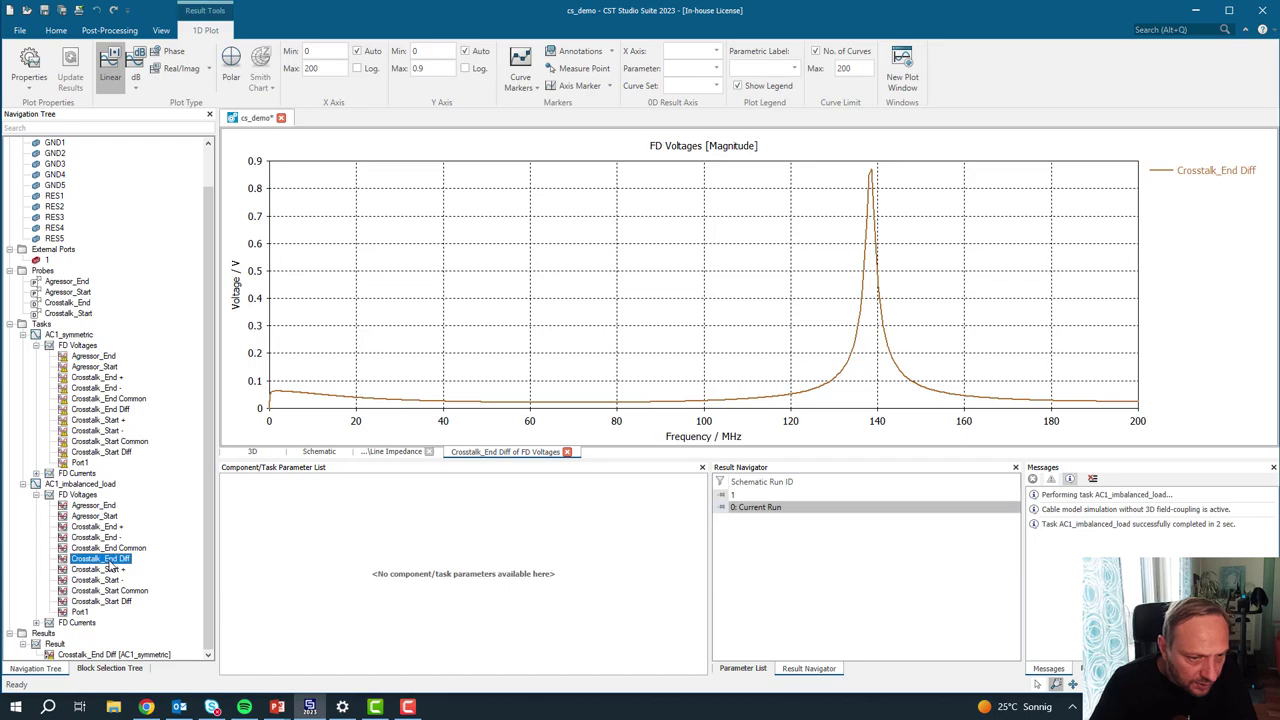
{"action": "left_click_drag", "start_coordinate": [112, 565], "coordinate": [70, 645]}
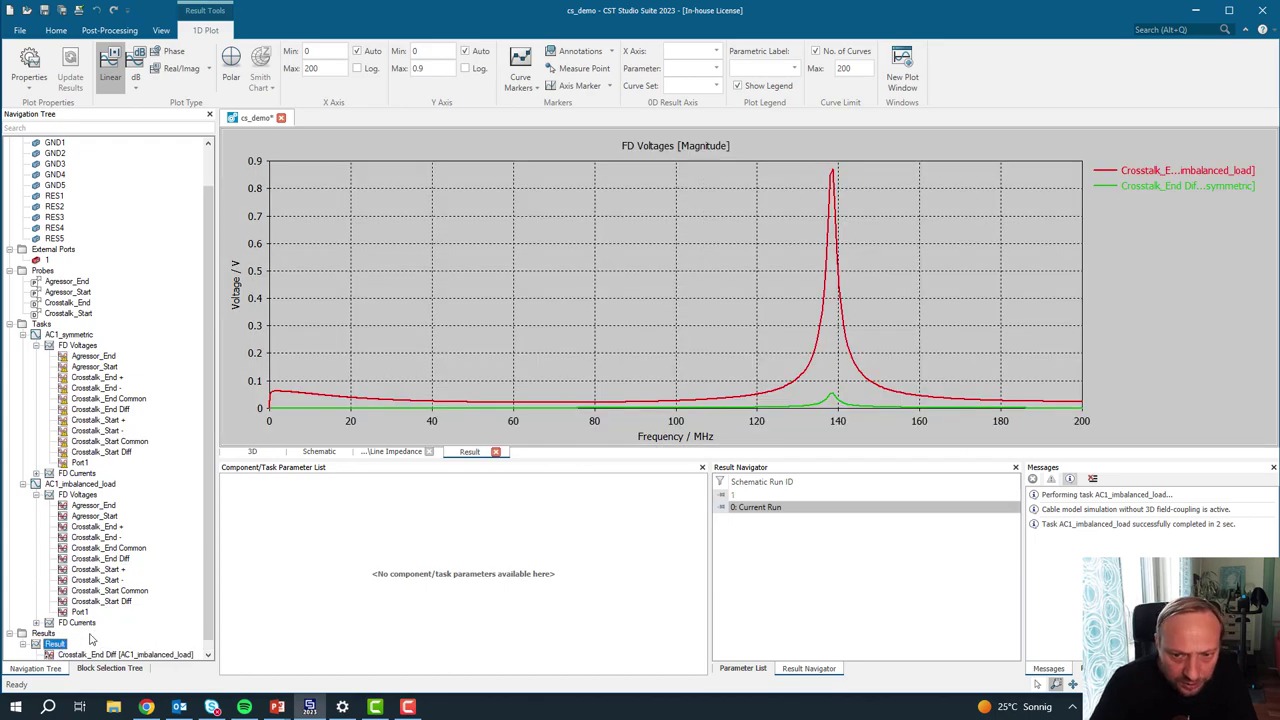
Step: Display the combined result plot in dB(µ) with a logarithmic frequency axis
{"action": "left_click", "coordinate": [376, 69]}
{"action": "left_click", "coordinate": [477, 70]}
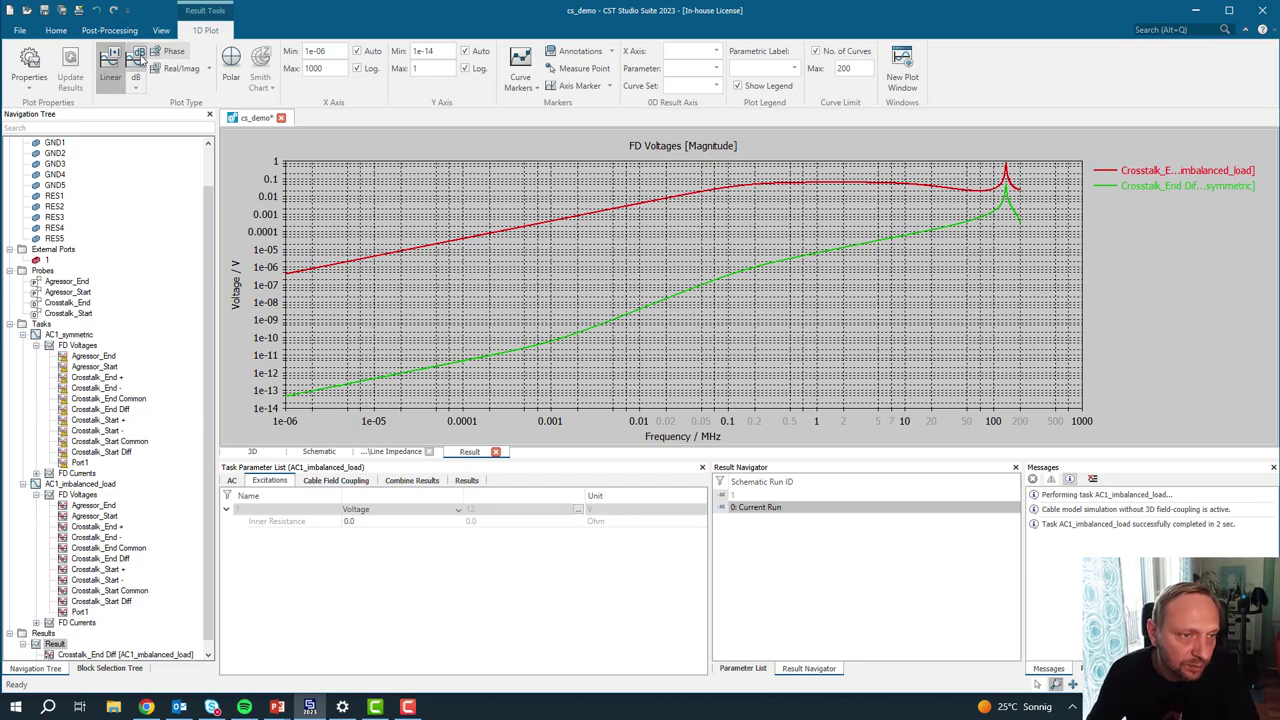
{"action": "left_click", "coordinate": [137, 55]}
{"action": "left_click", "coordinate": [136, 87]}
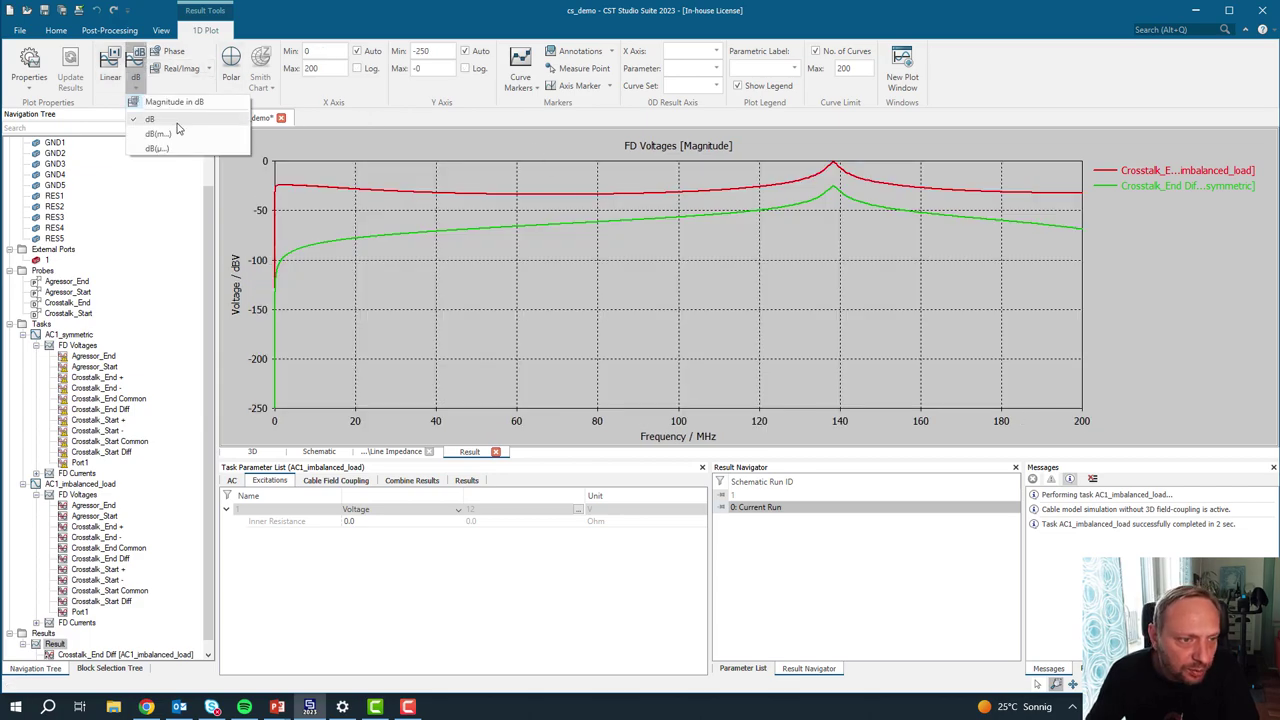
{"action": "left_click", "coordinate": [175, 147]}
{"action": "left_click", "coordinate": [357, 68]}
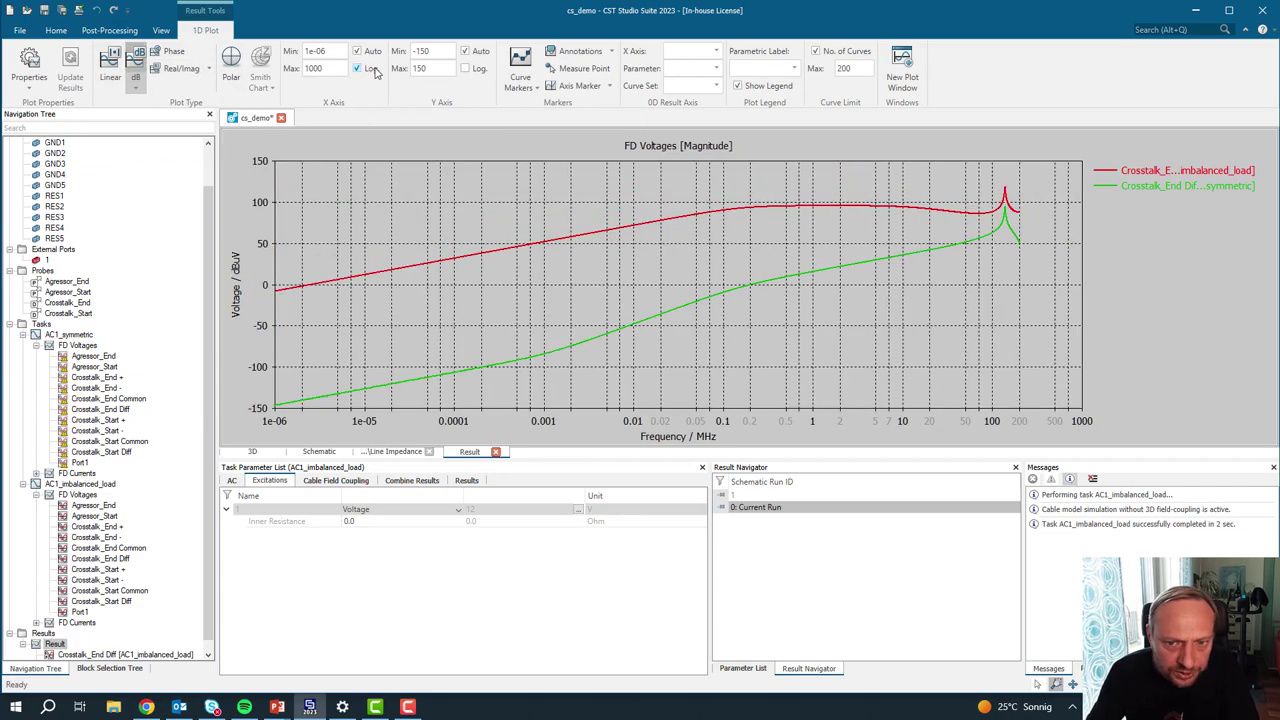
Step: Add an axis marker at 1 MHz to the plot to compare the two Crosstalk_End Diff curves
{"action": "right_click", "coordinate": [775, 256]}
{"action": "left_click", "coordinate": [851, 375]}
{"action": "type", "text": "1"}
{"action": "key", "text": "Return"}
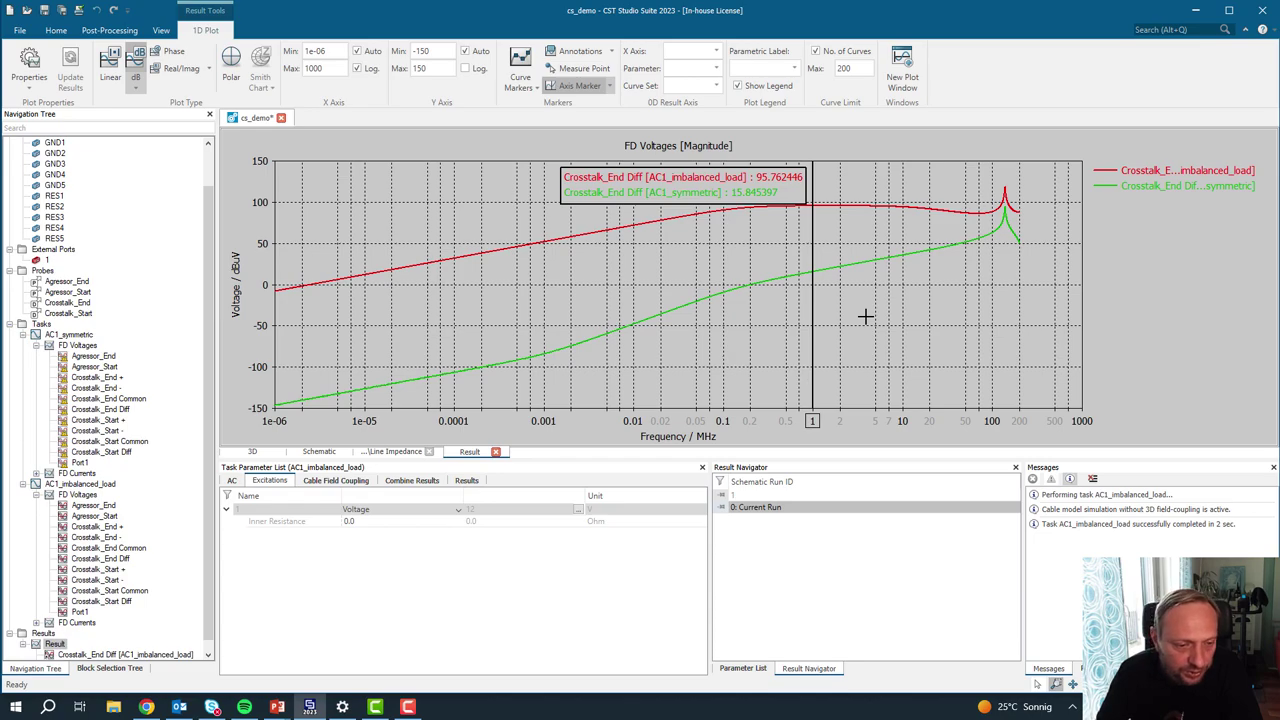
Step: Return to the schematic and set the resistance of RES2 to 50 Ohm
{"action": "left_click", "coordinate": [322, 453]}
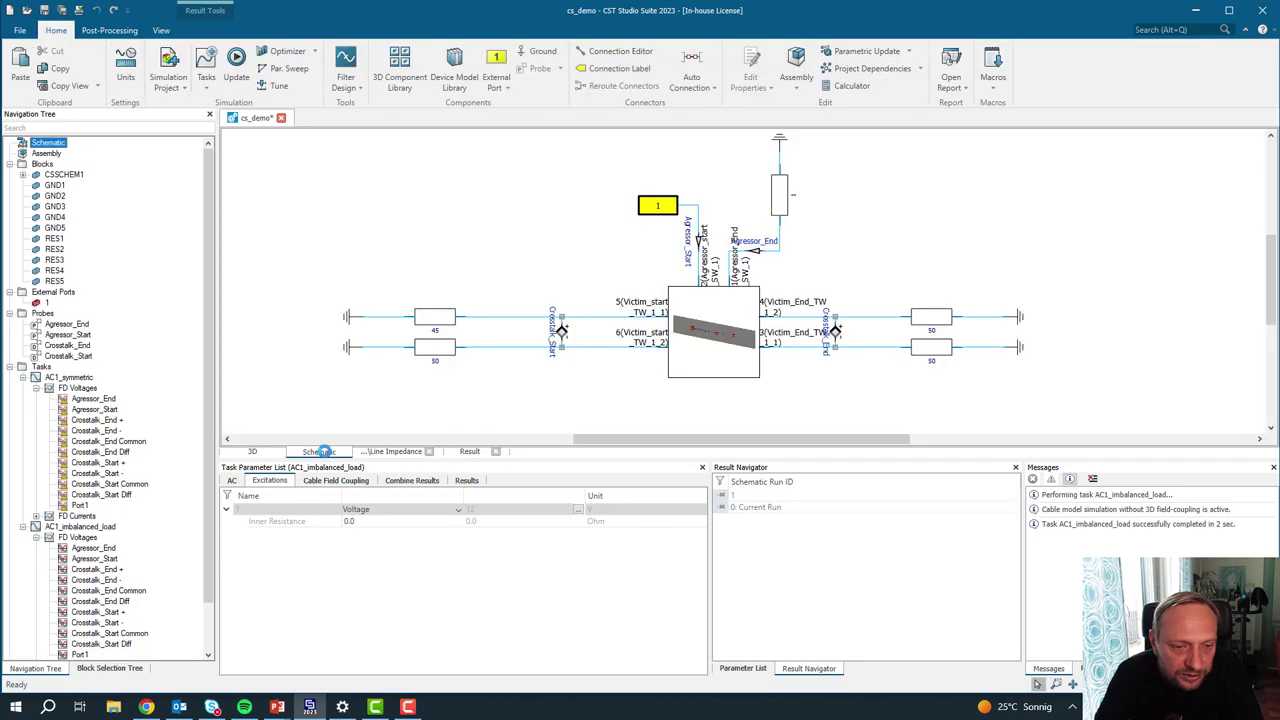
{"action": "left_click", "coordinate": [446, 318]}
{"action": "left_click", "coordinate": [381, 510]}
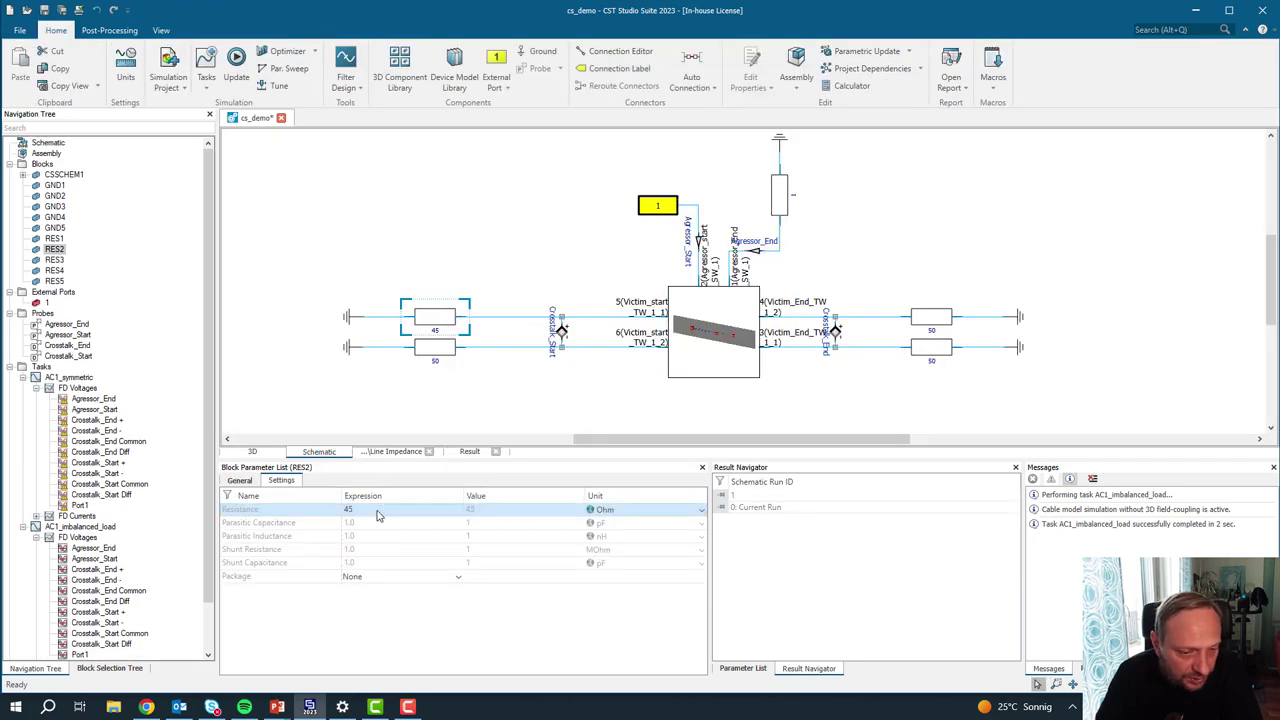
{"action": "type", "text": "50"}
{"action": "key", "text": "Return"}
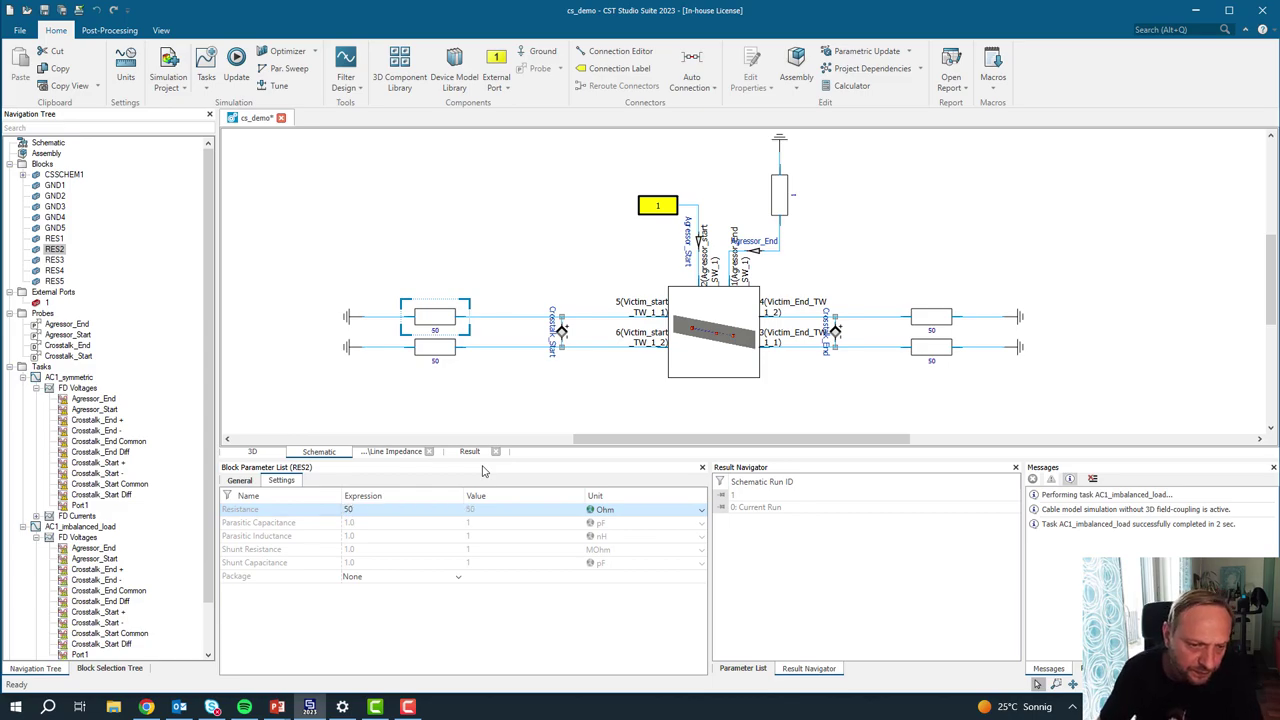
{"action": "left_click", "coordinate": [537, 366]}
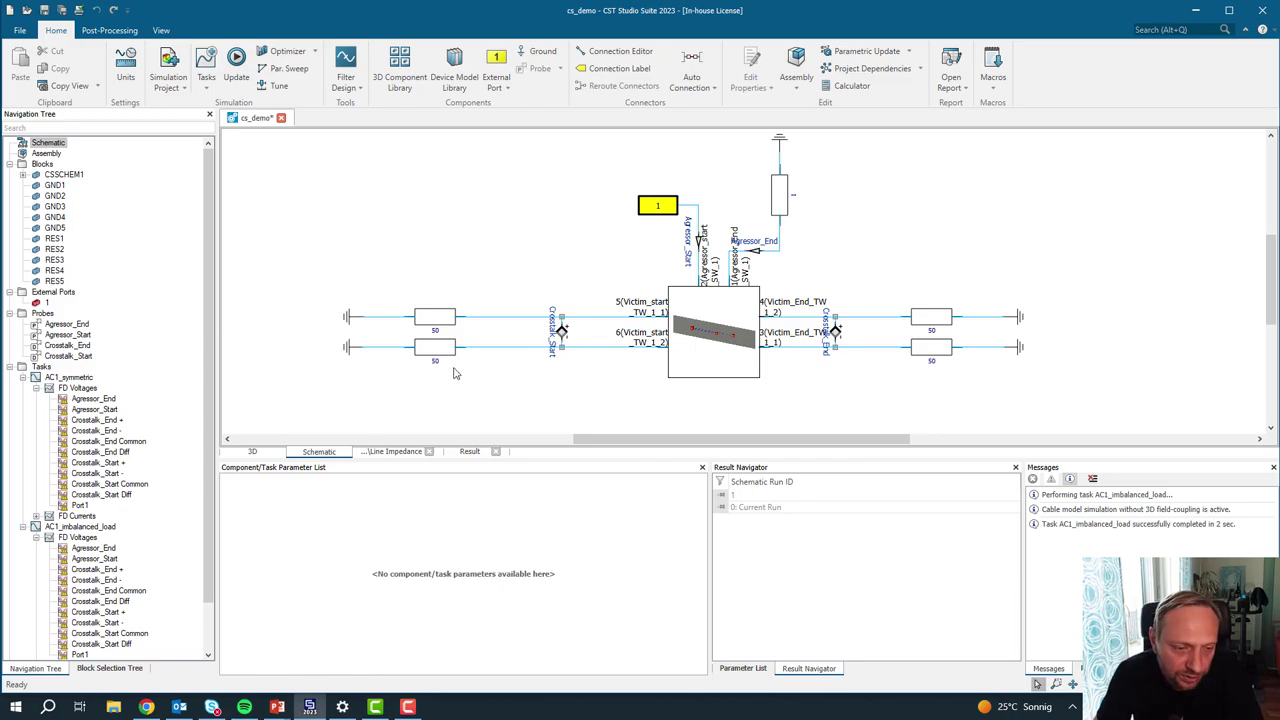
Step: In an enlarged 3D view, start a curve line at the near end node of the thicker cable and open its numeric definition
{"action": "left_click", "coordinate": [252, 451]}
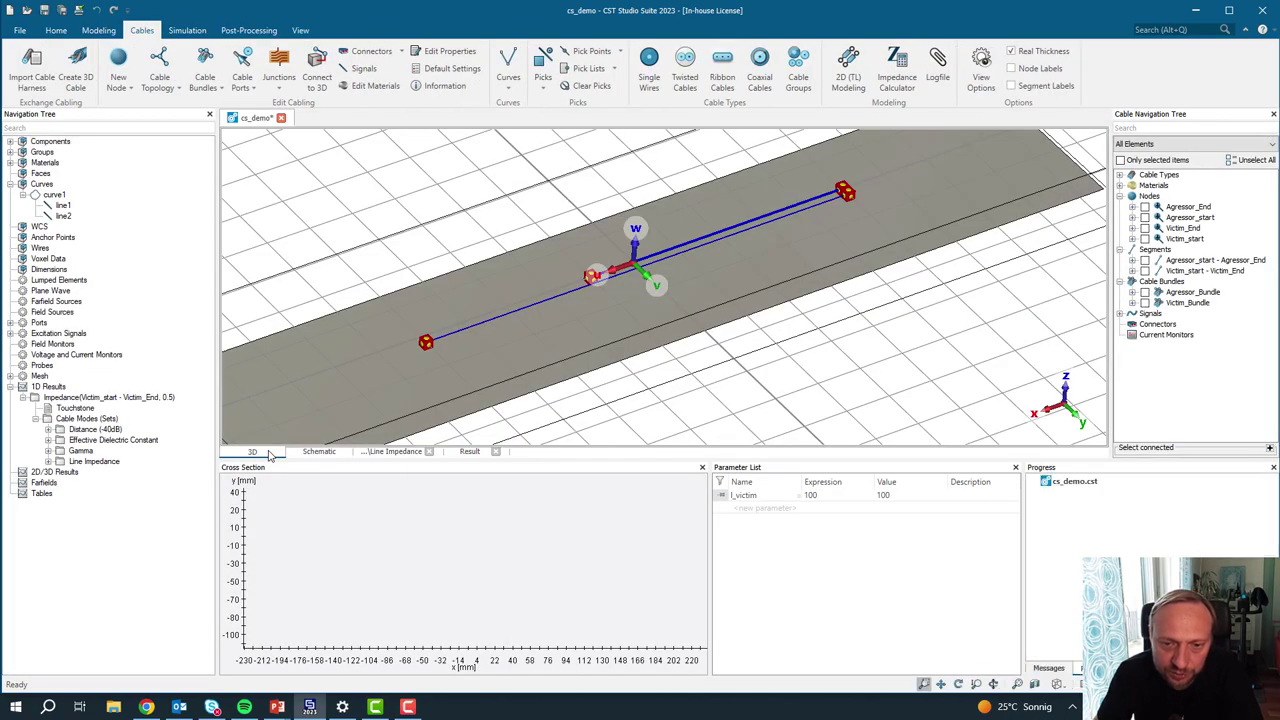
{"action": "scroll", "coordinate": [578, 280], "scroll_direction": "up", "scroll_amount": 2}
{"action": "scroll", "coordinate": [578, 280], "scroll_direction": "up", "scroll_amount": 2}
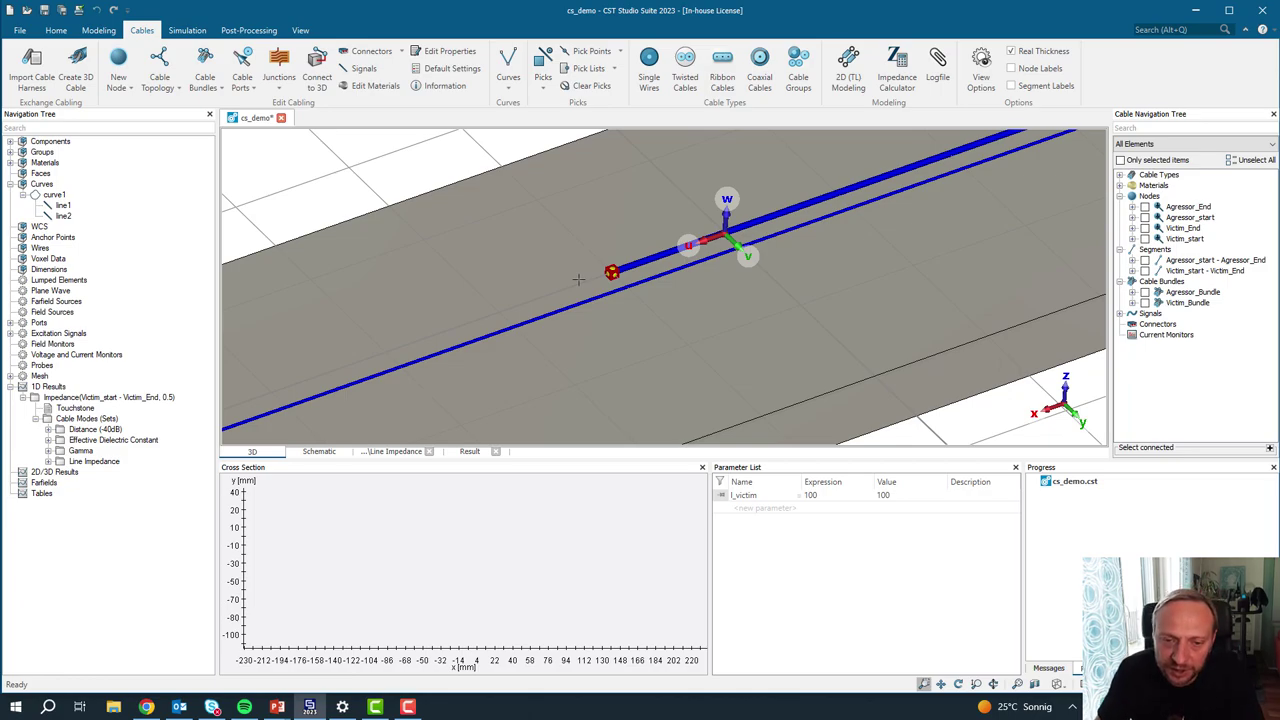
{"action": "middle_click_drag", "start_coordinate": [578, 279], "coordinate": [614, 300]}
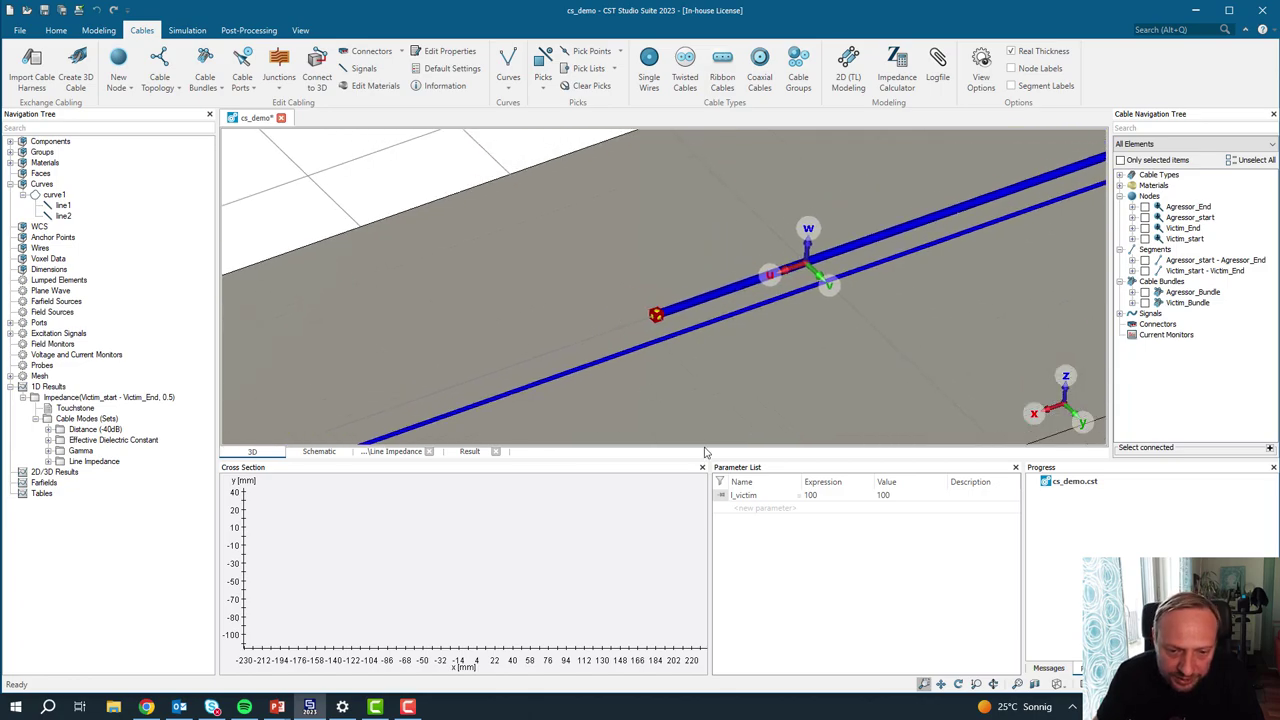
{"action": "left_click_drag", "start_coordinate": [706, 459], "coordinate": [706, 556]}
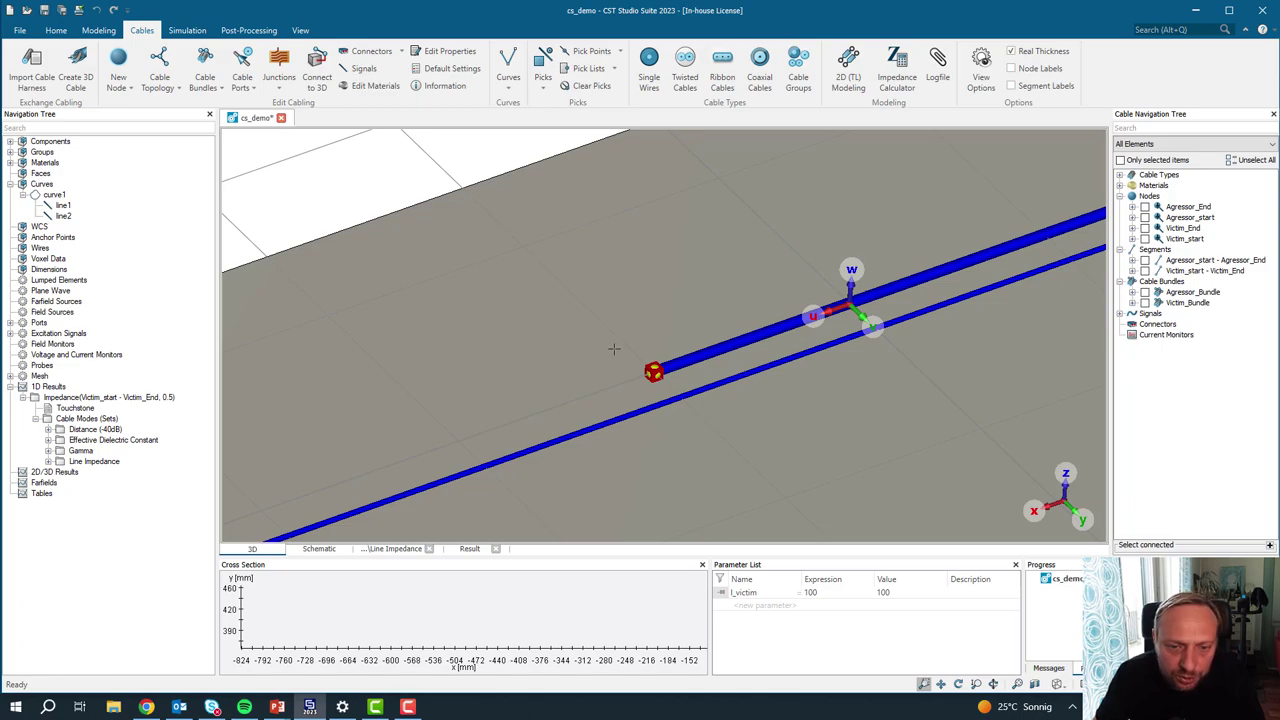
{"action": "left_click", "coordinate": [508, 78]}
{"action": "left_click", "coordinate": [530, 132]}
{"action": "double_click", "coordinate": [653, 372]}
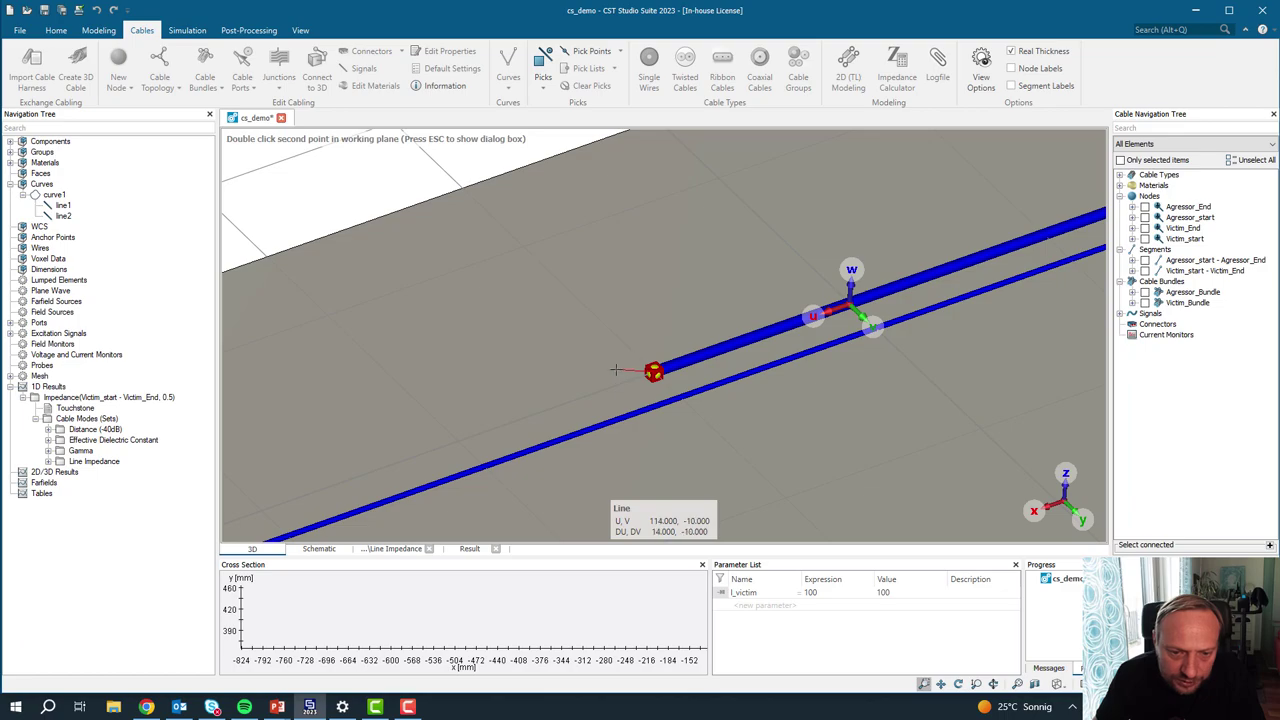
{"action": "key", "text": "Escape"}
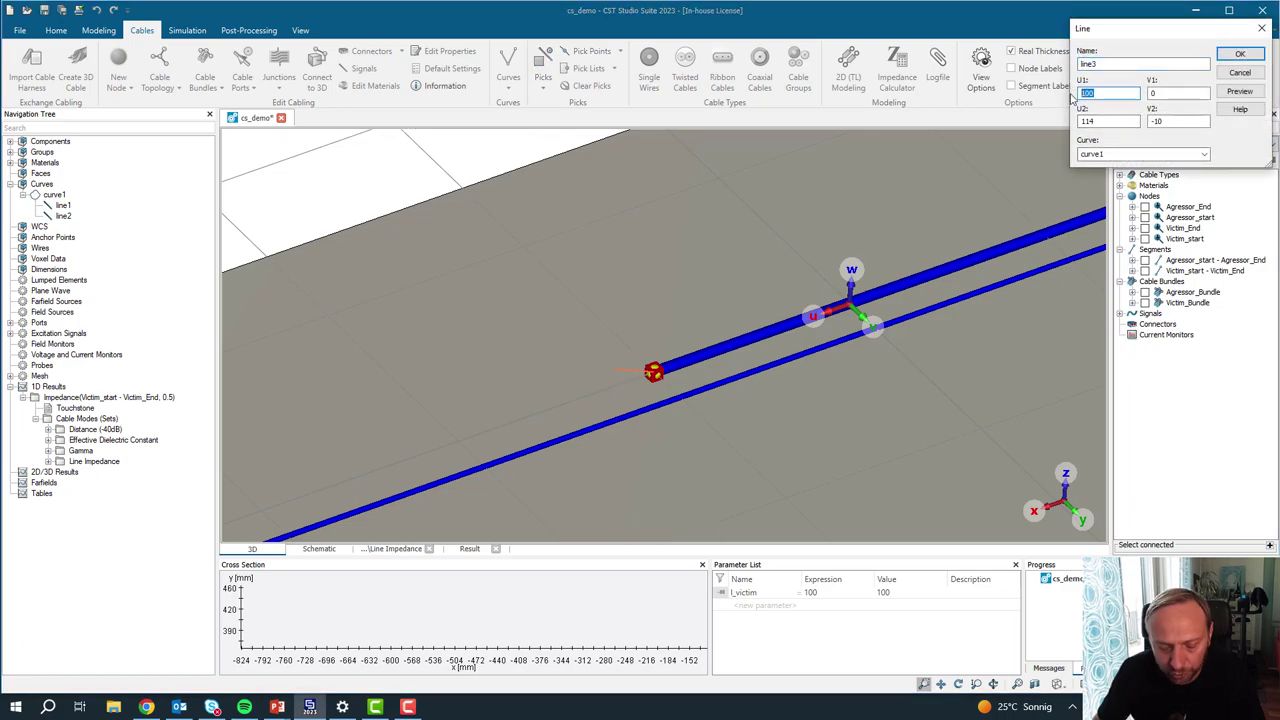
Step: Define the line's start point as U1 0, V1 0 and its end point as U2 l_offset, V2 l_offset
{"action": "type", "text": "l"}
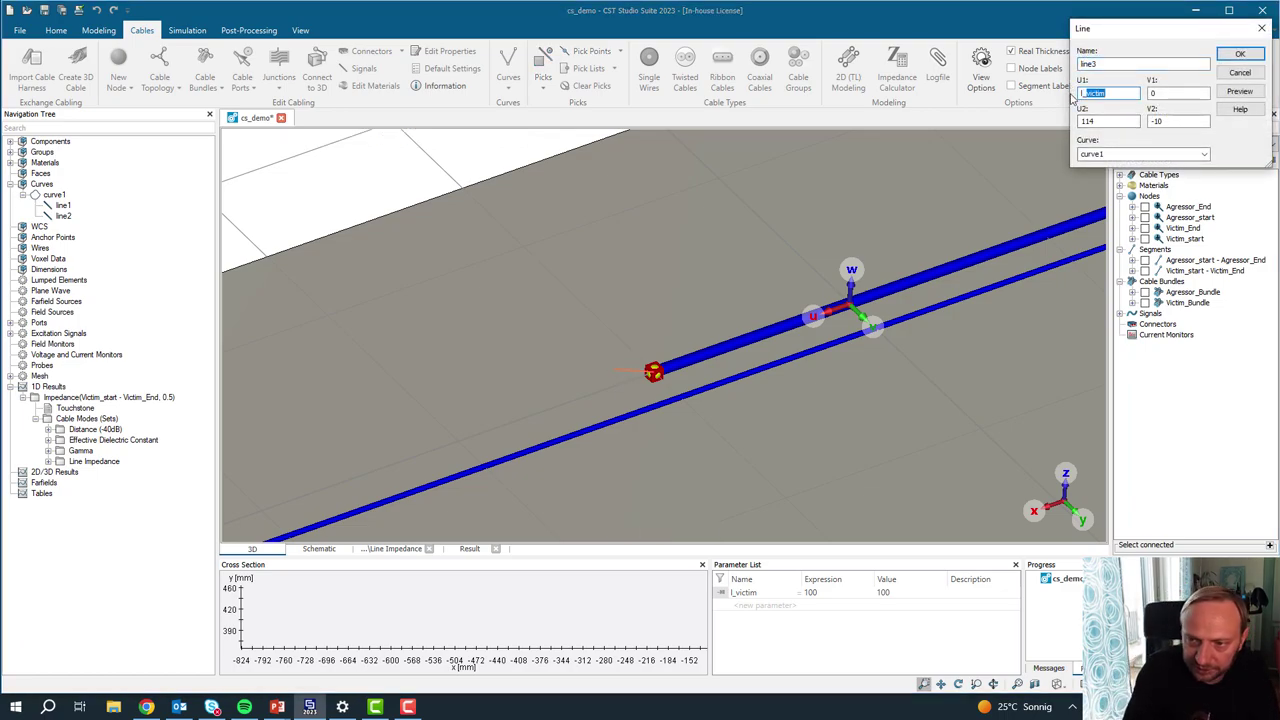
{"action": "type", "text": "_offset"}
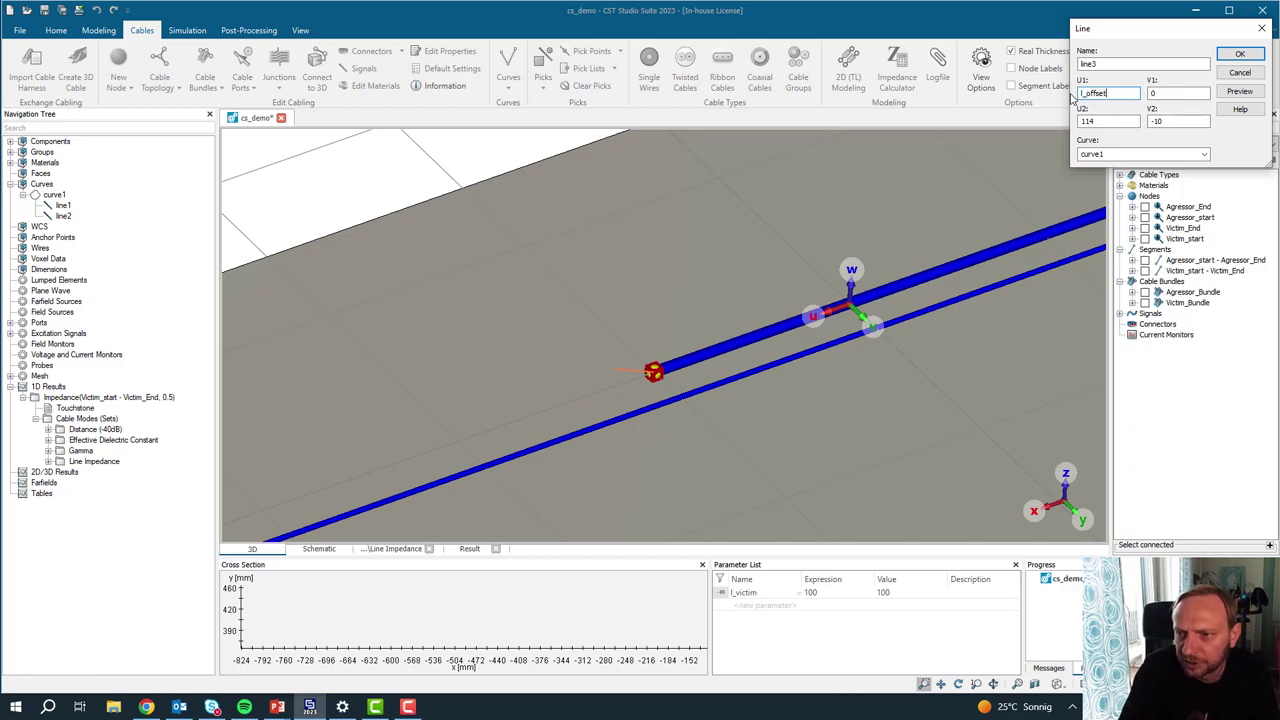
{"action": "key", "text": "Tab"}
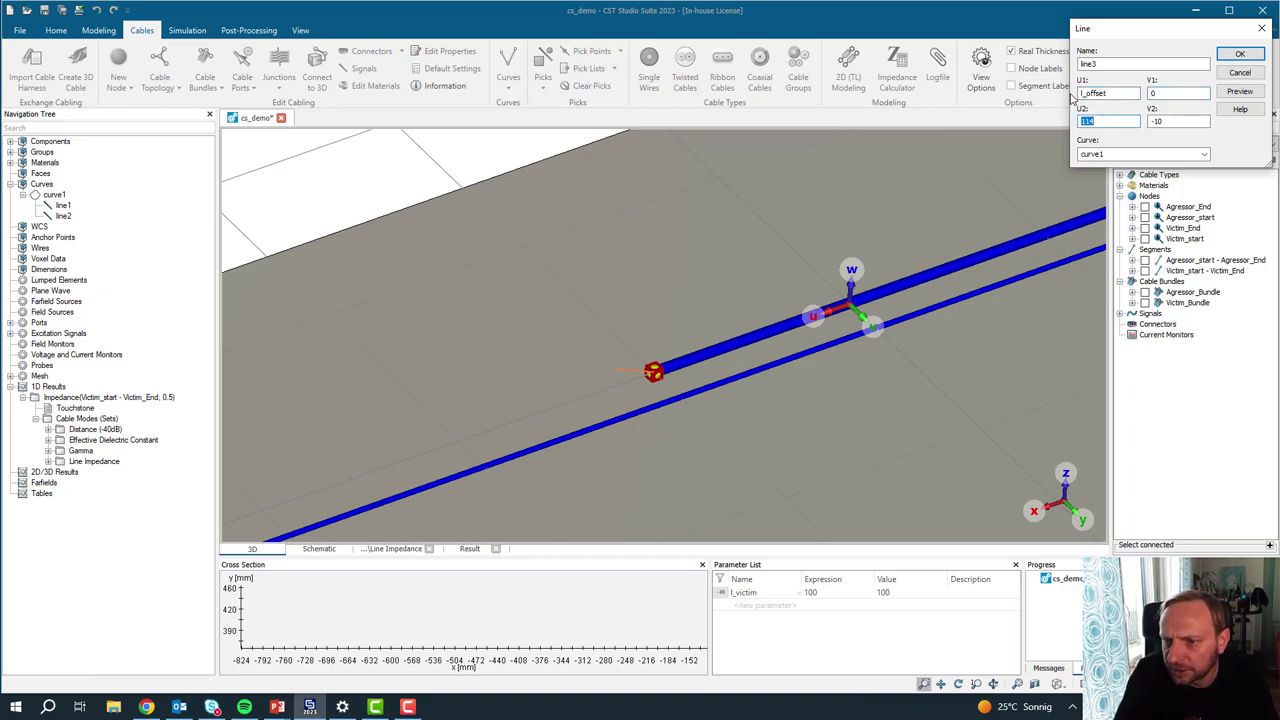
{"action": "key", "text": "shift+Tab"}
{"action": "key", "text": "shift+Tab"}
{"action": "key", "text": "ctrl+c"}
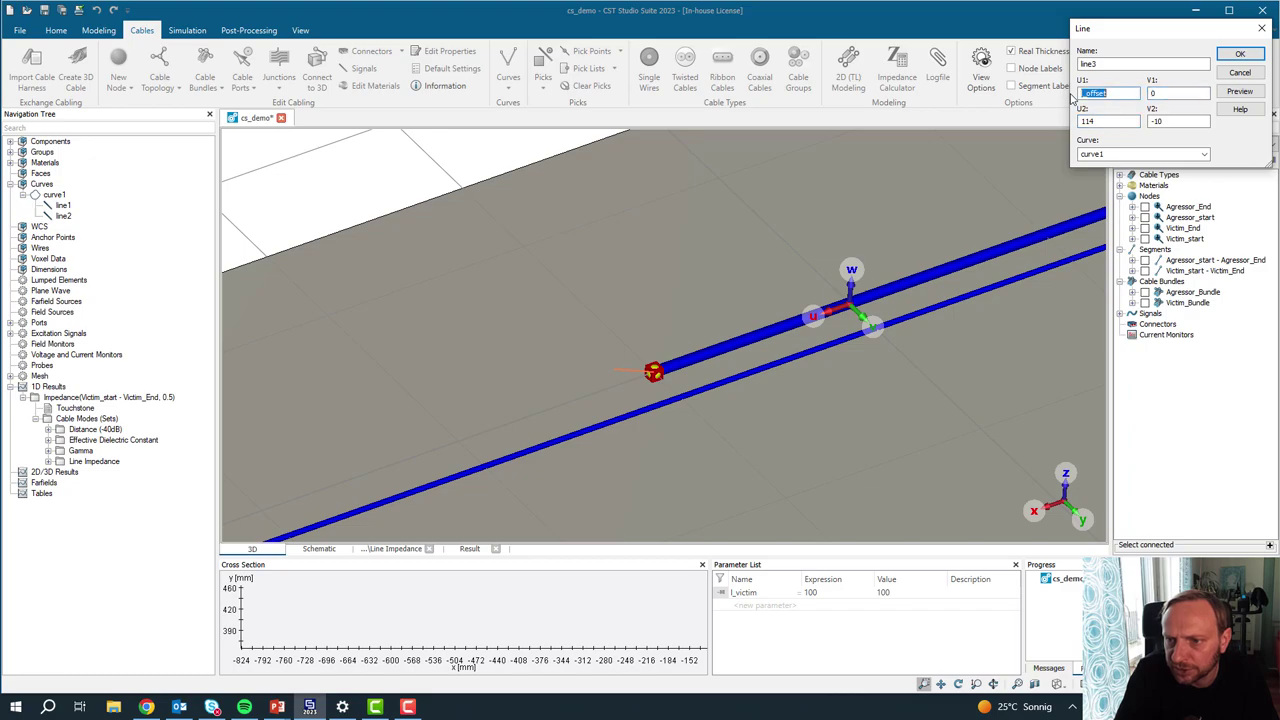
{"action": "key", "text": "BackSpace"}
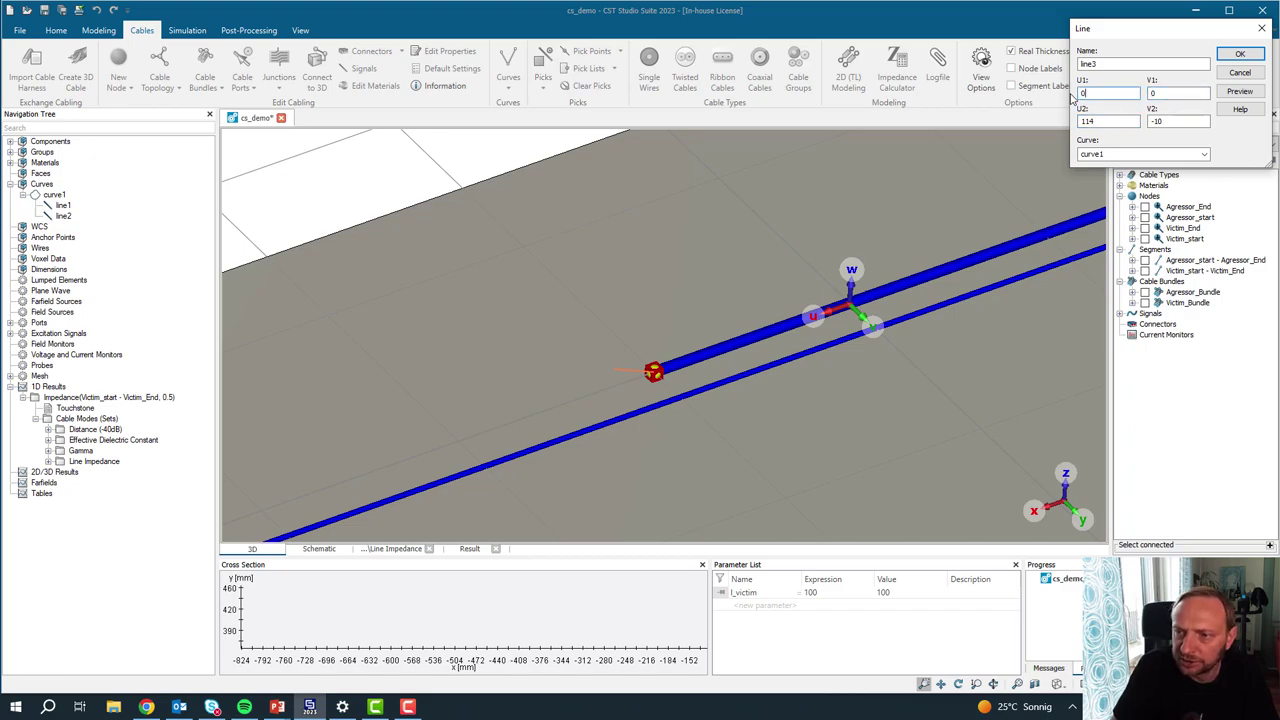
{"action": "key", "text": "Tab"}
{"action": "key", "text": "ctrl+v"}
{"action": "key", "text": "Tab"}
{"action": "key", "text": "ctrl+v"}
Step: Preview the line, define the missing parameter l_offset as 5, and create the line in curve1
{"action": "left_click", "coordinate": [1240, 91]}
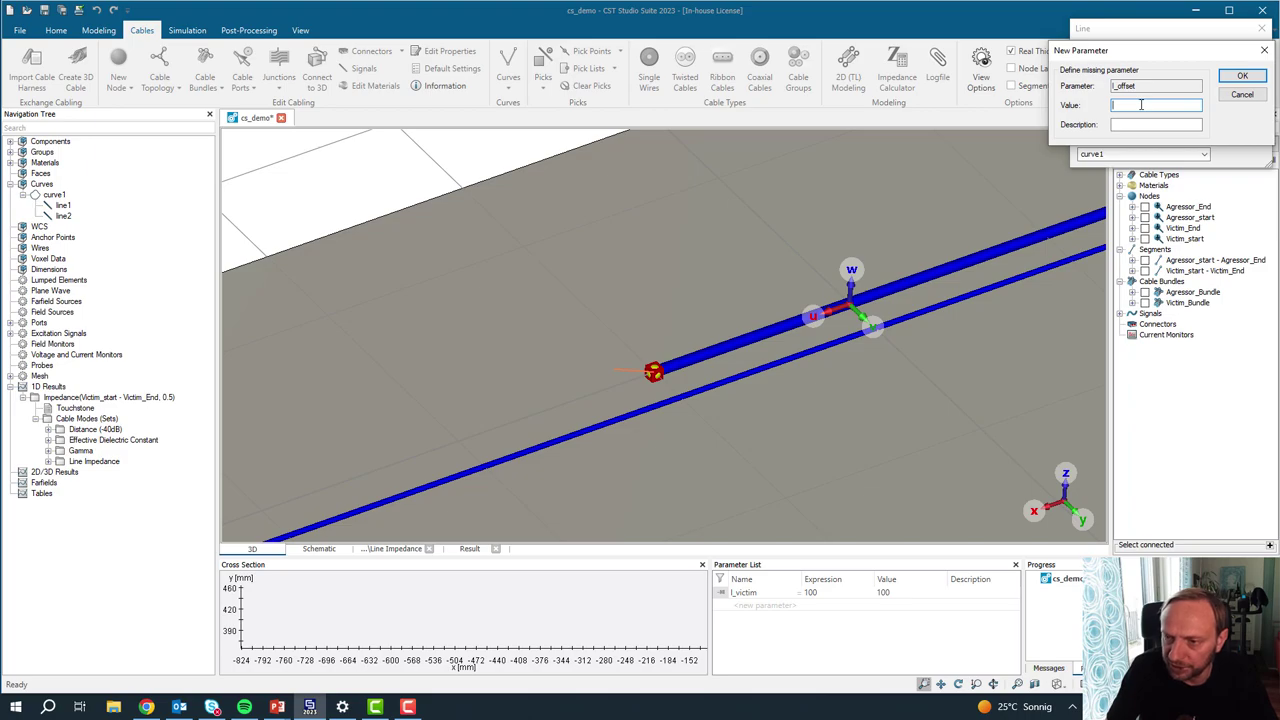
{"action": "type", "text": "5"}
{"action": "key", "text": "Return"}
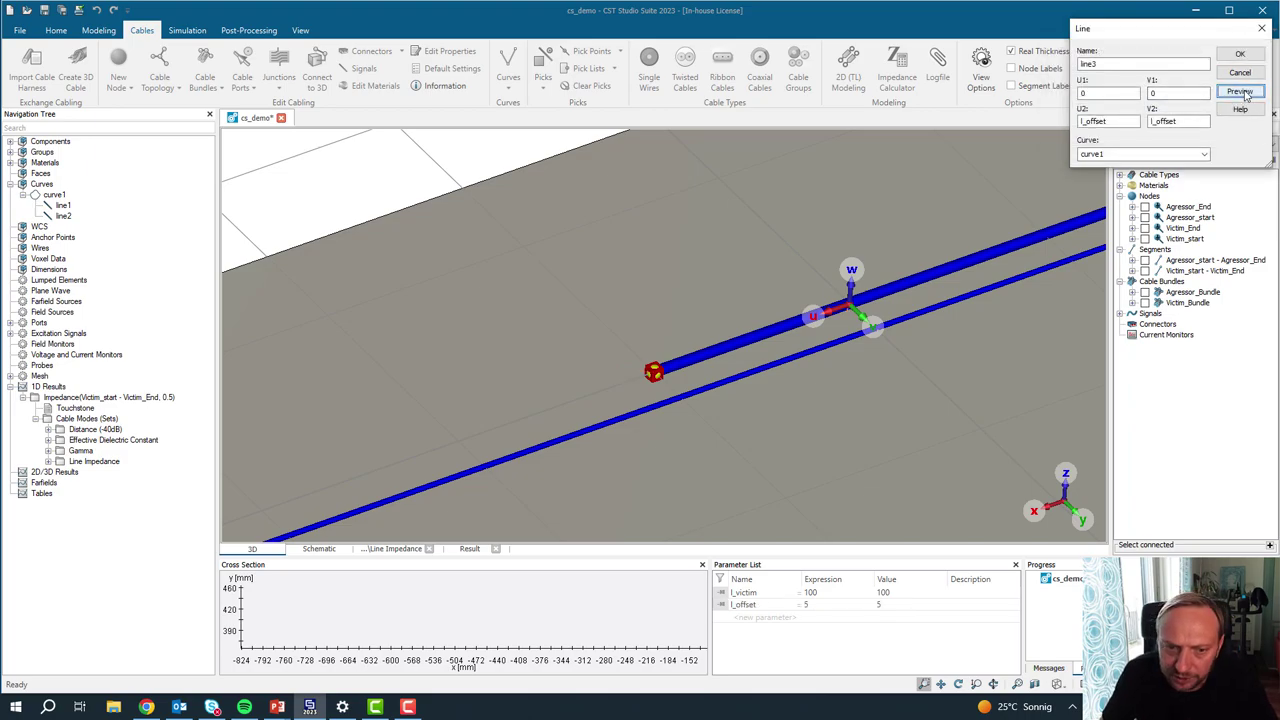
{"action": "scroll", "coordinate": [664, 299], "scroll_direction": "up", "scroll_amount": 6}
{"action": "scroll", "coordinate": [664, 299], "scroll_direction": "down", "scroll_amount": 5}
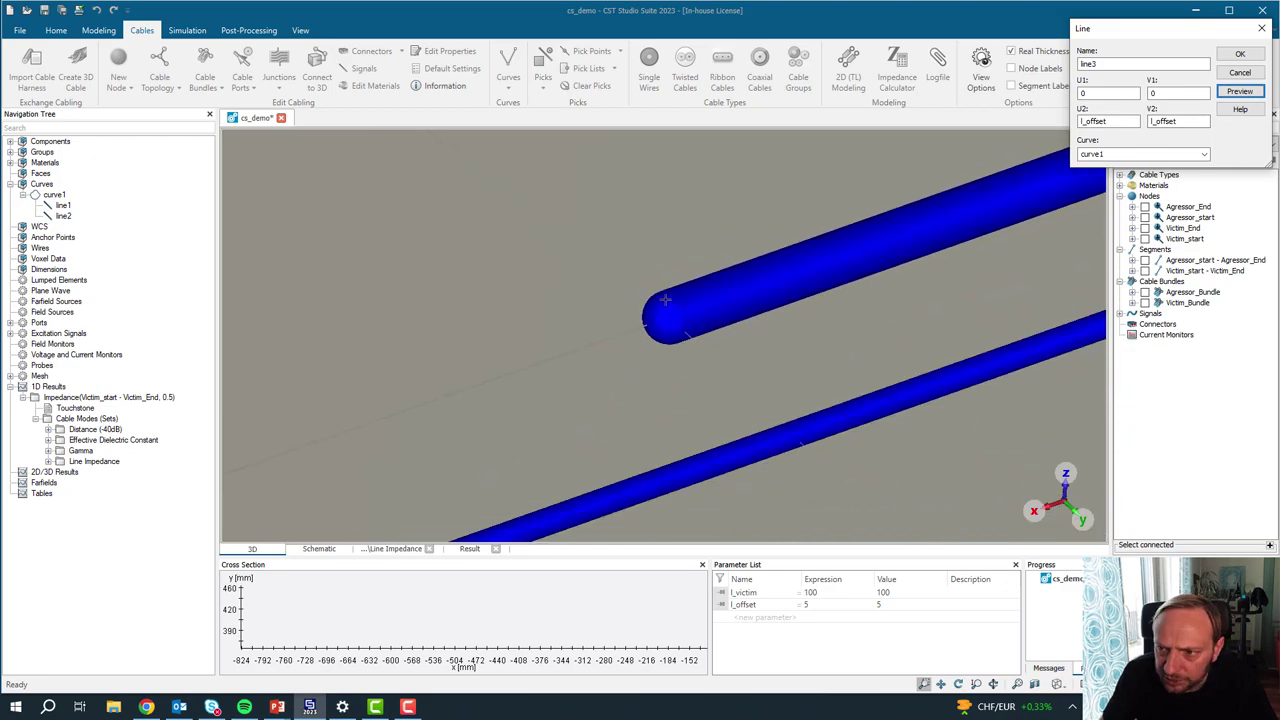
{"action": "scroll", "coordinate": [664, 299], "scroll_direction": "down", "scroll_amount": 3}
{"action": "scroll", "coordinate": [408, 410], "scroll_direction": "up", "scroll_amount": 2}
{"action": "scroll", "coordinate": [660, 305], "scroll_direction": "down", "scroll_amount": 3}
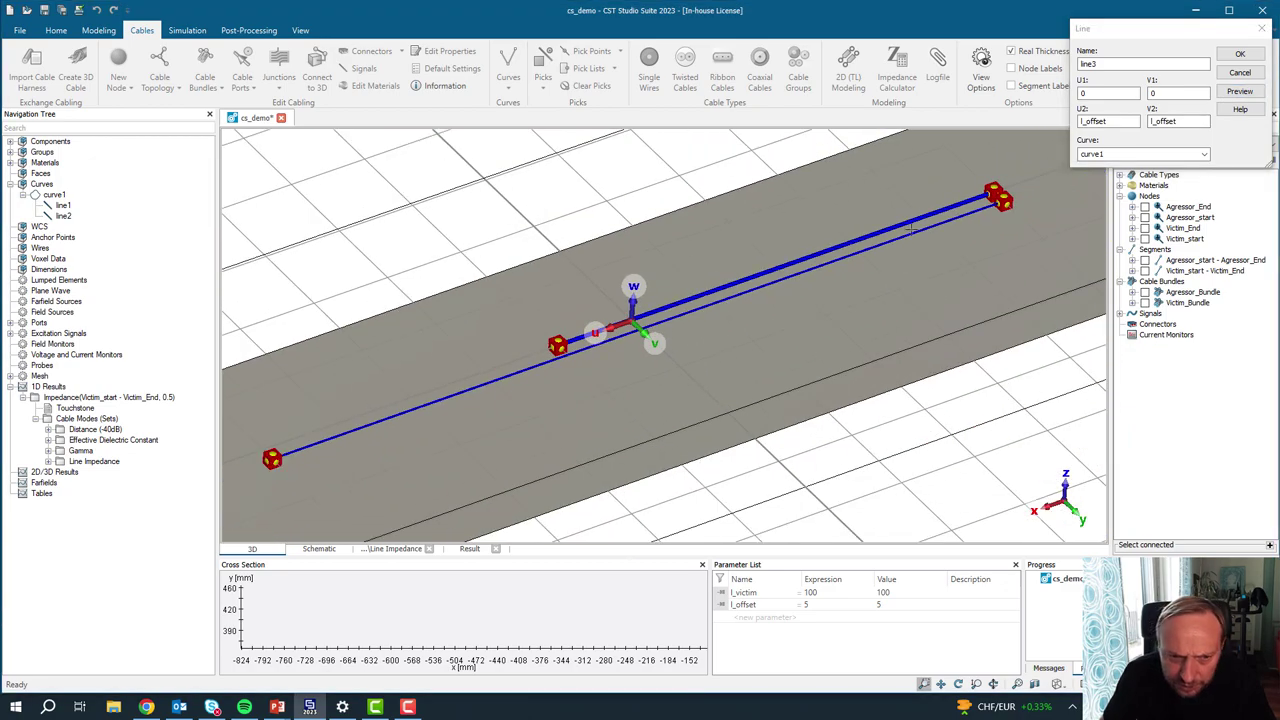
{"action": "left_click", "coordinate": [1238, 54]}
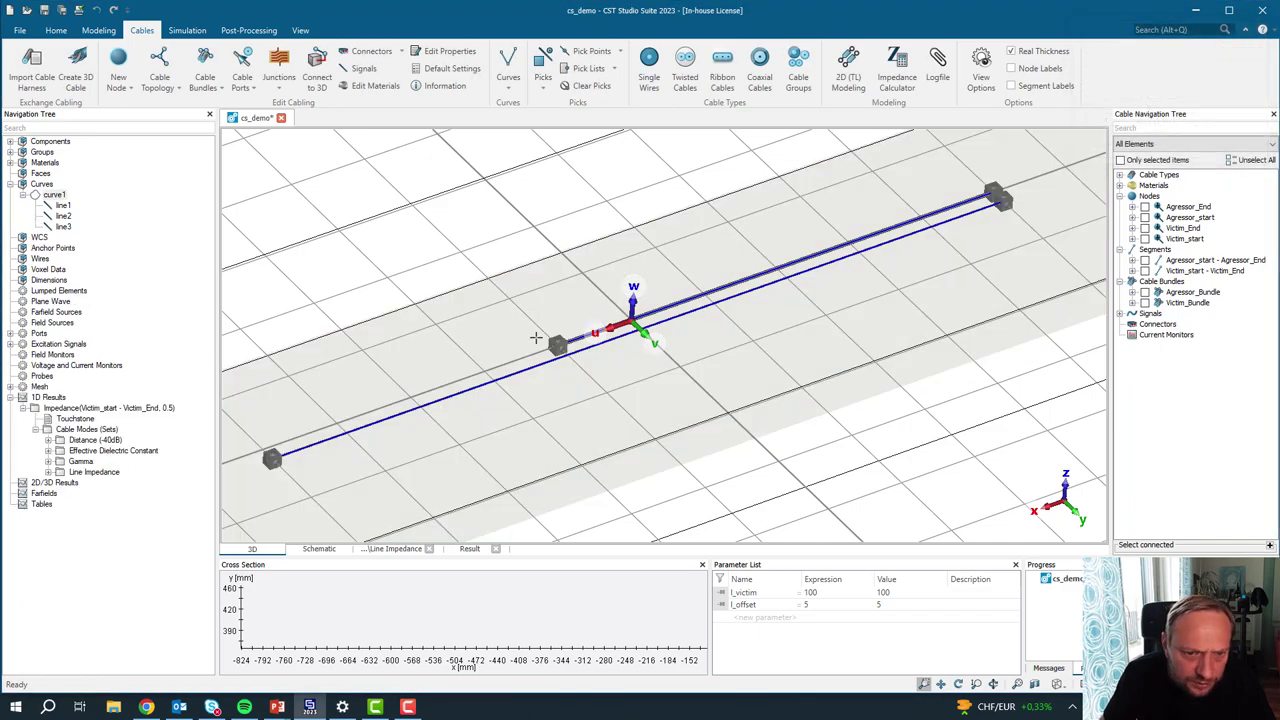
Step: Select line3 of curve1, show it, and look for it around the near end of the thicker cable
{"action": "scroll", "coordinate": [580, 340], "scroll_direction": "up", "scroll_amount": 5}
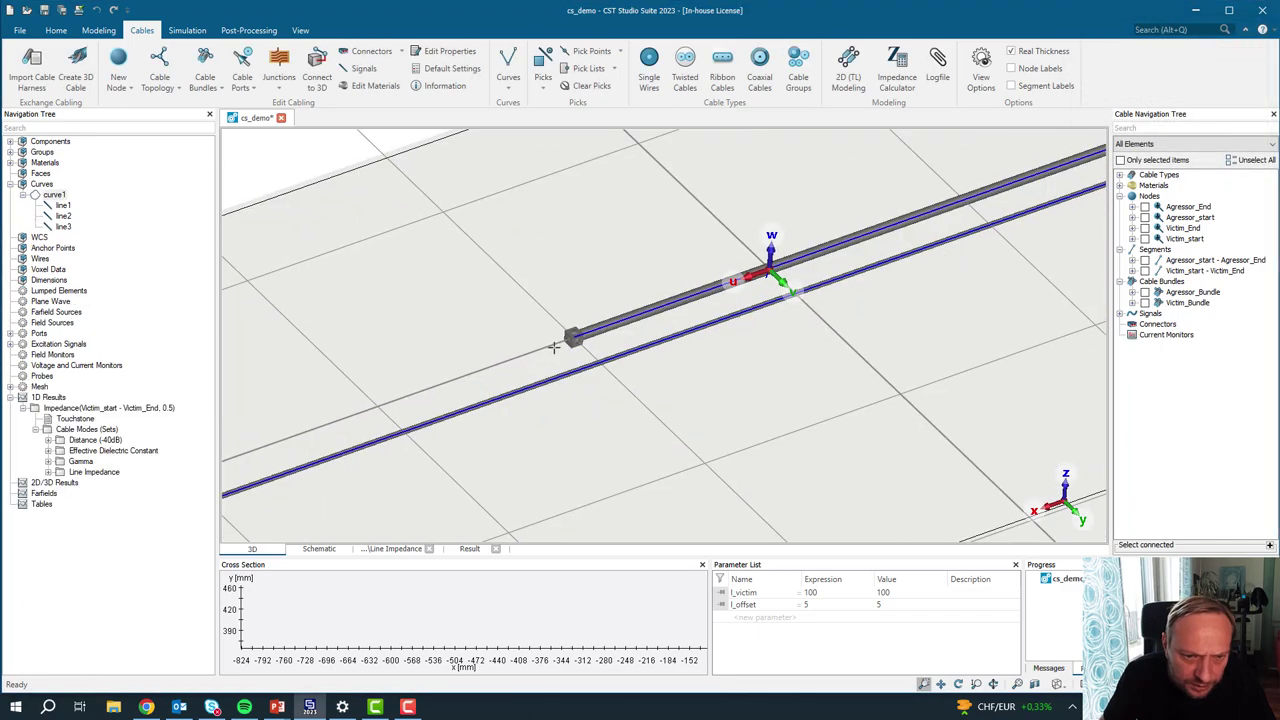
{"action": "left_click", "coordinate": [62, 227]}
{"action": "scroll", "coordinate": [755, 258], "scroll_direction": "down", "scroll_amount": 10}
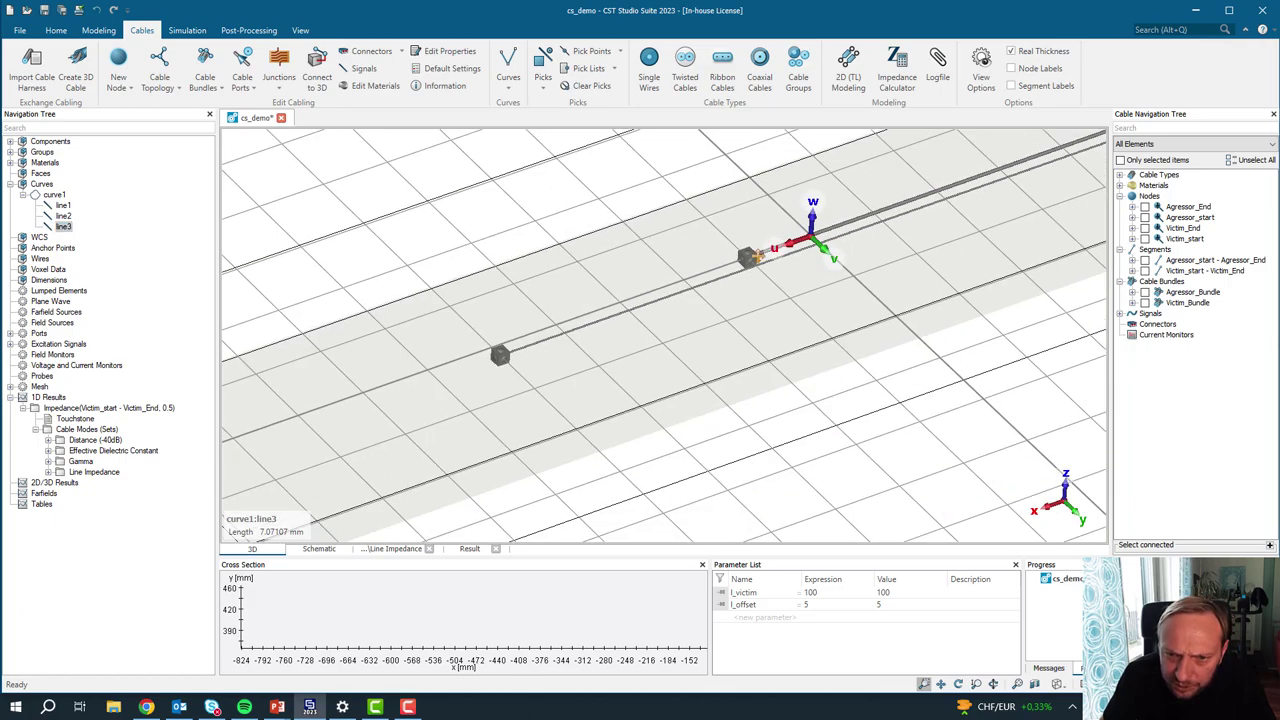
{"action": "scroll", "coordinate": [863, 251], "scroll_direction": "up", "scroll_amount": 5}
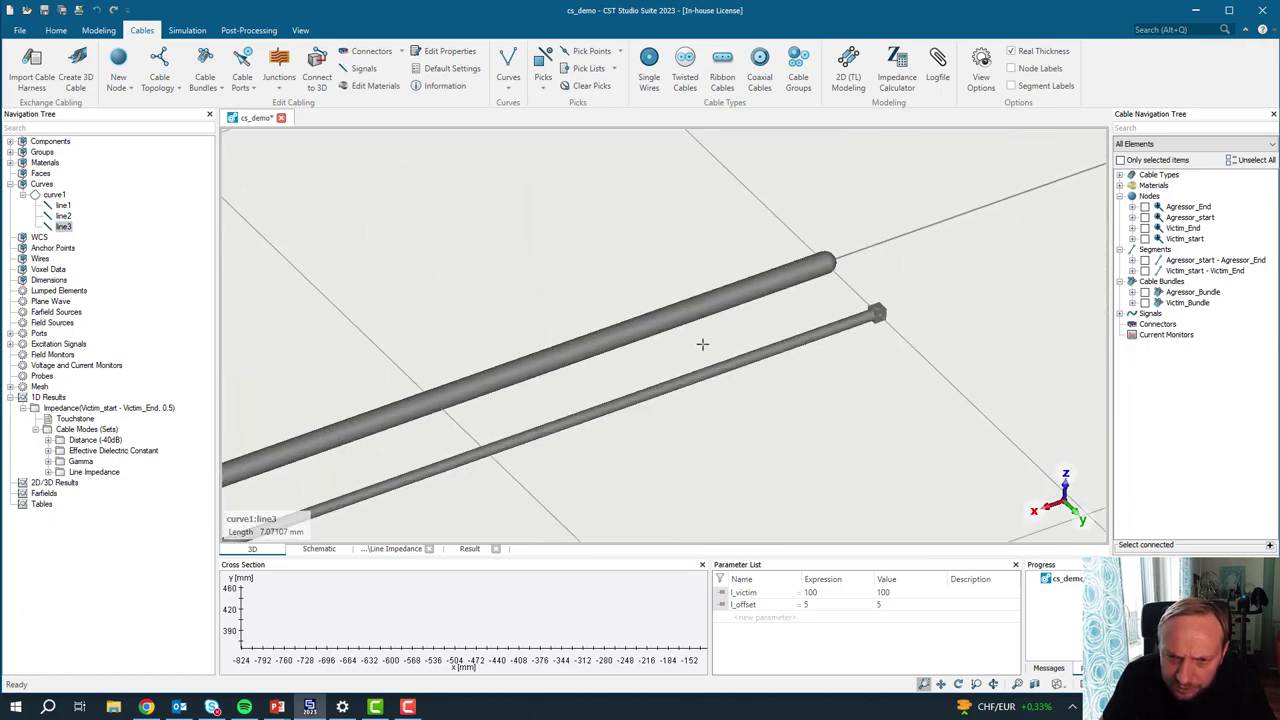
{"action": "scroll", "coordinate": [669, 371], "scroll_direction": "down", "scroll_amount": 3}
{"action": "middle_click_drag", "start_coordinate": [570, 382], "coordinate": [757, 337]}
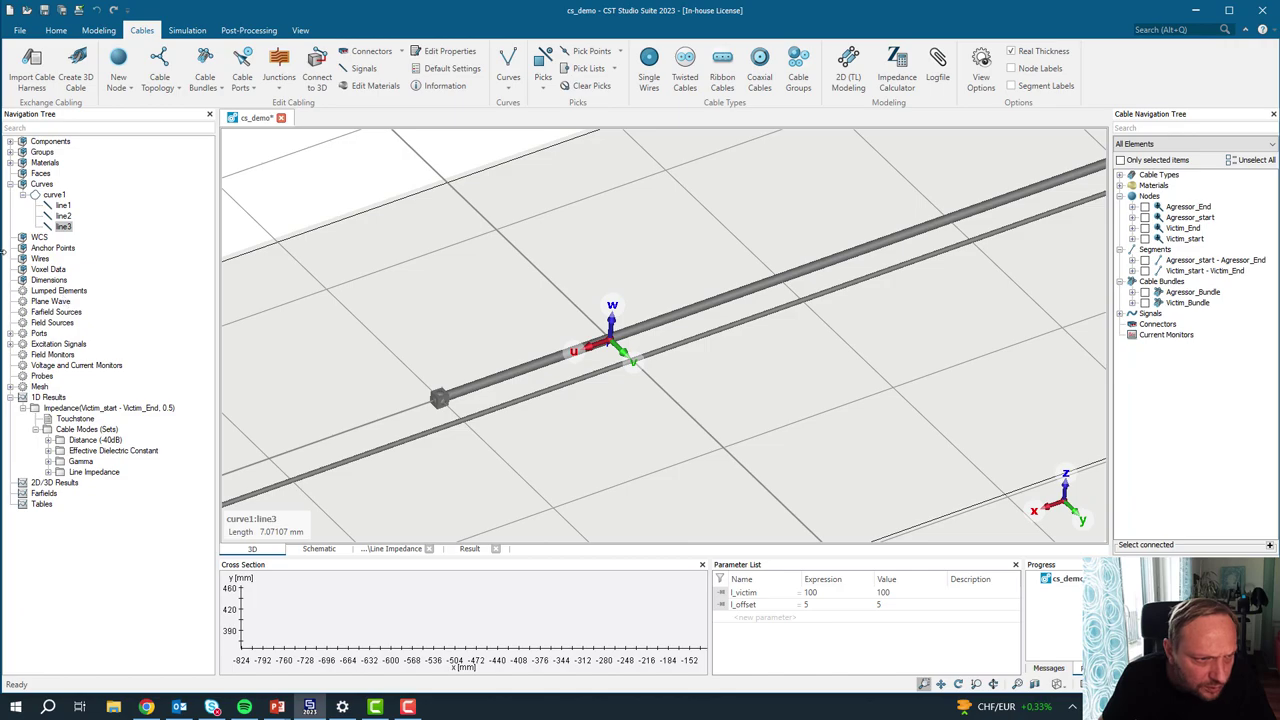
{"action": "right_click", "coordinate": [64, 228]}
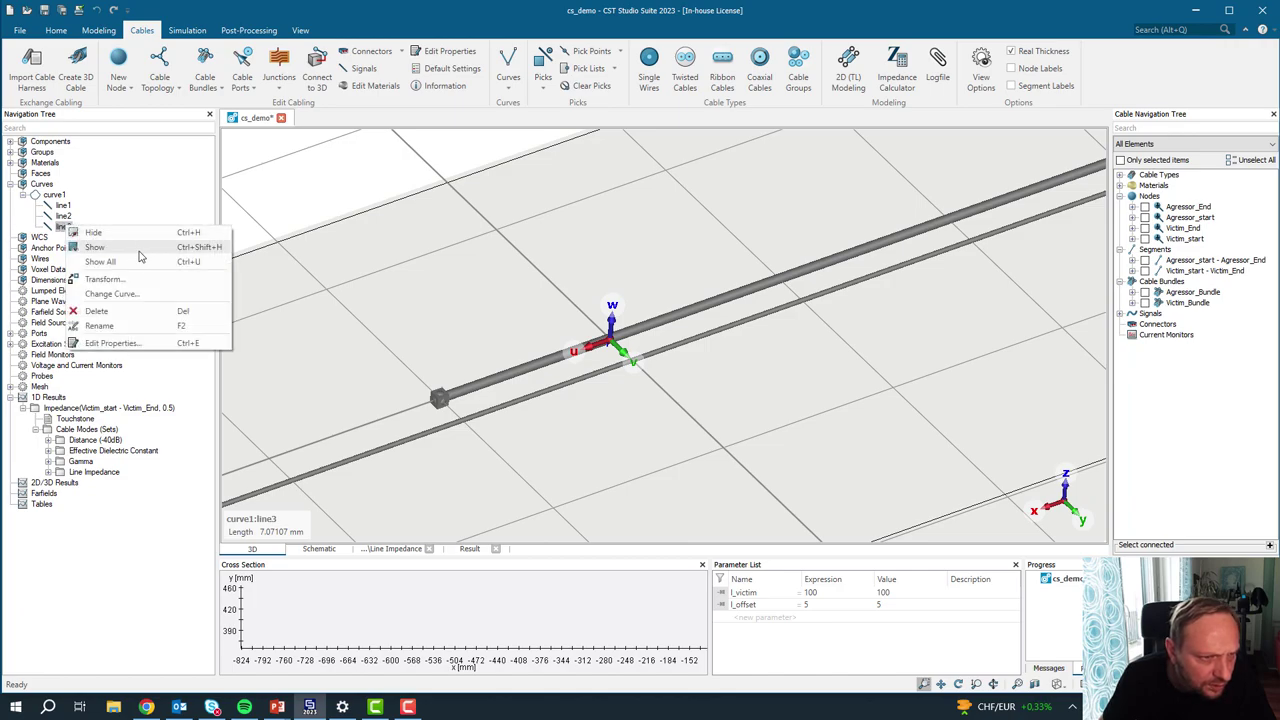
{"action": "left_click", "coordinate": [141, 251]}
Step: Turn off the real-thickness display of the cables around the near end node
{"action": "scroll", "coordinate": [406, 389], "scroll_direction": "up", "scroll_amount": 5}
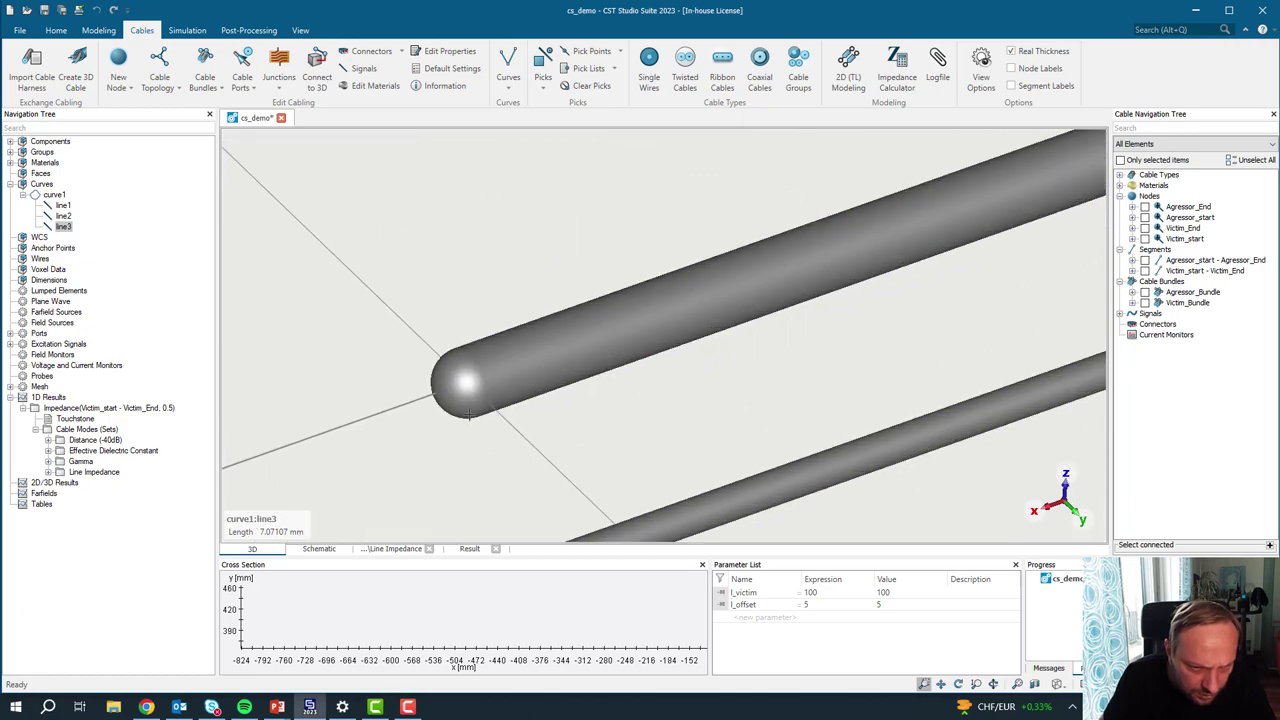
{"action": "left_click", "coordinate": [1011, 51]}
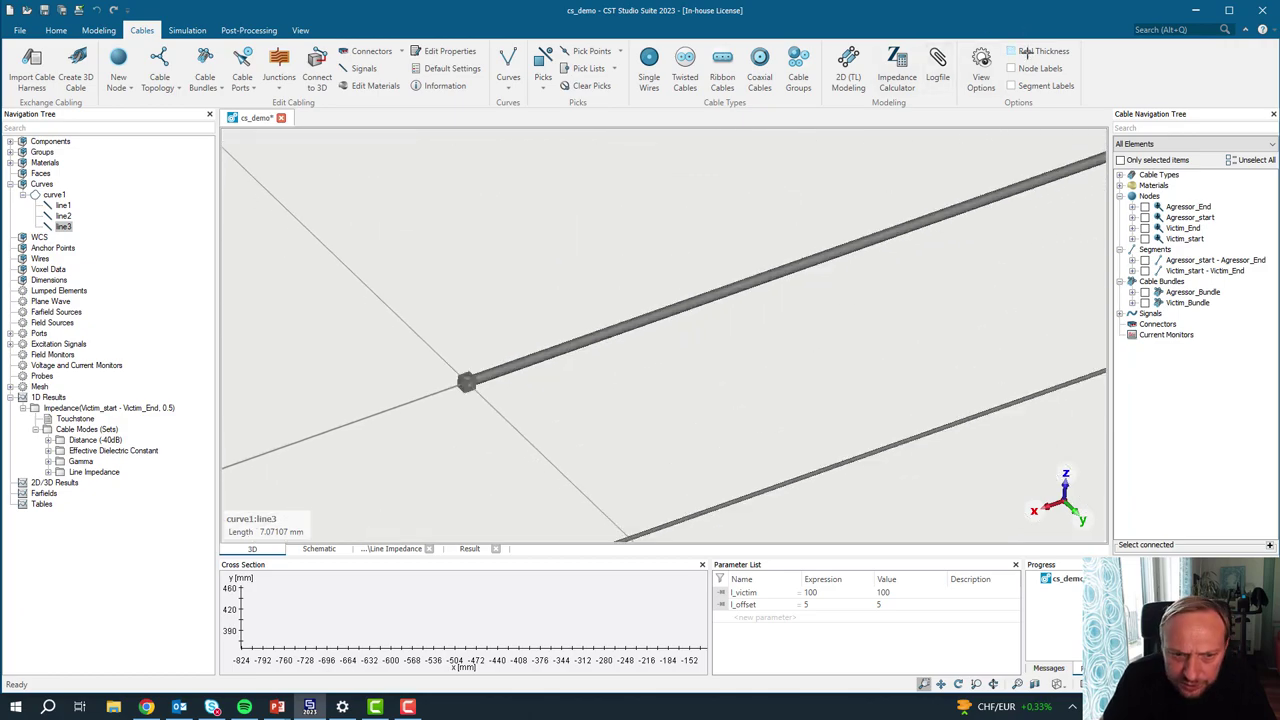
{"action": "middle_click_drag", "start_coordinate": [702, 322], "coordinate": [568, 332]}
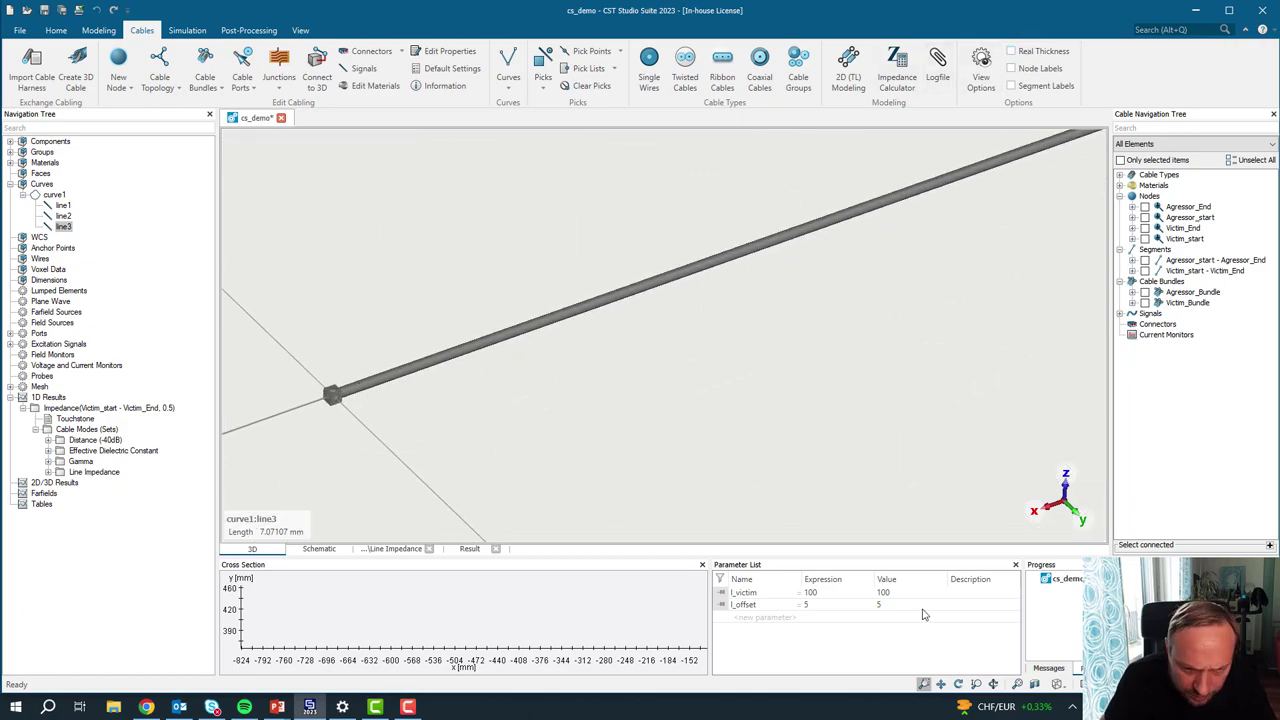
Step: Set the parameter l_offset to 50, accept the effect on existing results, and update the model parametrically
{"action": "double_click", "coordinate": [807, 605]}
{"action": "type", "text": "0"}
{"action": "key", "text": "Return"}
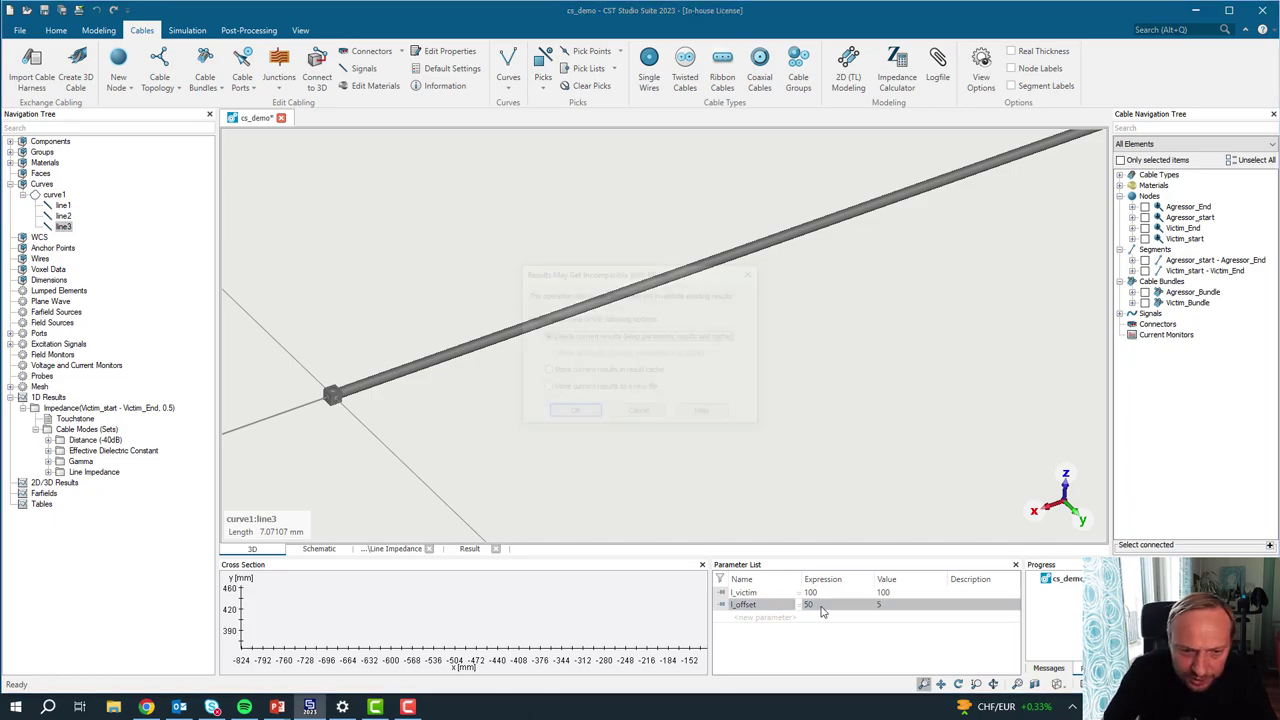
{"action": "left_click", "coordinate": [579, 412]}
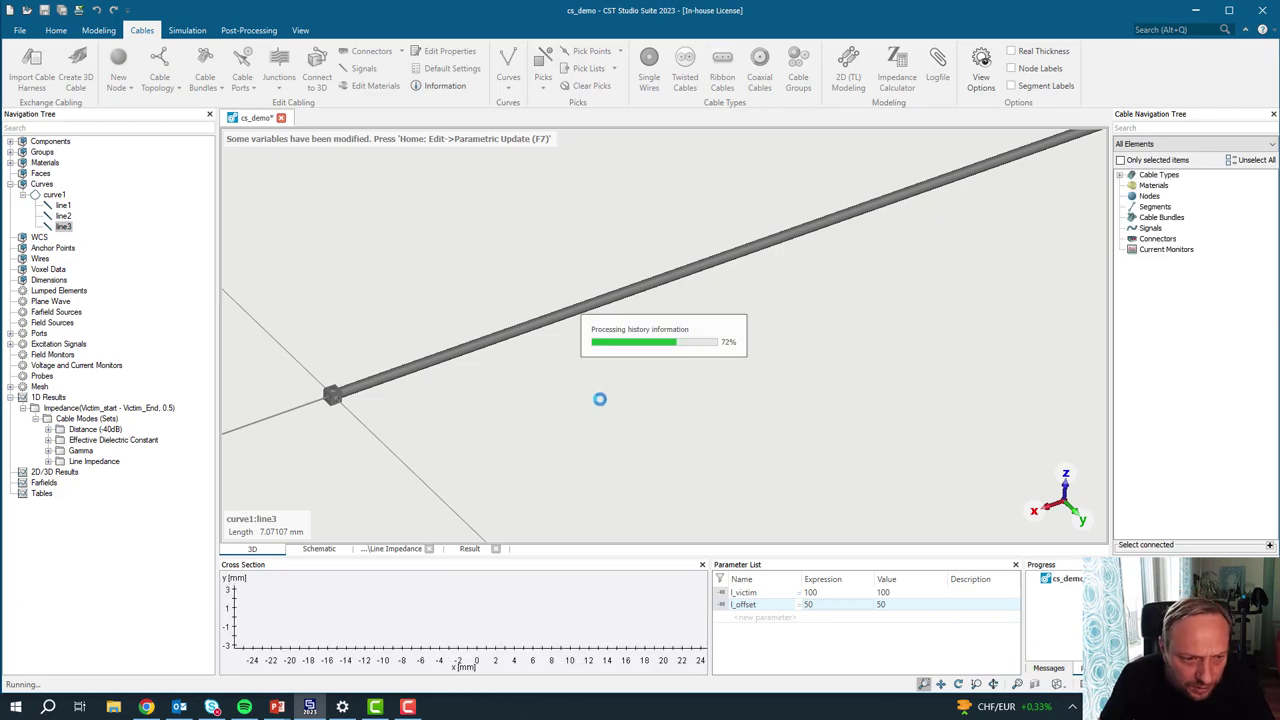
{"action": "left_click_drag", "start_coordinate": [663, 394], "coordinate": [779, 364]}
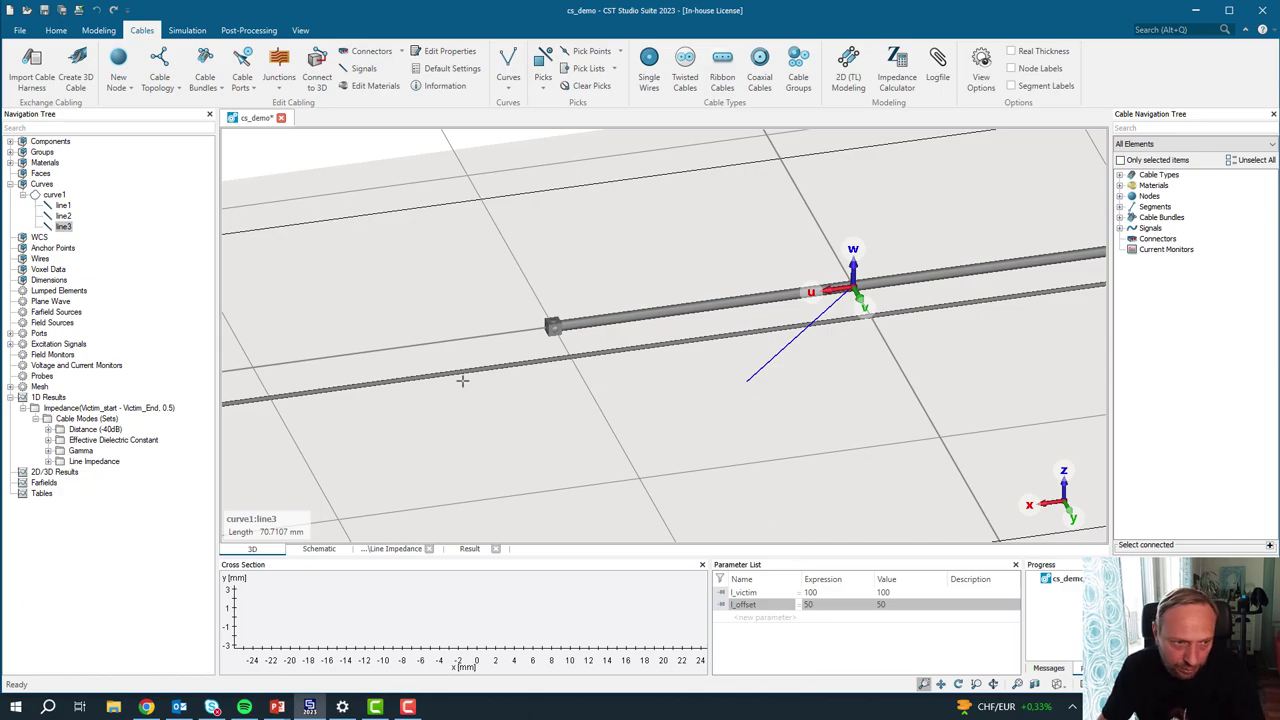
Step: Edit the definition of line3, set its end coordinate U2 to l_victim+l_offset, and preview the line
{"action": "double_click", "coordinate": [60, 227]}
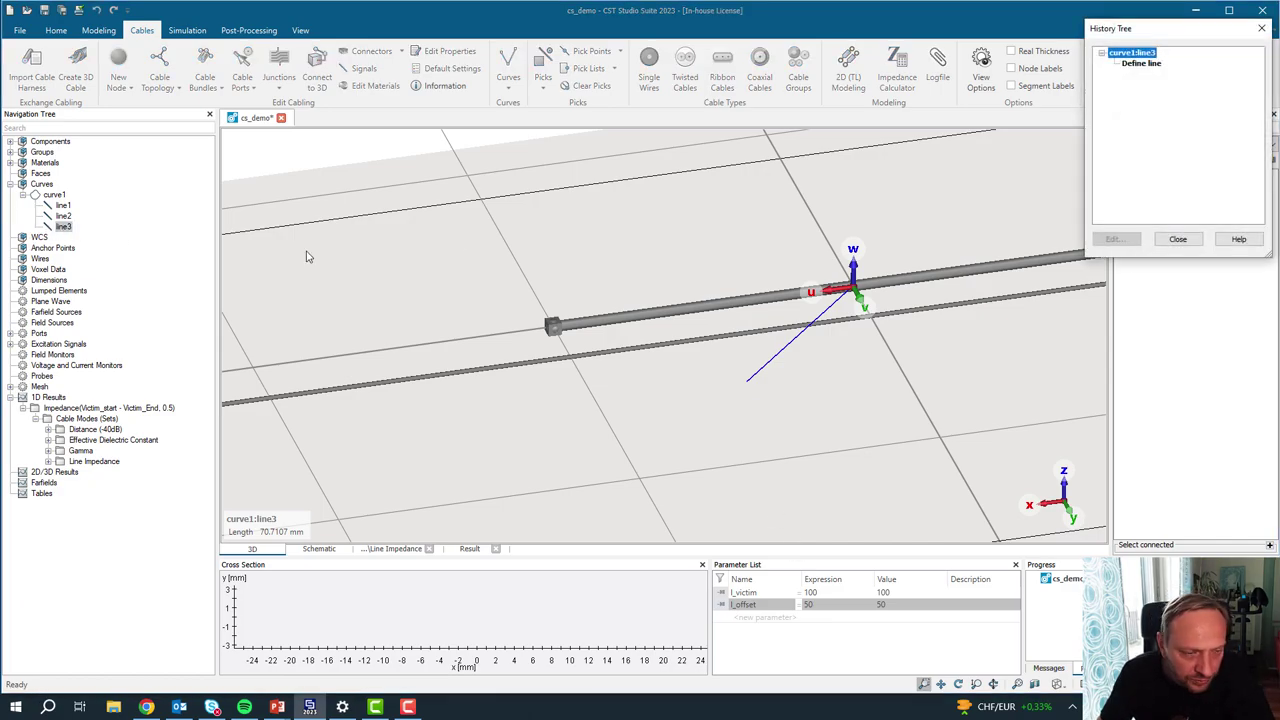
{"action": "double_click", "coordinate": [1141, 64]}
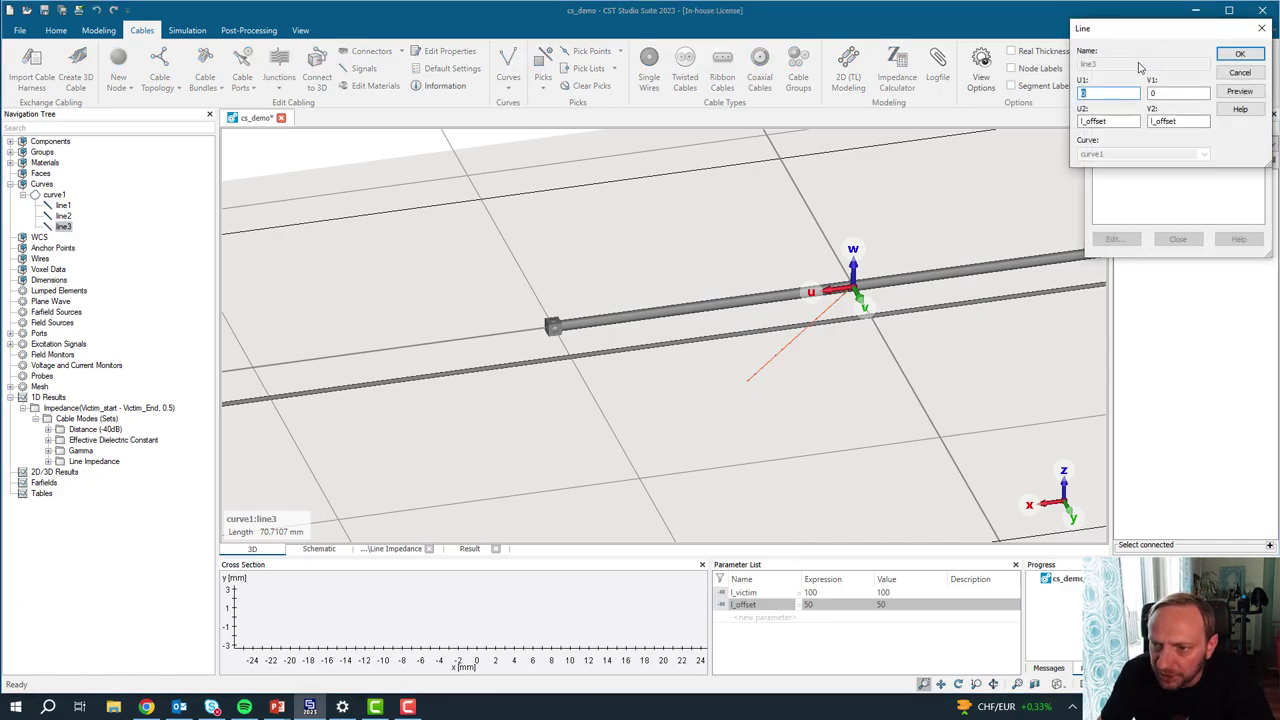
{"action": "left_click", "coordinate": [1113, 121]}
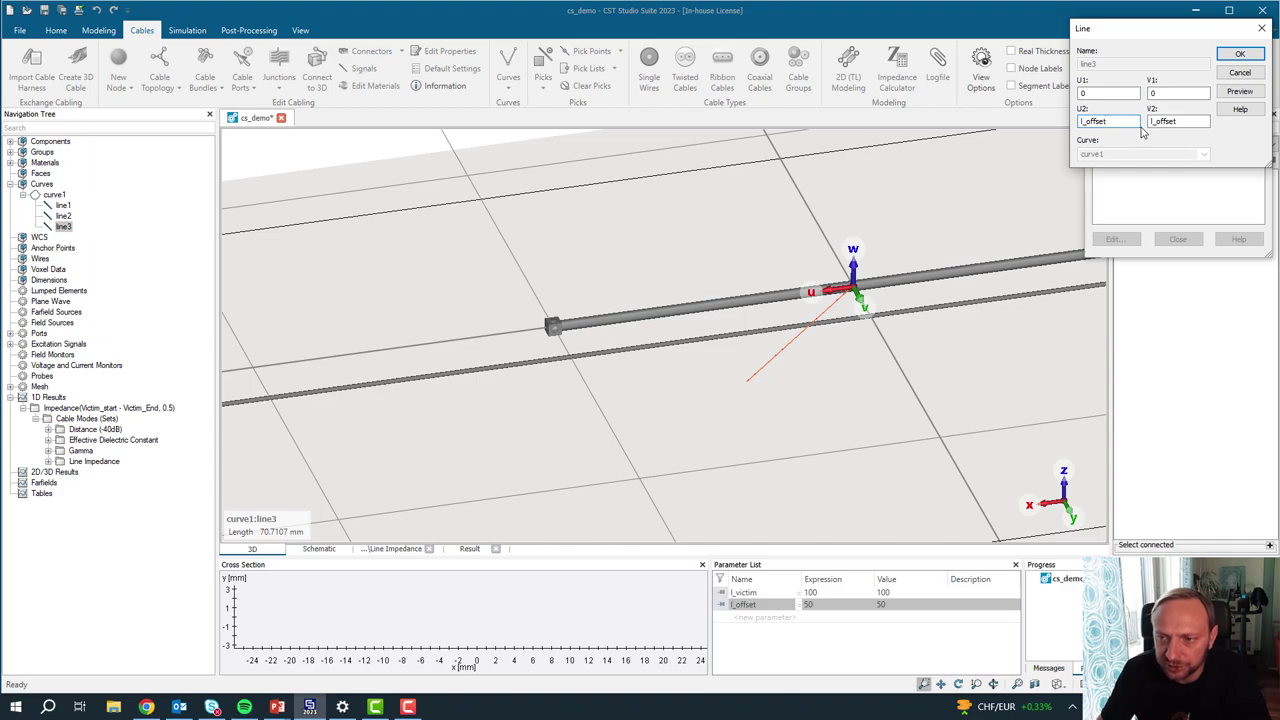
{"action": "type", "text": "l_"}
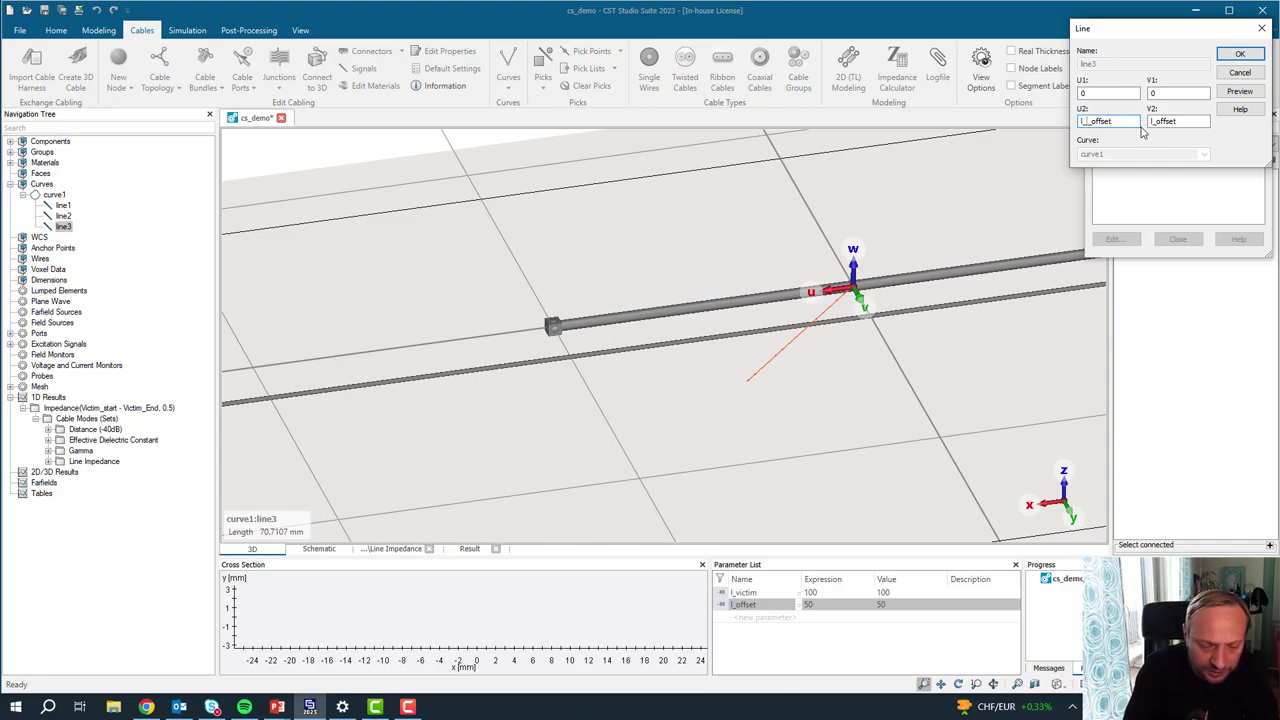
{"action": "type", "text": "v"}
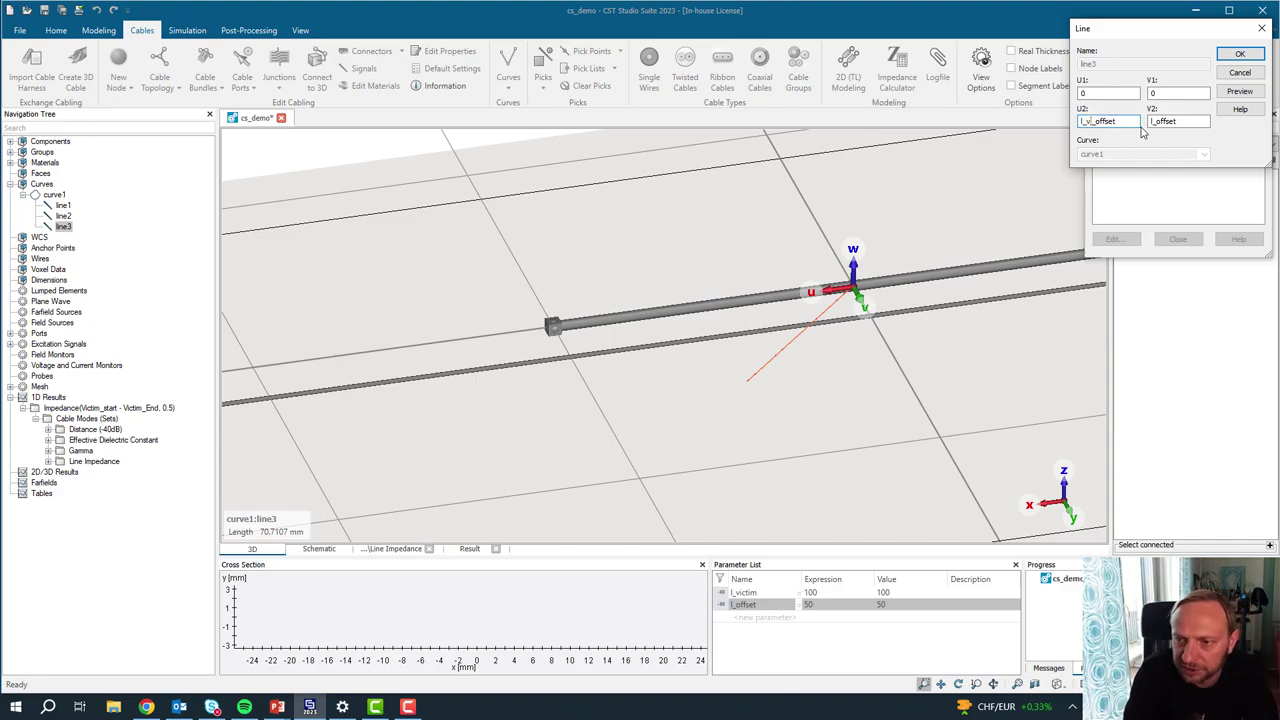
{"action": "type", "text": "ictim+l"}
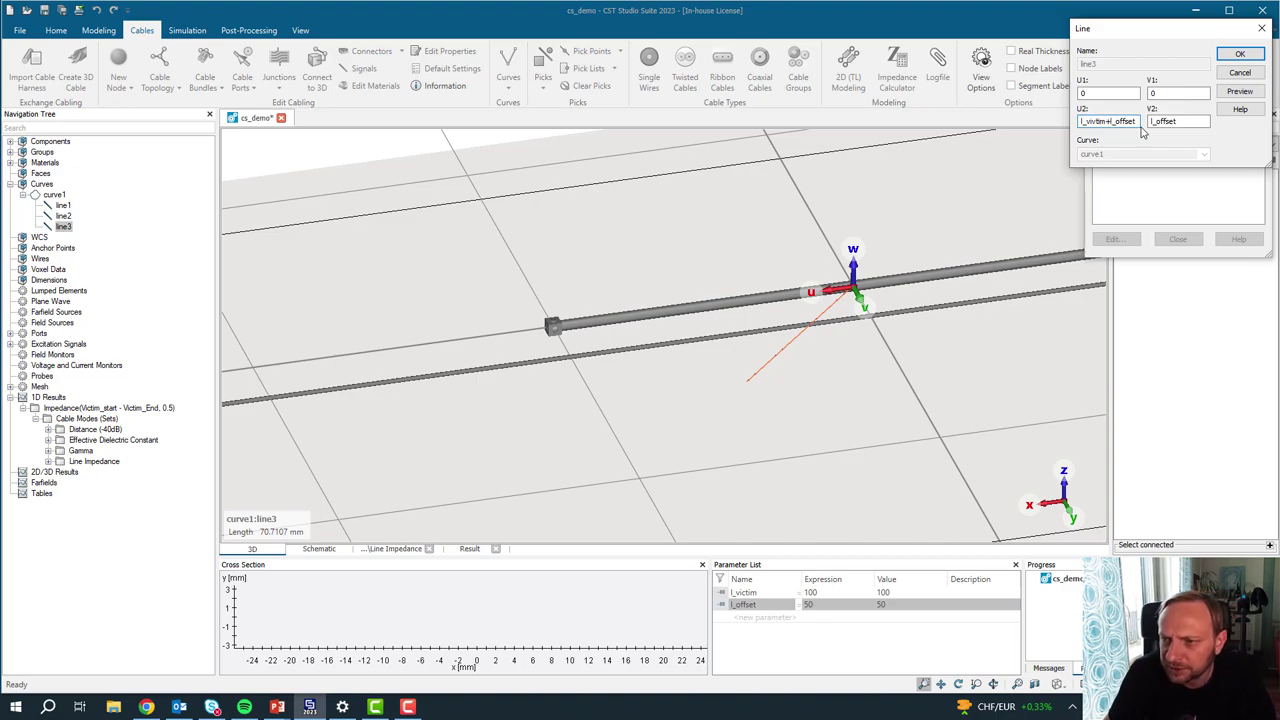
{"action": "left_click", "coordinate": [1240, 91]}
{"action": "left_click", "coordinate": [1241, 93]}
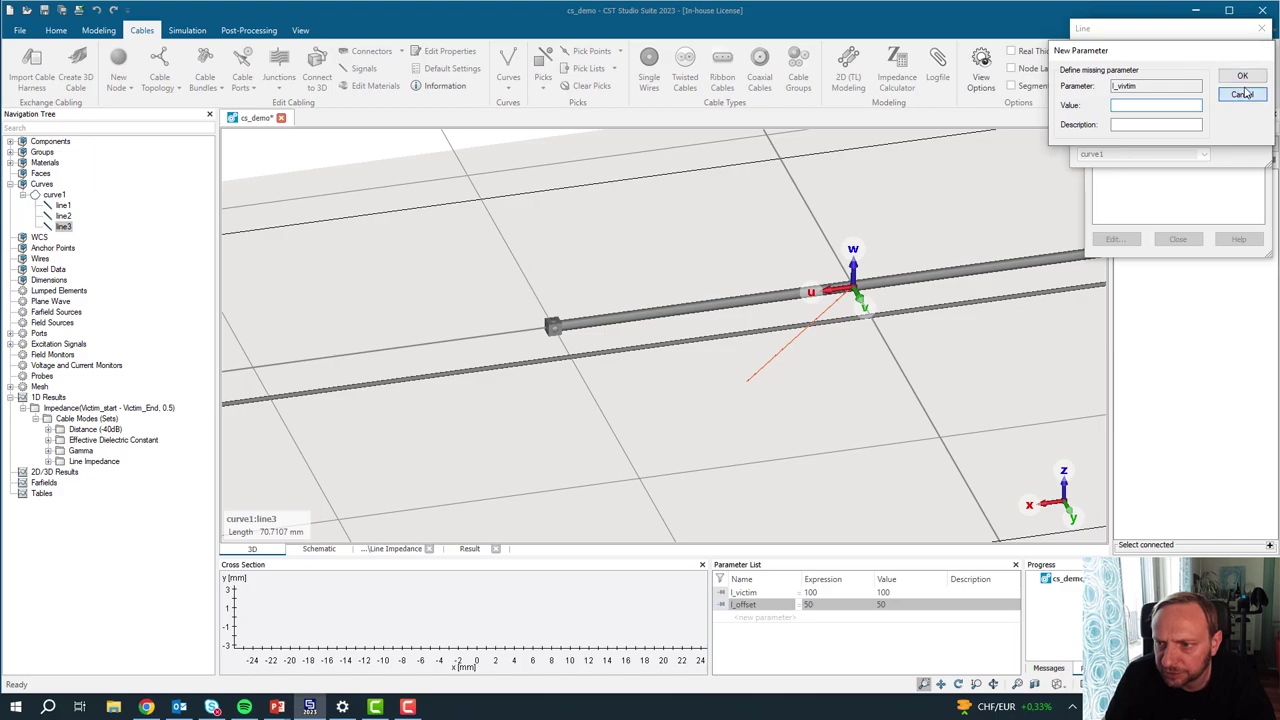
{"action": "left_click", "coordinate": [1219, 131]}
{"action": "left_click", "coordinate": [1098, 121]}
{"action": "key", "text": "BackSpace"}
{"action": "type", "text": "ctim+l_offset"}
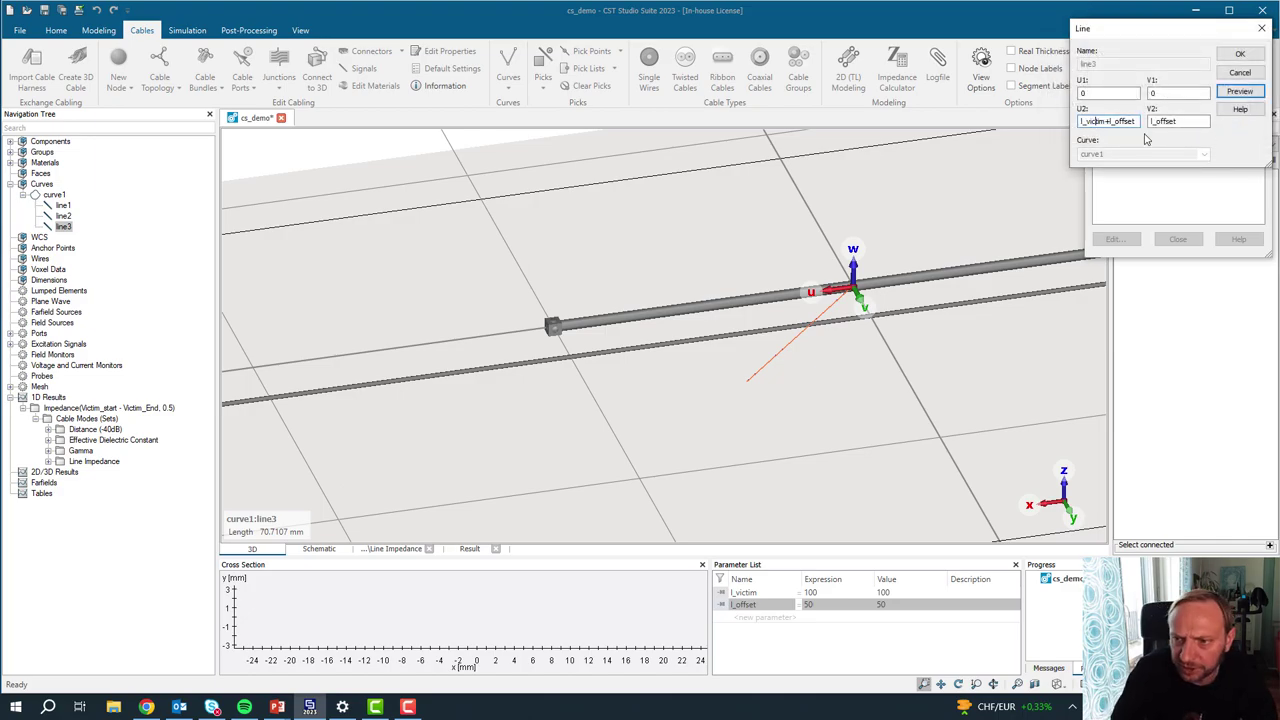
{"action": "left_click", "coordinate": [1236, 92]}
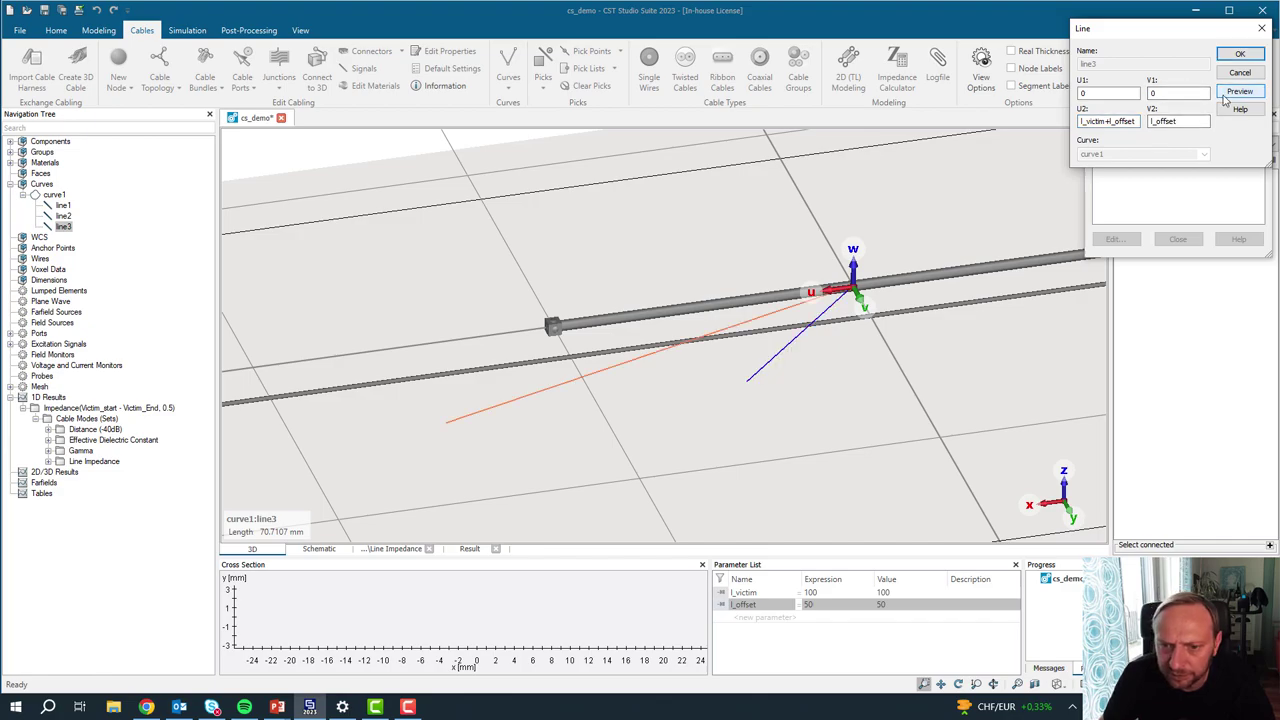
Step: Set the start coordinate U1 of line3 to l_victim and preview the line
{"action": "double_click", "coordinate": [1104, 92]}
{"action": "type", "text": "l_"}
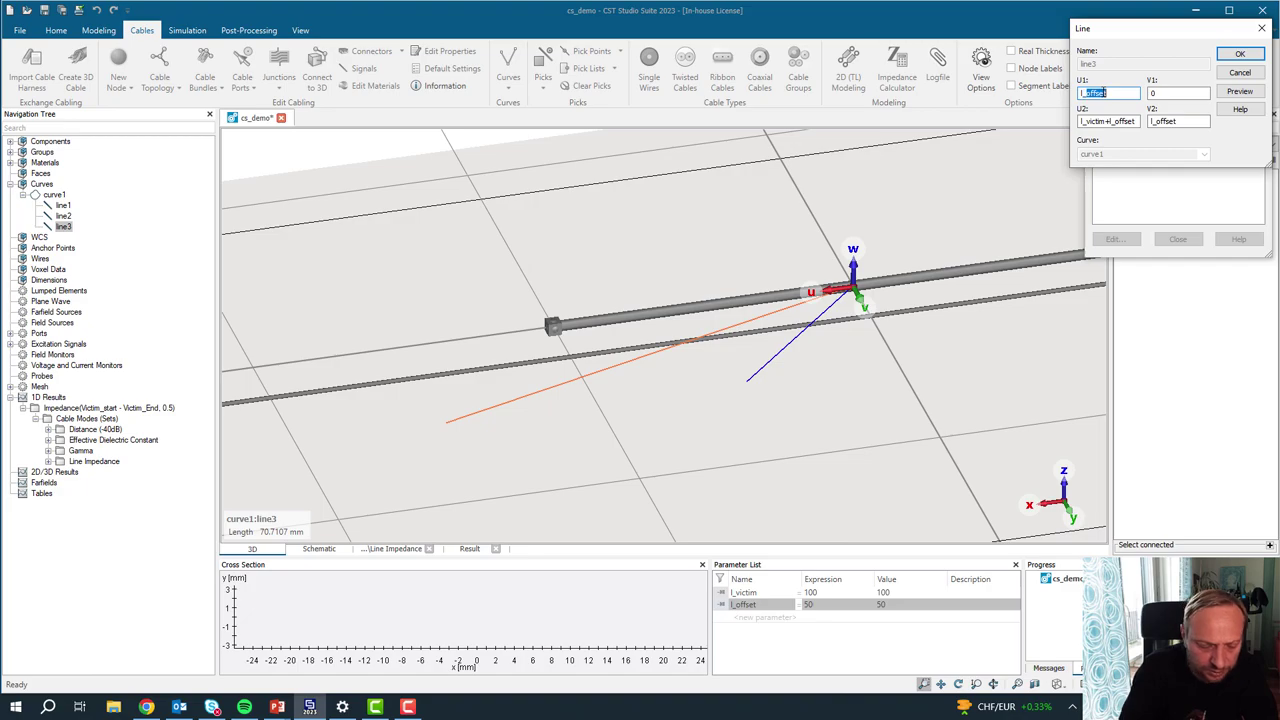
{"action": "type", "text": "victim"}
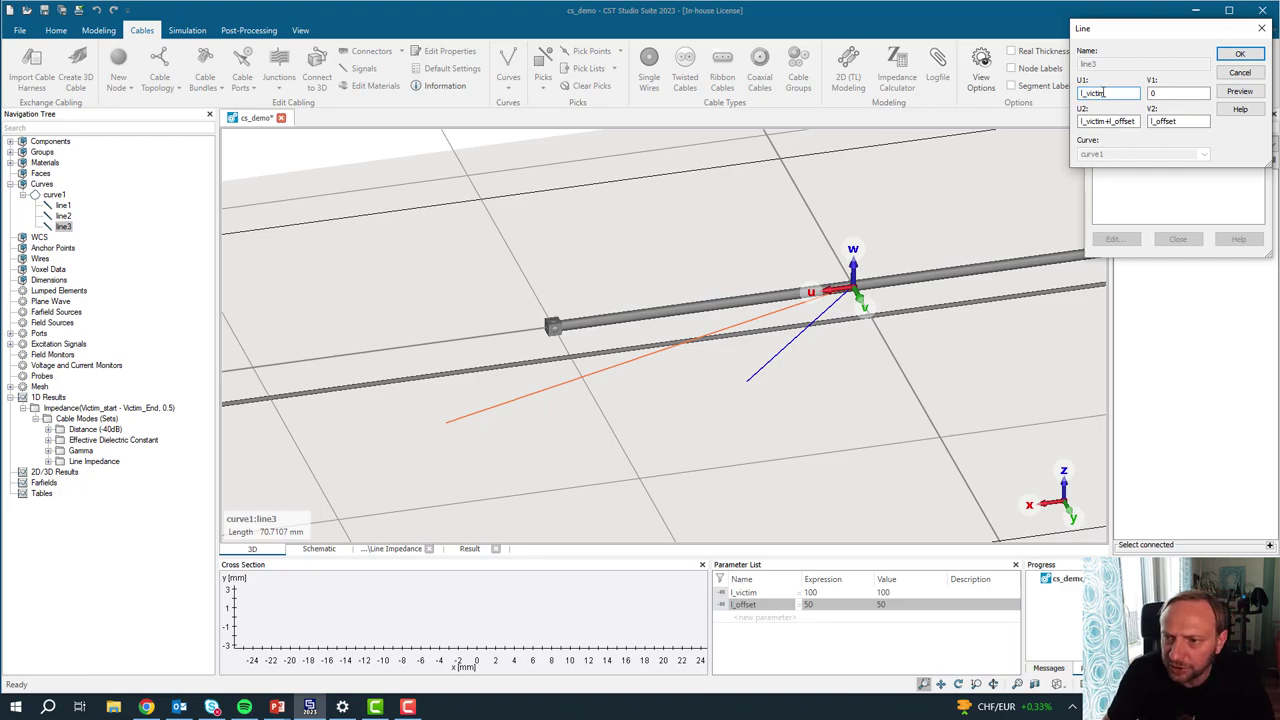
{"action": "left_click", "coordinate": [1240, 91]}
Step: Set the end coordinate V2 of line3 to -l_offset and preview the line
{"action": "left_click", "coordinate": [1190, 121]}
{"action": "key", "text": "Home"}
{"action": "type", "text": "-"}
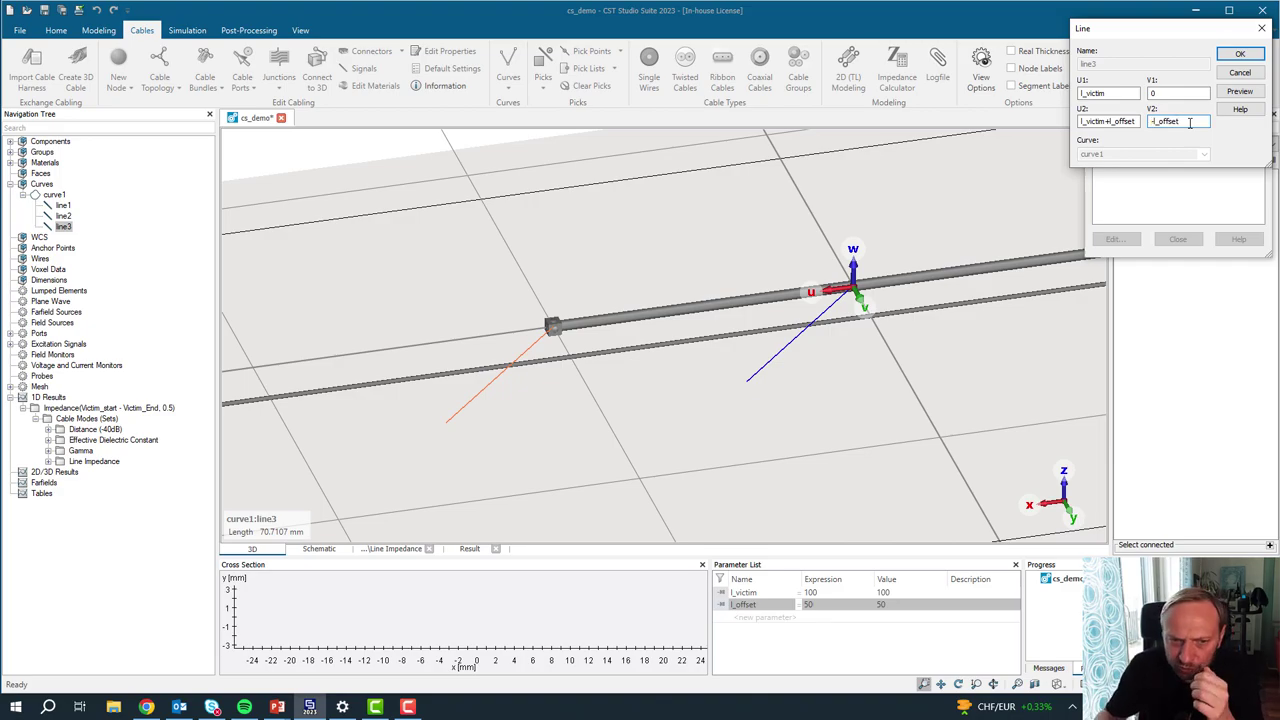
{"action": "left_click", "coordinate": [1240, 92]}
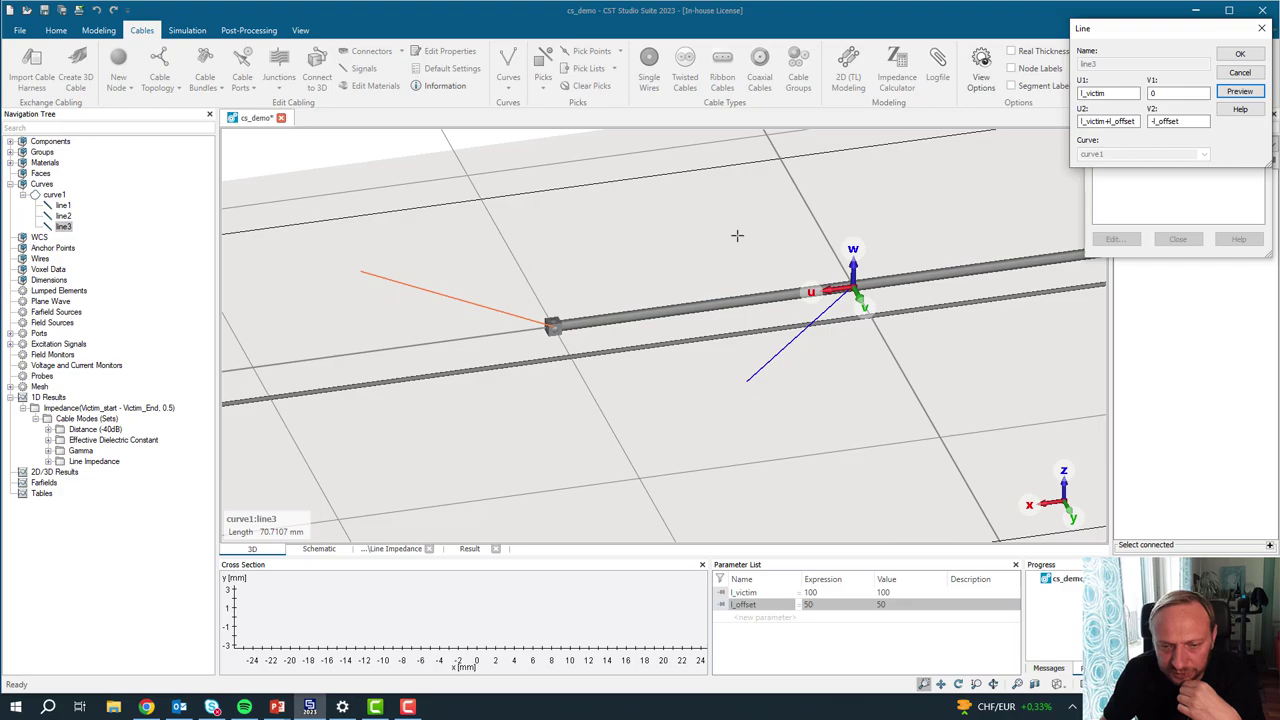
Step: Accept the line3 definition, then set the parameter l_offset to 10 and rebuild the model
{"action": "left_click", "coordinate": [1238, 55]}
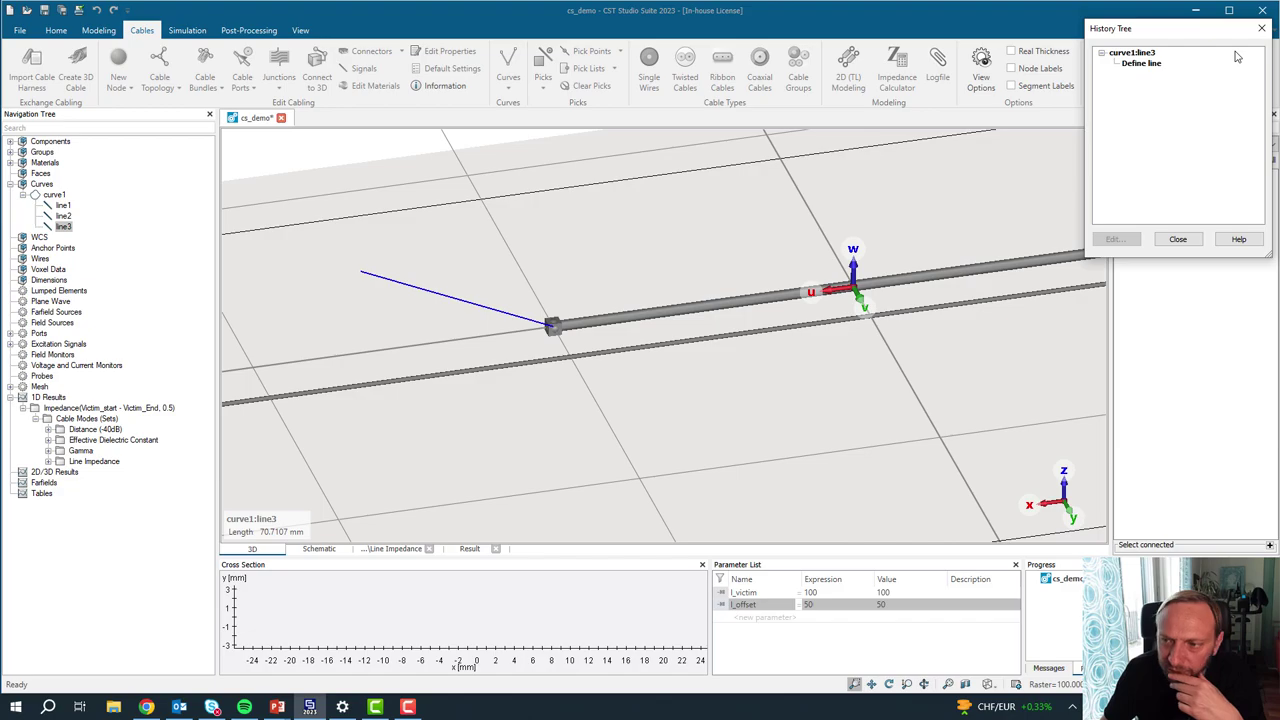
{"action": "left_click", "coordinate": [1178, 239]}
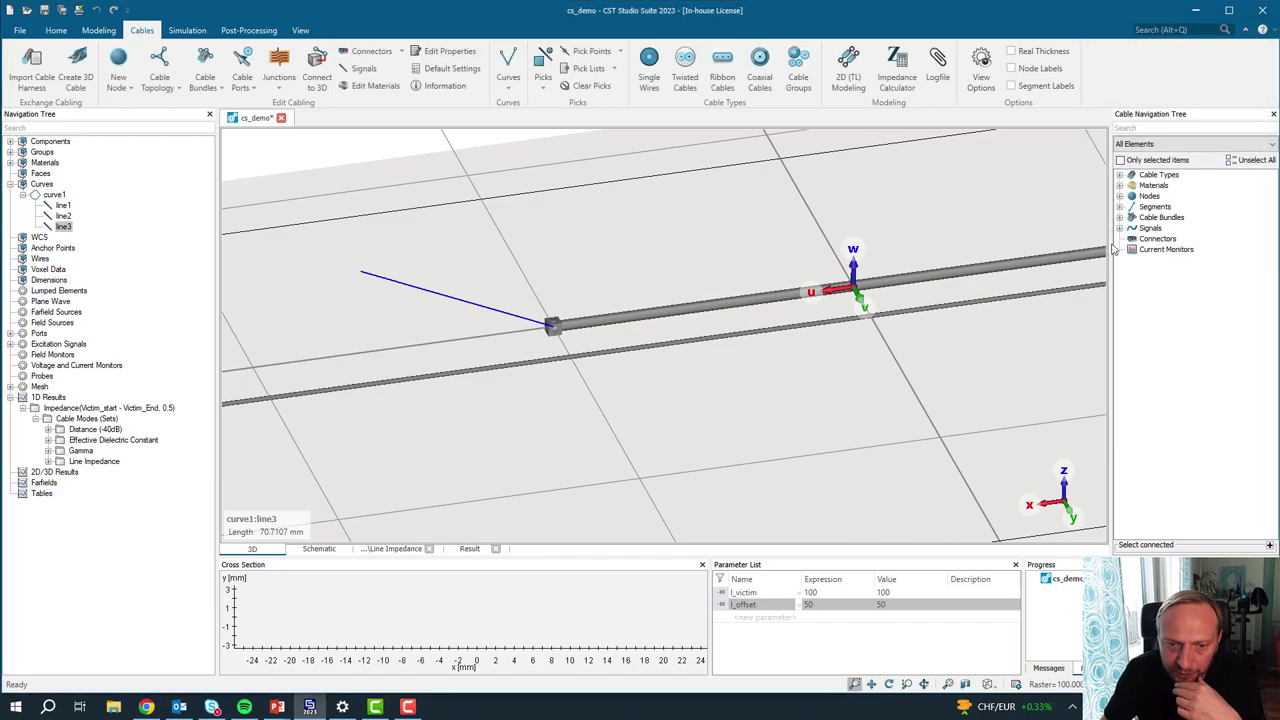
{"action": "double_click", "coordinate": [812, 605]}
{"action": "type", "text": "10"}
{"action": "key", "text": "Return"}
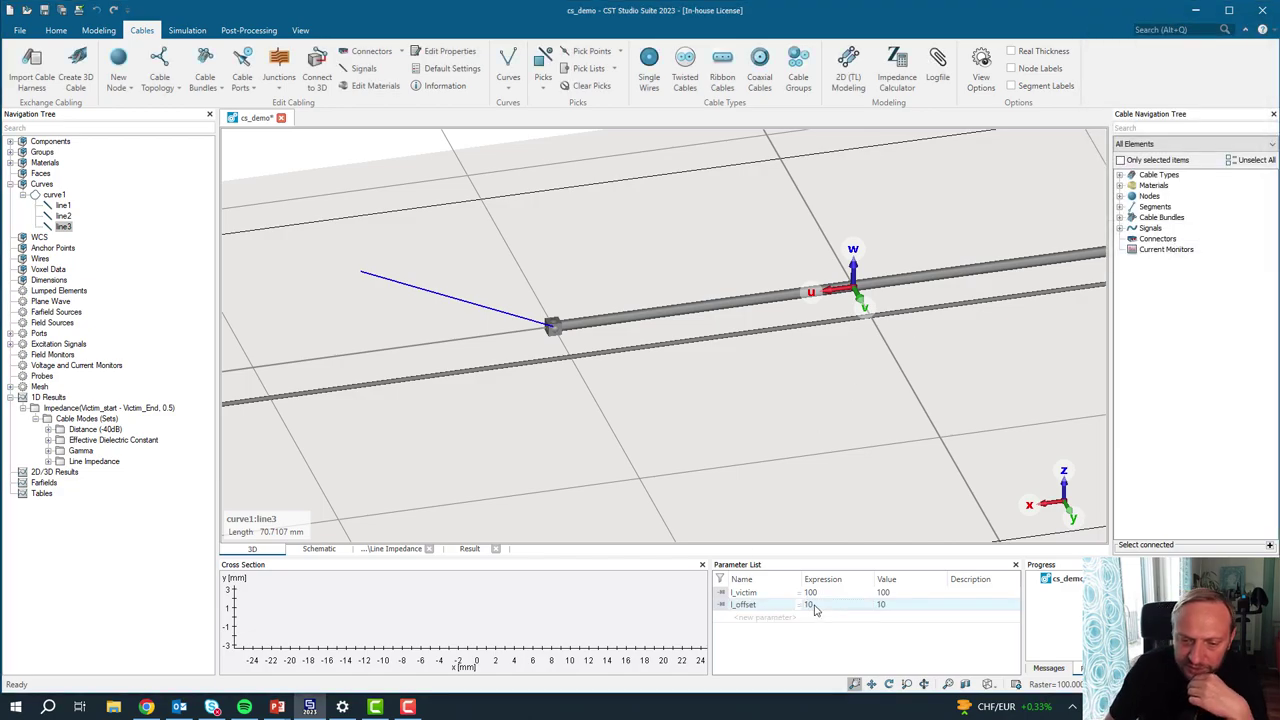
{"action": "key", "text": "F7"}
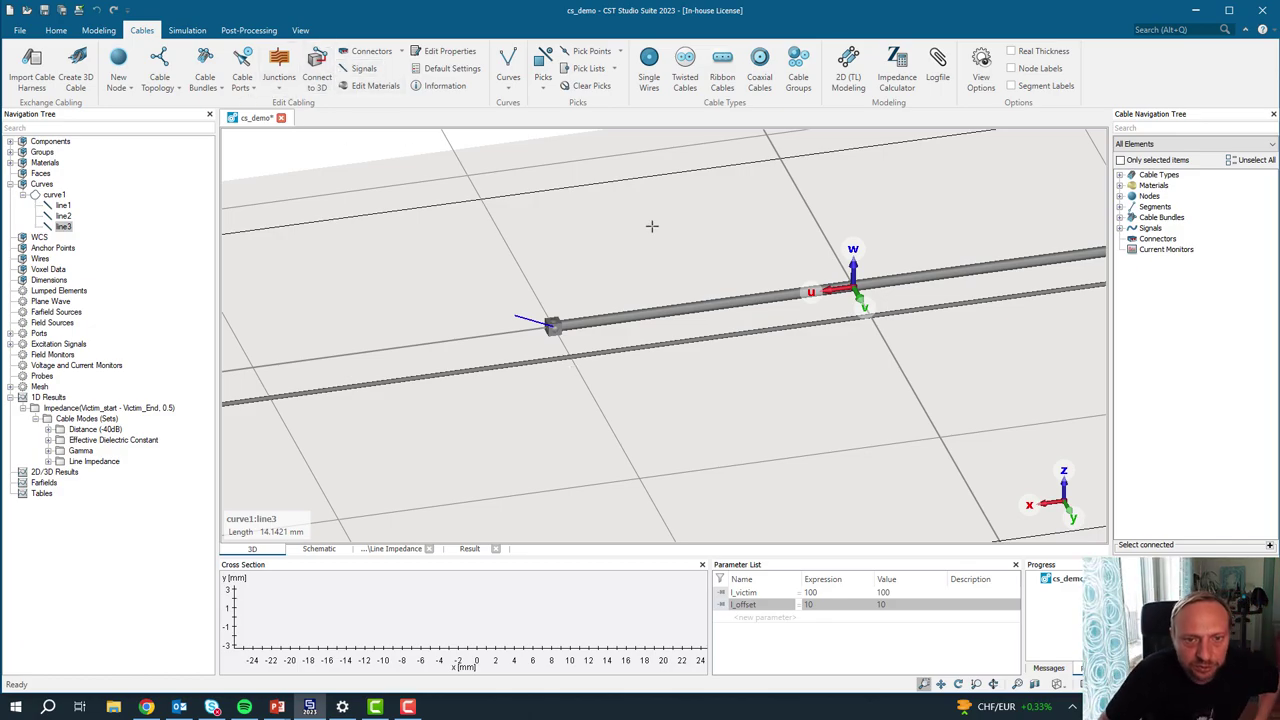
Step: Begin a new 2D line in curve1 with its start U1 set to l_victim and V1 kept at 0.0
{"action": "left_click", "coordinate": [507, 88]}
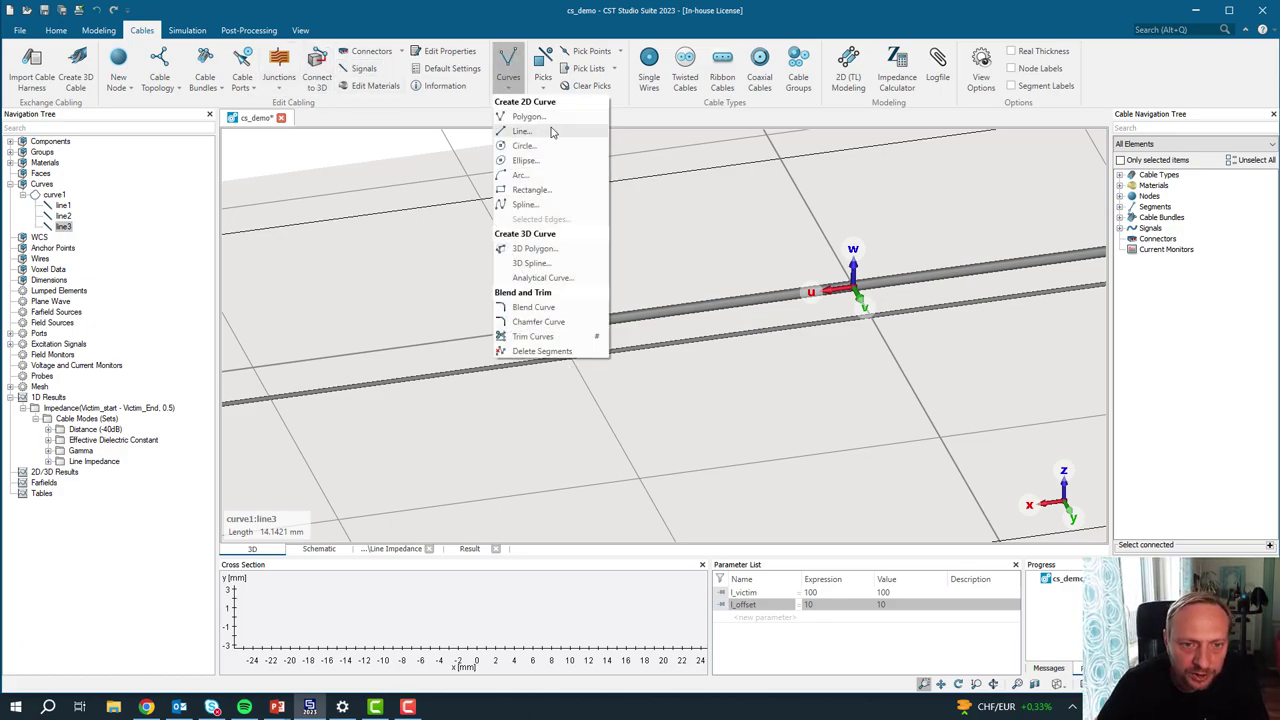
{"action": "left_click", "coordinate": [521, 131]}
{"action": "key", "text": "Tab"}
{"action": "key", "text": "Tab"}
{"action": "type", "text": "l_o"}
{"action": "type", "text": "ictim"}
{"action": "key", "text": "Tab"}
{"action": "key", "text": "Tab"}
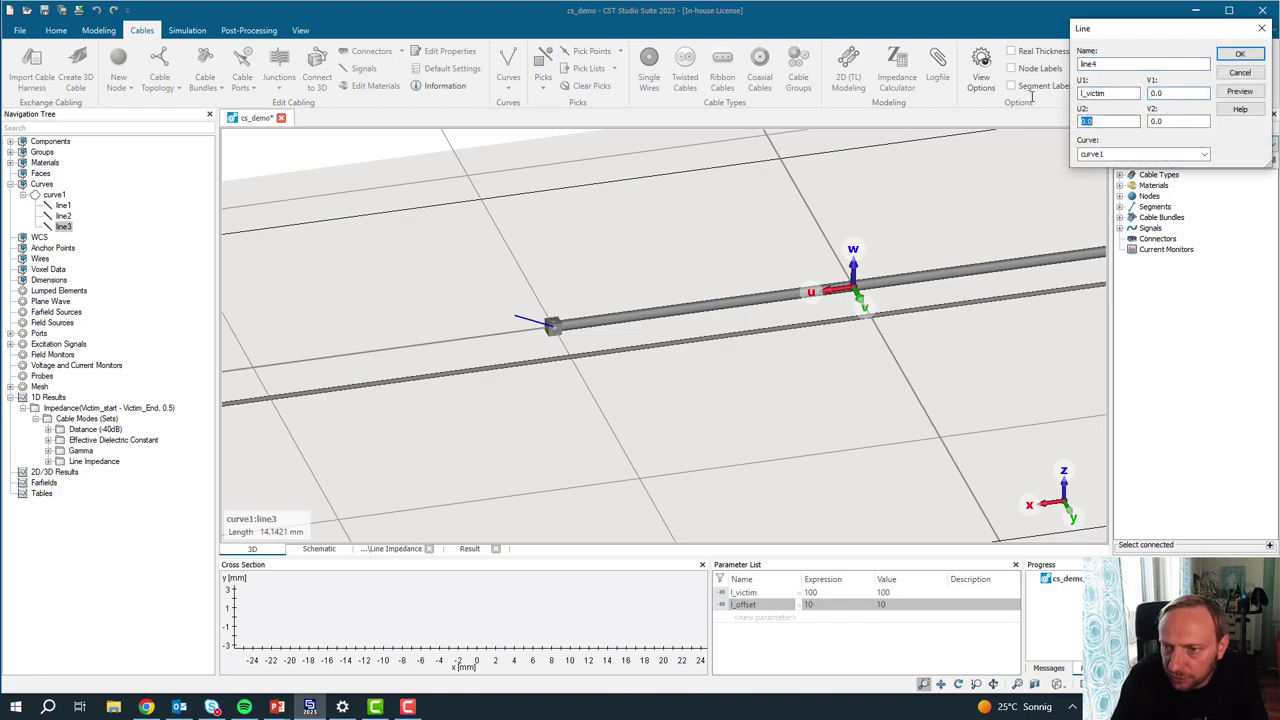
Step: Set the line's end U2 to l_victim+l_offset, keep V2 at 0.0, preview it and create the line
{"action": "type", "text": "l_victim"}
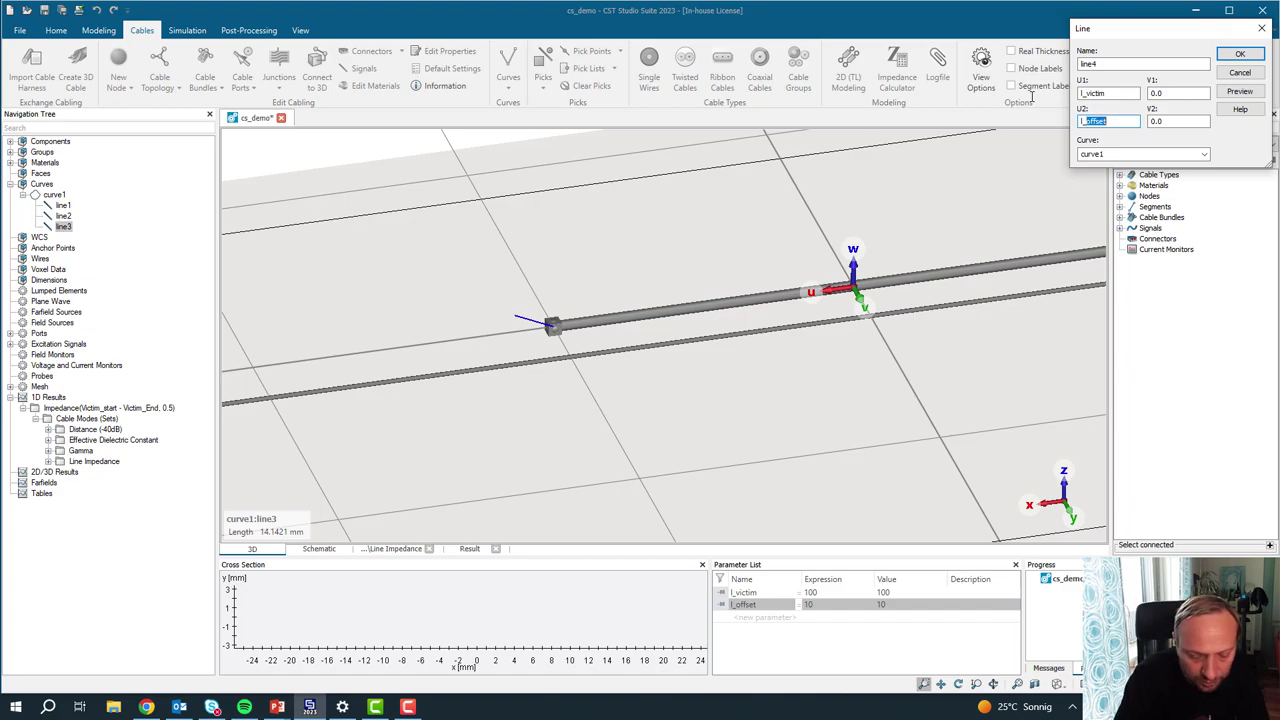
{"action": "key", "text": "Tab"}
{"action": "key", "text": "shift+Tab"}
{"action": "key", "text": "End"}
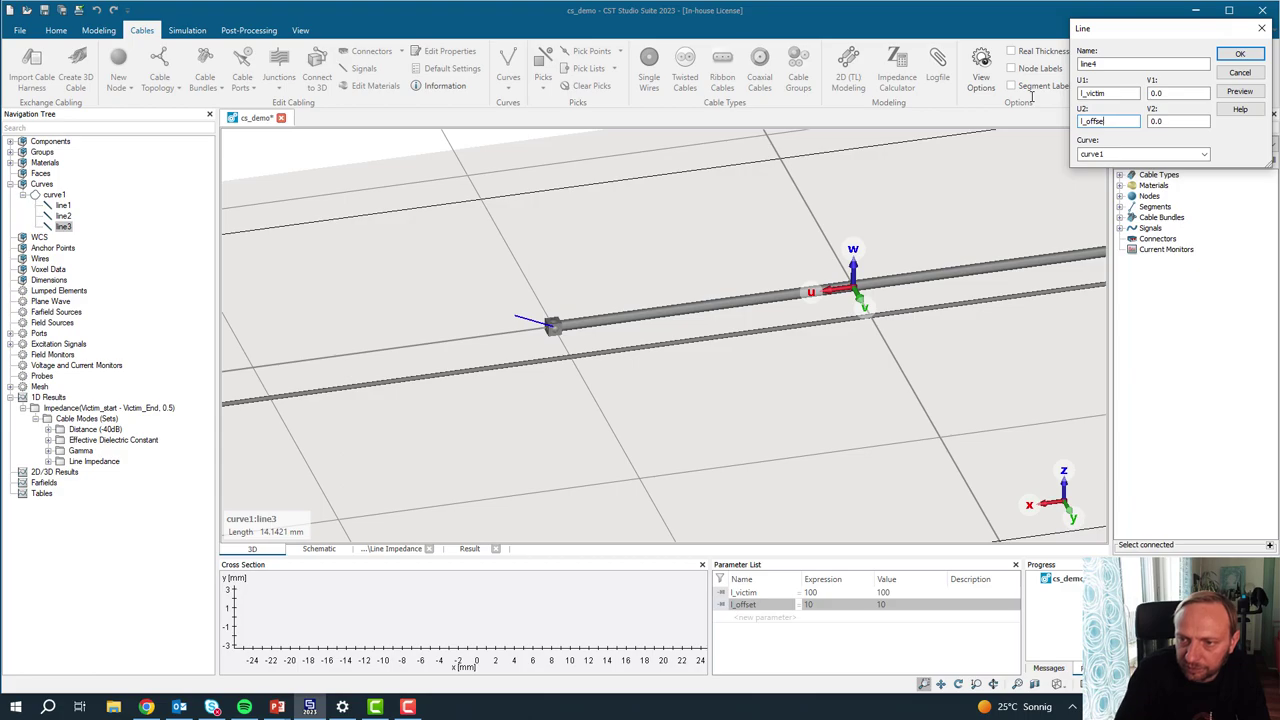
{"action": "type", "text": "victim"}
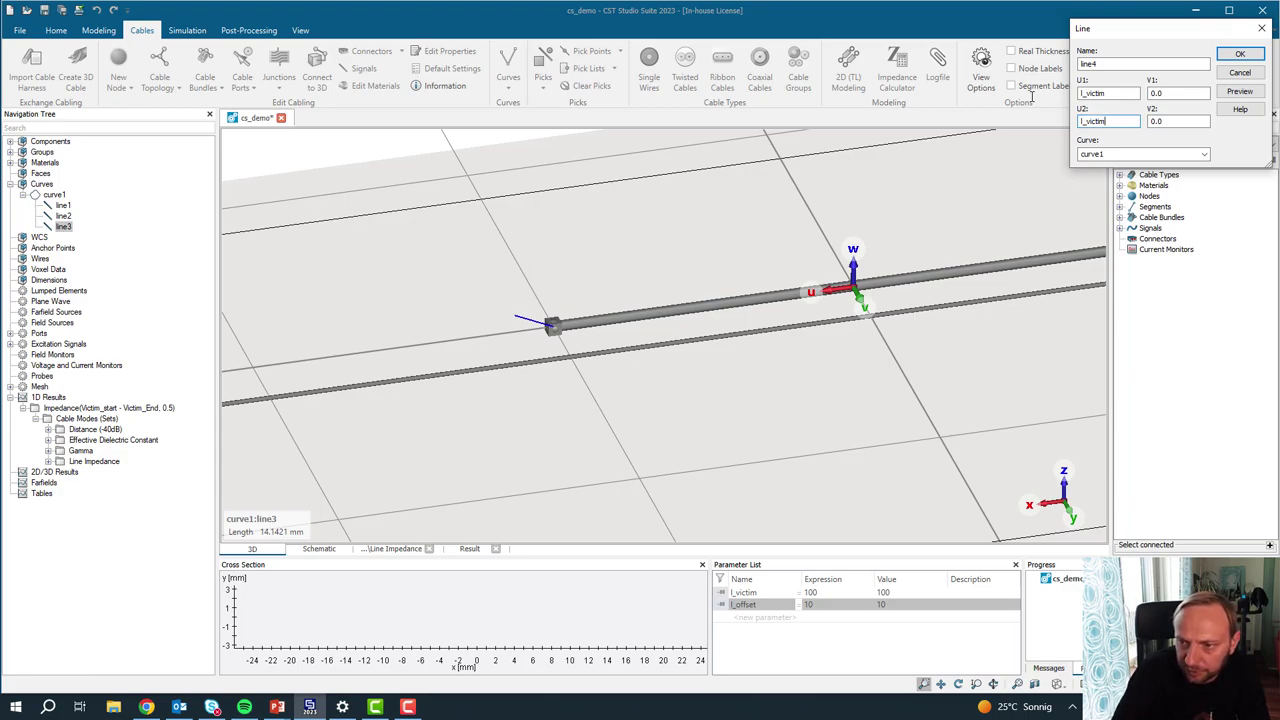
{"action": "type", "text": "+l_offset"}
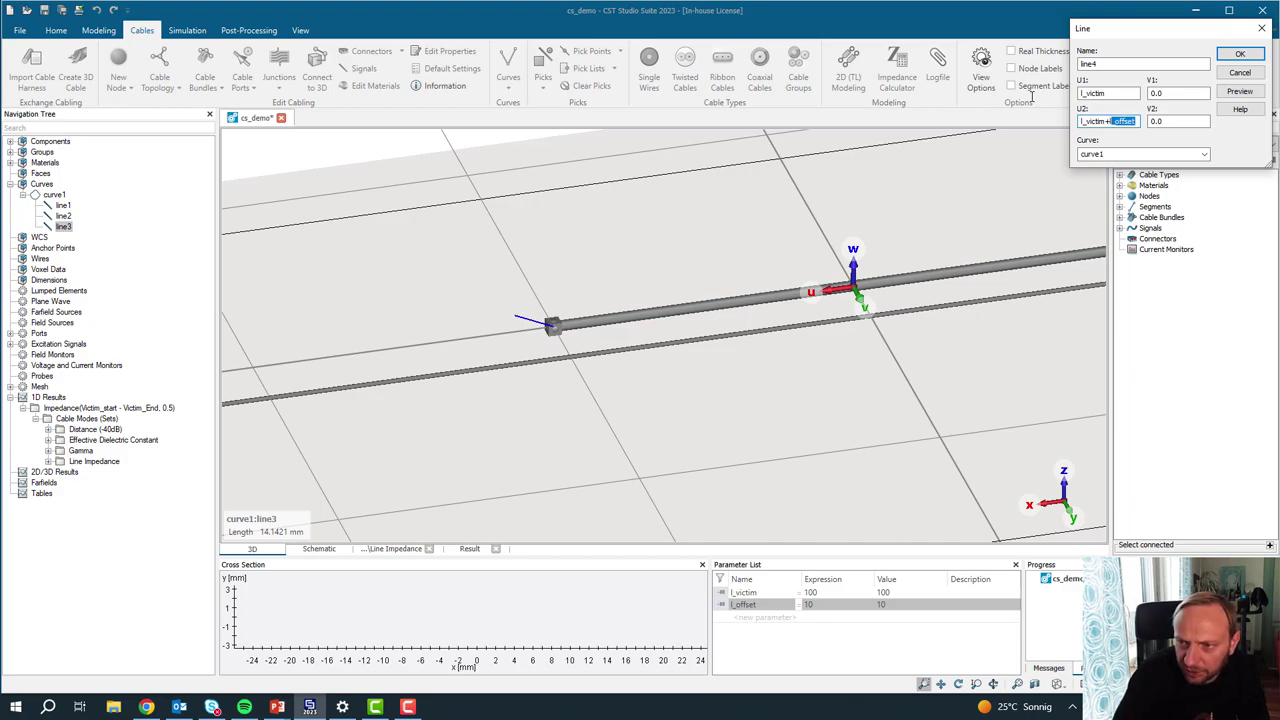
{"action": "left_click", "coordinate": [1239, 91]}
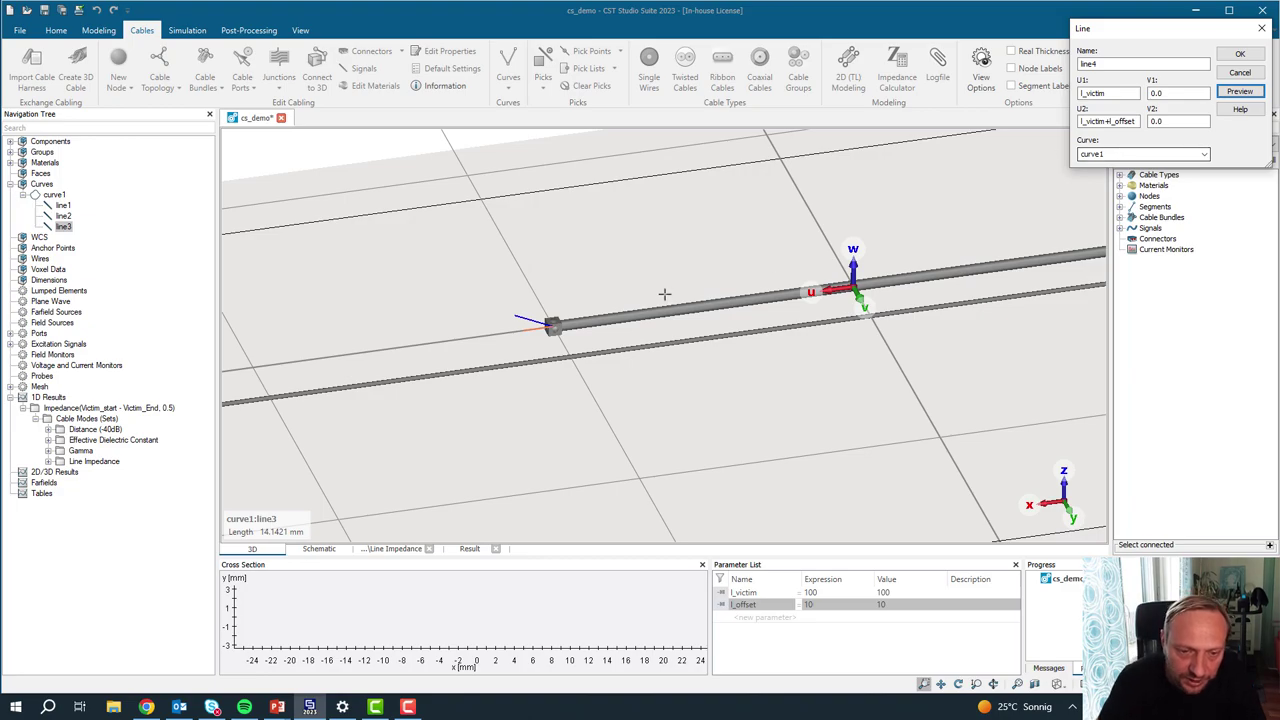
{"action": "scroll", "coordinate": [540, 322], "scroll_direction": "up", "scroll_amount": 1}
{"action": "scroll", "coordinate": [540, 322], "scroll_direction": "up", "scroll_amount": 1}
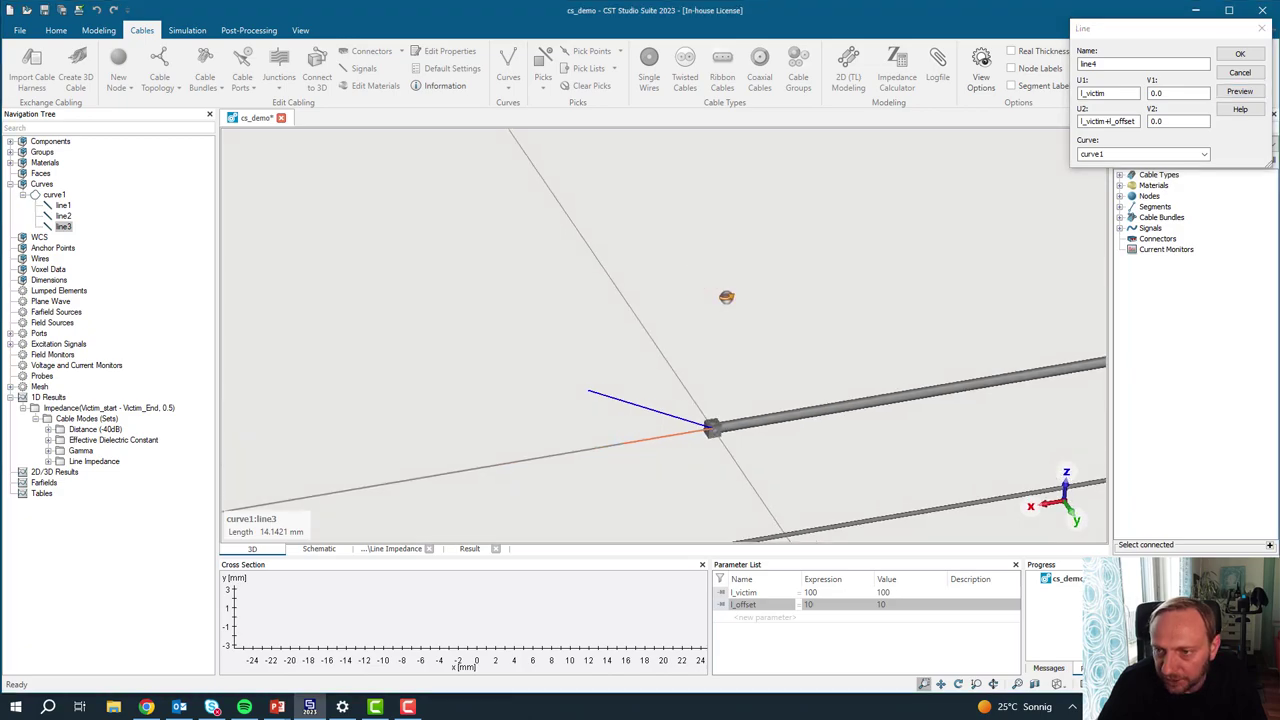
{"action": "left_click", "coordinate": [1240, 53]}
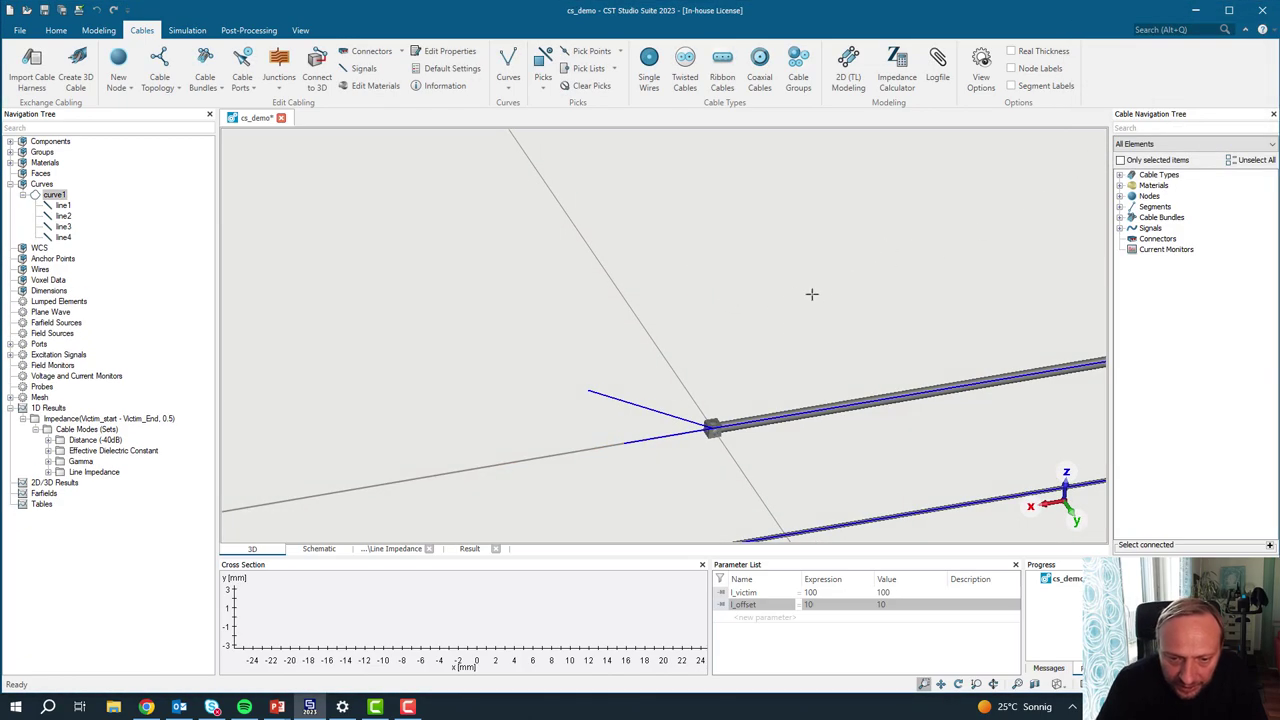
Step: Create a cable bundle from the angled curve line3 and add the single wire LIFY_1qmm00 to it
{"action": "scroll", "coordinate": [488, 324], "scroll_direction": "down", "scroll_amount": 3}
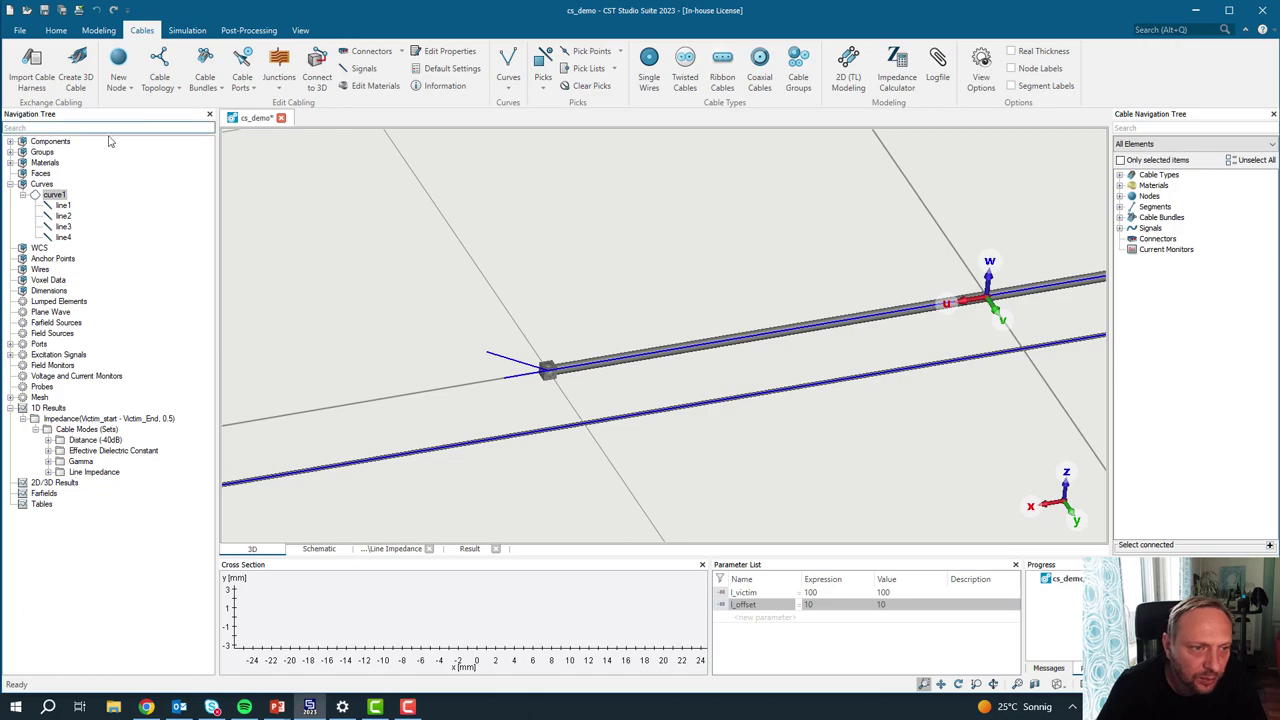
{"action": "left_click", "coordinate": [205, 78]}
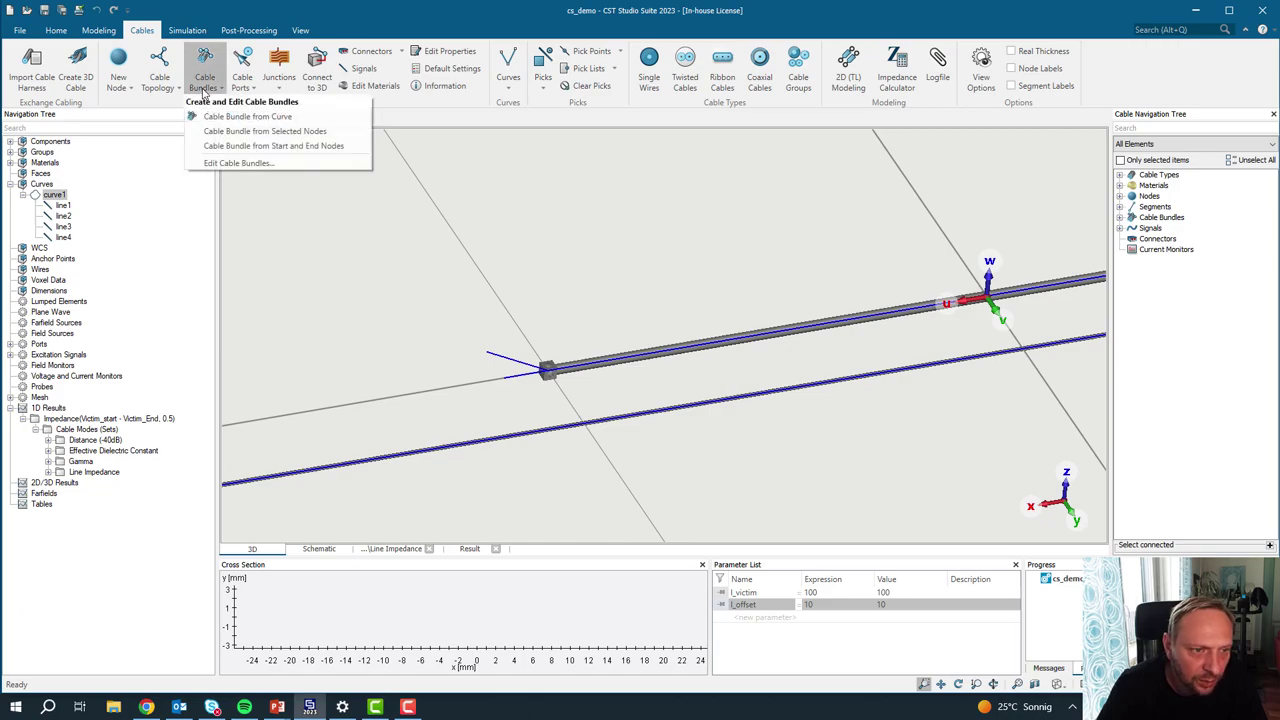
{"action": "left_click", "coordinate": [250, 117]}
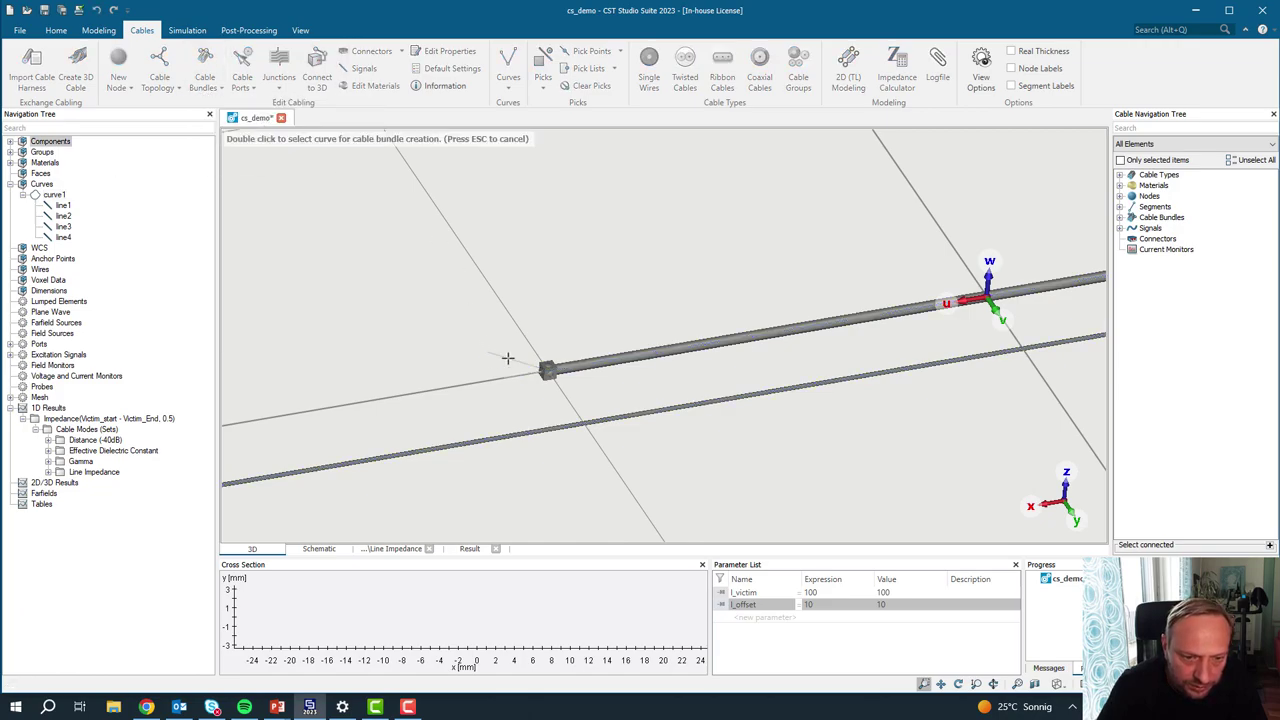
{"action": "scroll", "coordinate": [508, 358], "scroll_direction": "up", "scroll_amount": 3}
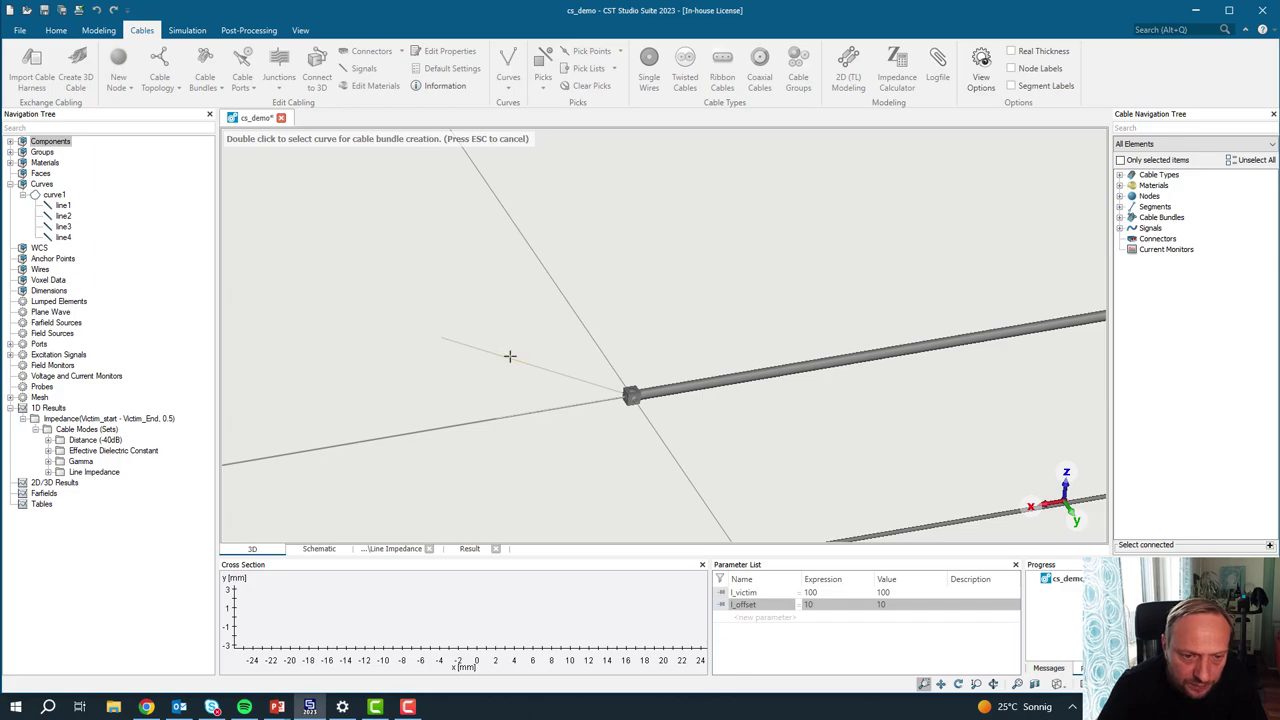
{"action": "double_click", "coordinate": [508, 358]}
{"action": "scroll", "coordinate": [508, 358], "scroll_direction": "down", "scroll_amount": 5}
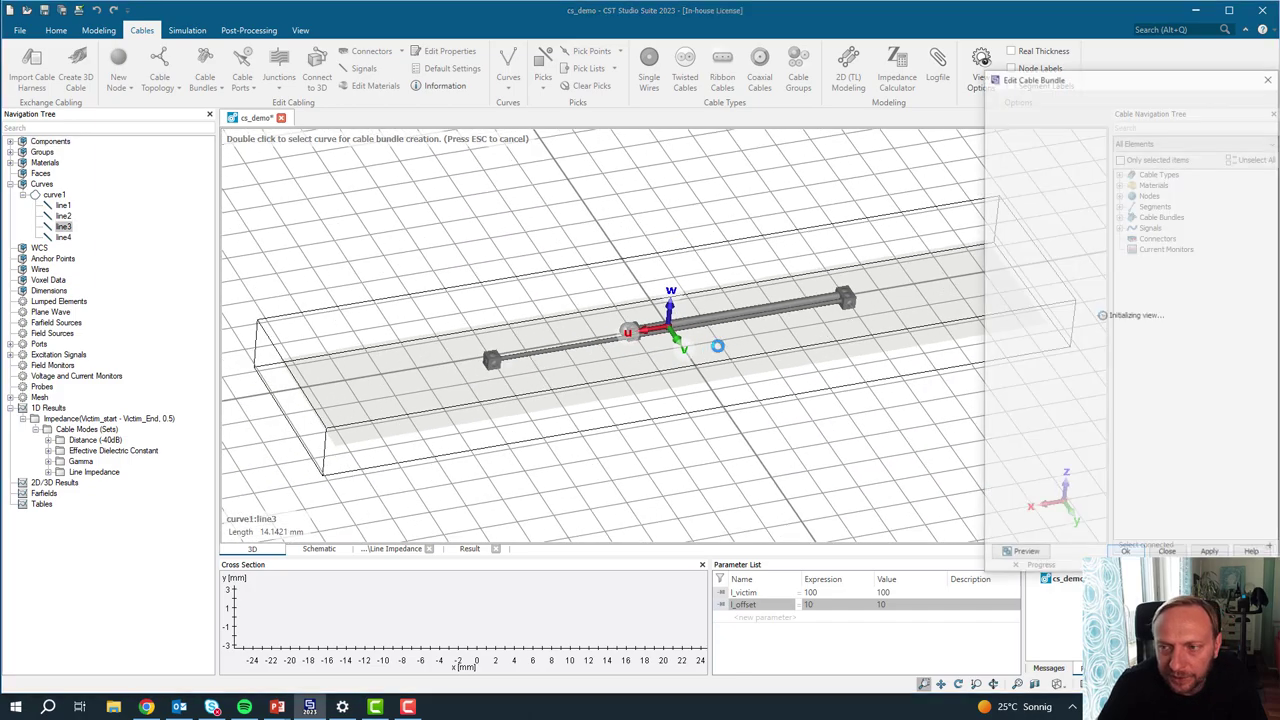
{"action": "left_click", "coordinate": [995, 131]}
{"action": "left_click", "coordinate": [1020, 142]}
{"action": "left_click", "coordinate": [1009, 368]}
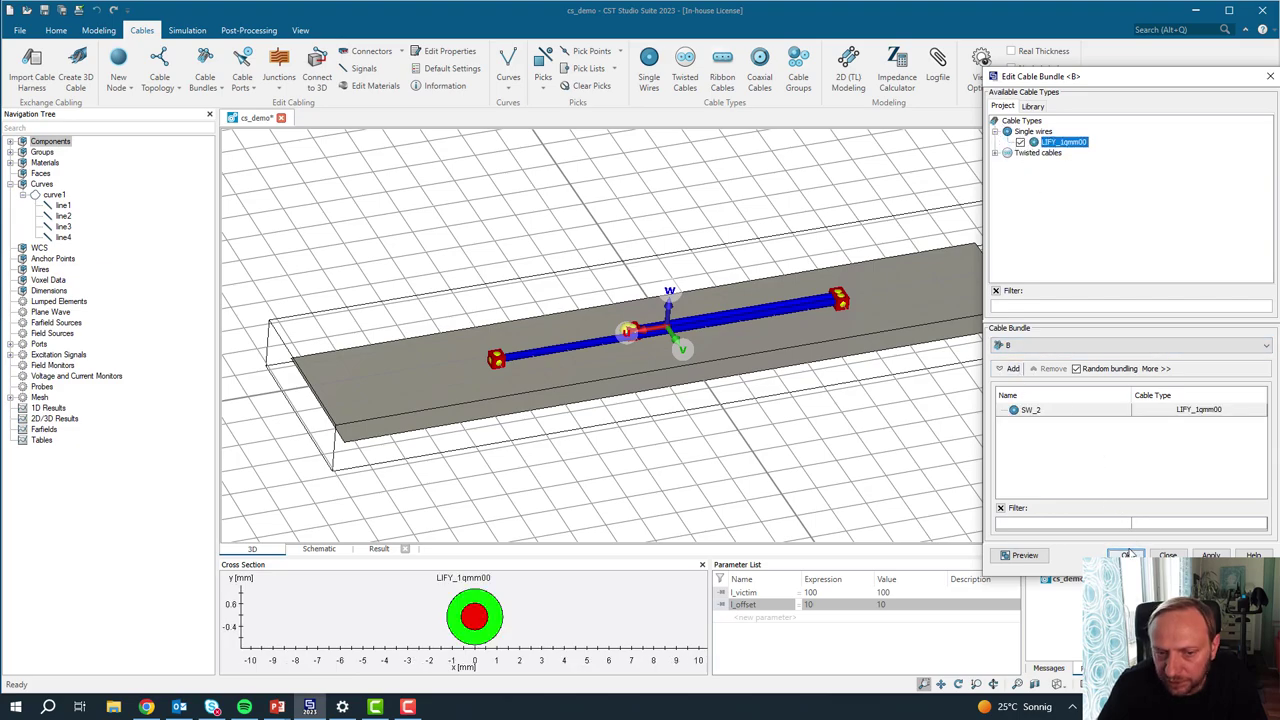
{"action": "left_click", "coordinate": [1127, 555]}
Step: Create another cable bundle from the straight curve line4, containing the single wire LIFY_1qmm00
{"action": "scroll", "coordinate": [600, 335], "scroll_direction": "up", "scroll_amount": 3}
{"action": "scroll", "coordinate": [685, 323], "scroll_direction": "up", "scroll_amount": 3}
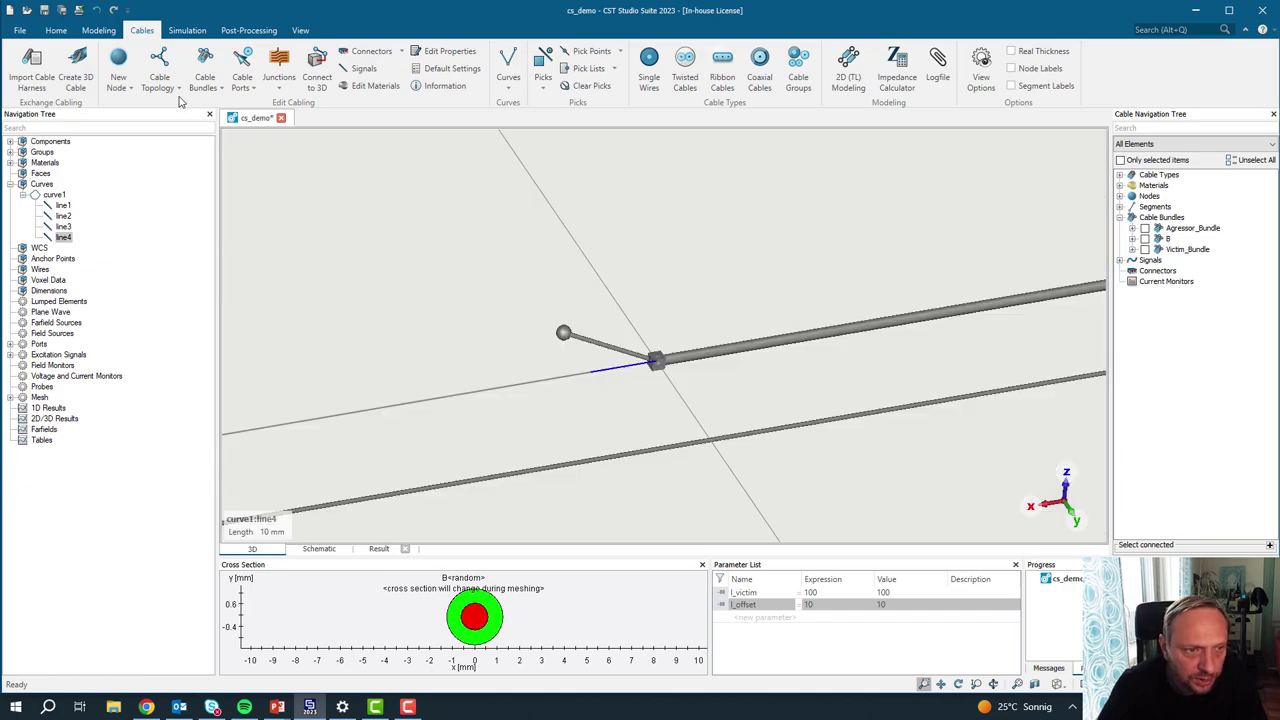
{"action": "left_click", "coordinate": [205, 80]}
{"action": "left_click", "coordinate": [212, 114]}
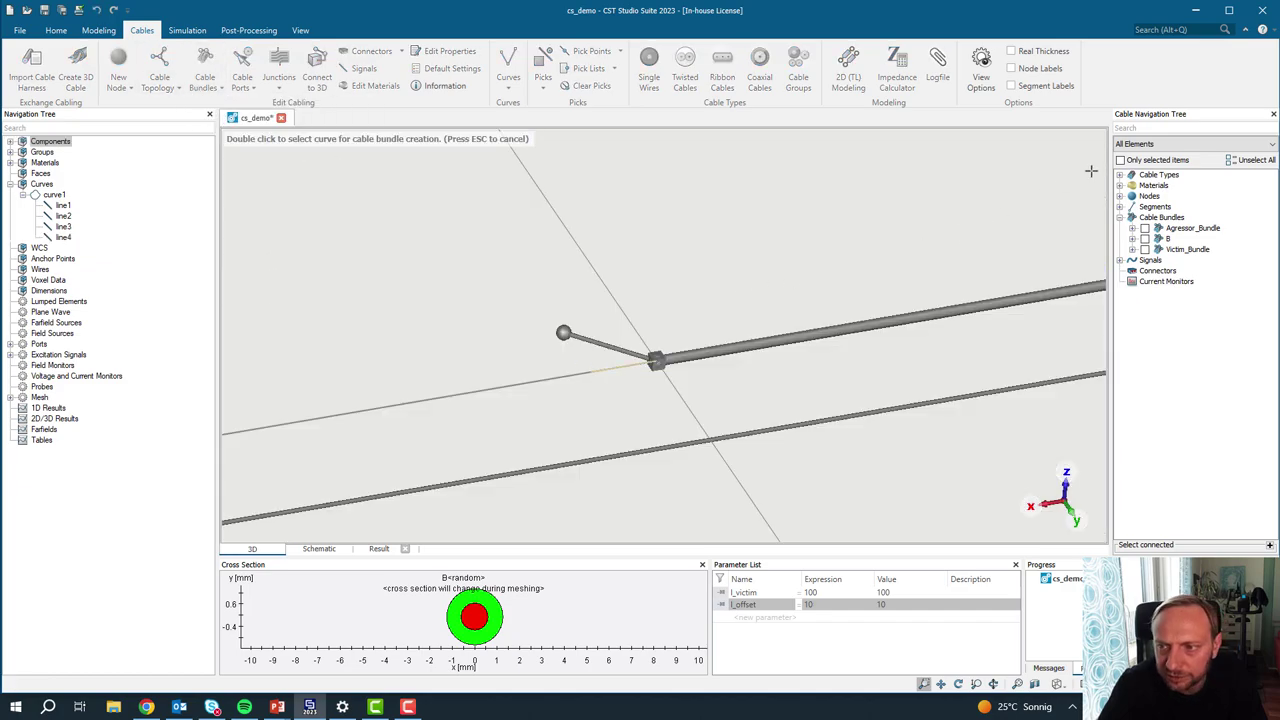
{"action": "double_click", "coordinate": [614, 368]}
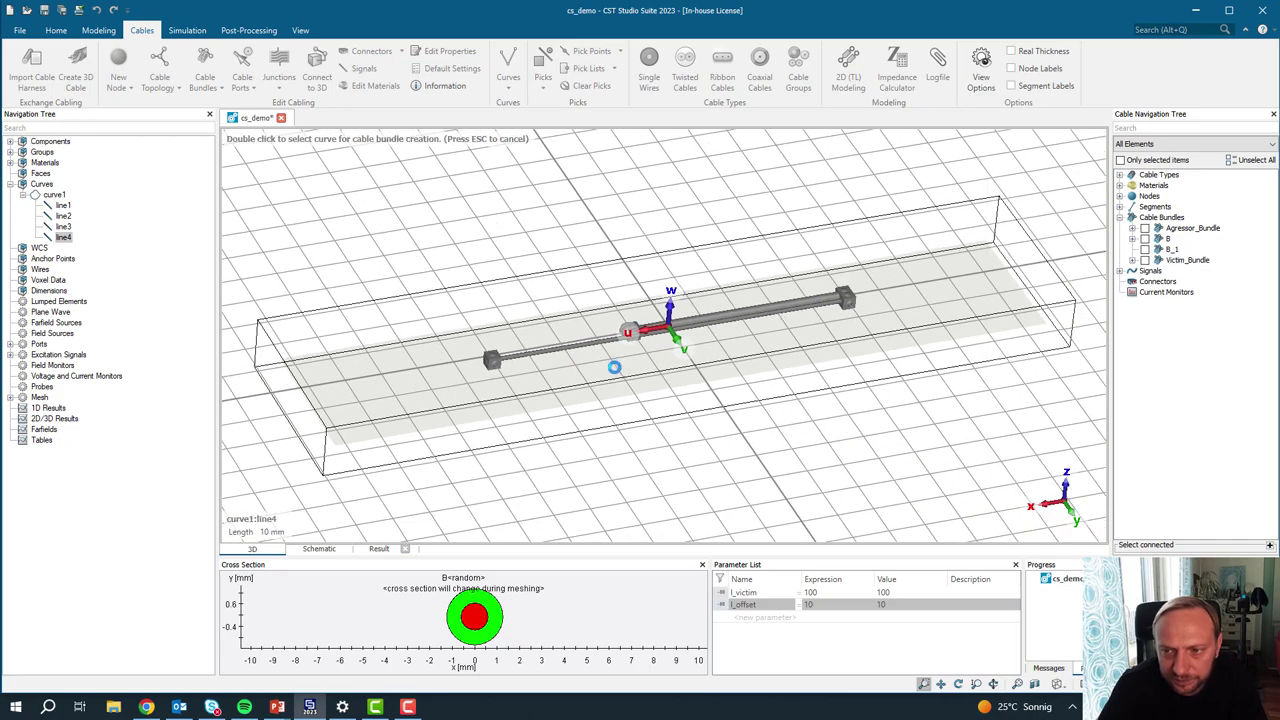
{"action": "left_click", "coordinate": [995, 131]}
{"action": "left_click", "coordinate": [1060, 142]}
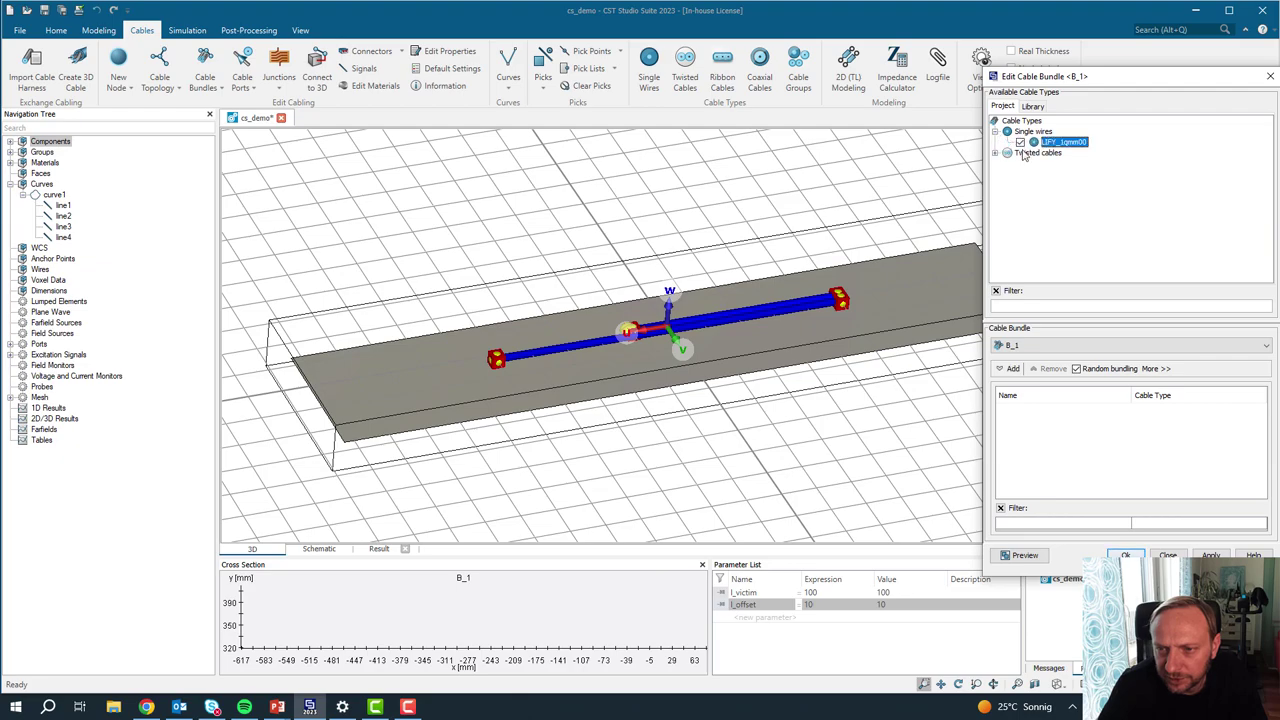
{"action": "left_click", "coordinate": [1010, 368]}
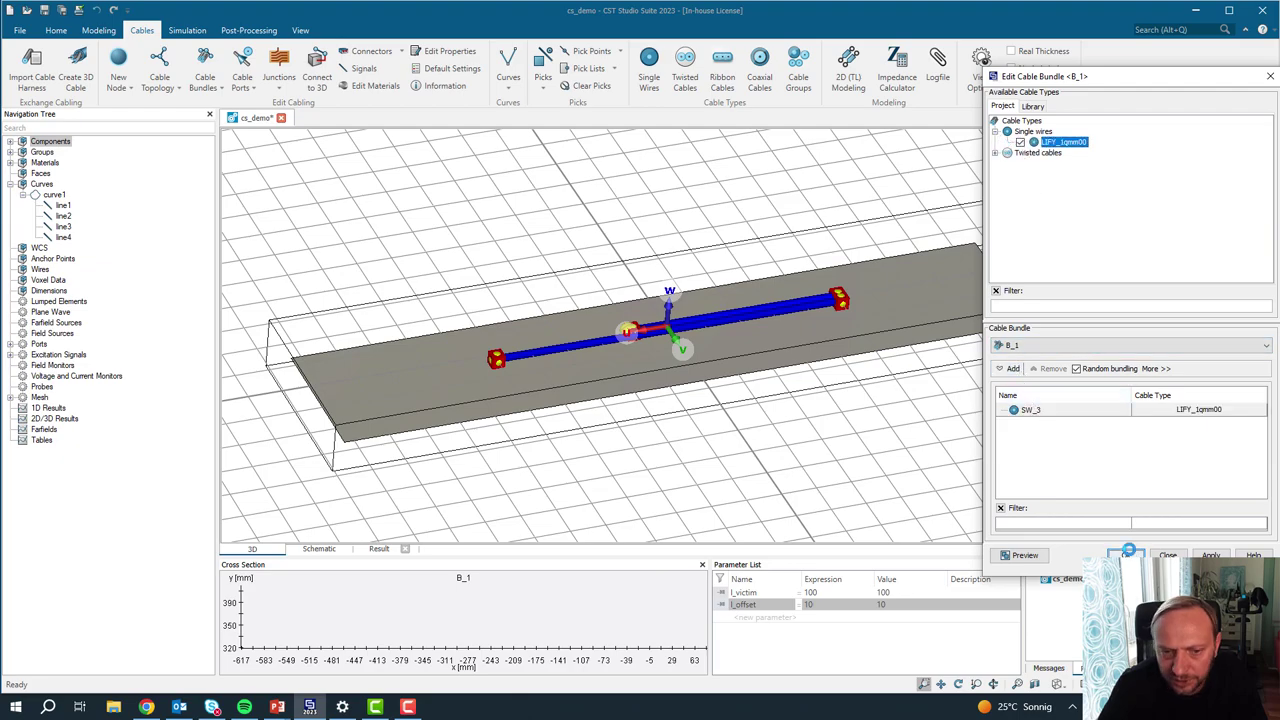
{"action": "left_click", "coordinate": [1125, 555]}
Step: Rename the cable nodes N1 to Side_start and N2 to Side_end
{"action": "scroll", "coordinate": [624, 338], "scroll_direction": "up", "scroll_amount": 4}
{"action": "scroll", "coordinate": [508, 326], "scroll_direction": "up", "scroll_amount": 3}
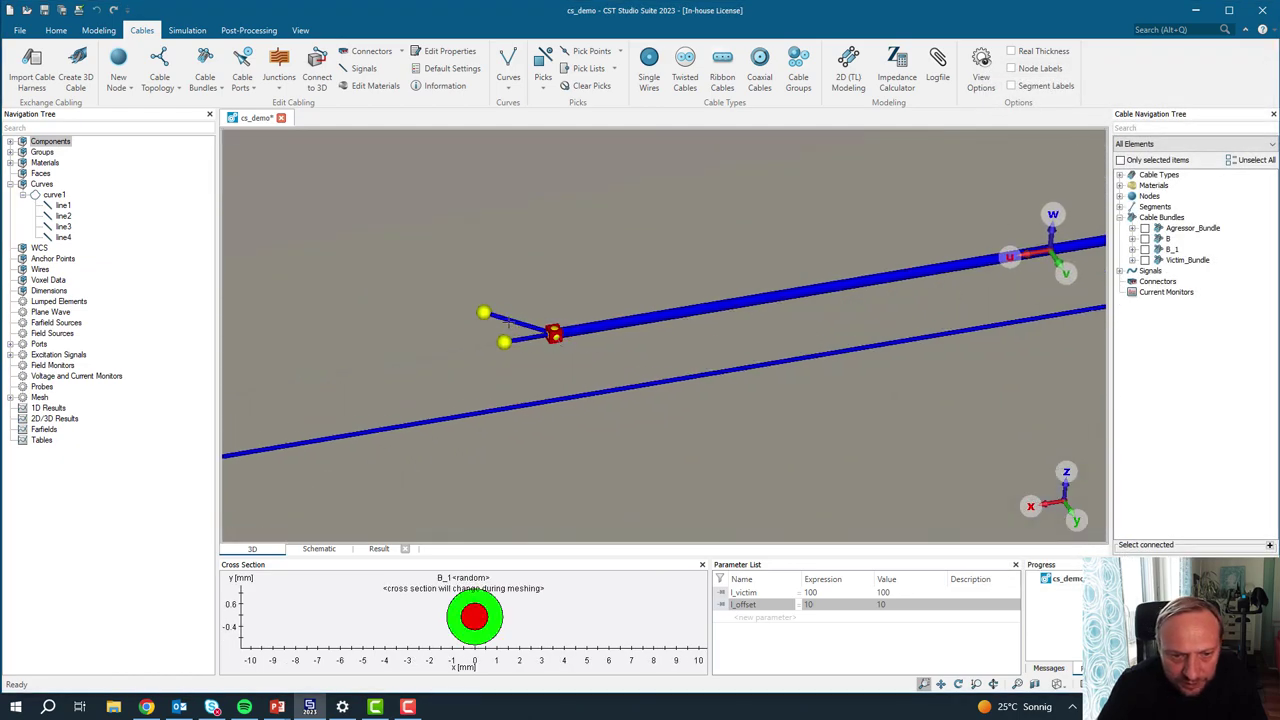
{"action": "left_click", "coordinate": [1120, 196]}
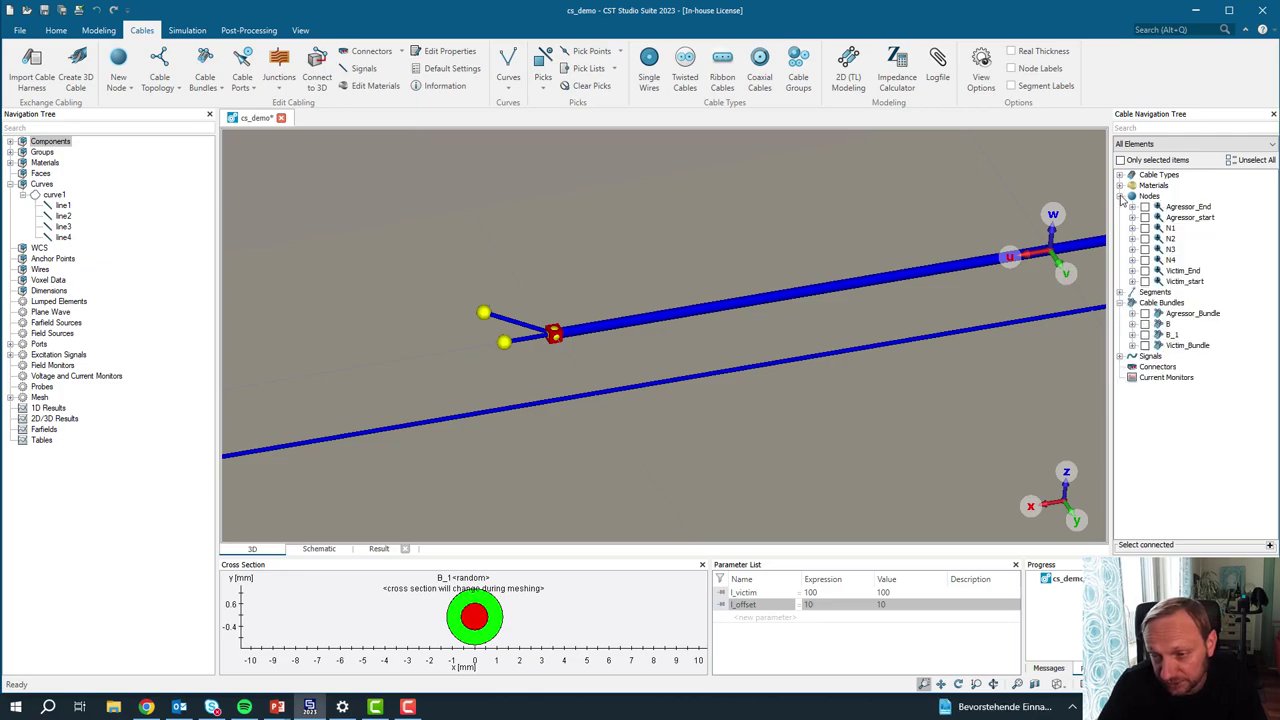
{"action": "left_click", "coordinate": [1170, 228]}
{"action": "key", "text": "F2"}
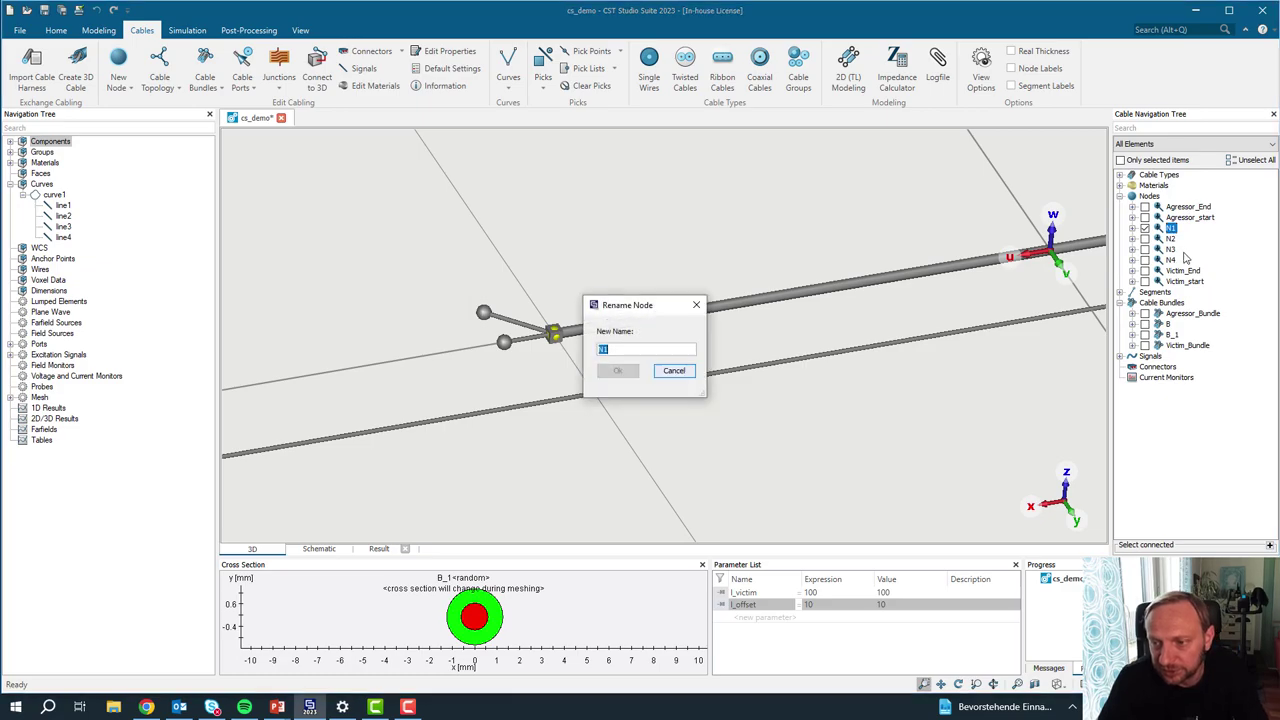
{"action": "type", "text": "Side_start"}
{"action": "key", "text": "Return"}
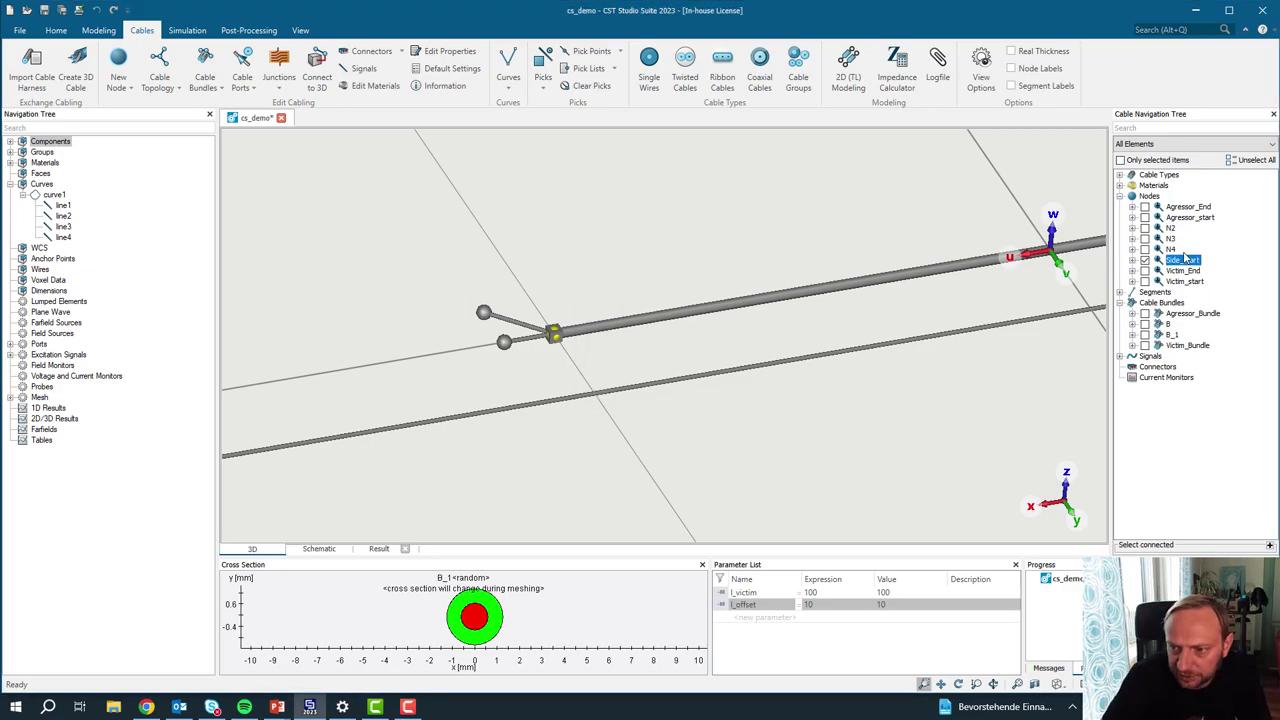
{"action": "key", "text": "F2"}
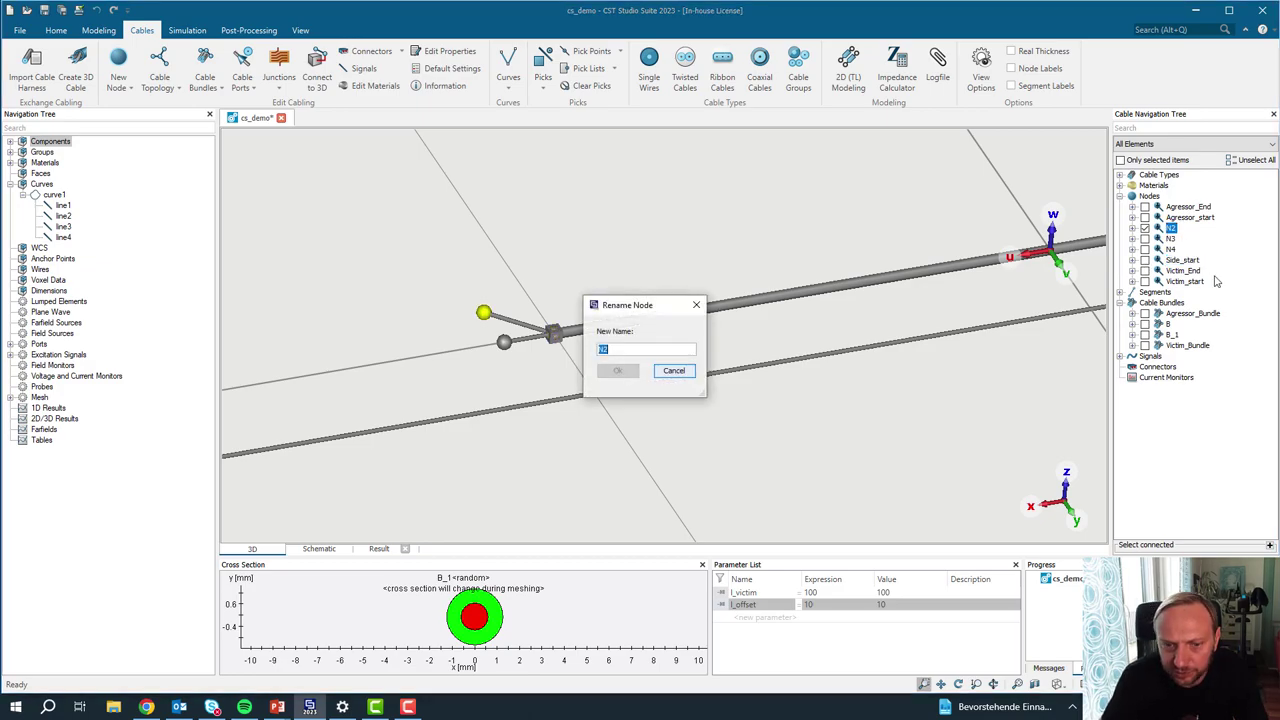
{"action": "type", "text": "Side_end"}
{"action": "key", "text": "Return"}
Step: Rename the cable nodes N3 to Straight_start and N4 to Straight_end
{"action": "left_click", "coordinate": [1172, 229]}
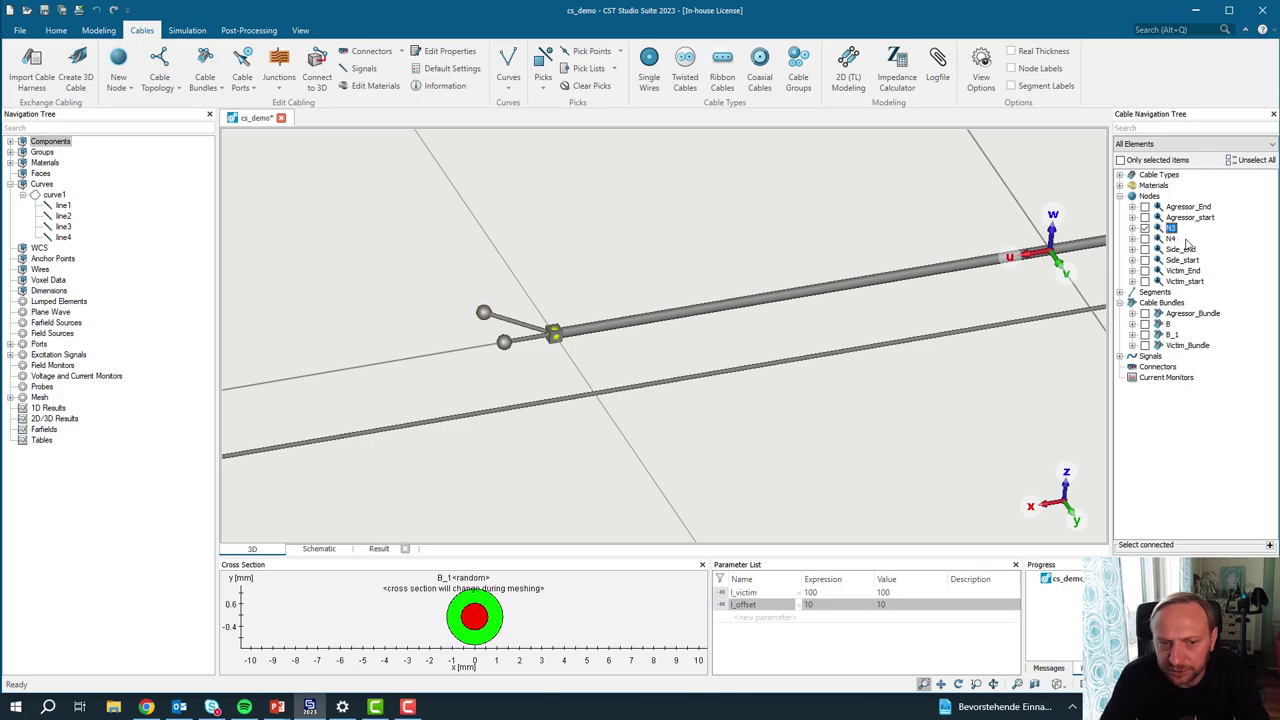
{"action": "key", "text": "F2"}
{"action": "type", "text": "Straight_start"}
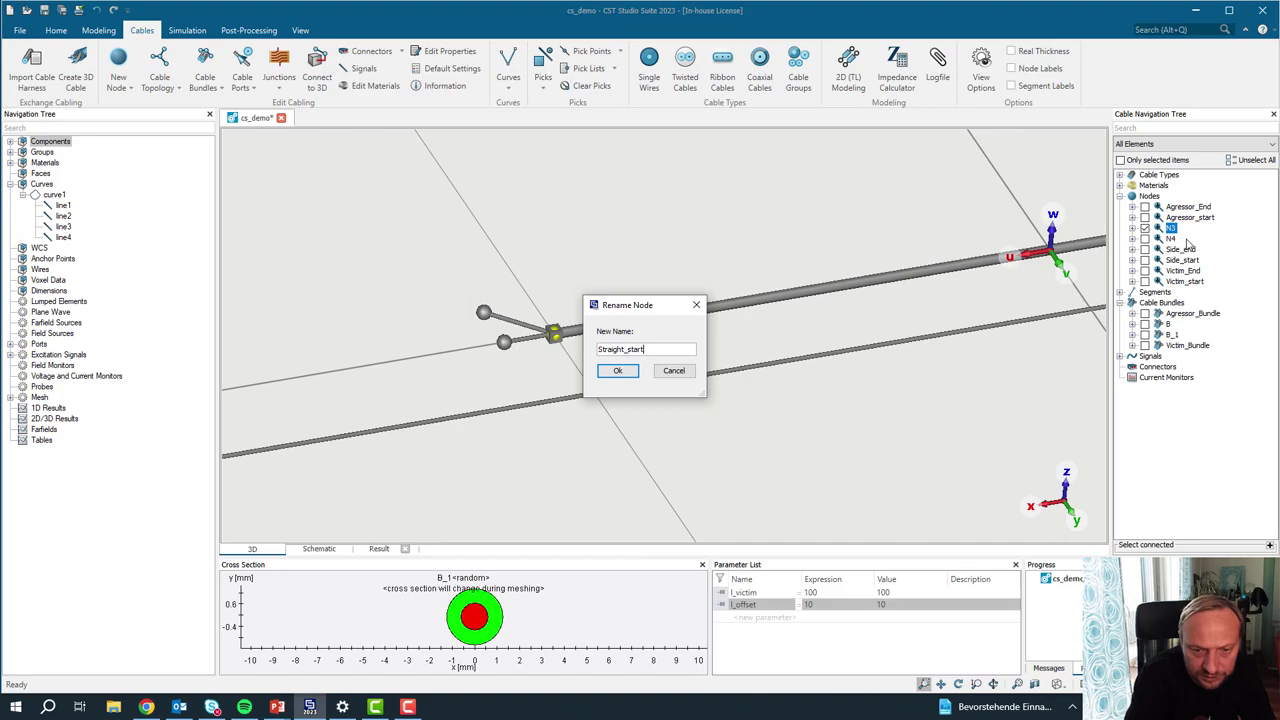
{"action": "key", "text": "Return"}
{"action": "left_click", "coordinate": [1176, 229]}
{"action": "key", "text": "F2"}
{"action": "type", "text": "Straight_end"}
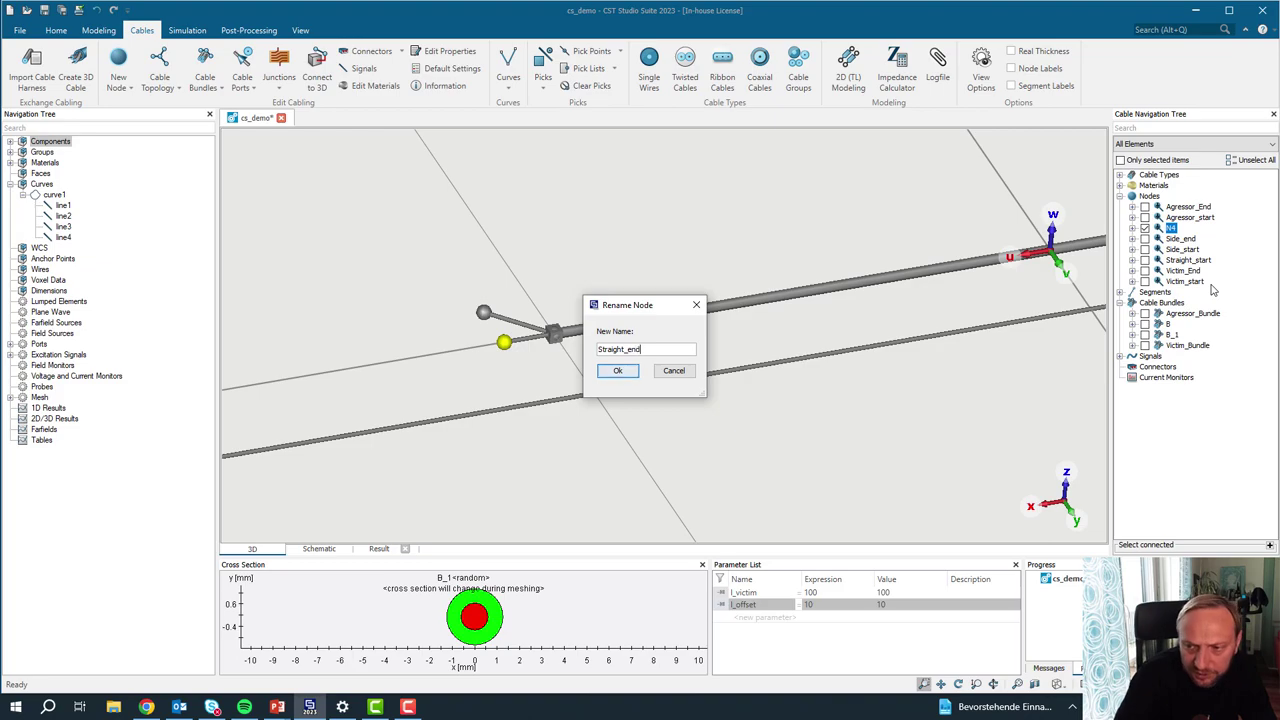
{"action": "key", "text": "Return"}
Step: Rename the cable bundle B to Side and the cable bundle B_1 to Straigth
{"action": "left_click", "coordinate": [1168, 327]}
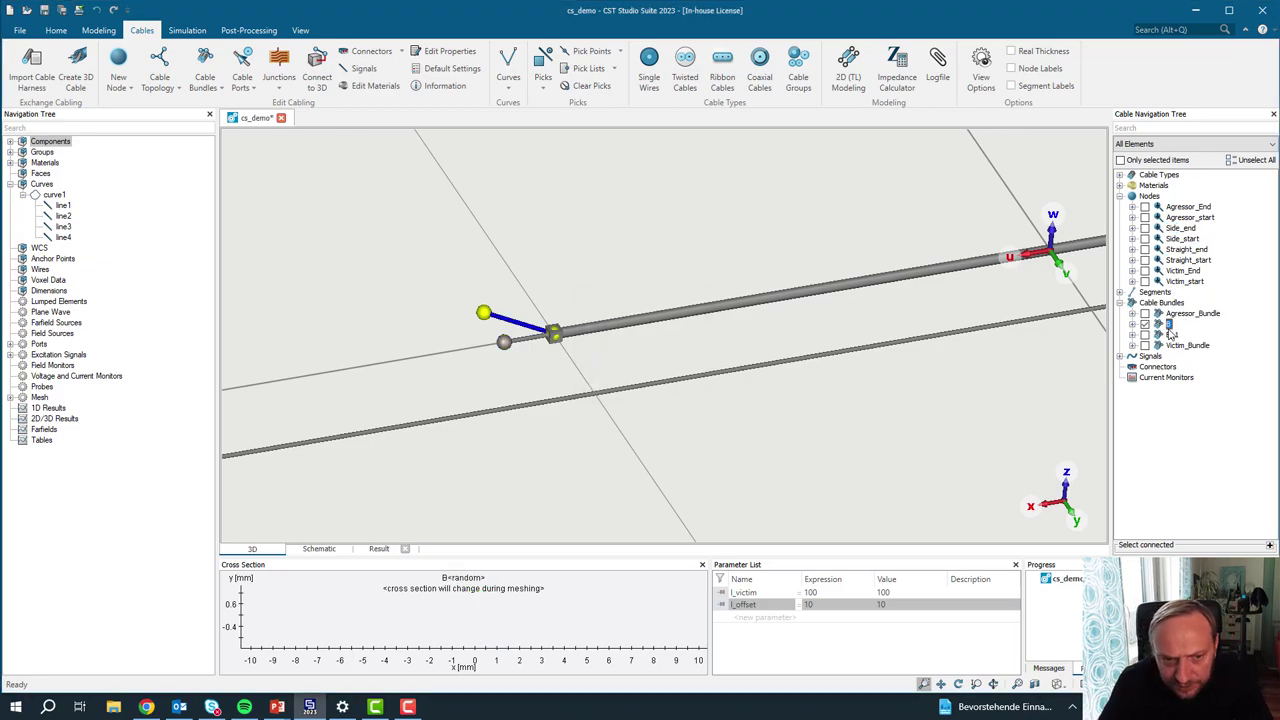
{"action": "key", "text": "F2"}
{"action": "type", "text": "AS"}
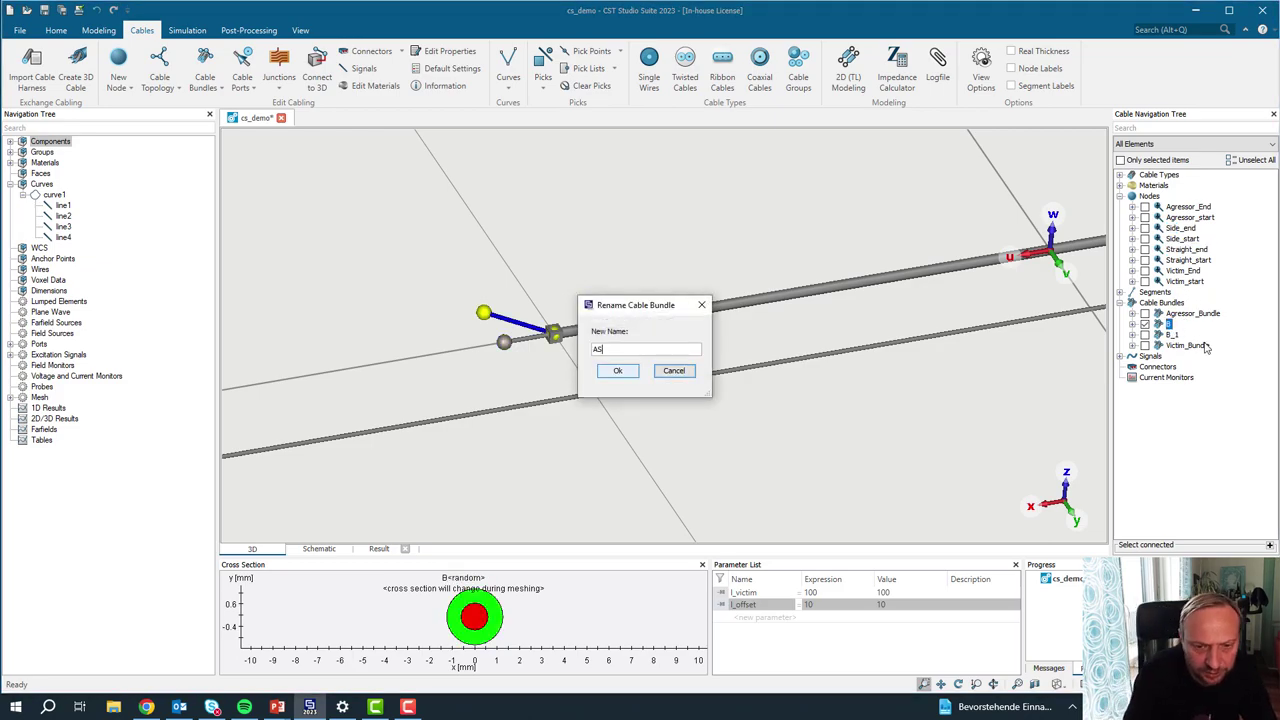
{"action": "key", "text": "BackSpace"}
{"action": "key", "text": "BackSpace"}
{"action": "type", "text": "Sige"}
{"action": "key", "text": "Return"}
{"action": "left_click", "coordinate": [1172, 324]}
{"action": "key", "text": "F2"}
{"action": "type", "text": "Straight"}
{"action": "key", "text": "Return"}
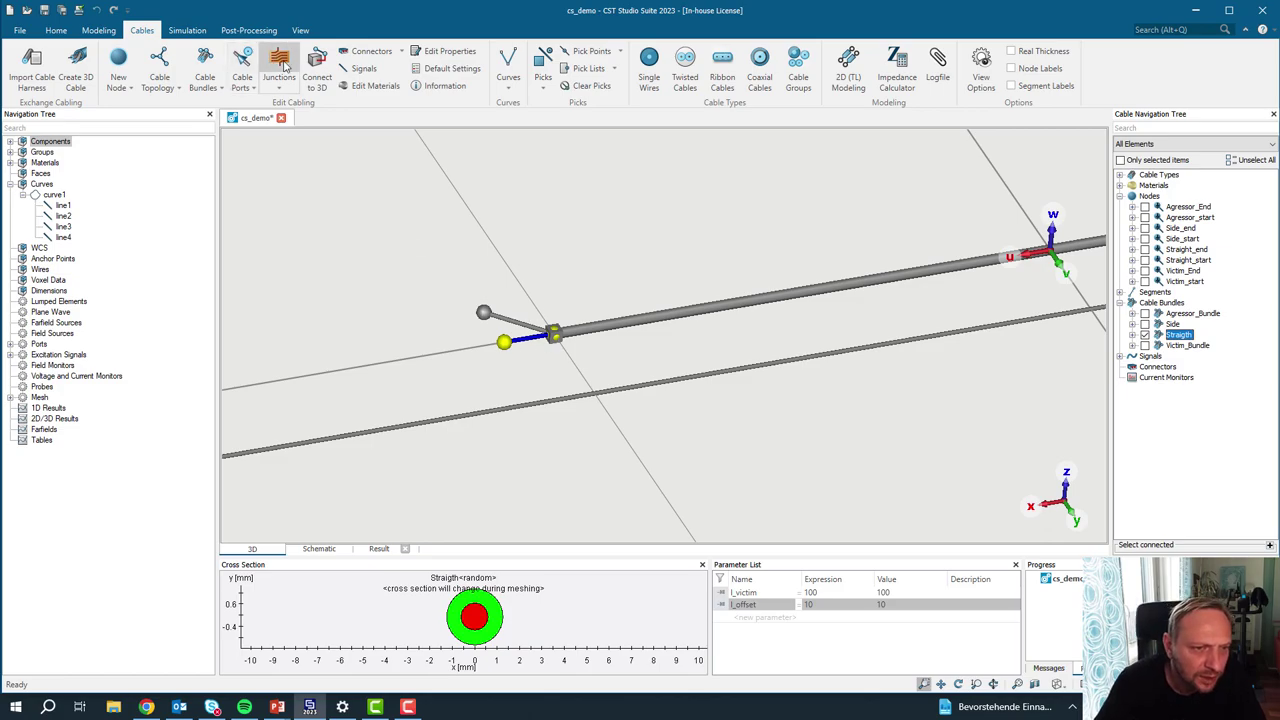
{"action": "left_click", "coordinate": [243, 62]}
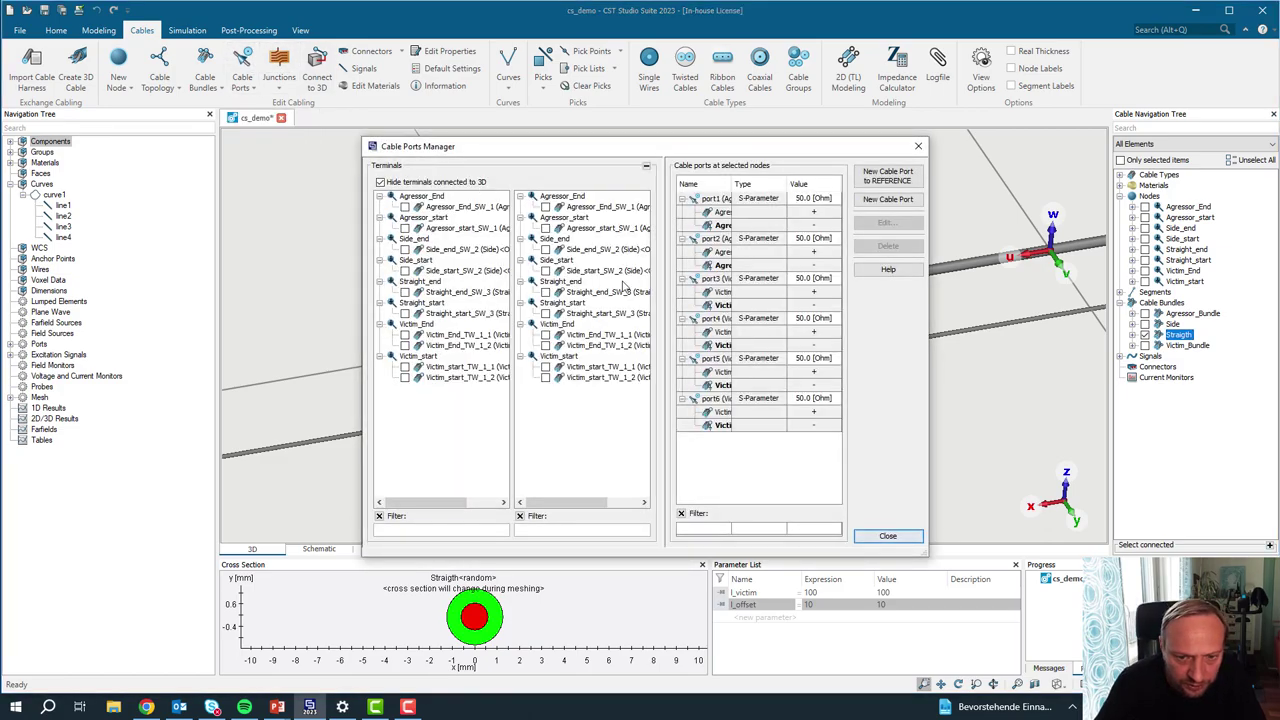
{"action": "left_click_drag", "start_coordinate": [772, 148], "coordinate": [624, 113]}
{"action": "left_click_drag", "start_coordinate": [775, 518], "coordinate": [1143, 566]}
{"action": "left_click_drag", "start_coordinate": [818, 116], "coordinate": [865, 481]}
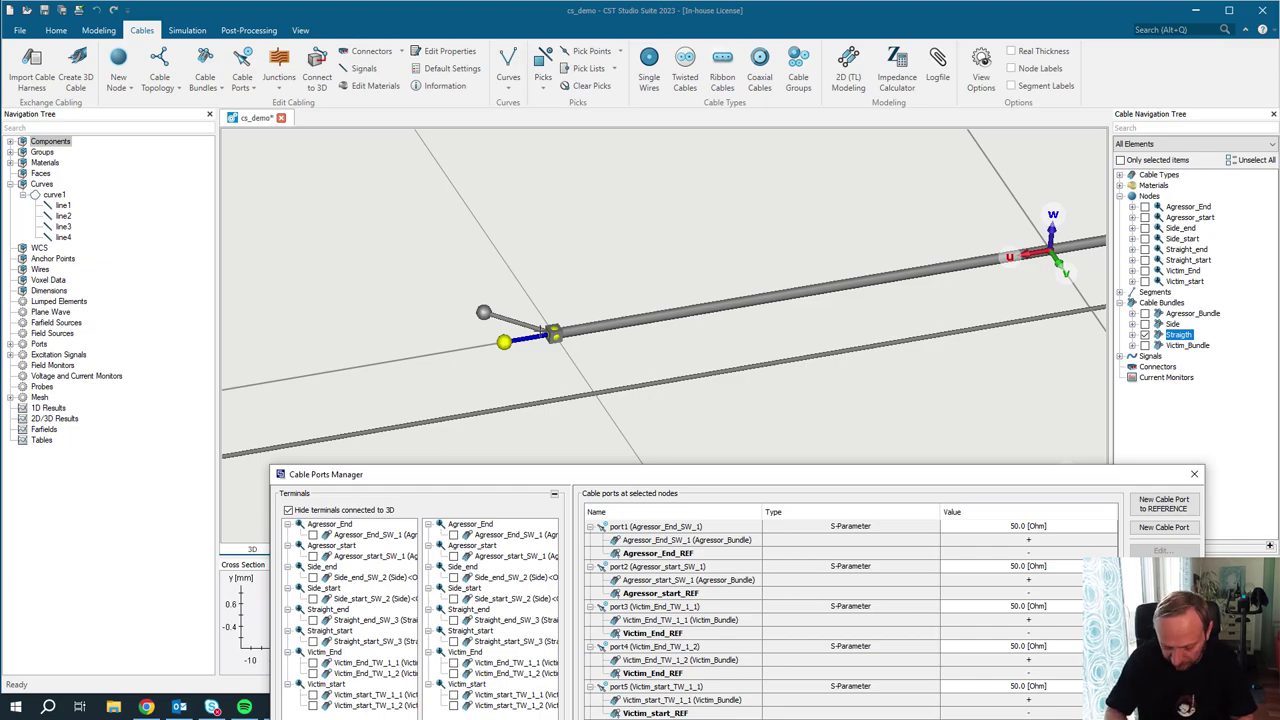
{"action": "left_click_drag", "start_coordinate": [632, 480], "coordinate": [601, 130]}
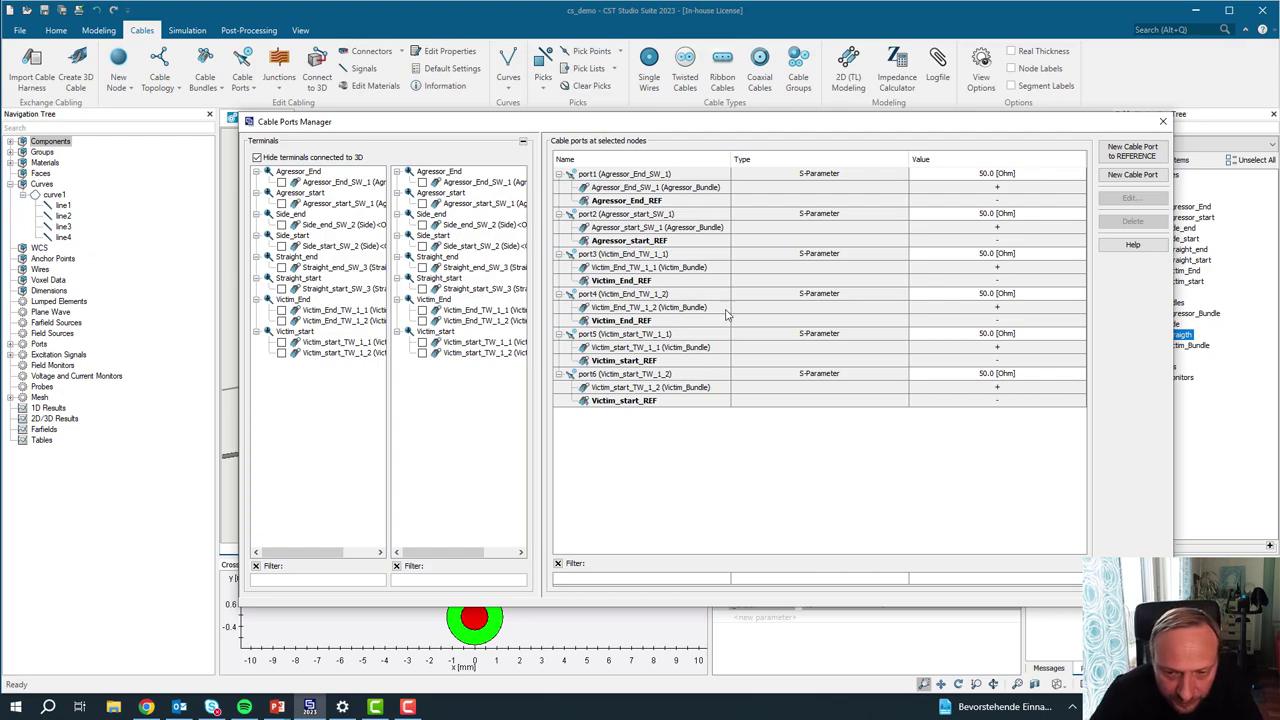
{"action": "left_click", "coordinate": [677, 295]}
{"action": "left_click", "coordinate": [693, 258], "text": "ctrl"}
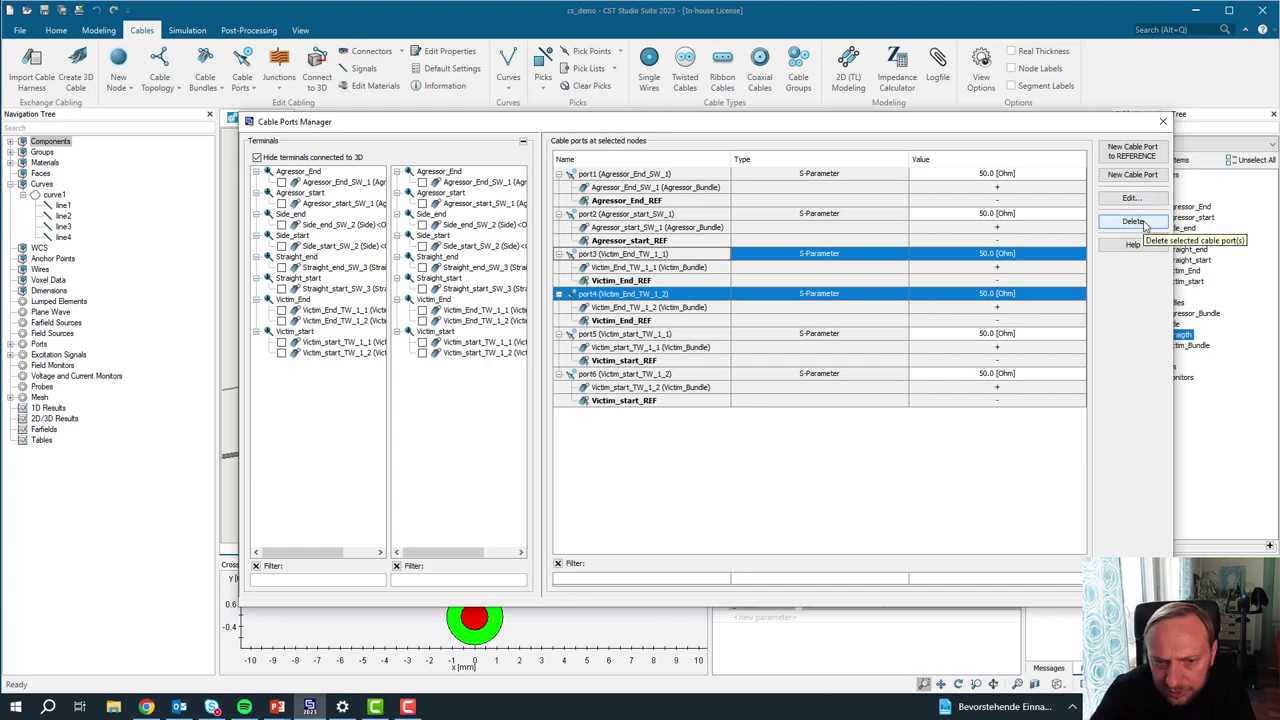
{"action": "left_click_drag", "start_coordinate": [822, 125], "coordinate": [762, 466]}
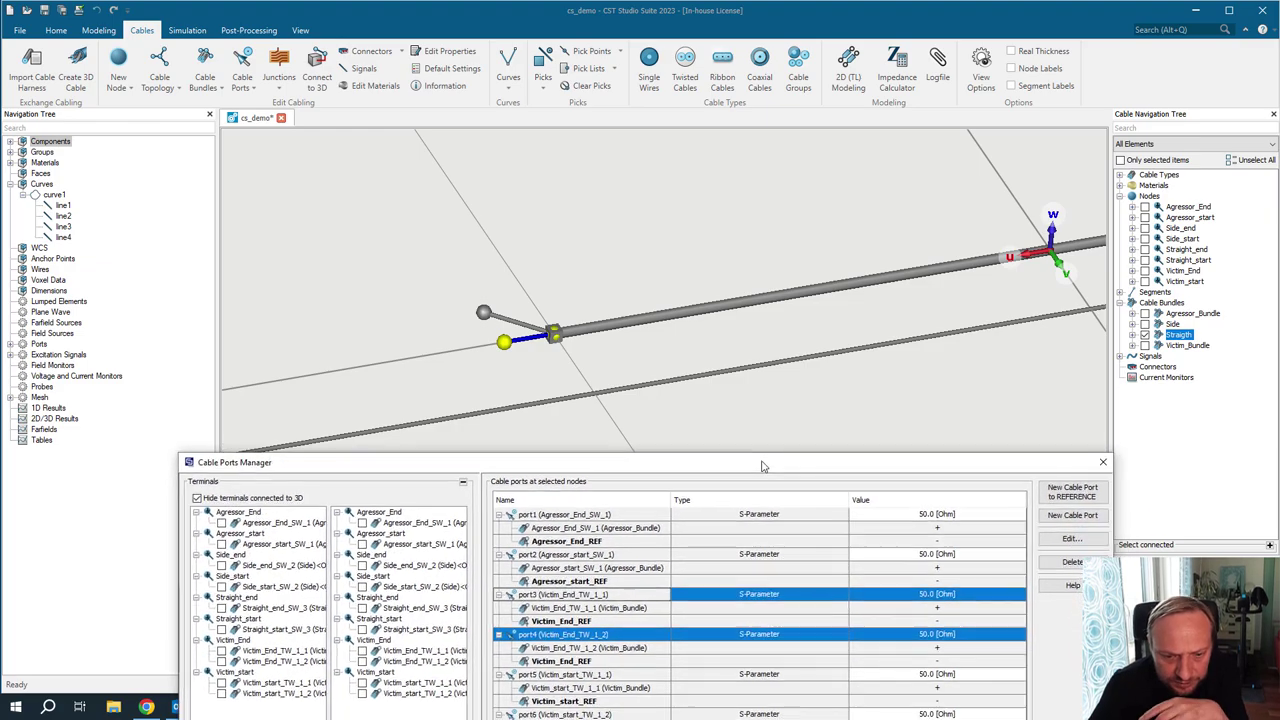
{"action": "left_click", "coordinate": [580, 650]}
{"action": "left_click", "coordinate": [571, 596]}
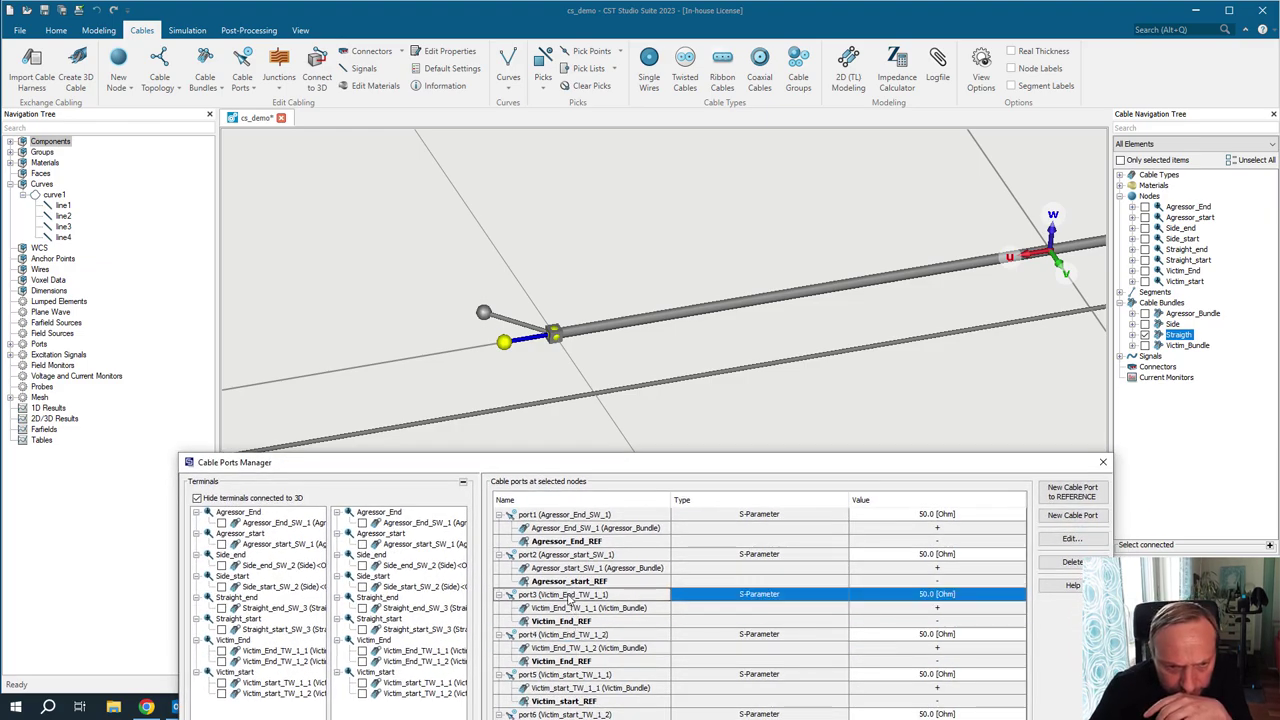
{"action": "left_click", "coordinate": [1103, 462]}
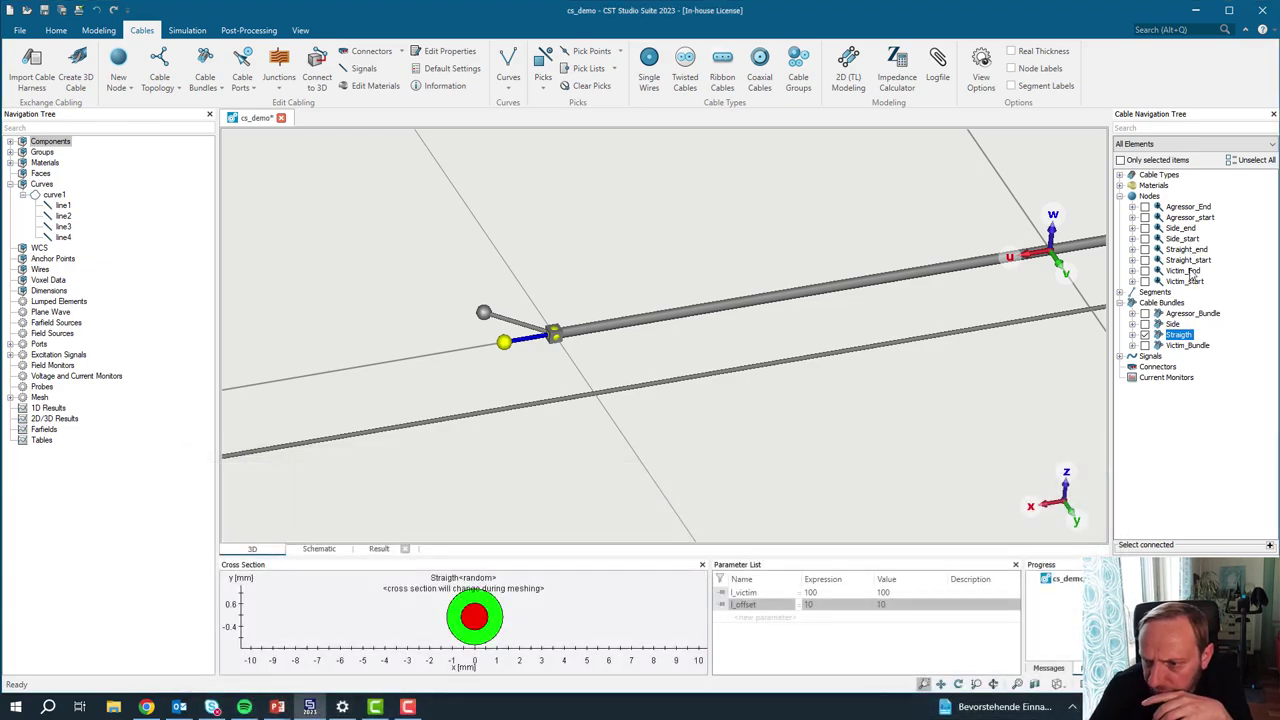
Step: Delete the two cable ports port3 and port4 at the Victim_End node
{"action": "left_click", "coordinate": [1185, 271]}
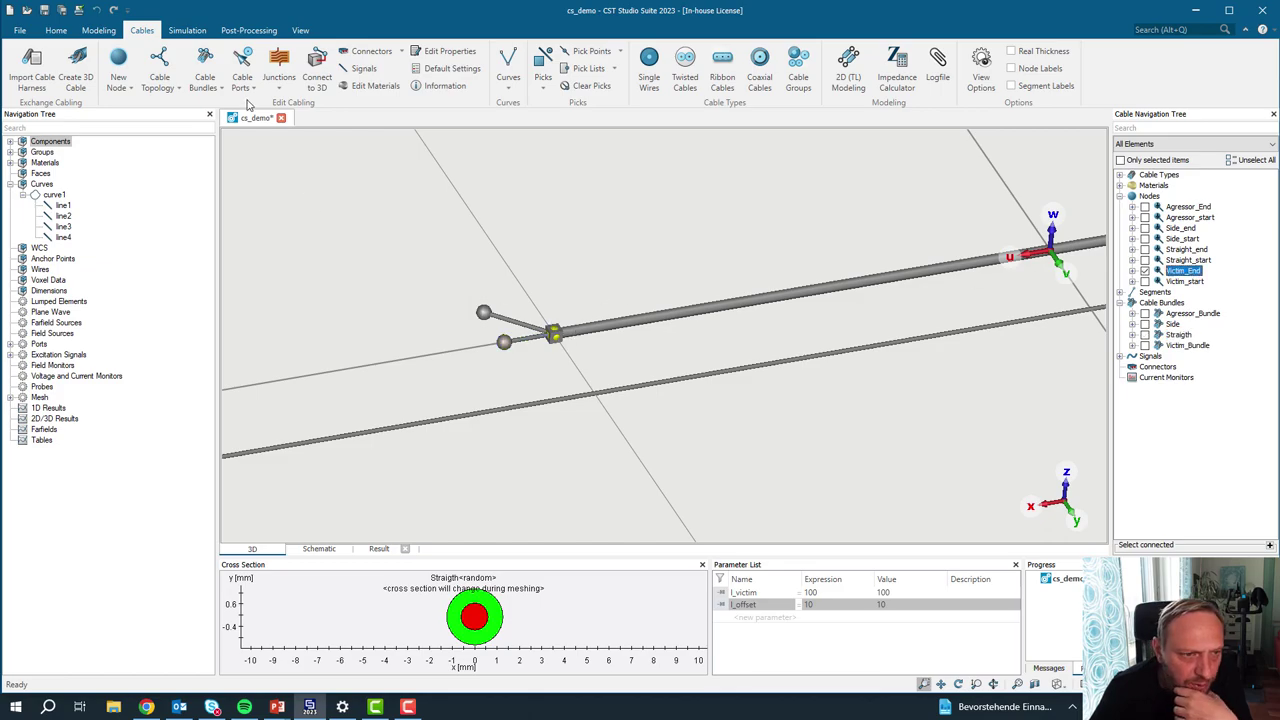
{"action": "left_click", "coordinate": [243, 68]}
{"action": "left_click_drag", "start_coordinate": [624, 237], "coordinate": [641, 185]}
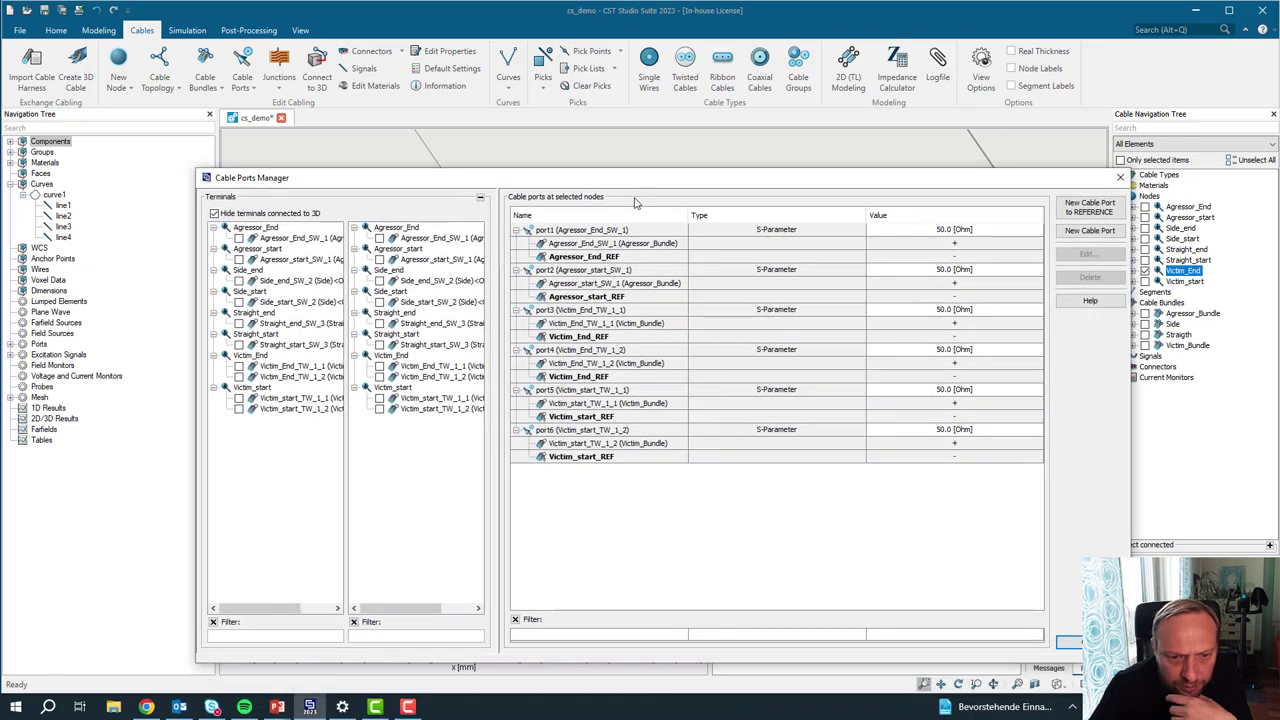
{"action": "left_click", "coordinate": [636, 350]}
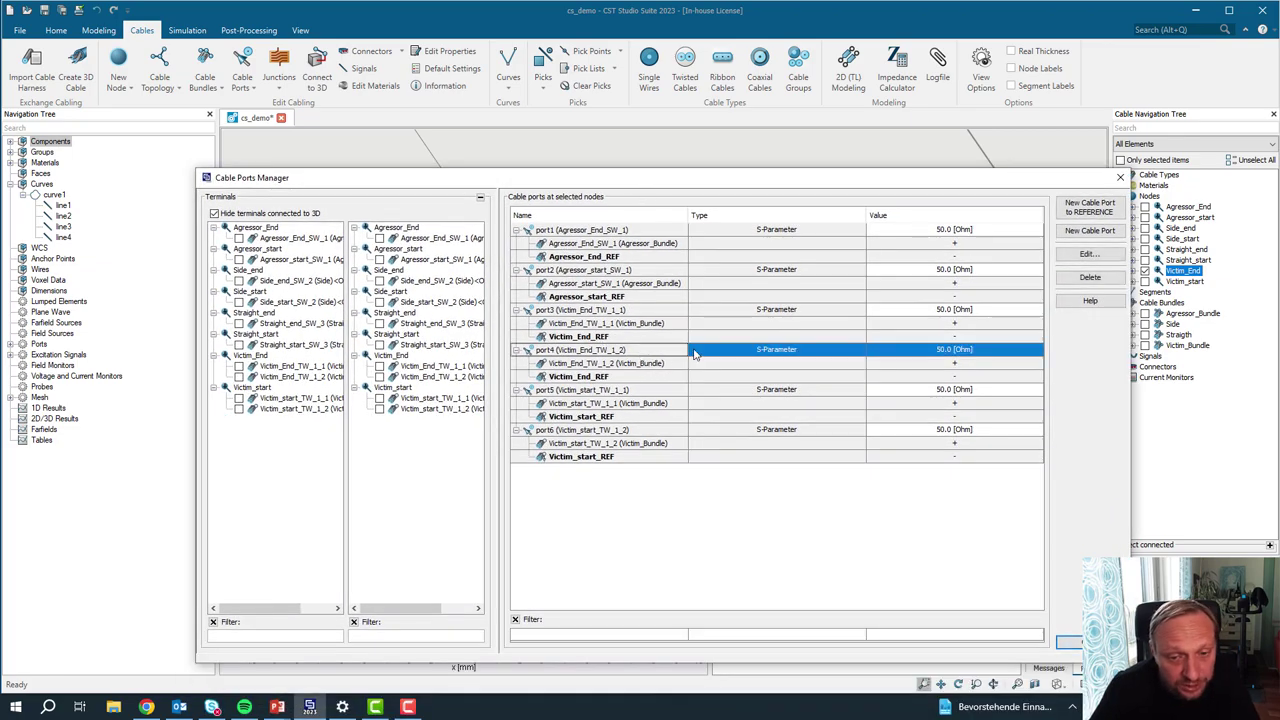
{"action": "left_click", "coordinate": [664, 311], "text": "ctrl"}
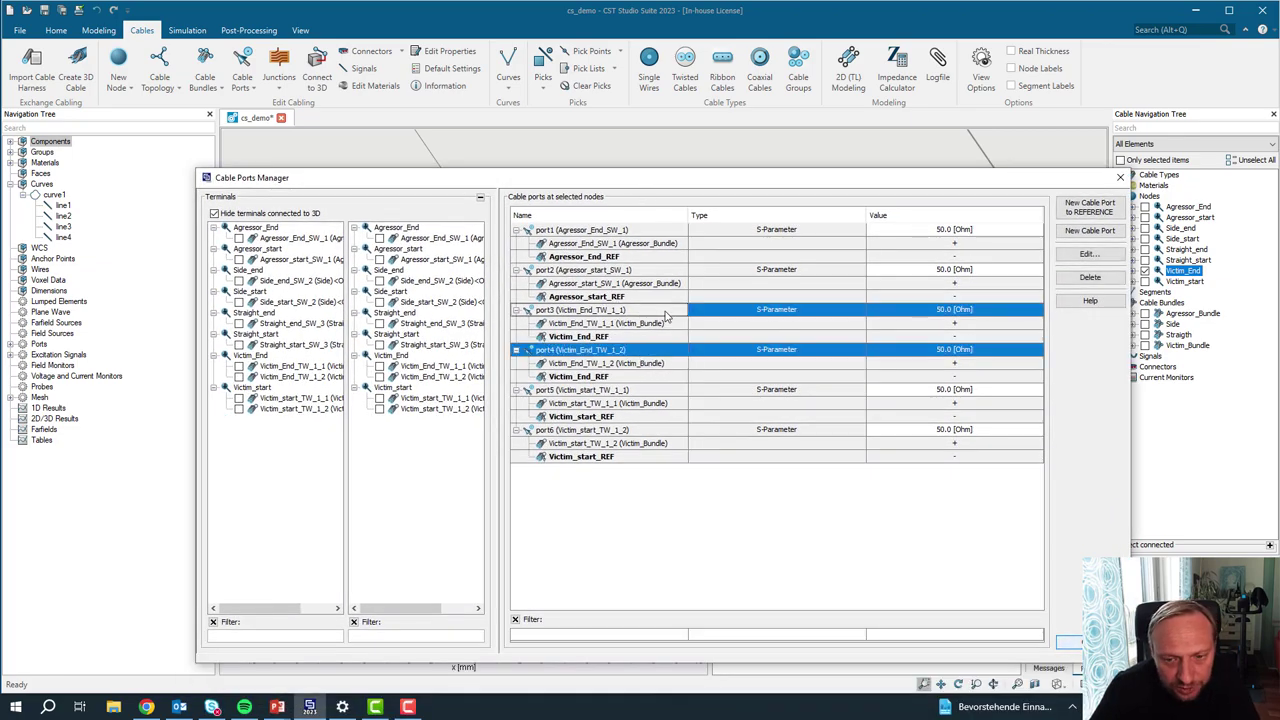
{"action": "left_click", "coordinate": [1088, 278]}
{"action": "left_click", "coordinate": [636, 441]}
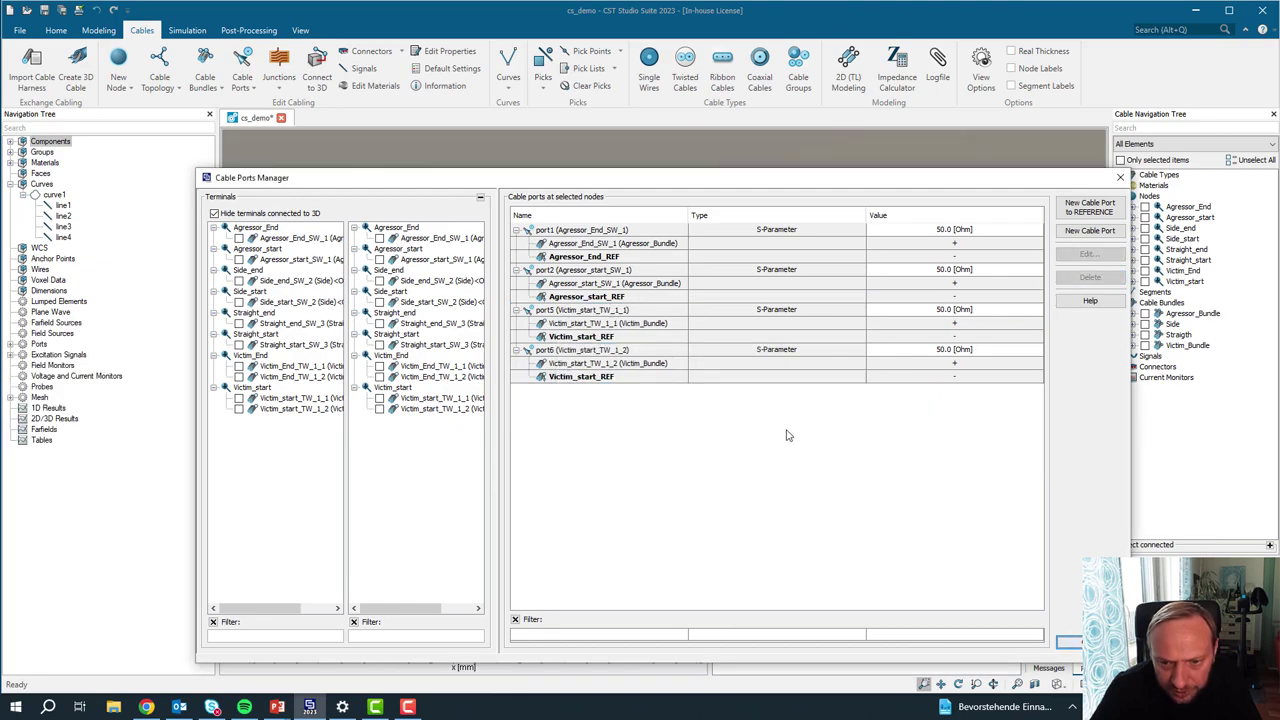
{"action": "left_click", "coordinate": [1120, 177]}
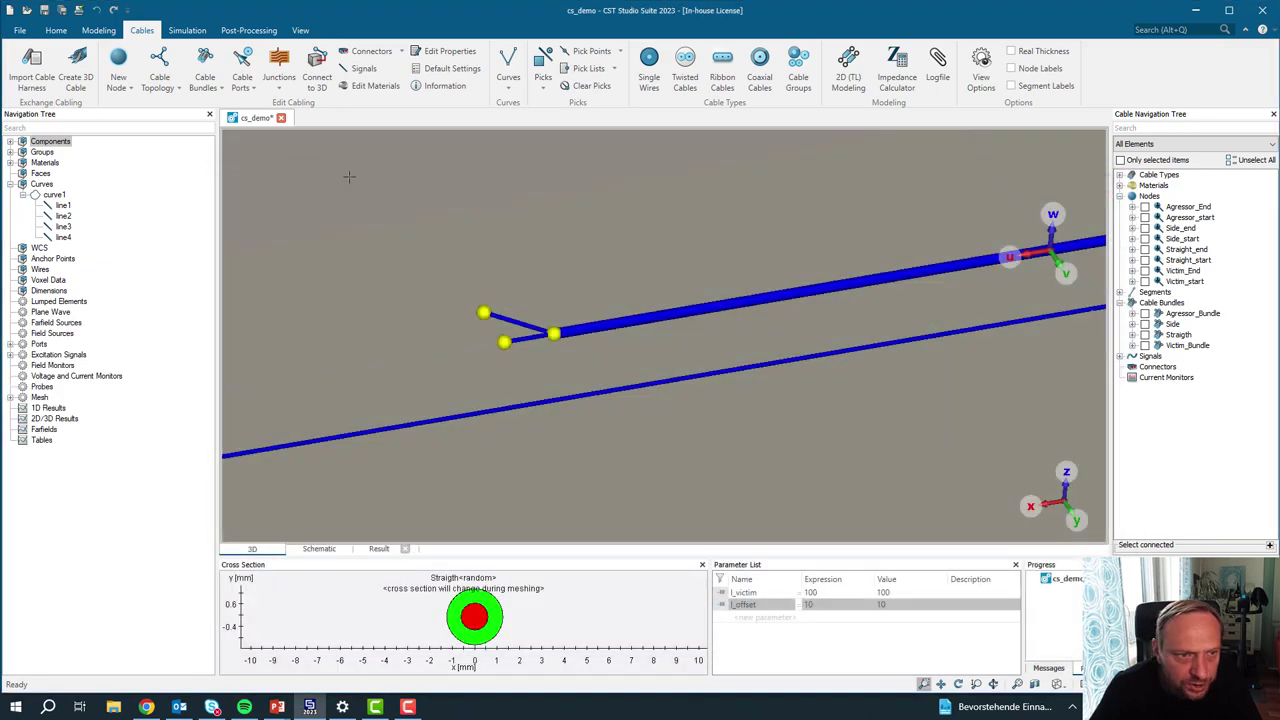
Step: Create a short junction between the terminals Victim_End_TW_1_1 and Side_start_SW_2
{"action": "left_click", "coordinate": [279, 72]}
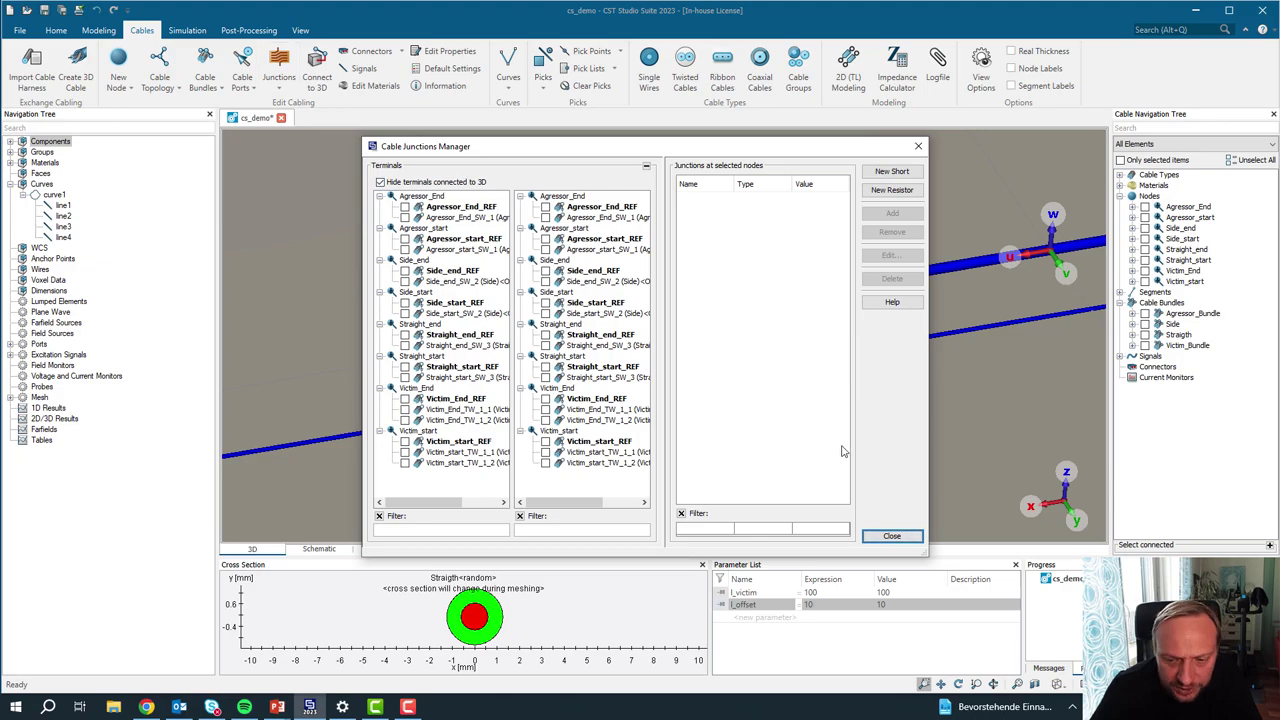
{"action": "left_click_drag", "start_coordinate": [925, 550], "coordinate": [1200, 541]}
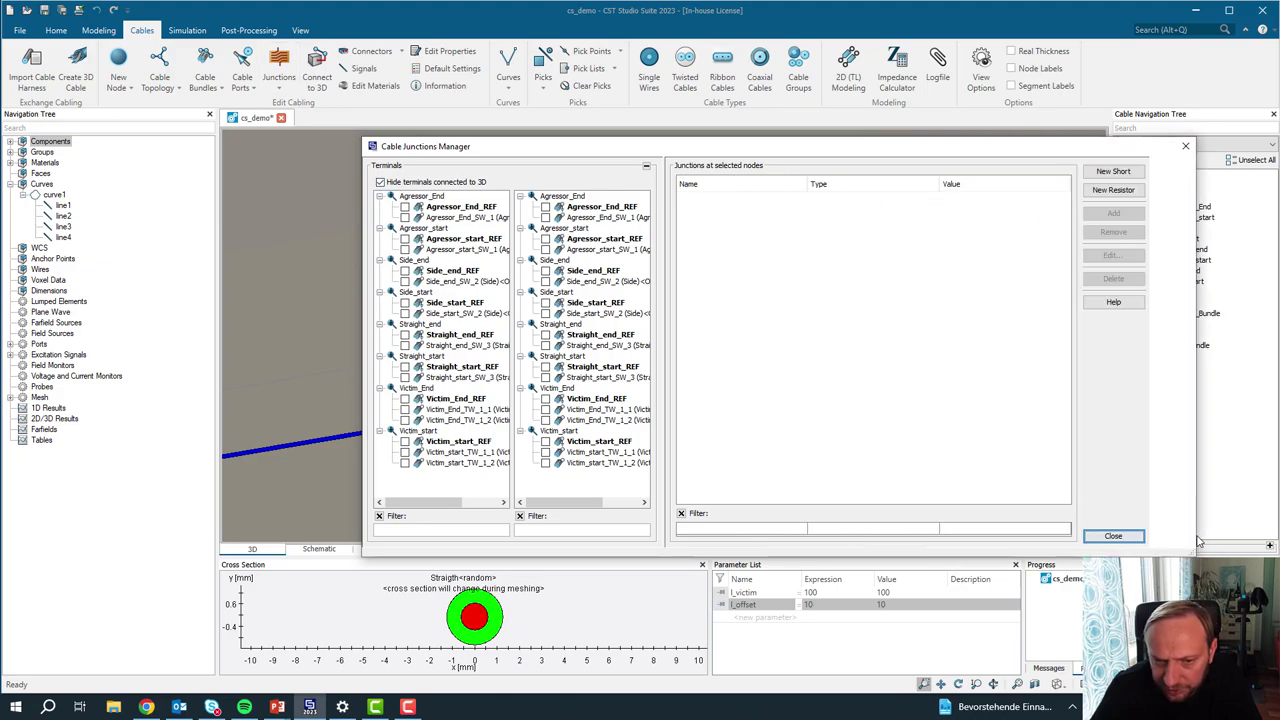
{"action": "left_click_drag", "start_coordinate": [664, 363], "coordinate": [826, 362]}
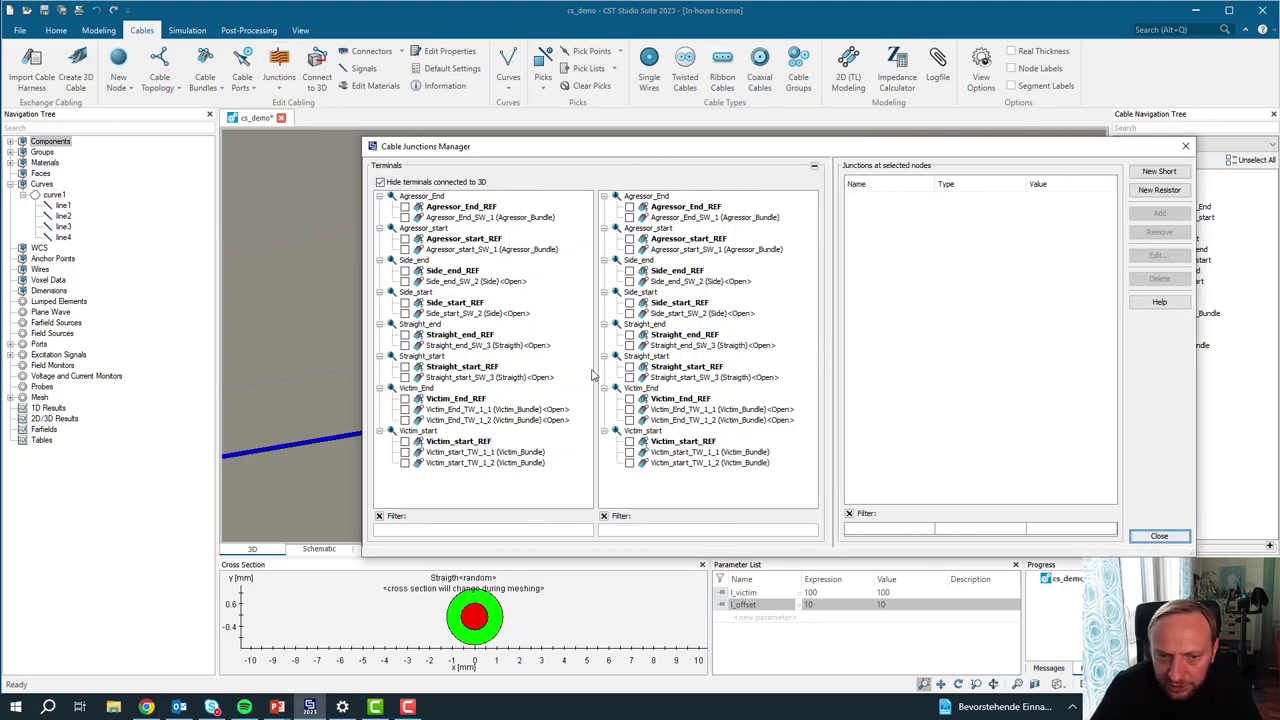
{"action": "left_click", "coordinate": [405, 411]}
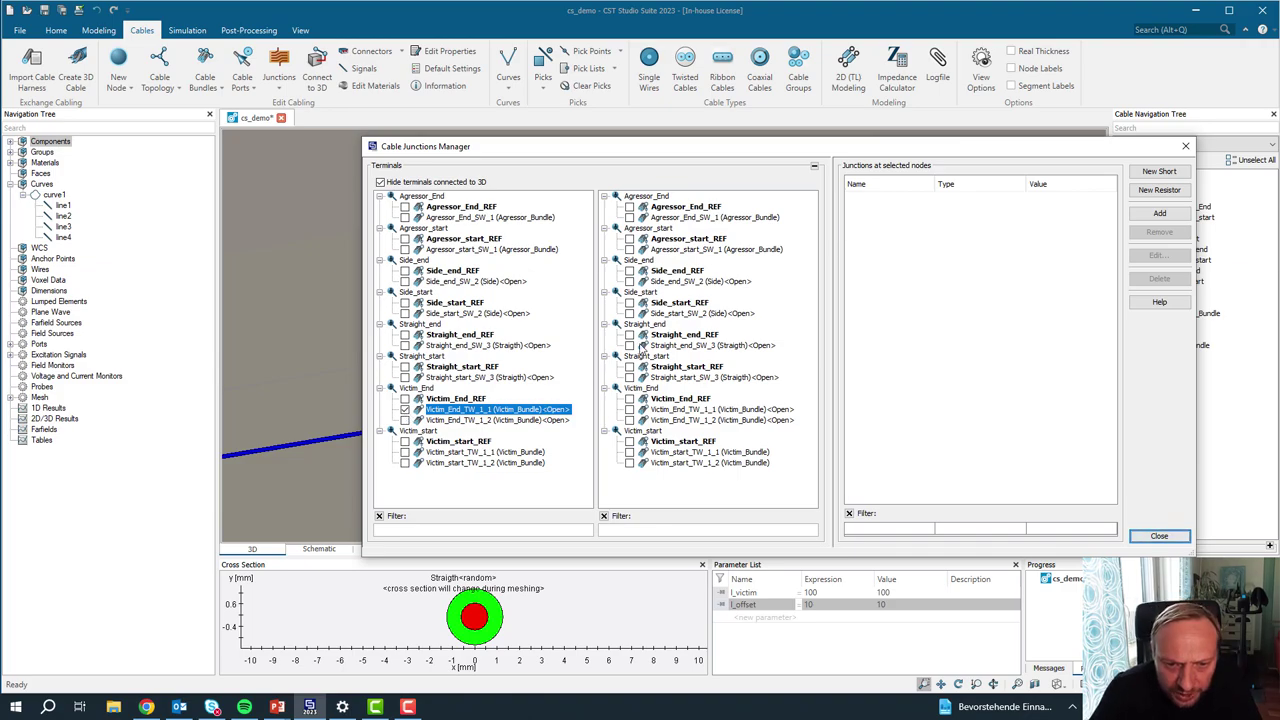
{"action": "left_click", "coordinate": [630, 314]}
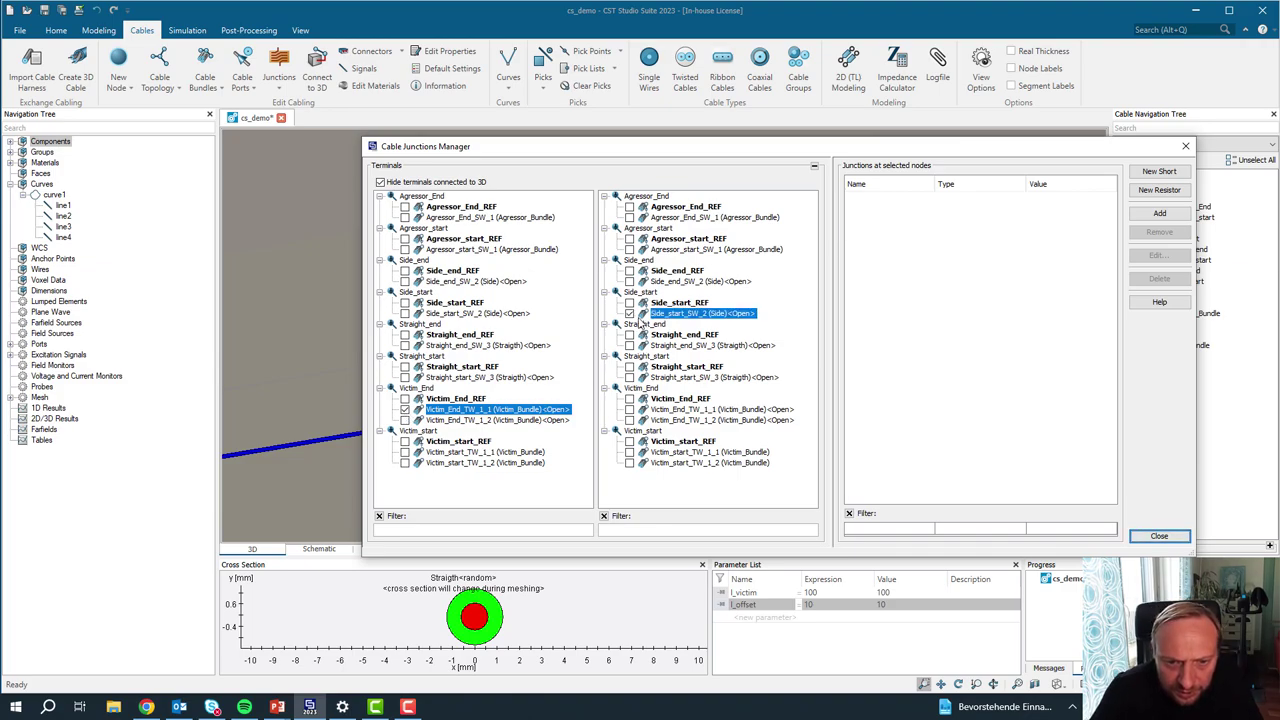
{"action": "left_click", "coordinate": [1159, 171]}
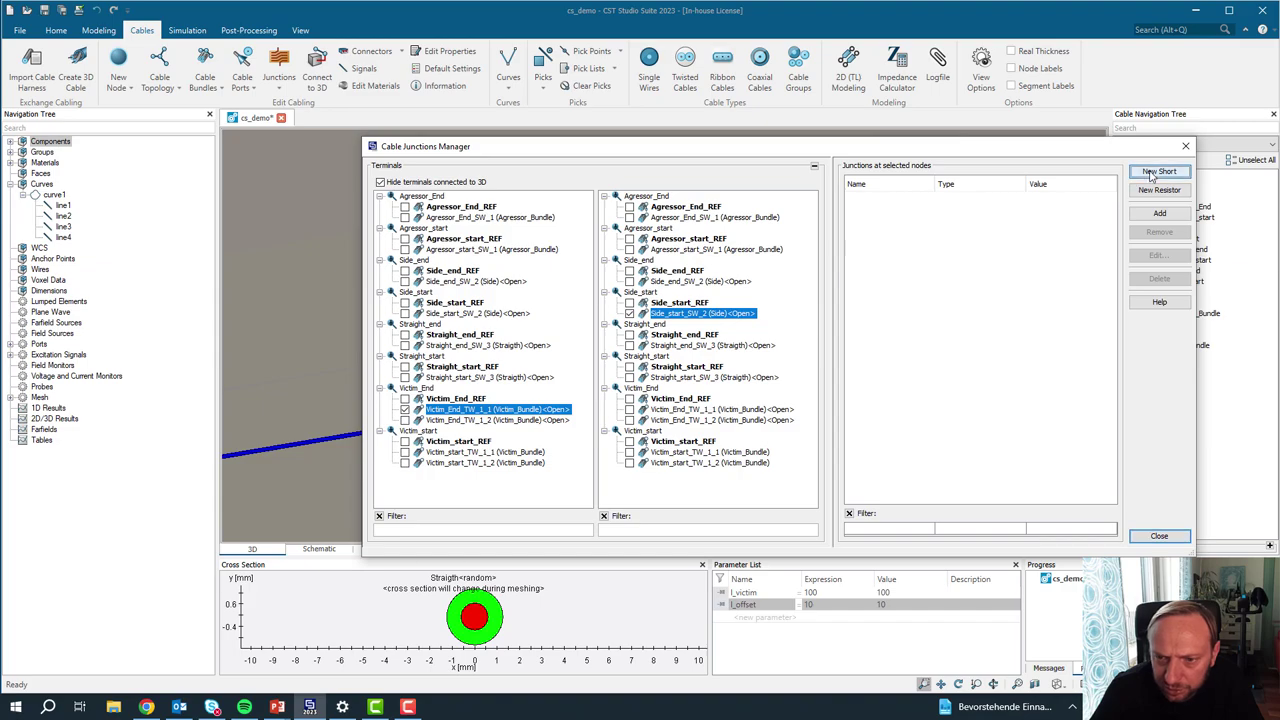
Step: Create a second short junction between the terminals Victim_End_TW_1_2 and Straight_start_SW_3
{"action": "left_click", "coordinate": [480, 421]}
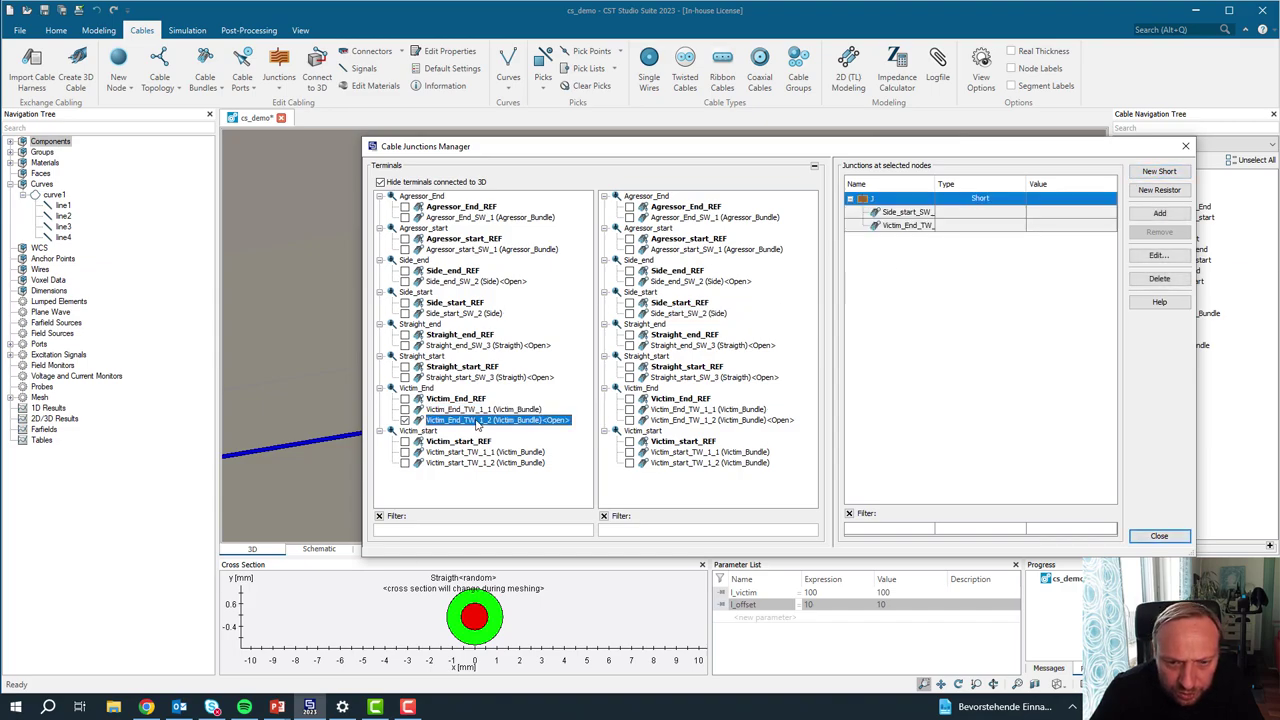
{"action": "left_click", "coordinate": [698, 381]}
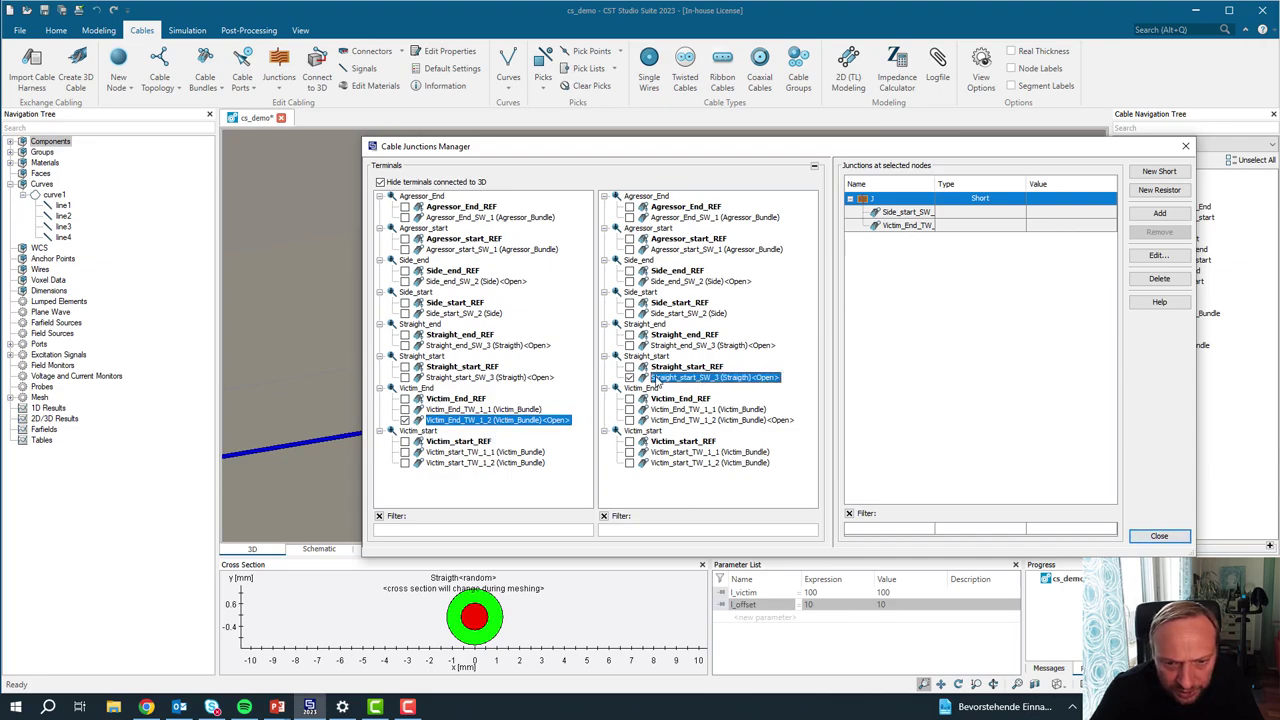
{"action": "left_click", "coordinate": [1147, 172]}
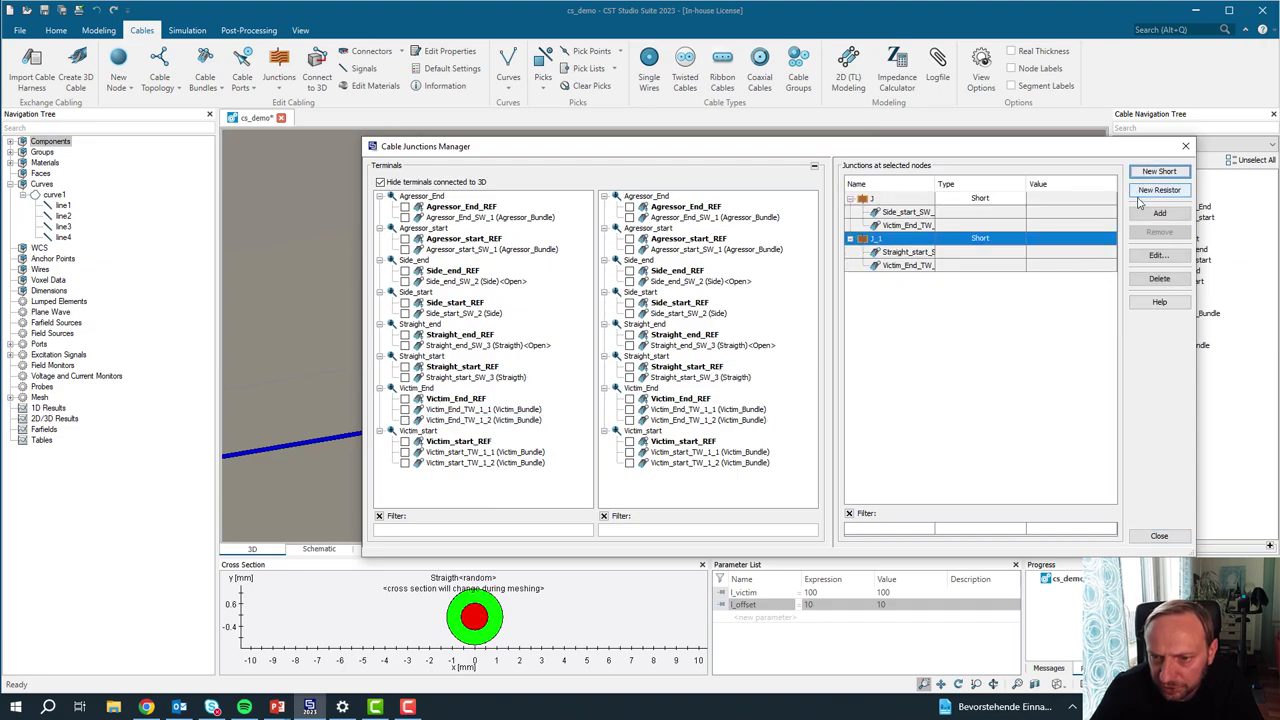
{"action": "left_click", "coordinate": [1186, 146]}
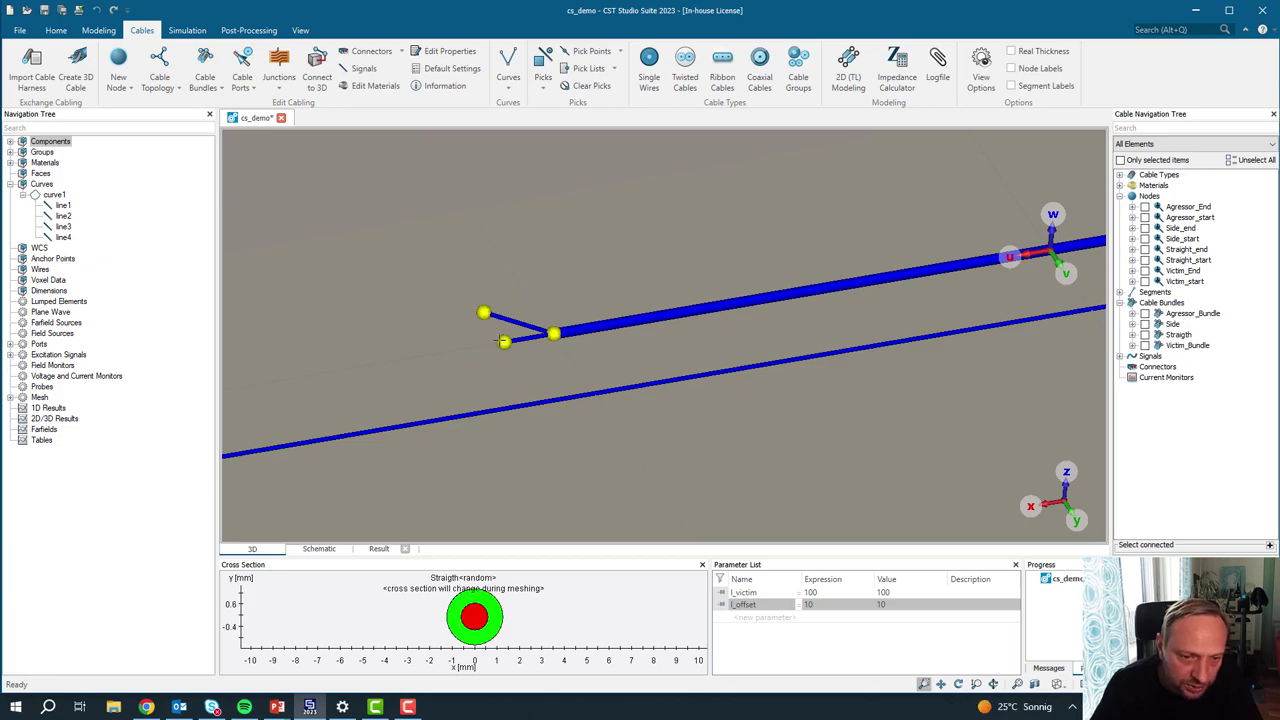
Step: Add cable ports to reference at the open terminals Side_end_SW_2 and Straight_end_SW_3
{"action": "left_click", "coordinate": [242, 70]}
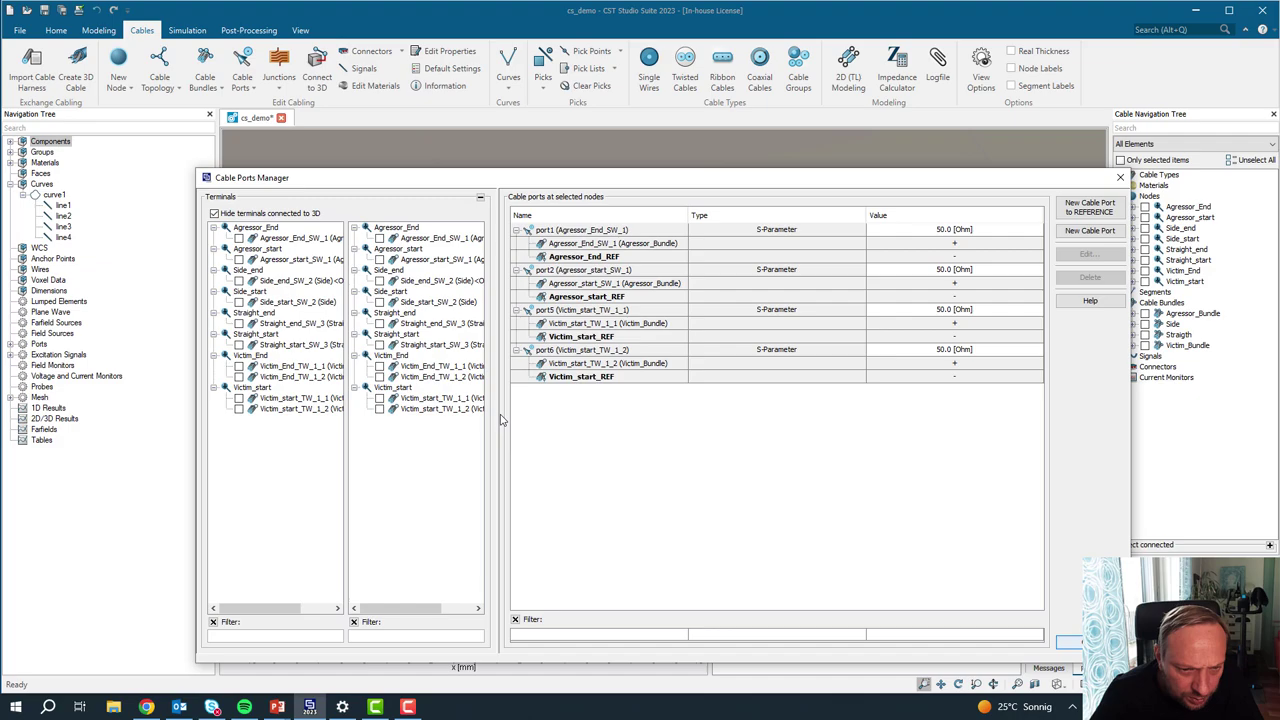
{"action": "left_click_drag", "start_coordinate": [502, 420], "coordinate": [737, 423]}
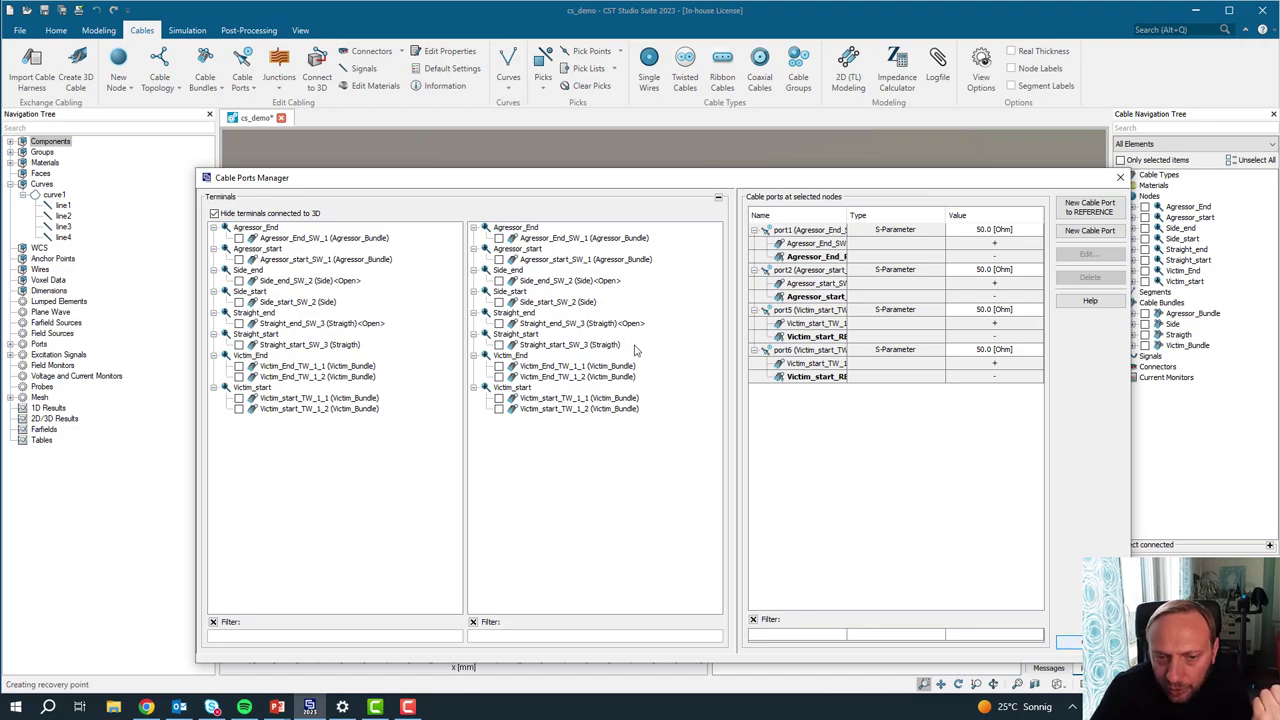
{"action": "left_click", "coordinate": [499, 323]}
{"action": "left_click", "coordinate": [499, 281]}
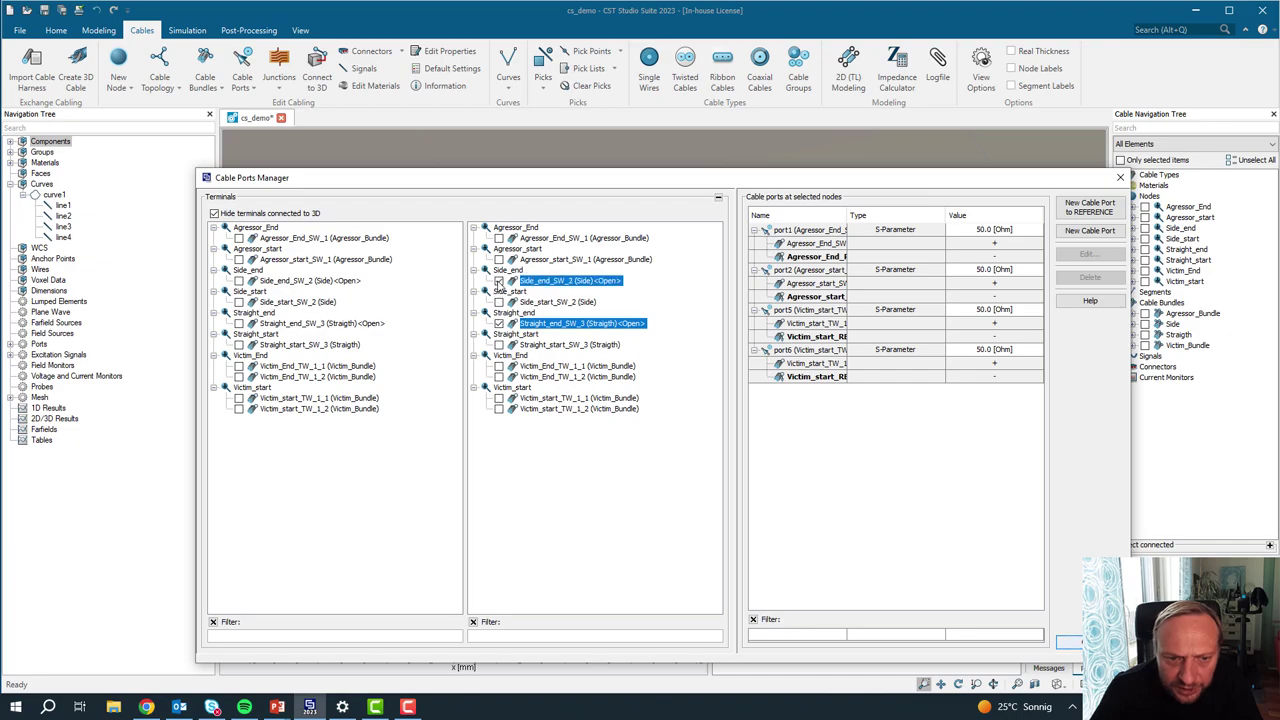
{"action": "left_click", "coordinate": [1088, 208]}
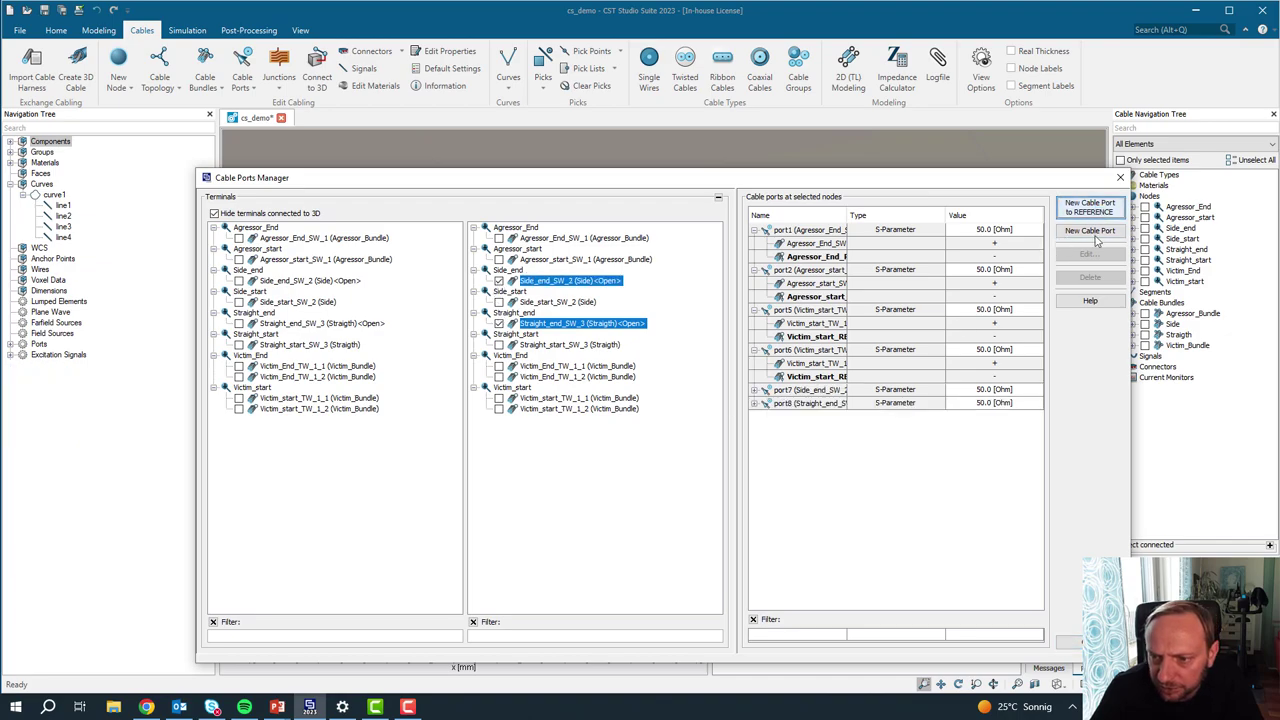
{"action": "left_click", "coordinate": [1085, 641]}
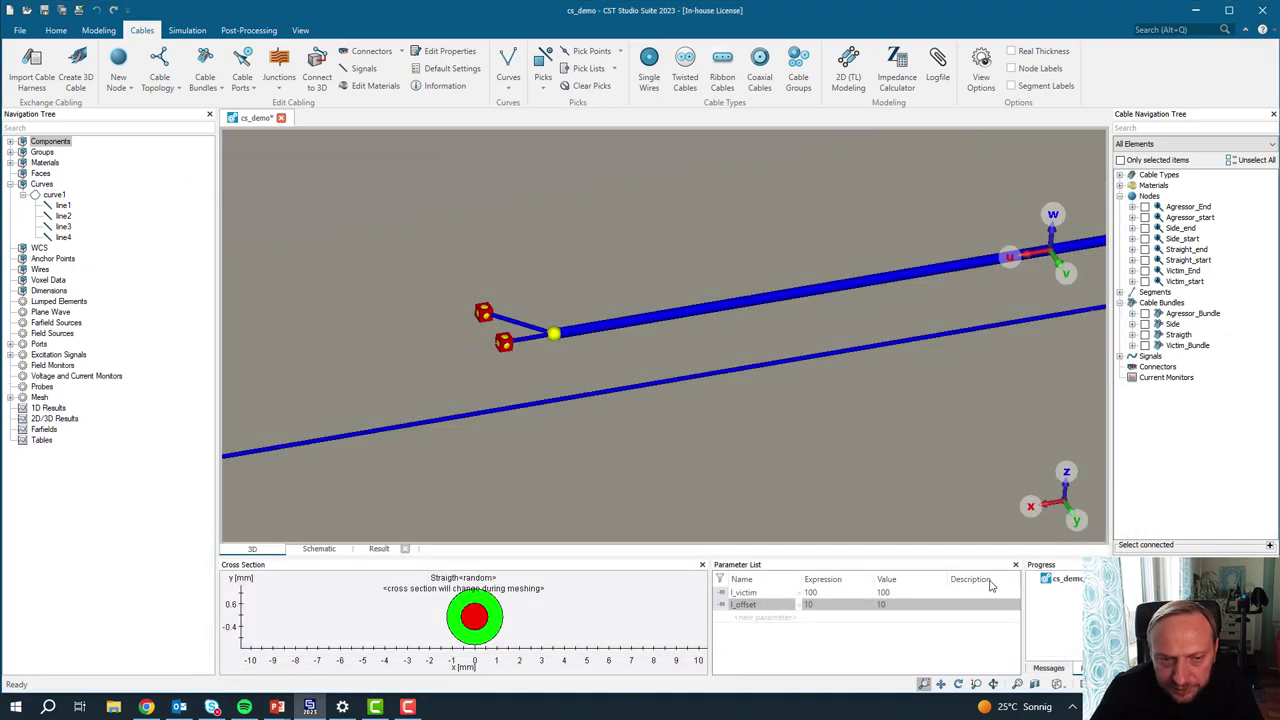
Step: In the schematic, wire the cable block's Straight_end and Side_end pins to the upper and lower 50 ohm load lines at the Crosstalk_End probe
{"action": "scroll", "coordinate": [627, 432], "scroll_direction": "down", "scroll_amount": 5}
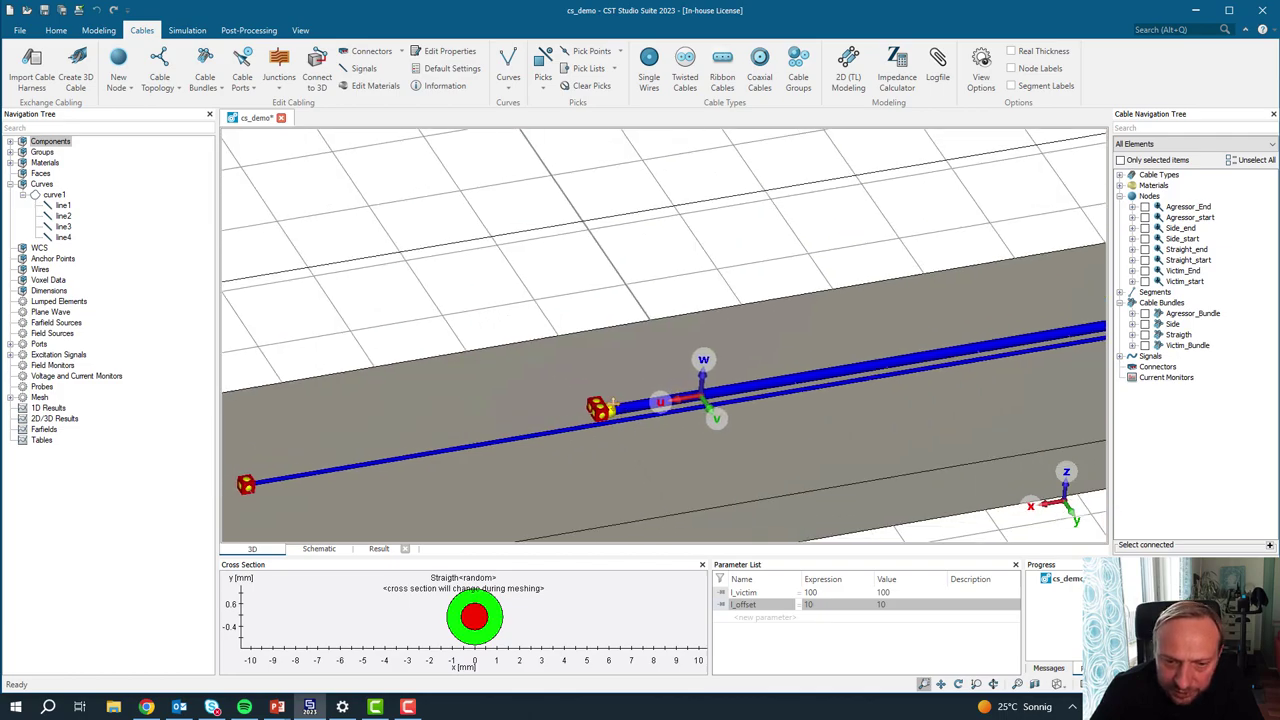
{"action": "scroll", "coordinate": [517, 345], "scroll_direction": "up", "scroll_amount": 2}
{"action": "left_click", "coordinate": [320, 548]}
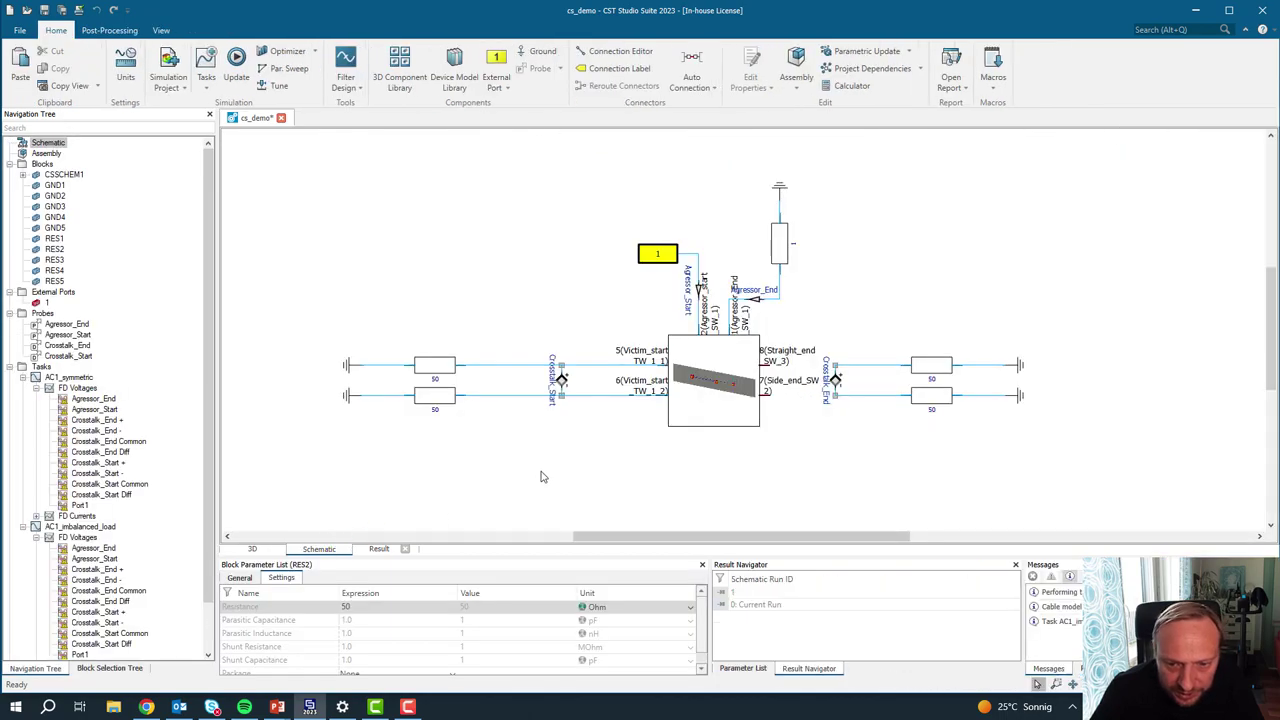
{"action": "scroll", "coordinate": [723, 446], "scroll_direction": "up", "scroll_amount": 1}
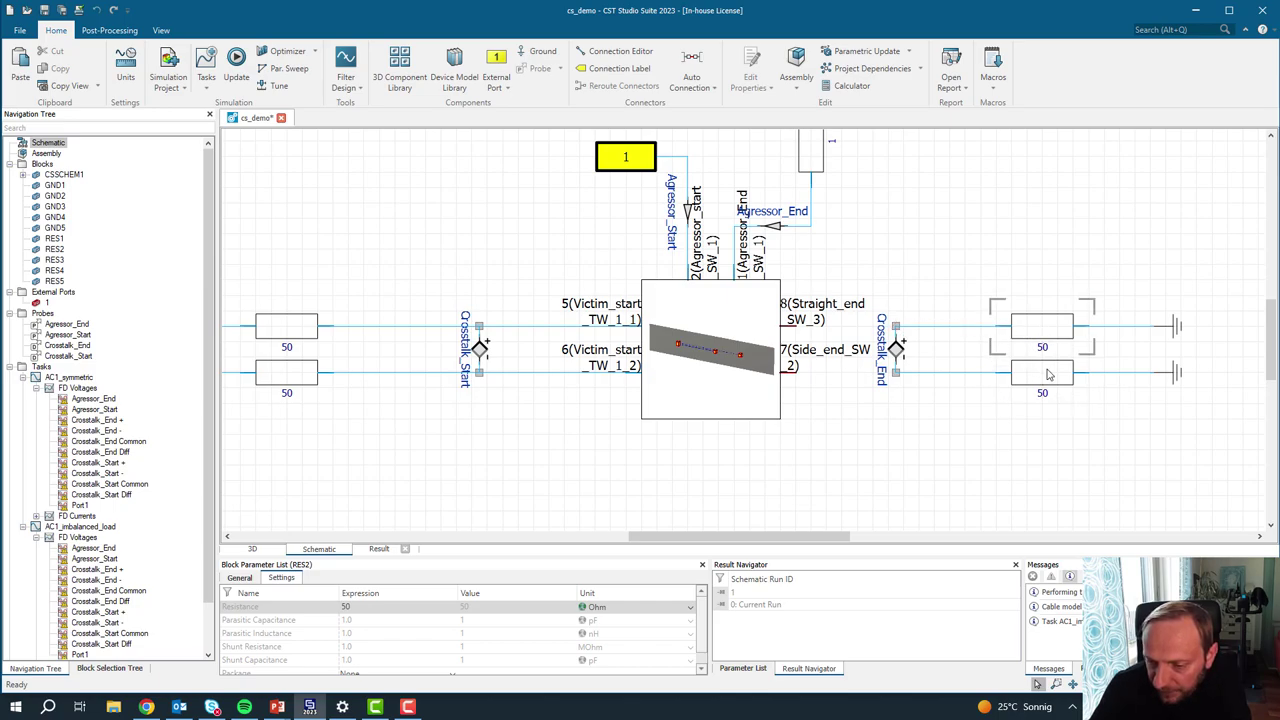
{"action": "left_click", "coordinate": [805, 336]}
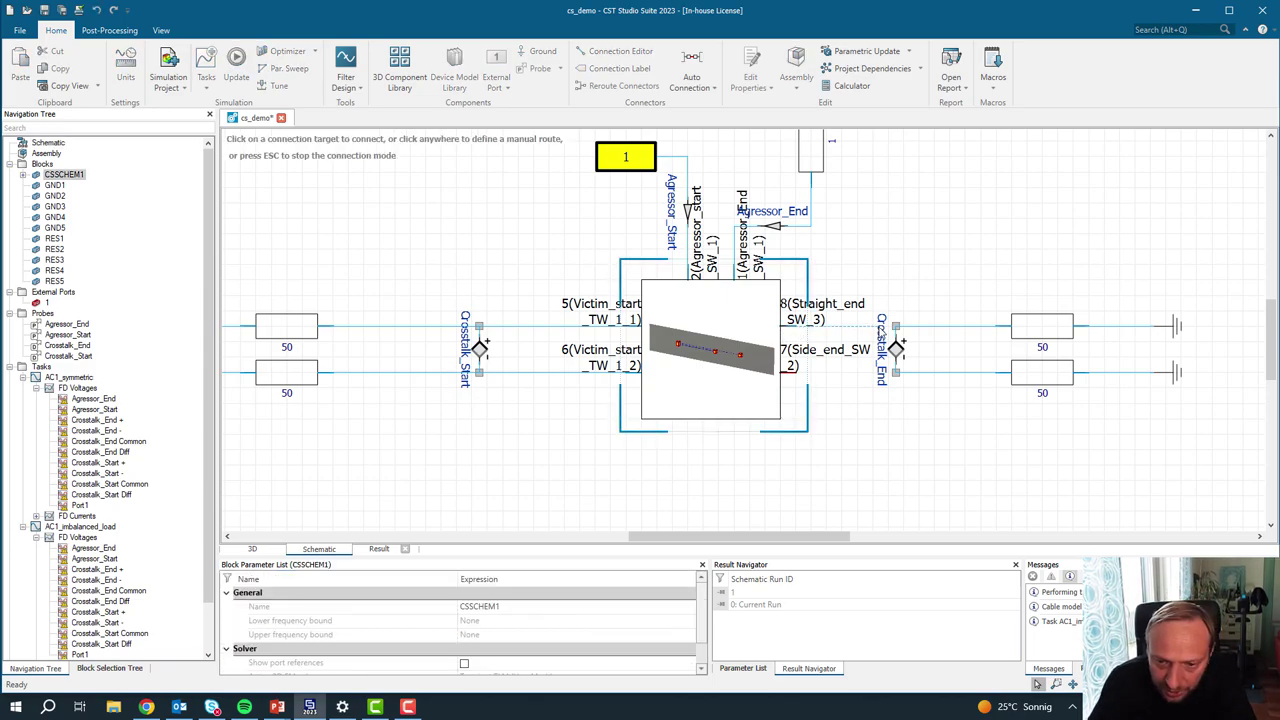
{"action": "left_click", "coordinate": [895, 326]}
{"action": "left_click", "coordinate": [790, 366]}
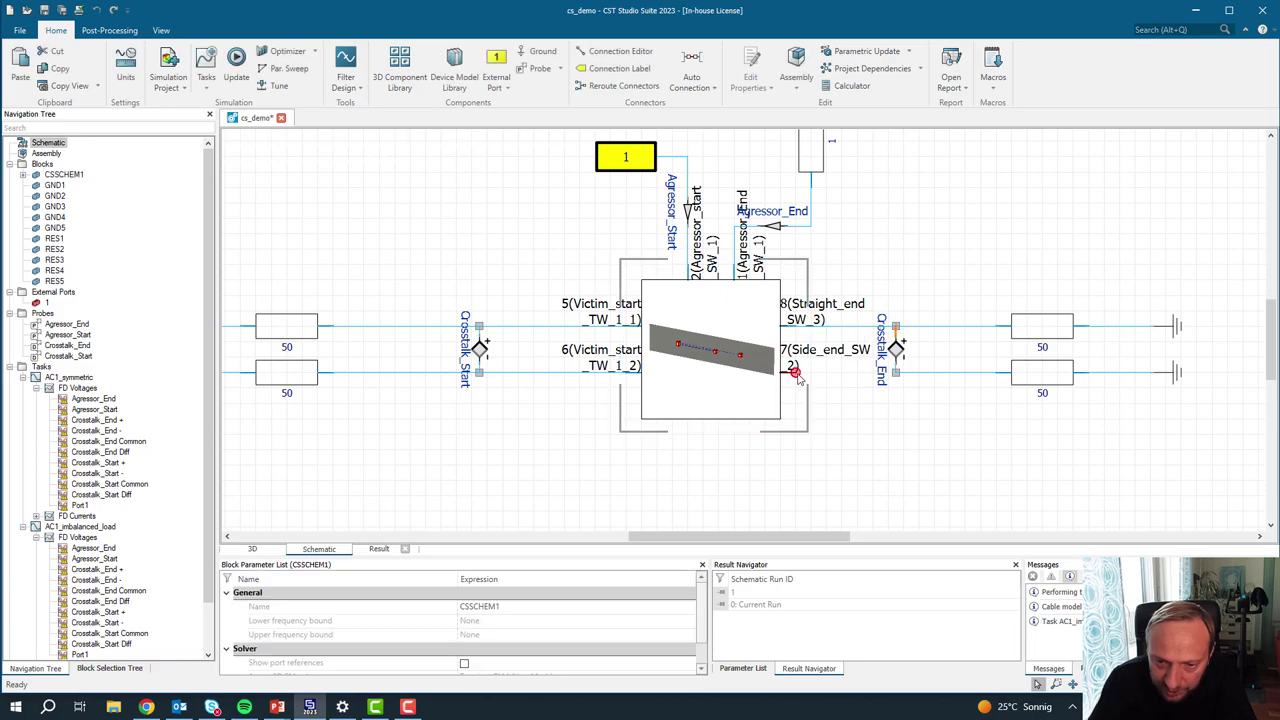
{"action": "left_click", "coordinate": [895, 372]}
{"action": "key", "text": "Escape"}
{"action": "key", "text": "space"}
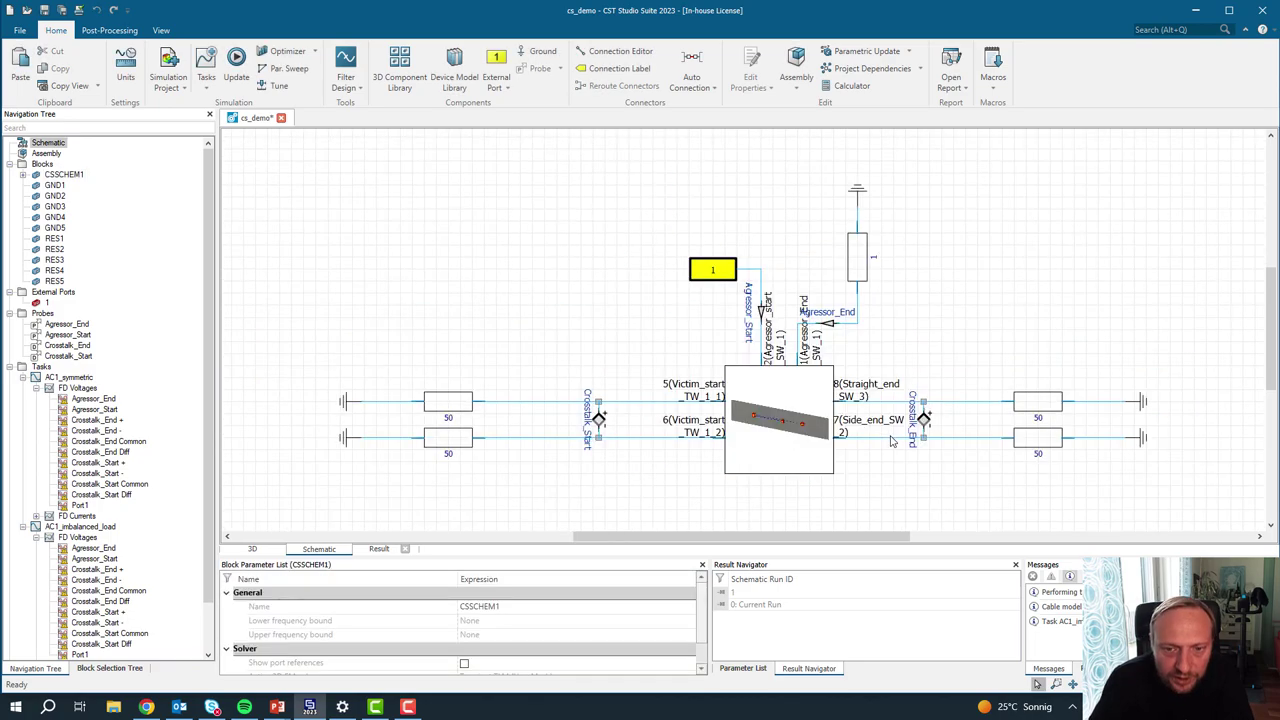
Step: Duplicate the AC1_imbalanced_load task and name the copy AC1_legth_mismatch
{"action": "left_click", "coordinate": [22, 377]}
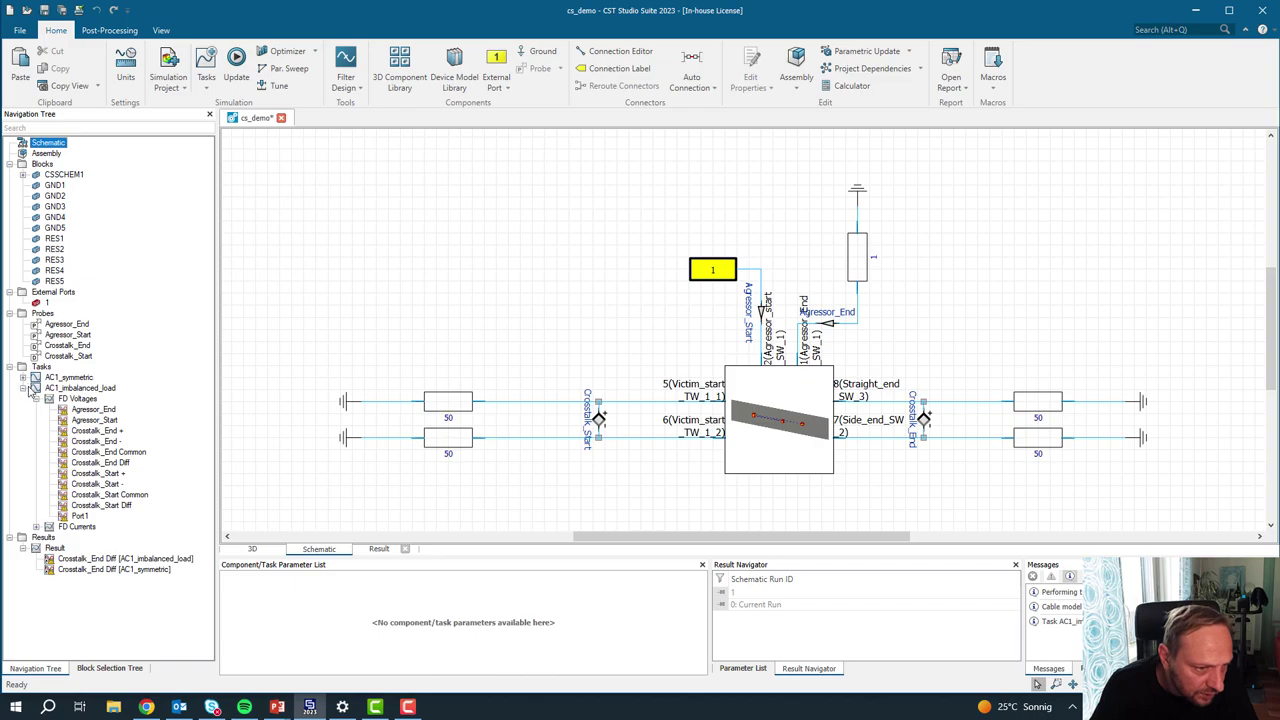
{"action": "left_click", "coordinate": [23, 388]}
{"action": "left_click", "coordinate": [64, 389]}
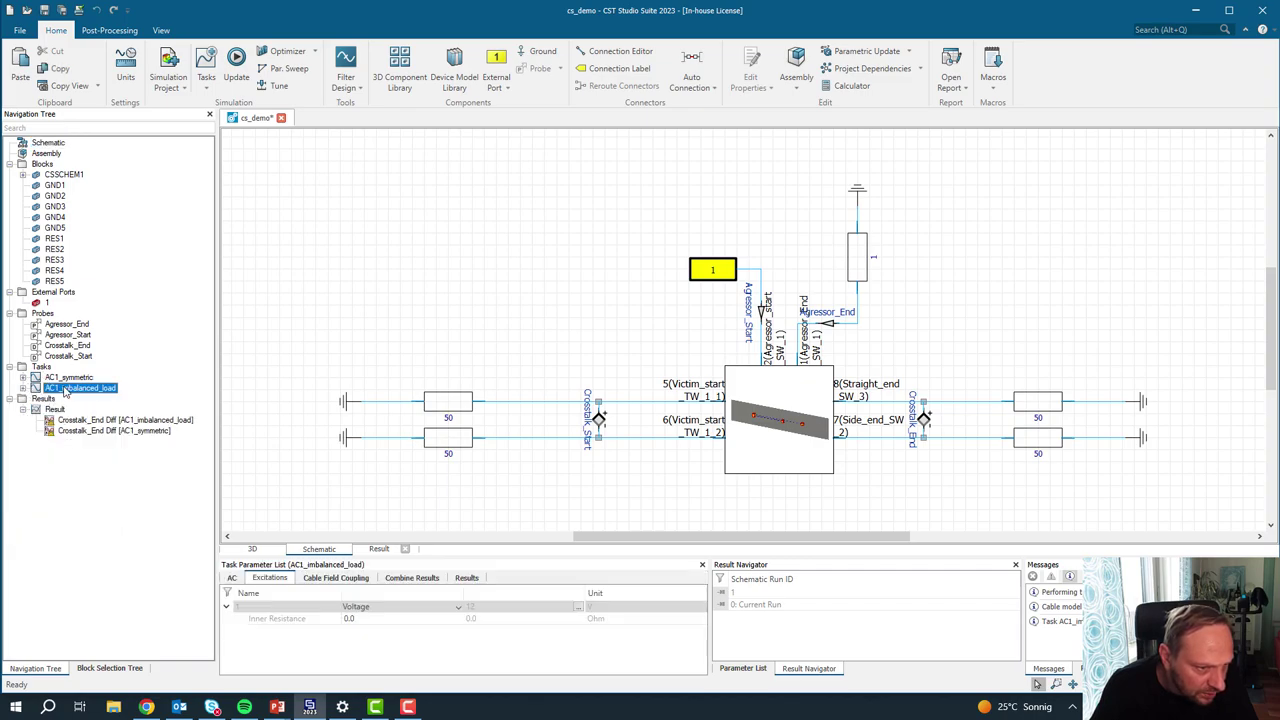
{"action": "right_click", "coordinate": [64, 389]}
{"action": "left_click", "coordinate": [78, 443]}
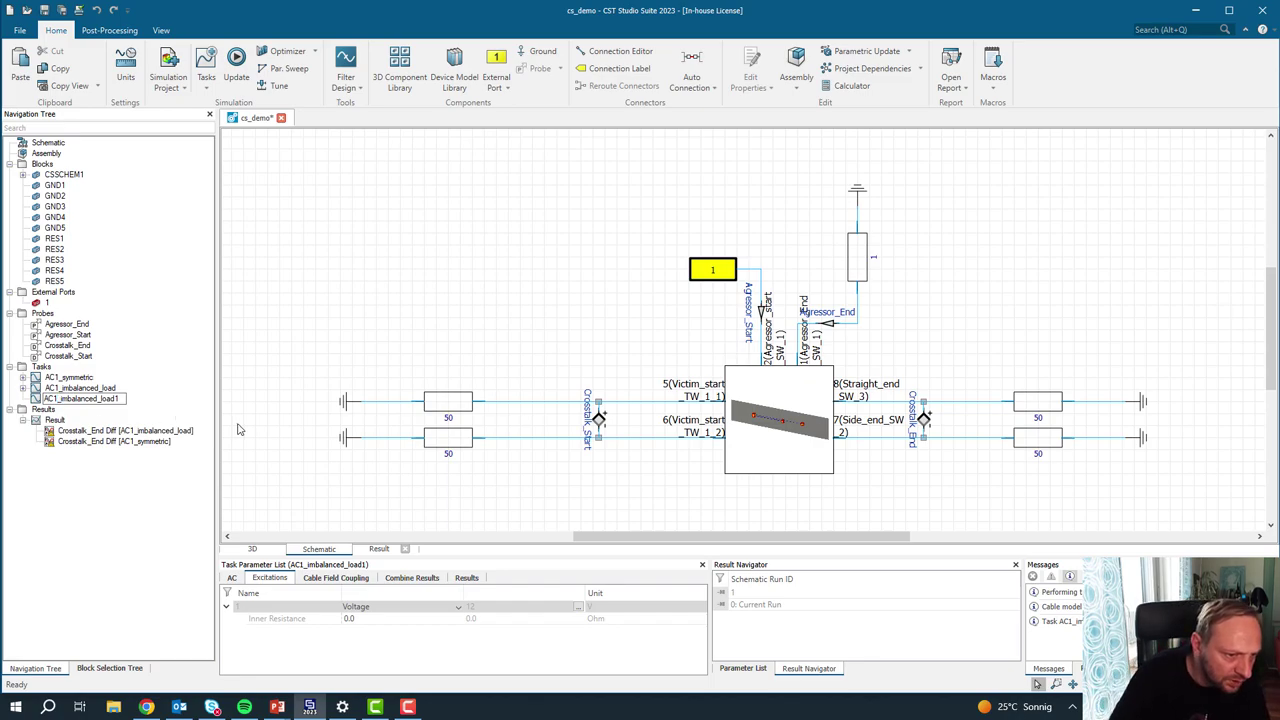
{"action": "key", "text": "ctrl+shift+Left"}
{"action": "type", "text": "legth_mism"}
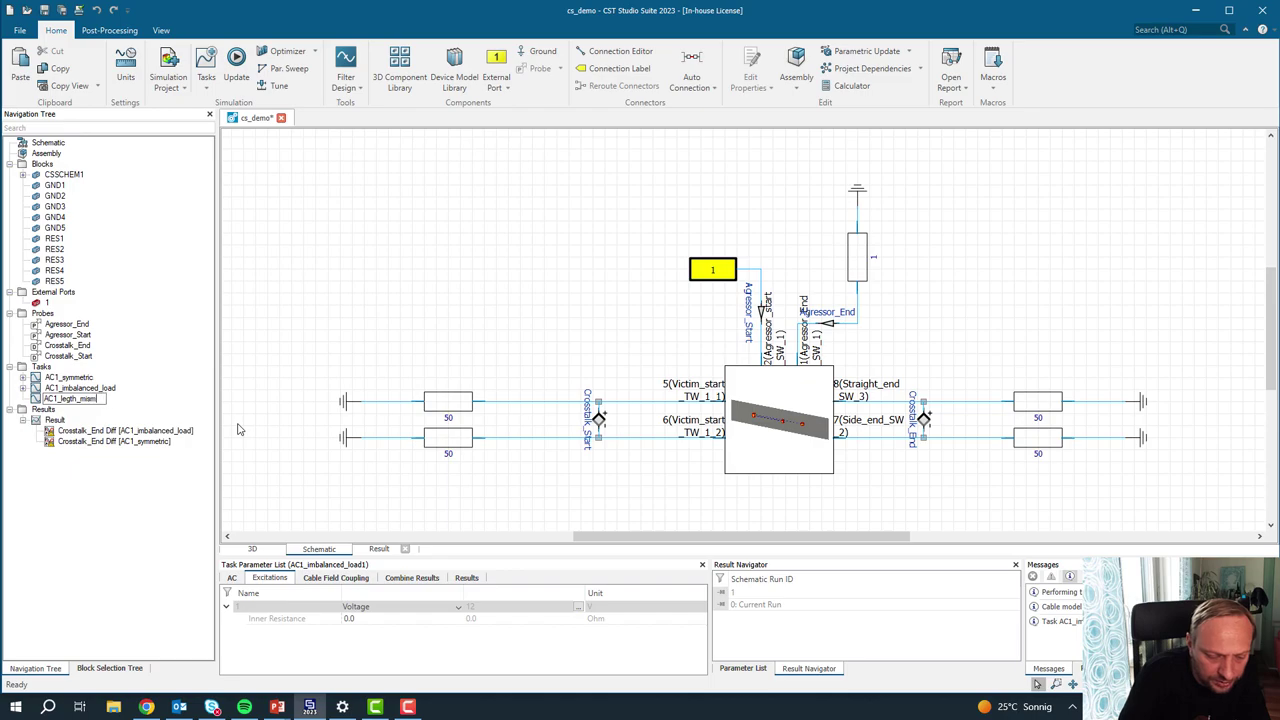
{"action": "type", "text": "at"}
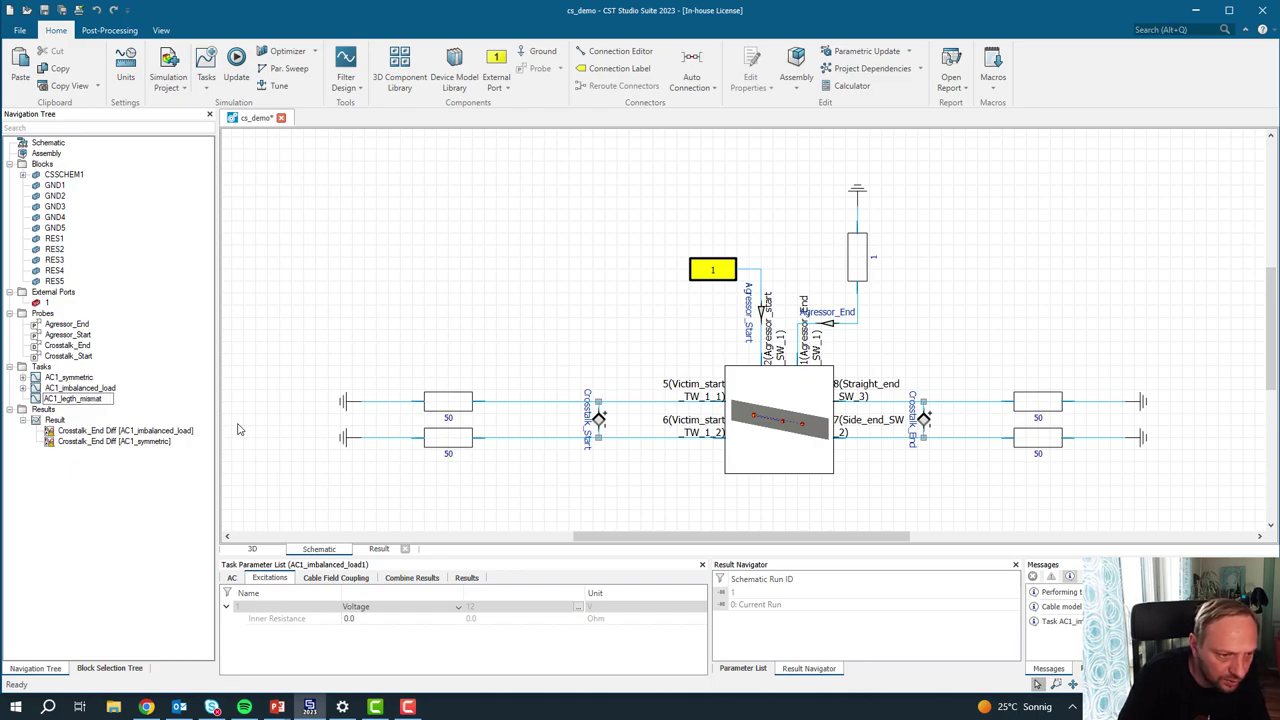
{"action": "type", "text": "ch"}
{"action": "key", "text": "BackSpace"}
{"action": "key", "text": "BackSpace"}
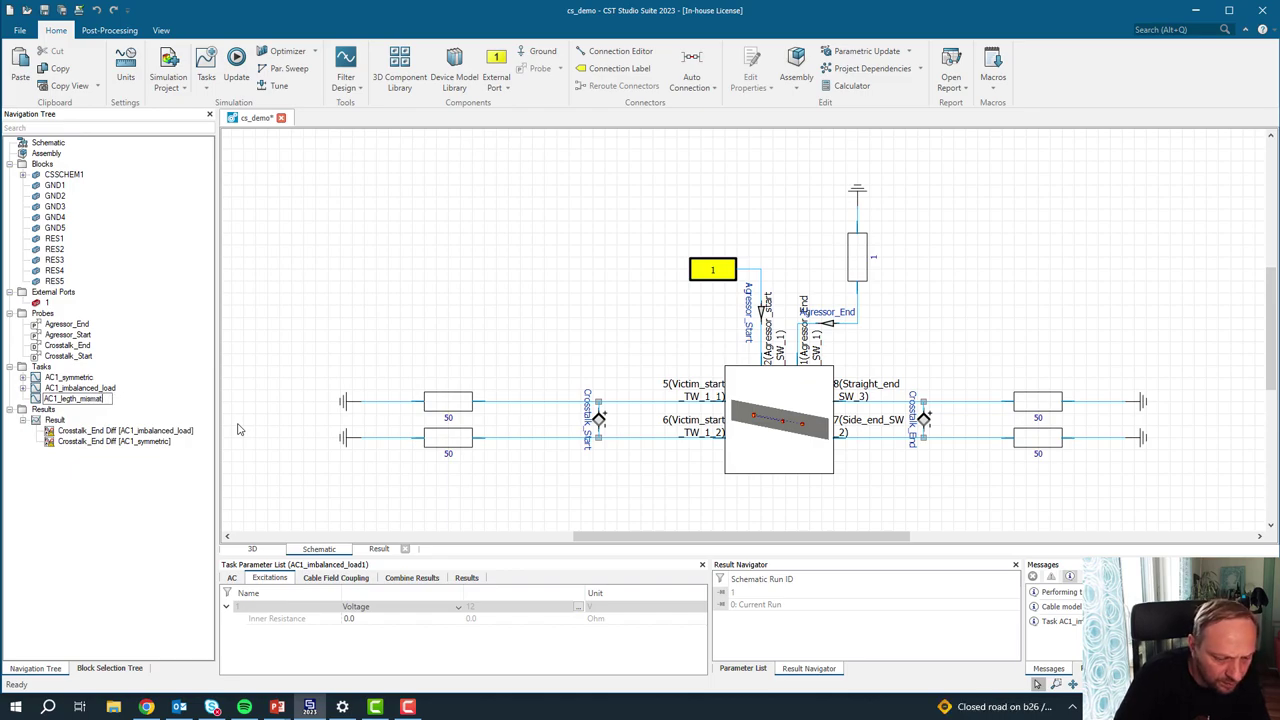
{"action": "type", "text": "ch"}
{"action": "key", "text": "Return"}
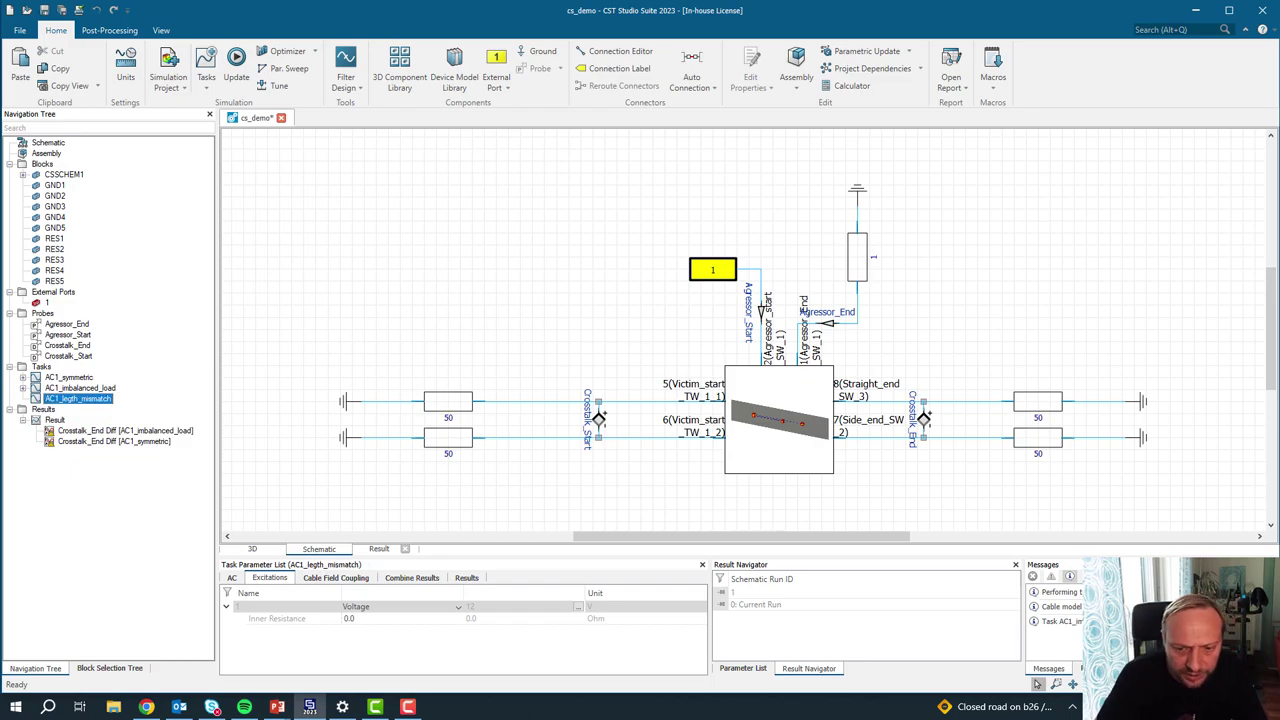
Step: Check the l_victim and l_offset parameters and update the AC1_legth_mismatch task
{"action": "left_click", "coordinate": [743, 668]}
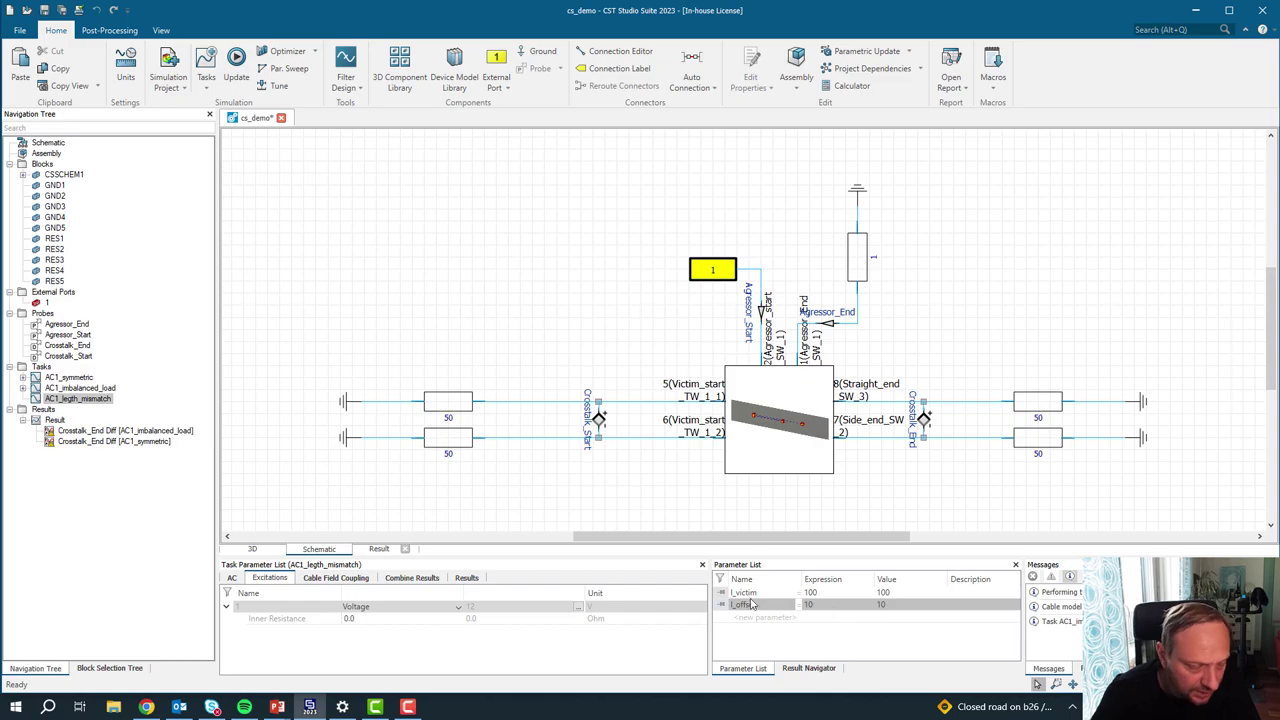
{"action": "right_click", "coordinate": [85, 400]}
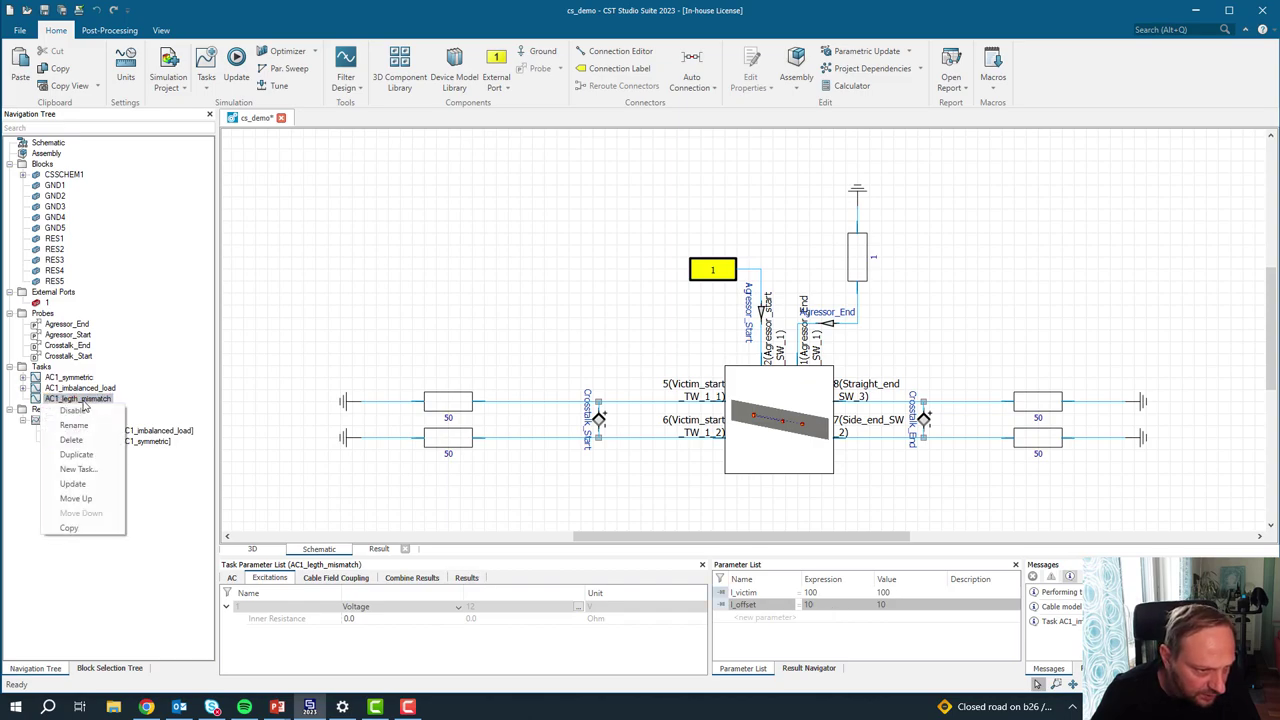
{"action": "left_click", "coordinate": [93, 484]}
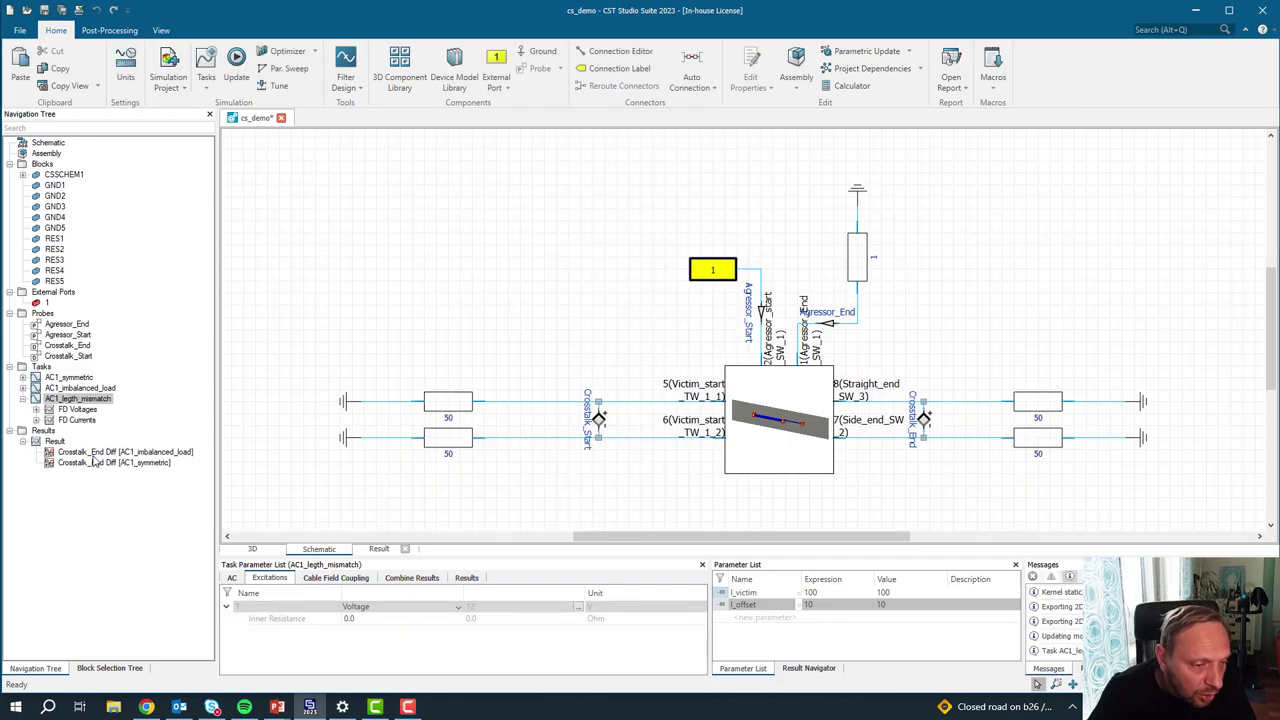
Step: Add the Crosstalk_End Diff voltage of AC1_legth_mismatch to the Result plot and display the combined curves
{"action": "left_click", "coordinate": [37, 409]}
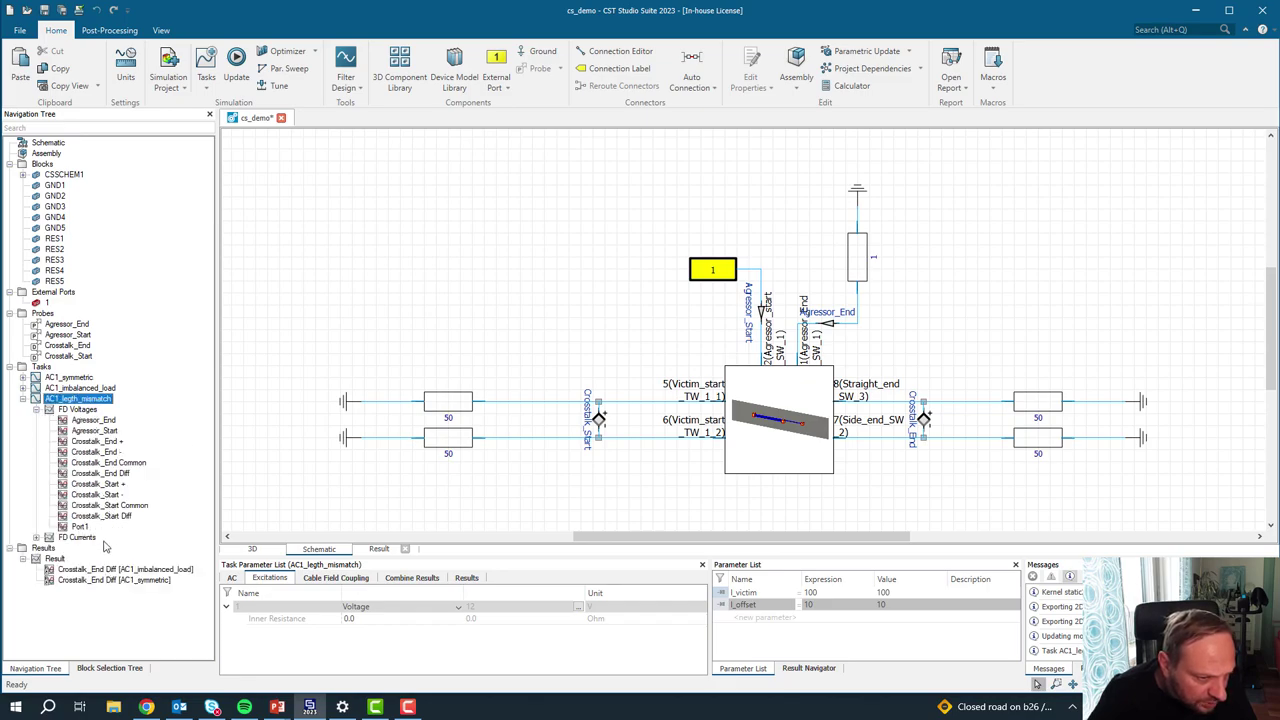
{"action": "left_click", "coordinate": [120, 474]}
{"action": "left_click", "coordinate": [56, 558]}
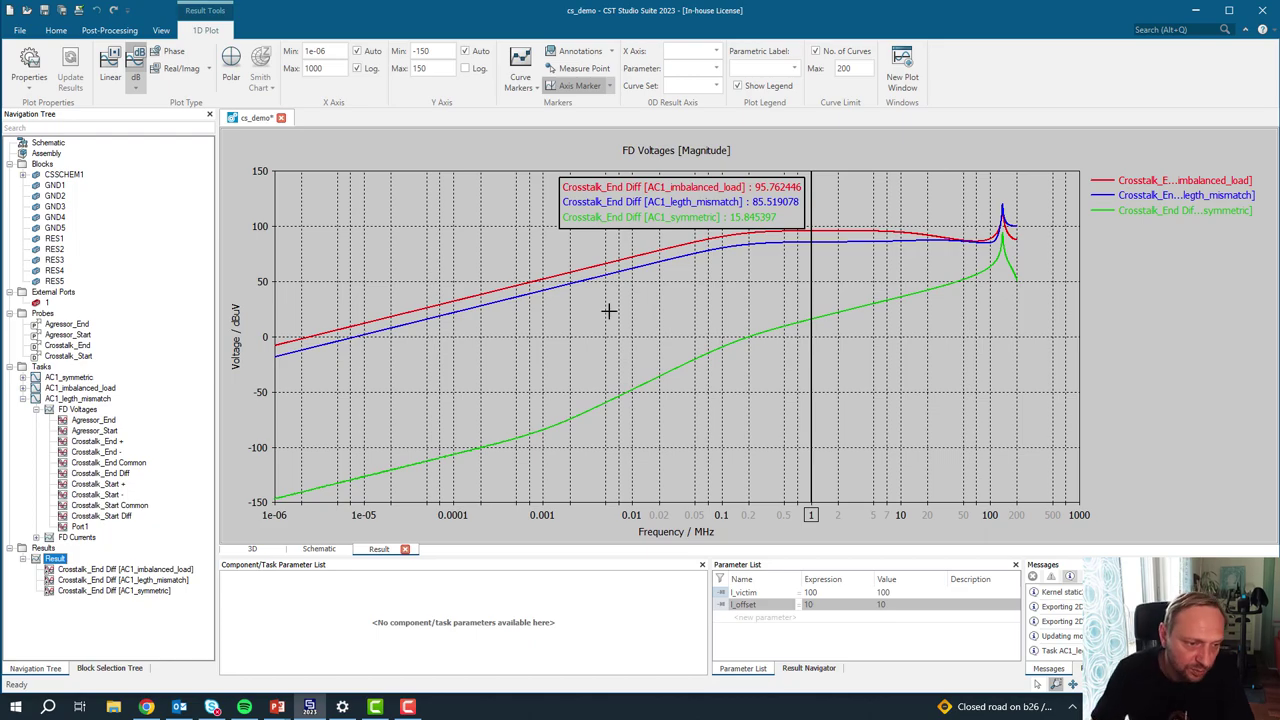
Step: Add a parameter sweep task and move AC1_legth_mismatch into it
{"action": "right_click", "coordinate": [42, 368]}
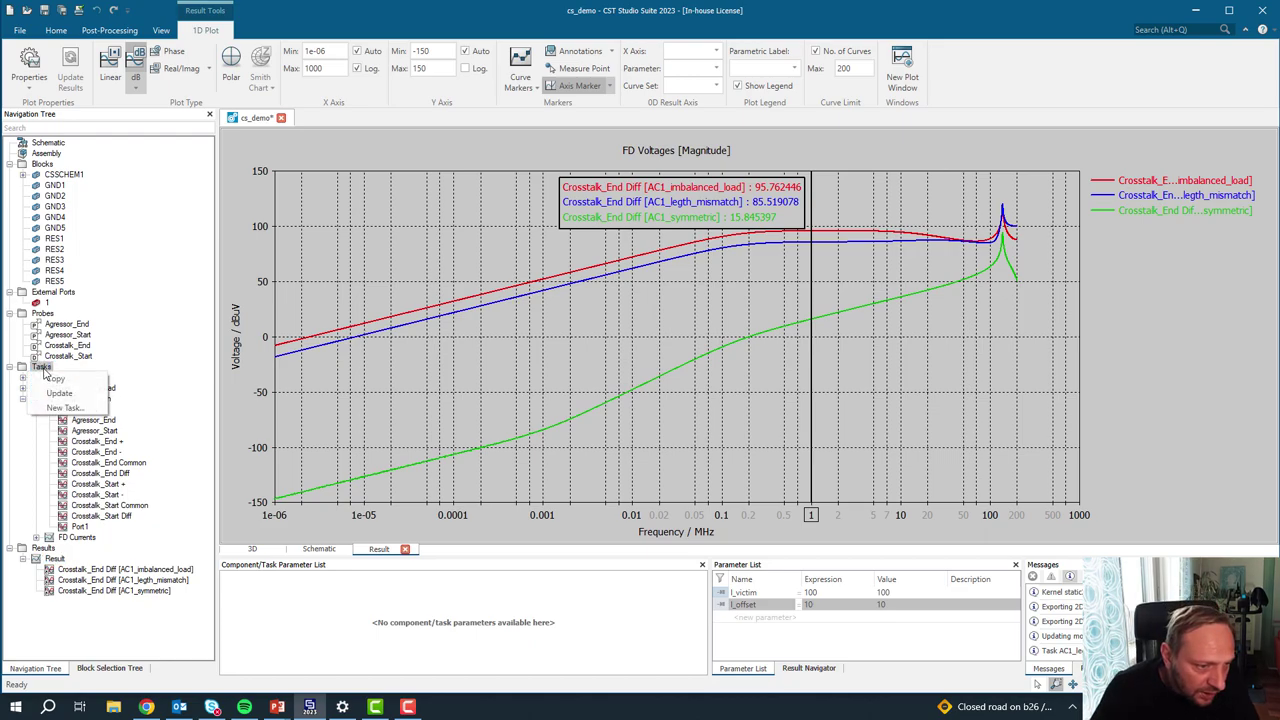
{"action": "left_click", "coordinate": [64, 408]}
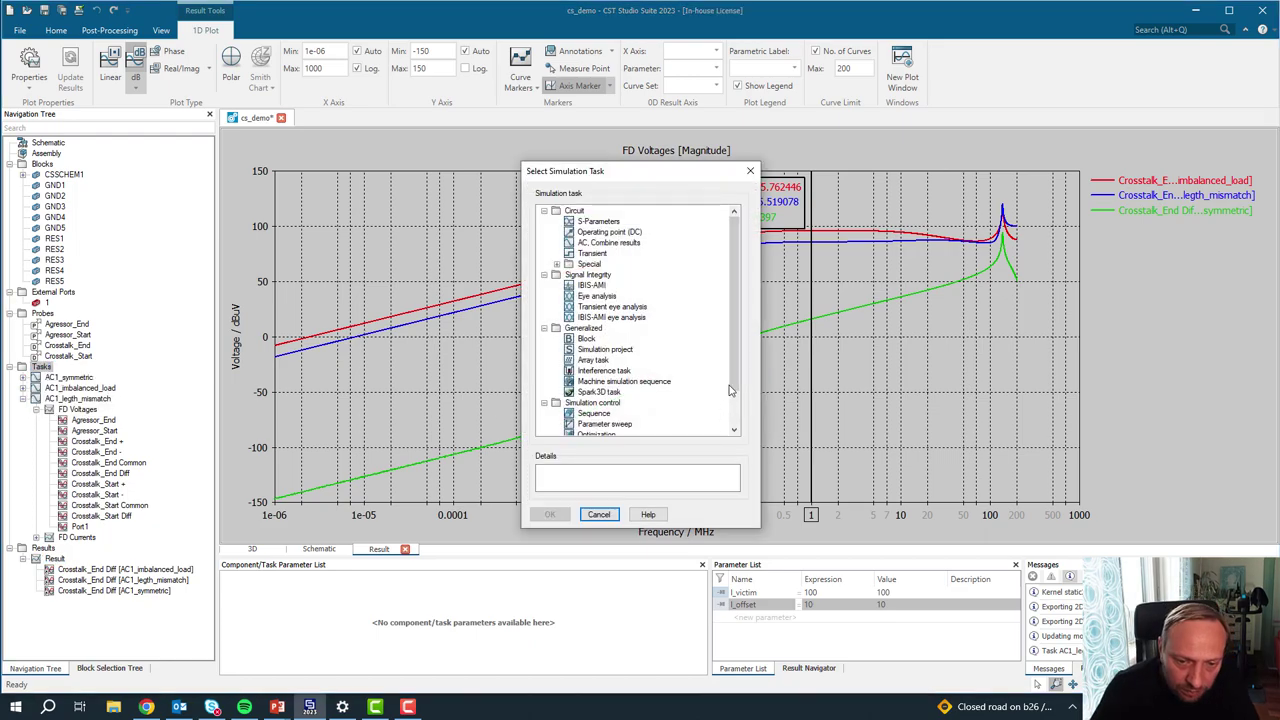
{"action": "scroll", "coordinate": [730, 390], "scroll_direction": "down", "scroll_amount": 2}
{"action": "left_click", "coordinate": [605, 381]}
{"action": "left_click", "coordinate": [551, 514]}
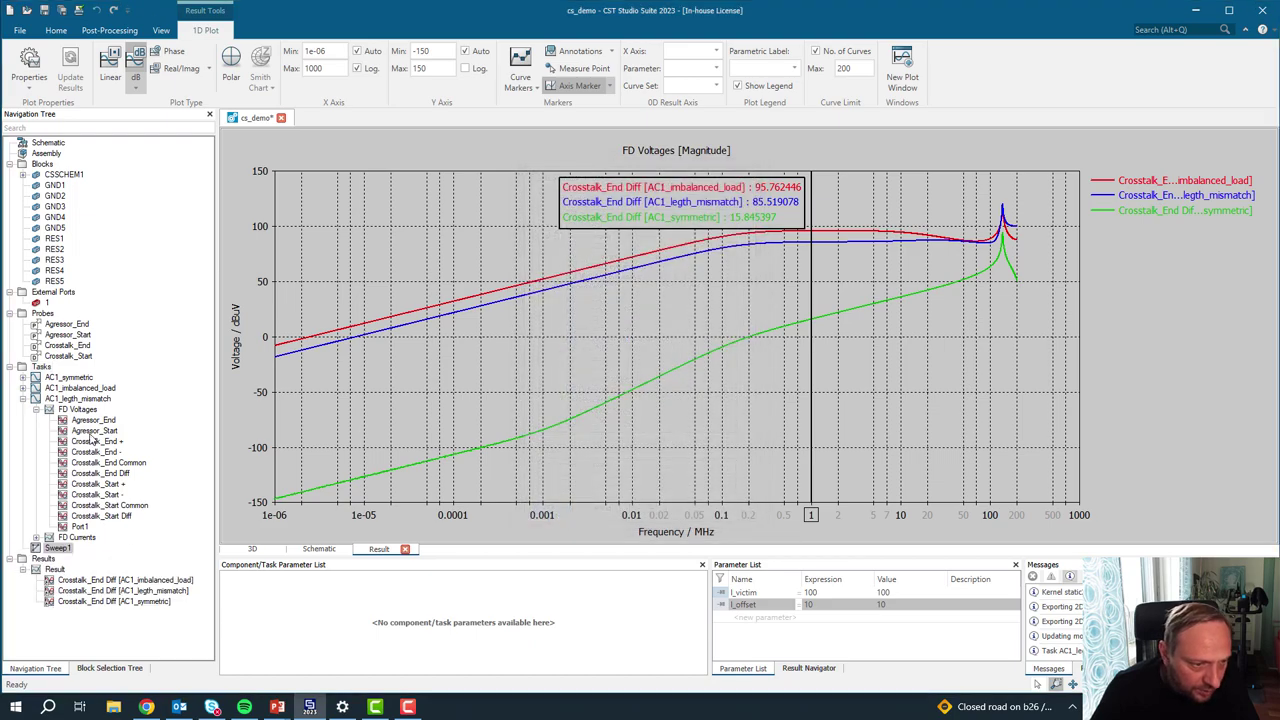
{"action": "left_click", "coordinate": [88, 399]}
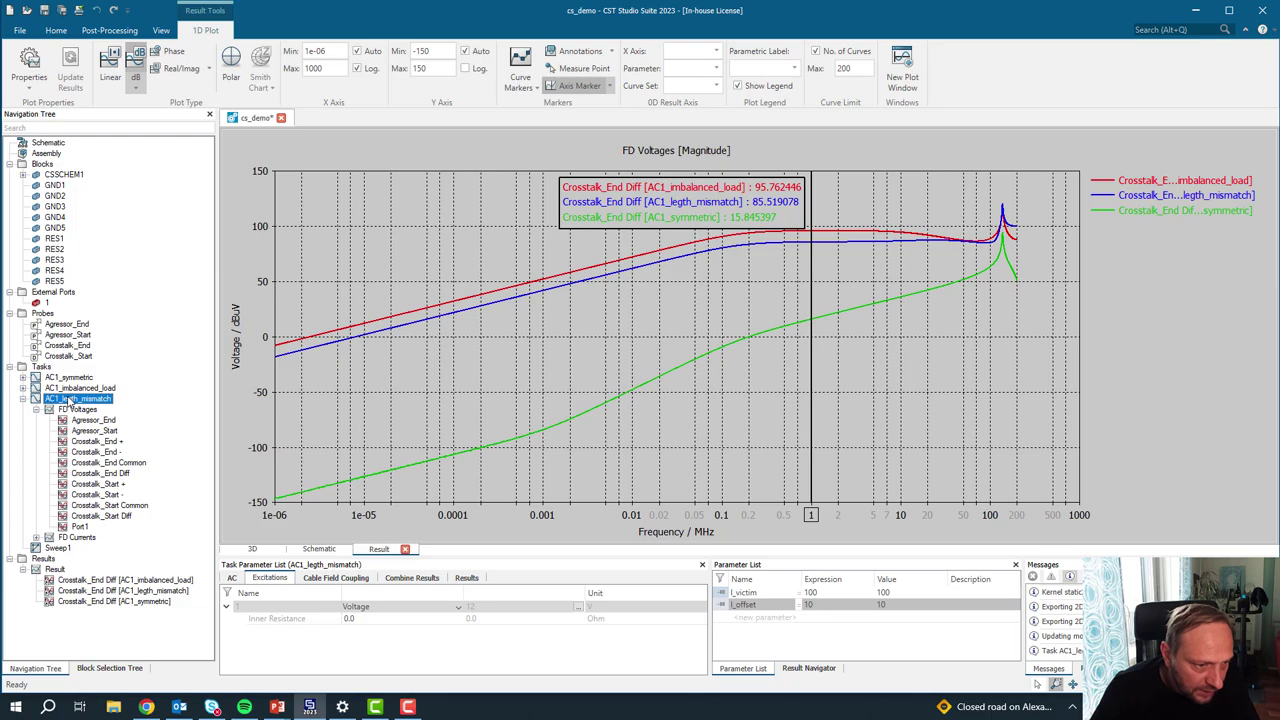
{"action": "left_click_drag", "start_coordinate": [70, 400], "coordinate": [57, 550]}
Step: Define a sweep sequence for l_offset with the arbitrary points 0.001;1;10;20 and start the sweep
{"action": "double_click", "coordinate": [58, 399]}
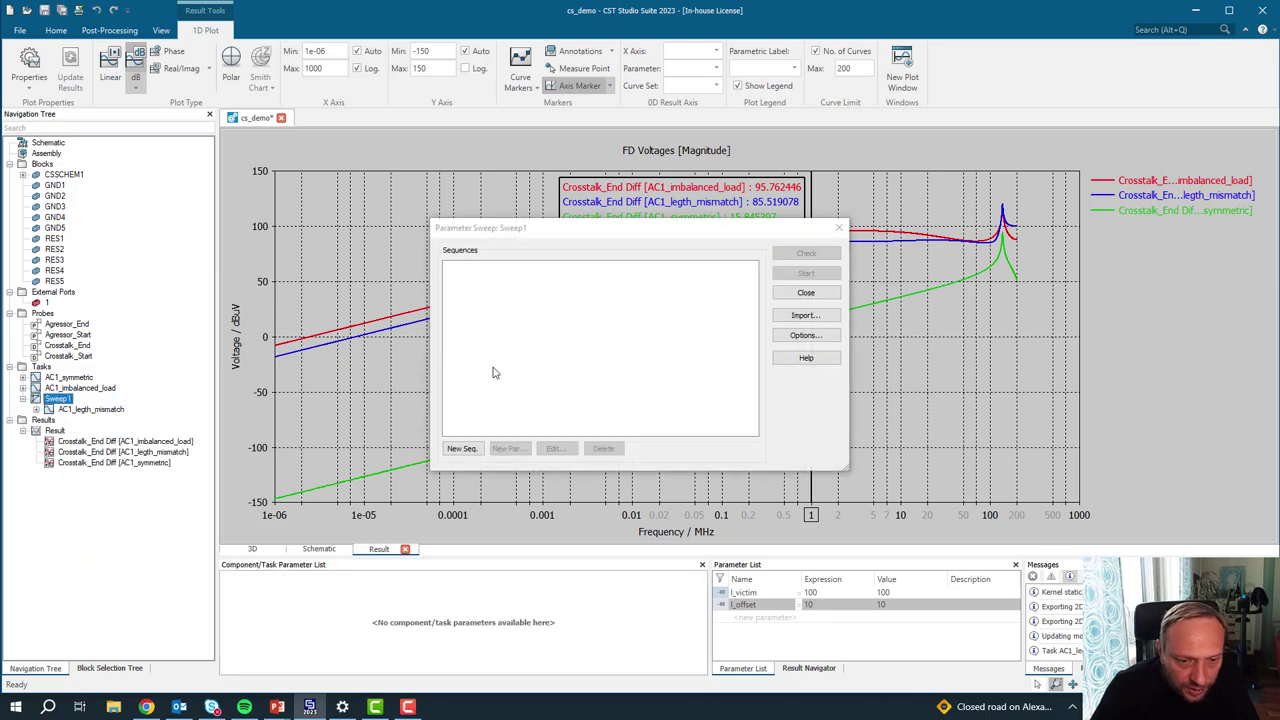
{"action": "left_click", "coordinate": [510, 449]}
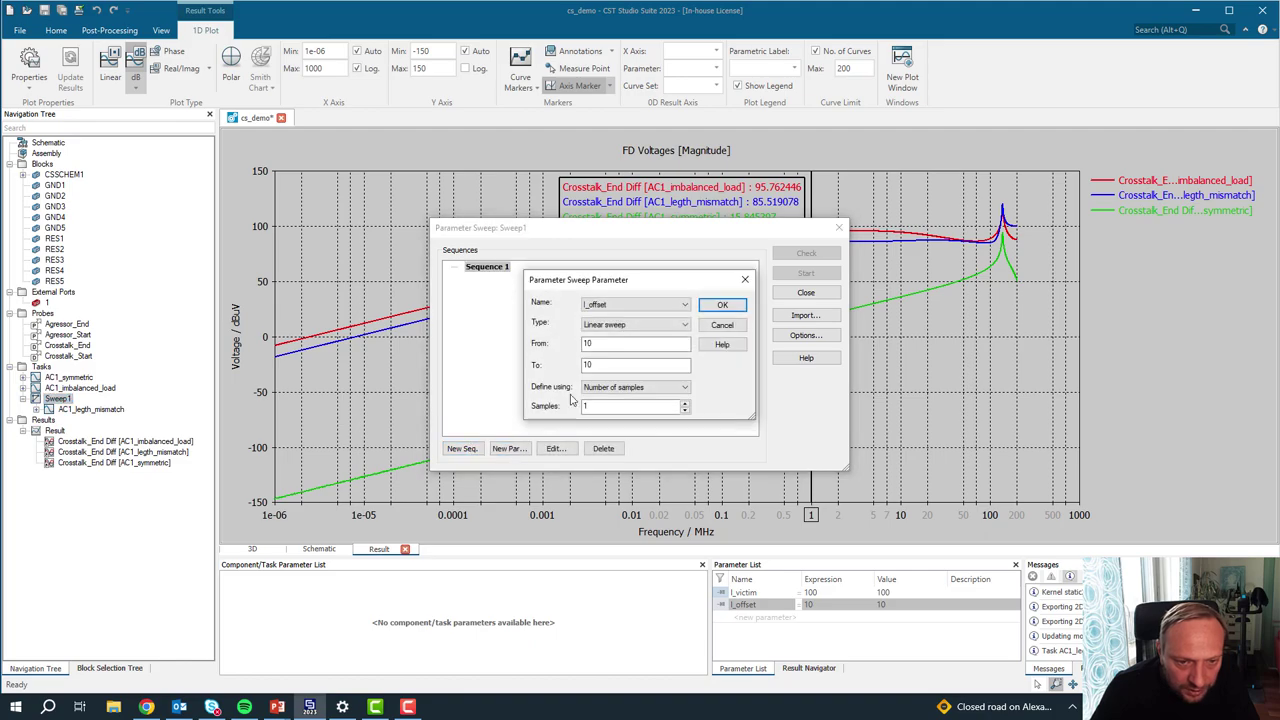
{"action": "left_click", "coordinate": [634, 304]}
{"action": "left_click", "coordinate": [620, 316]}
{"action": "left_click", "coordinate": [634, 324]}
{"action": "left_click", "coordinate": [628, 354]}
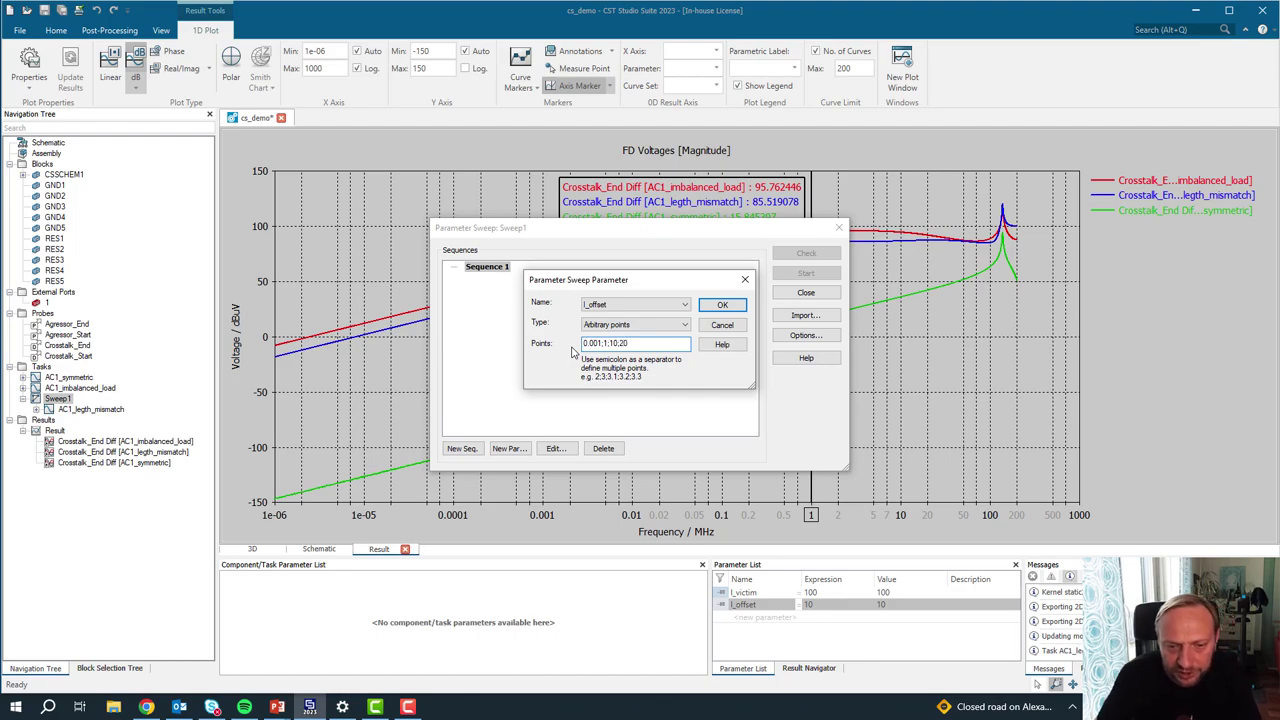
{"action": "left_click", "coordinate": [722, 305]}
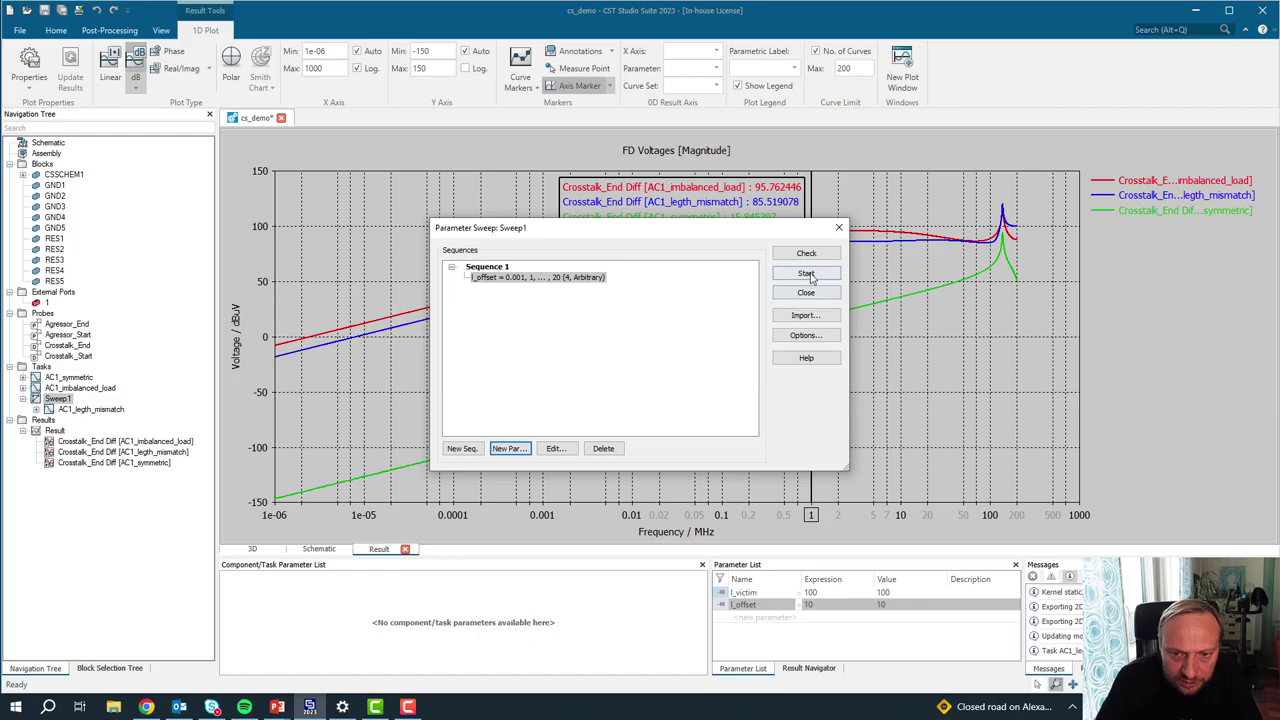
{"action": "left_click", "coordinate": [807, 274]}
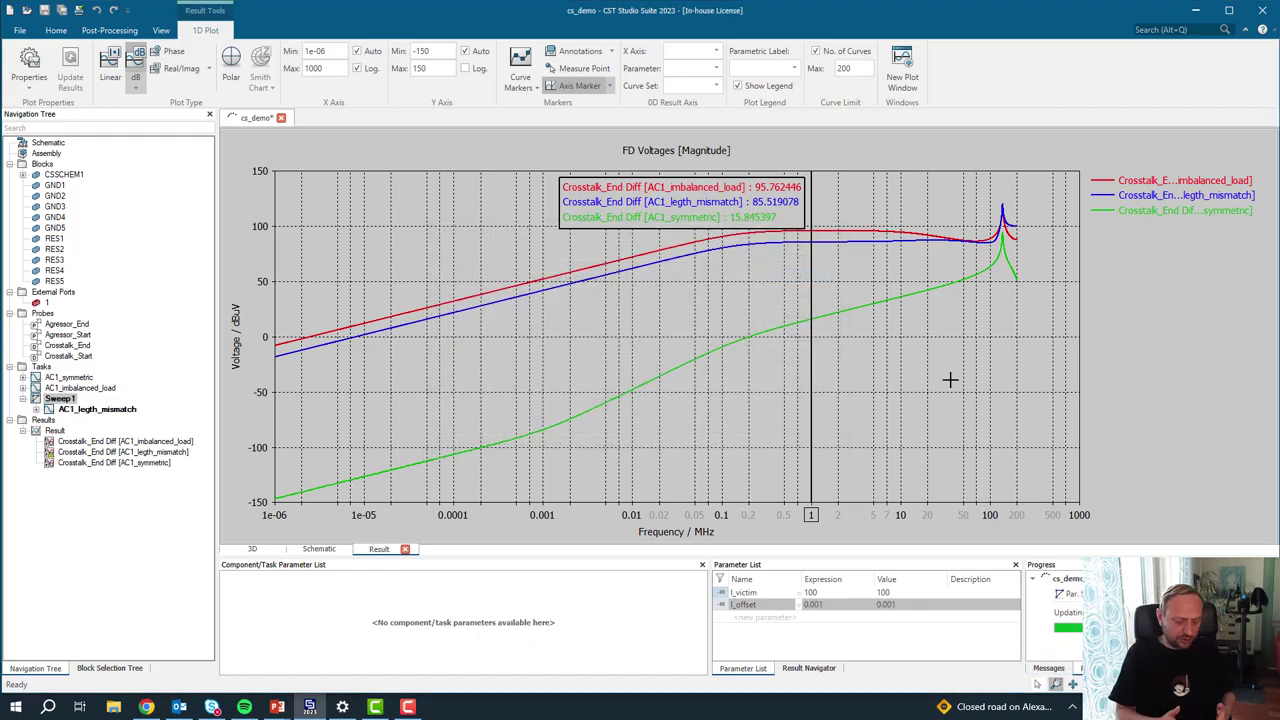
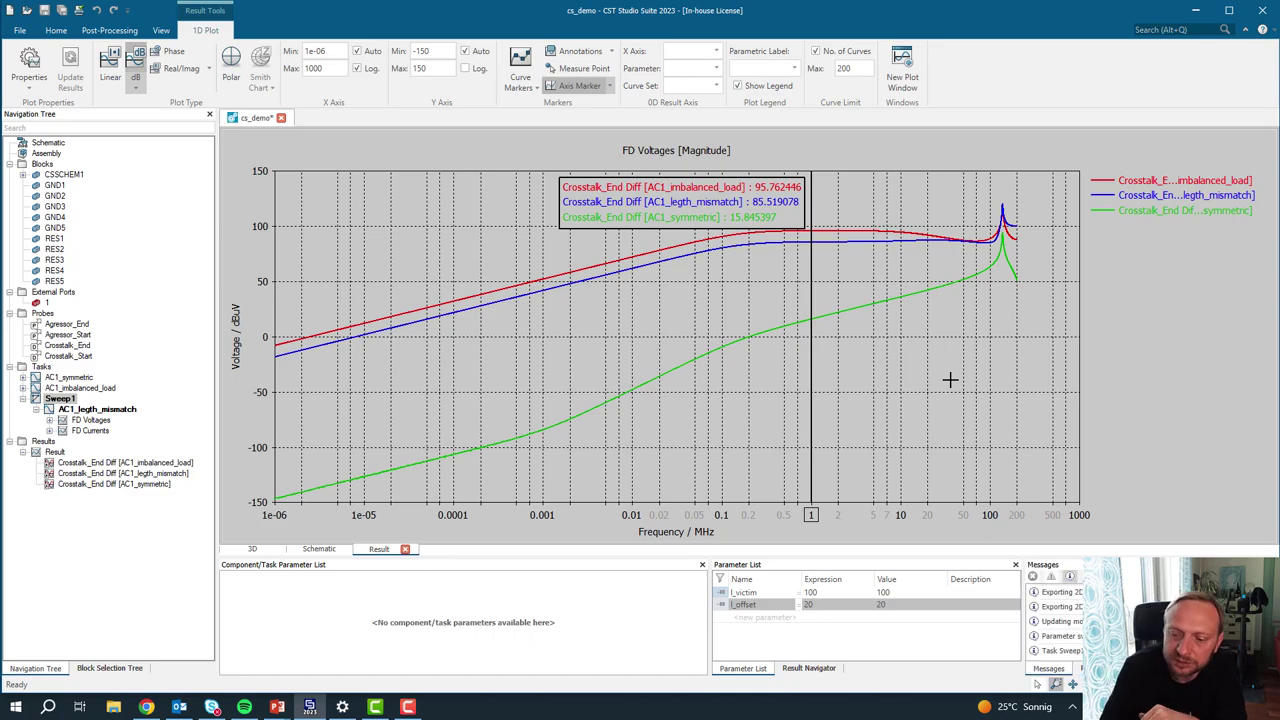
Step: Plot the swept task's Crosstalk_End Diff voltage with logarithmic scaling on both the frequency and voltage axes
{"action": "left_click", "coordinate": [51, 421]}
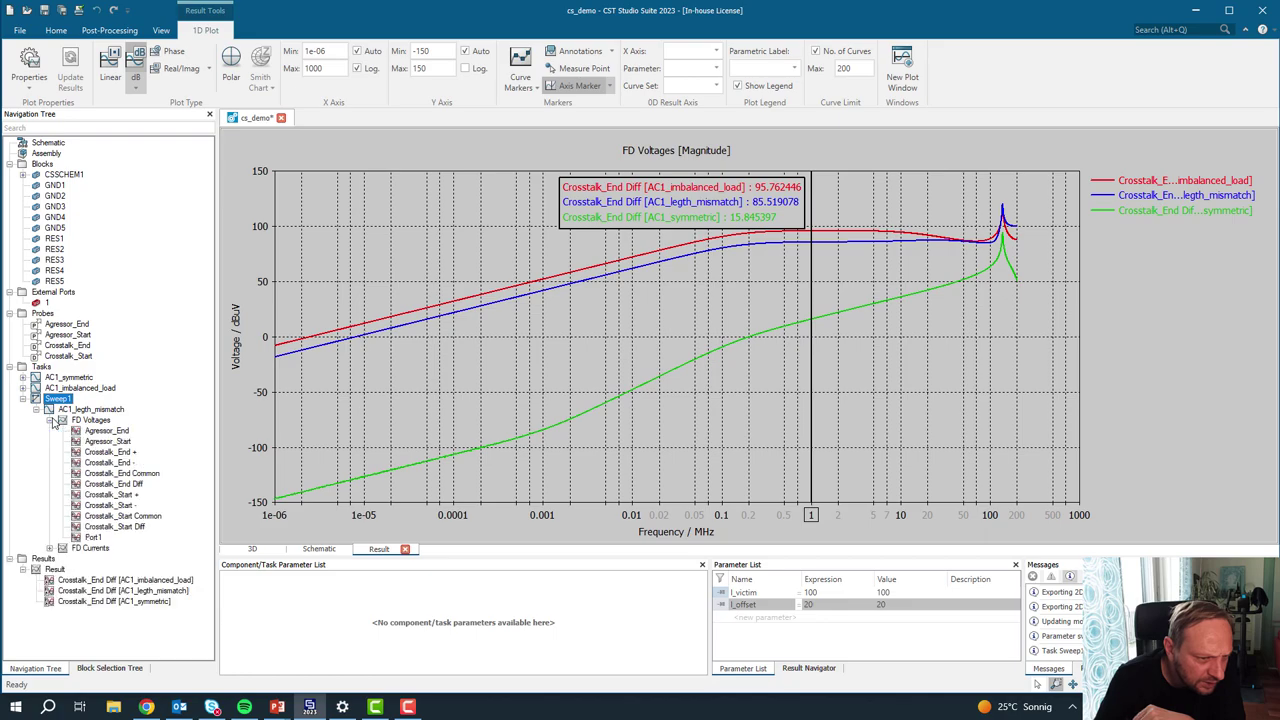
{"action": "left_click", "coordinate": [140, 484]}
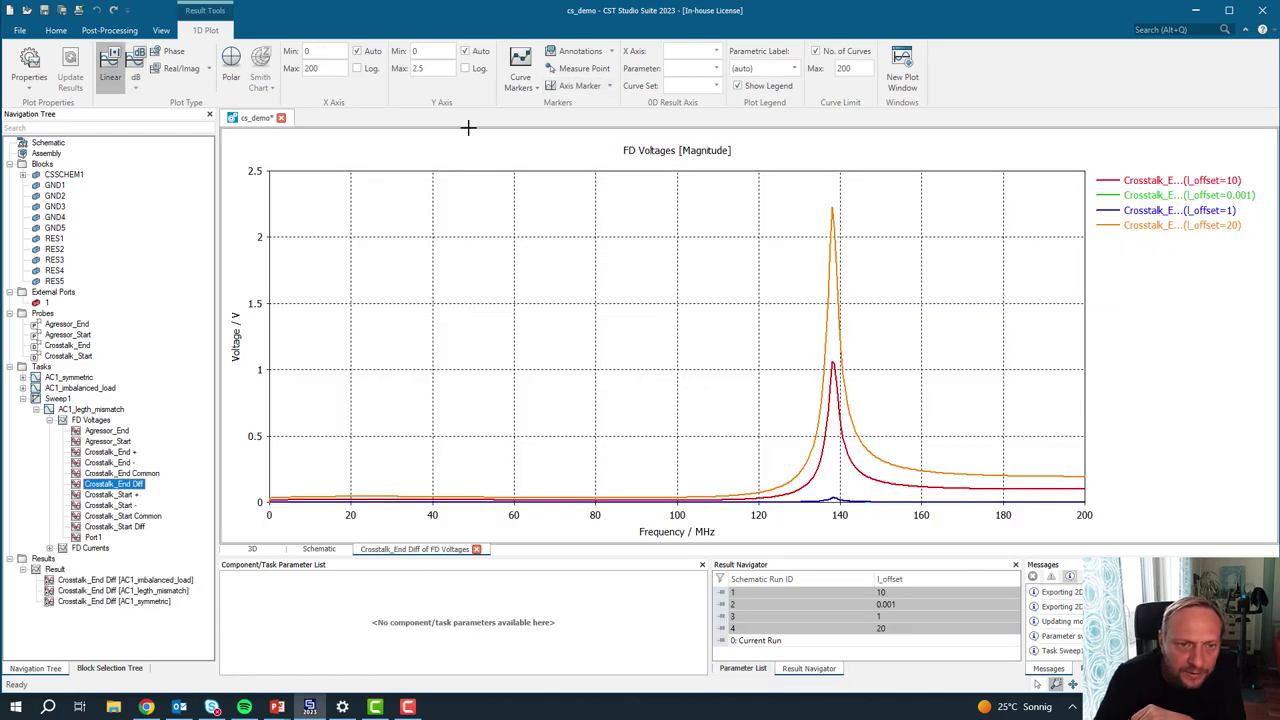
{"action": "left_click", "coordinate": [357, 68]}
{"action": "left_click", "coordinate": [465, 68]}
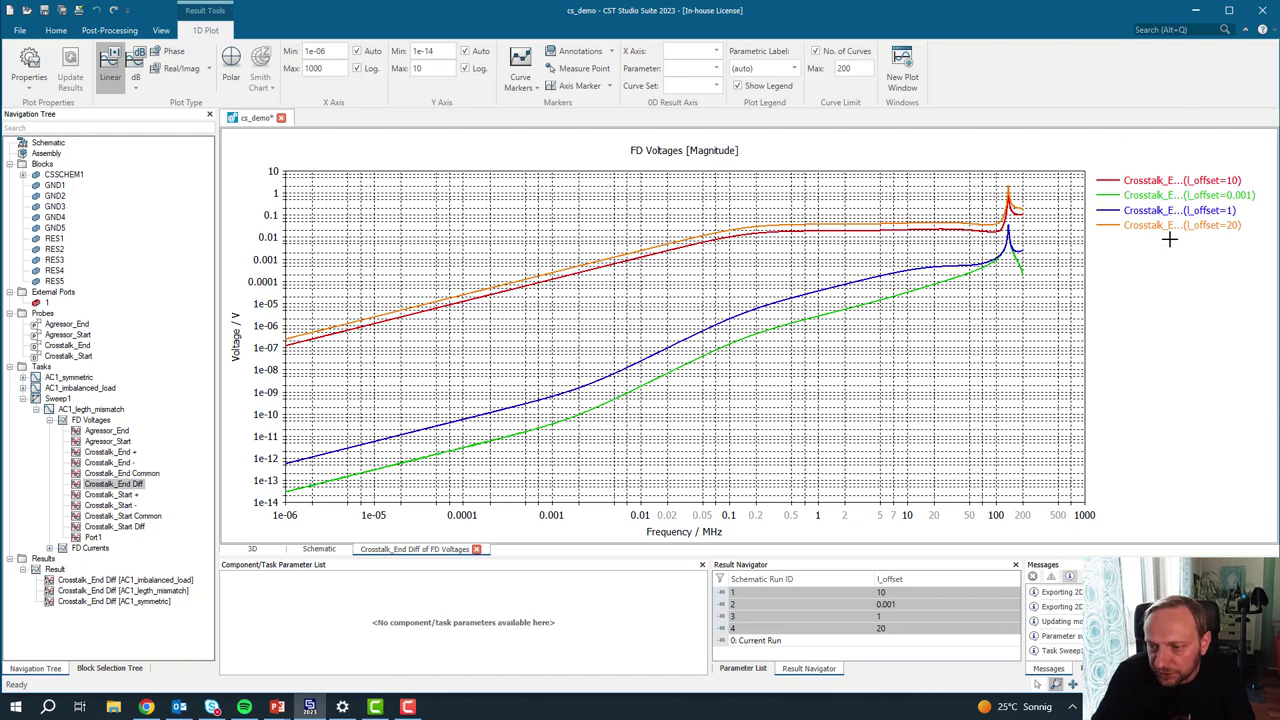
Step: Inspect the victim cable's branched end in the 3D model and redisplay the Crosstalk_End Diff sweep curves
{"action": "left_click", "coordinate": [262, 549]}
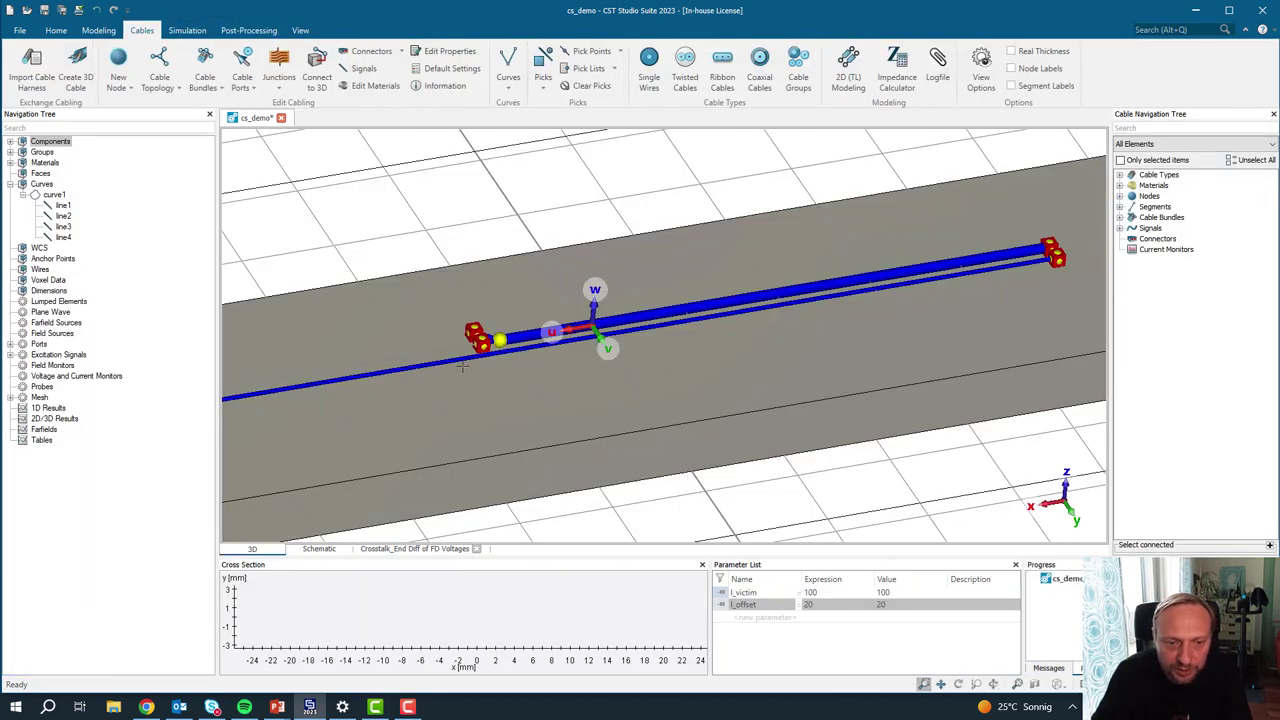
{"action": "scroll", "coordinate": [459, 373], "scroll_direction": "up", "scroll_amount": 3}
{"action": "scroll", "coordinate": [499, 371], "scroll_direction": "down", "scroll_amount": 5}
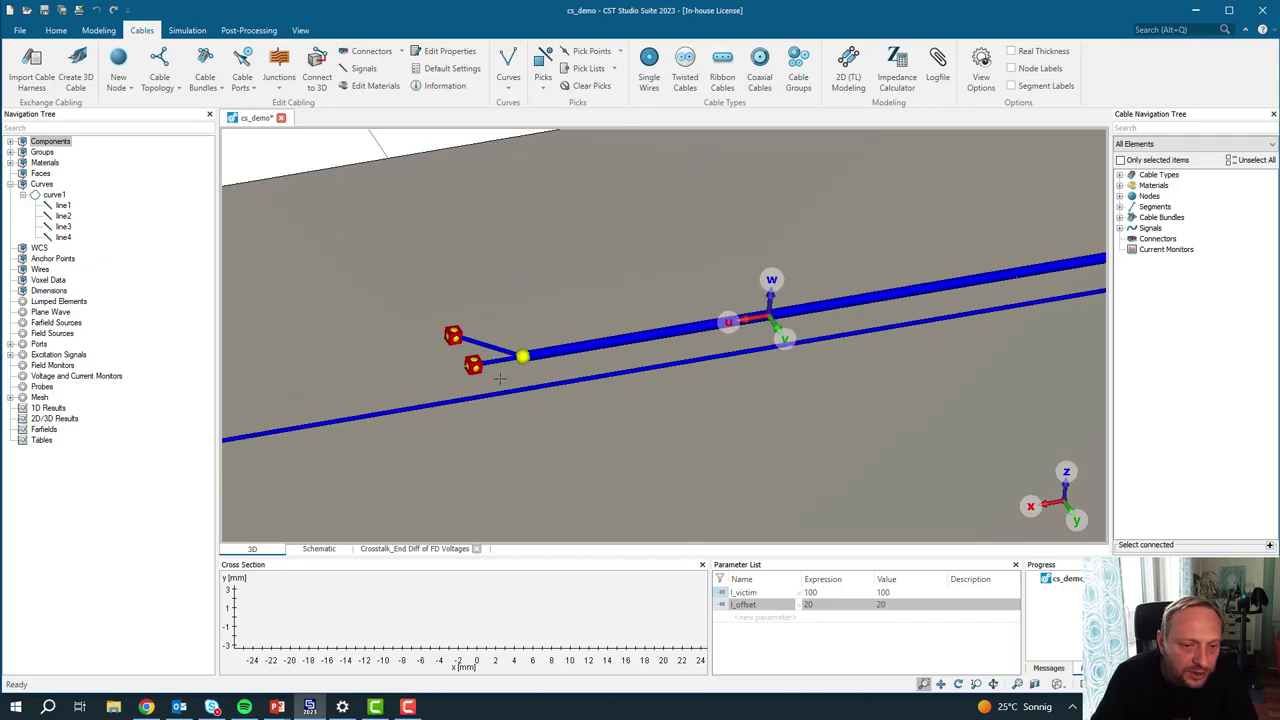
{"action": "left_click", "coordinate": [319, 549]}
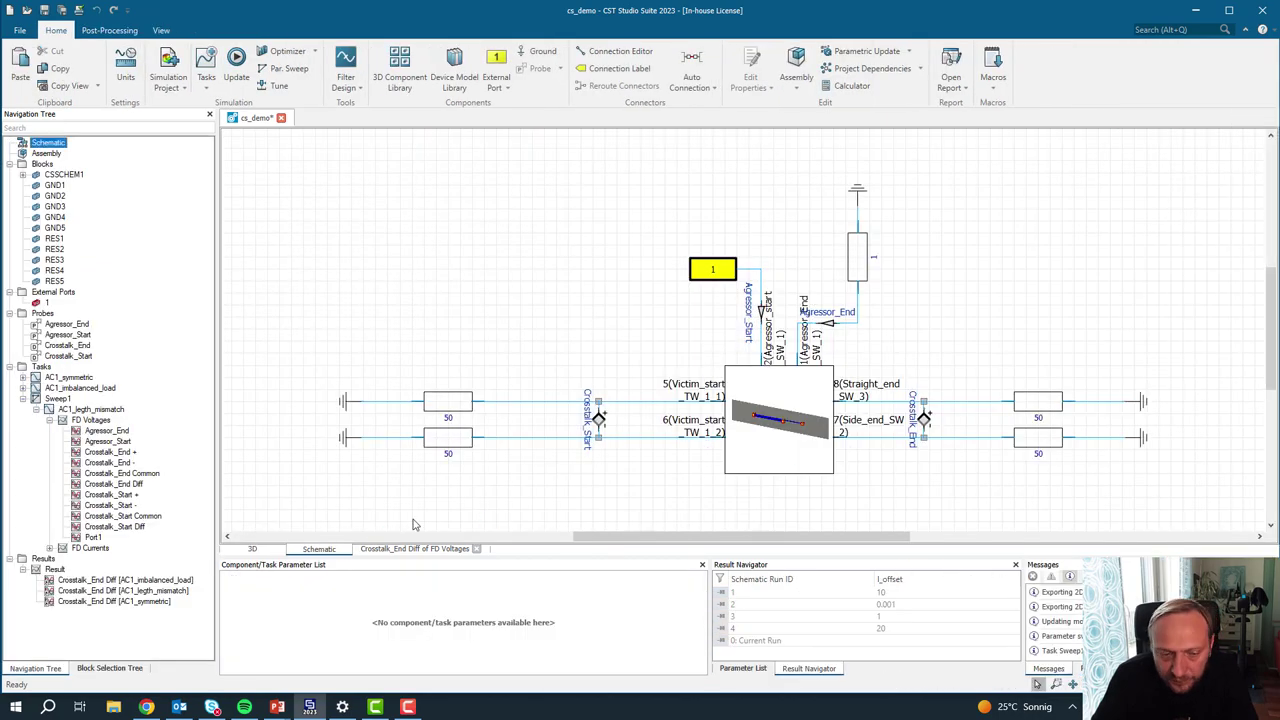
{"action": "left_click", "coordinate": [134, 487]}
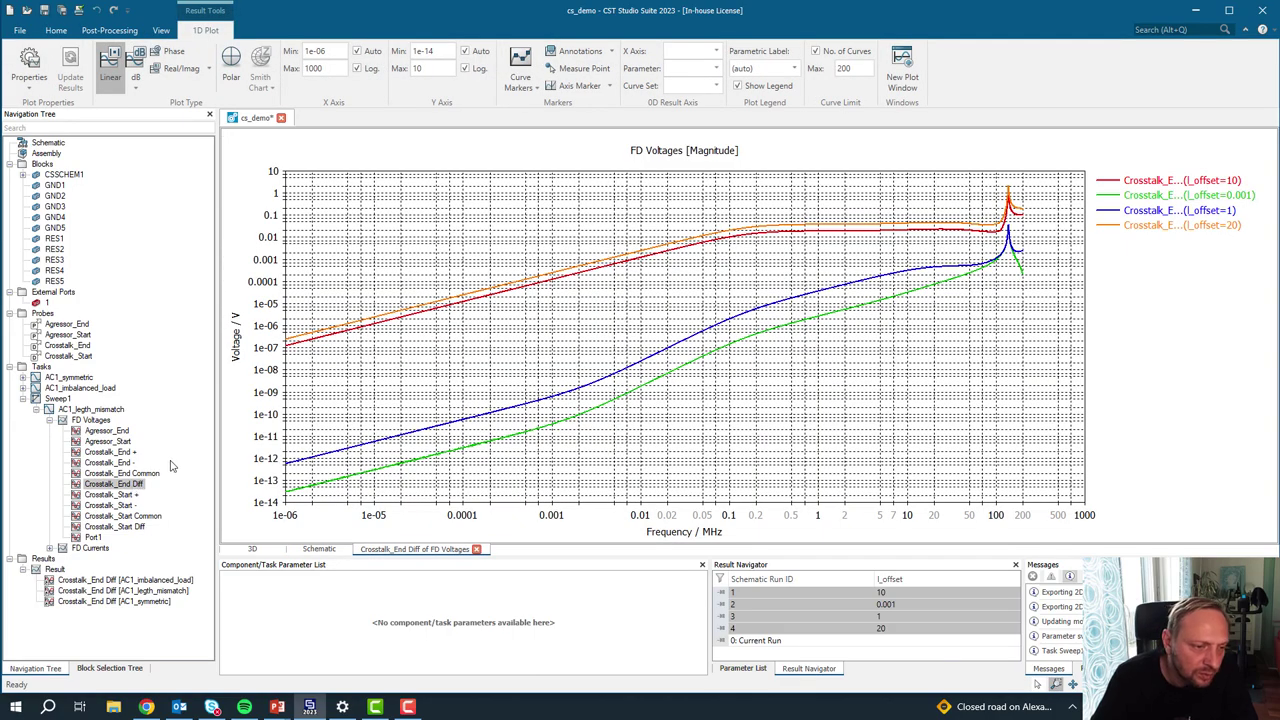
Step: Collapse the Sweep1 task and return to the 3D model of the cable harness
{"action": "left_click", "coordinate": [23, 398]}
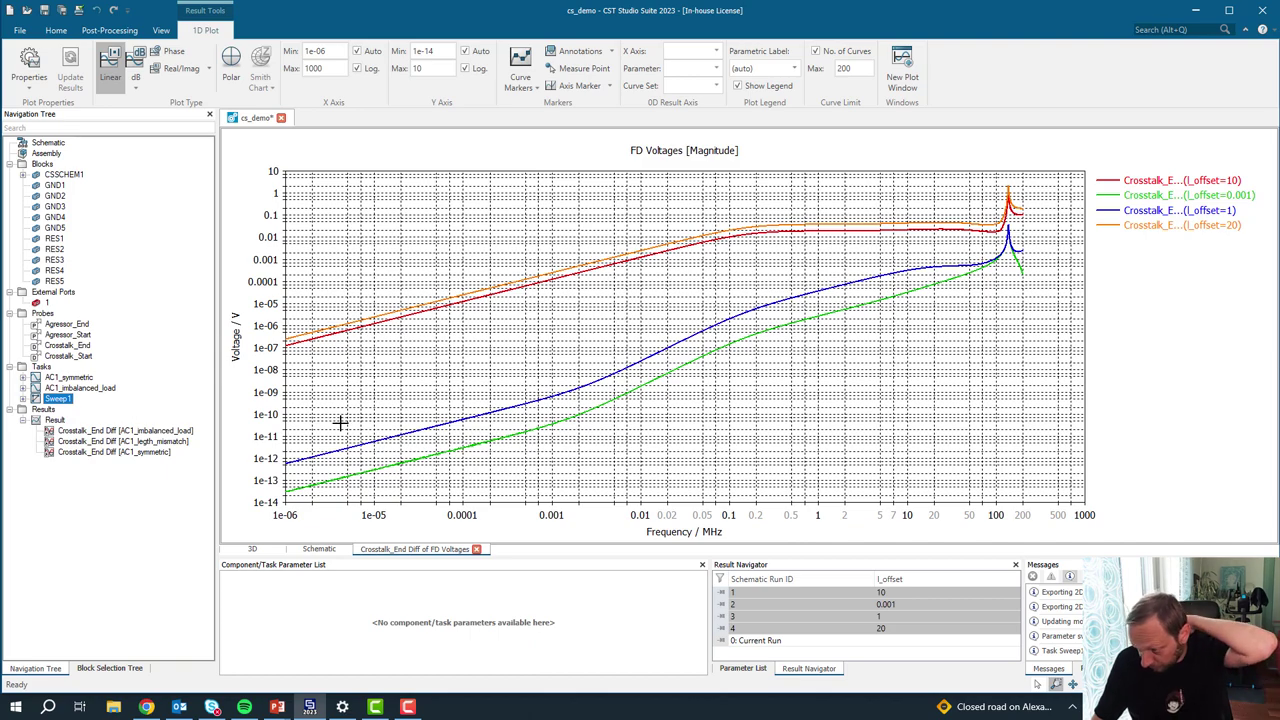
{"action": "left_click", "coordinate": [254, 549]}
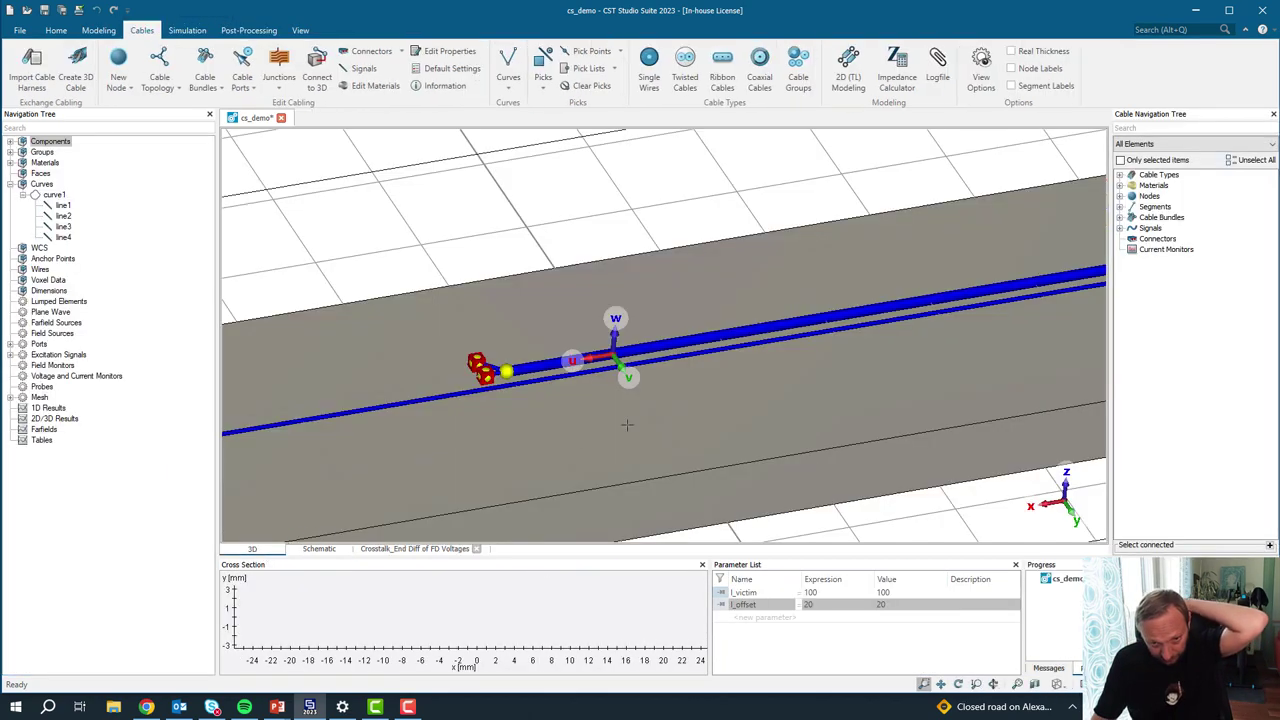
{"action": "scroll", "coordinate": [663, 424], "scroll_direction": "down", "scroll_amount": 2}
{"action": "scroll", "coordinate": [686, 391], "scroll_direction": "up", "scroll_amount": 1}
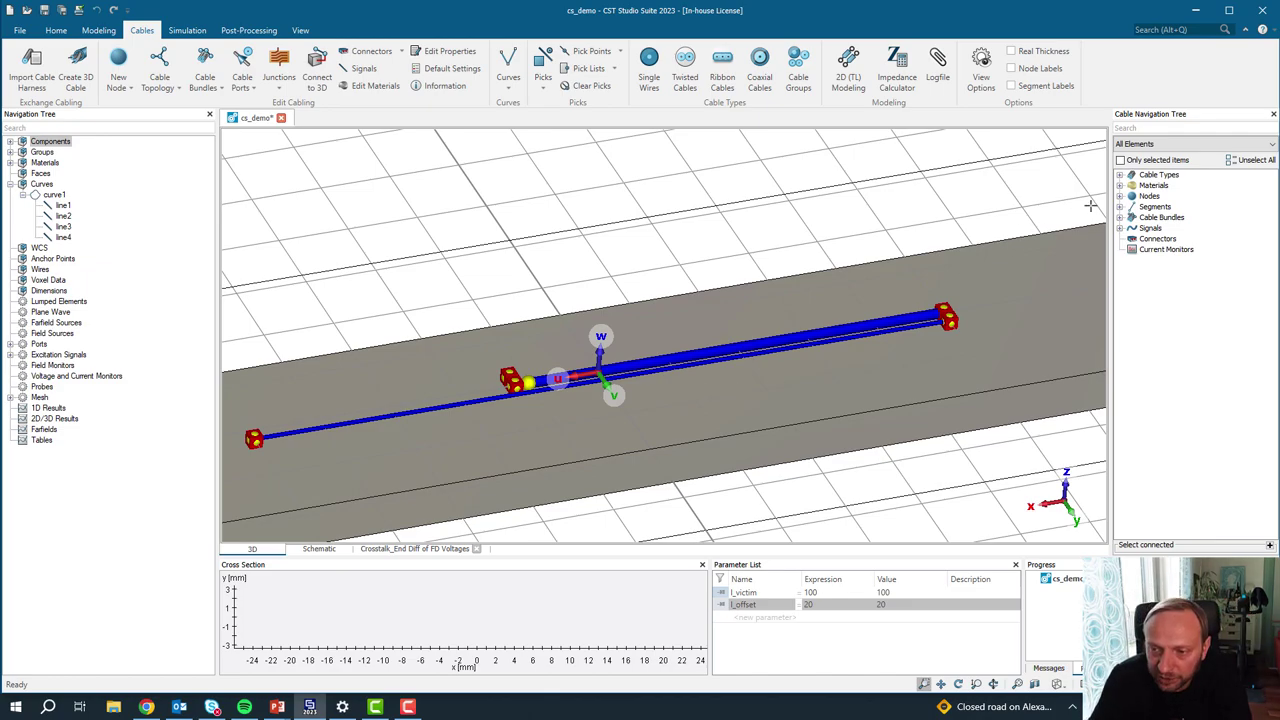
Step: Create a new cable group containing the project's twisted cable UTP_LIFY_1qmm
{"action": "left_click", "coordinate": [1120, 175]}
{"action": "left_click", "coordinate": [1160, 229]}
{"action": "right_click", "coordinate": [1162, 232]}
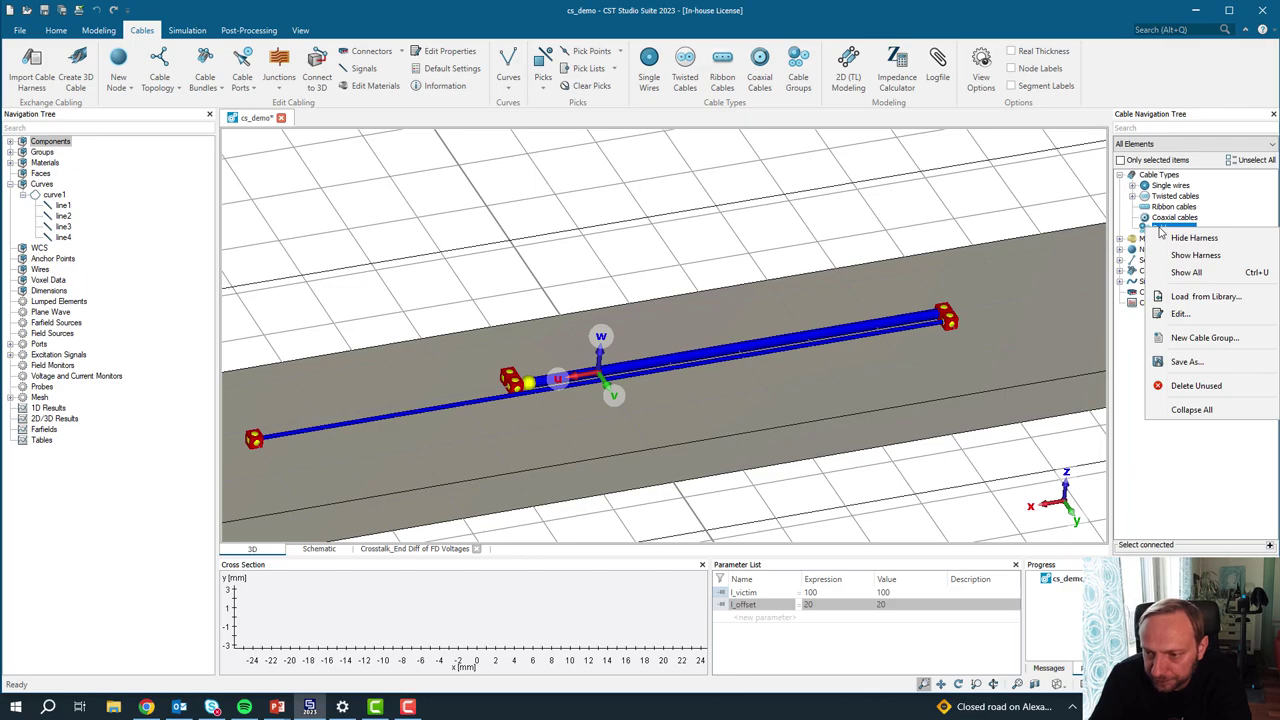
{"action": "left_click", "coordinate": [798, 74]}
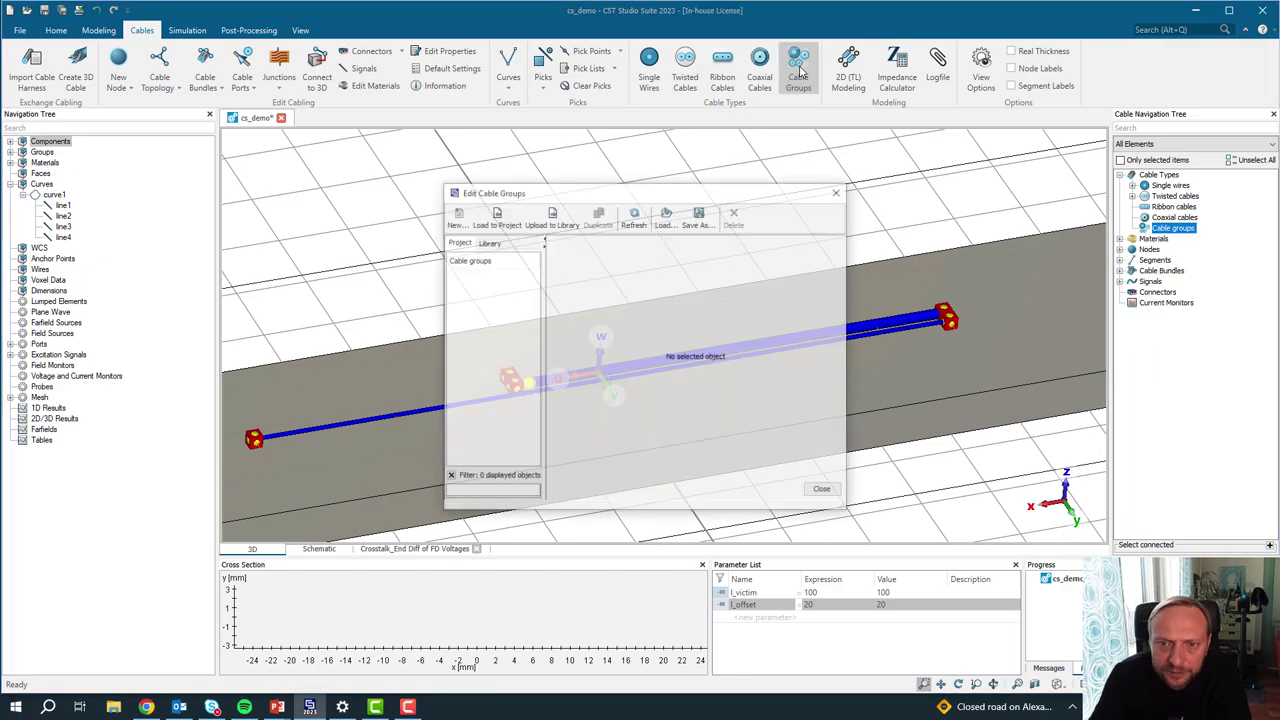
{"action": "left_click", "coordinate": [457, 216]}
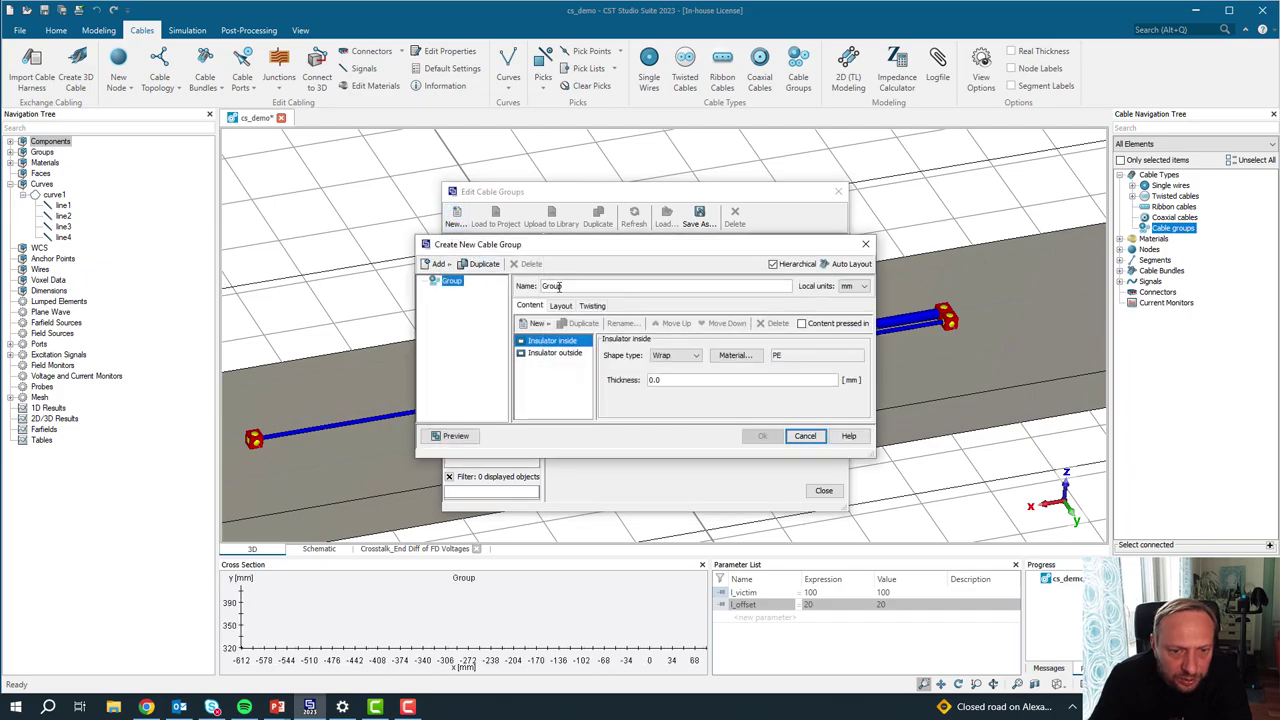
{"action": "left_click", "coordinate": [438, 263]}
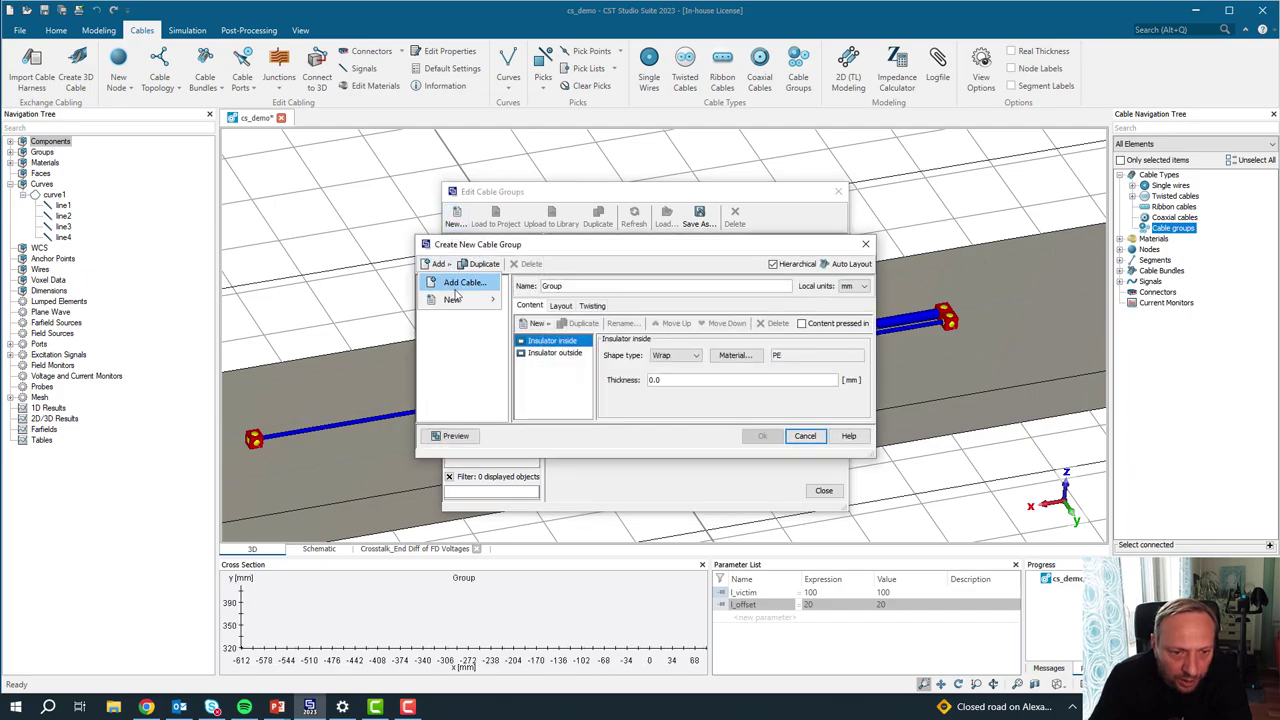
{"action": "left_click", "coordinate": [464, 283]}
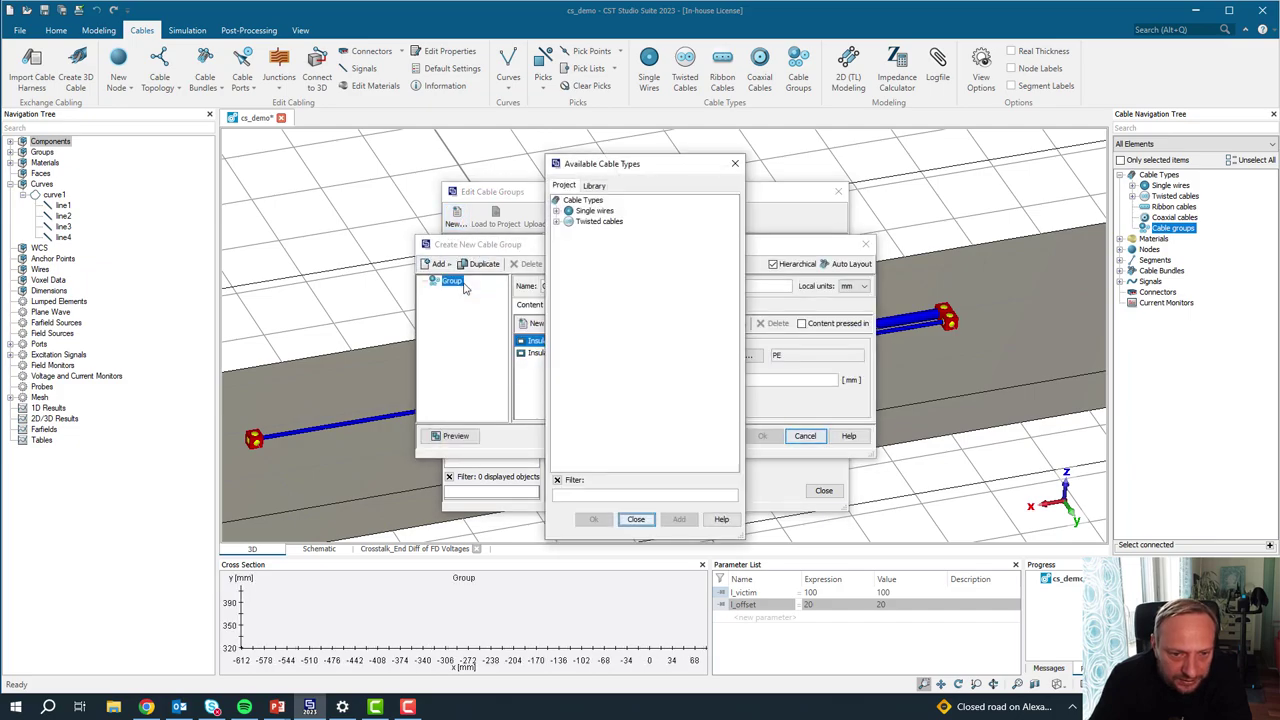
{"action": "left_click", "coordinate": [557, 221]}
{"action": "left_click", "coordinate": [602, 234]}
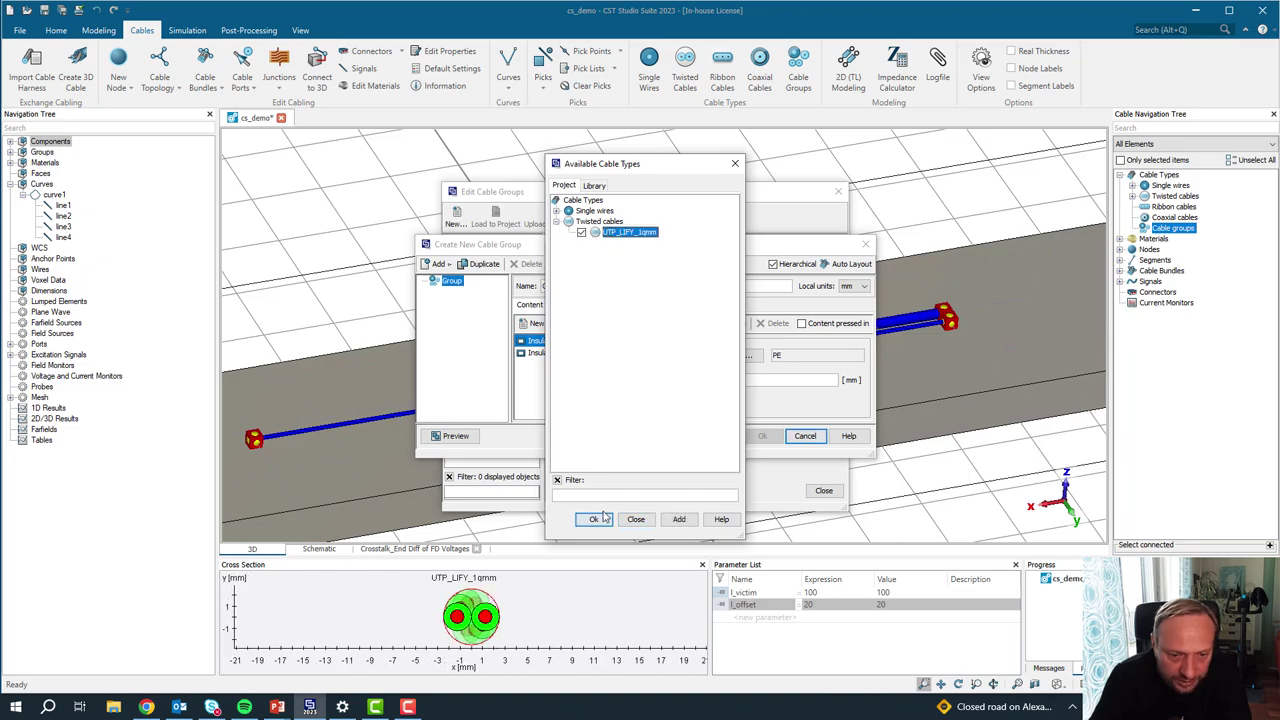
{"action": "left_click", "coordinate": [593, 519]}
Step: Add a simplified Cu wrap screen to the group between the inside and outside insulators and save the group
{"action": "left_click_drag", "start_coordinate": [874, 454], "coordinate": [1121, 589]}
{"action": "left_click", "coordinate": [531, 306]}
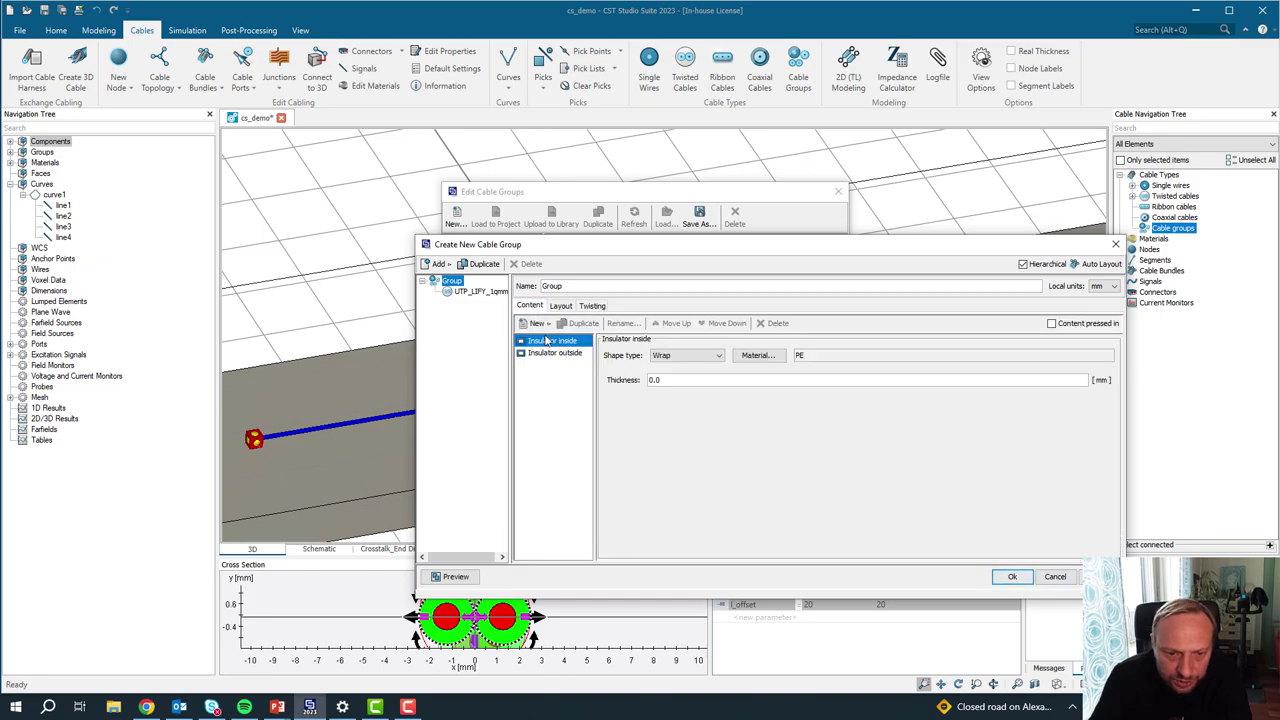
{"action": "left_click", "coordinate": [536, 323]}
{"action": "left_click", "coordinate": [572, 360]}
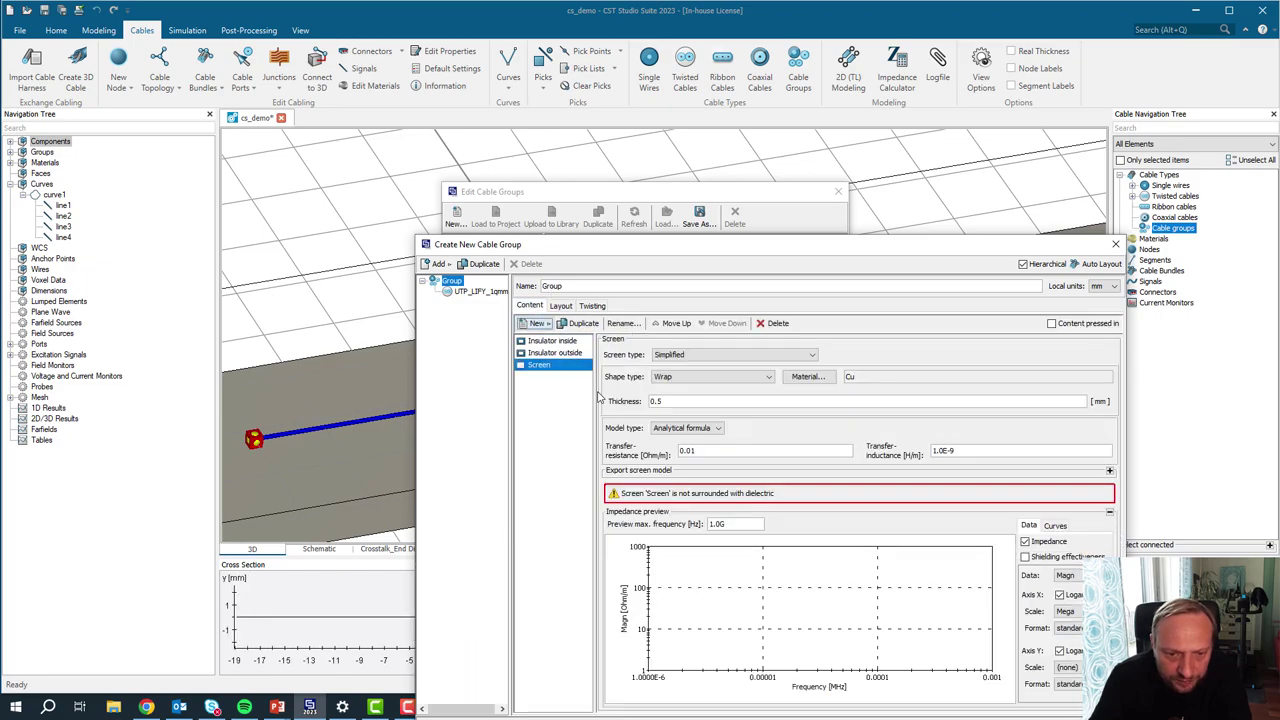
{"action": "left_click_drag", "start_coordinate": [647, 244], "coordinate": [664, 165]}
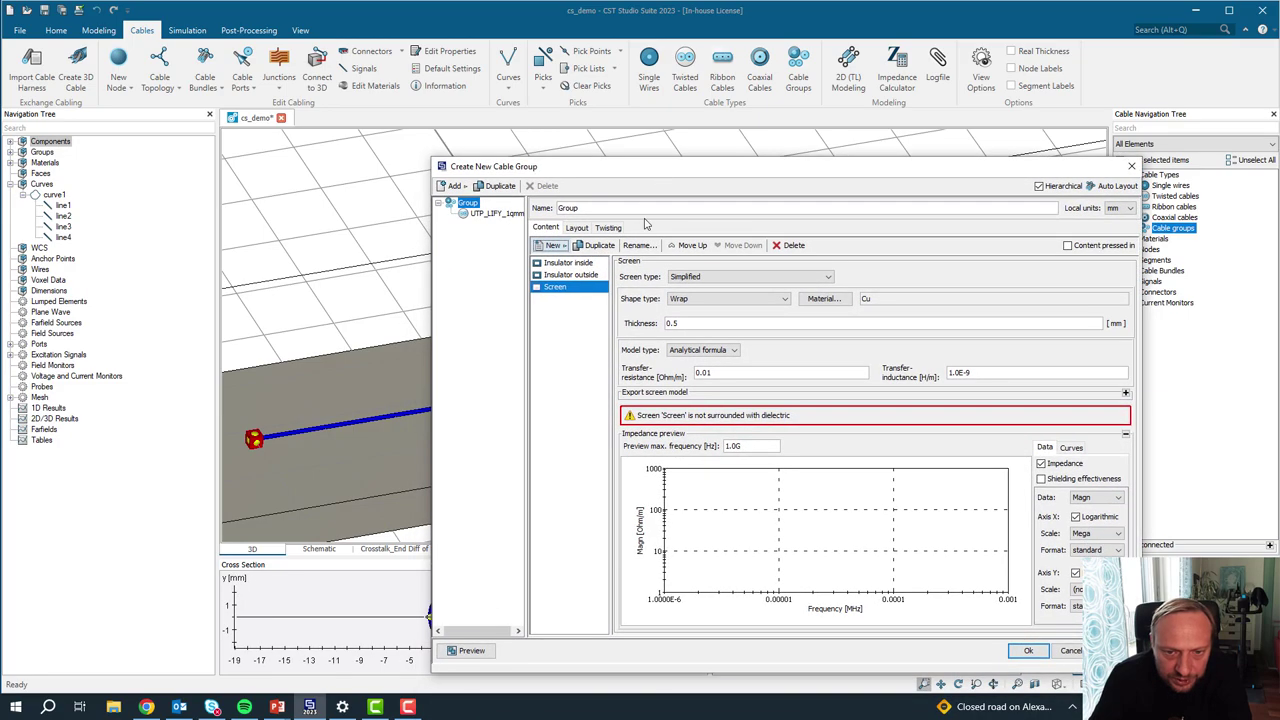
{"action": "left_click", "coordinate": [690, 245]}
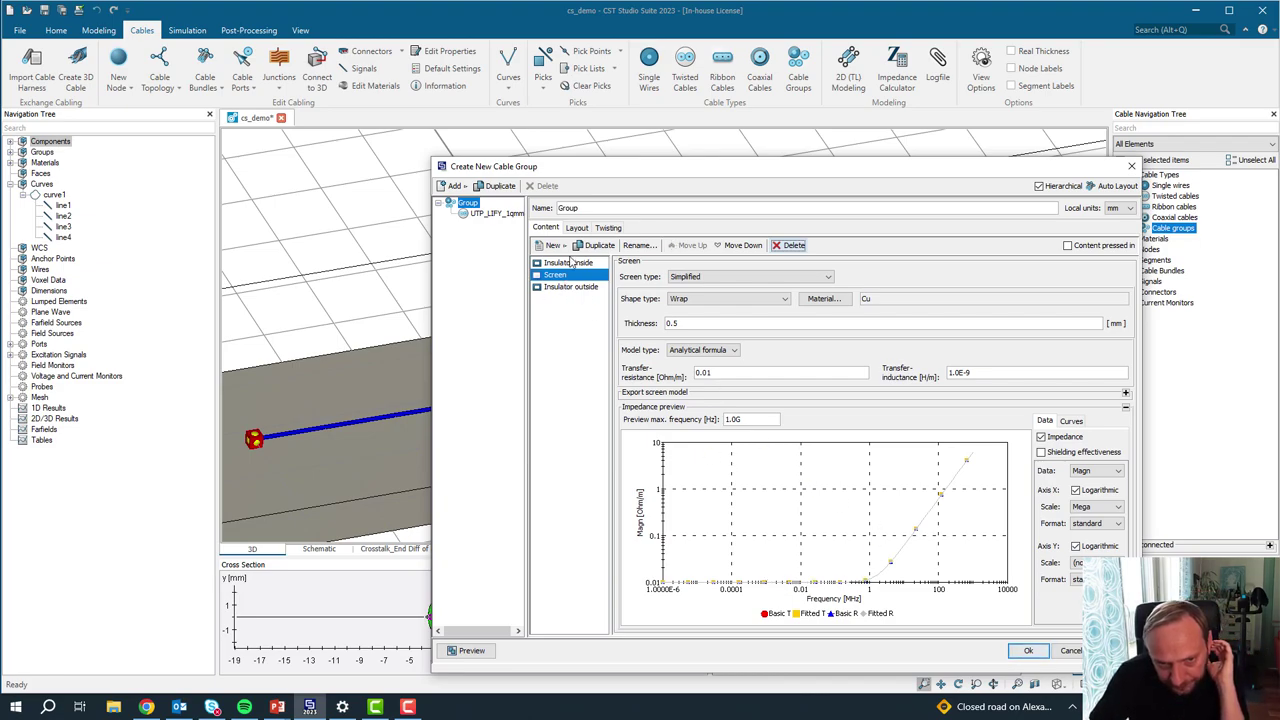
{"action": "left_click", "coordinate": [1029, 652]}
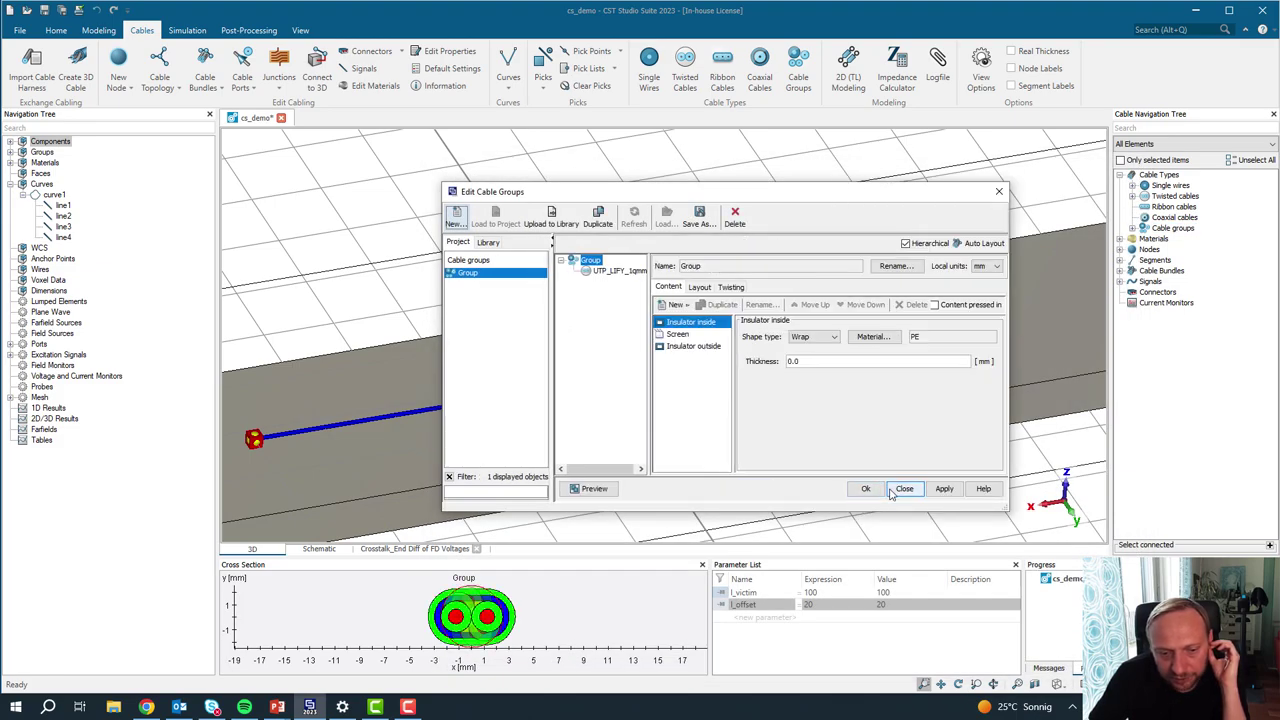
{"action": "left_click", "coordinate": [901, 490]}
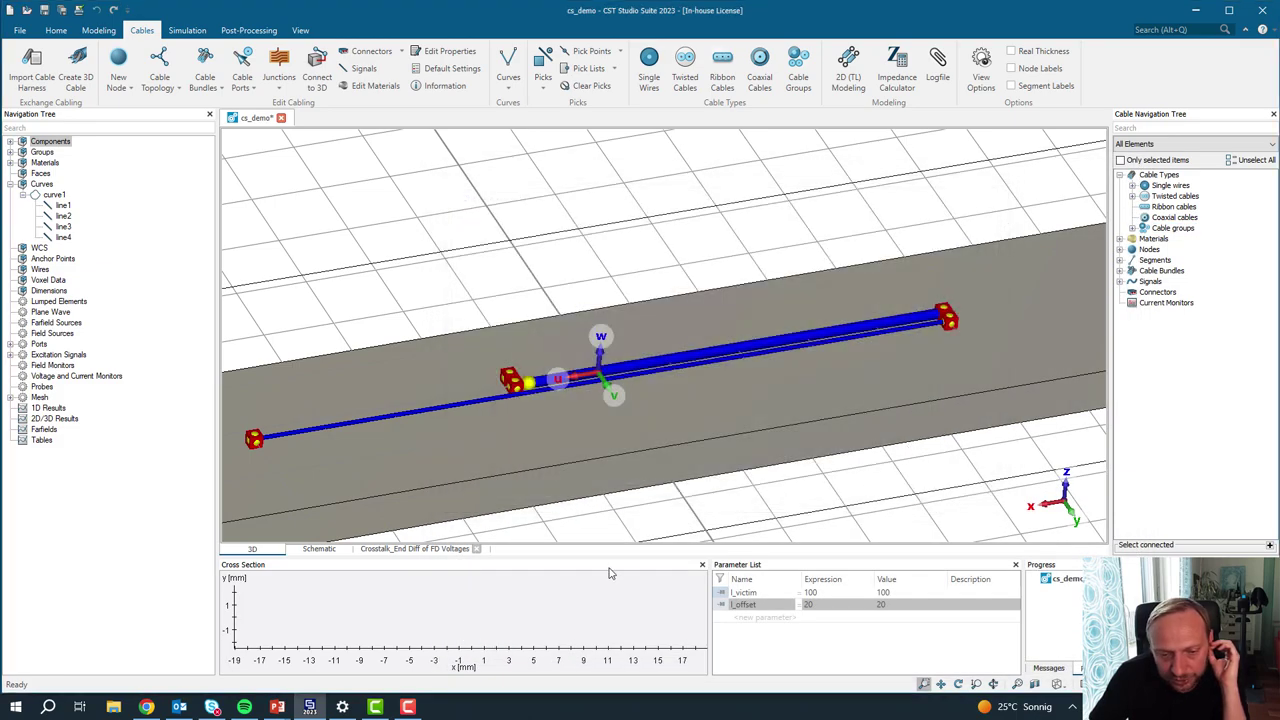
Step: Rename the new cable group as Shielded_TWP
{"action": "left_click", "coordinate": [1133, 228]}
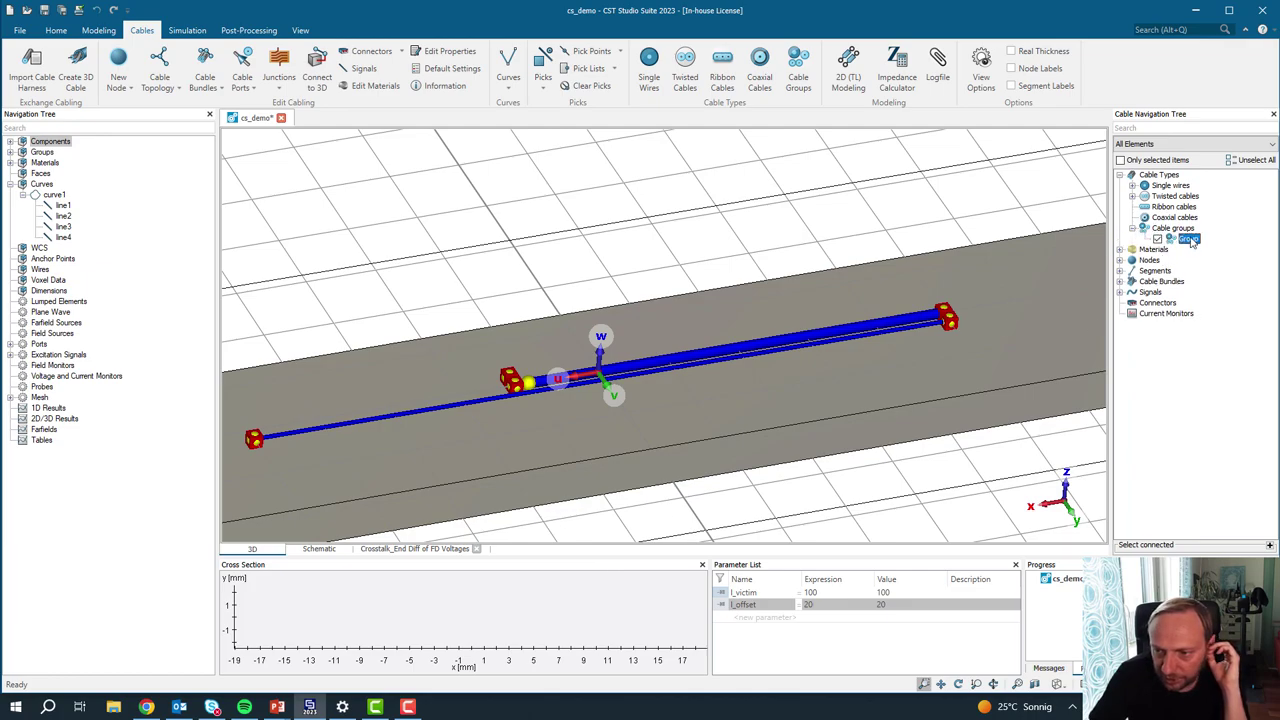
{"action": "left_click", "coordinate": [1183, 239]}
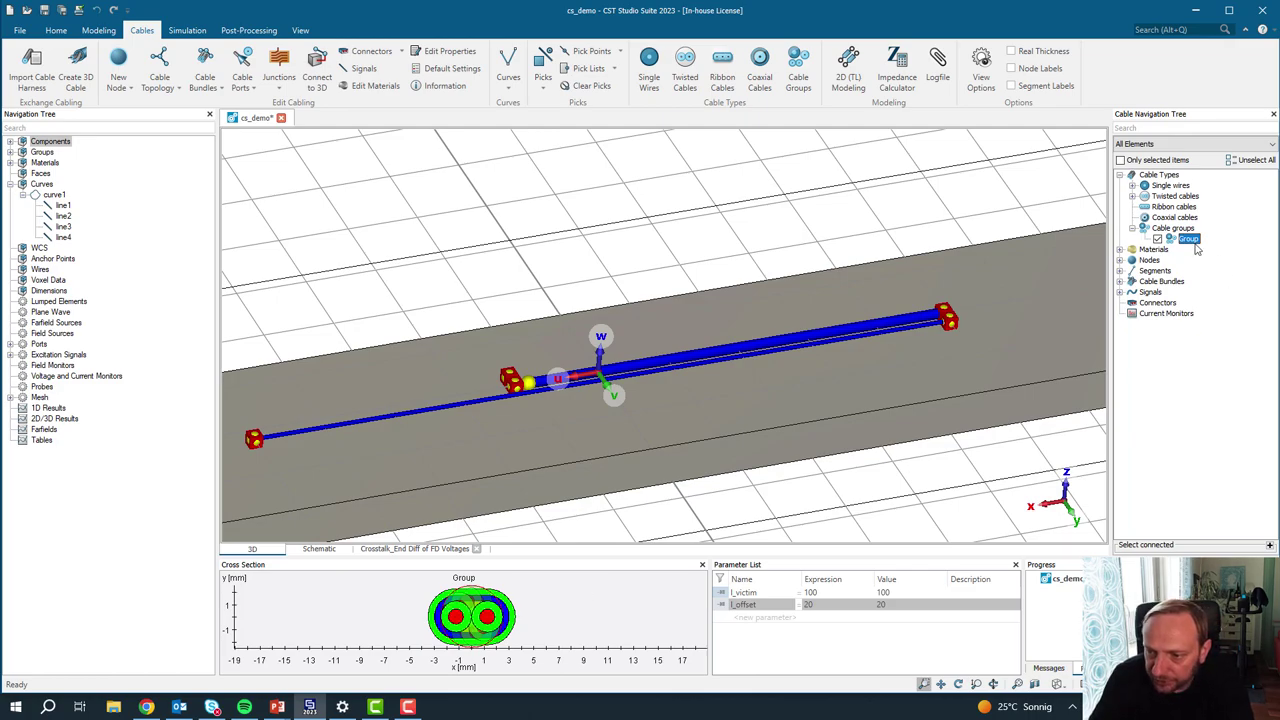
{"action": "key", "text": "F2"}
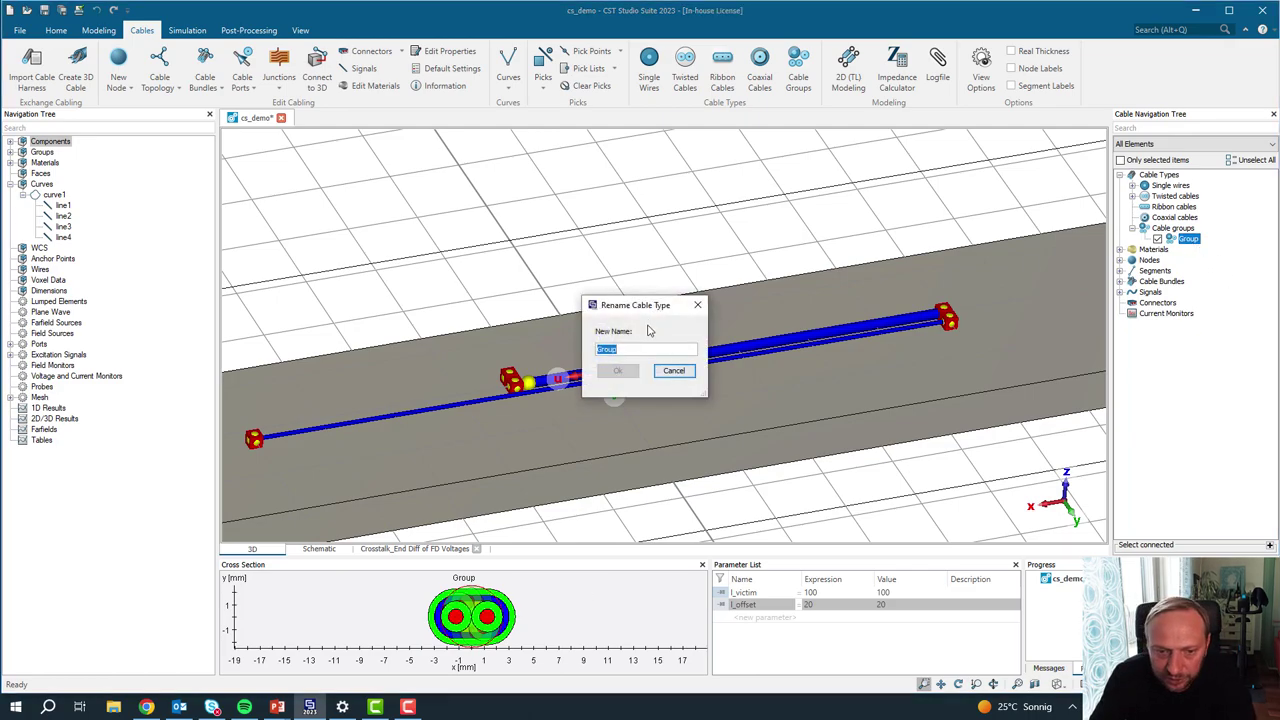
{"action": "type", "text": "Shielded_TWP"}
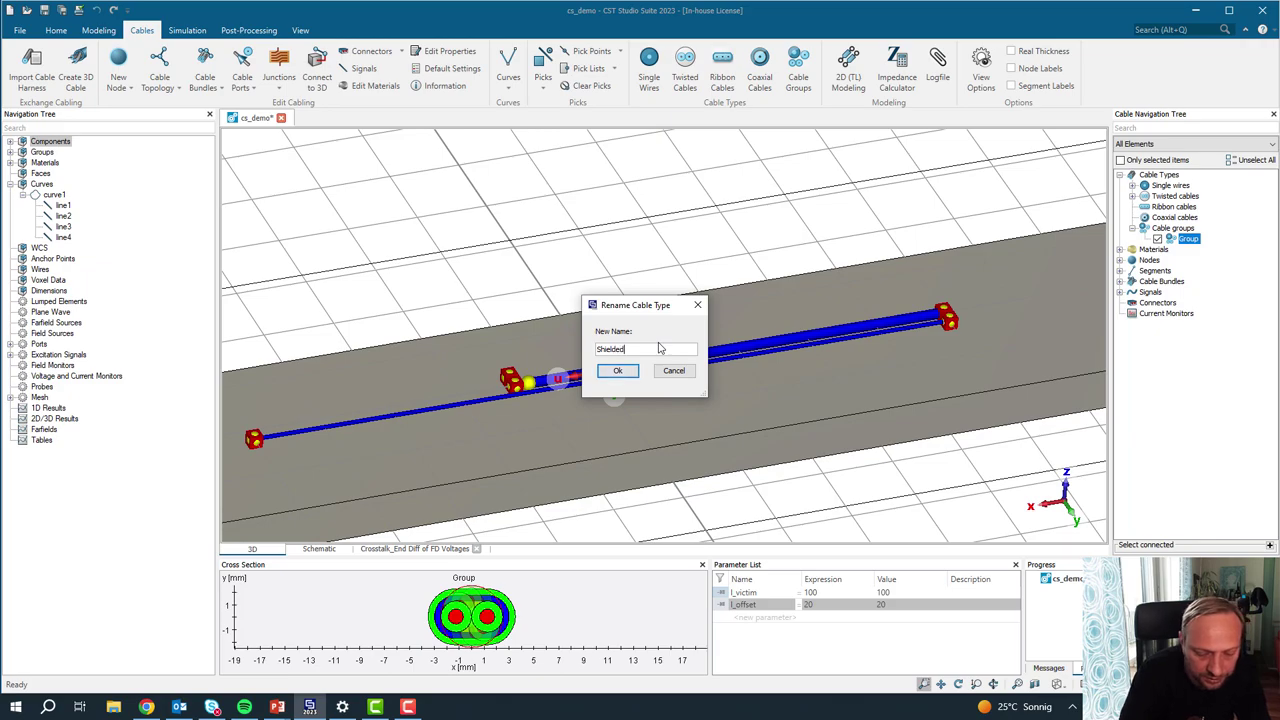
{"action": "key", "text": "Return"}
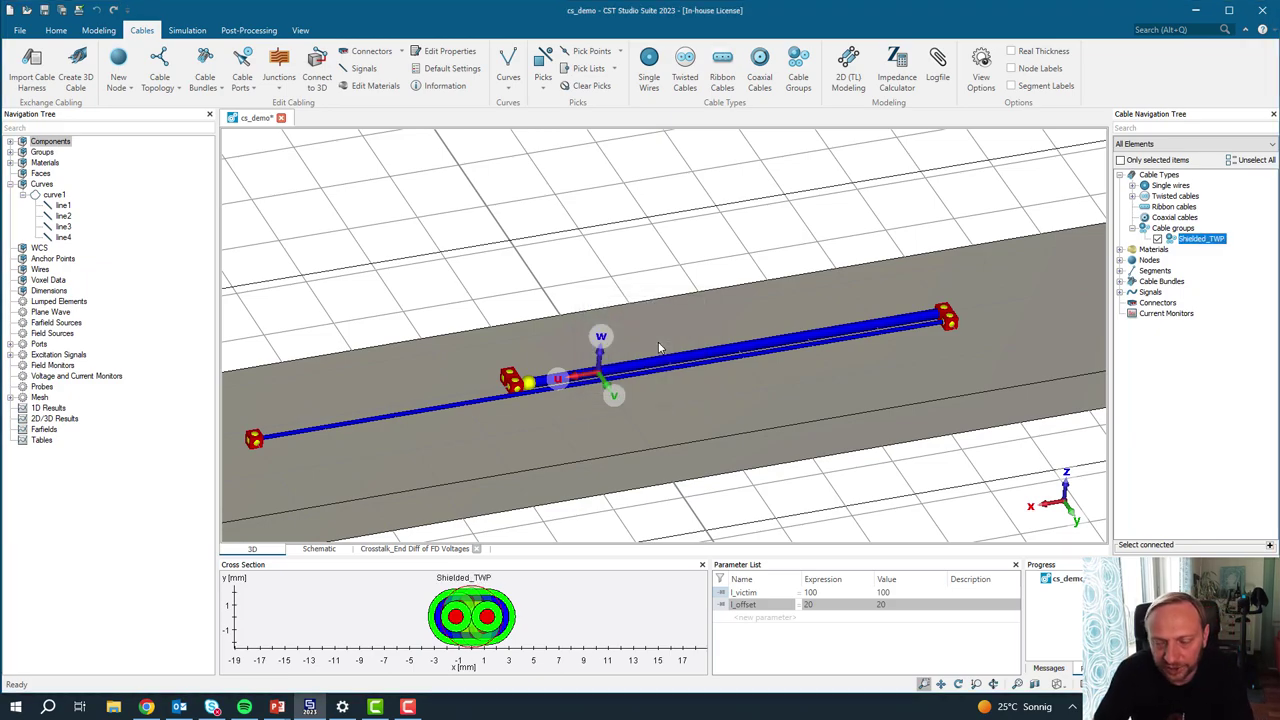
Step: Remove the twisted pair TW_1 from Victim_Bundle
{"action": "left_click", "coordinate": [1120, 271]}
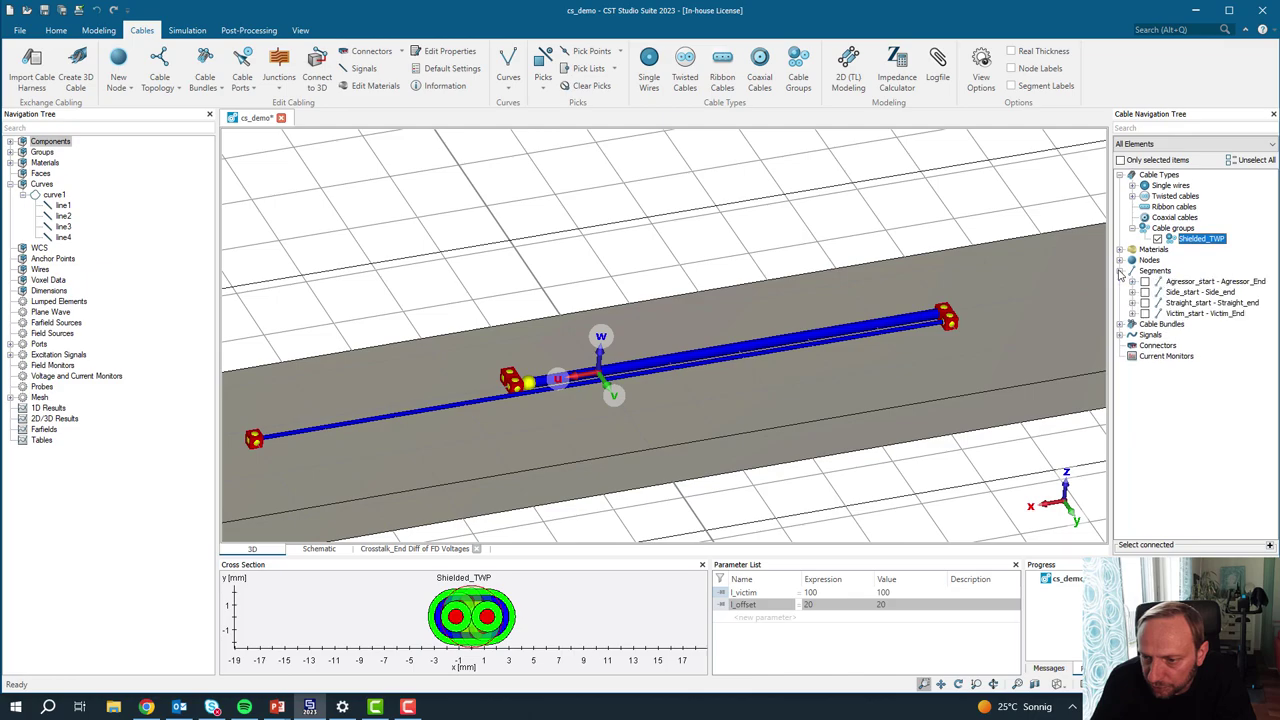
{"action": "left_click", "coordinate": [1121, 324]}
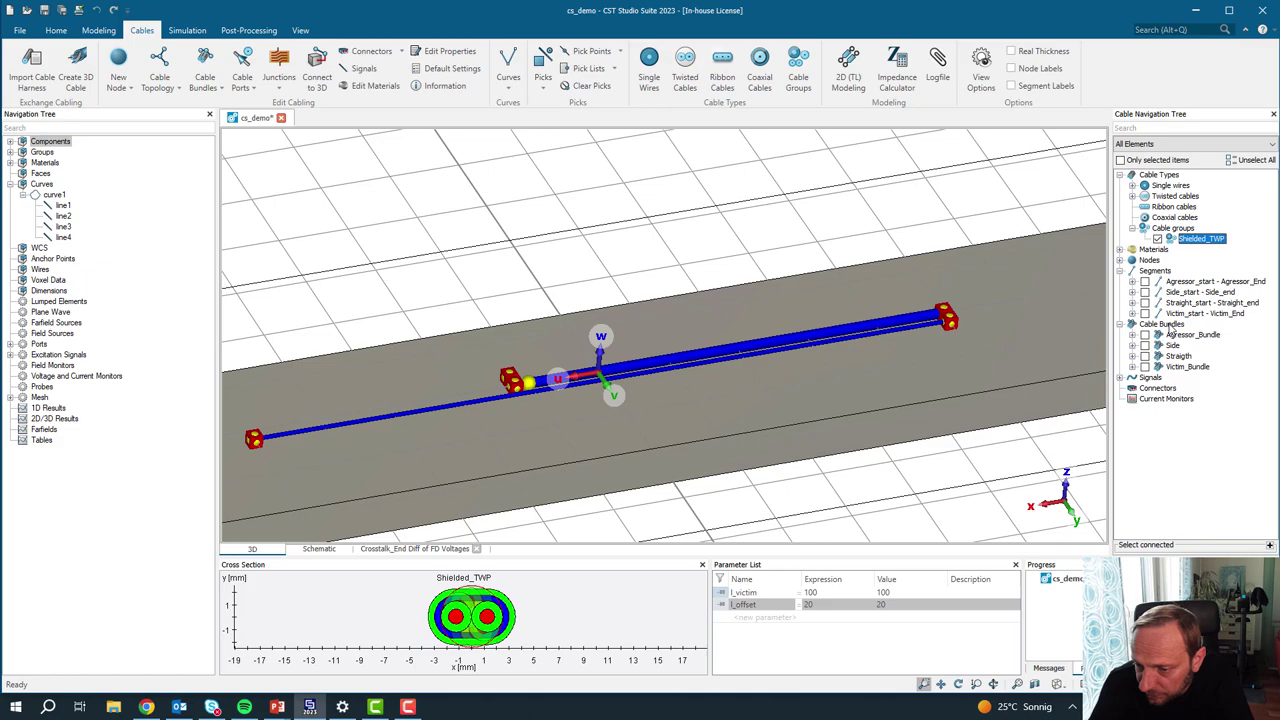
{"action": "double_click", "coordinate": [1170, 332]}
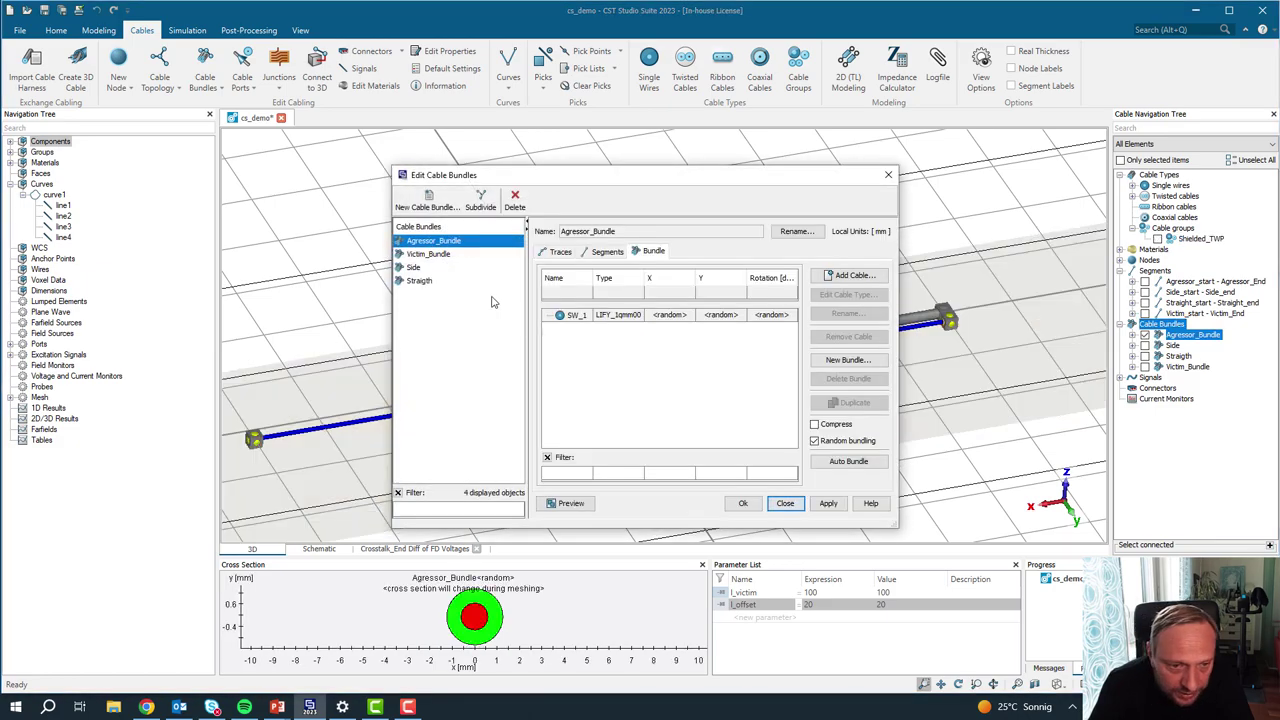
{"action": "left_click", "coordinate": [448, 255]}
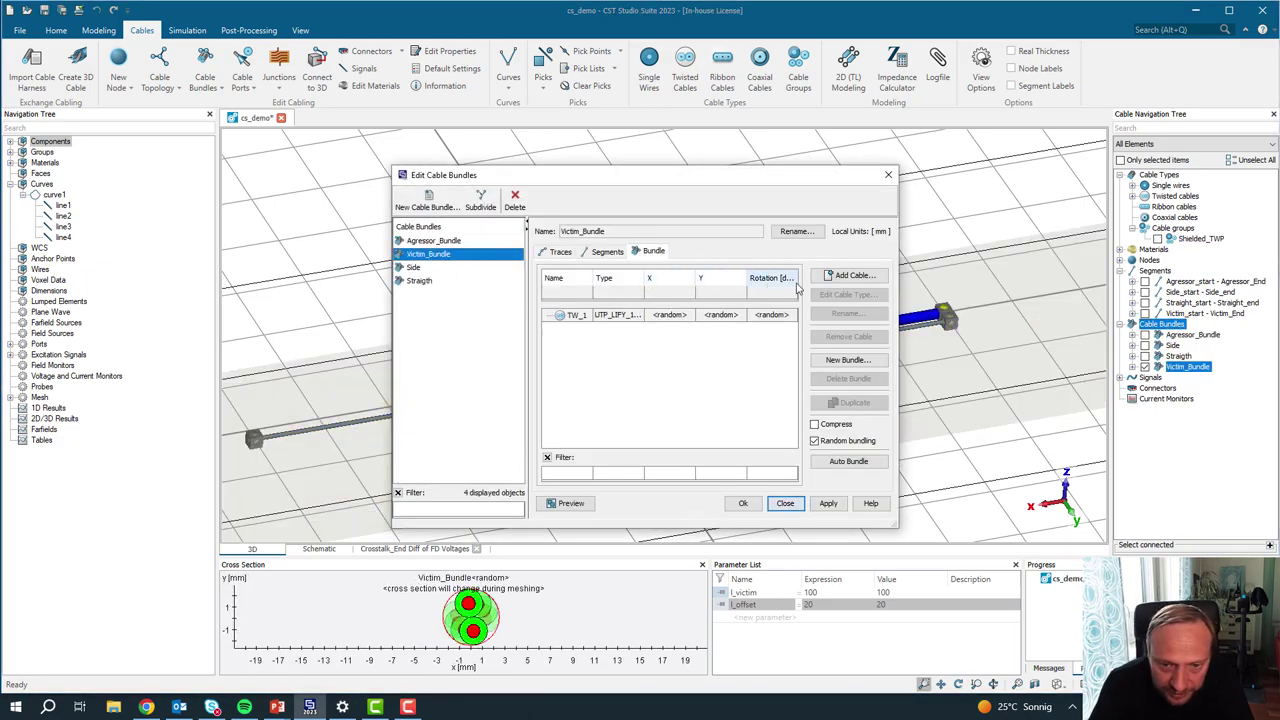
{"action": "left_click", "coordinate": [752, 317]}
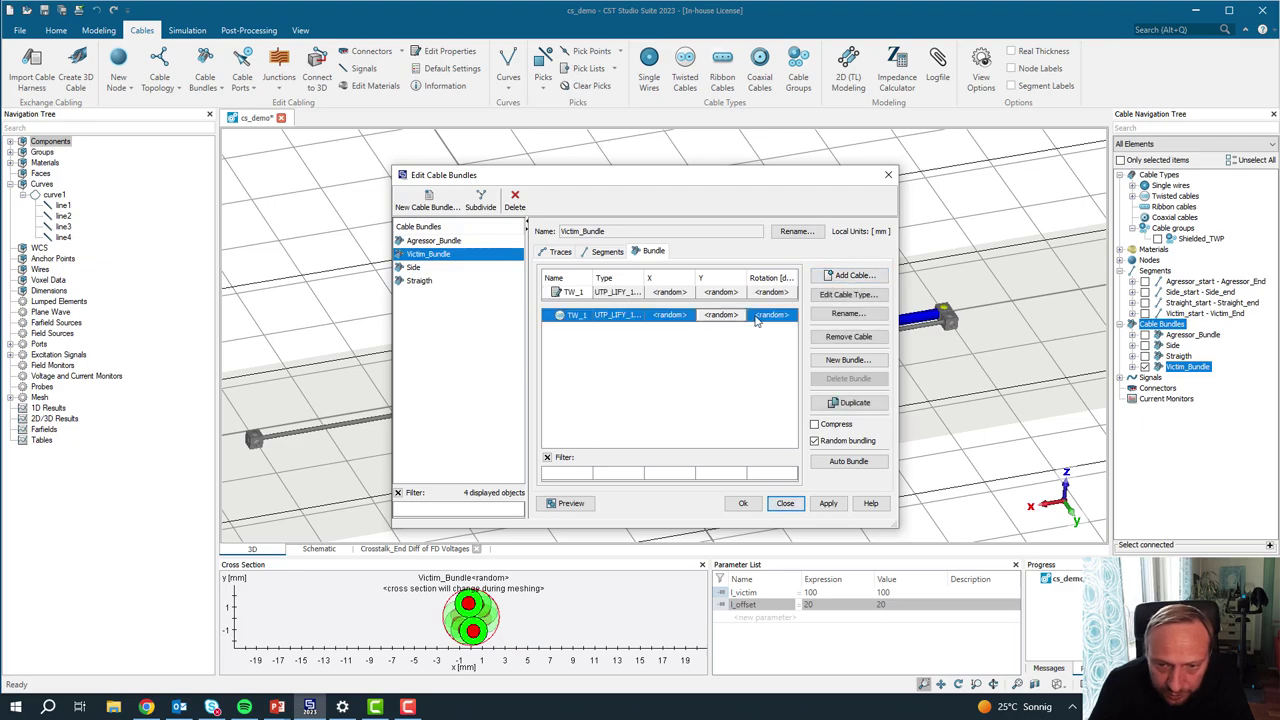
{"action": "left_click", "coordinate": [856, 338]}
Step: Add the Shielded_TWP cable group to Victim_Bundle and apply the change, deleting the existing results
{"action": "left_click", "coordinate": [848, 276]}
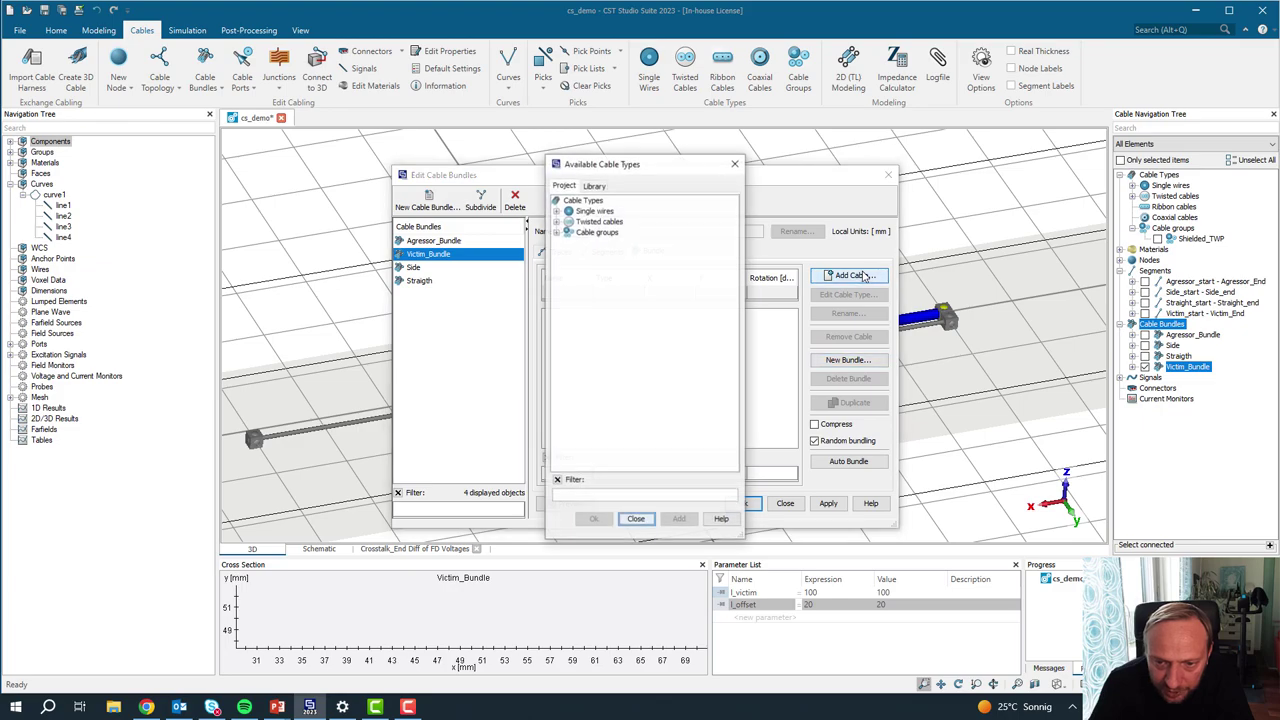
{"action": "left_click", "coordinate": [557, 232]}
{"action": "left_click", "coordinate": [610, 242]}
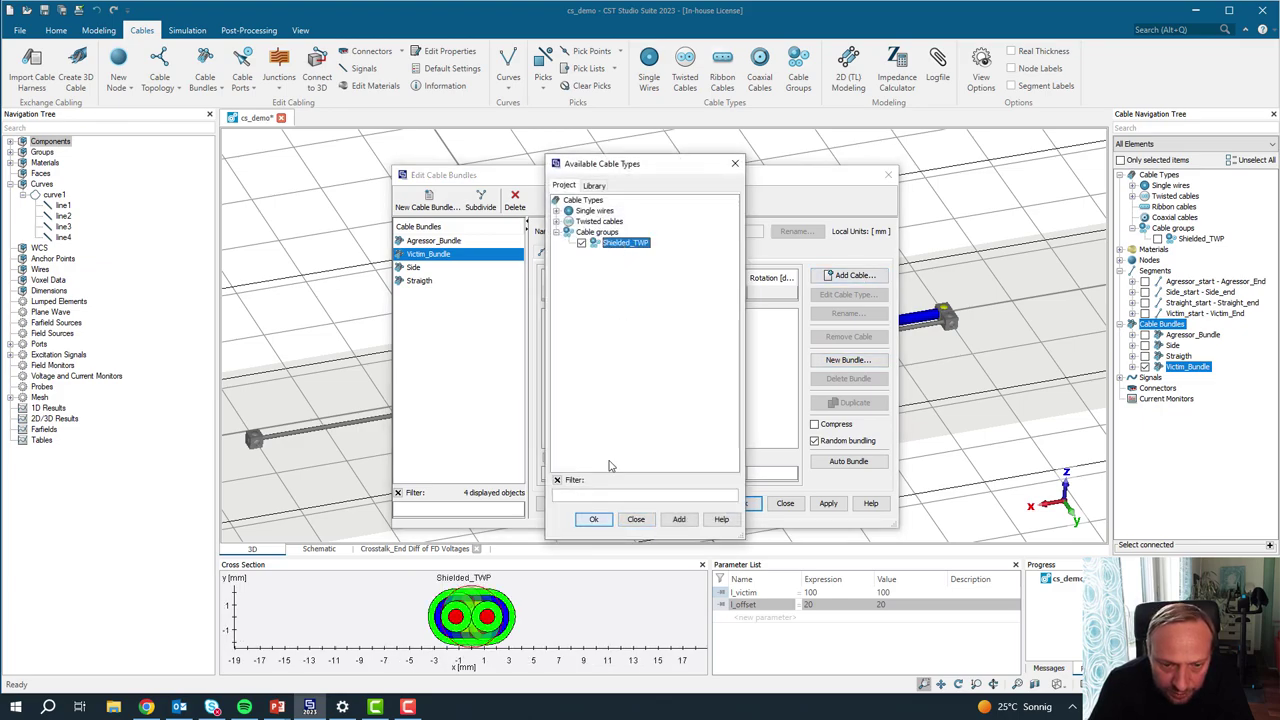
{"action": "left_click", "coordinate": [594, 519]}
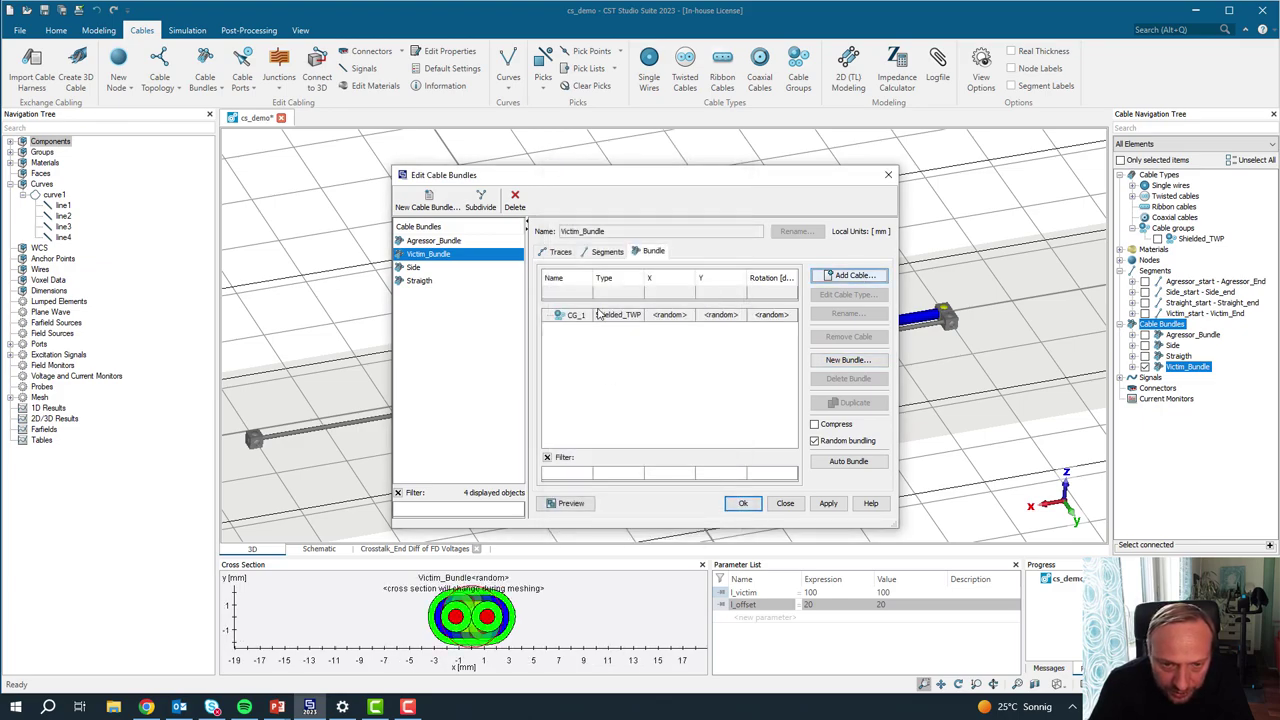
{"action": "left_click", "coordinate": [830, 504]}
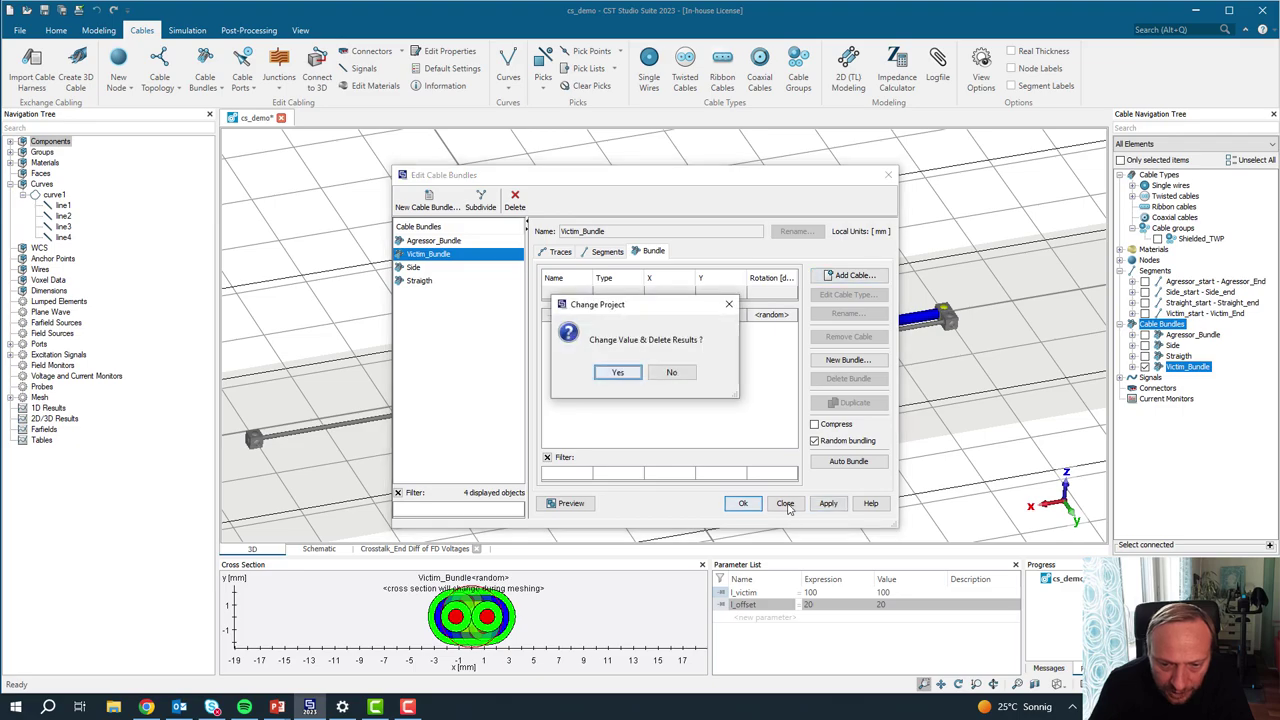
{"action": "left_click", "coordinate": [627, 374]}
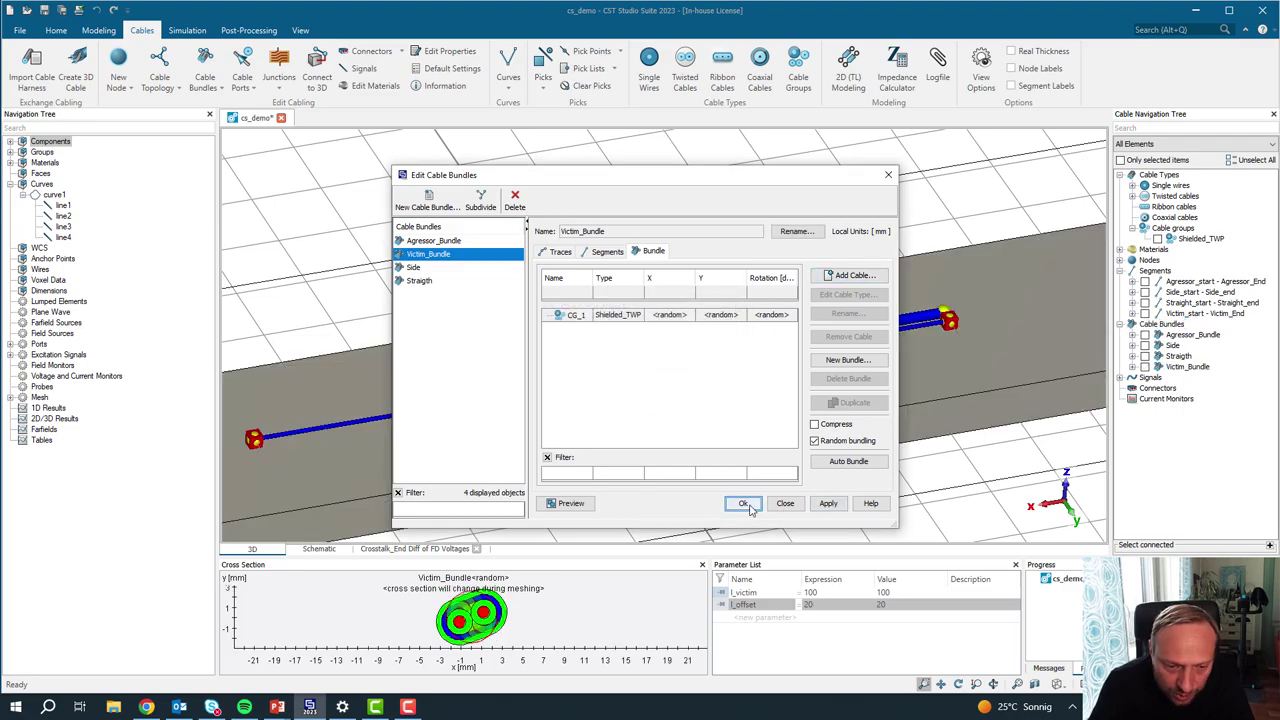
{"action": "left_click", "coordinate": [742, 503]}
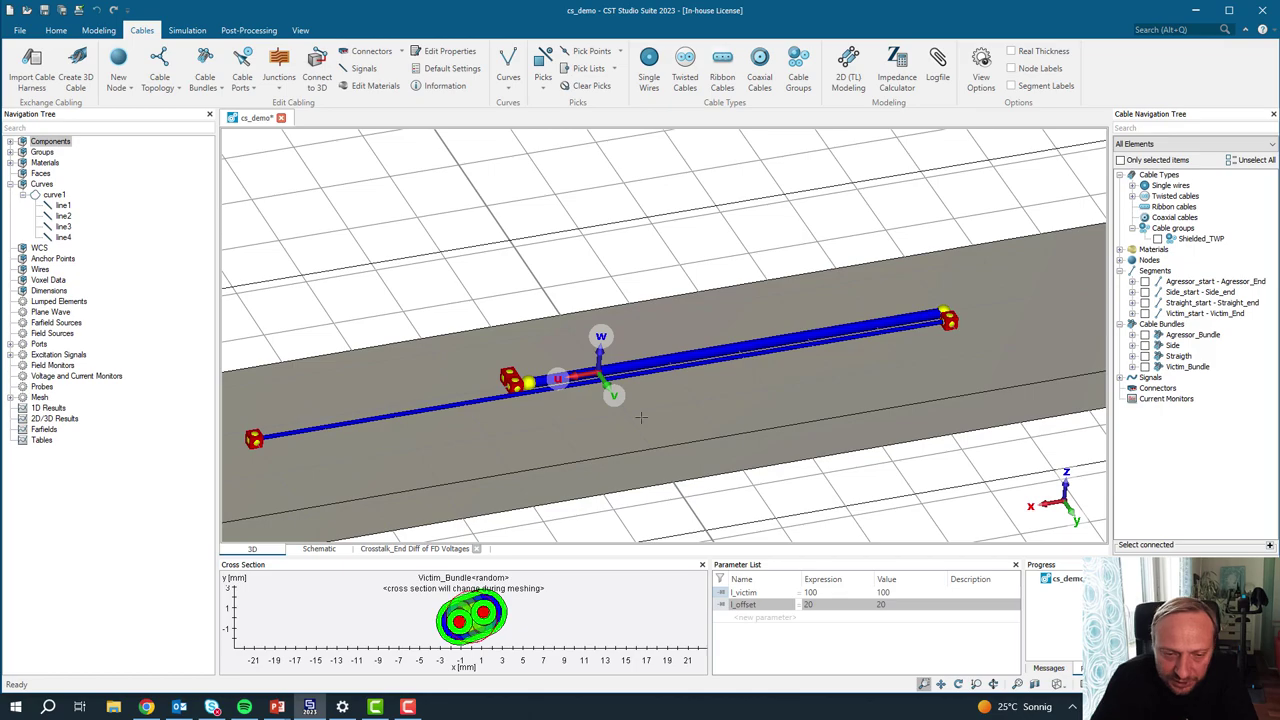
Step: Open the cable junctions manager and enlarge its window to show all terminals
{"action": "left_click", "coordinate": [279, 70]}
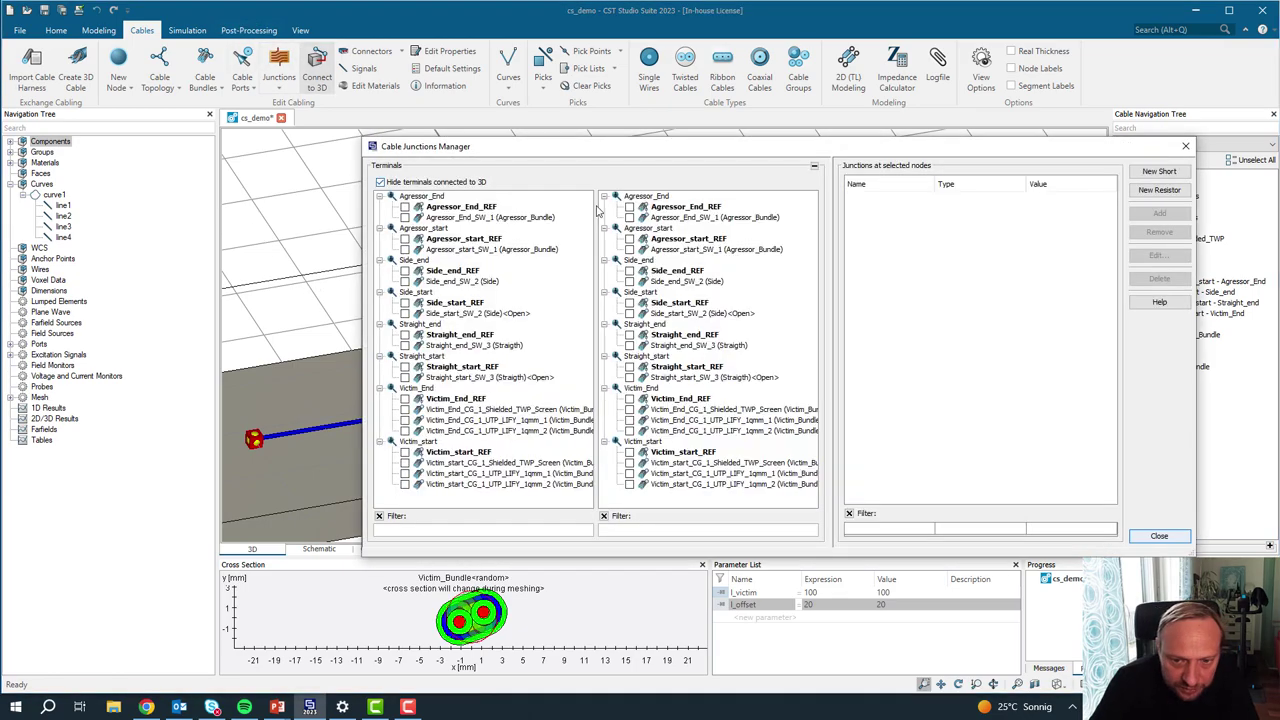
{"action": "left_click_drag", "start_coordinate": [751, 143], "coordinate": [695, 54]}
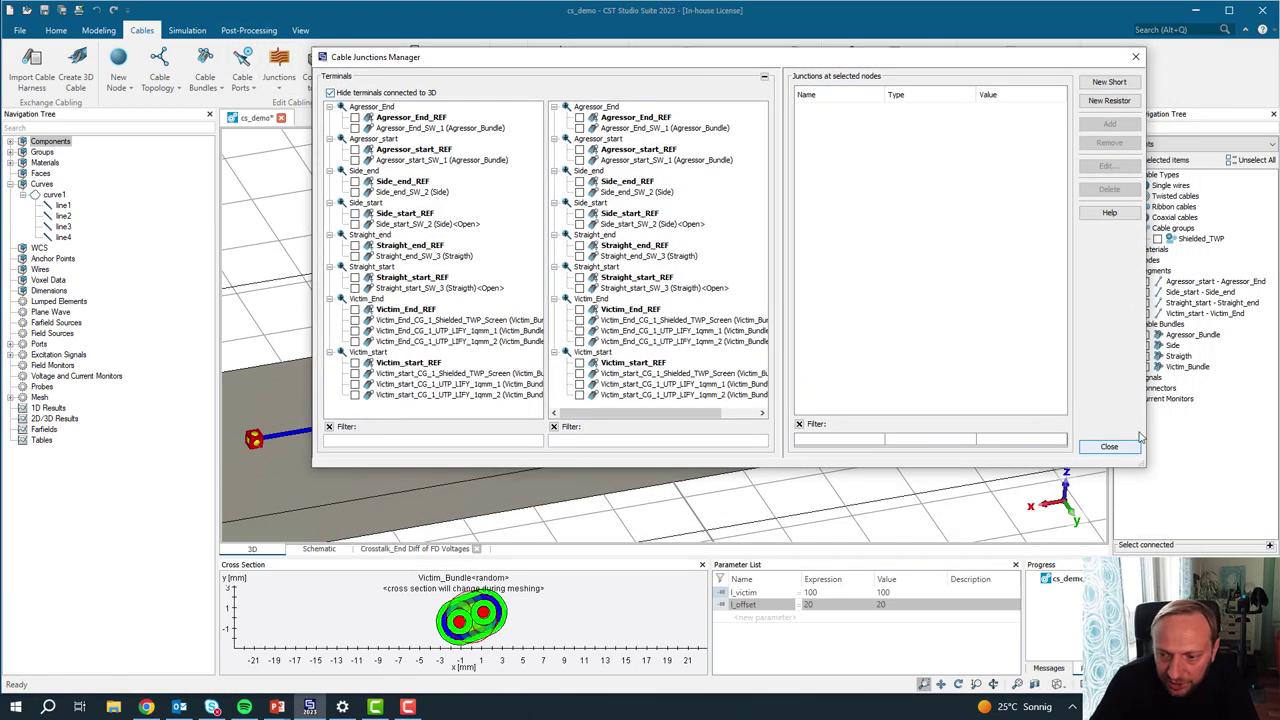
{"action": "left_click_drag", "start_coordinate": [1203, 570], "coordinate": [1213, 582]}
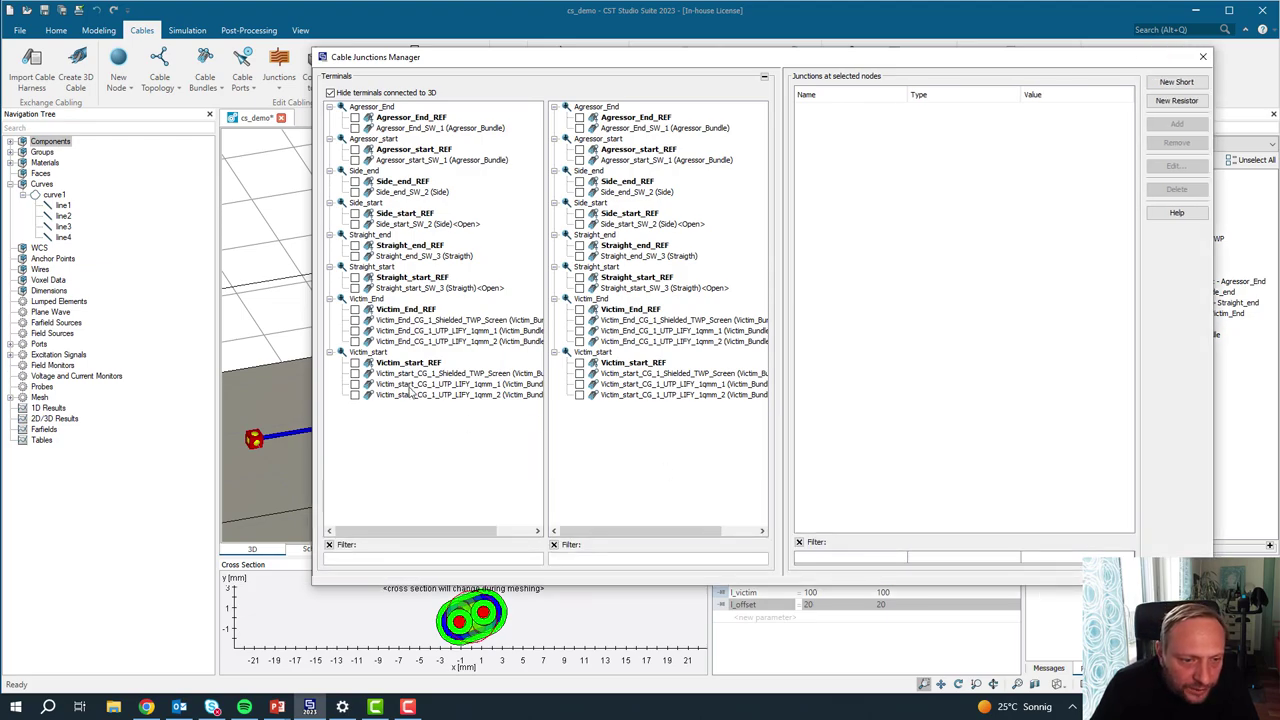
Step: Try to short the Straight_end_SW_3 terminal to the Victim_End_CG_1_UTP_LIFY_1qmm_1 terminal
{"action": "left_click", "coordinate": [477, 320]}
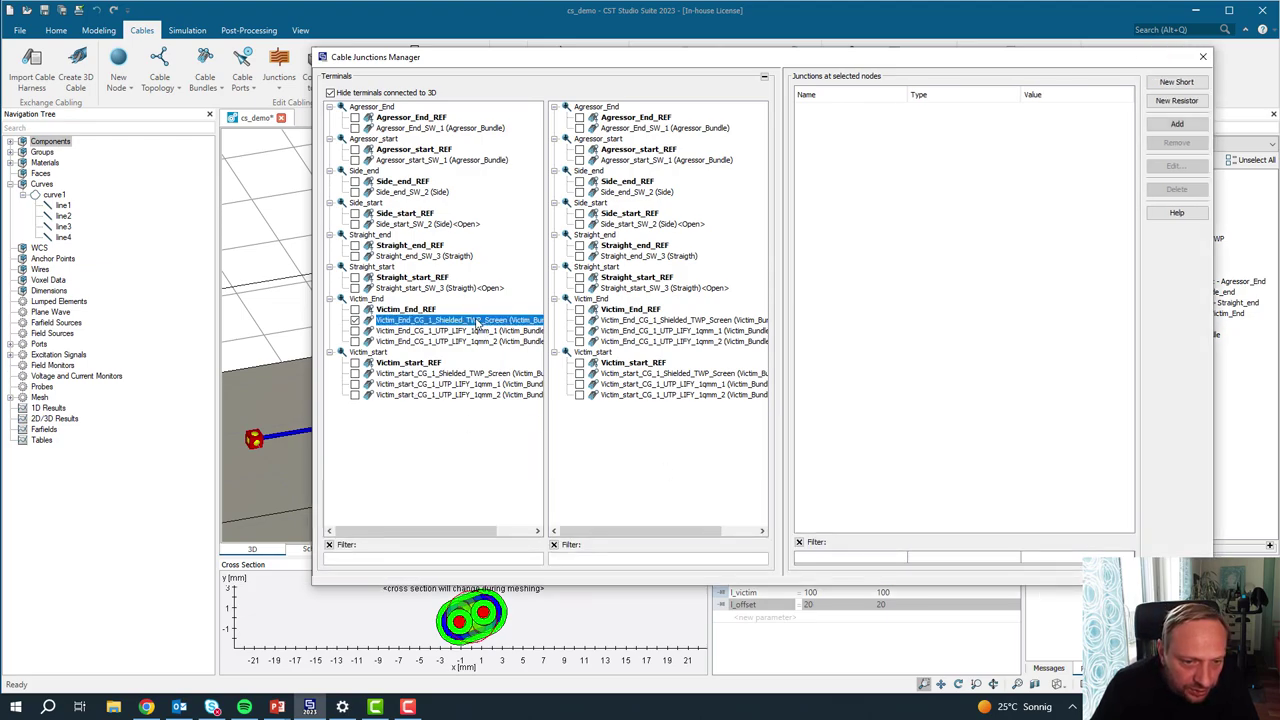
{"action": "left_click", "coordinate": [355, 321]}
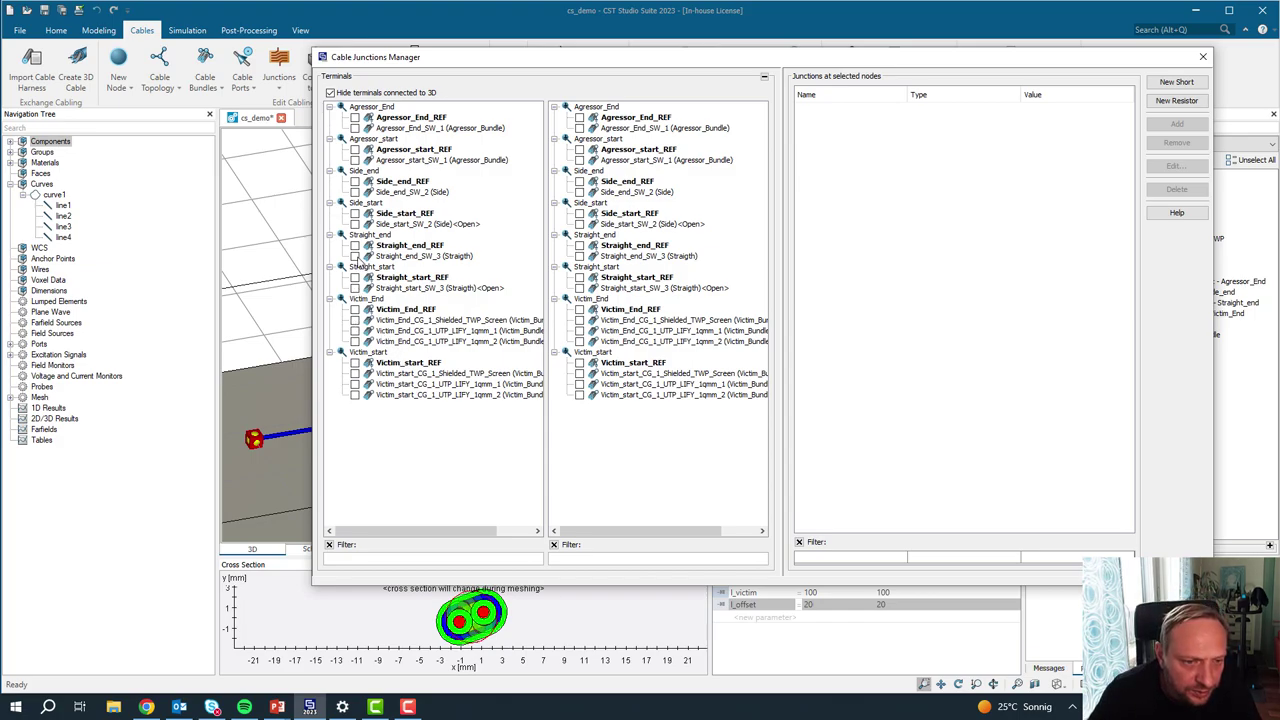
{"action": "left_click", "coordinate": [356, 257]}
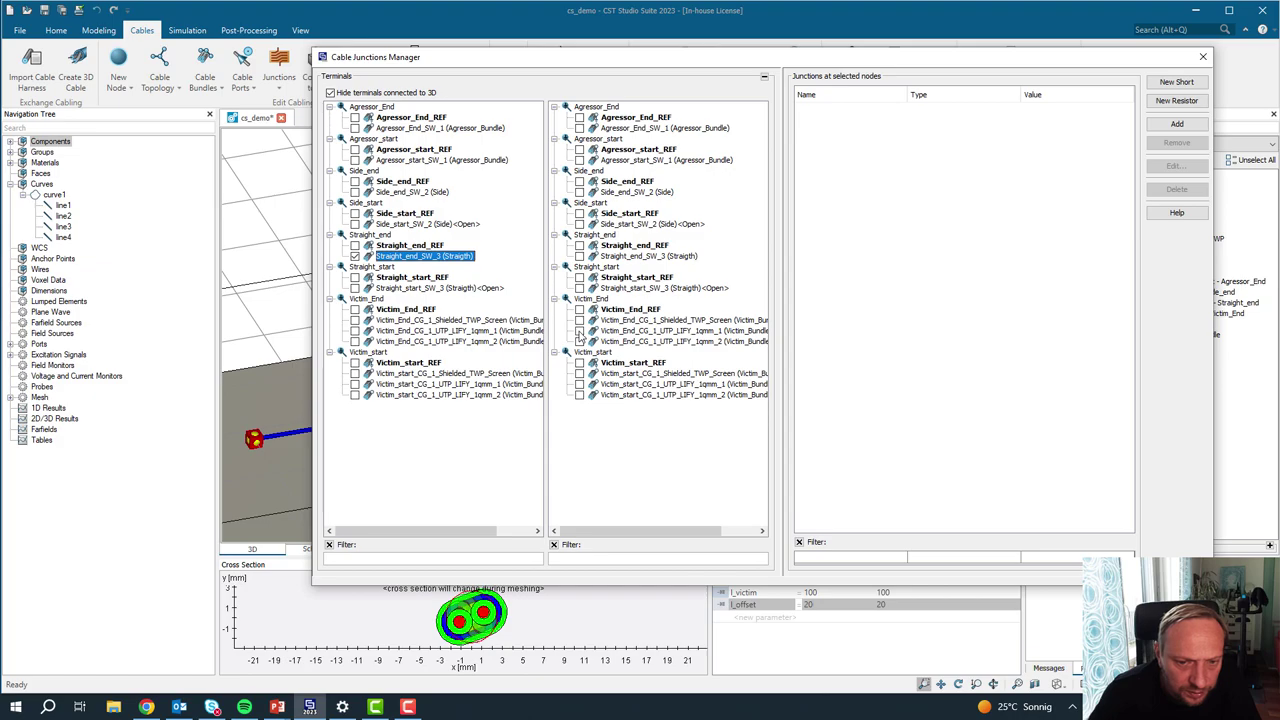
{"action": "left_click", "coordinate": [580, 331]}
{"action": "left_click", "coordinate": [1176, 84]}
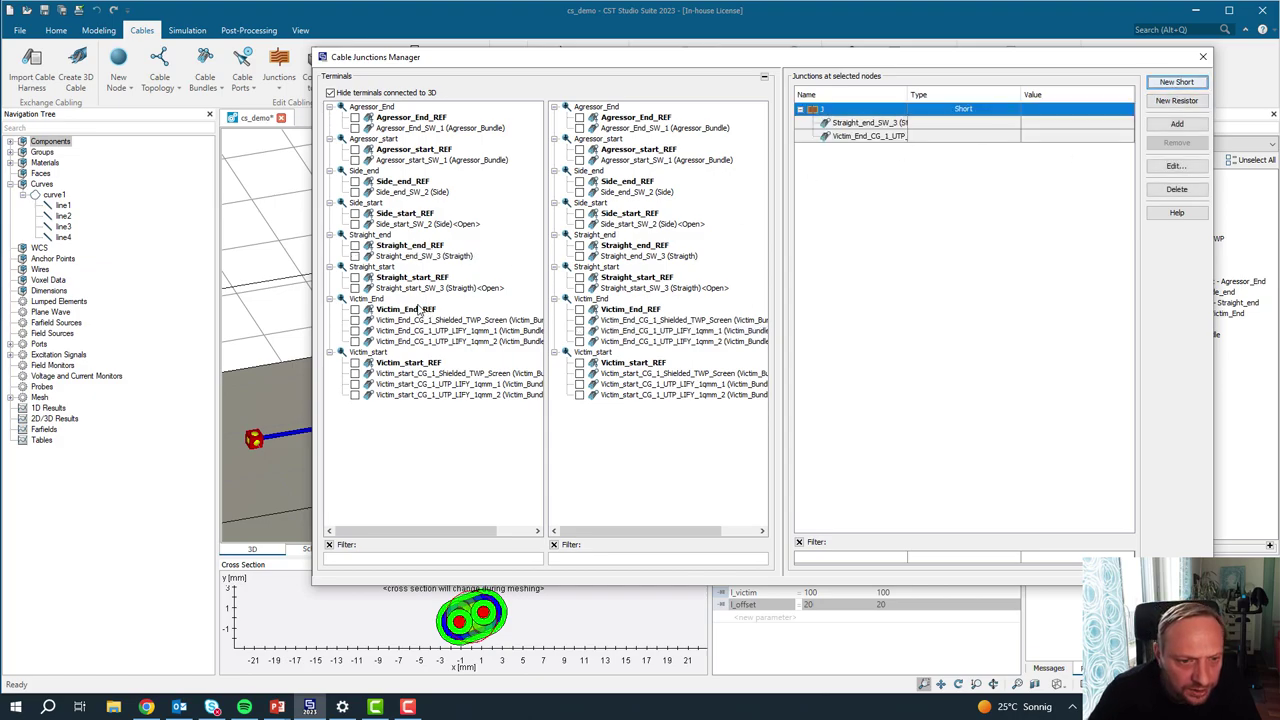
Step: Delete the short junction between Straight_end_SW_3 and the first twisted-pair wire at Victim_End
{"action": "left_click", "coordinate": [878, 122]}
{"action": "left_click", "coordinate": [890, 136], "text": "ctrl"}
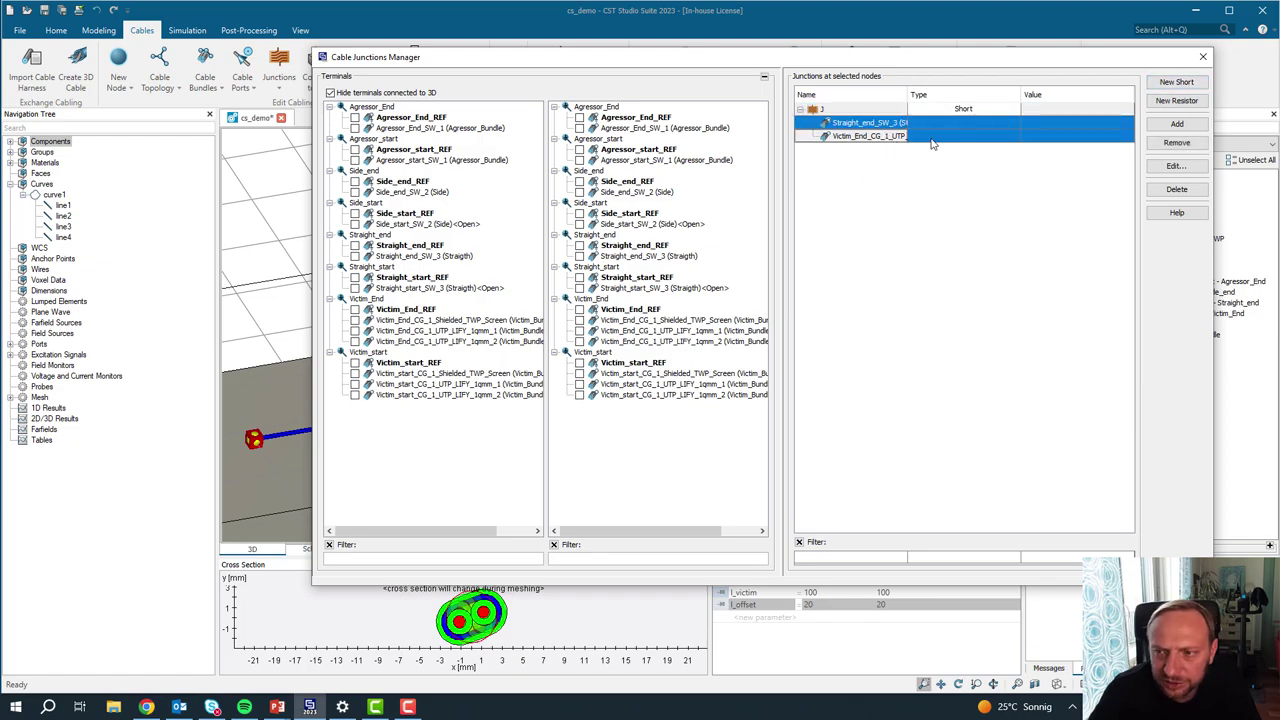
{"action": "left_click", "coordinate": [1177, 189]}
{"action": "left_click", "coordinate": [733, 342]}
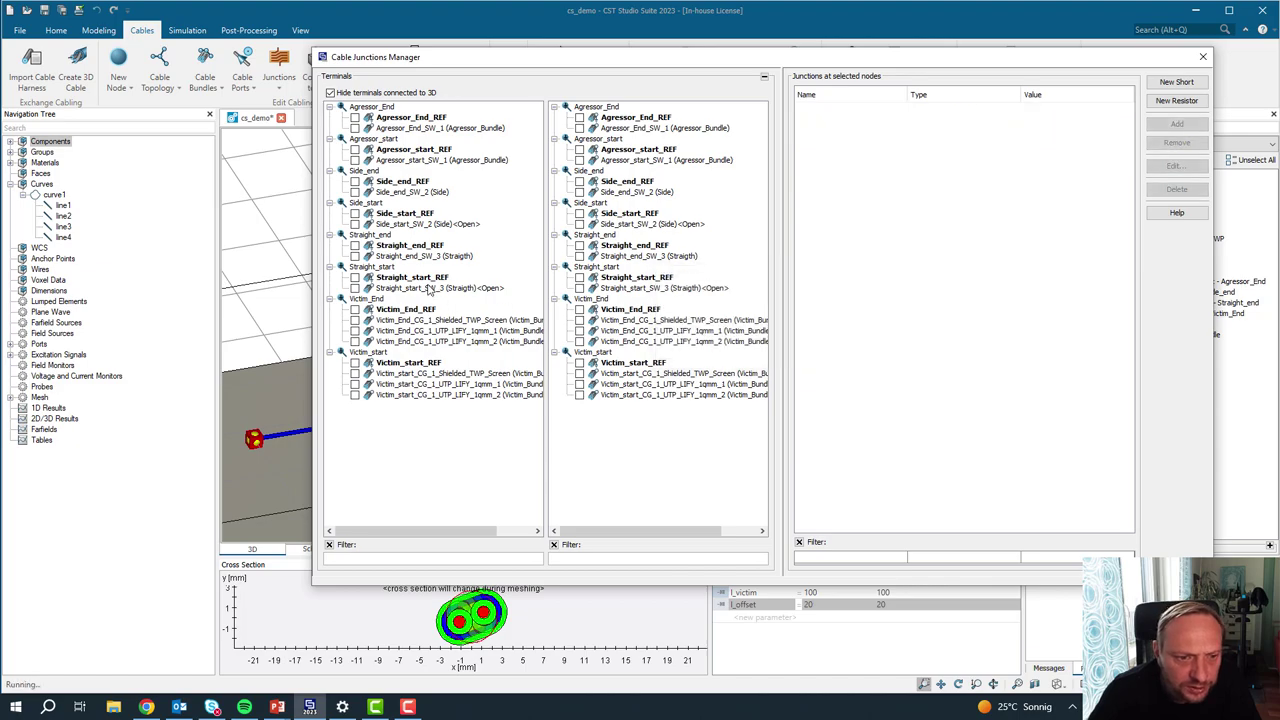
Step: Create a short junction between Straight_start_SW_3 and Victim_End_CG_1_UTP_LIFY_1qmm_1
{"action": "left_click", "coordinate": [355, 288]}
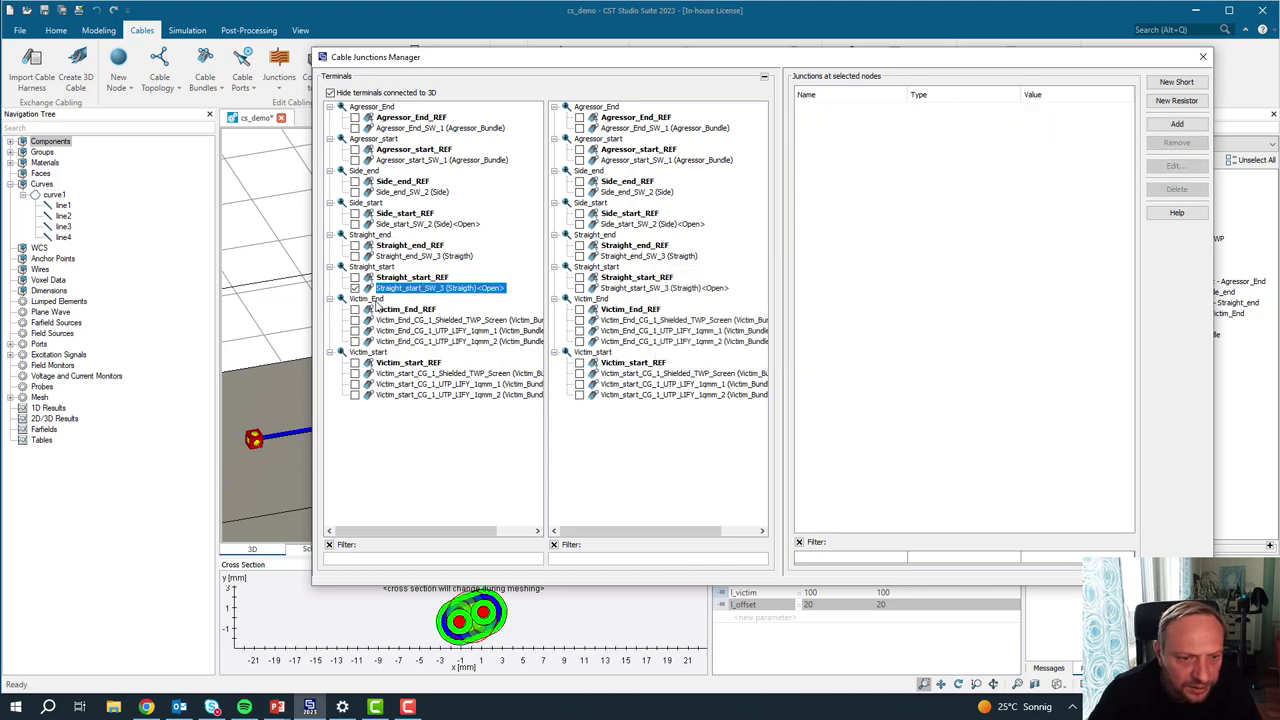
{"action": "left_click", "coordinate": [764, 77]}
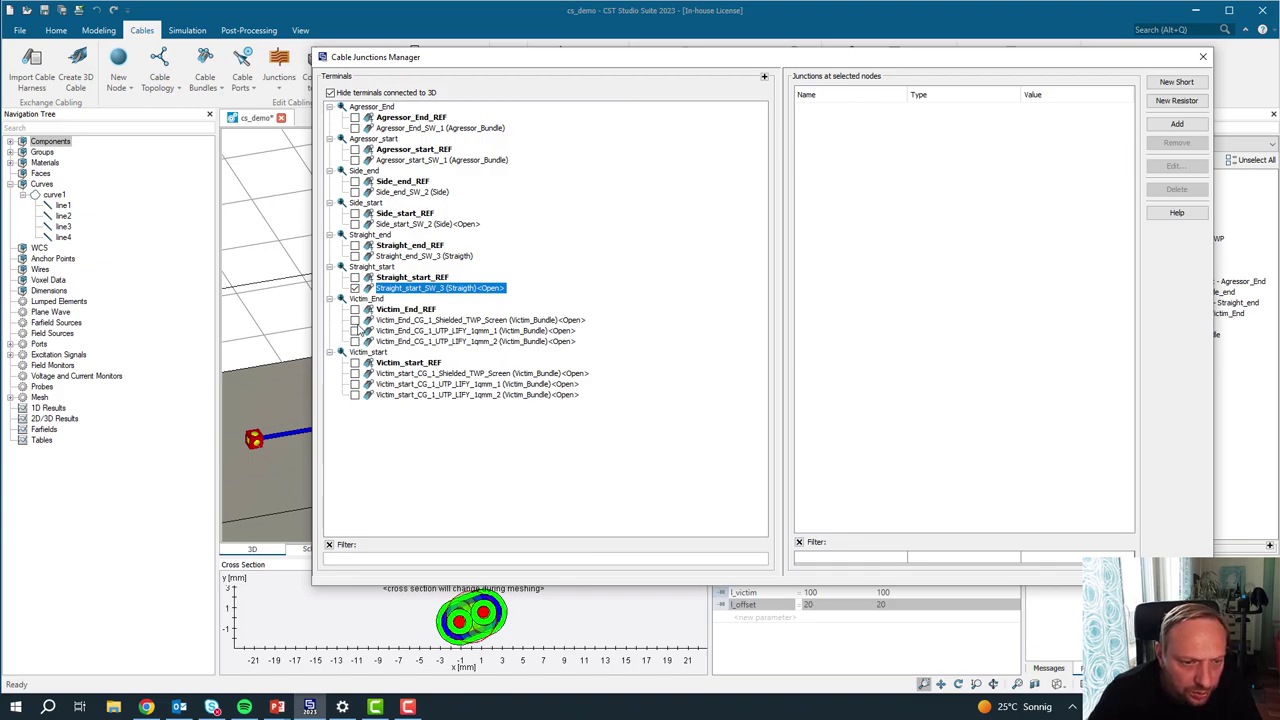
{"action": "left_click", "coordinate": [355, 331]}
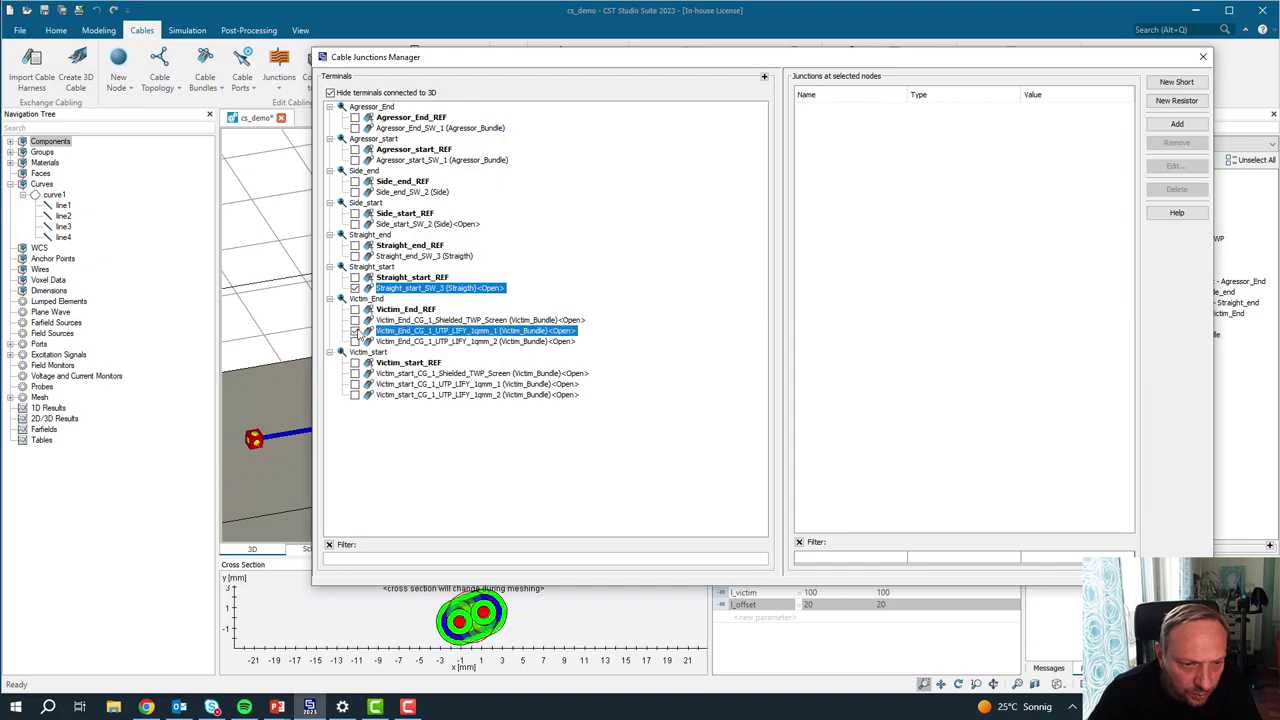
{"action": "left_click", "coordinate": [1180, 83]}
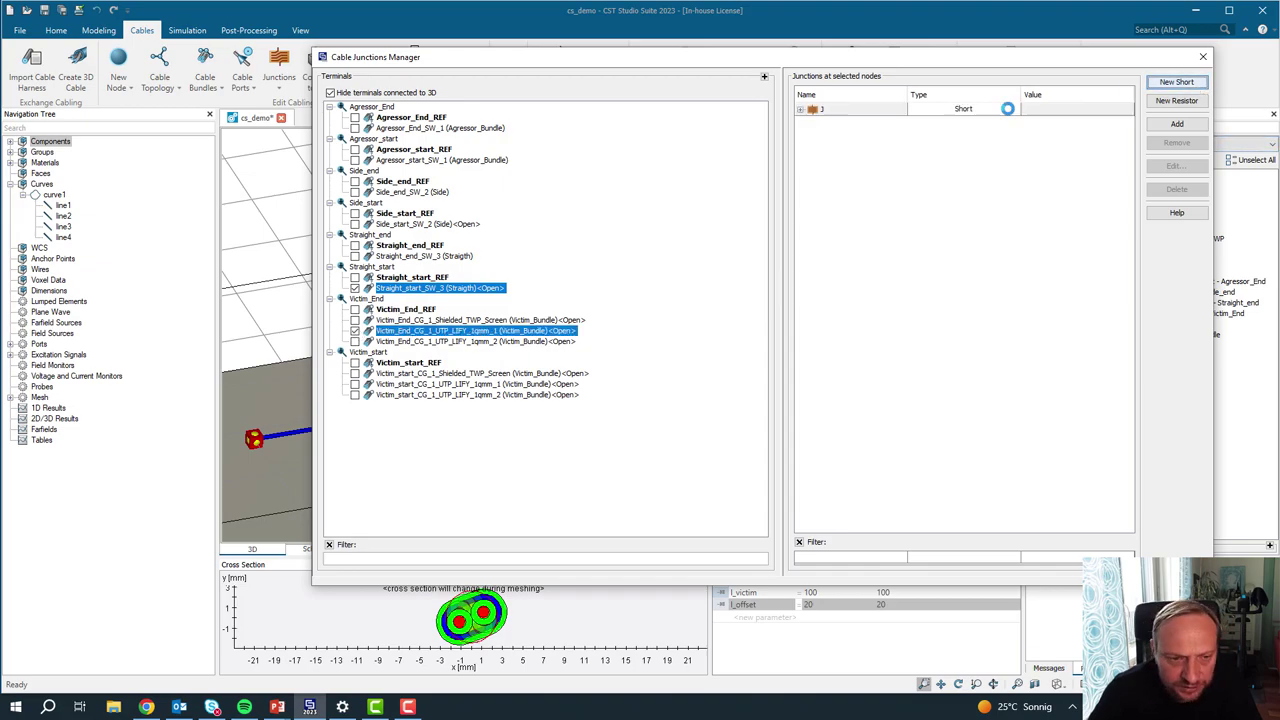
Step: Create a short junction between Side_start_SW_2 and Victim_End_CG_1_UTP_LIFY_1qmm_2 and close the junctions manager
{"action": "left_click", "coordinate": [422, 226]}
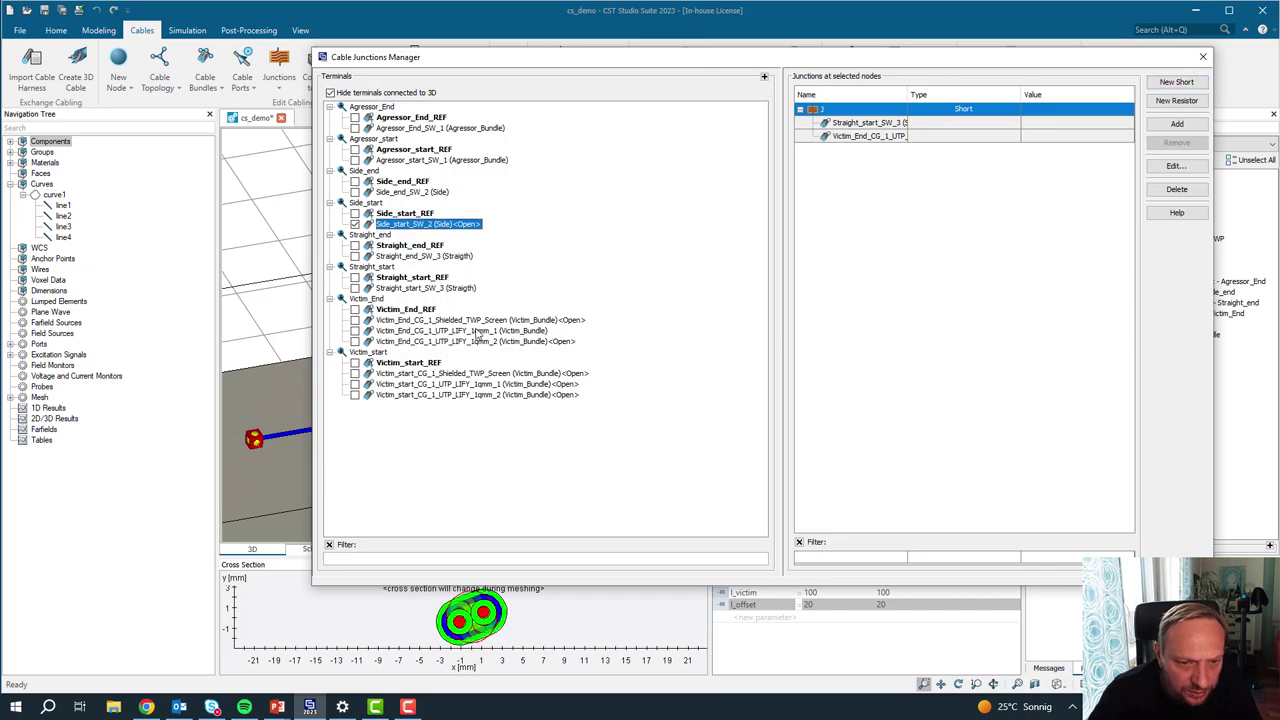
{"action": "left_click", "coordinate": [556, 342]}
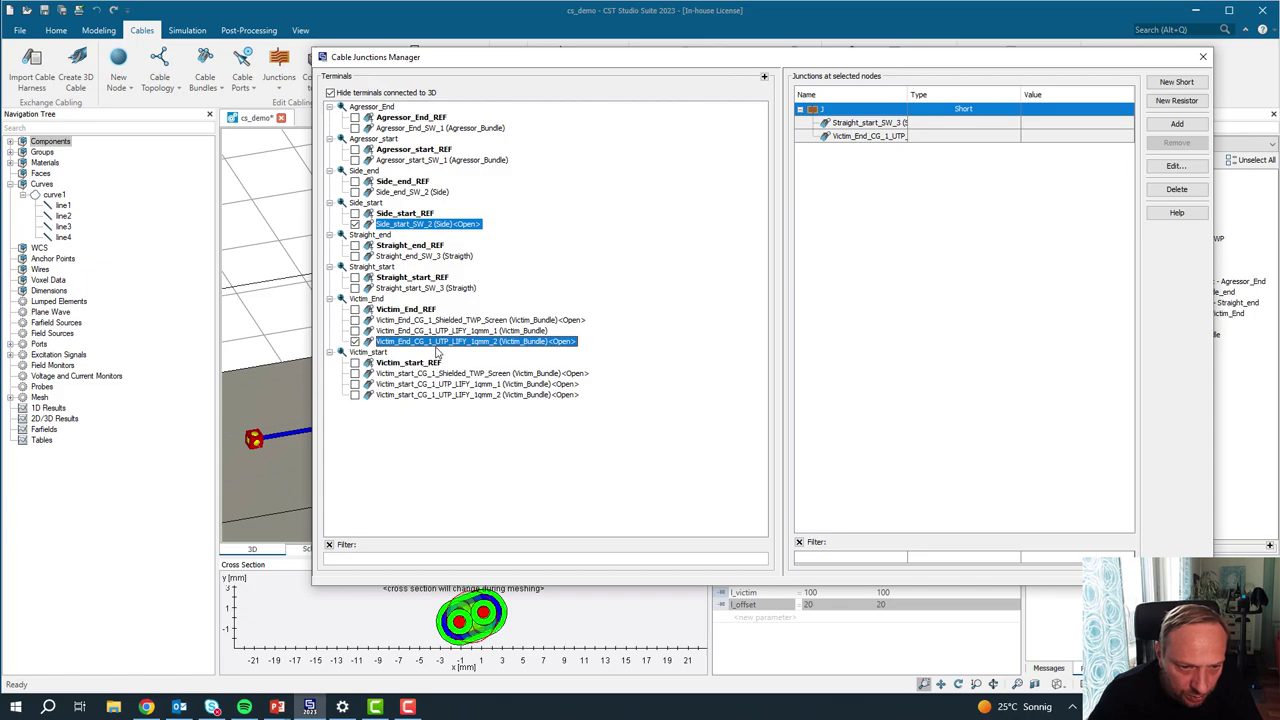
{"action": "left_click", "coordinate": [1176, 82]}
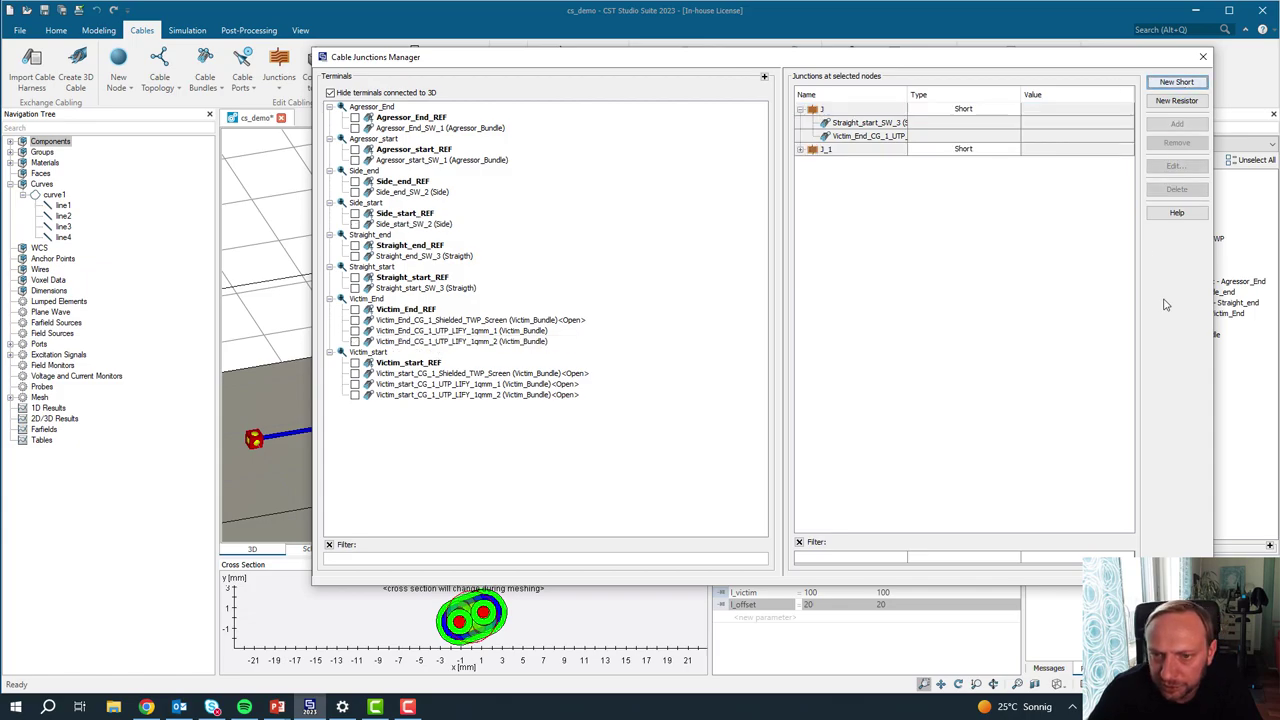
{"action": "key", "text": "Escape"}
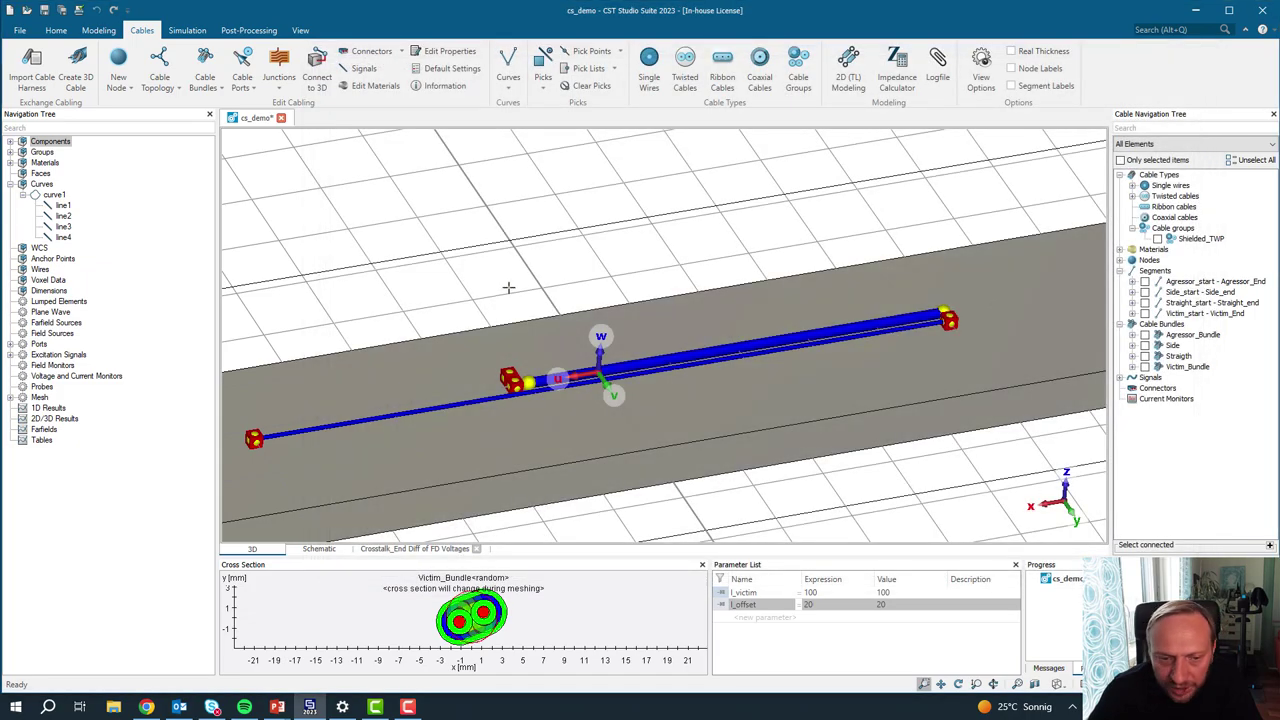
Step: Add cable ports to reference for the Shielded_TWP screen terminals at Victim_End and Victim_start
{"action": "left_click", "coordinate": [242, 65]}
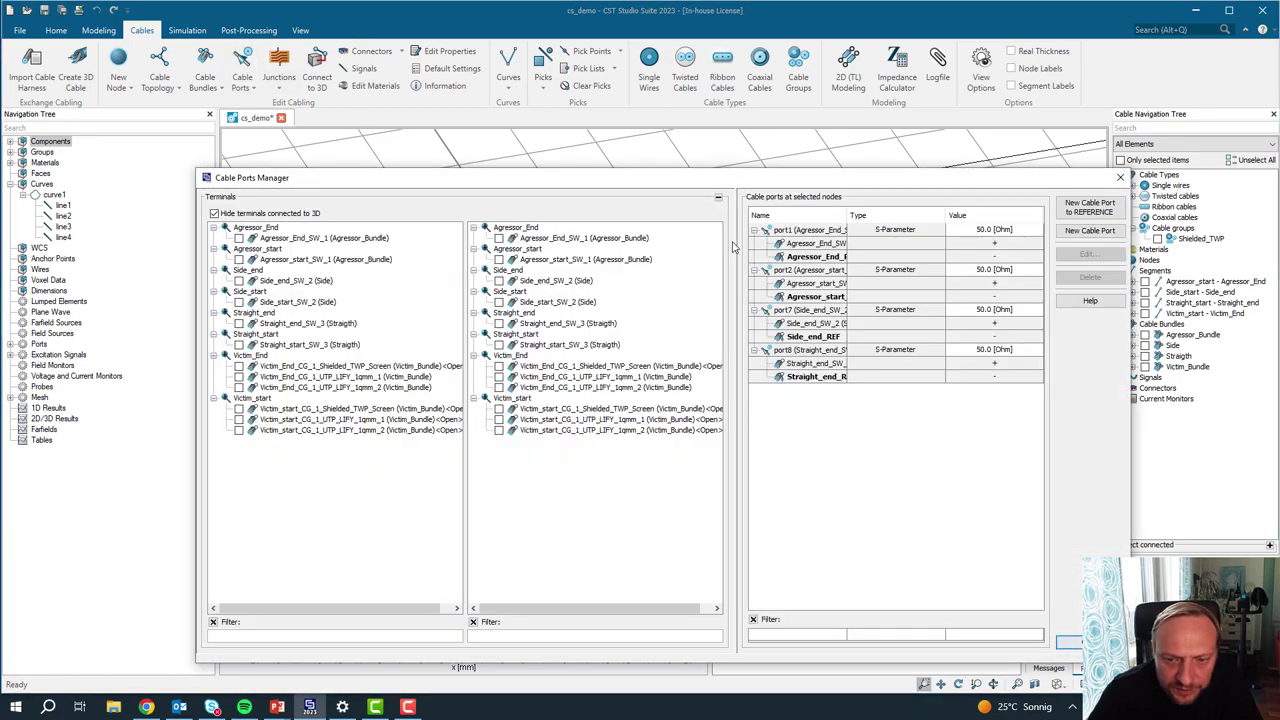
{"action": "left_click_drag", "start_coordinate": [793, 181], "coordinate": [667, 96]}
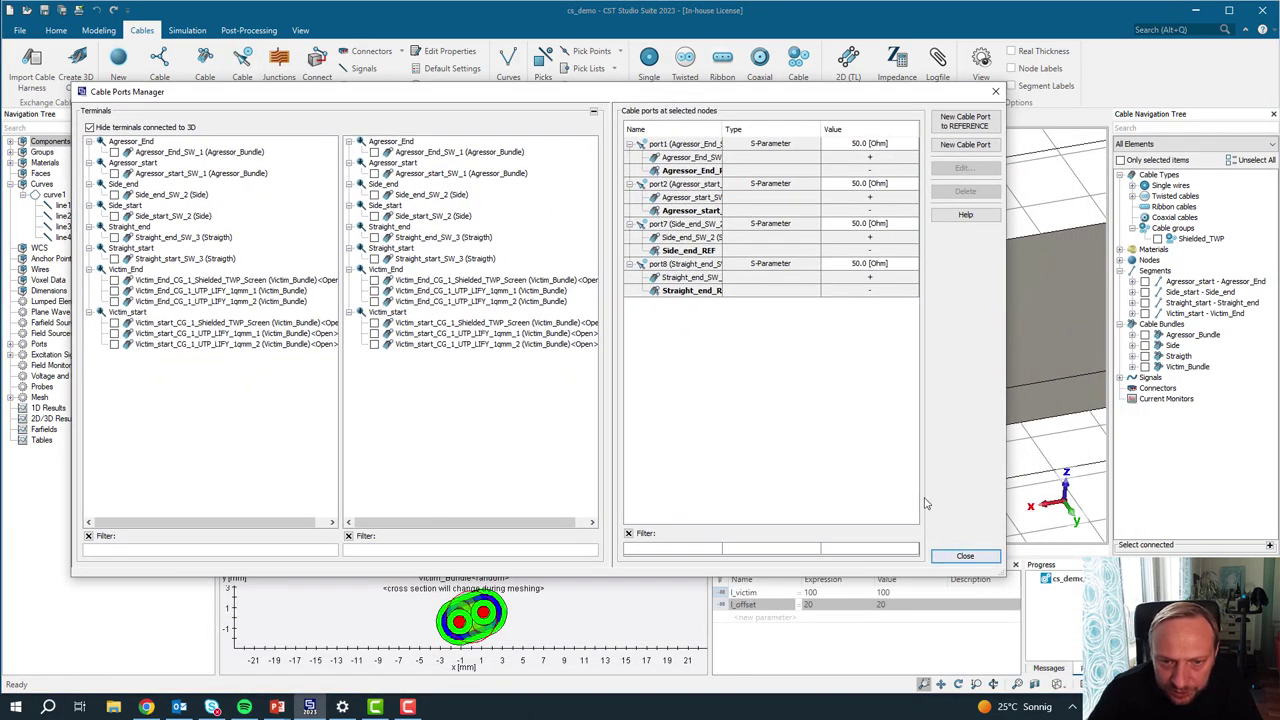
{"action": "left_click_drag", "start_coordinate": [1000, 572], "coordinate": [1268, 628]}
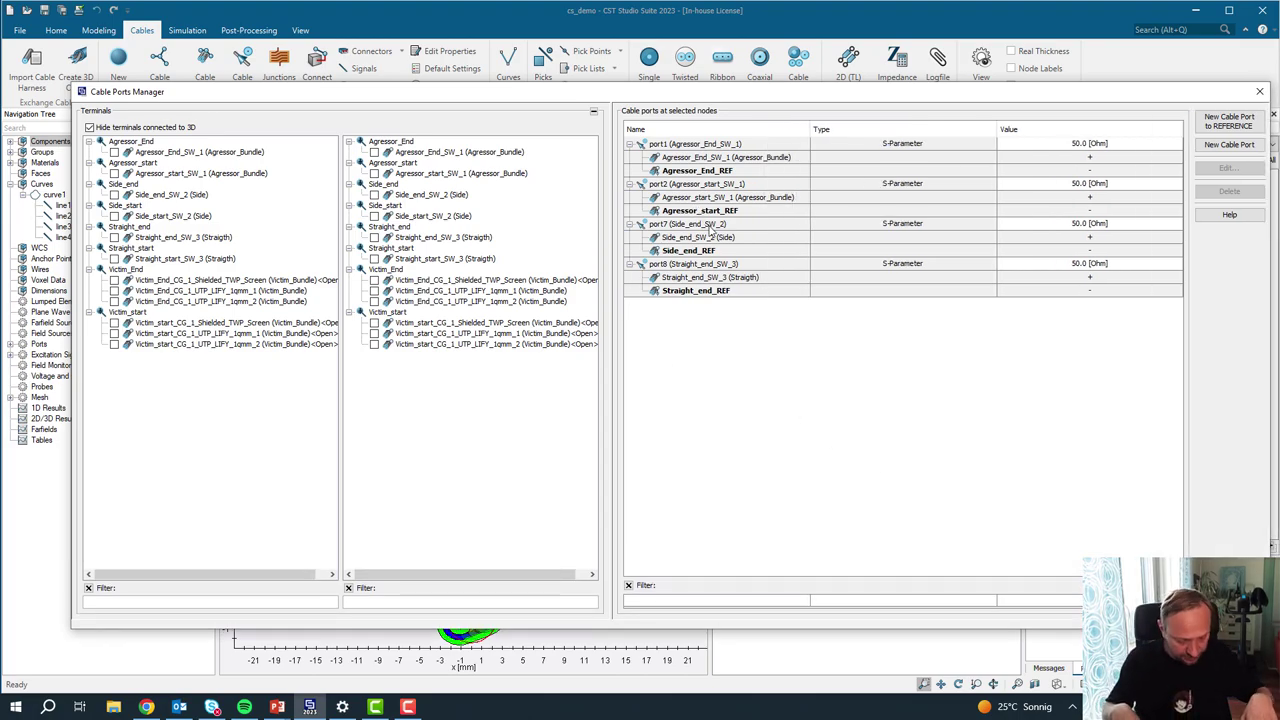
{"action": "left_click", "coordinate": [420, 325]}
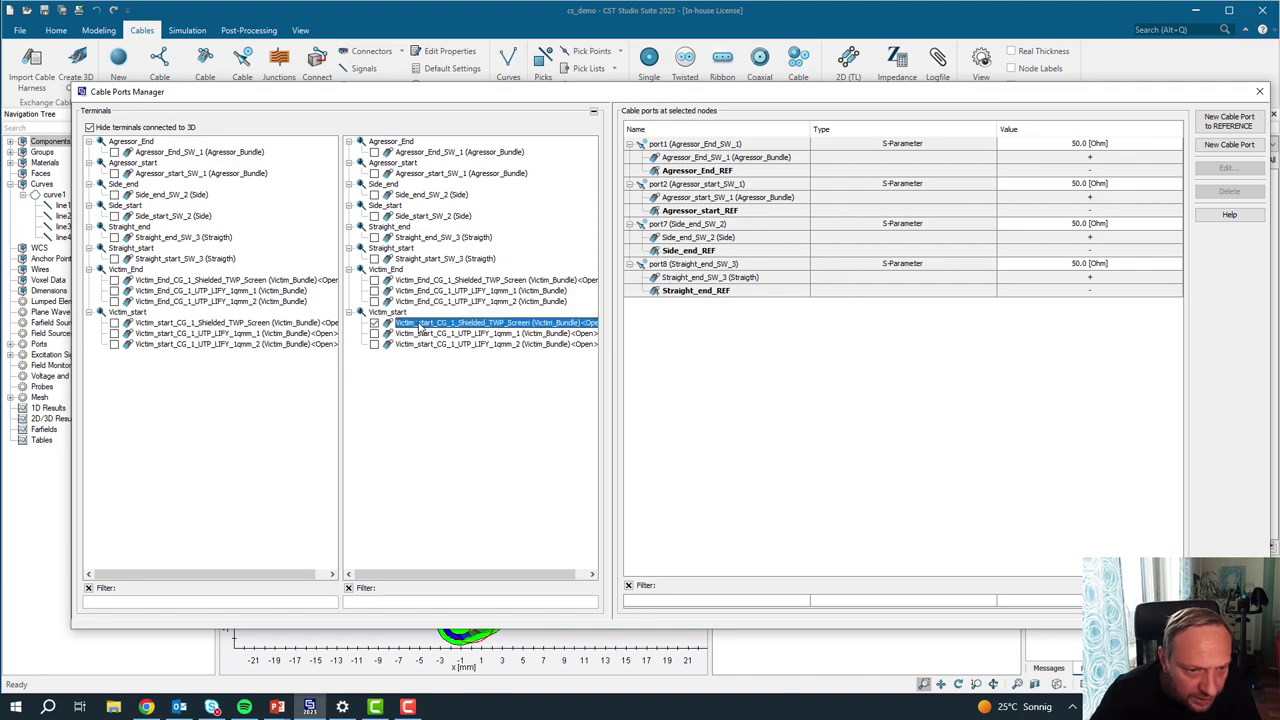
{"action": "left_click", "coordinate": [437, 281]}
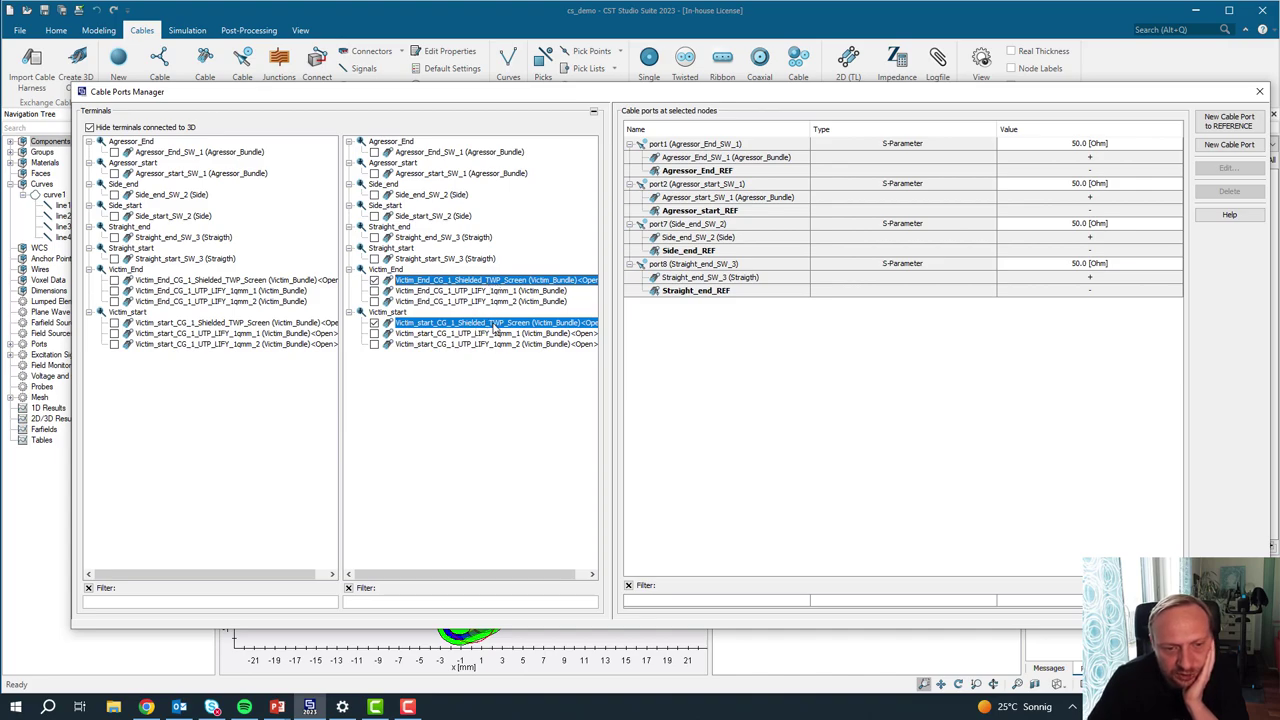
{"action": "left_click", "coordinate": [1222, 126]}
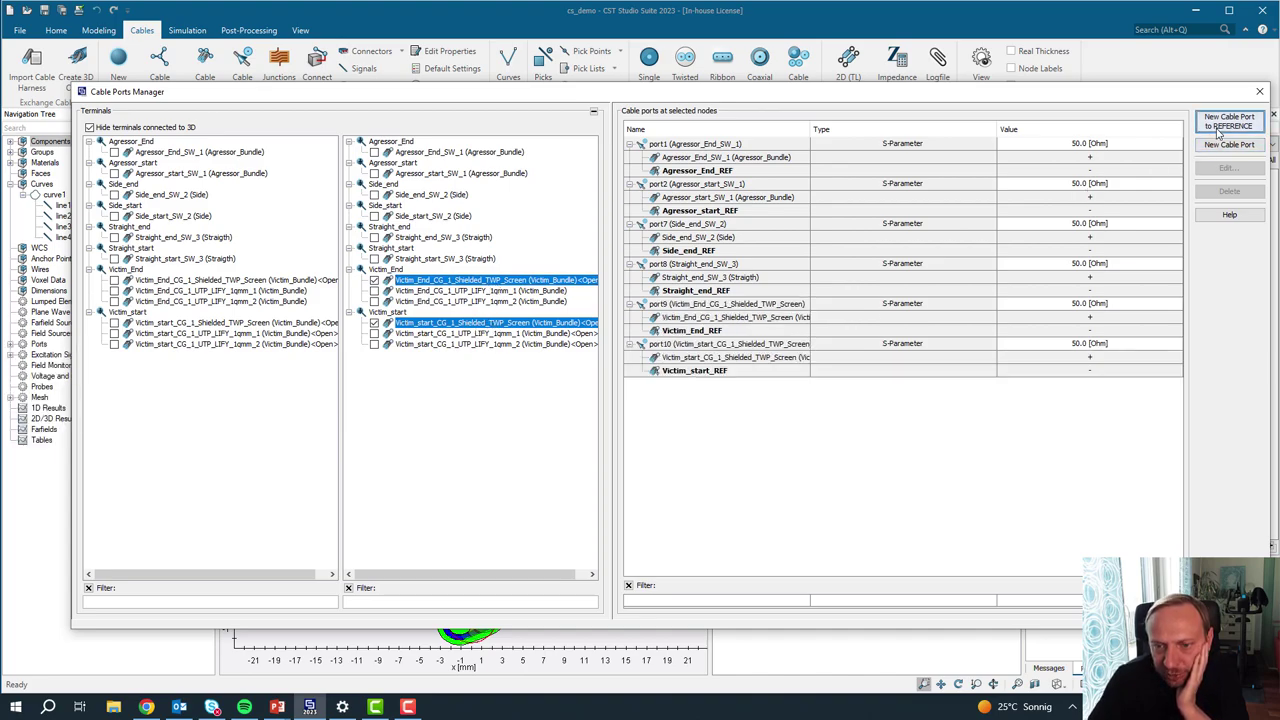
{"action": "left_click", "coordinate": [1229, 612]}
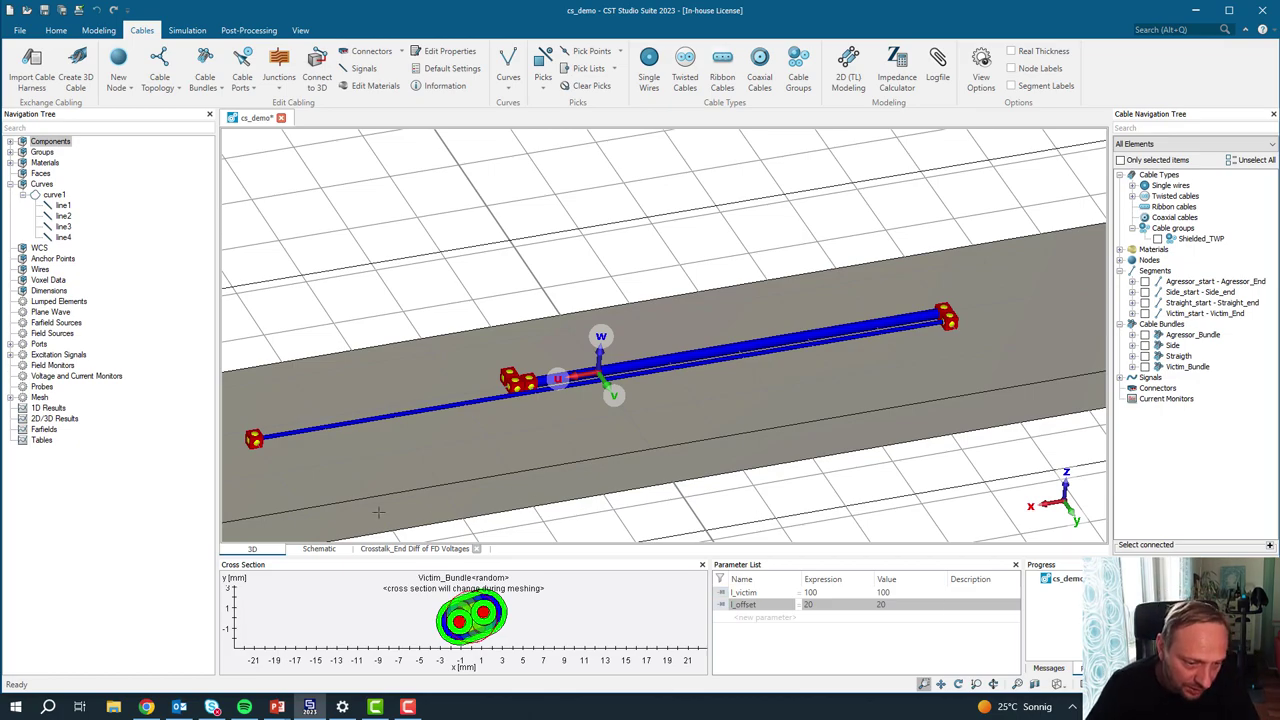
Step: Add cable ports to reference for both UTP_LIFY_1qmm wires at Victim_start after checking the schematic block's pins
{"action": "left_click", "coordinate": [319, 548]}
{"action": "middle_click_drag", "start_coordinate": [655, 478], "coordinate": [622, 400]}
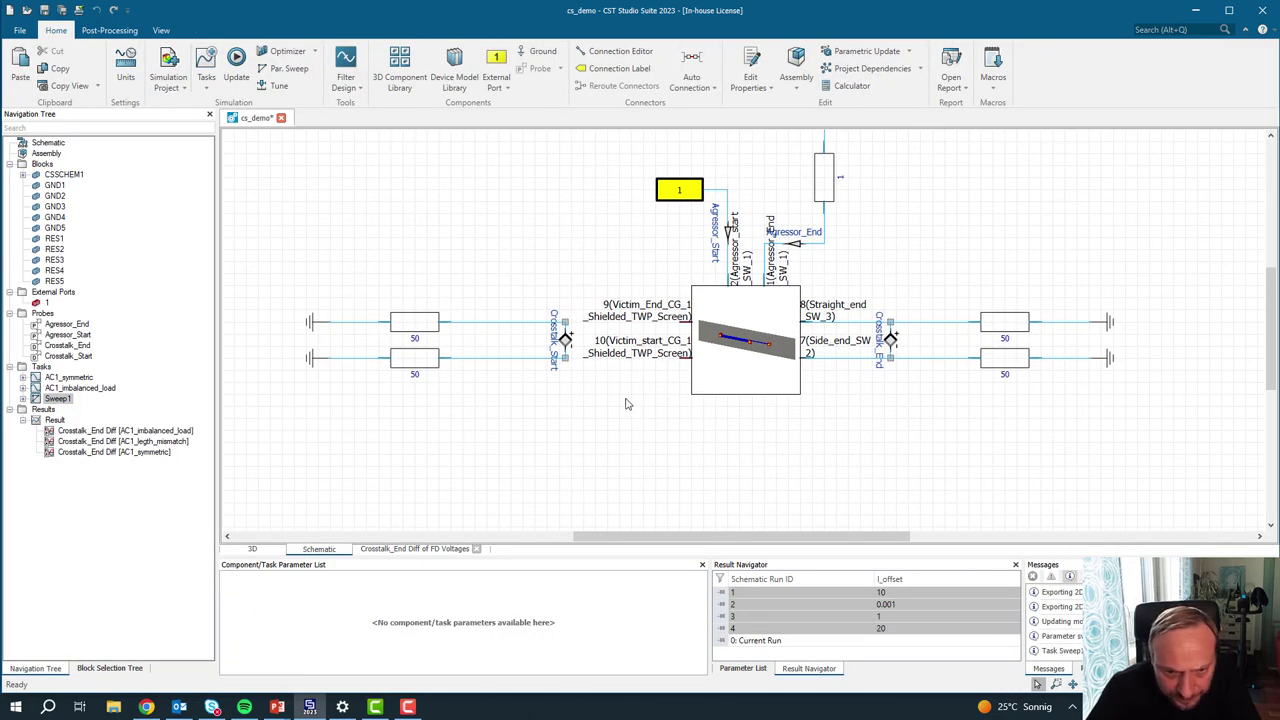
{"action": "left_click", "coordinate": [252, 548]}
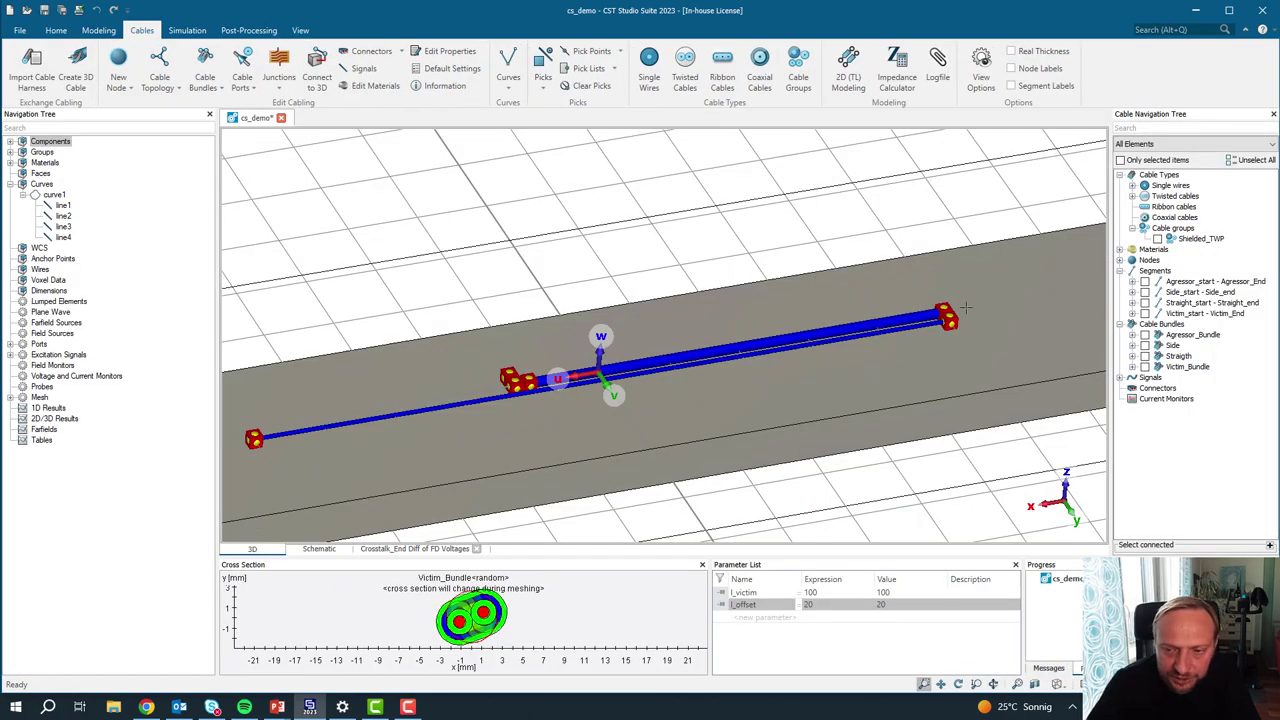
{"action": "left_click", "coordinate": [242, 72]}
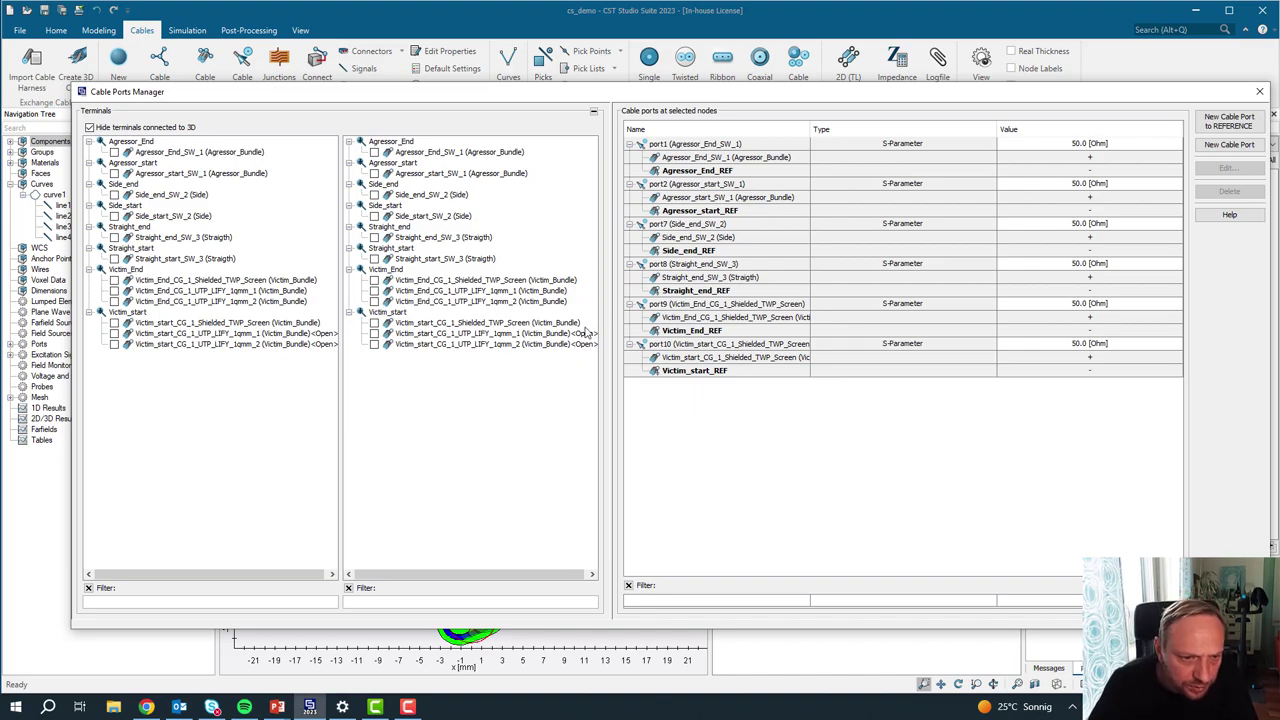
{"action": "left_click", "coordinate": [444, 335]}
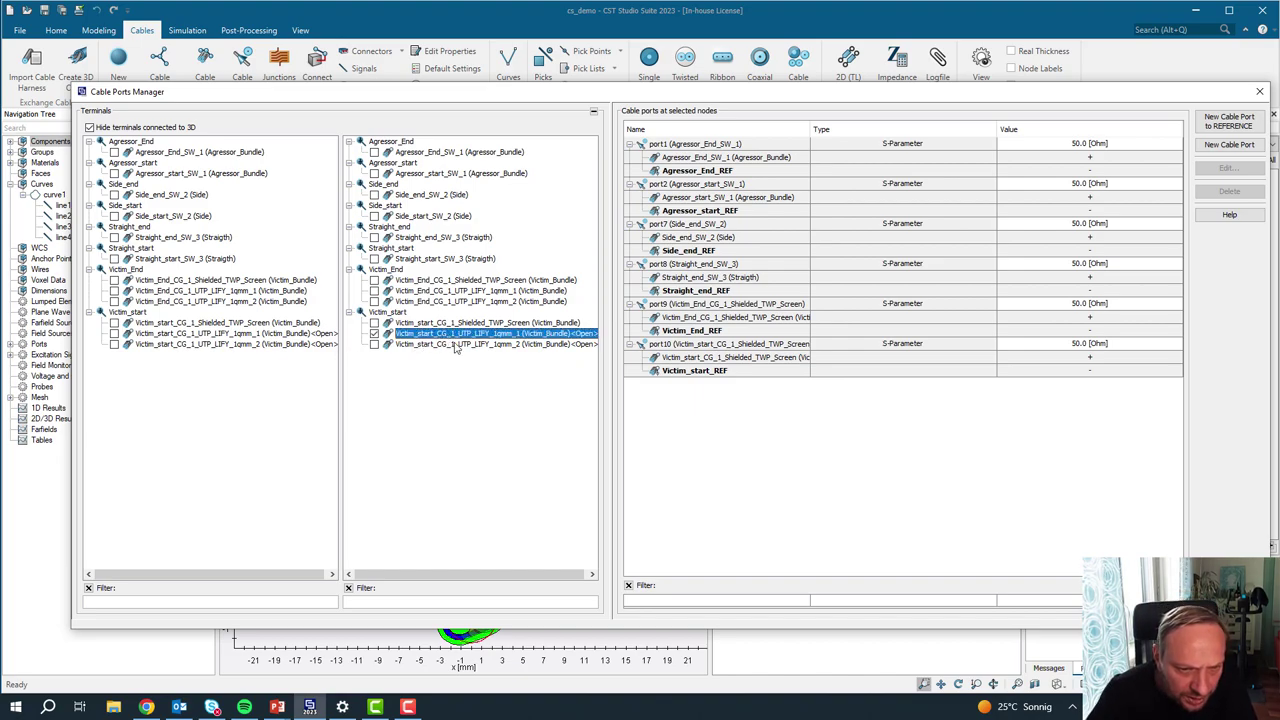
{"action": "left_click", "coordinate": [462, 344], "text": "ctrl"}
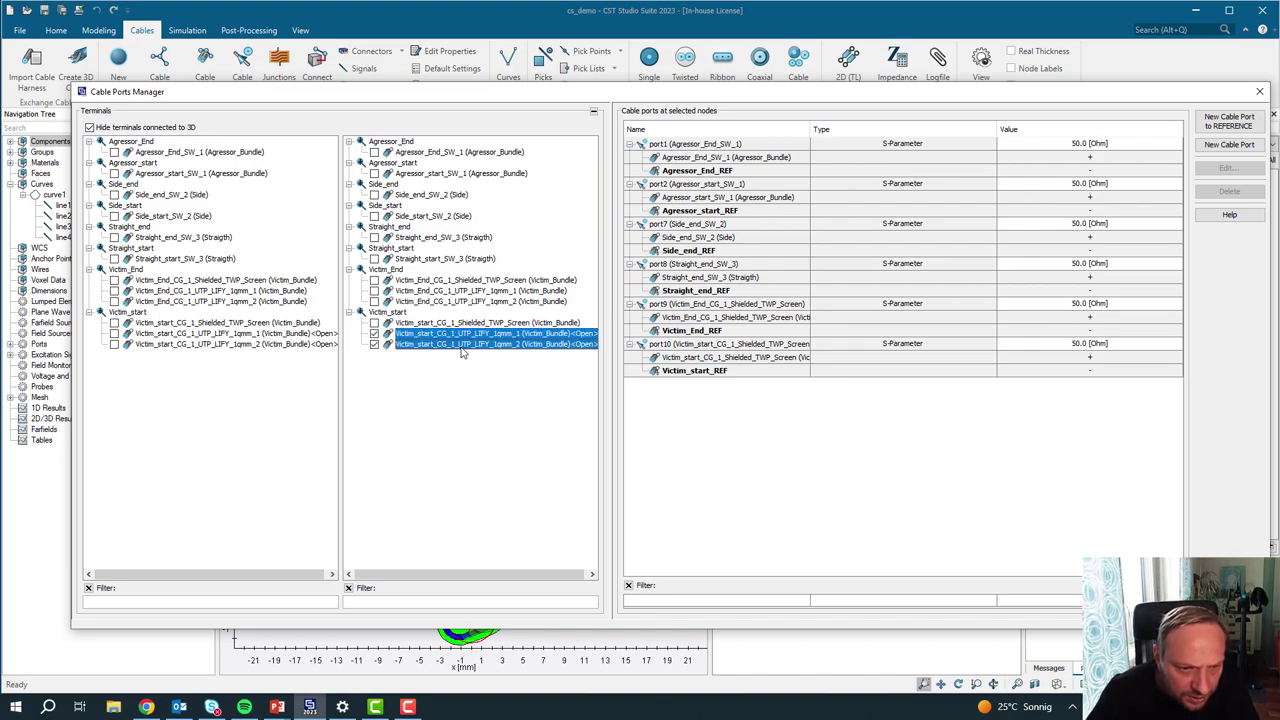
{"action": "left_click", "coordinate": [1240, 121]}
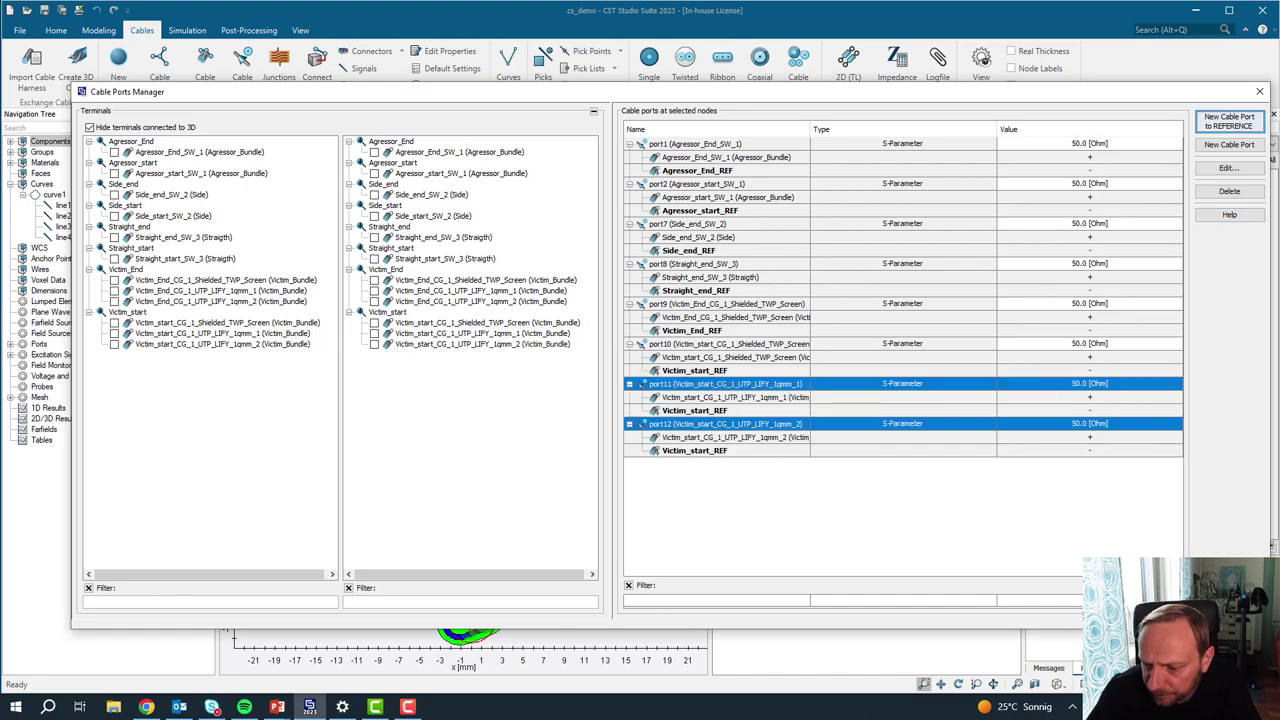
{"action": "left_click", "coordinate": [1259, 91]}
Step: Change the schematic cable block's pin layout, moving both victim screen pins to its bottom edge and both Victim_start wire pins to its left edge
{"action": "left_click", "coordinate": [307, 549]}
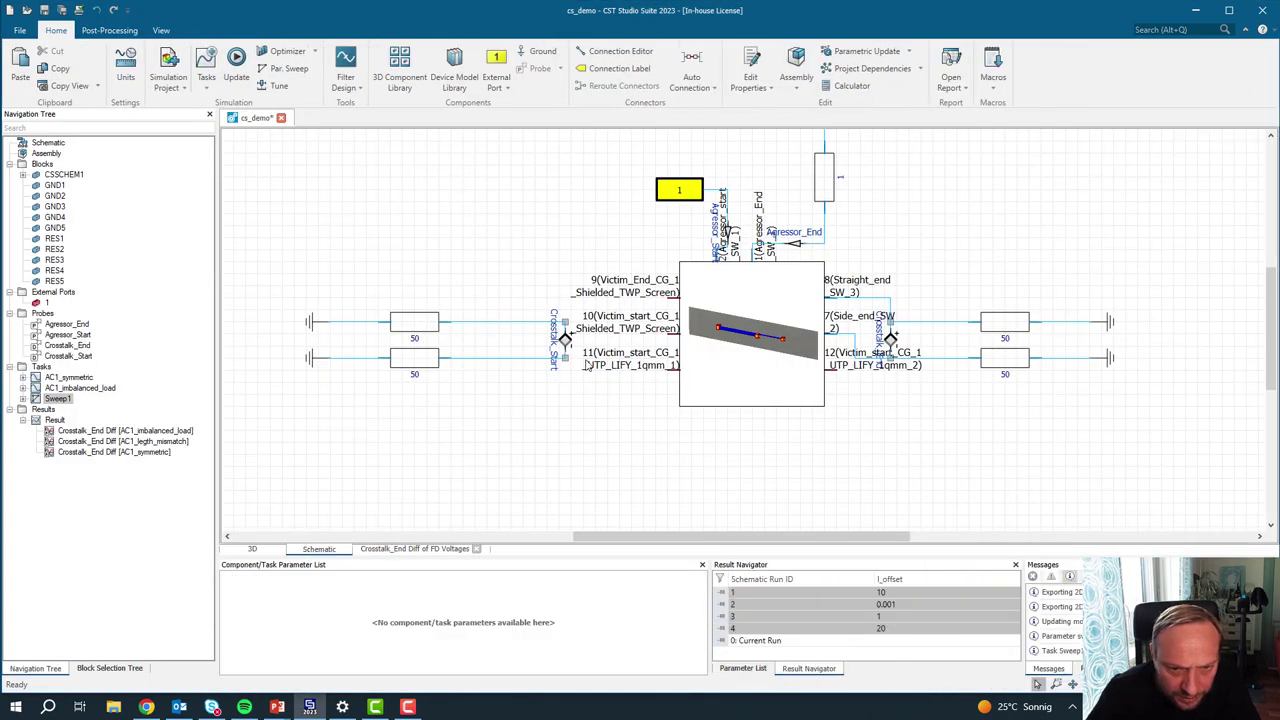
{"action": "left_click", "coordinate": [715, 322]}
{"action": "right_click", "coordinate": [715, 322]}
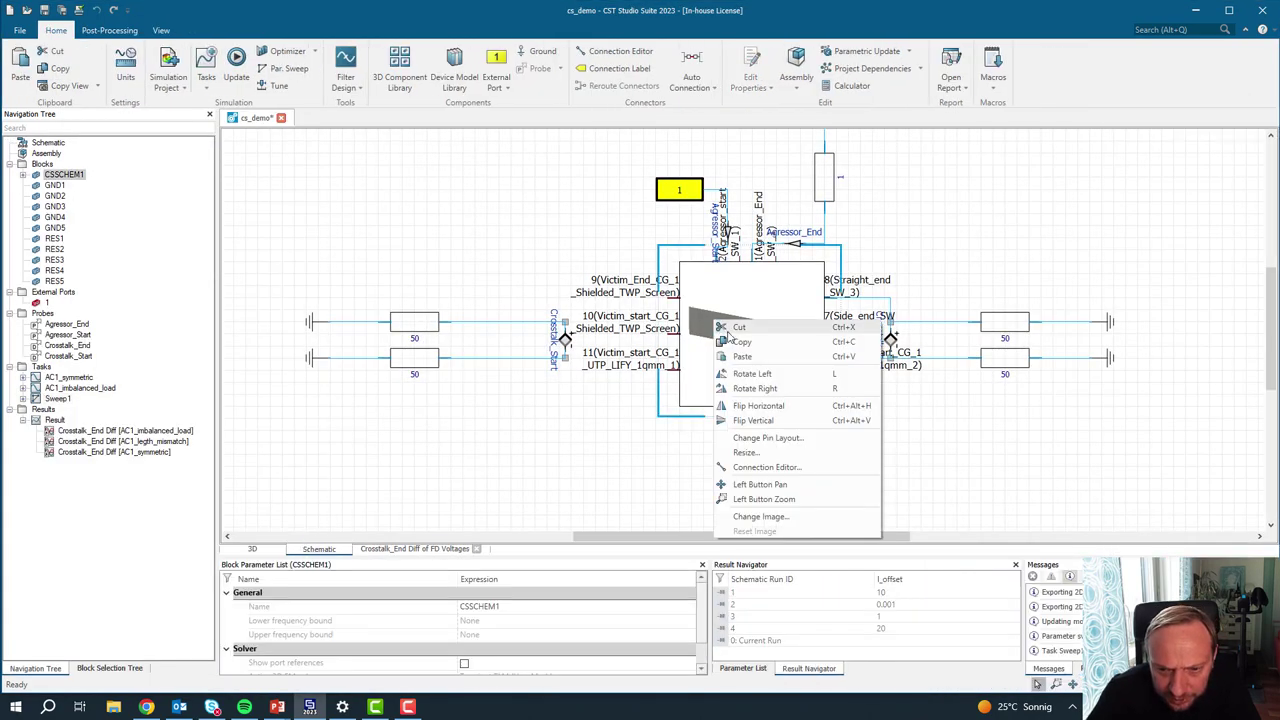
{"action": "left_click", "coordinate": [767, 437]}
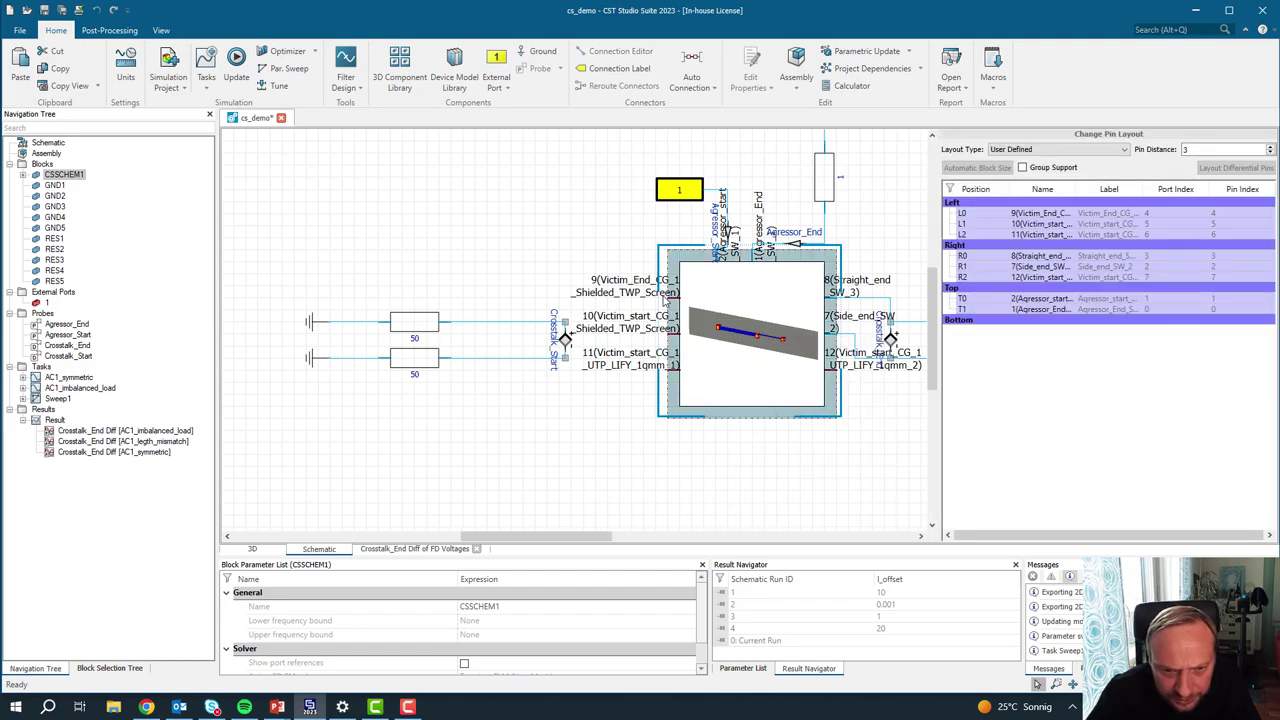
{"action": "left_click", "coordinate": [608, 290]}
{"action": "left_click_drag", "start_coordinate": [610, 298], "coordinate": [727, 407]}
{"action": "left_click_drag", "start_coordinate": [605, 324], "coordinate": [664, 413]}
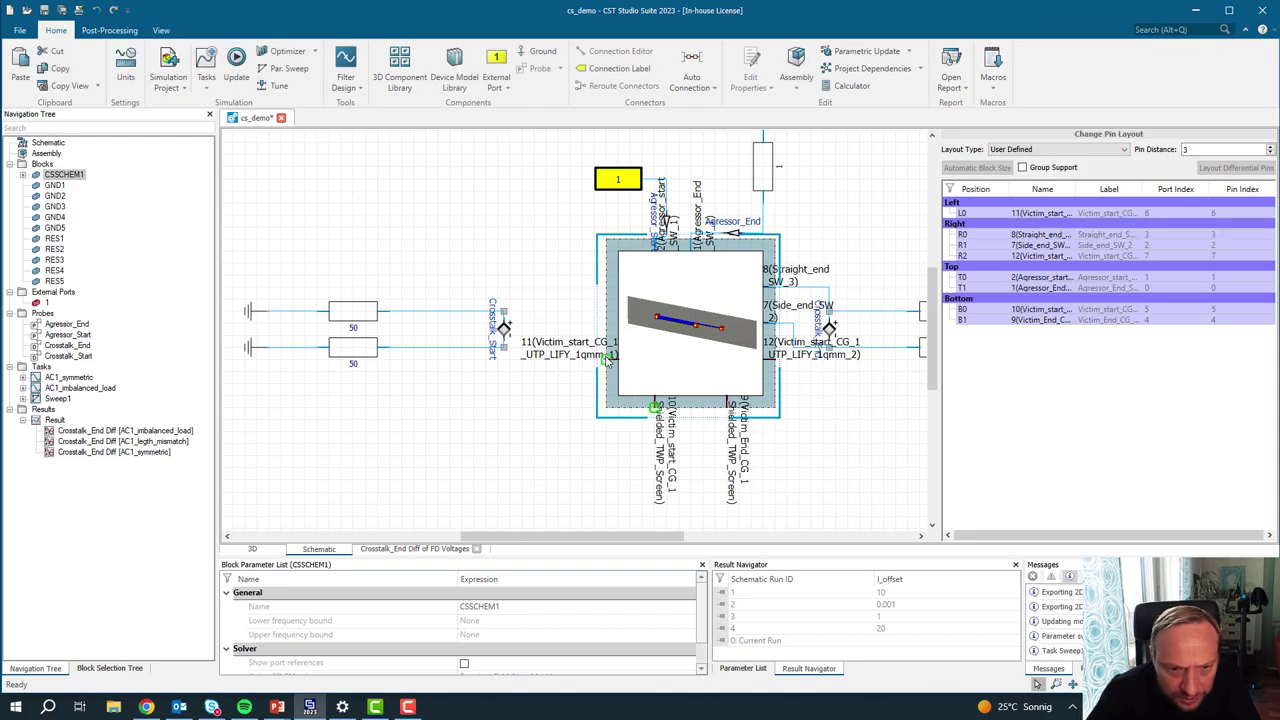
{"action": "left_click_drag", "start_coordinate": [606, 358], "coordinate": [606, 285]}
{"action": "left_click_drag", "start_coordinate": [783, 367], "coordinate": [605, 335]}
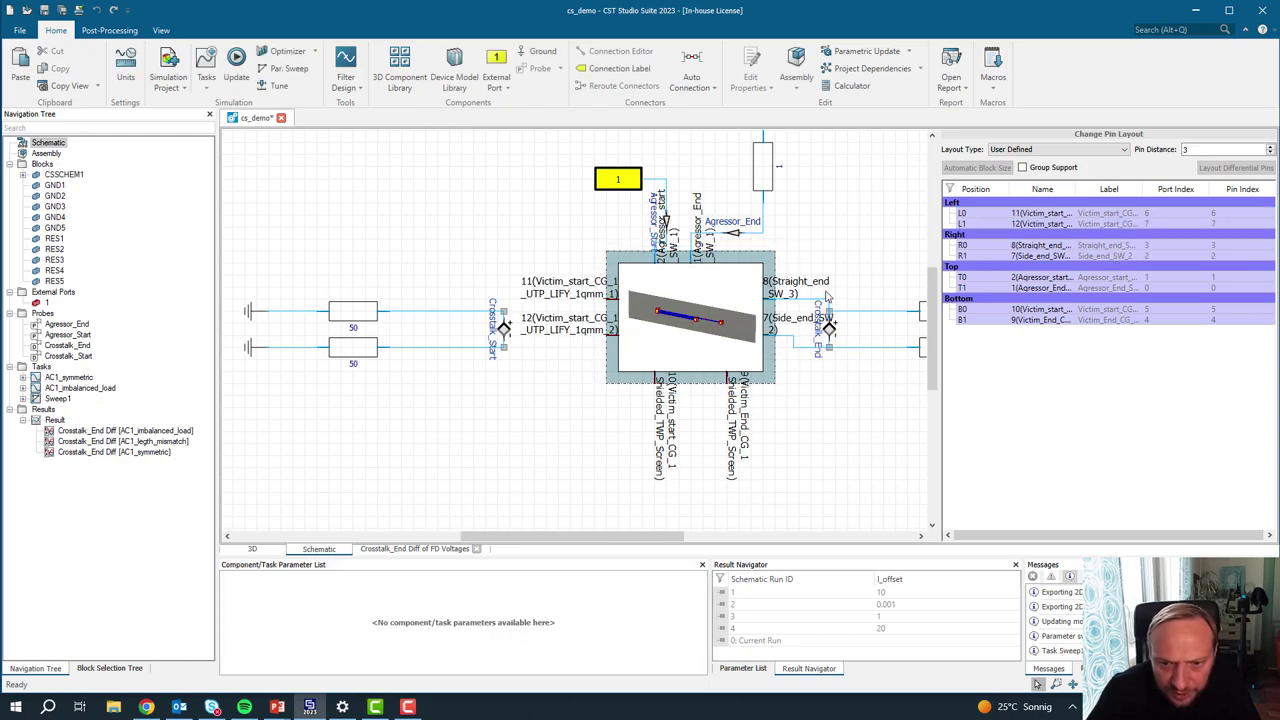
Step: Connect the two Victim_start UTP_LIFY_1qmm pins of the cable block to the Crosstalk_Start probe lines leading to the grounded resistors
{"action": "left_click", "coordinate": [882, 270]}
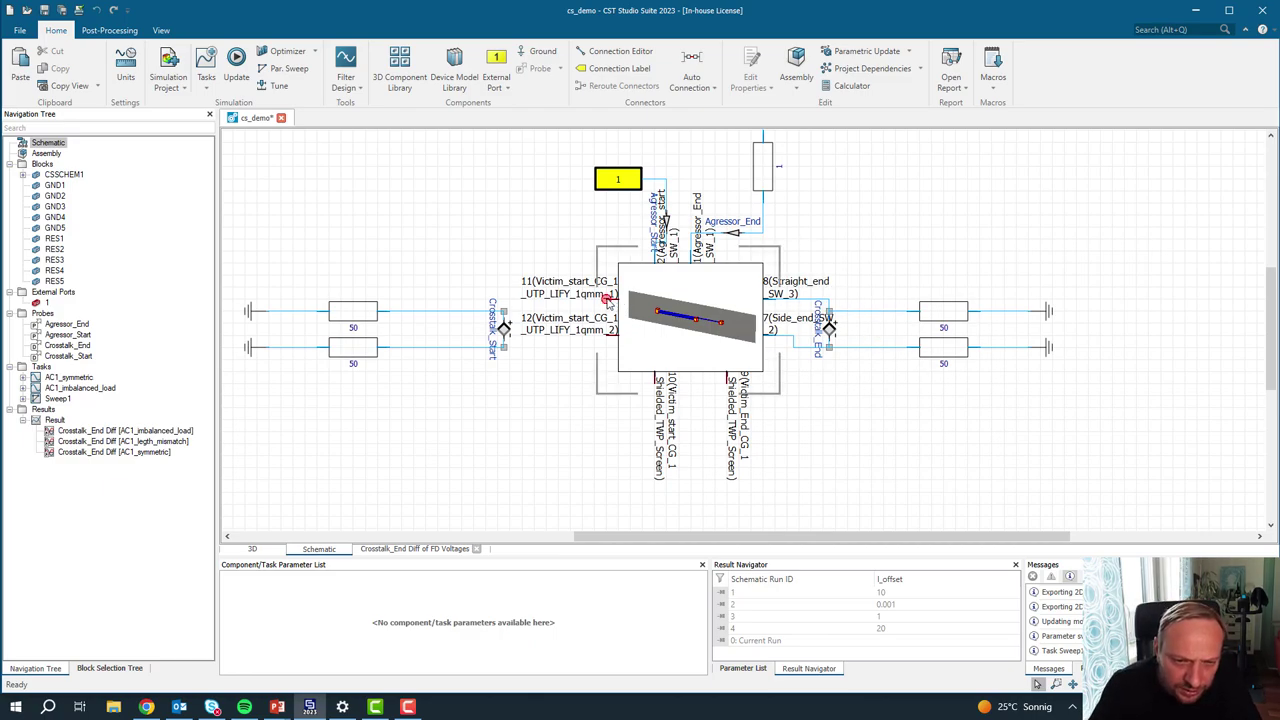
{"action": "left_click", "coordinate": [523, 309]}
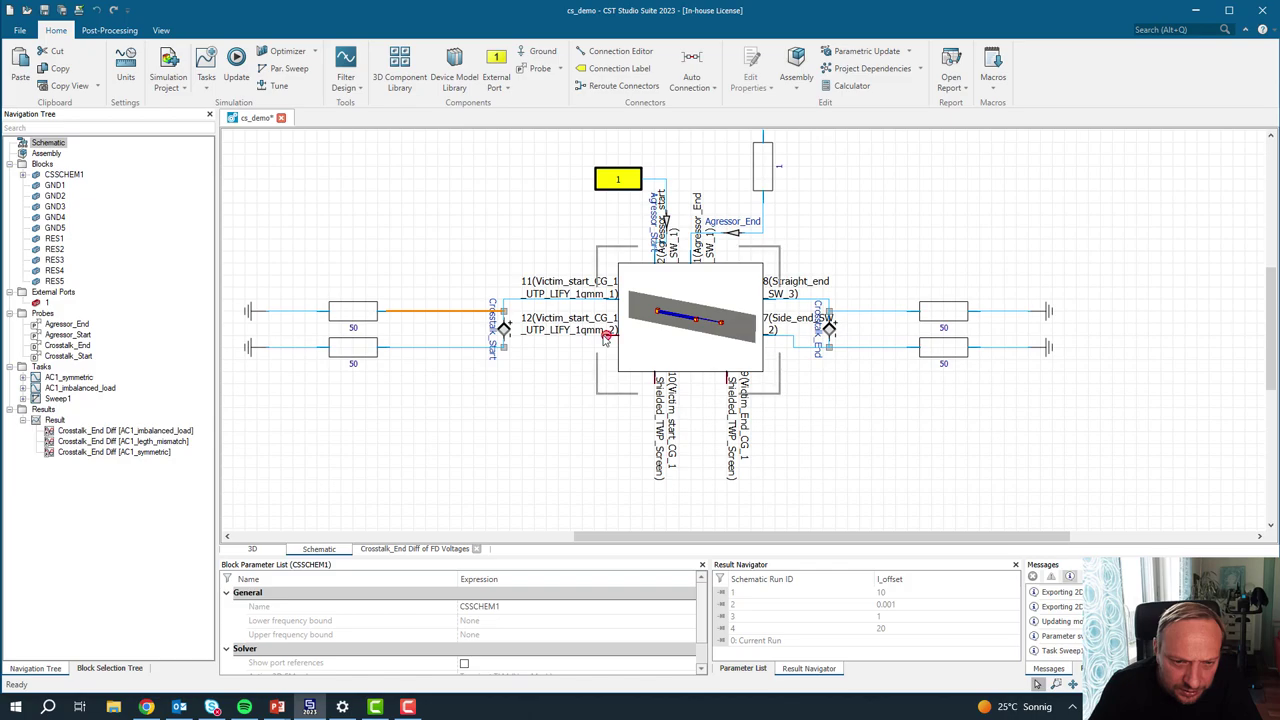
{"action": "key", "text": "Escape"}
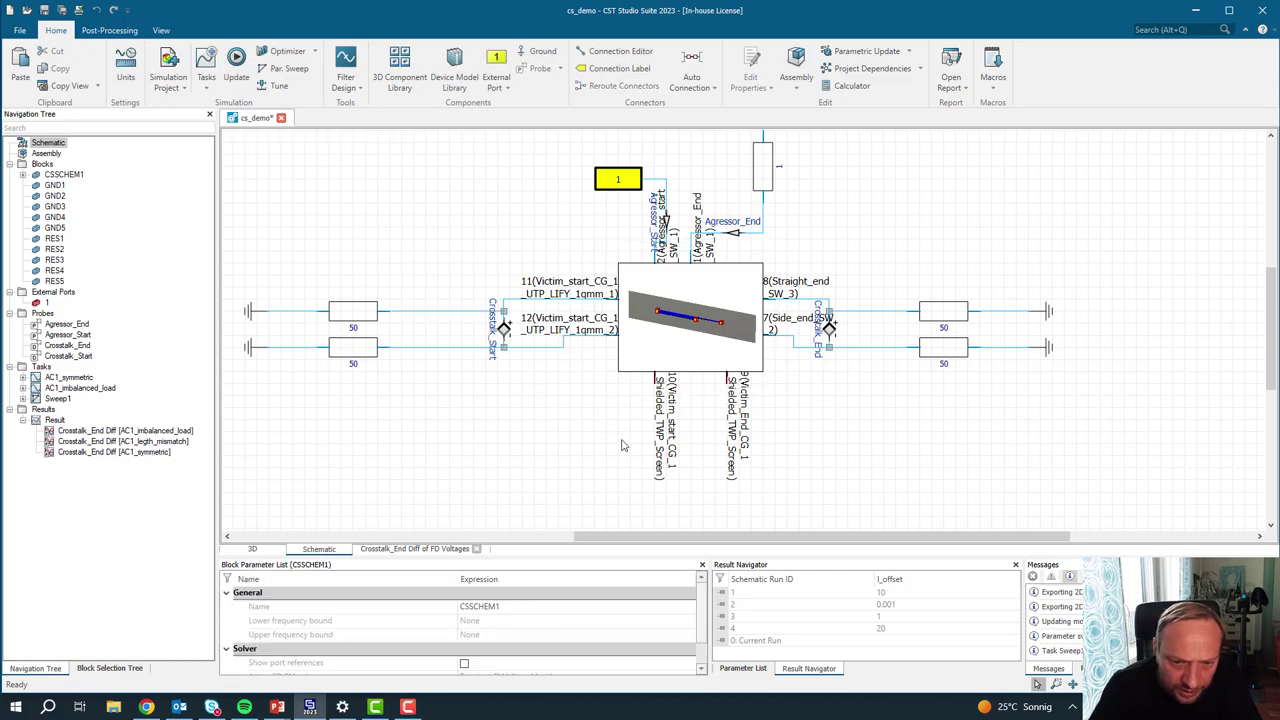
{"action": "middle_click_drag", "start_coordinate": [620, 421], "coordinate": [676, 357]}
{"action": "scroll", "coordinate": [676, 357], "scroll_direction": "down", "scroll_amount": 5}
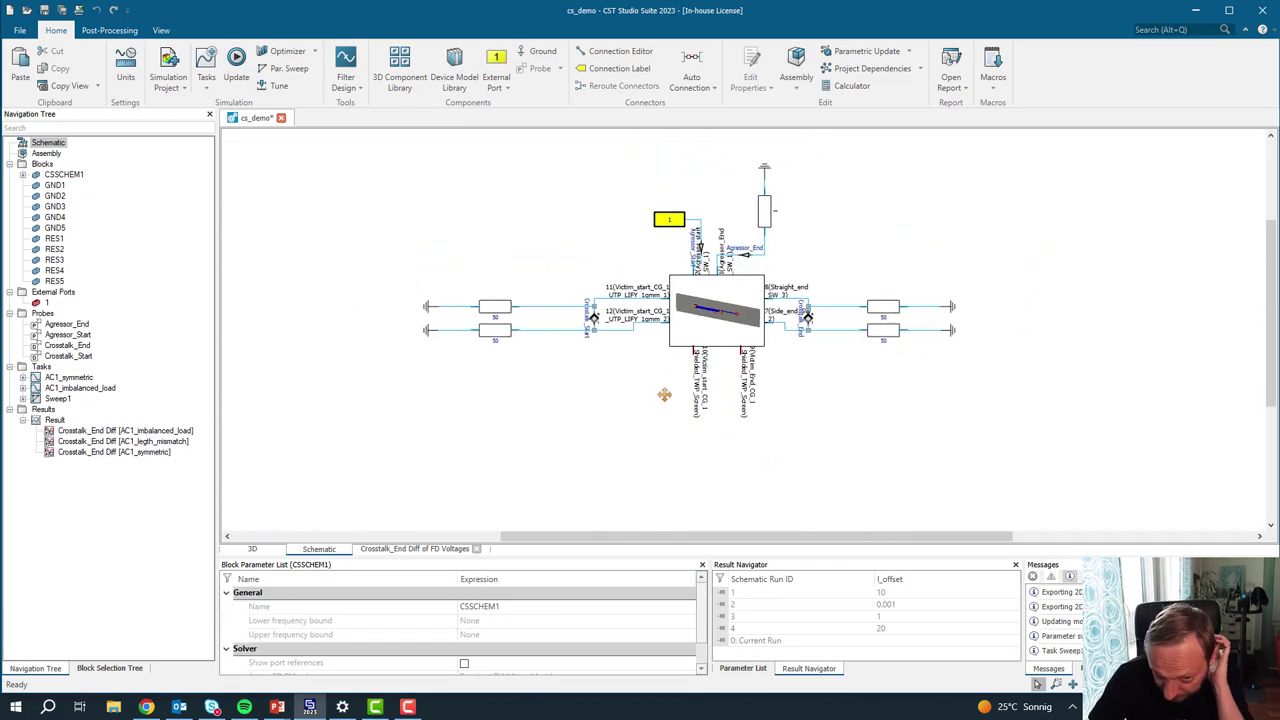
Step: Duplicate the AC1_symmetric task and name the copy AC1_screen_floating
{"action": "left_click", "coordinate": [64, 379]}
{"action": "right_click", "coordinate": [64, 379]}
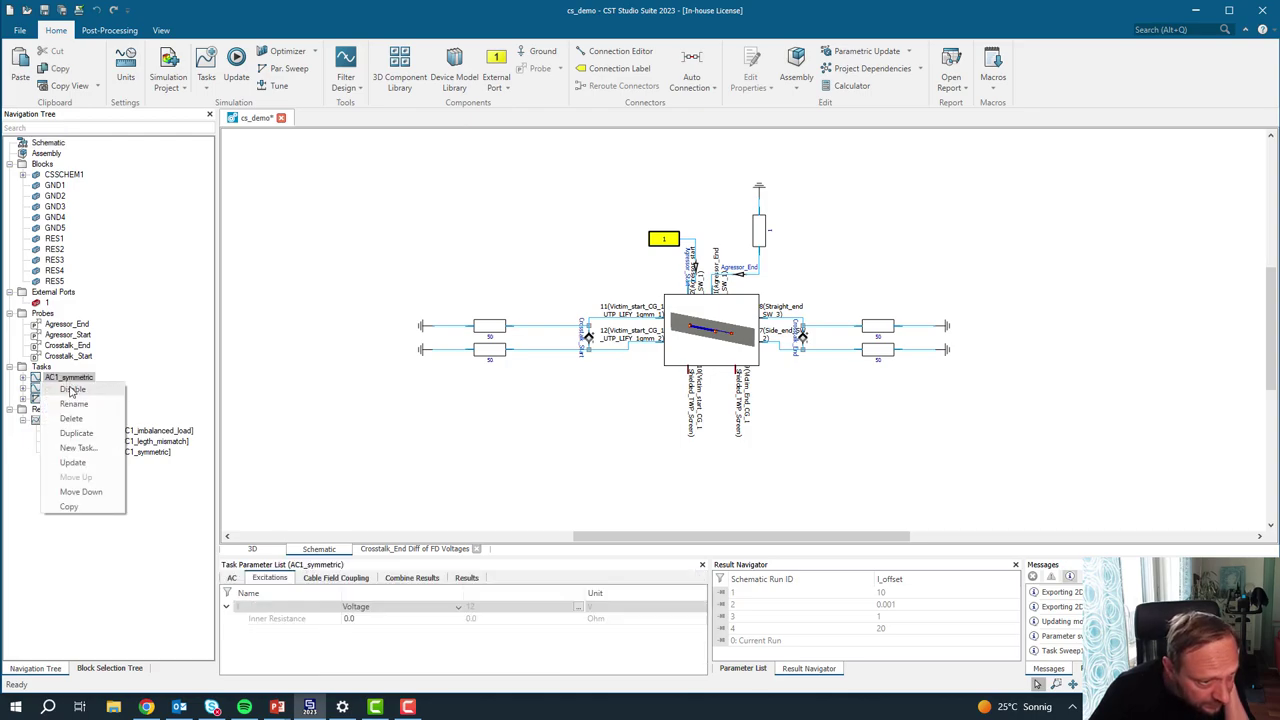
{"action": "left_click", "coordinate": [90, 436]}
{"action": "left_click", "coordinate": [80, 409]}
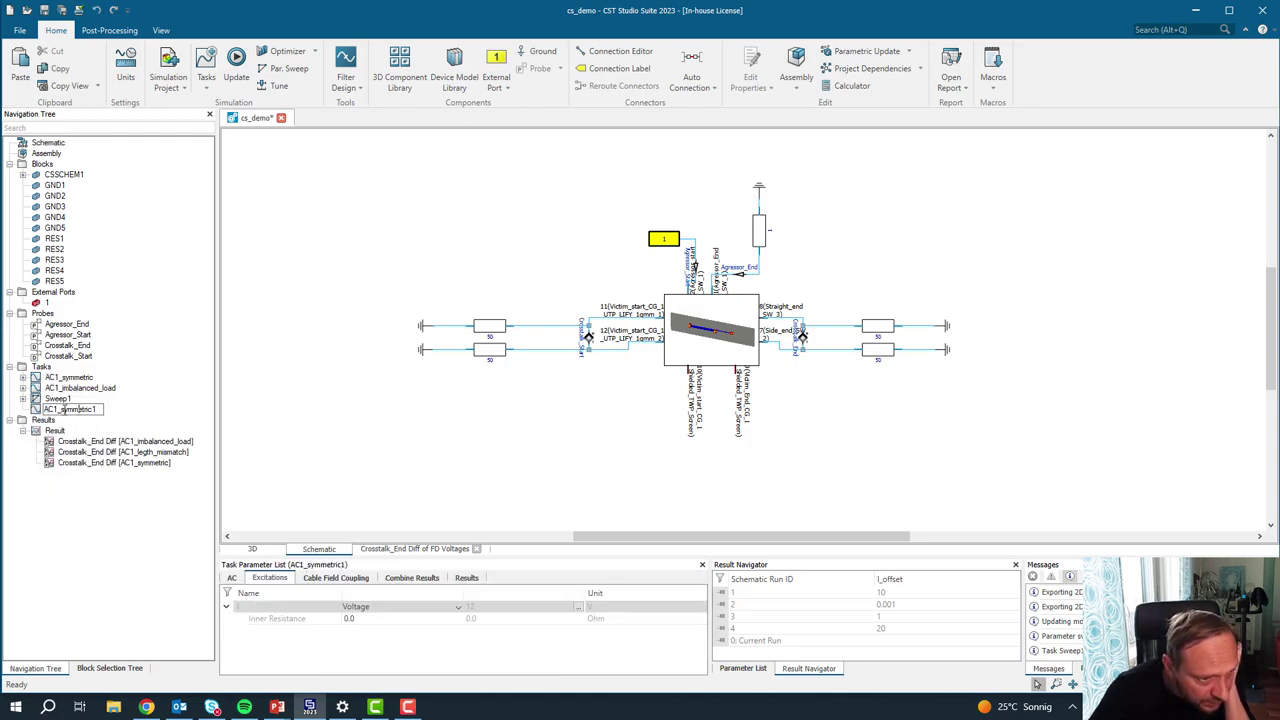
{"action": "key", "text": "ctrl+a"}
{"action": "type", "text": "AC1_s"}
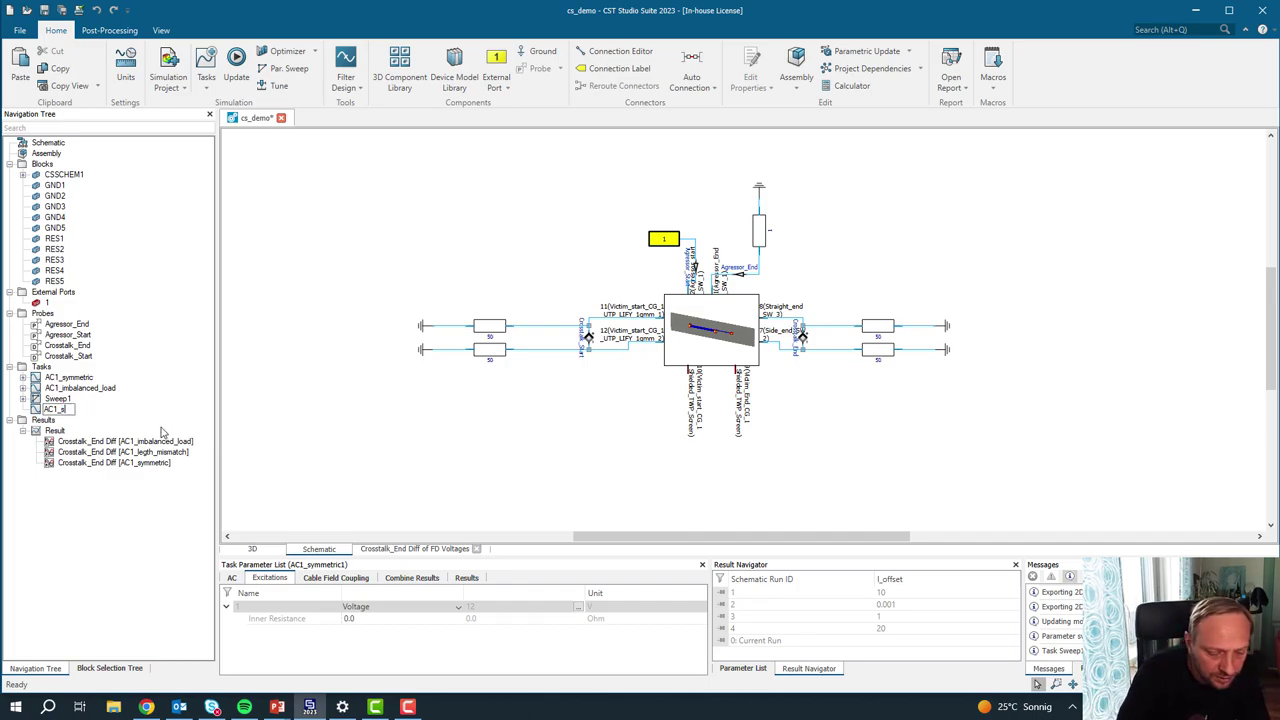
{"action": "type", "text": "creen_floating"}
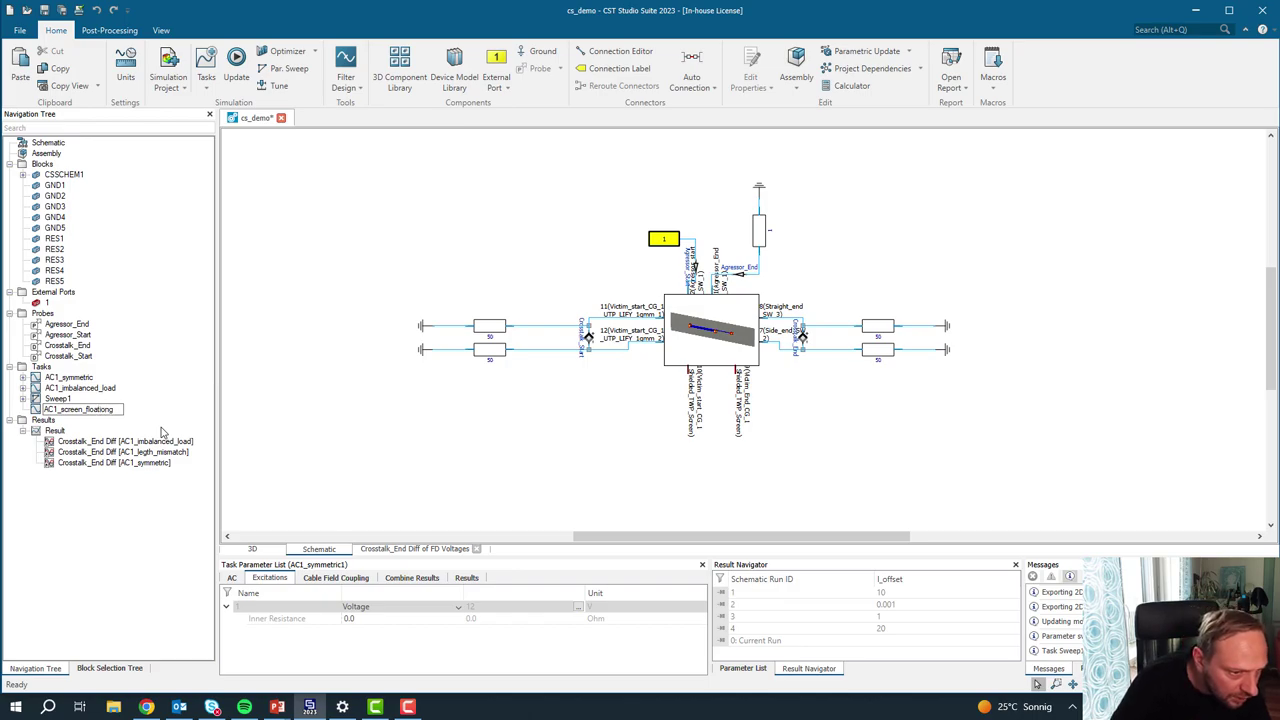
{"action": "key", "text": "Return"}
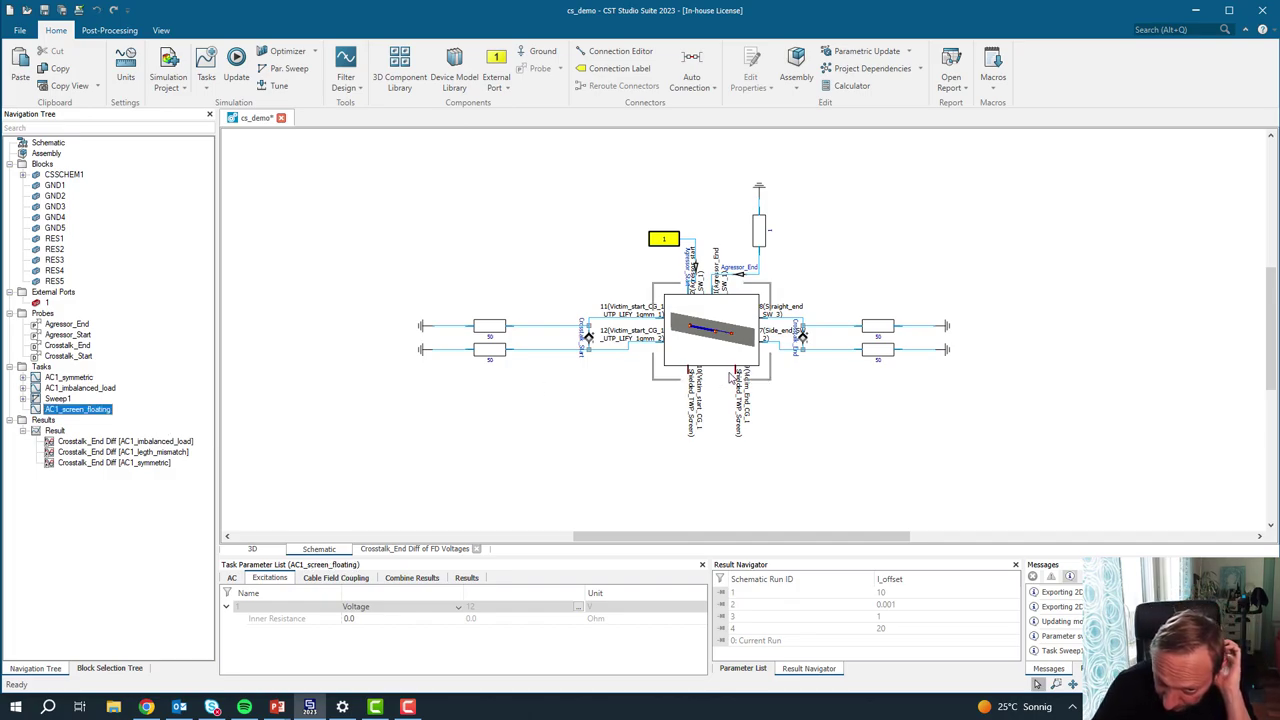
Step: Update the AC1_screen_floating task and compare its Crosstalk_End Diff voltage with the other tasks' curves in the Result plot
{"action": "right_click", "coordinate": [46, 412]}
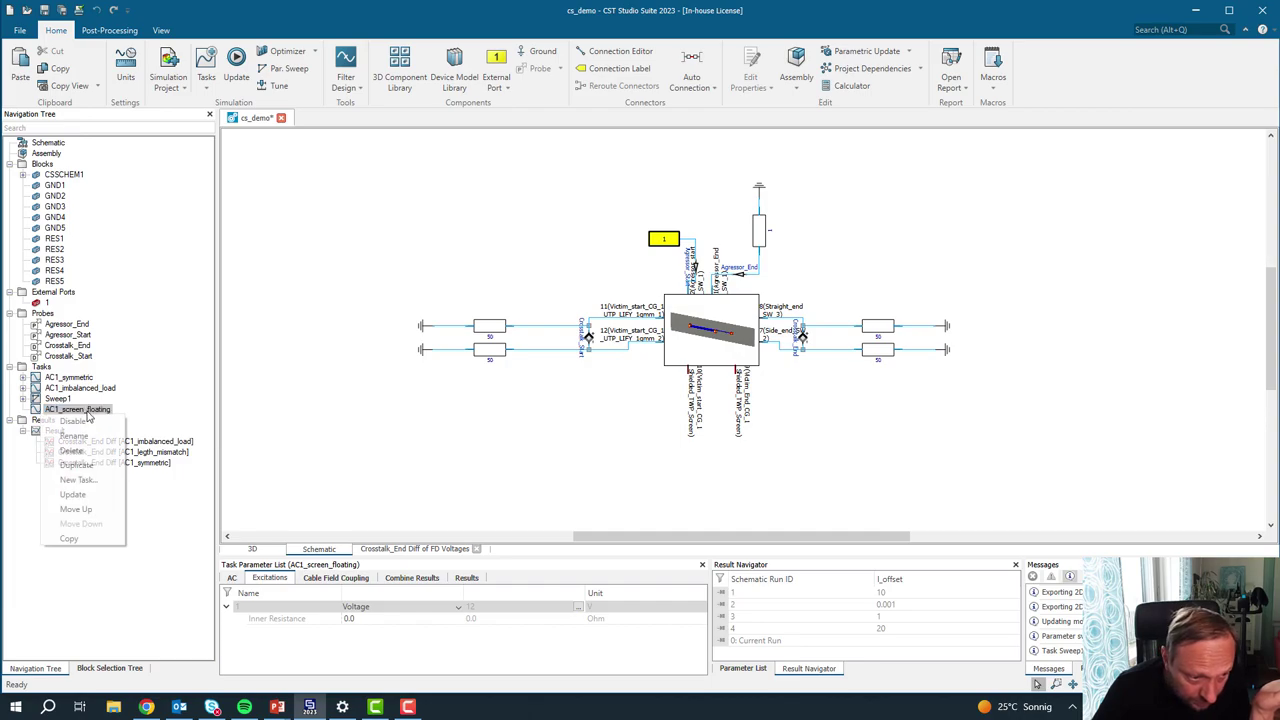
{"action": "left_click", "coordinate": [100, 494]}
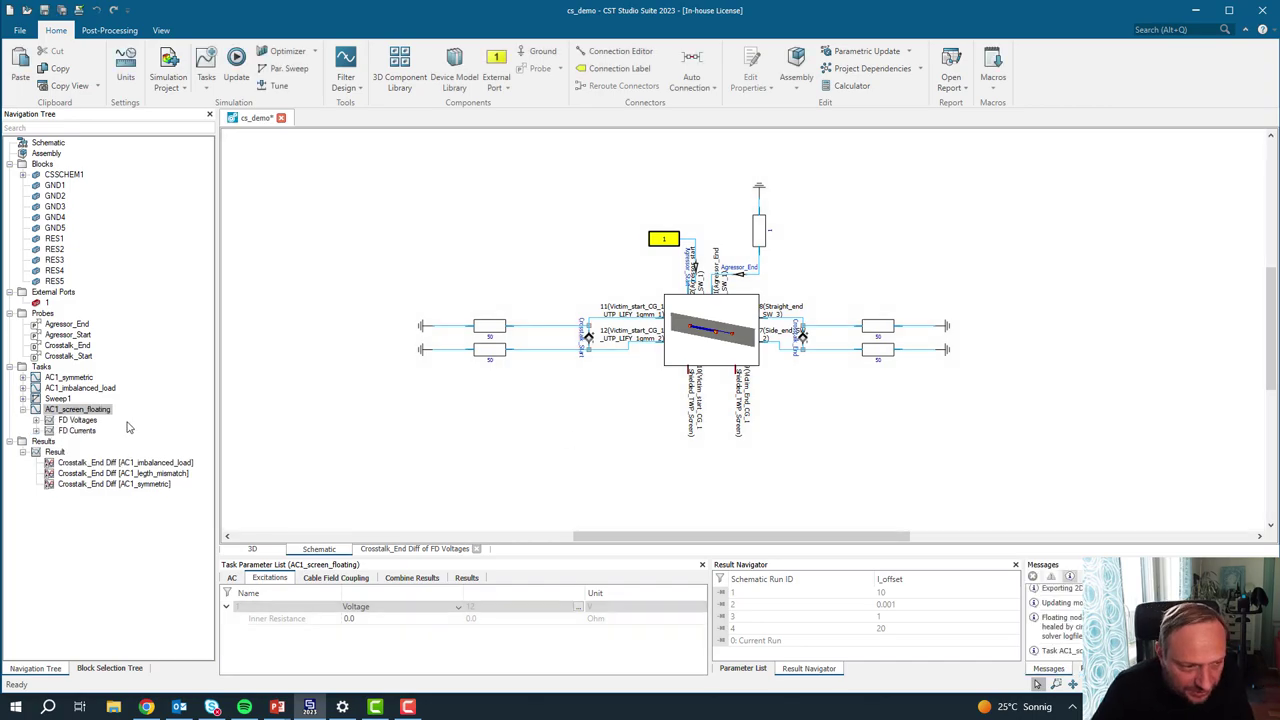
{"action": "left_click", "coordinate": [36, 420]}
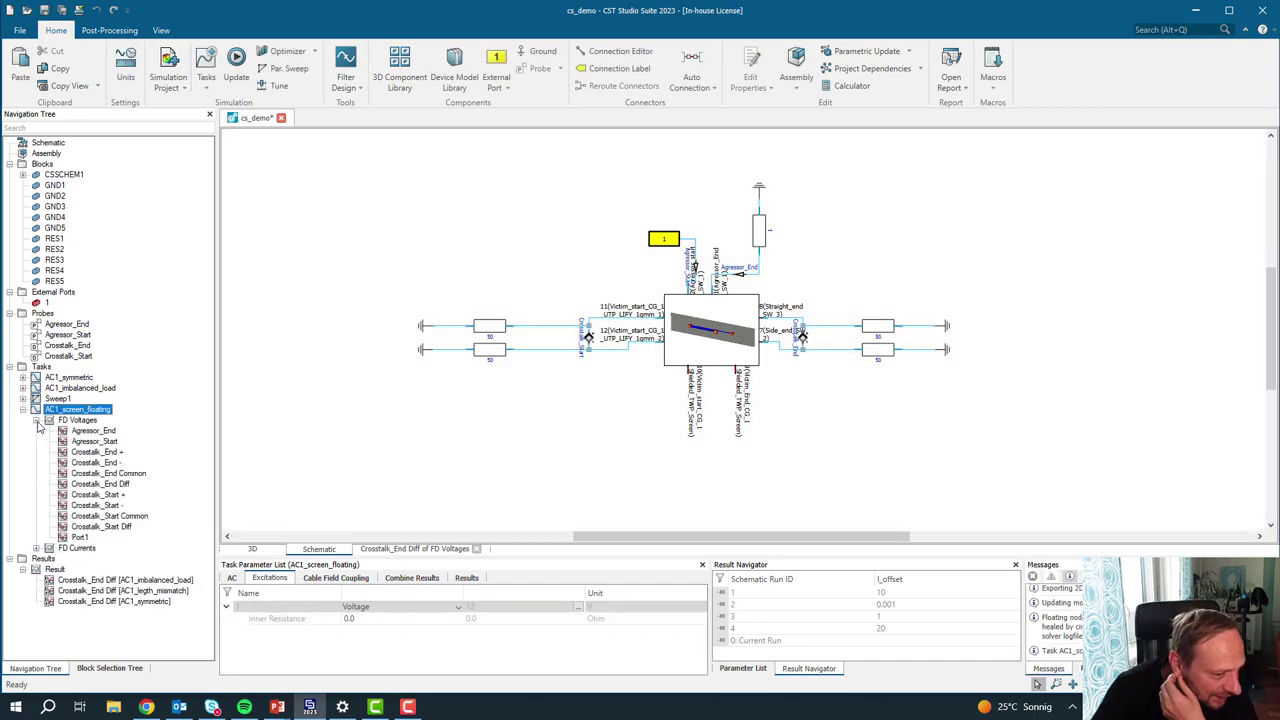
{"action": "left_click", "coordinate": [117, 485]}
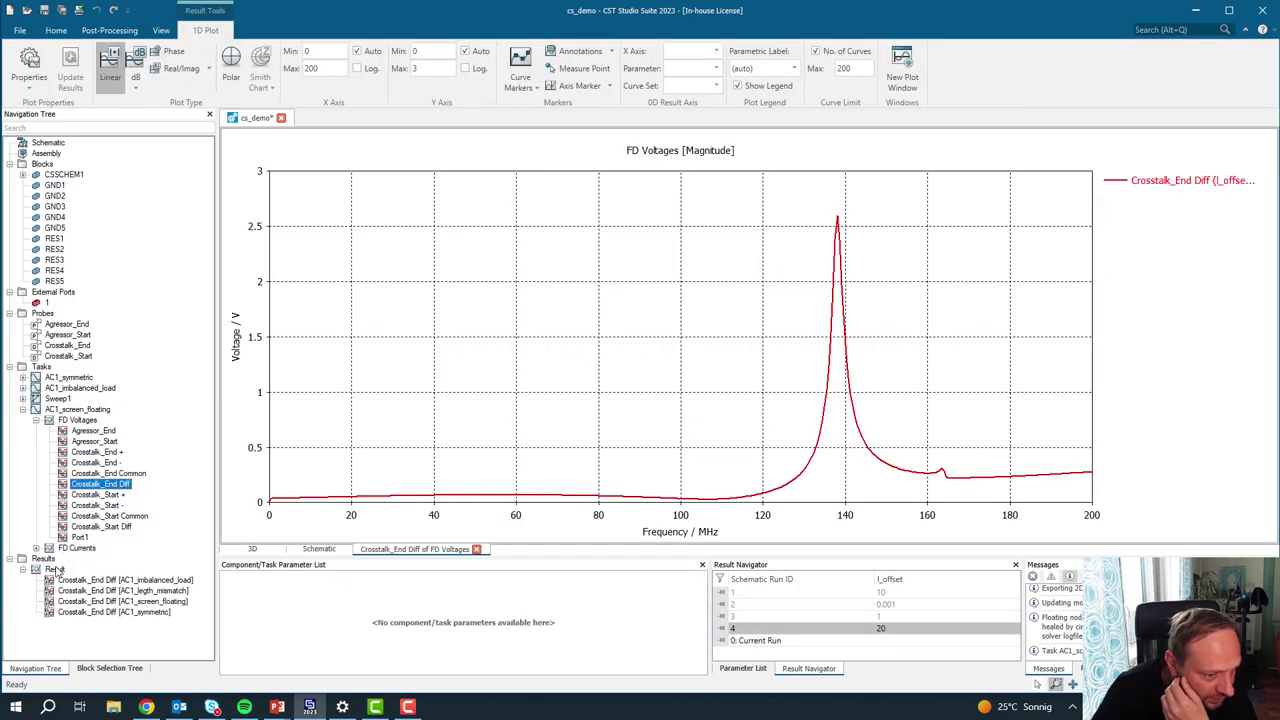
{"action": "left_click", "coordinate": [55, 569]}
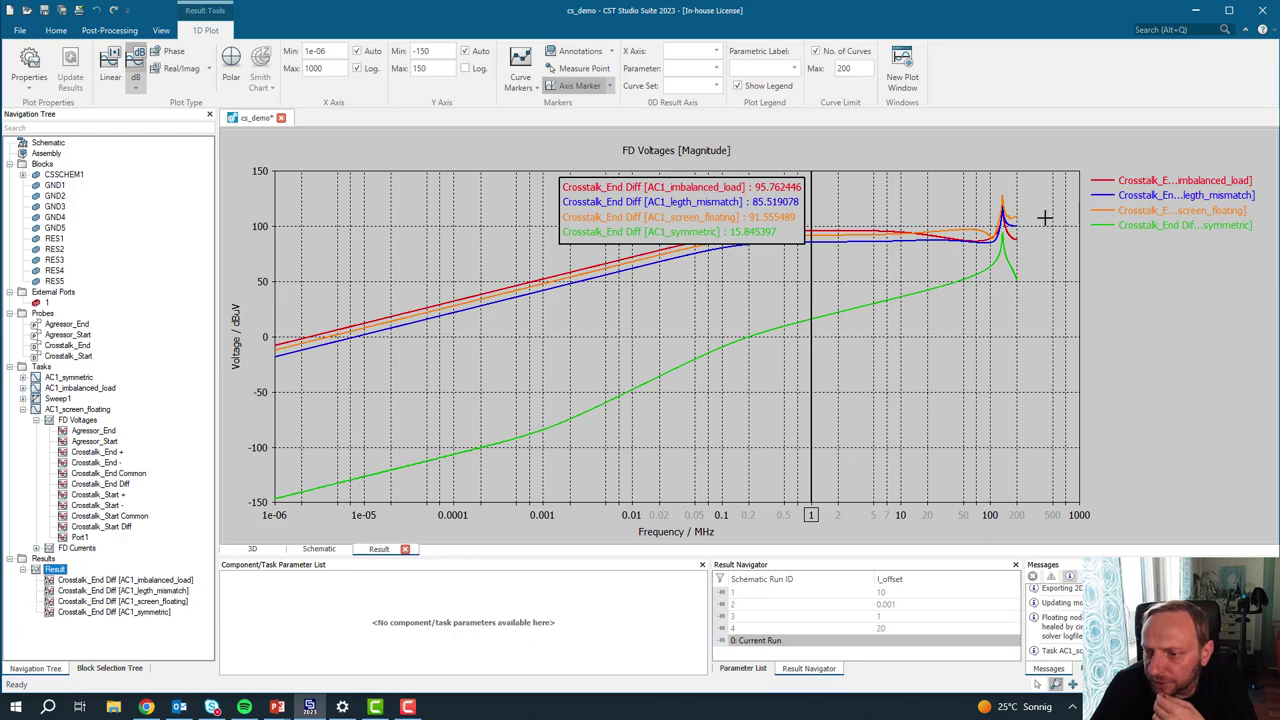
{"action": "left_click", "coordinate": [1170, 211]}
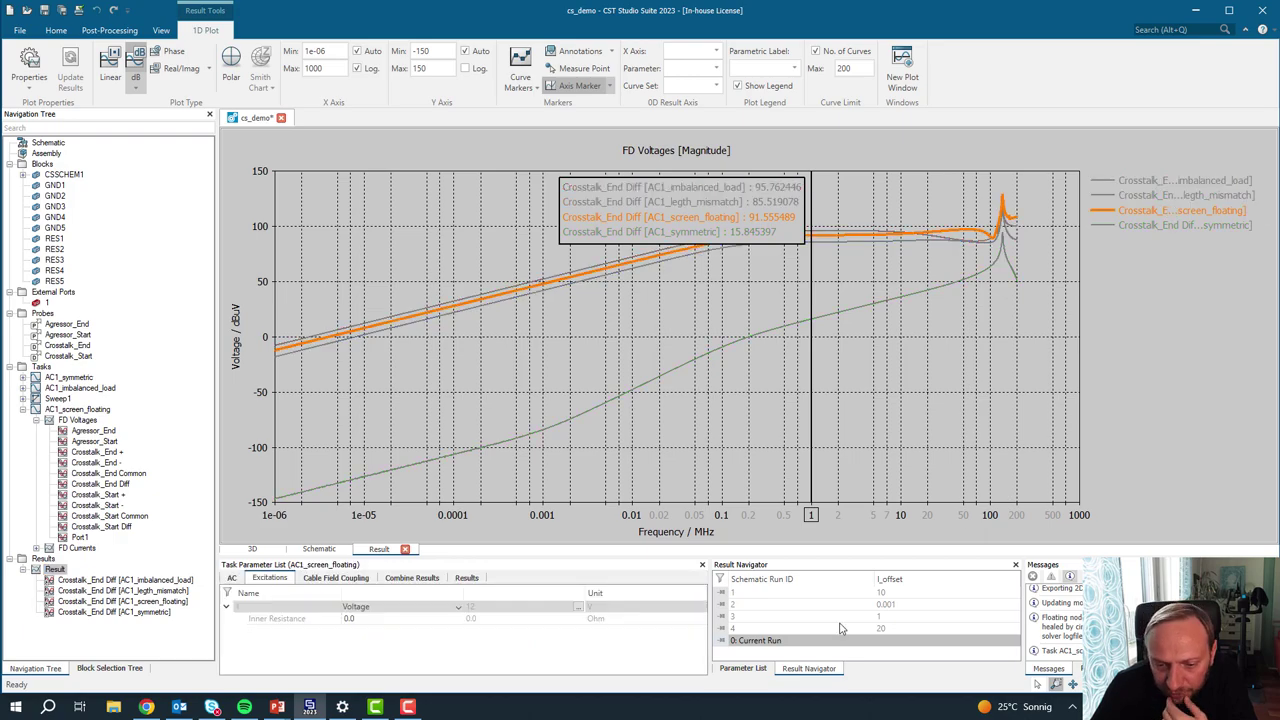
Step: Try updating the AC1_screen_floating task with l_offset set to 0.1, and restore l_offset to 20
{"action": "left_click", "coordinate": [748, 668]}
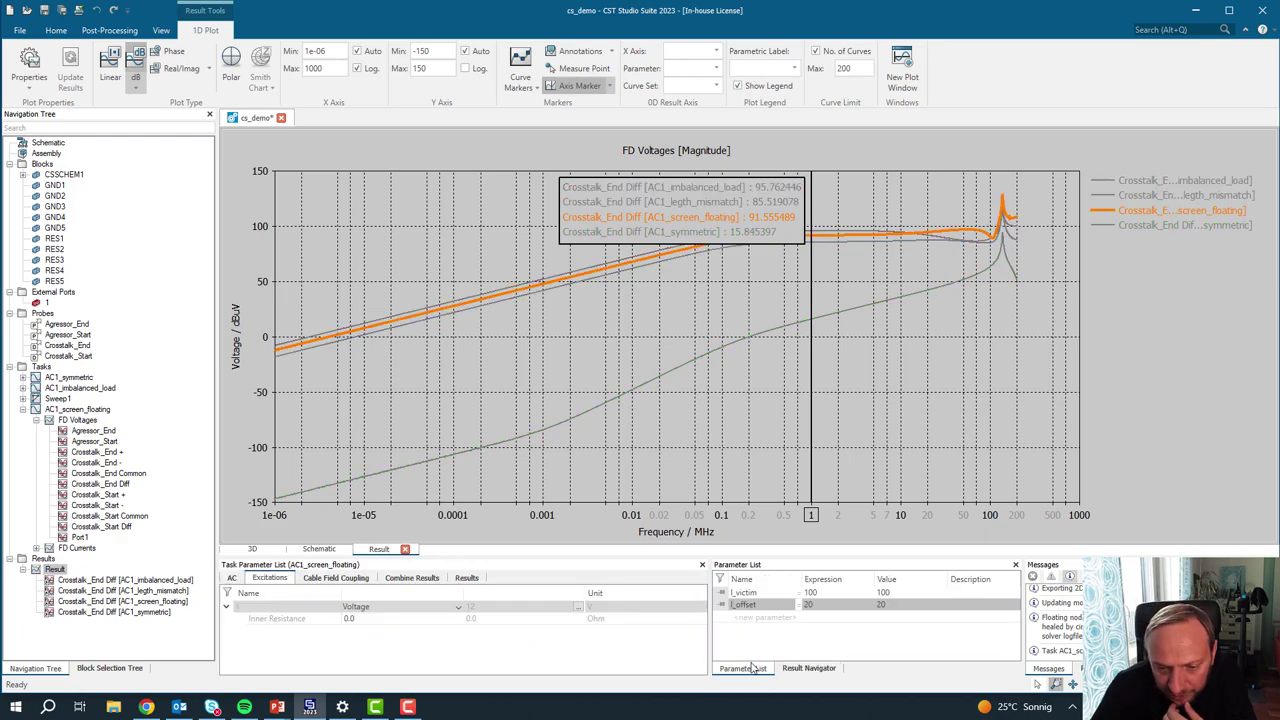
{"action": "left_click", "coordinate": [830, 606]}
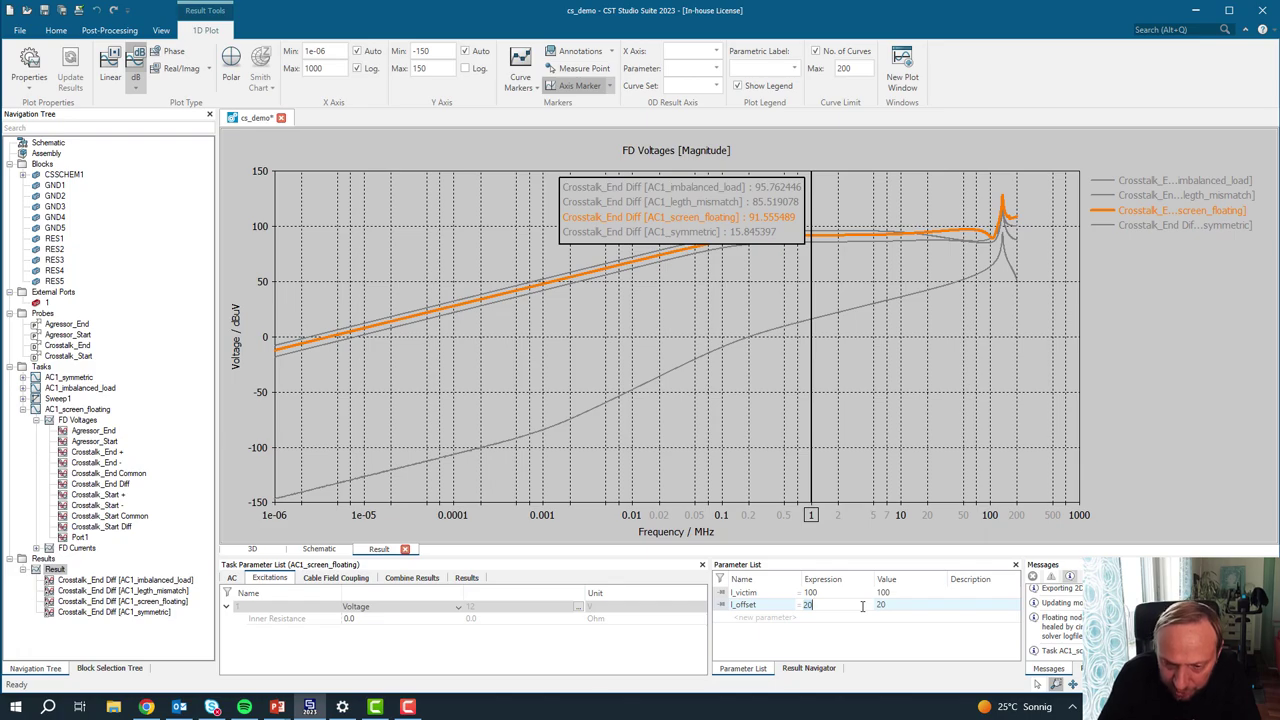
{"action": "key", "text": "Return"}
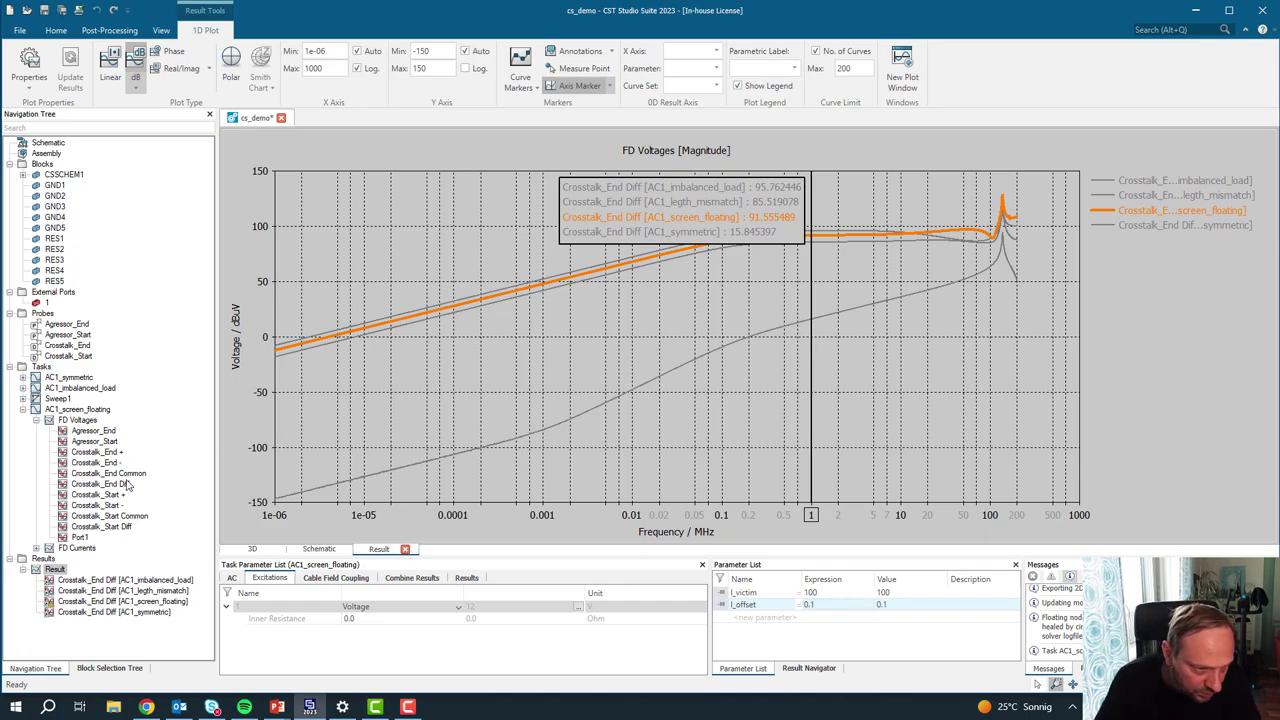
{"action": "left_click", "coordinate": [74, 411]}
{"action": "right_click", "coordinate": [73, 413]}
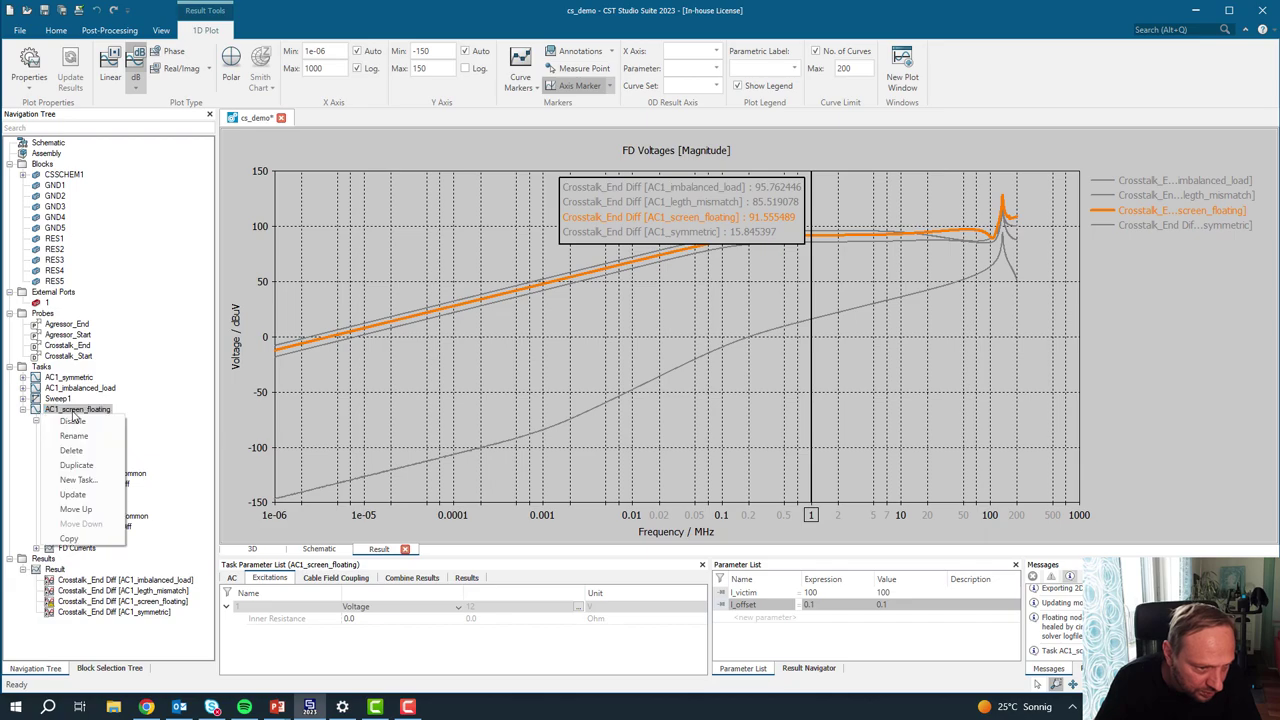
{"action": "left_click", "coordinate": [72, 495]}
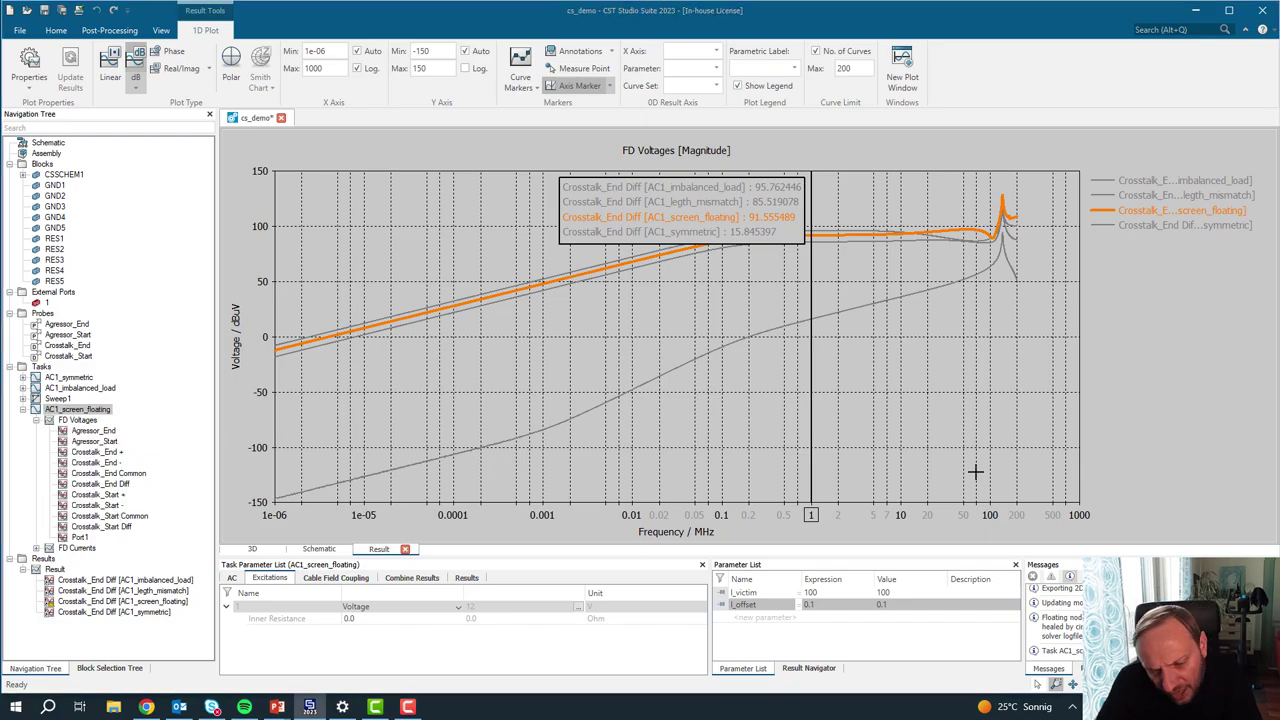
{"action": "left_click", "coordinate": [845, 612]}
{"action": "type", "text": "20"}
{"action": "key", "text": "Return"}
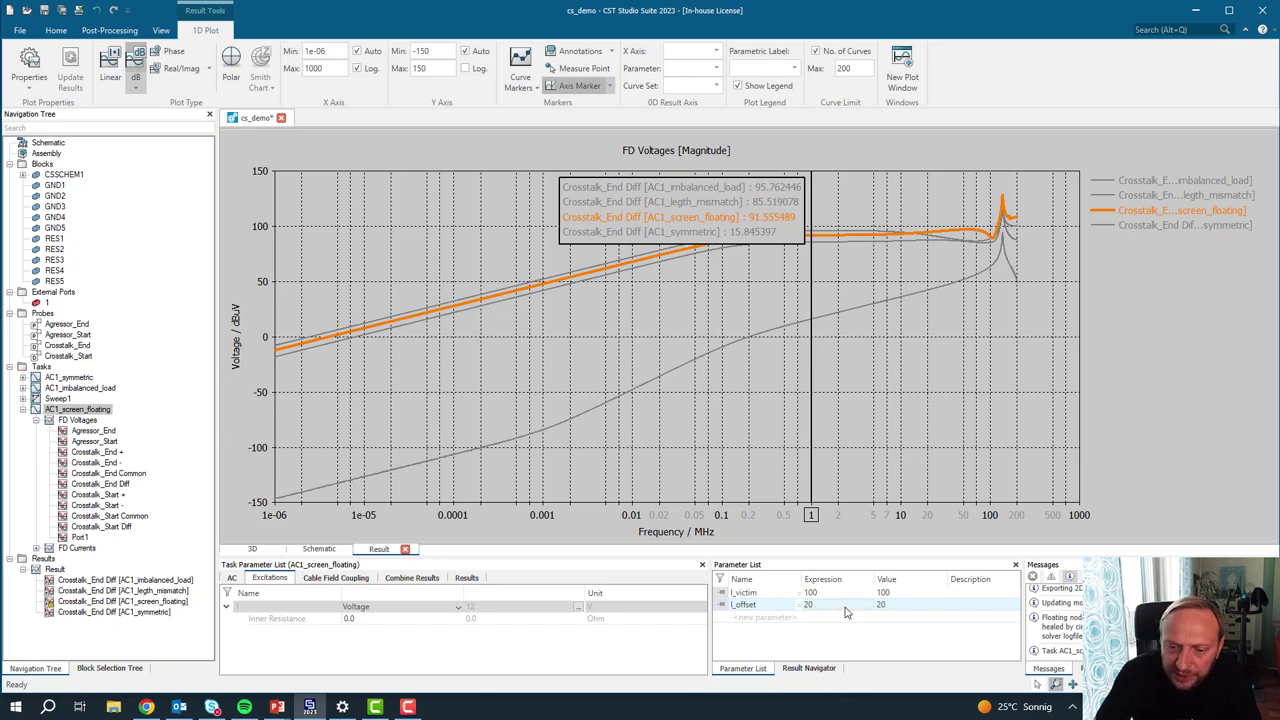
Step: Update the AC1_screen_floating task again and highlight the AC1_legth_mismatch and AC1_screen_floating curves together in the Result plot
{"action": "right_click", "coordinate": [44, 407]}
{"action": "left_click", "coordinate": [80, 498]}
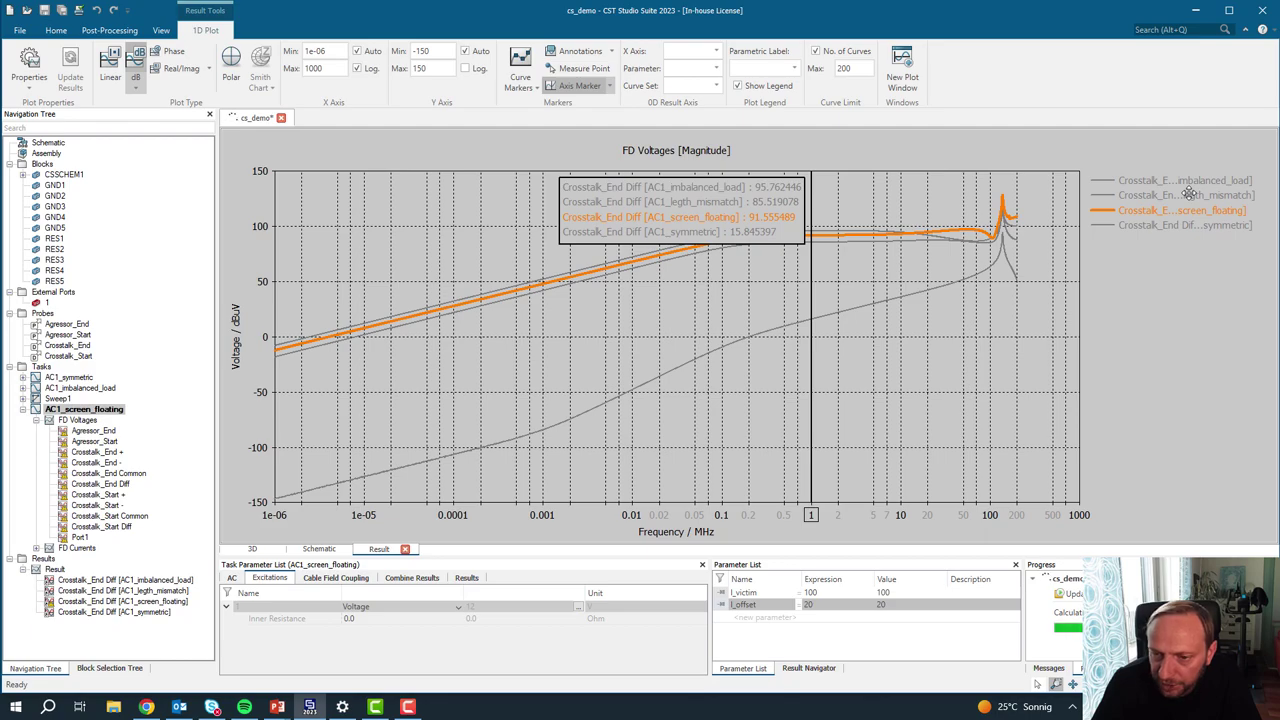
{"action": "left_click", "coordinate": [1188, 194]}
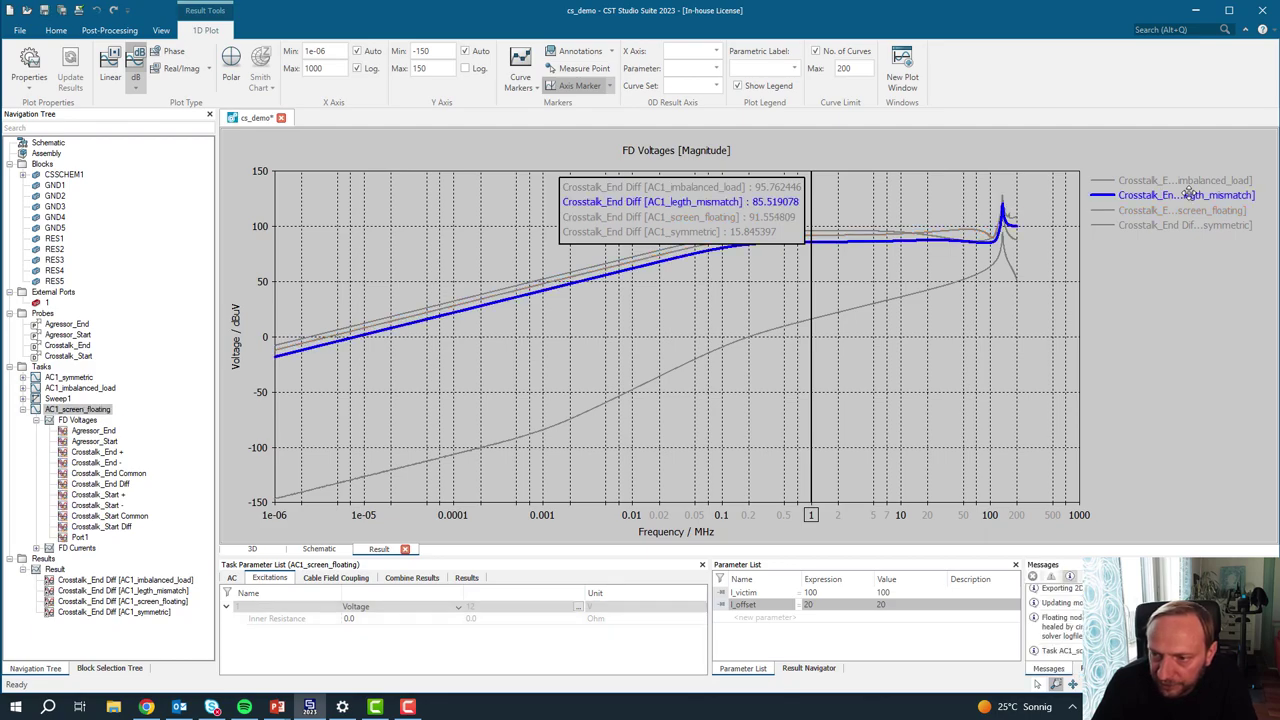
{"action": "left_click", "coordinate": [1186, 209], "text": "ctrl"}
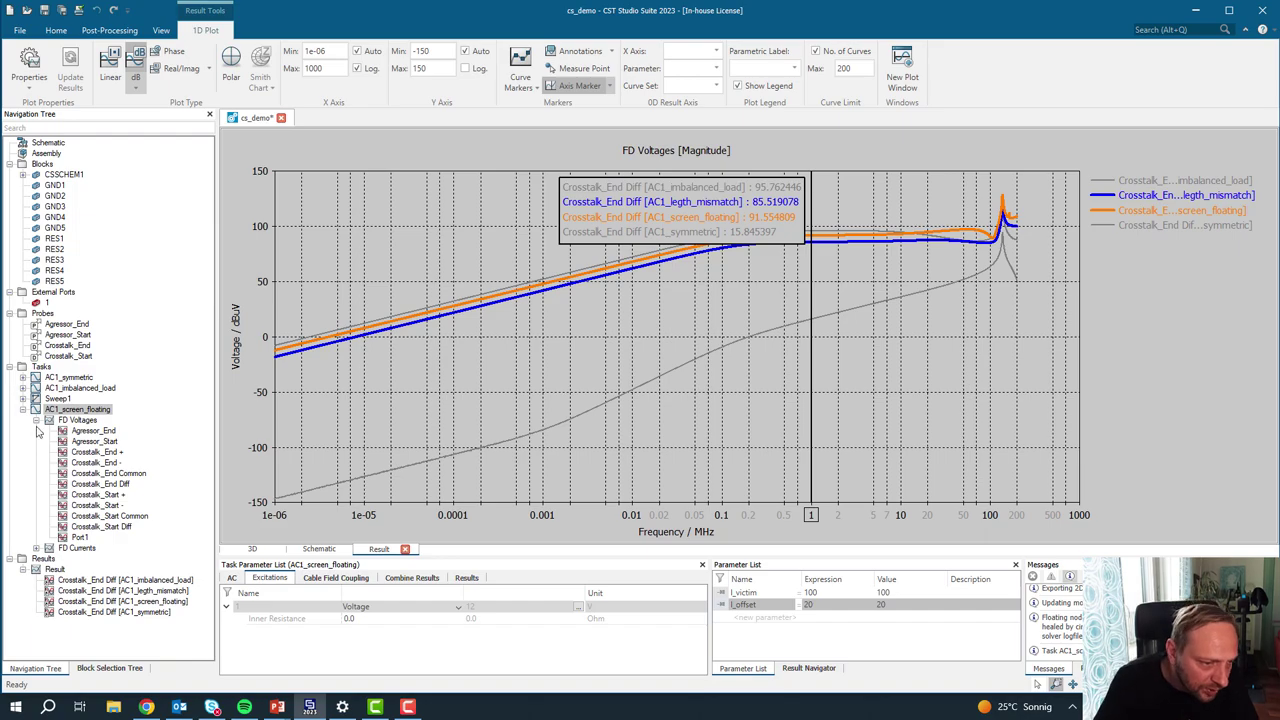
Step: Plot the Crosstalk_End Diff voltage of AC1_legth_mismatch only for the run with l_offset 20 and copy that curve
{"action": "left_click", "coordinate": [23, 398]}
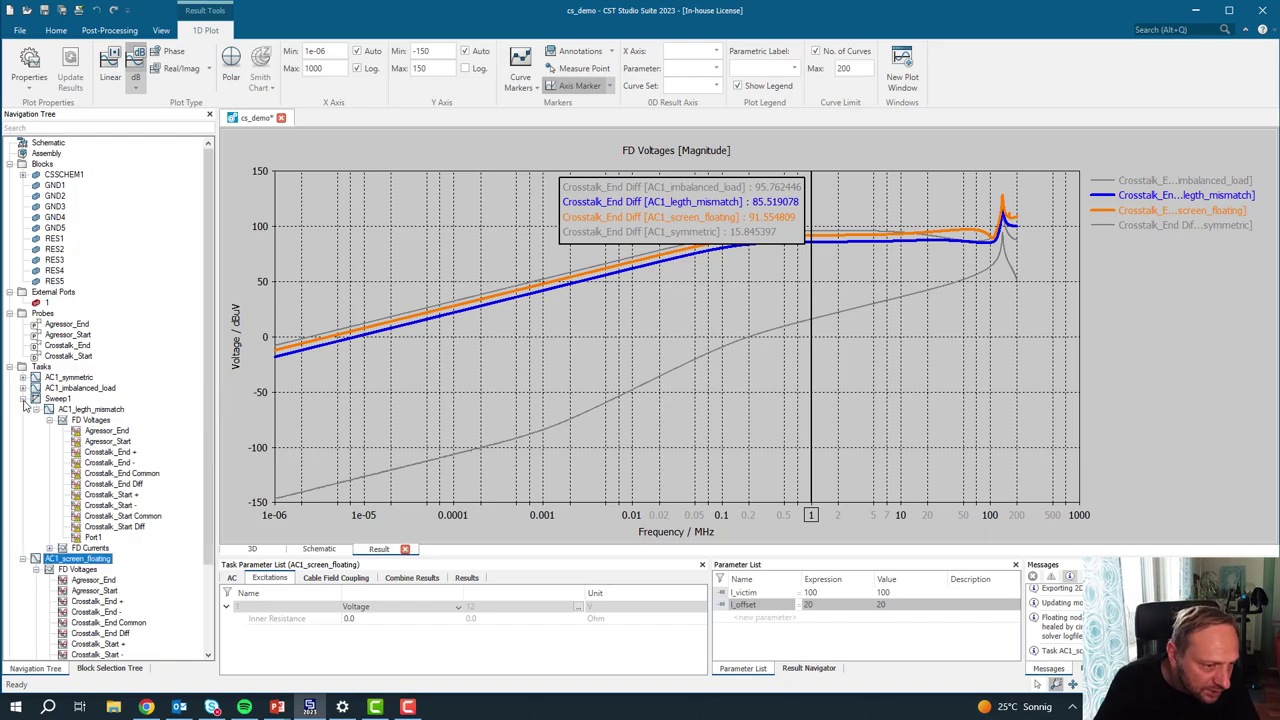
{"action": "left_click", "coordinate": [146, 516]}
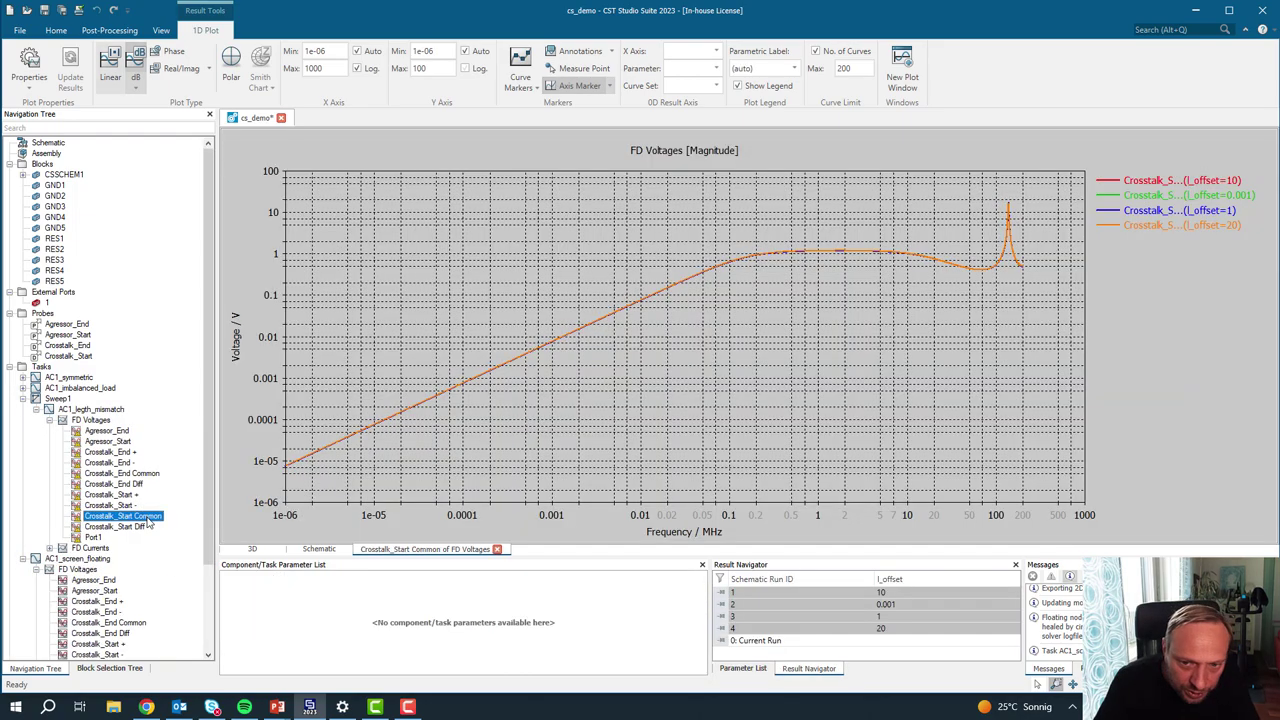
{"action": "left_click", "coordinate": [839, 629]}
{"action": "scroll", "coordinate": [120, 475], "scroll_direction": "down", "scroll_amount": 2}
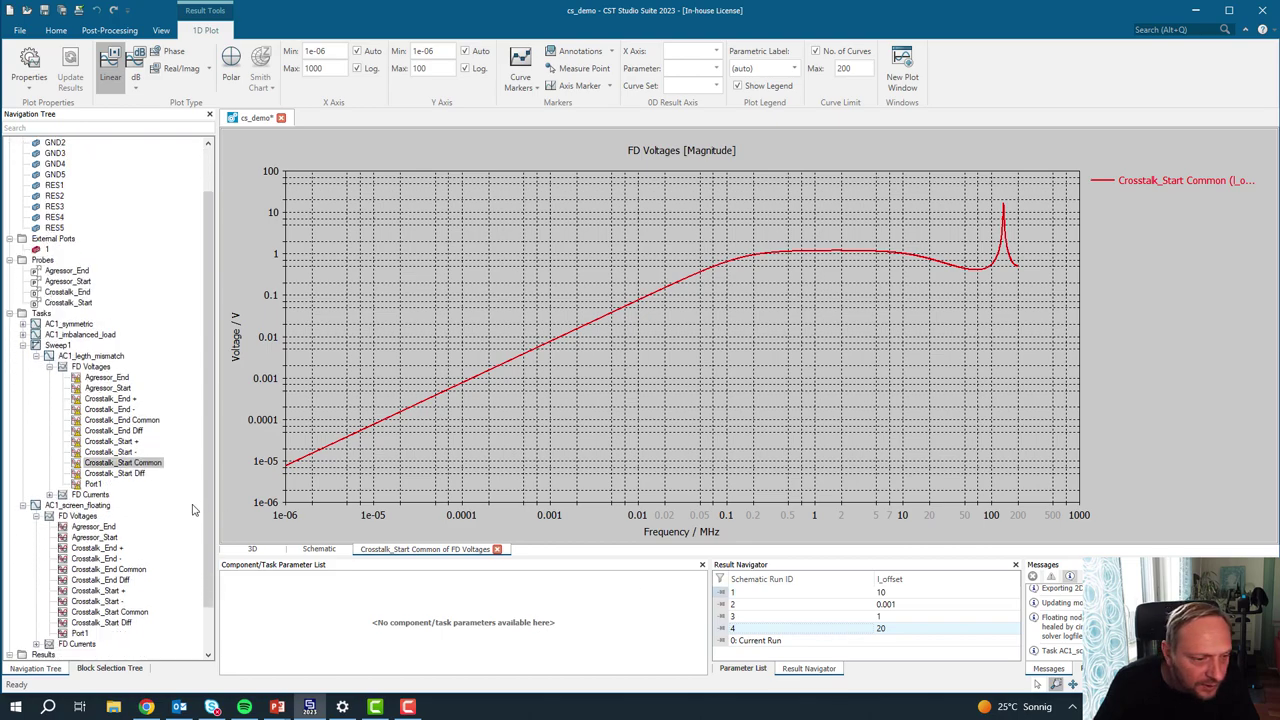
{"action": "left_click", "coordinate": [132, 421]}
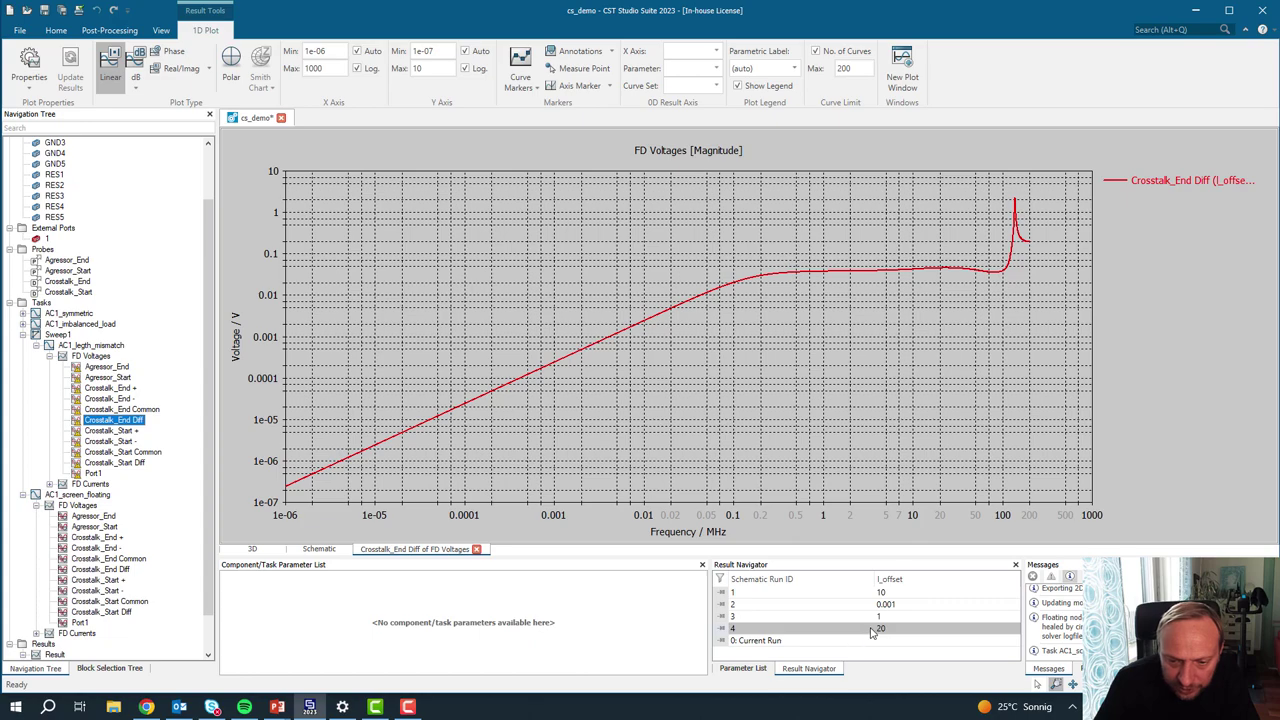
{"action": "scroll", "coordinate": [16, 407], "scroll_direction": "down", "scroll_amount": 1}
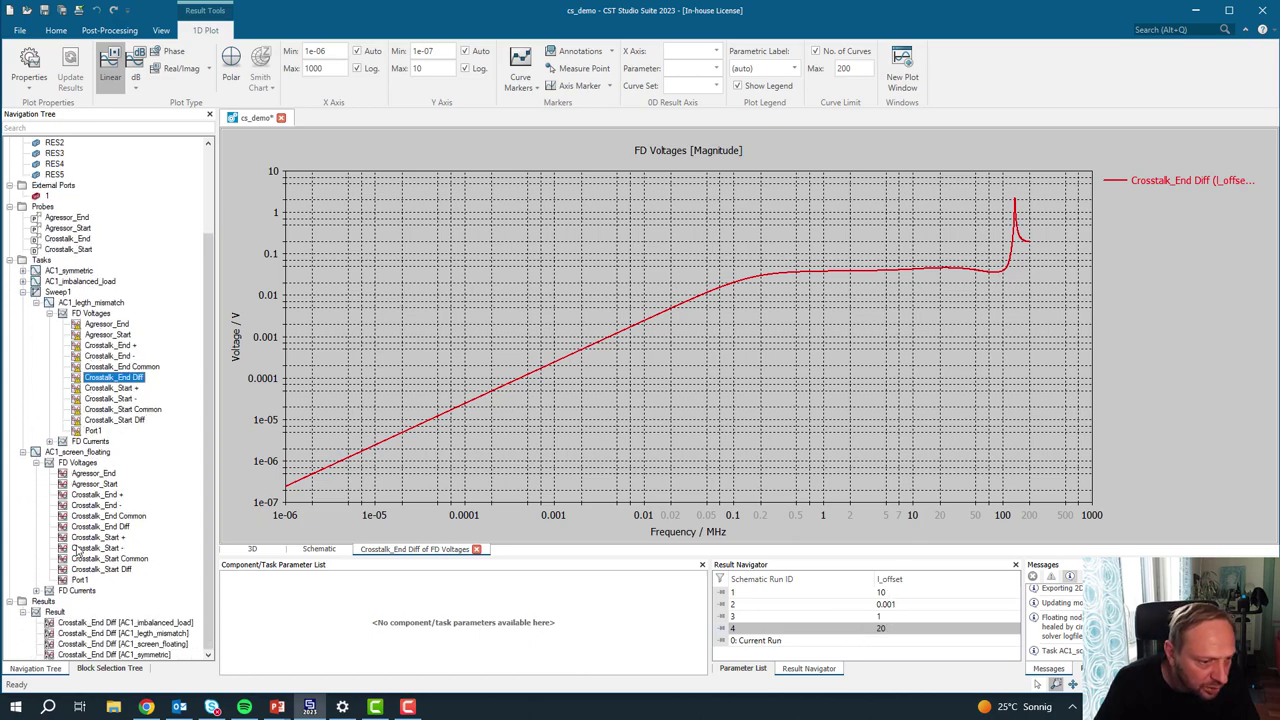
Step: Add a new result plot under Results and paste the copied Crosstalk_End Diff curve for l_offset 20 into it
{"action": "left_click", "coordinate": [43, 601]}
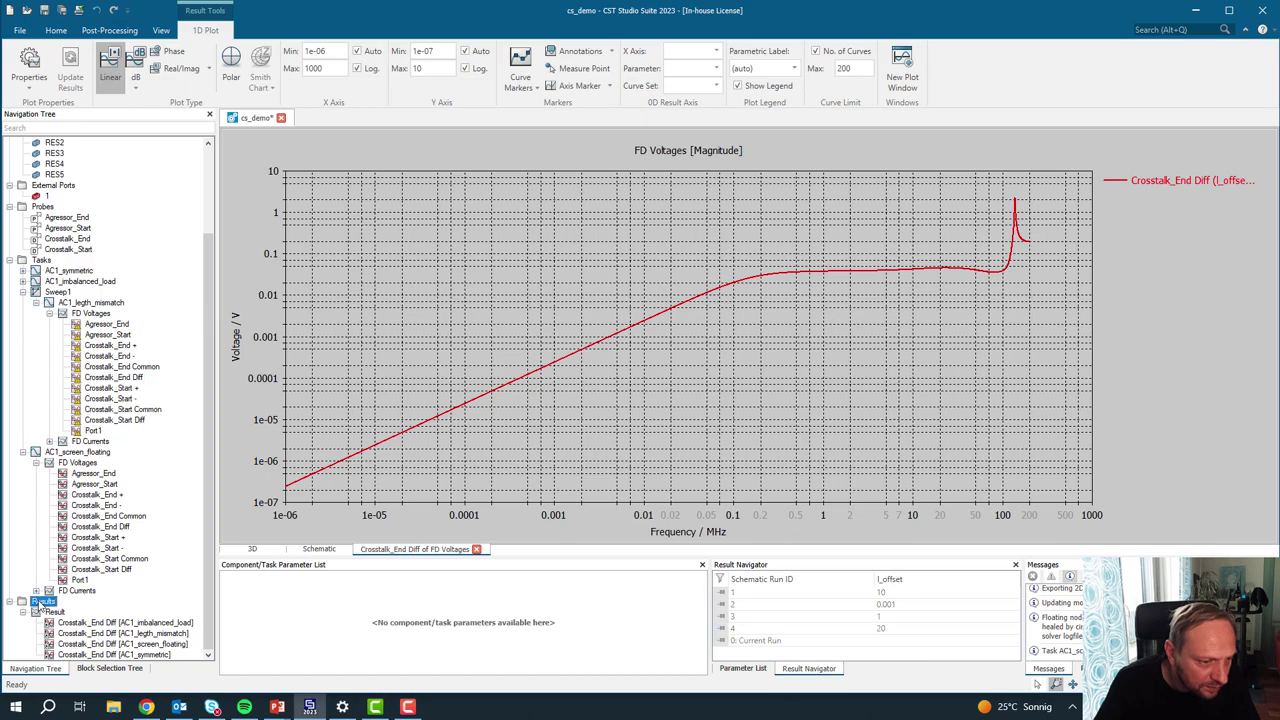
{"action": "left_click", "coordinate": [70, 612]}
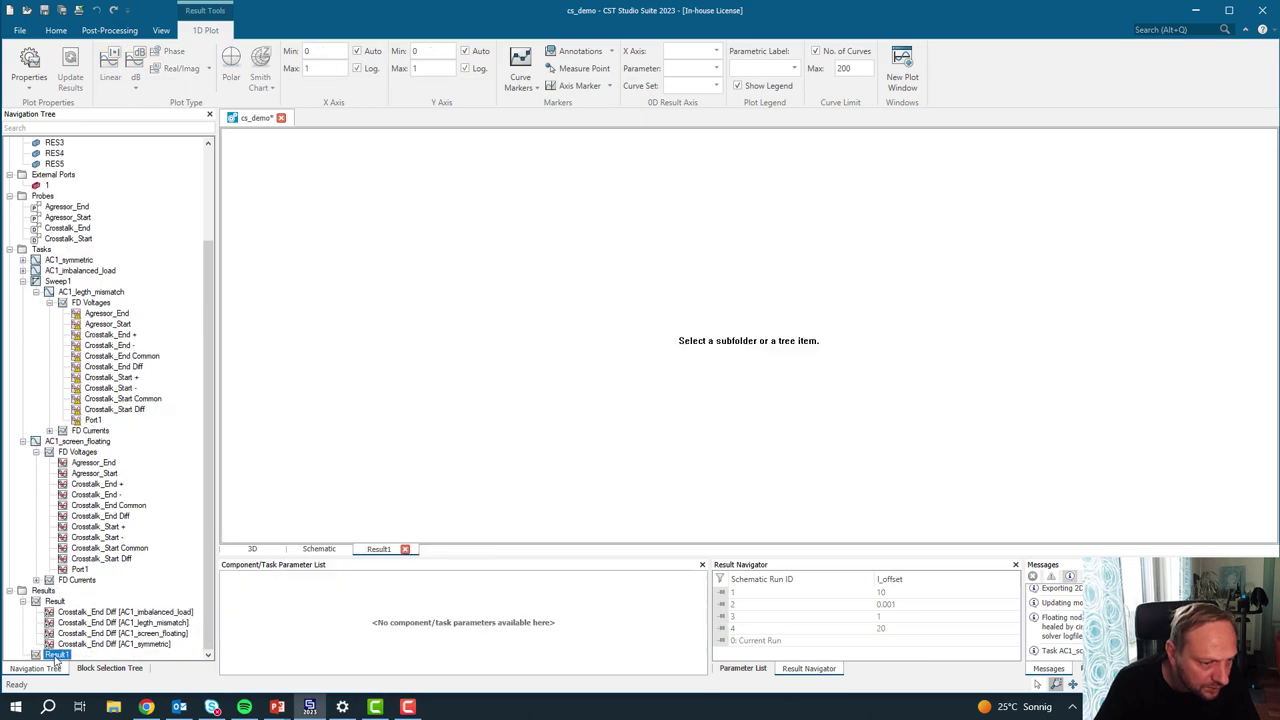
{"action": "right_click", "coordinate": [57, 655]}
{"action": "left_click", "coordinate": [62, 666]}
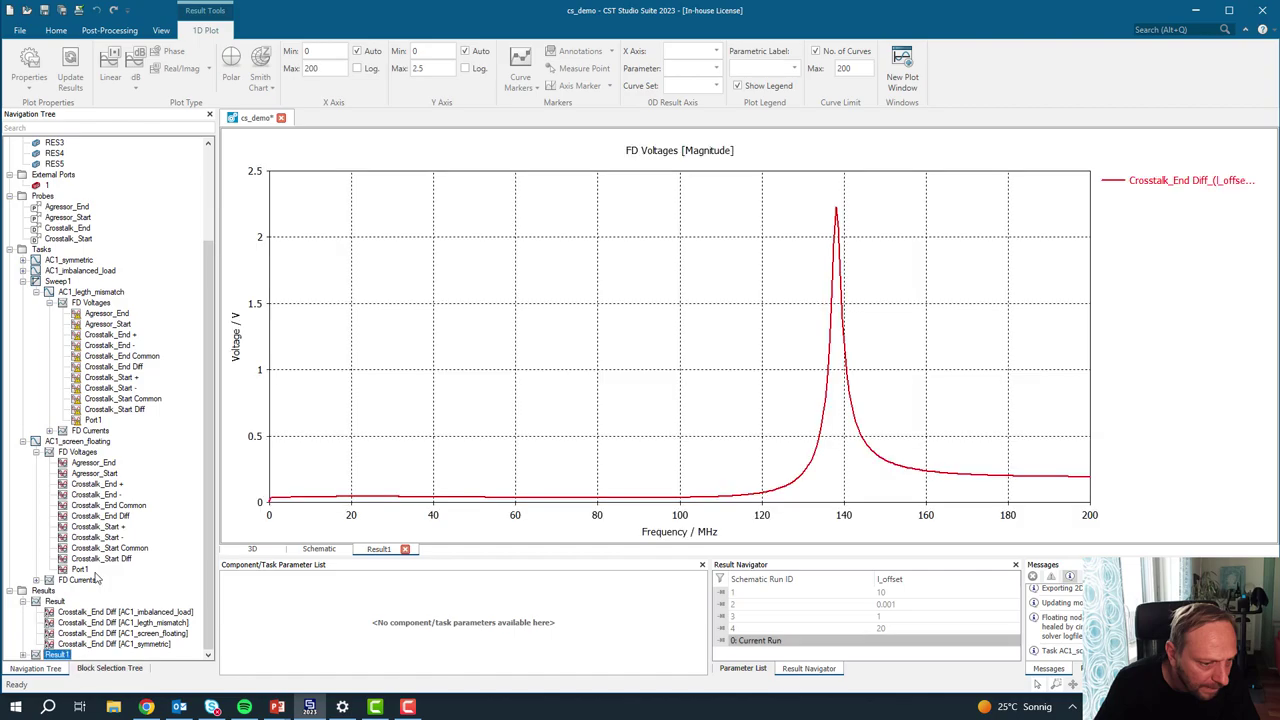
{"action": "left_click", "coordinate": [24, 655]}
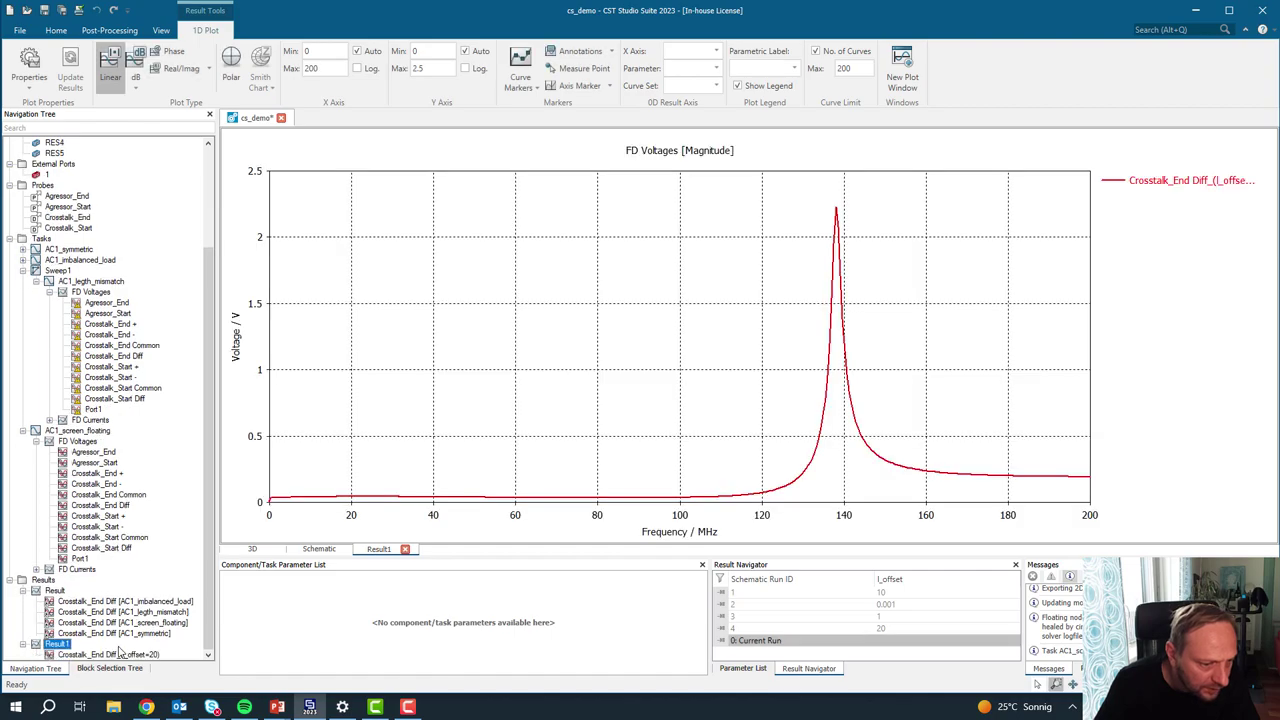
Step: Rename the Crosstalk_End Diff curve under Result1 as Crosstalk_End Diff_(l_offset=20)_no_screen
{"action": "left_click", "coordinate": [127, 655]}
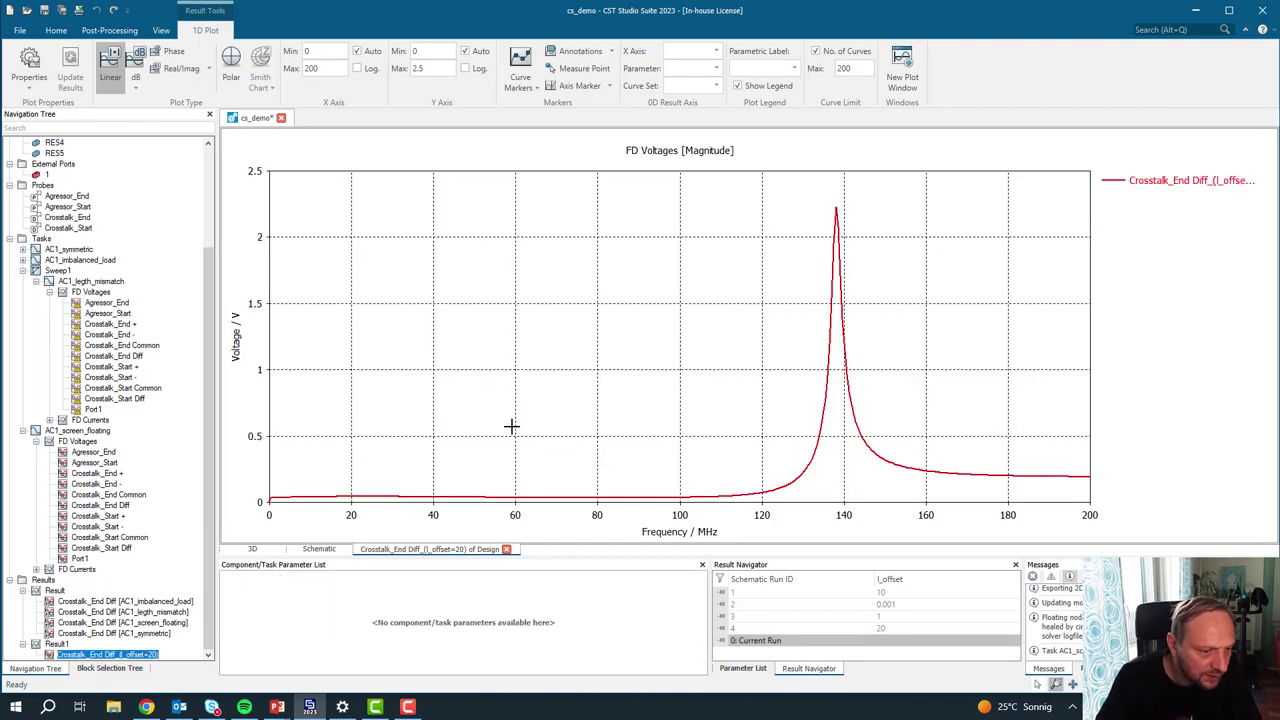
{"action": "key", "text": "End"}
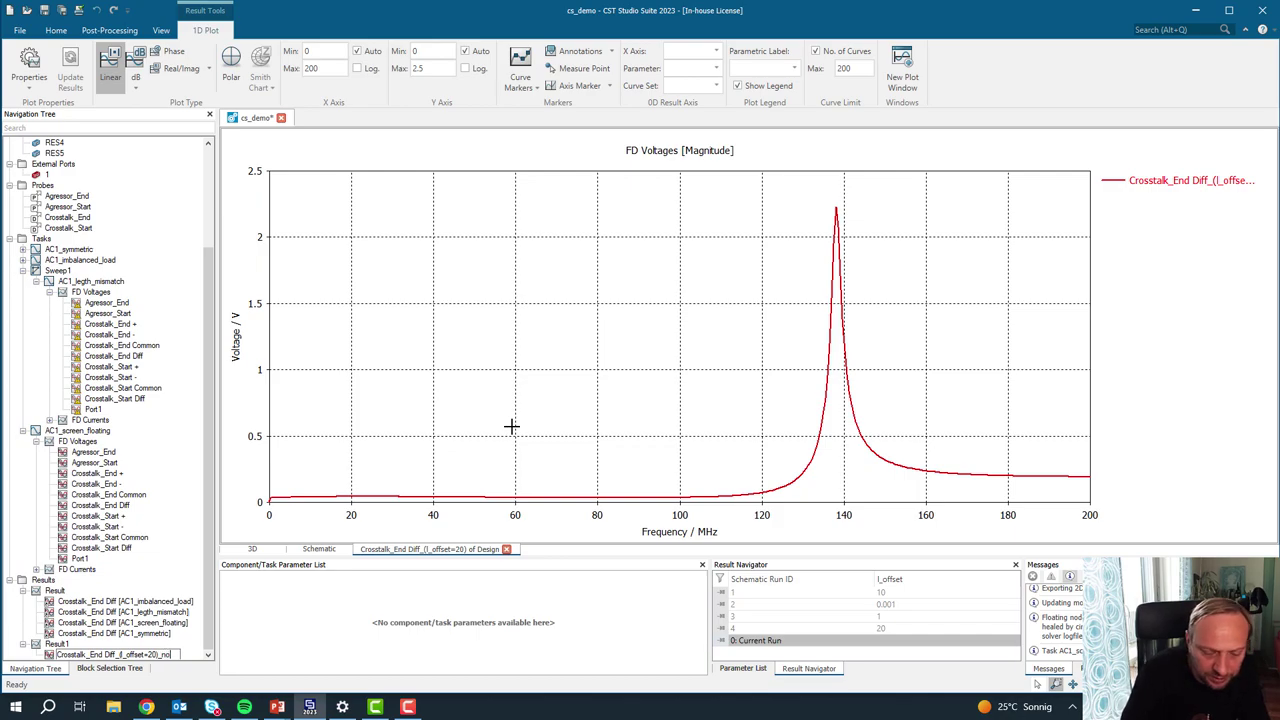
{"action": "type", "text": "_no_screen"}
{"action": "key", "text": "Return"}
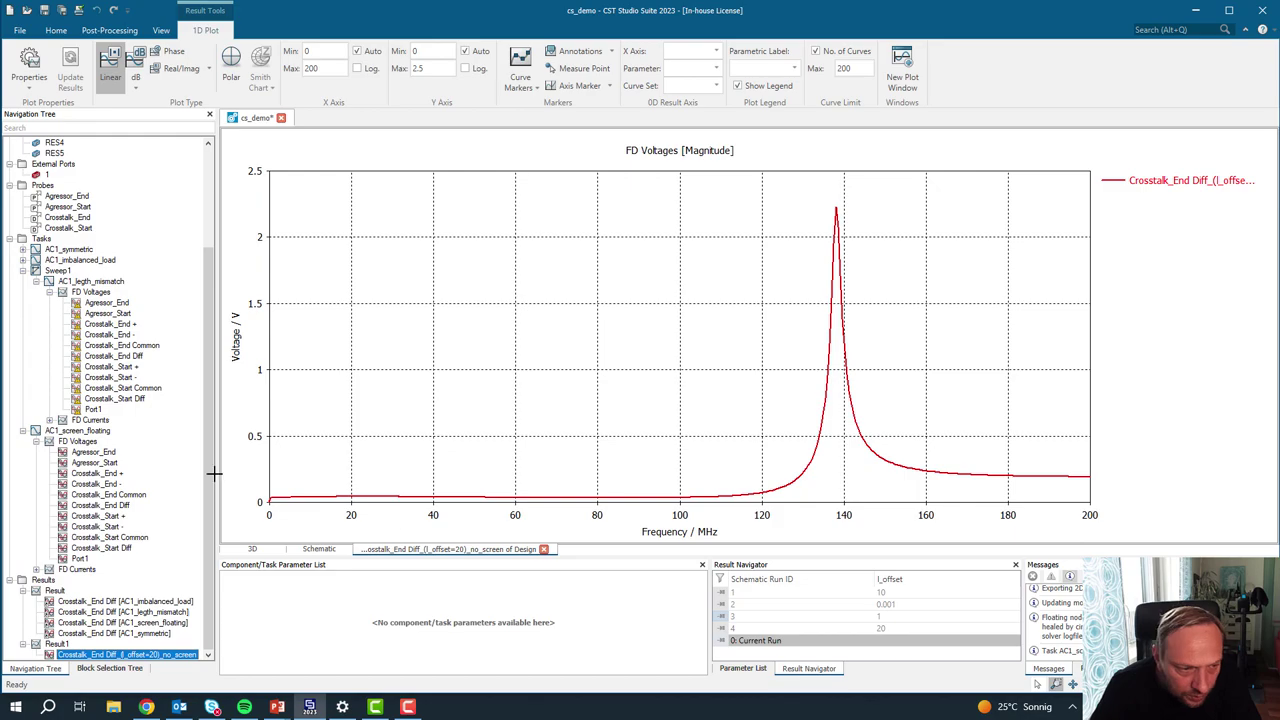
Step: Add the Crosstalk_End Diff voltage of AC1_screen_floating to Result1 and set both plot axes to logarithmic scale
{"action": "left_click", "coordinate": [122, 506]}
{"action": "left_click_drag", "start_coordinate": [83, 557], "coordinate": [65, 648]}
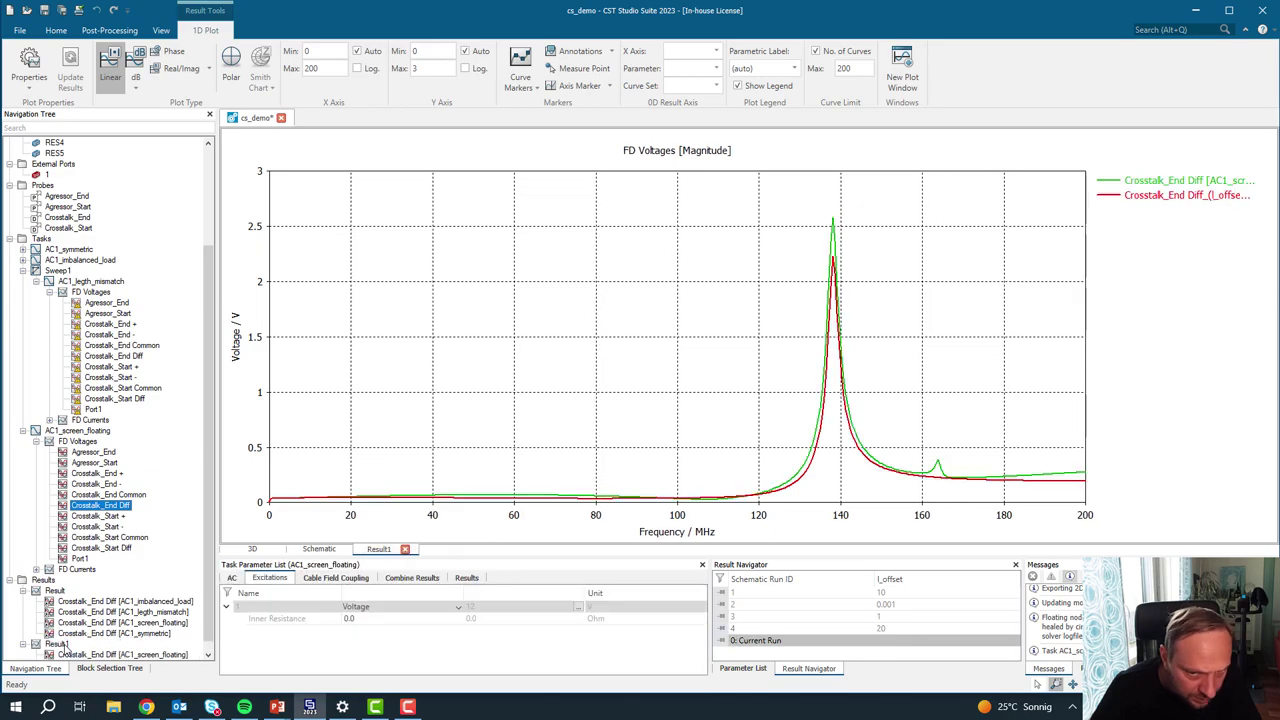
{"action": "left_click", "coordinate": [60, 644]}
{"action": "left_click", "coordinate": [357, 68]}
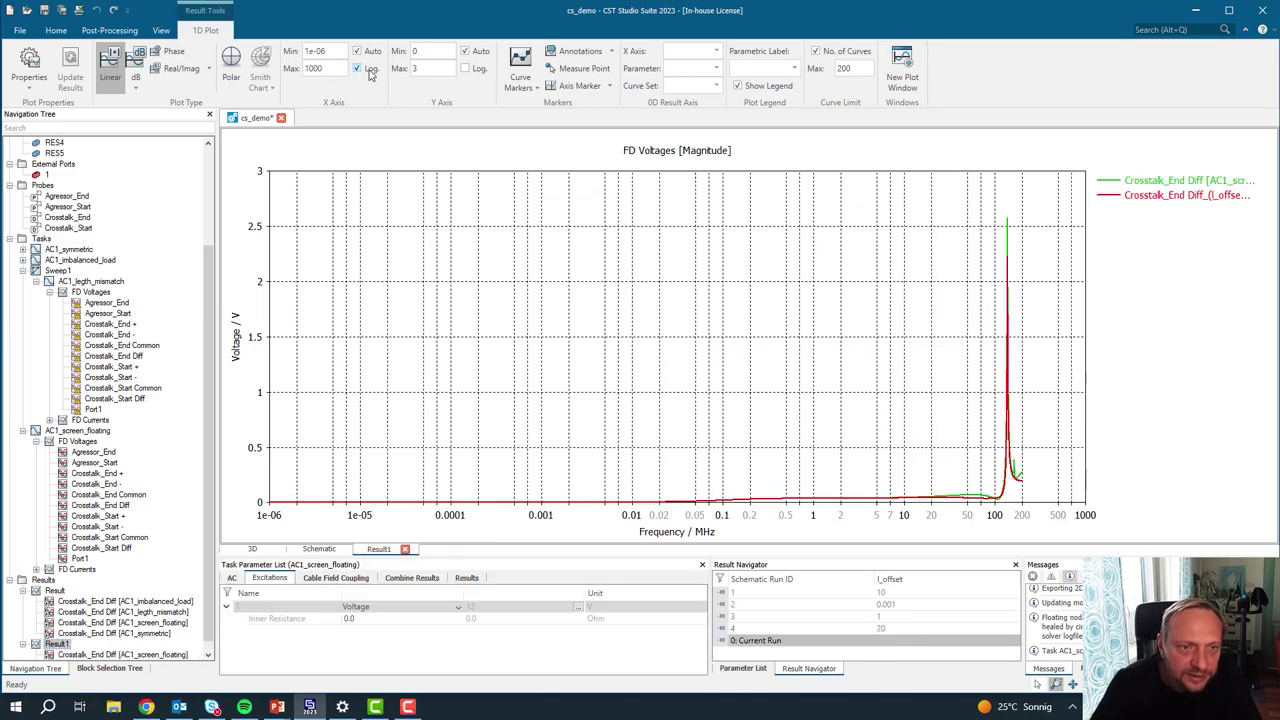
{"action": "left_click", "coordinate": [465, 68]}
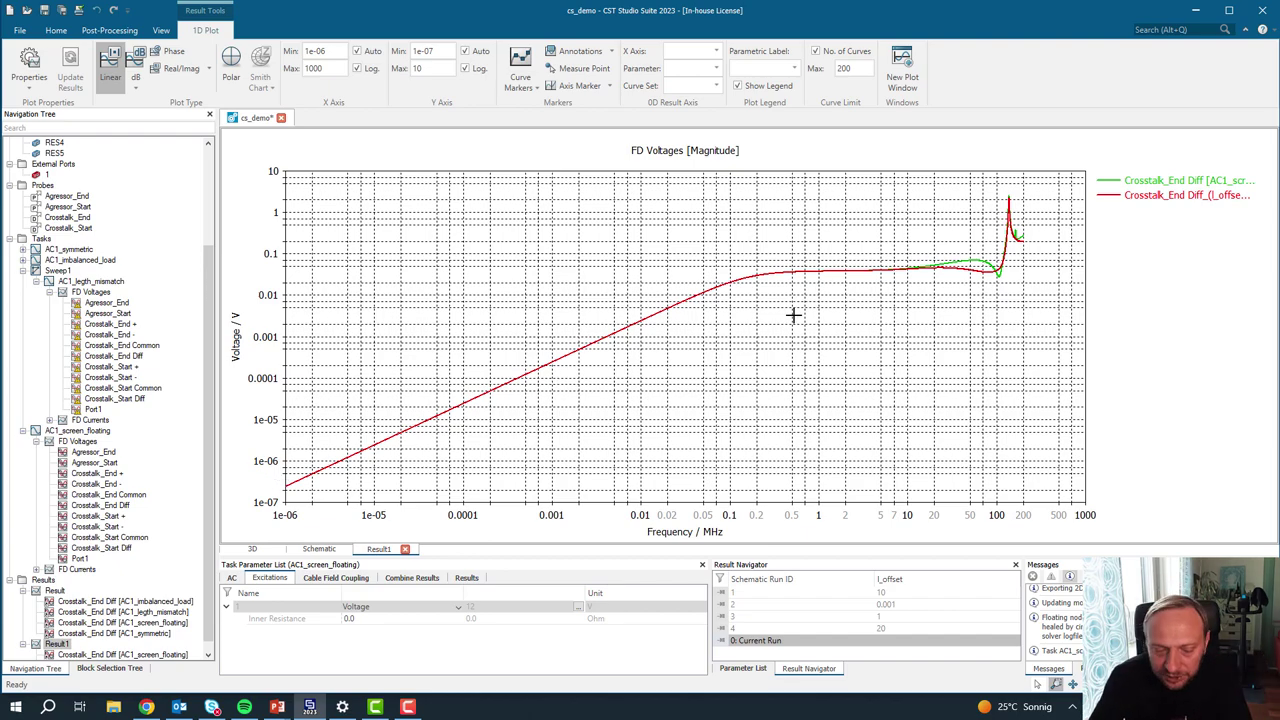
Step: Duplicate the AC1_screen_floating task and name the copy AC1_screen_1side
{"action": "scroll", "coordinate": [33, 313], "scroll_direction": "down", "scroll_amount": 1}
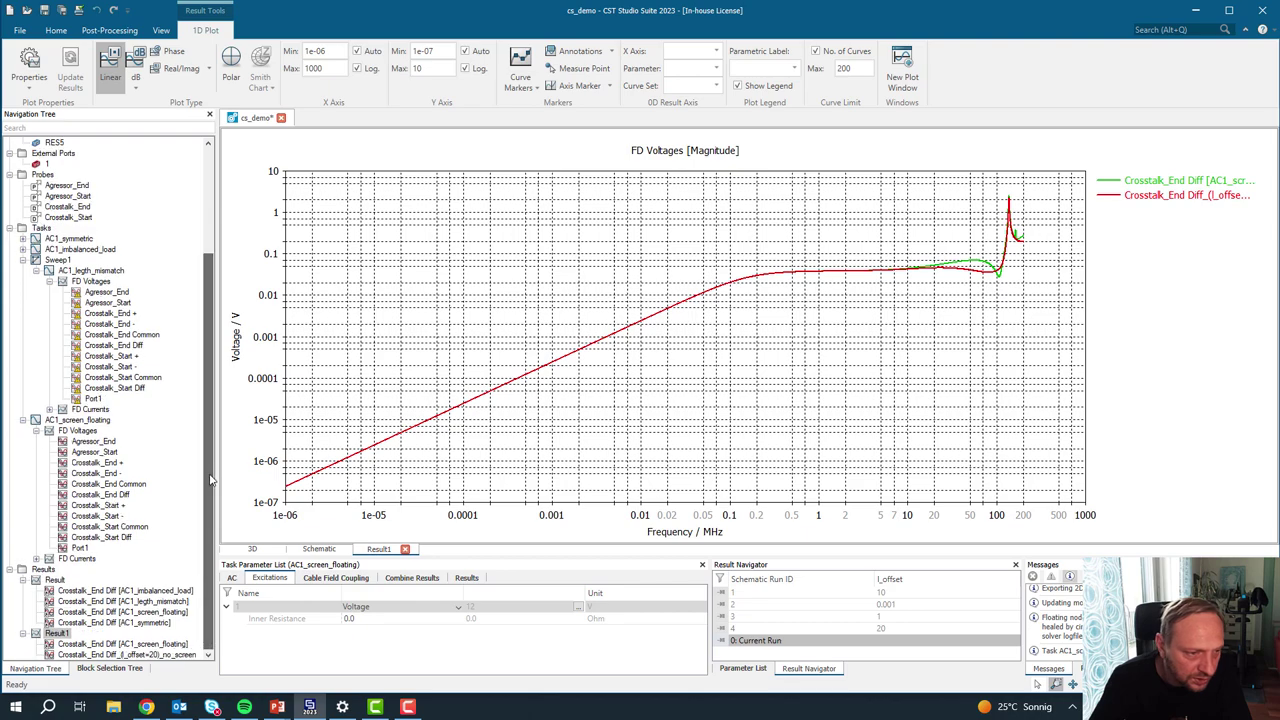
{"action": "left_click", "coordinate": [23, 260]}
{"action": "left_click", "coordinate": [23, 410]}
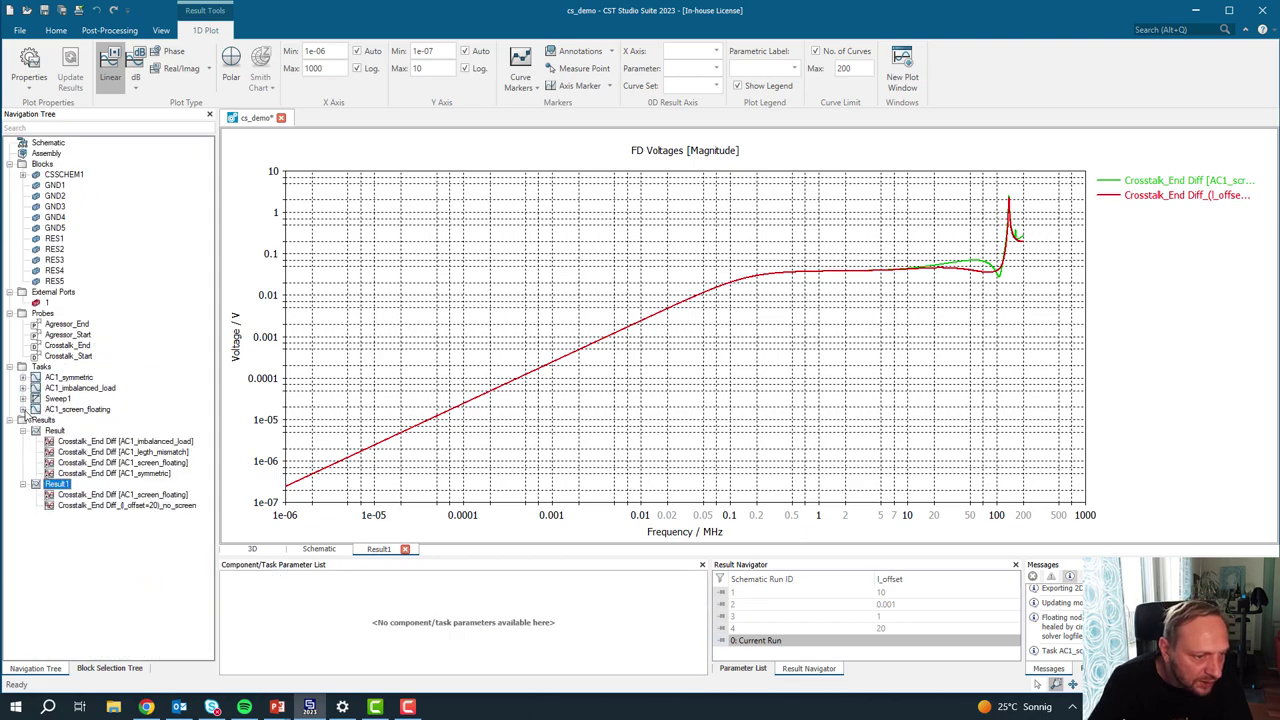
{"action": "right_click", "coordinate": [76, 412]}
{"action": "left_click", "coordinate": [85, 467]}
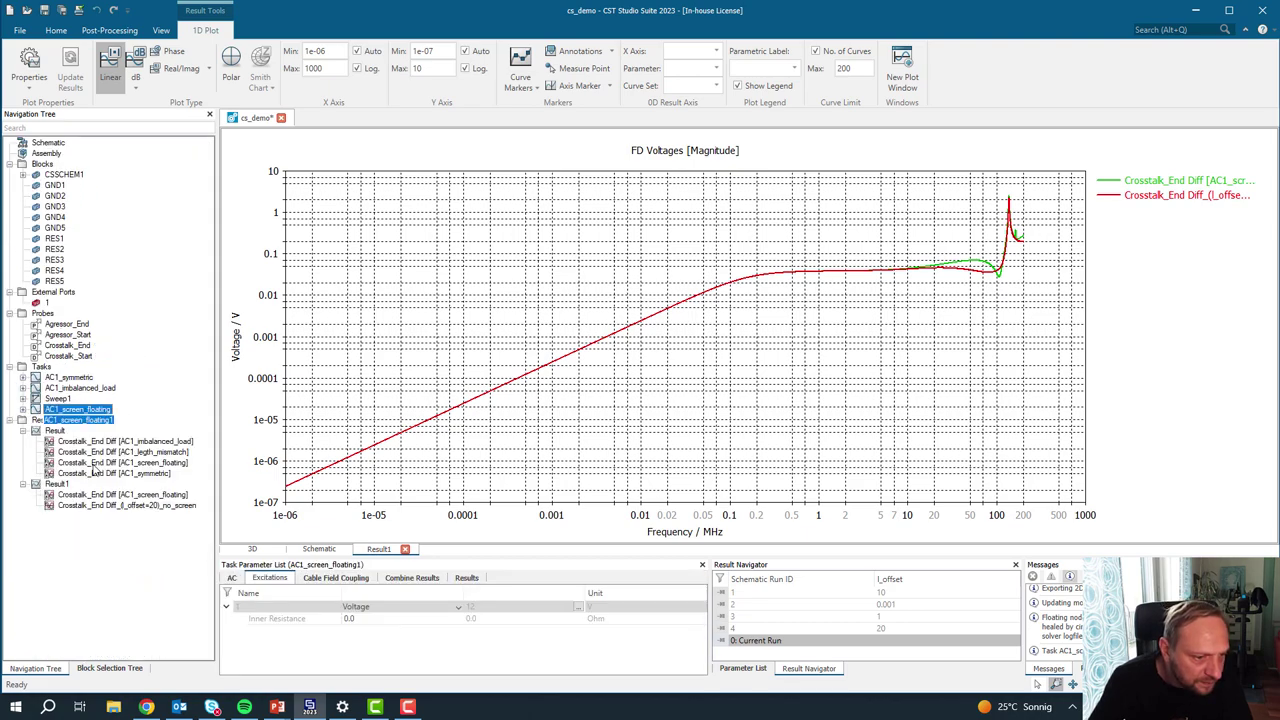
{"action": "left_click", "coordinate": [101, 422]}
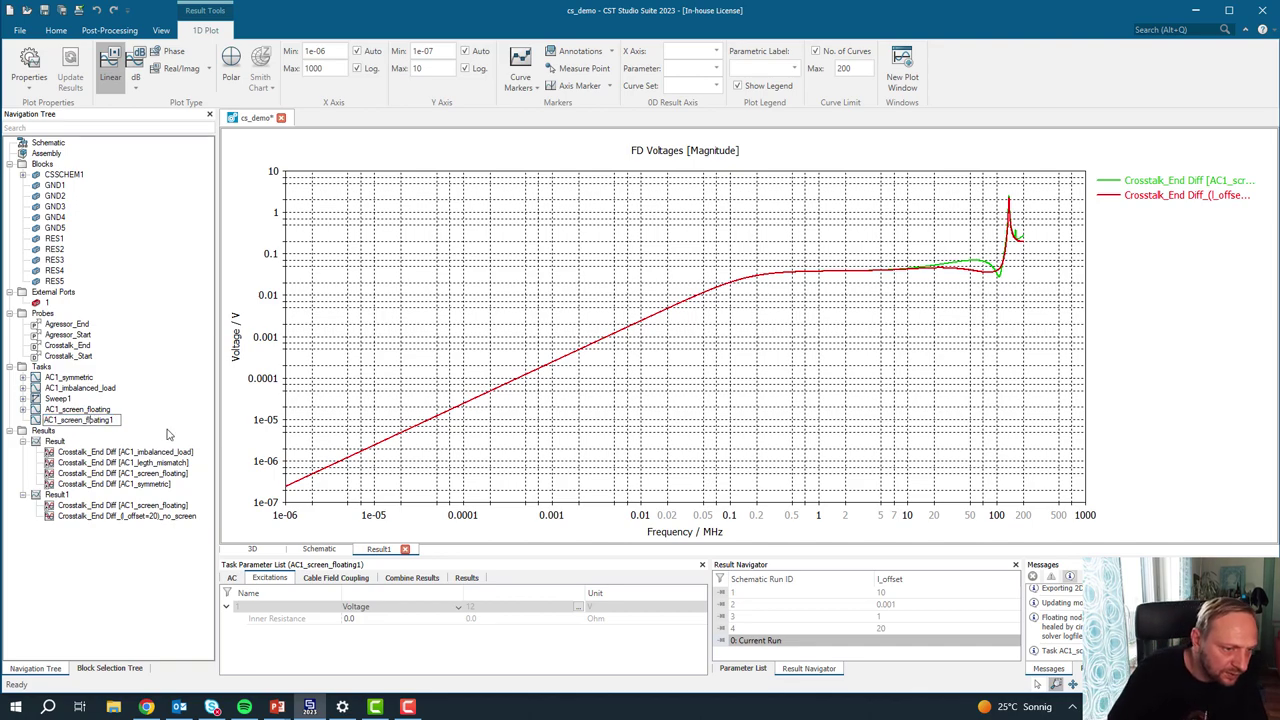
{"action": "key", "text": "BackSpace"}
{"action": "key", "text": "BackSpace"}
{"action": "key", "text": "BackSpace"}
{"action": "key", "text": "BackSpace"}
{"action": "key", "text": "BackSpace"}
{"action": "key", "text": "BackSpace"}
{"action": "key", "text": "BackSpace"}
{"action": "key", "text": "BackSpace"}
{"action": "type", "text": "sid"}
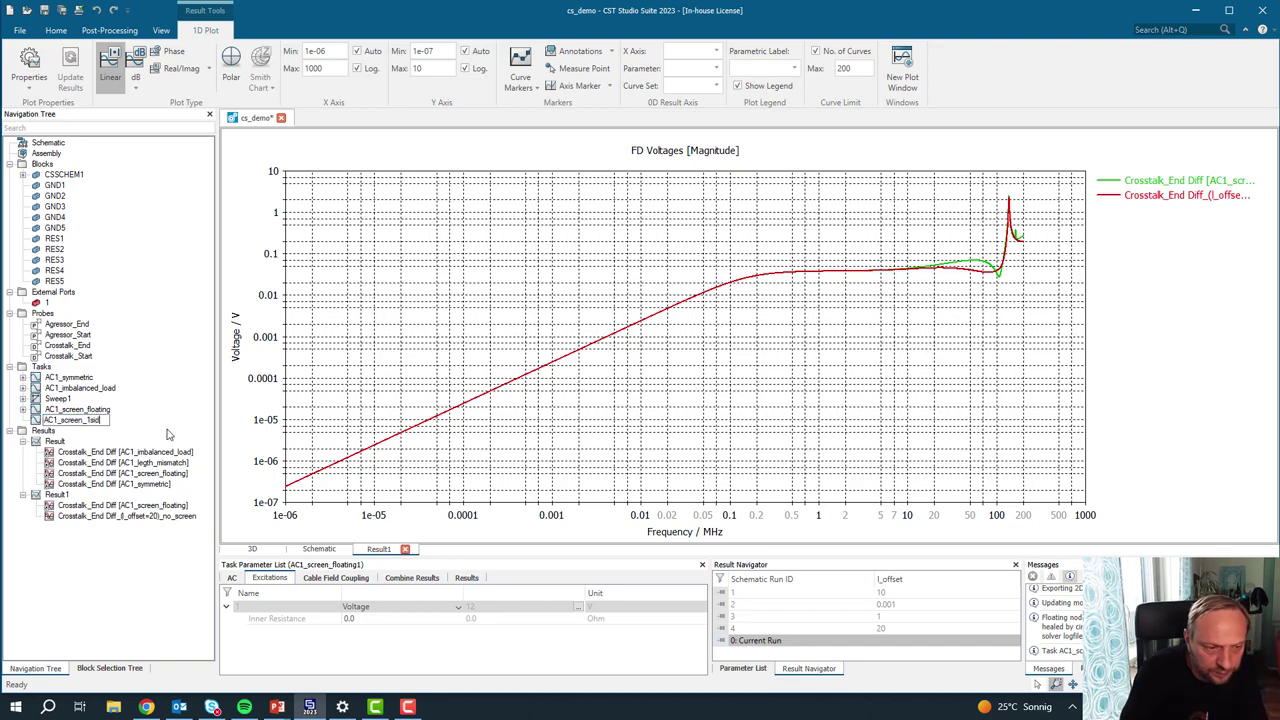
{"action": "type", "text": "e"}
{"action": "key", "text": "Return"}
Step: Connect a ground to the victim-start screen pin of the cable block in the schematic and update the AC1_screen_1side task
{"action": "left_click", "coordinate": [319, 549]}
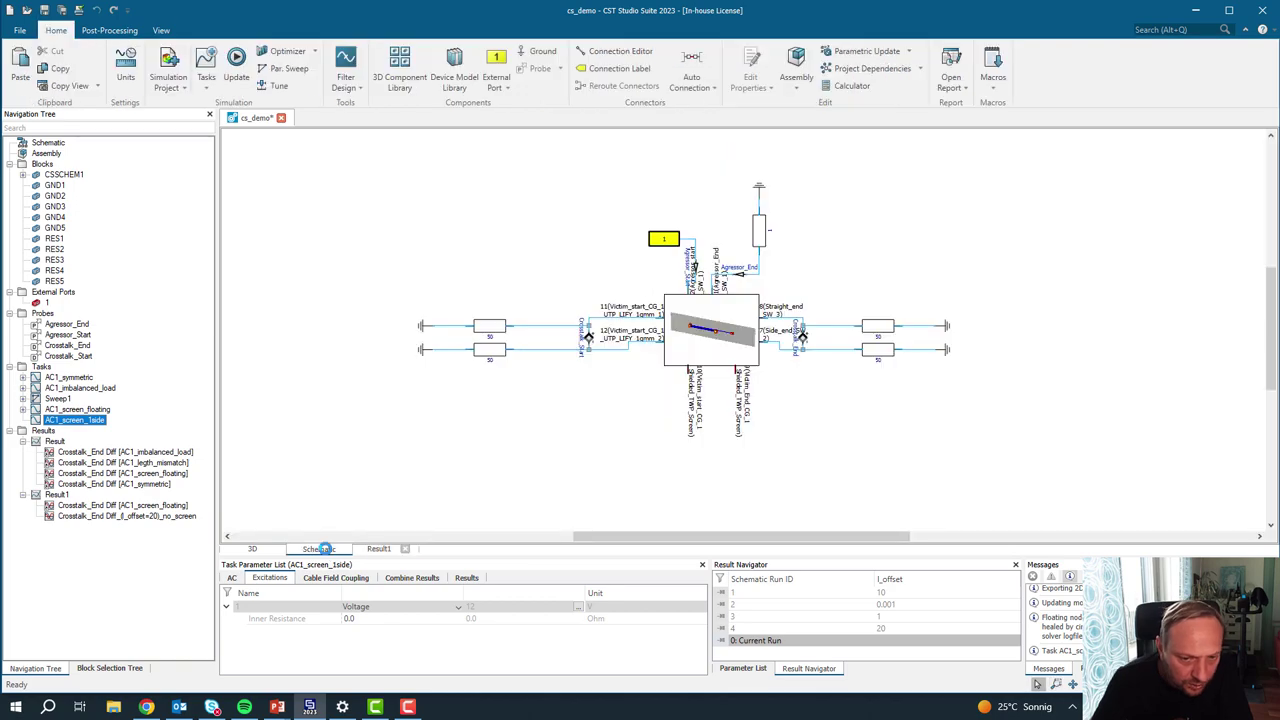
{"action": "key", "text": "g"}
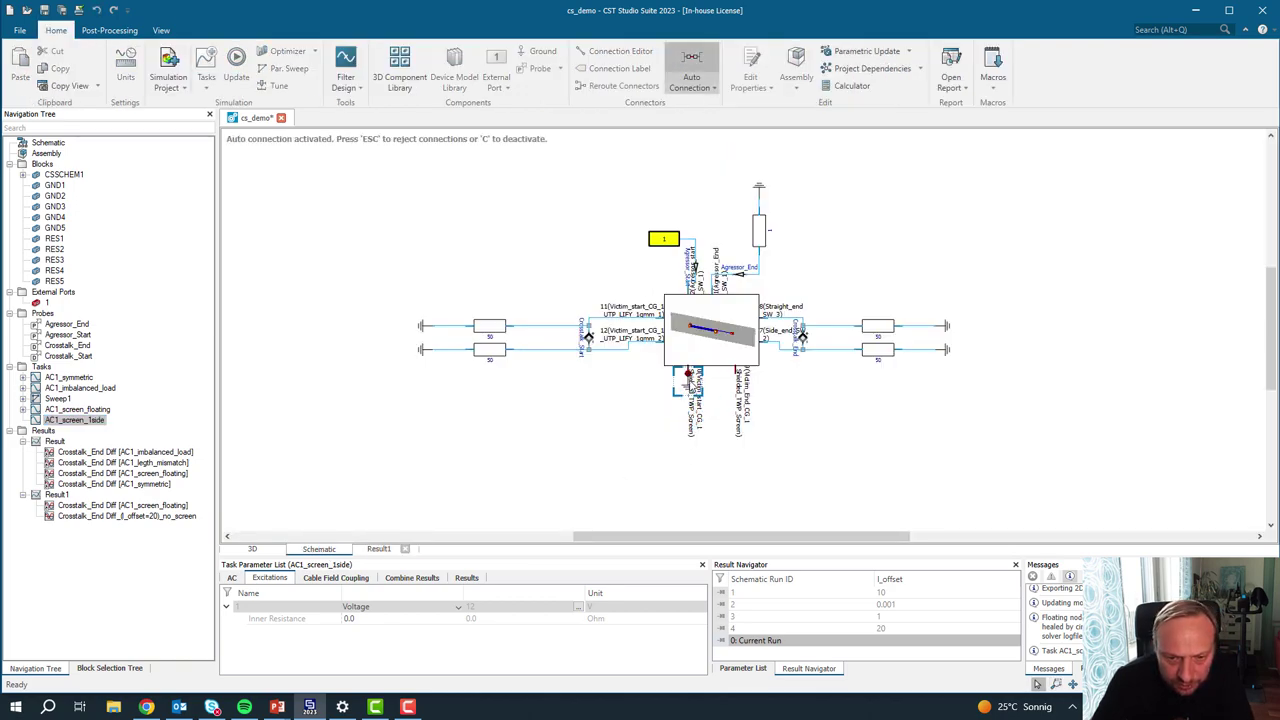
{"action": "left_click", "coordinate": [684, 467]}
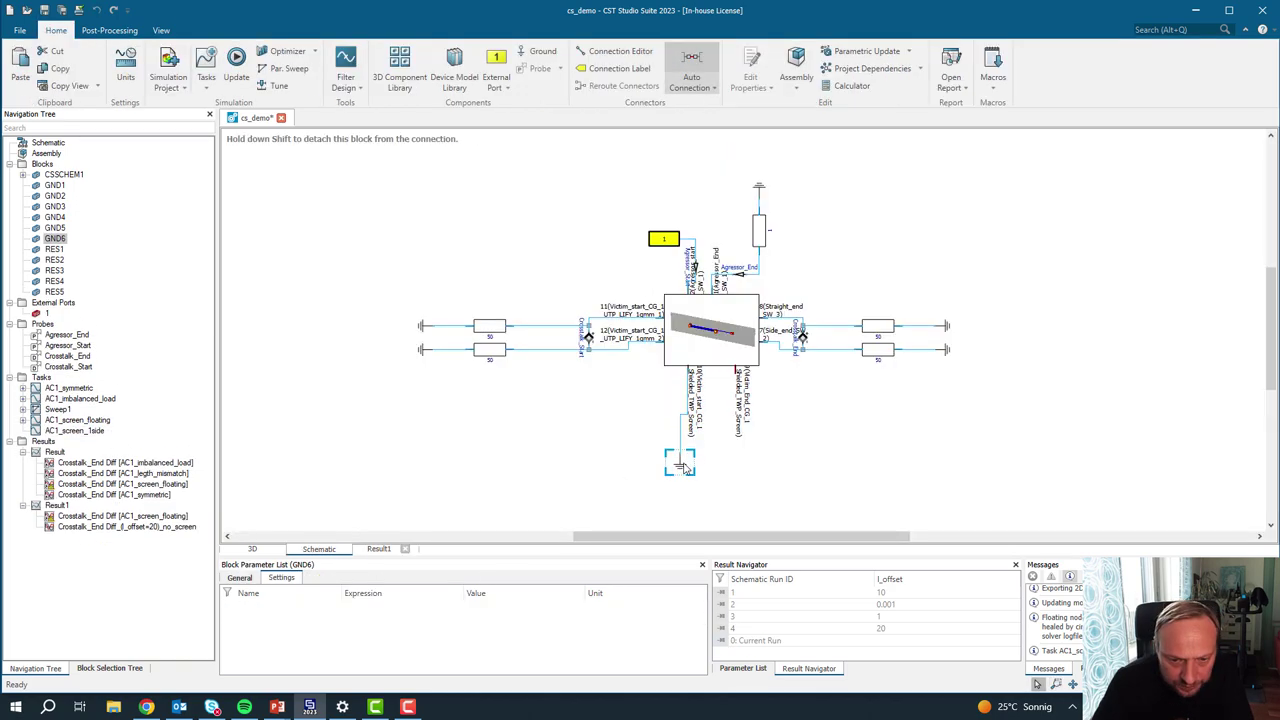
{"action": "right_click", "coordinate": [90, 431]}
{"action": "left_click", "coordinate": [95, 515]}
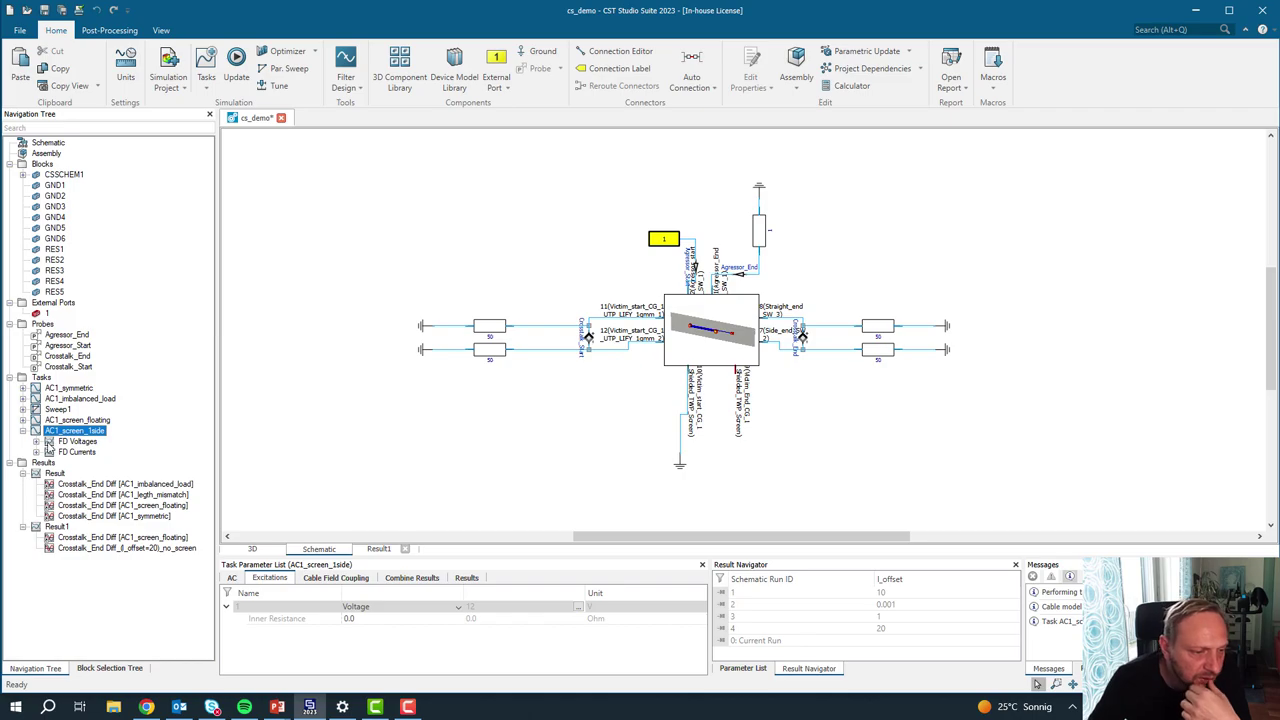
Step: Add the Crosstalk_End Diff voltage of AC1_screen_1side to the Result1 plot and briefly highlight its curve
{"action": "left_click", "coordinate": [37, 443]}
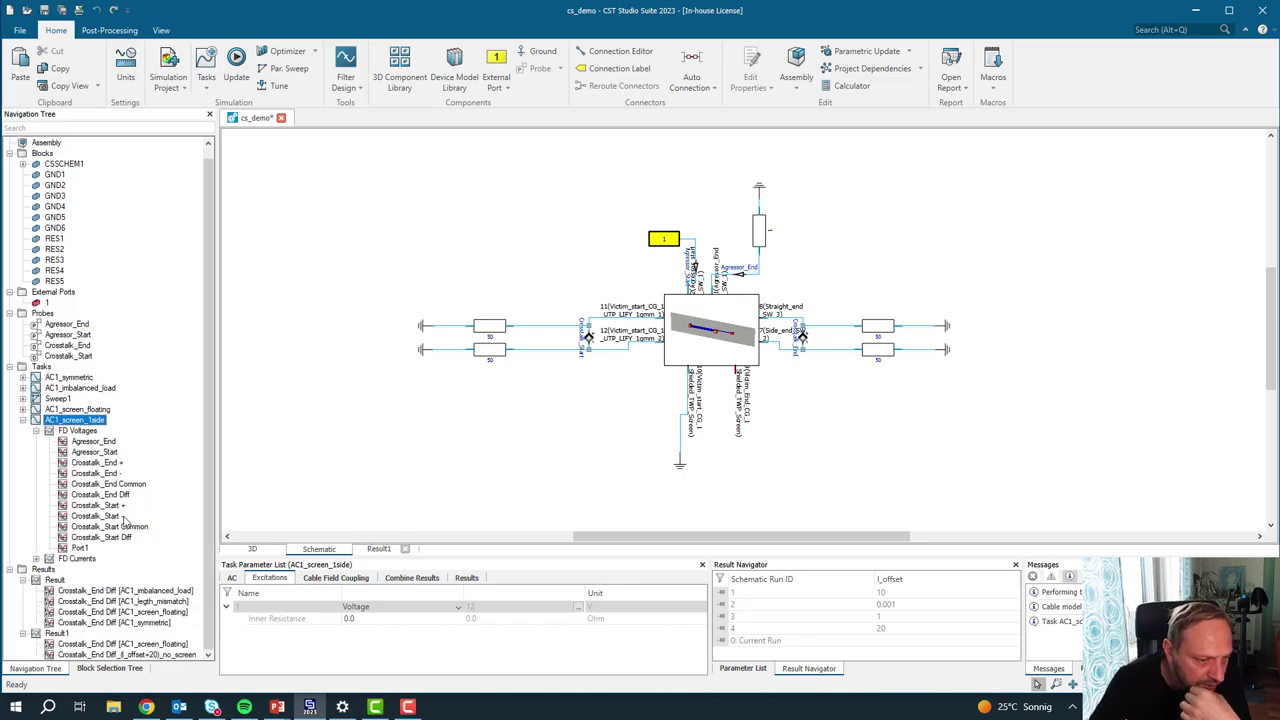
{"action": "left_click", "coordinate": [121, 496]}
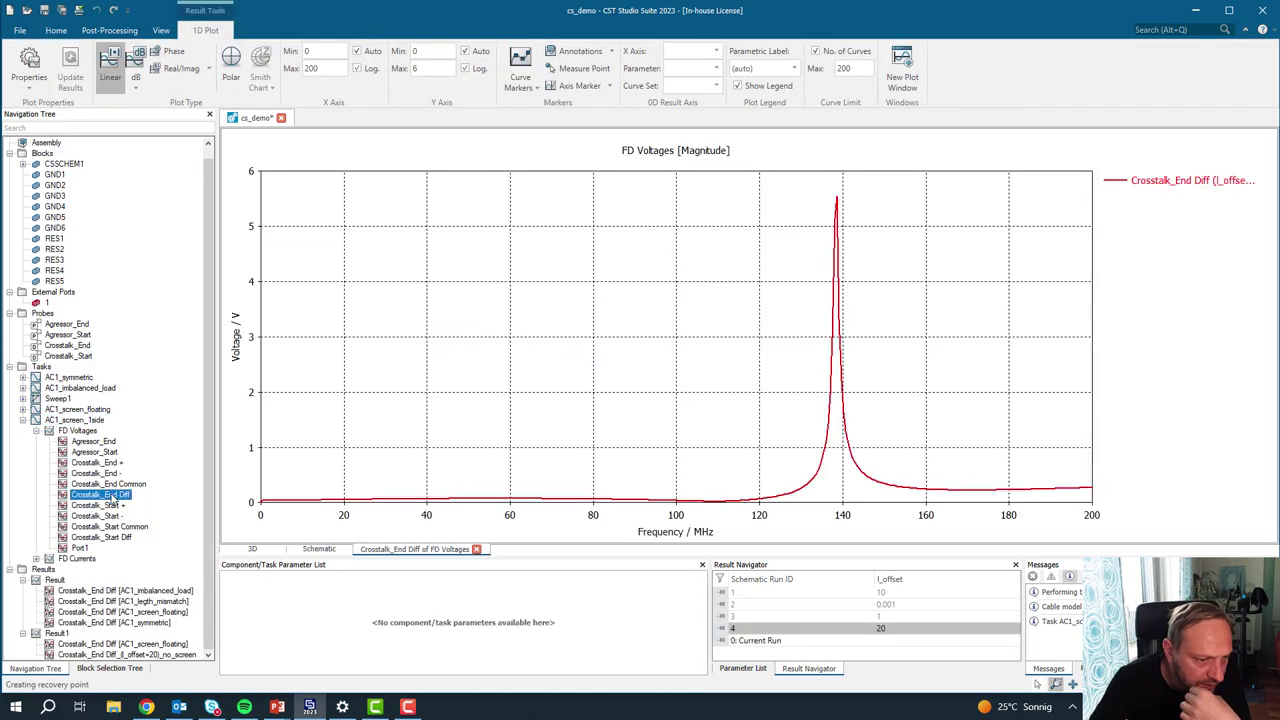
{"action": "left_click", "coordinate": [58, 635]}
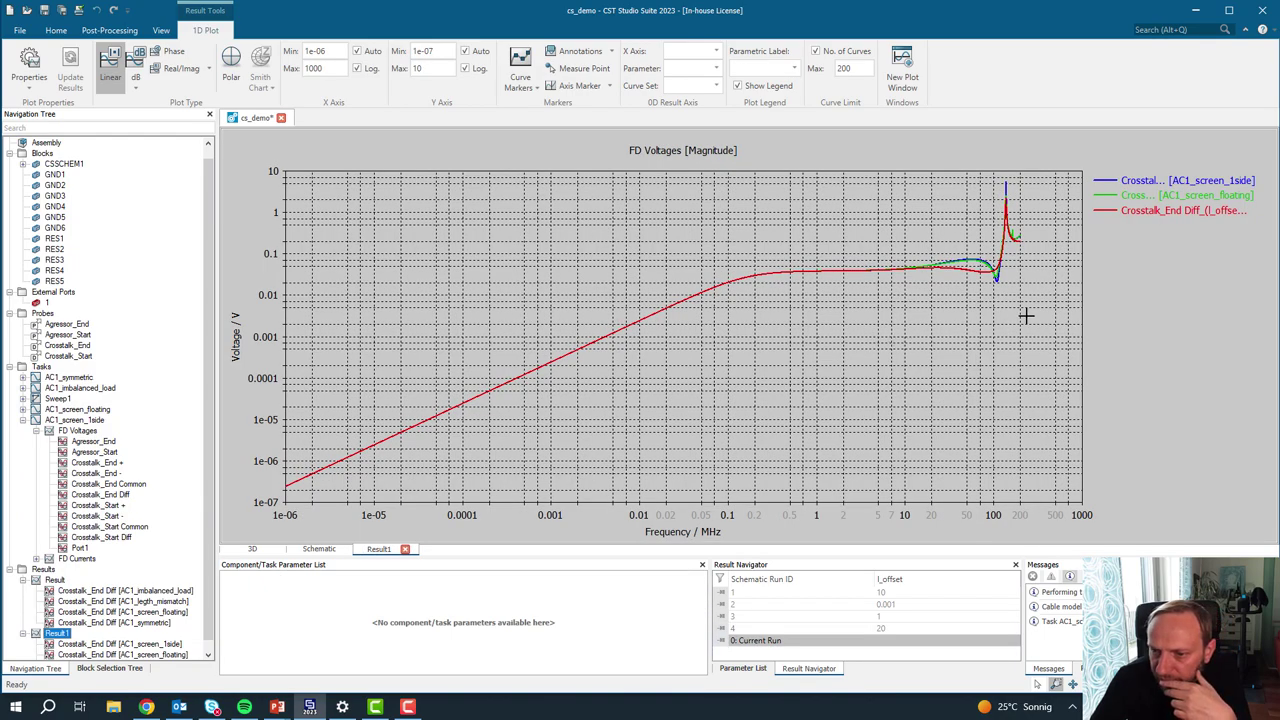
{"action": "left_click", "coordinate": [997, 278]}
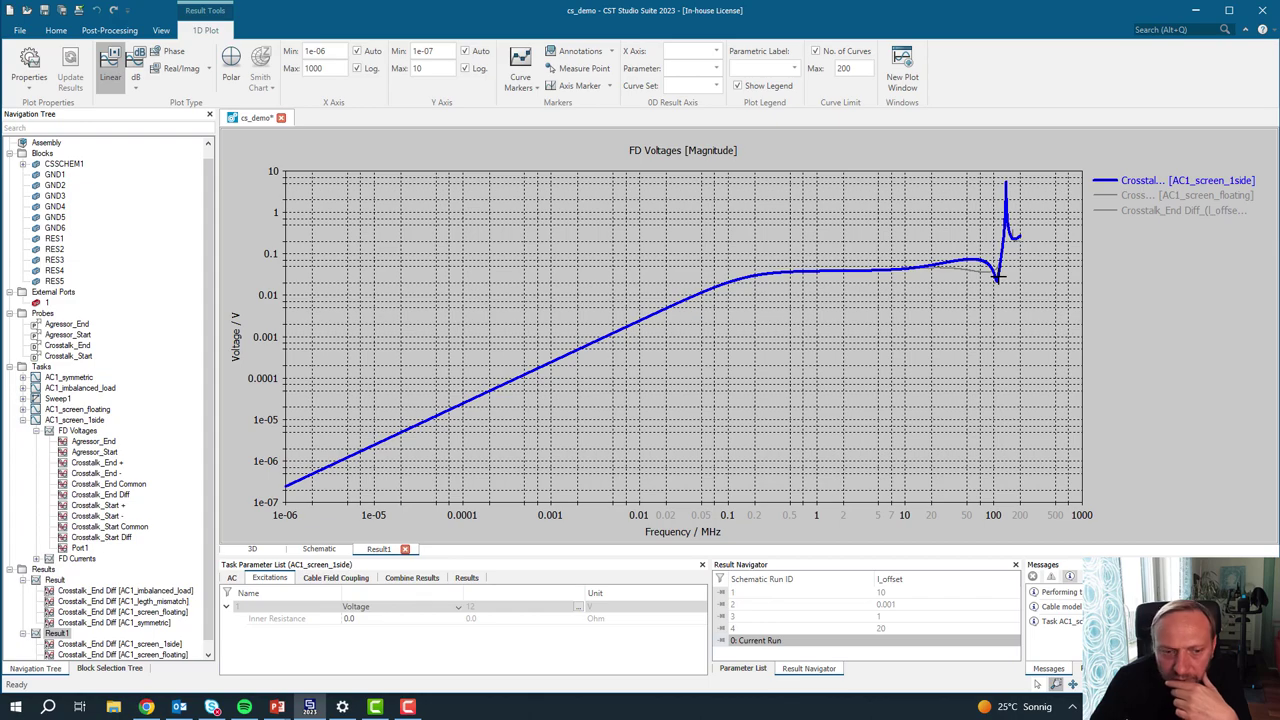
{"action": "left_click", "coordinate": [966, 314]}
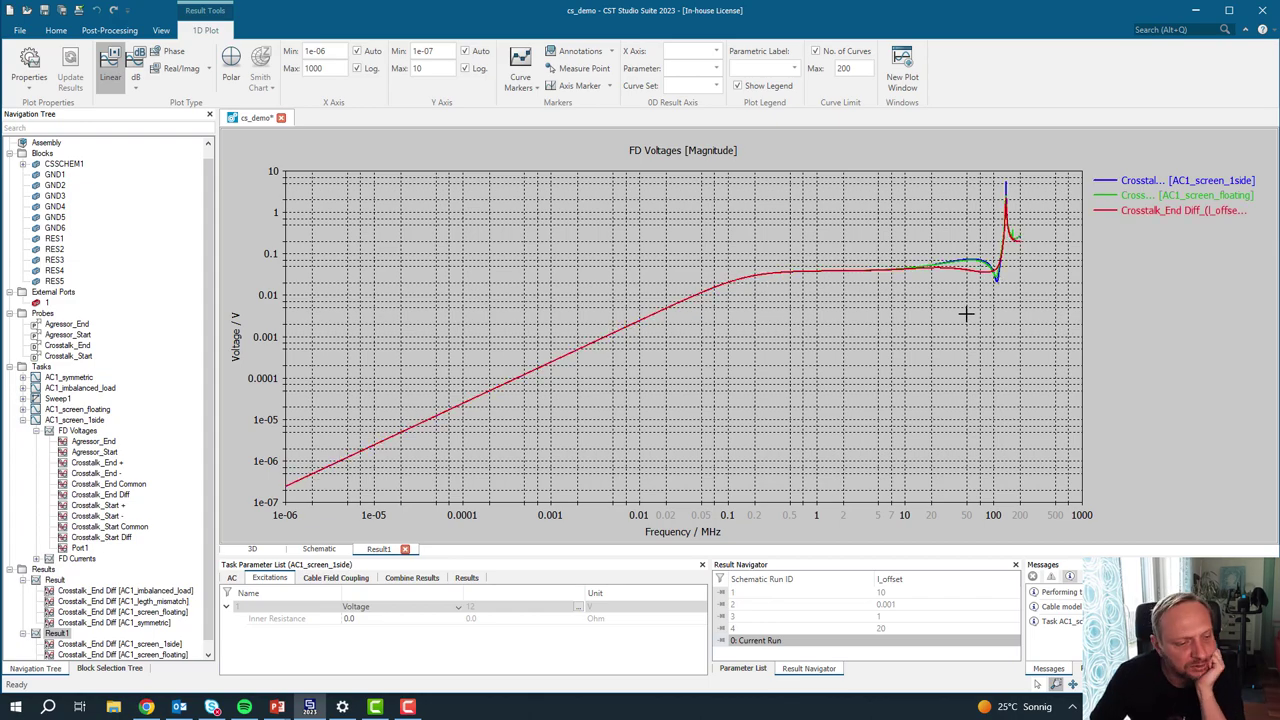
Step: Ground the victim-end screen pin in the schematic as well and duplicate the AC1_screen_1side task as AC1_screen_2side
{"action": "left_click", "coordinate": [319, 549]}
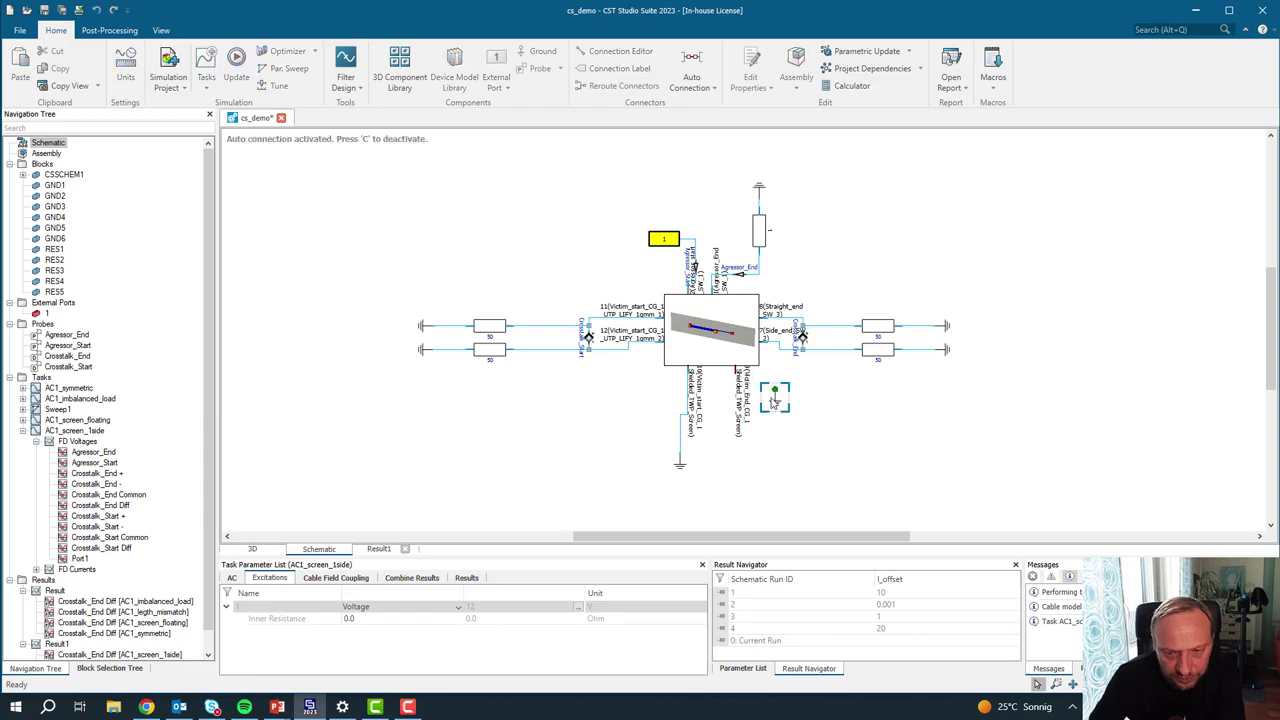
{"action": "left_click", "coordinate": [743, 462]}
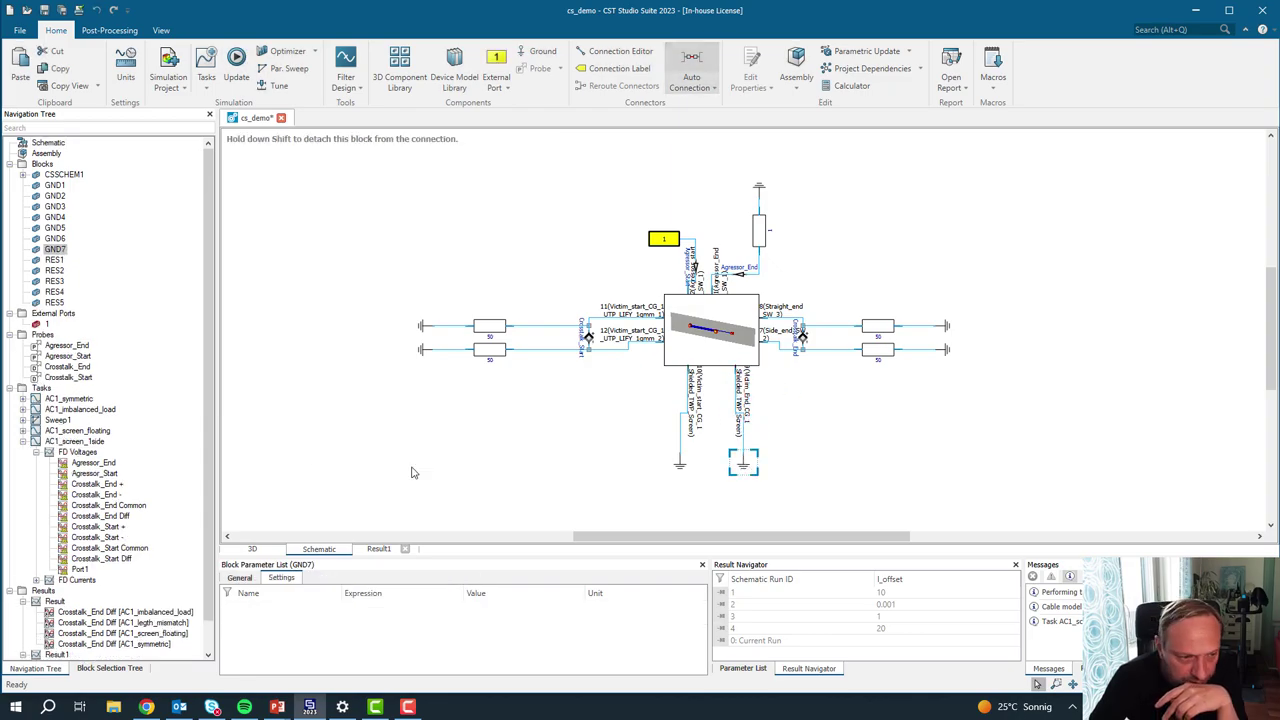
{"action": "double_click", "coordinate": [91, 452]}
{"action": "left_click", "coordinate": [92, 442]}
{"action": "right_click", "coordinate": [94, 443]}
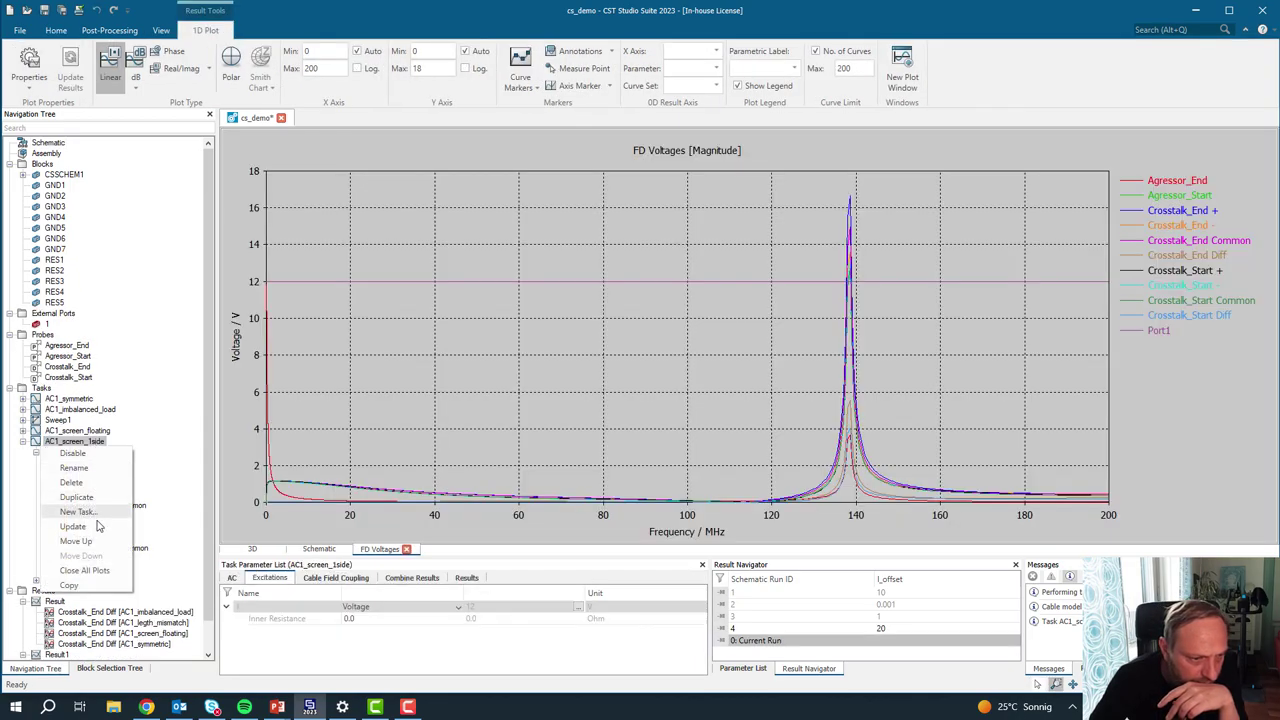
{"action": "left_click", "coordinate": [76, 497]}
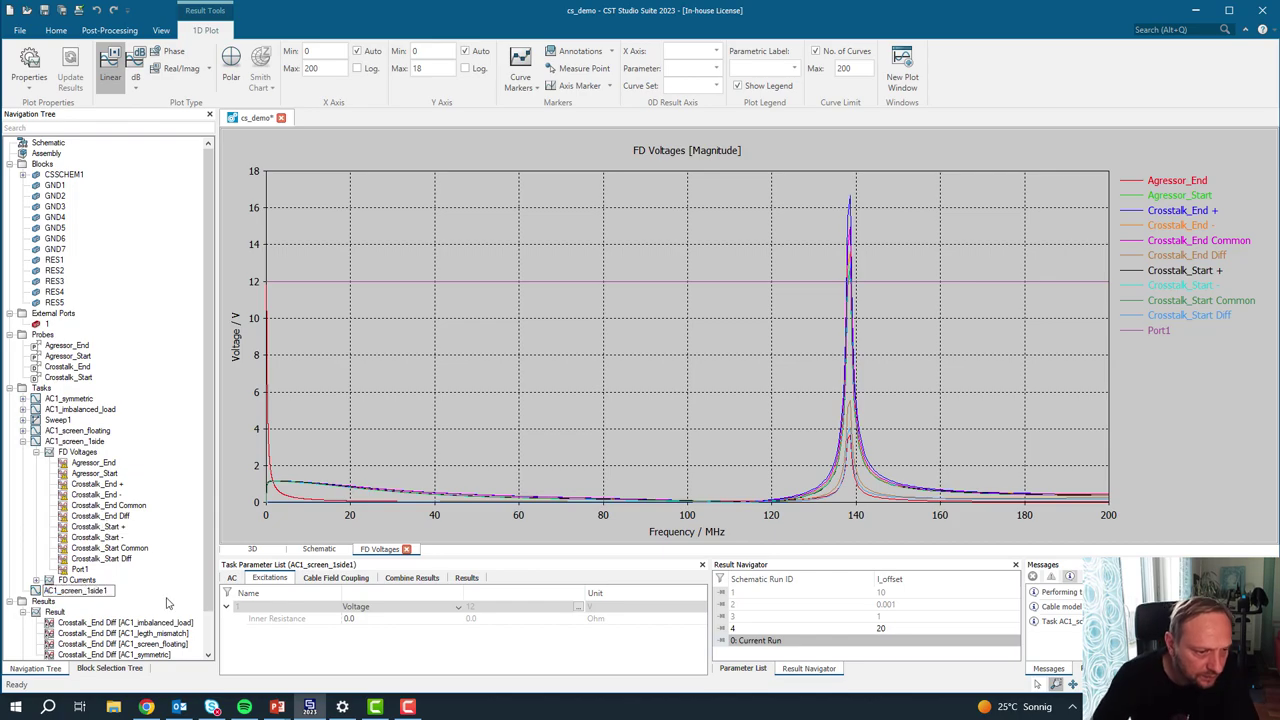
{"action": "key", "text": "Return"}
Step: Update the AC1_screen_2side task and add its Crosstalk_End Diff voltage to the Result1 plot
{"action": "right_click", "coordinate": [66, 591]}
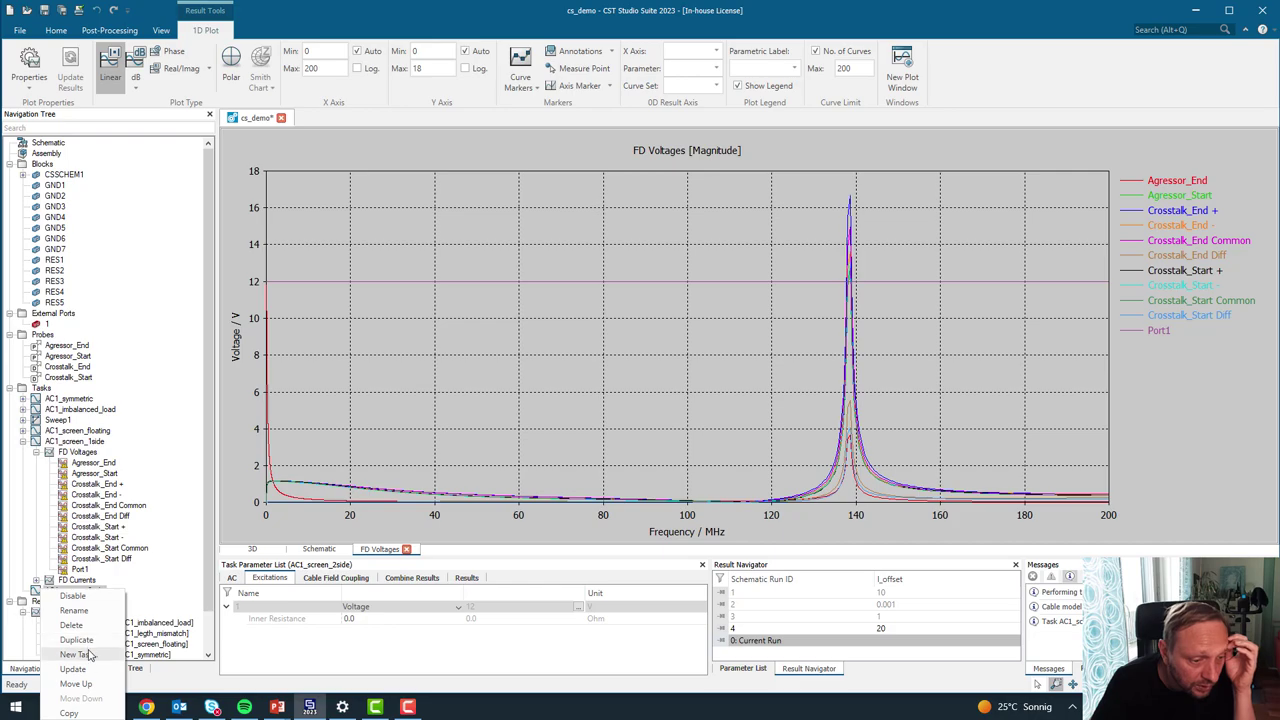
{"action": "left_click", "coordinate": [72, 672]}
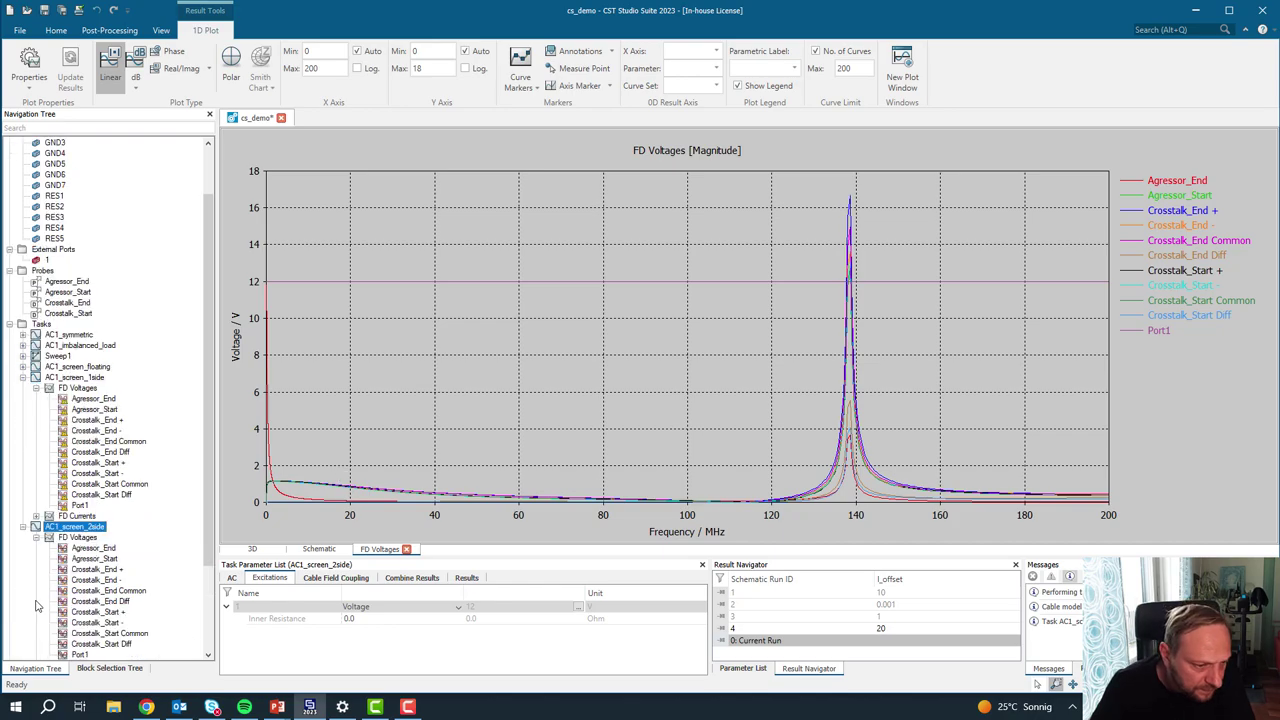
{"action": "scroll", "coordinate": [138, 595], "scroll_direction": "down", "scroll_amount": 5}
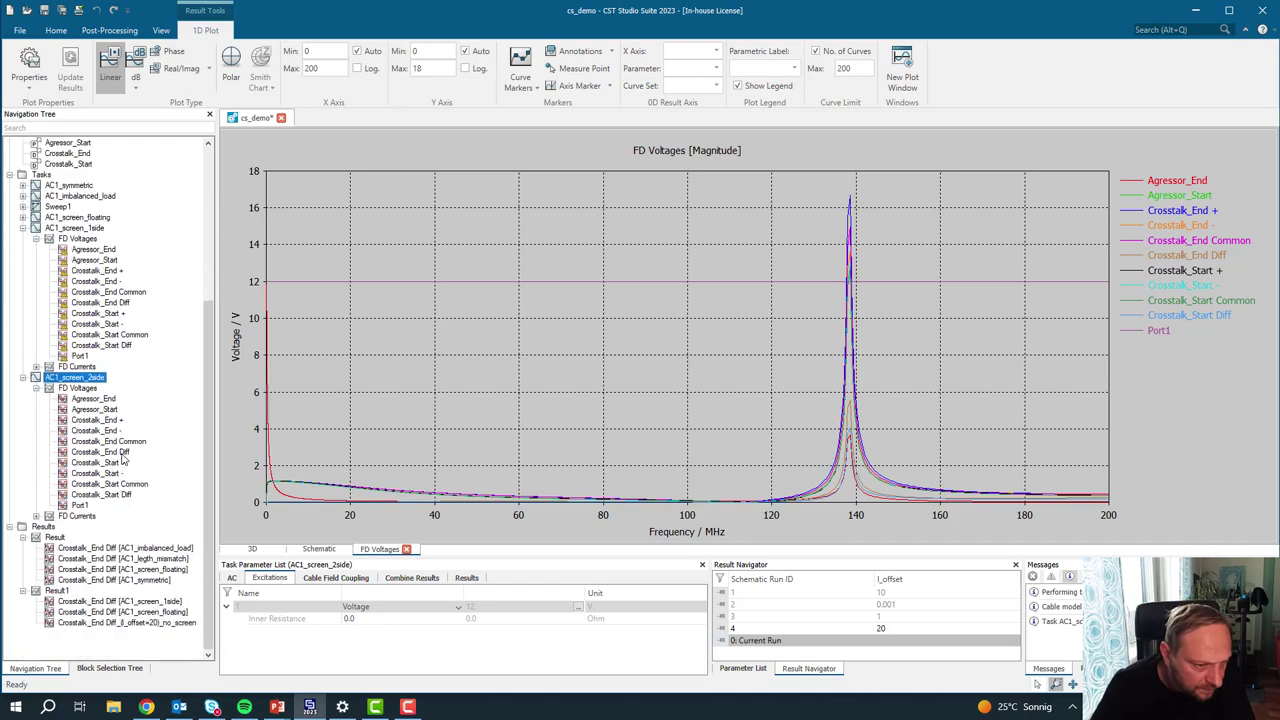
{"action": "left_click", "coordinate": [122, 454]}
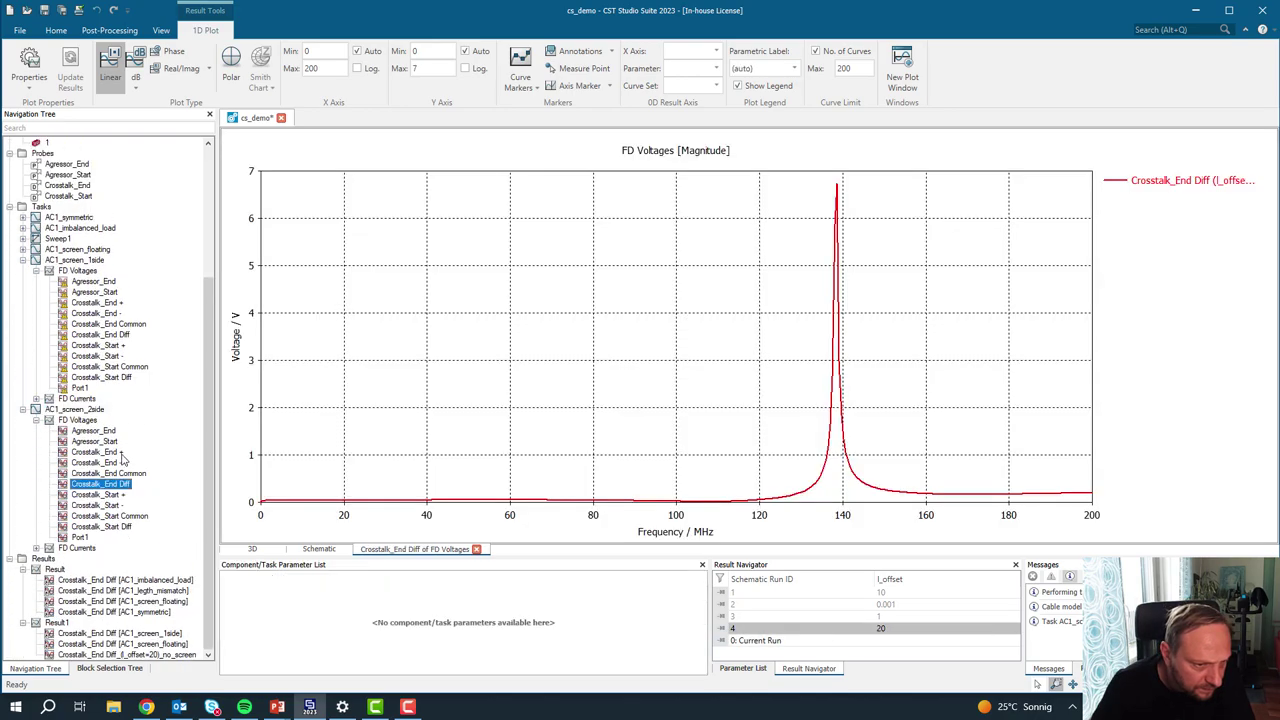
{"action": "left_click", "coordinate": [55, 623]}
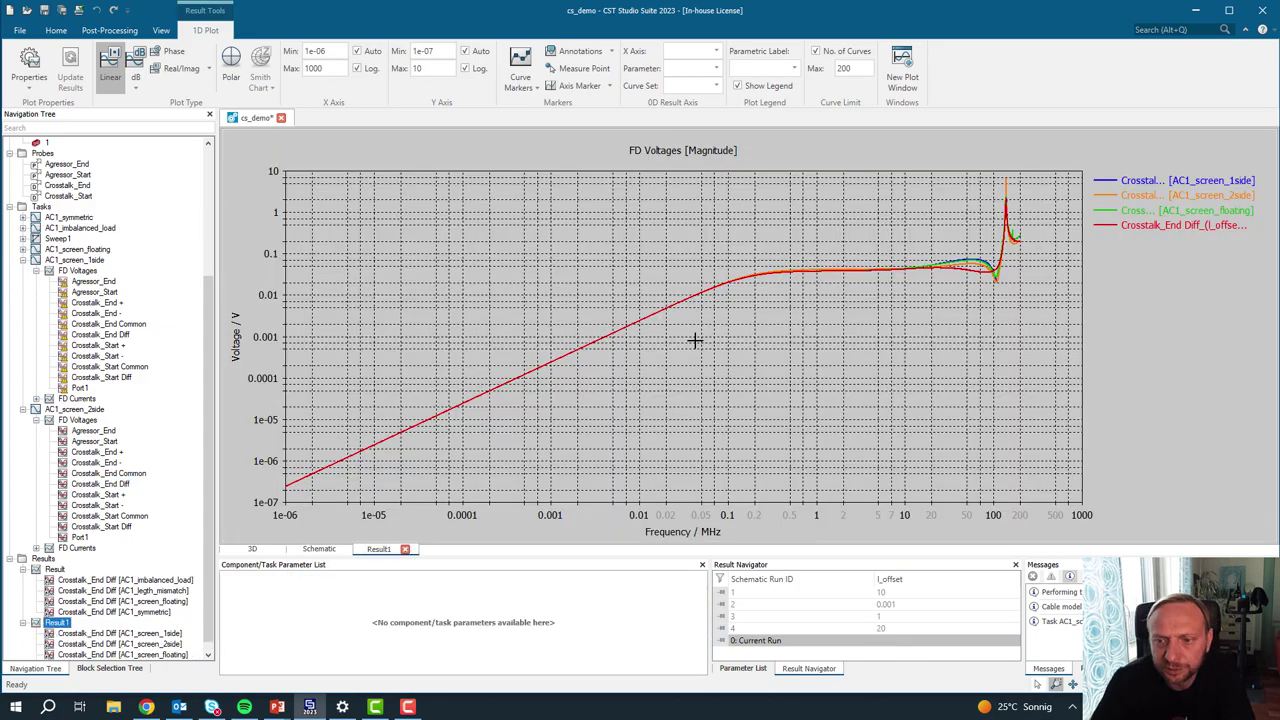
{"action": "left_click_drag", "start_coordinate": [925, 165], "coordinate": [1060, 287]}
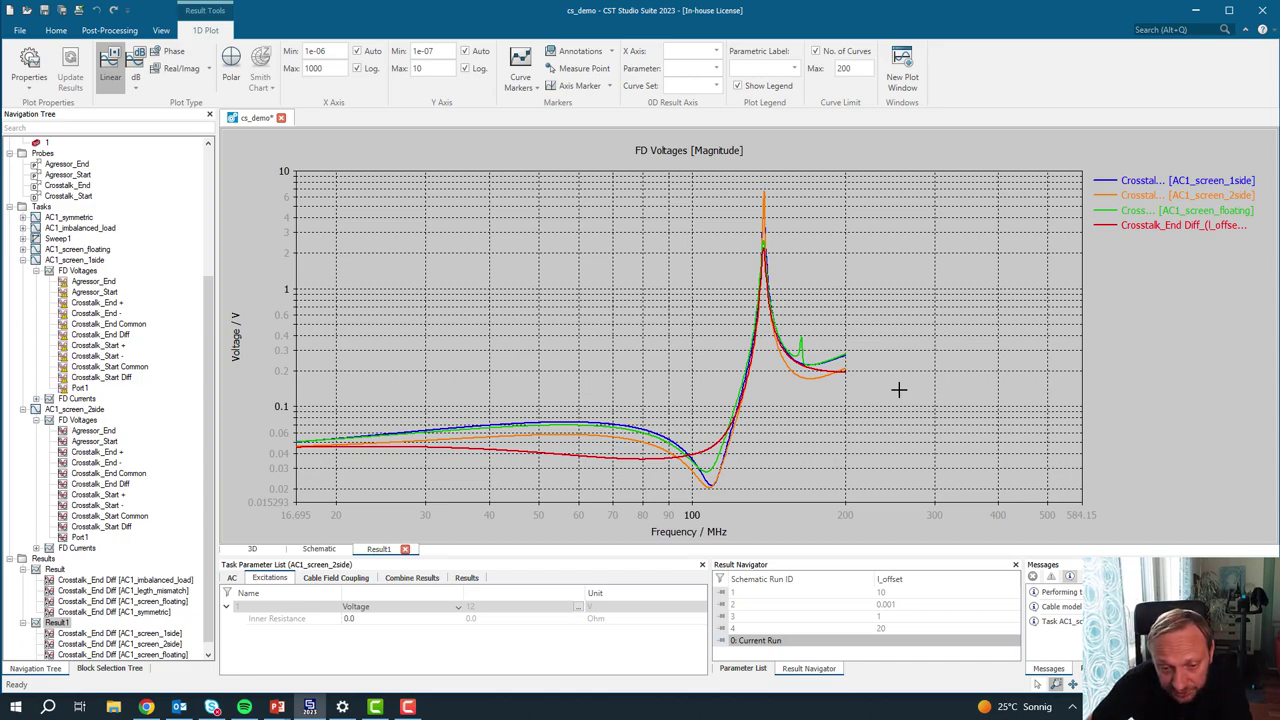
Step: Set the l_offset parameter to 0.001 in the parameter list
{"action": "left_click", "coordinate": [765, 668]}
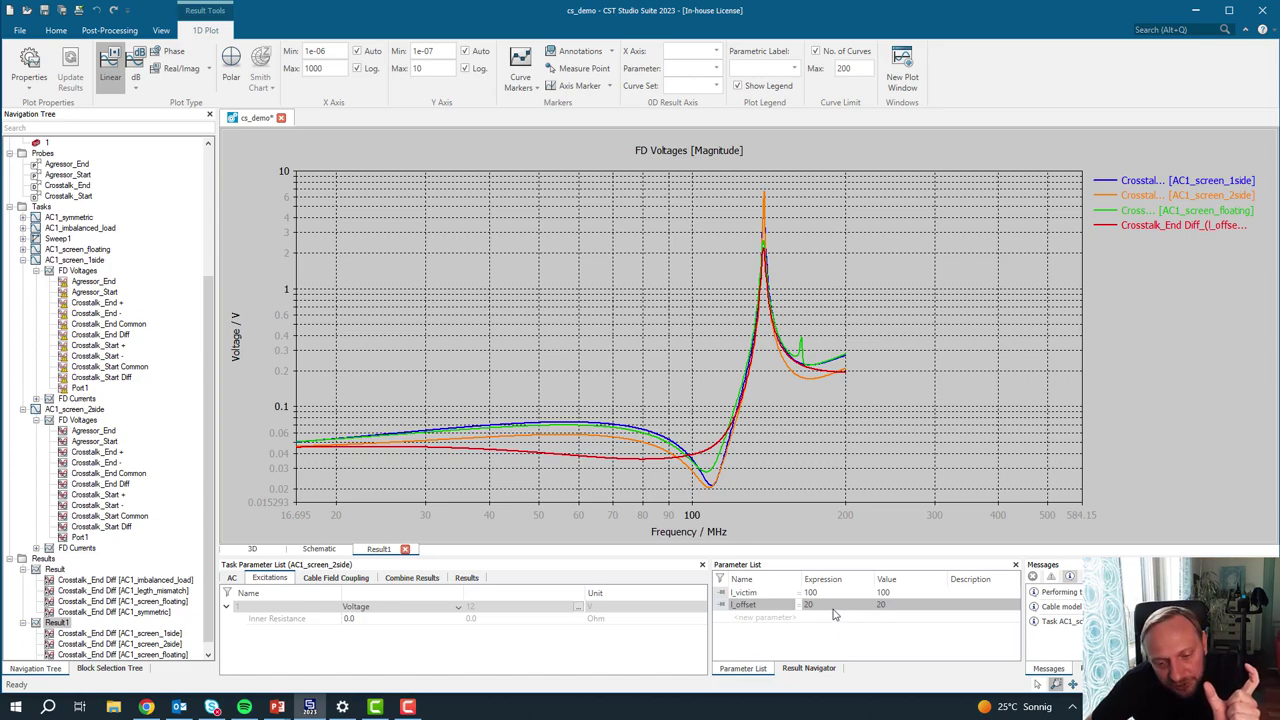
{"action": "left_click", "coordinate": [832, 605]}
{"action": "key", "text": "BackSpace"}
{"action": "key", "text": "BackSpace"}
{"action": "type", "text": "0.001"}
{"action": "key", "text": "Return"}
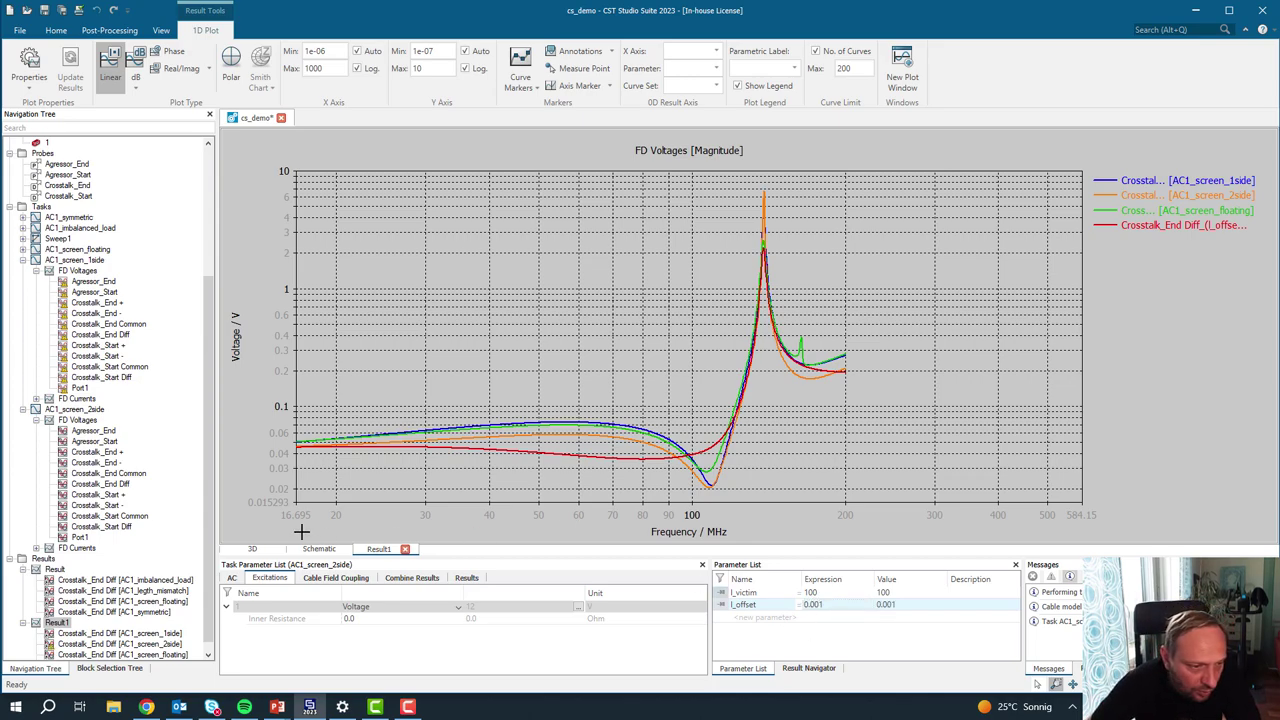
Step: Collapse the AC1_screen_1side and AC1_screen_2side tasks and plot only the Crosstalk_End Diff_(l_offset=20)_no_screen curve
{"action": "left_click", "coordinate": [27, 266]}
{"action": "left_click", "coordinate": [24, 262]}
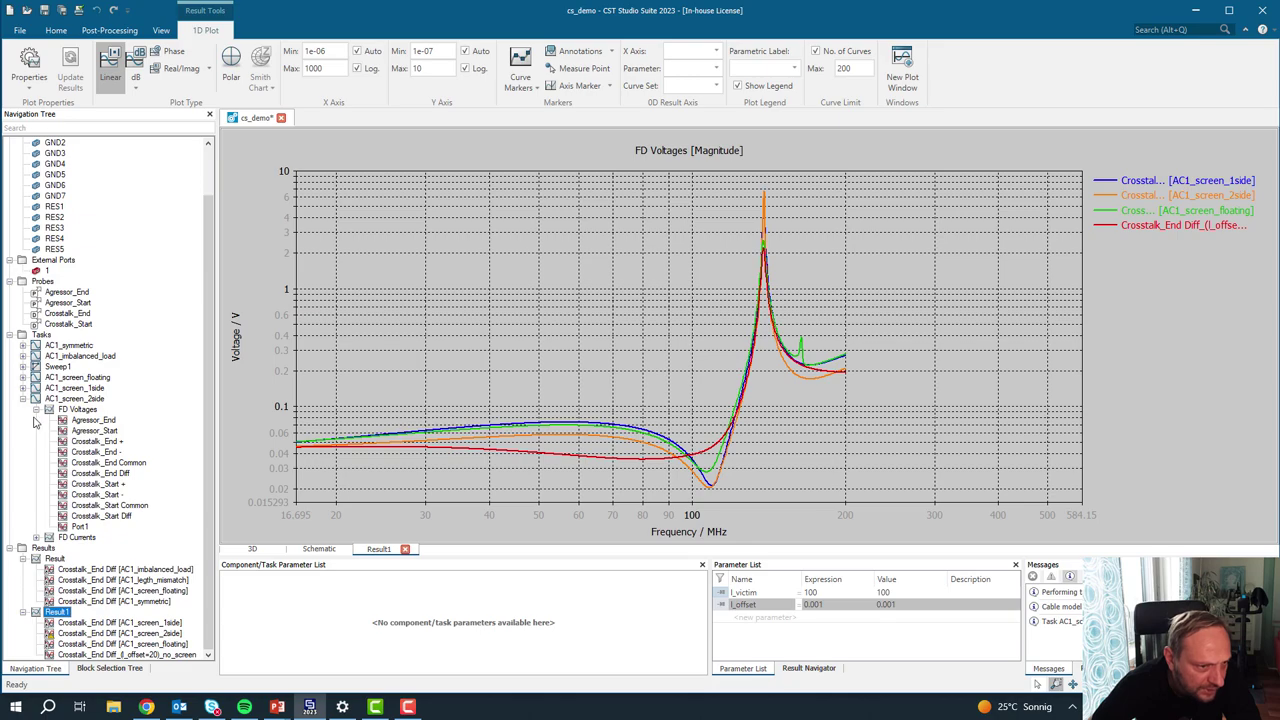
{"action": "left_click", "coordinate": [23, 410]}
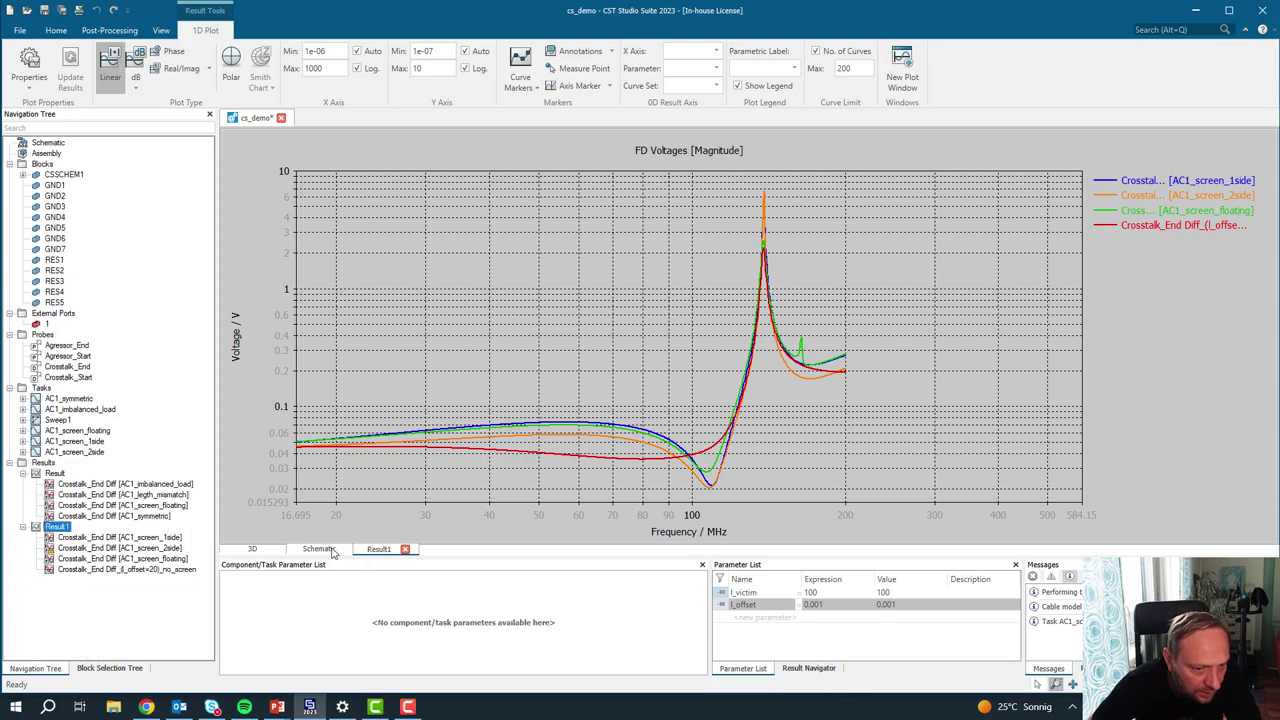
{"action": "left_click", "coordinate": [181, 570]}
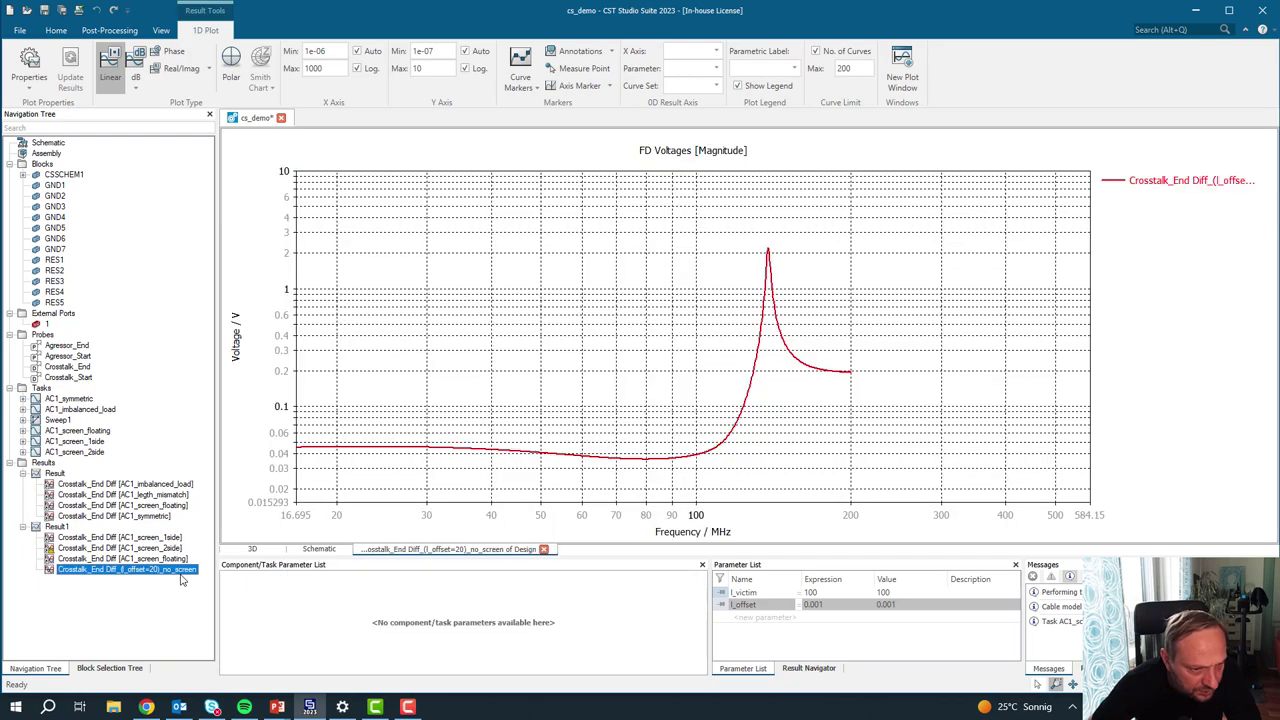
Step: Delete the Crosstalk_End Diff_(l_offset=20)_no_screen curve from the Result1 plot
{"action": "key", "text": "Delete"}
{"action": "left_click", "coordinate": [652, 381]}
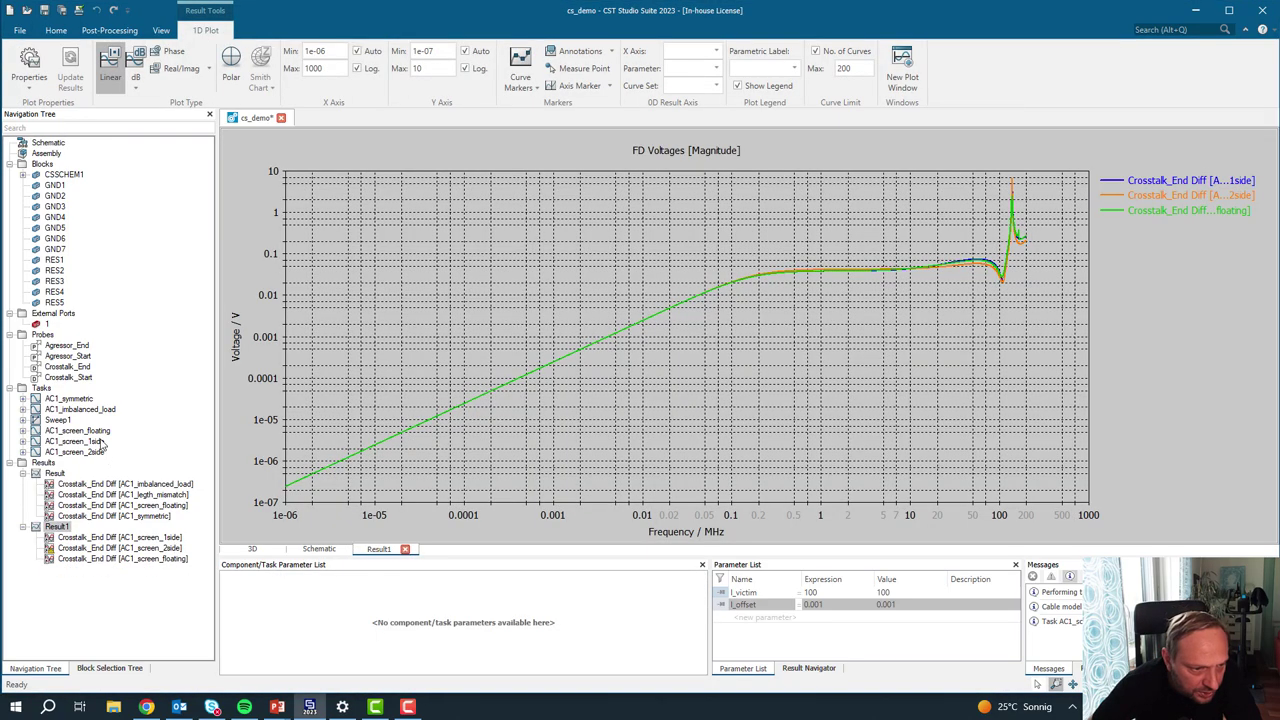
Step: Disconnect both victim screen pins from their grounds in the schematic and update the AC1_screen_floating task
{"action": "left_click", "coordinate": [99, 433]}
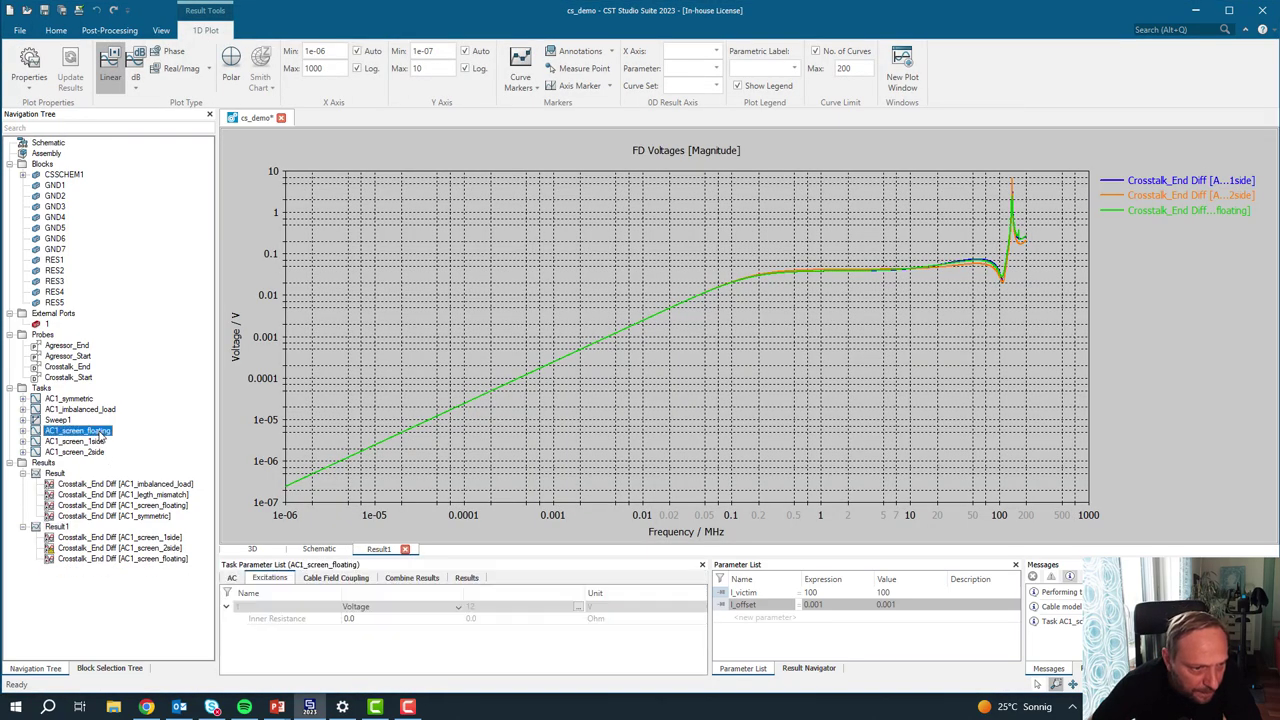
{"action": "left_click", "coordinate": [319, 549]}
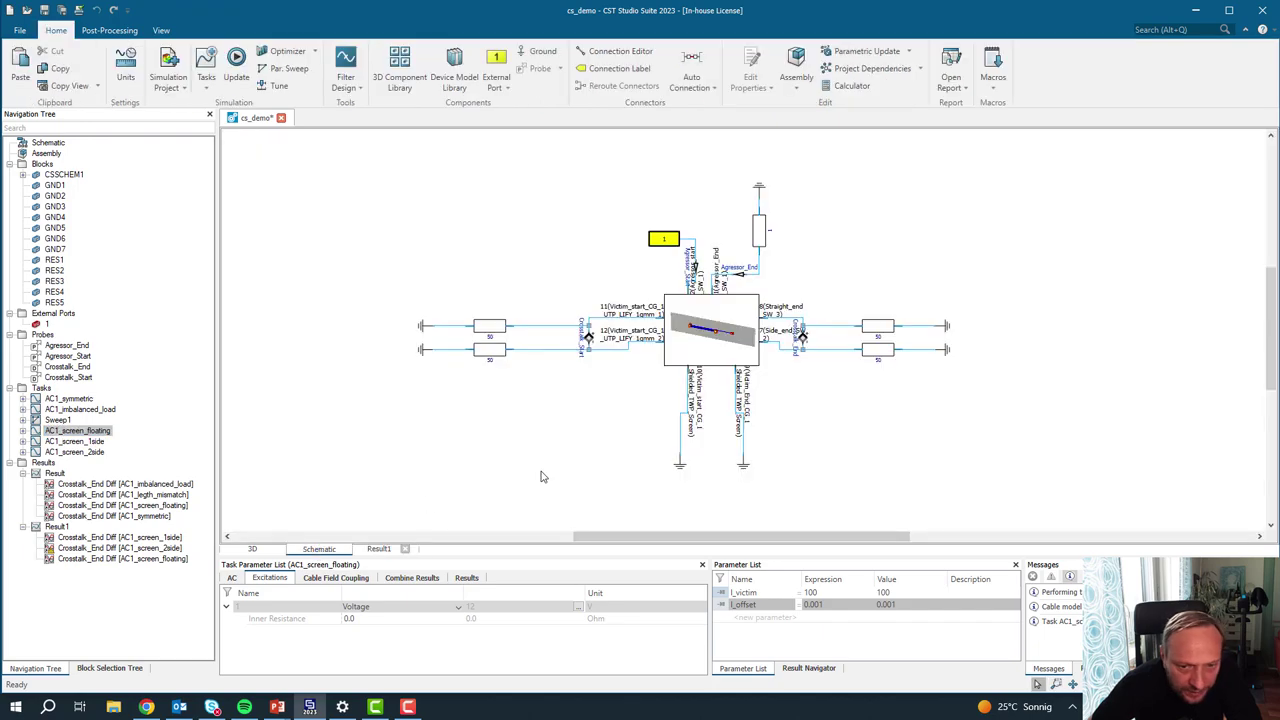
{"action": "right_click", "coordinate": [87, 432]}
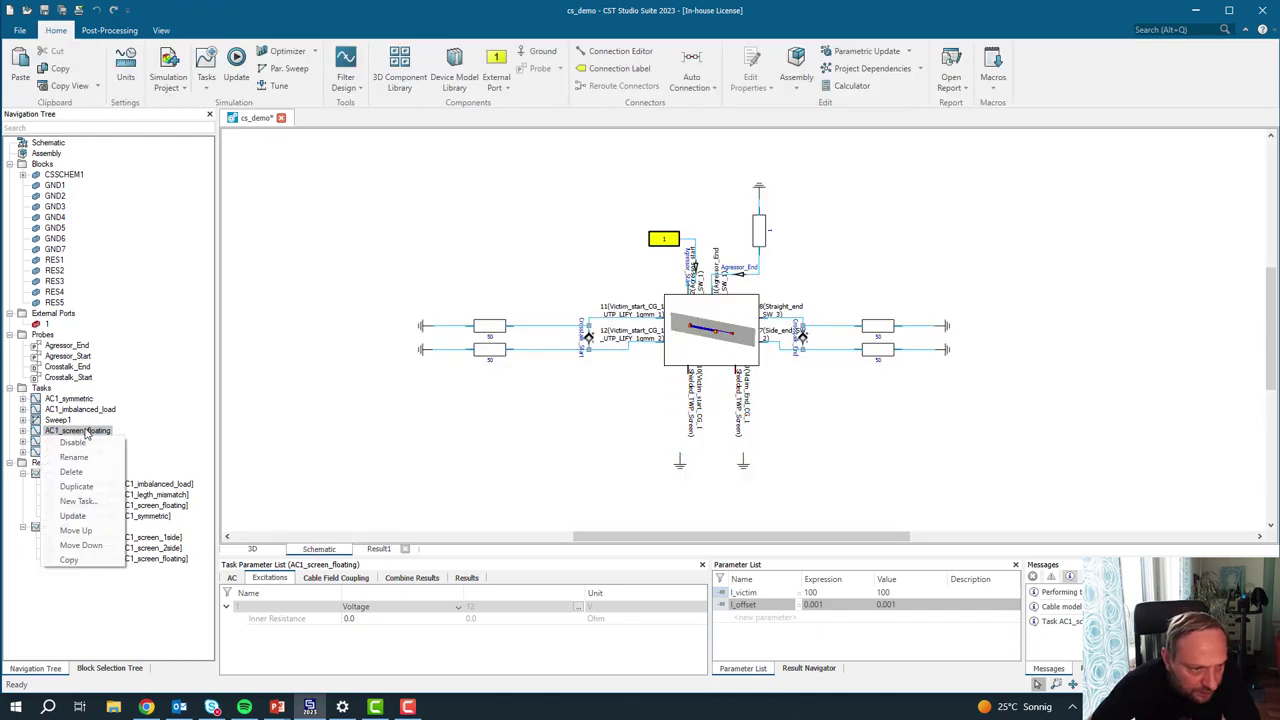
{"action": "left_click", "coordinate": [74, 515]}
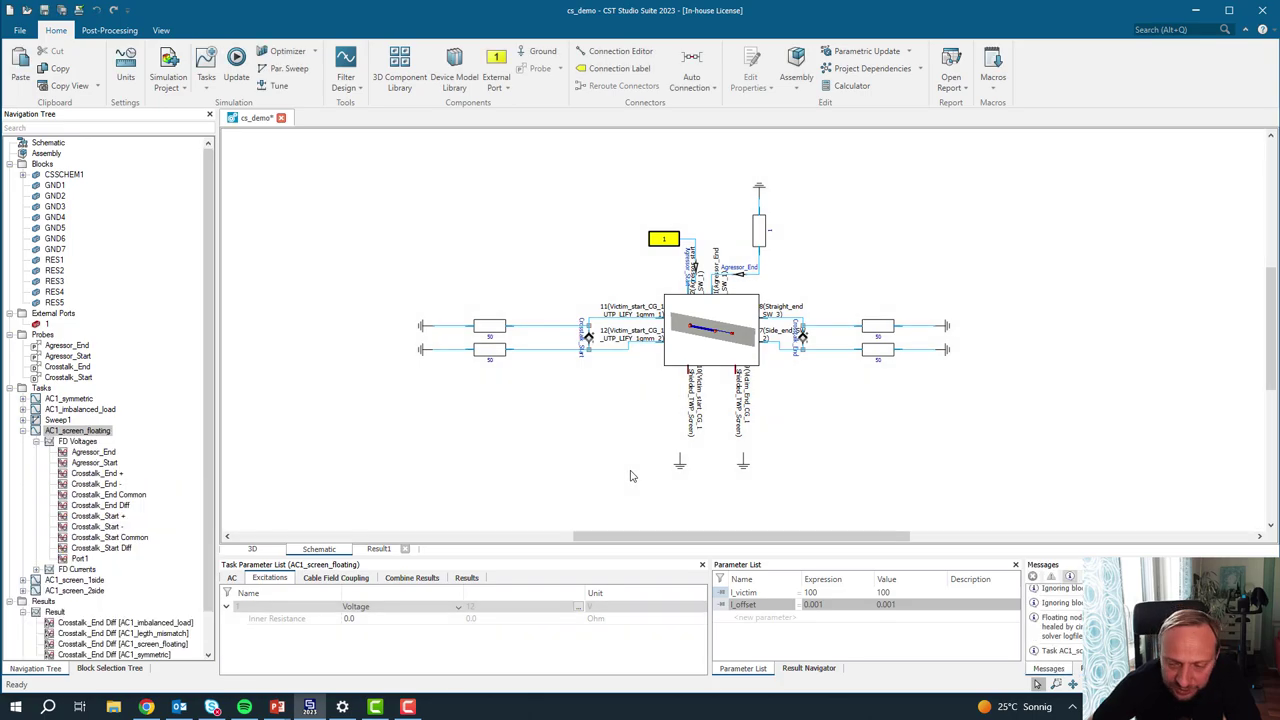
Step: Connect the victim-start screen pin to its ground (GND6) and update the AC1_screen_1side task
{"action": "left_click", "coordinate": [680, 453]}
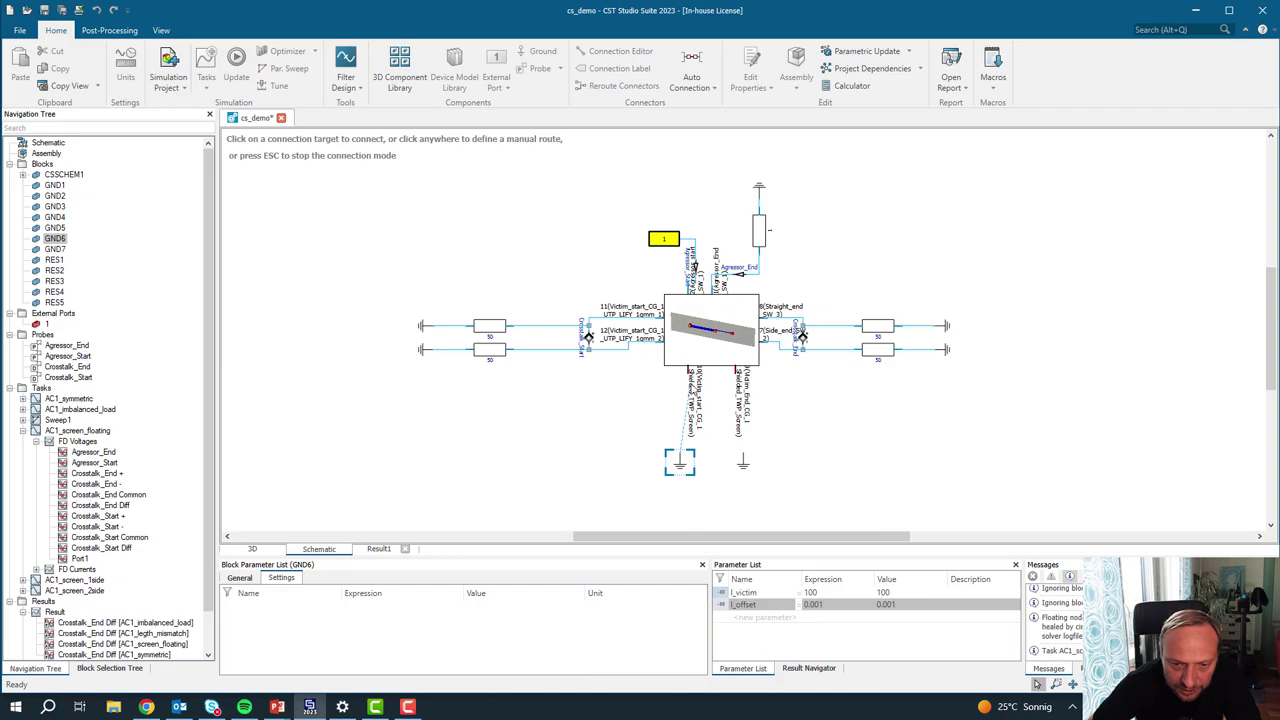
{"action": "left_click", "coordinate": [688, 374]}
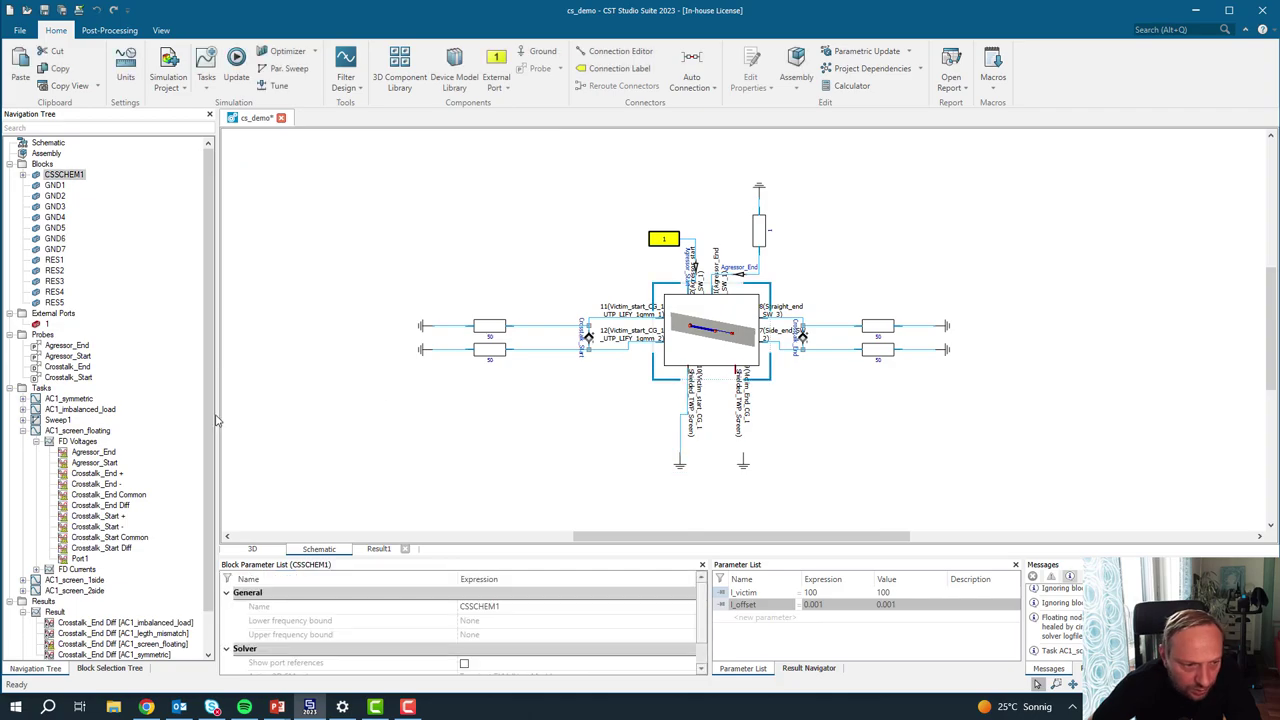
{"action": "right_click", "coordinate": [98, 582]}
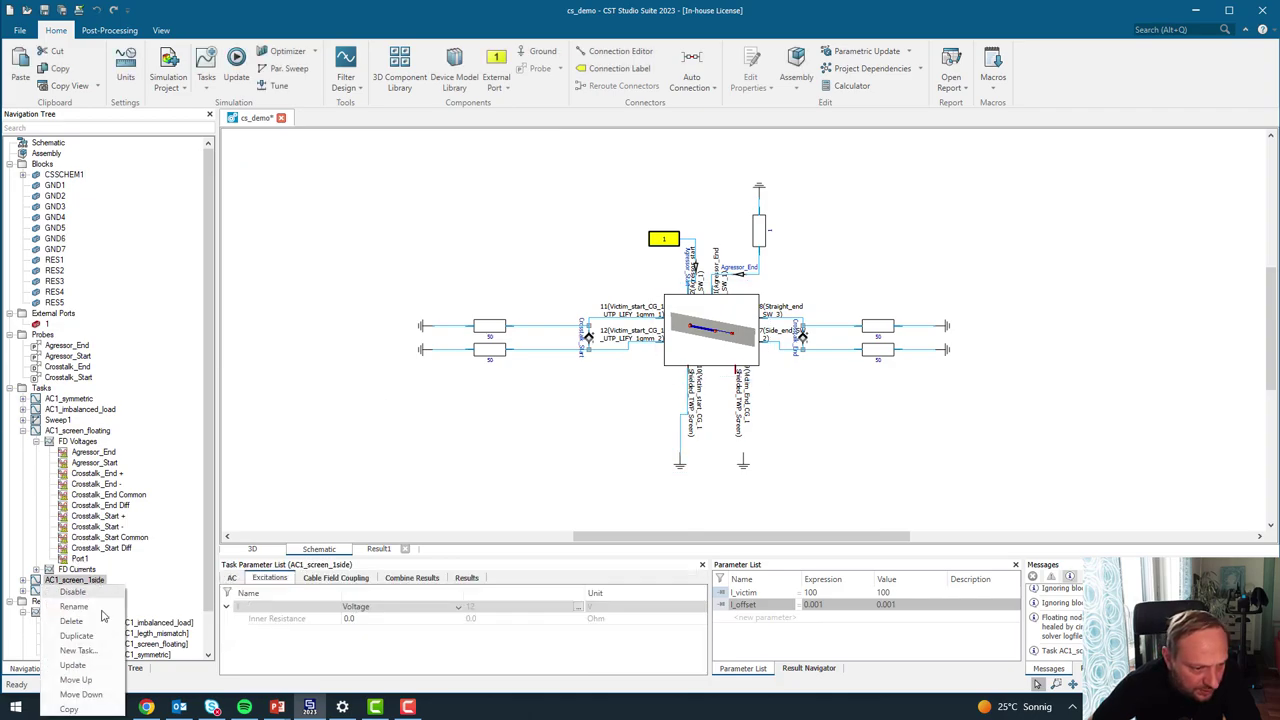
{"action": "left_click", "coordinate": [92, 669]}
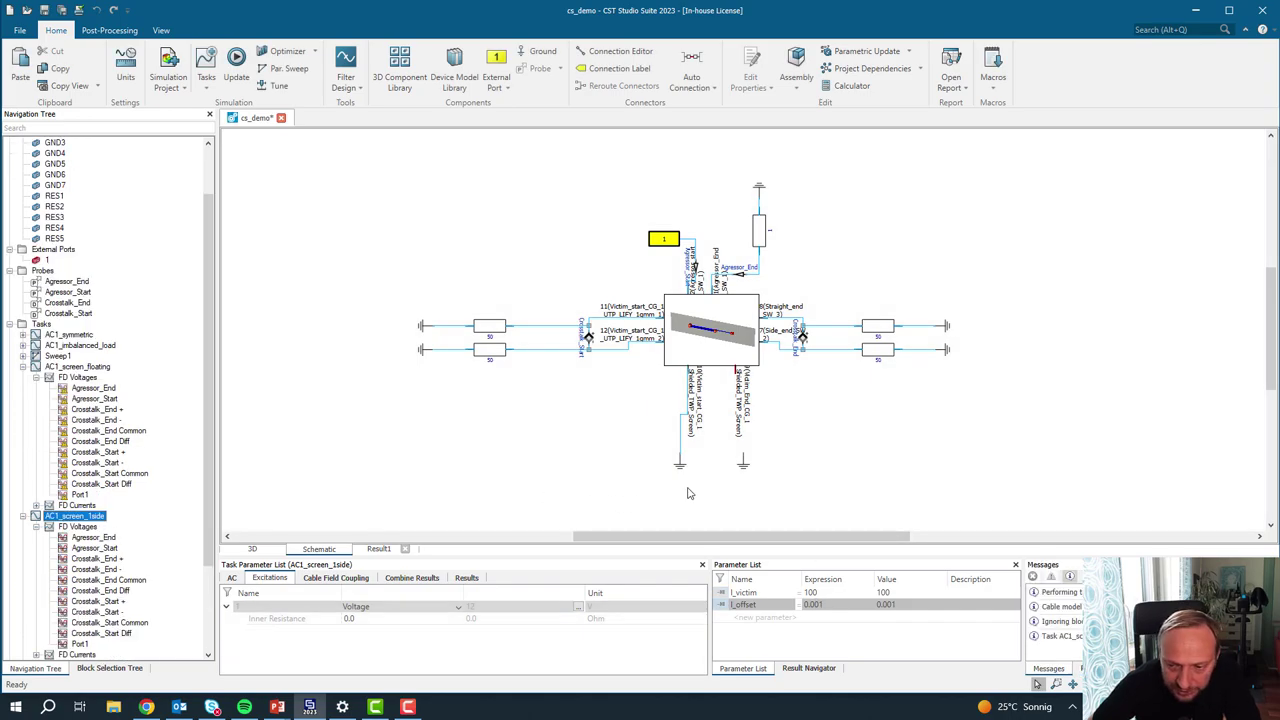
Step: Connect the victim-end screen pin to its ground as well and update the AC1_screen_2side task
{"action": "left_click", "coordinate": [745, 455]}
{"action": "left_click", "coordinate": [738, 373]}
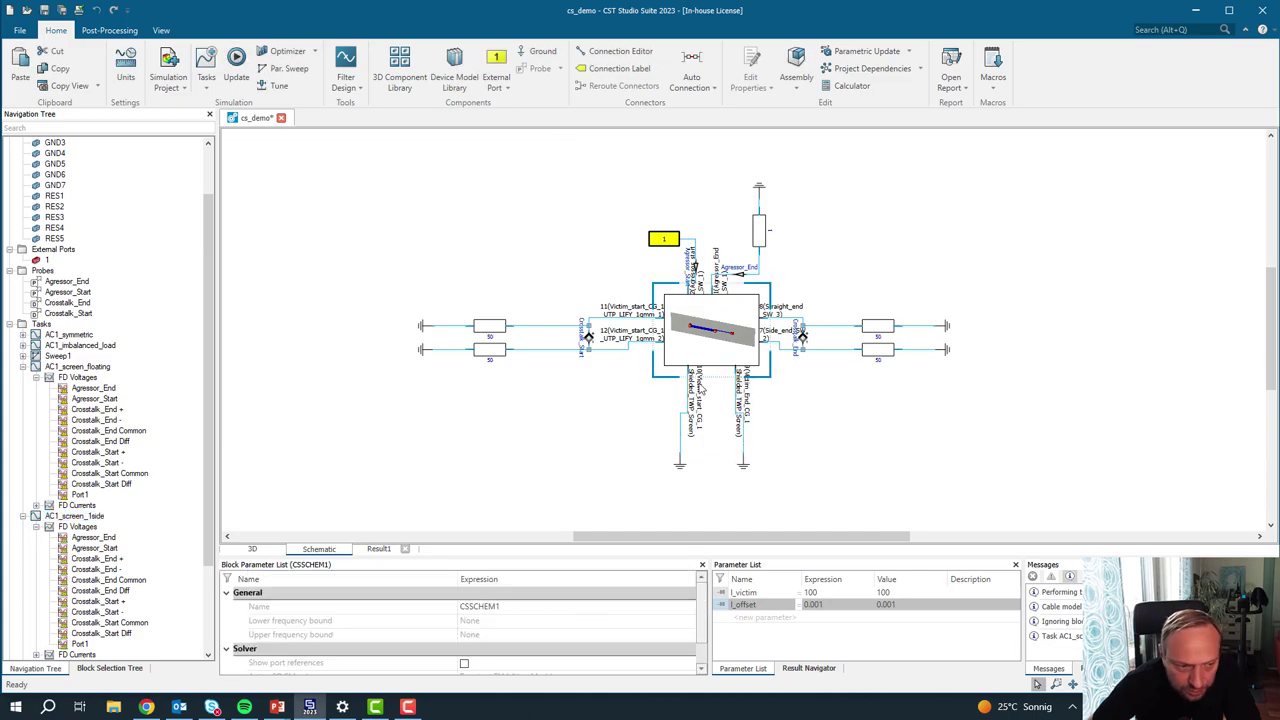
{"action": "left_click", "coordinate": [23, 367]}
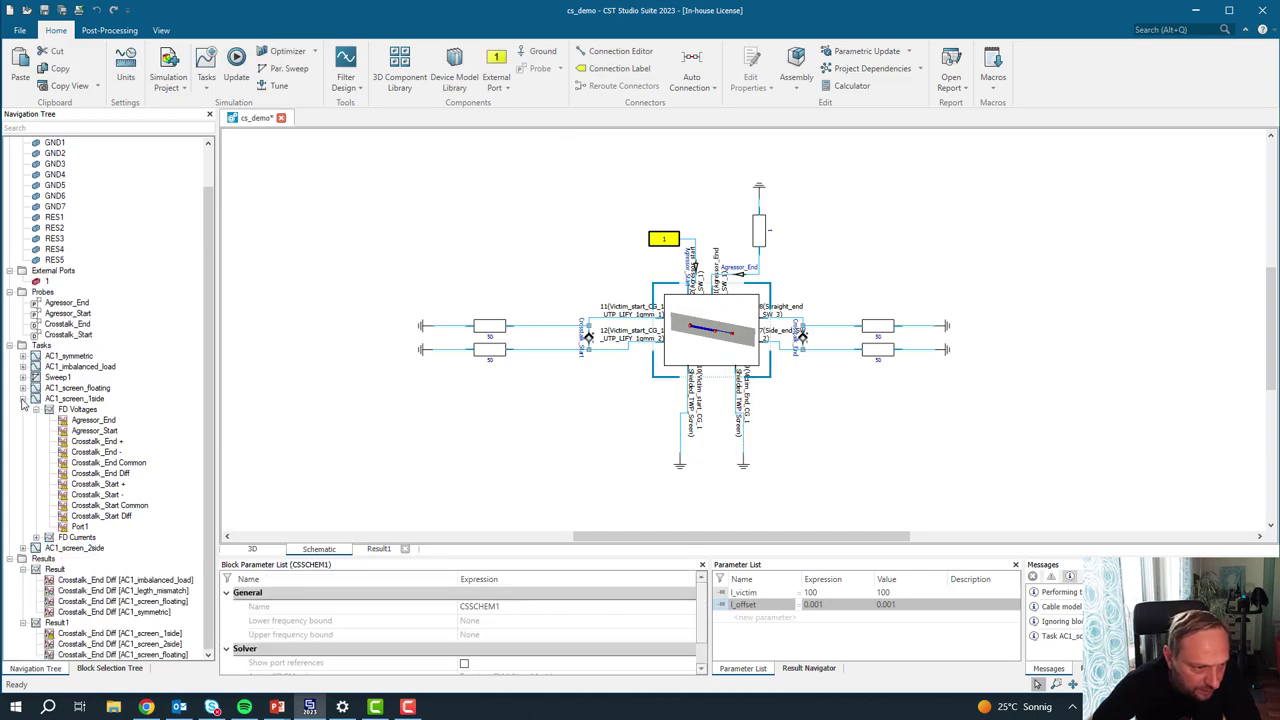
{"action": "left_click", "coordinate": [23, 398]}
{"action": "left_click", "coordinate": [86, 452]}
{"action": "right_click", "coordinate": [87, 453]}
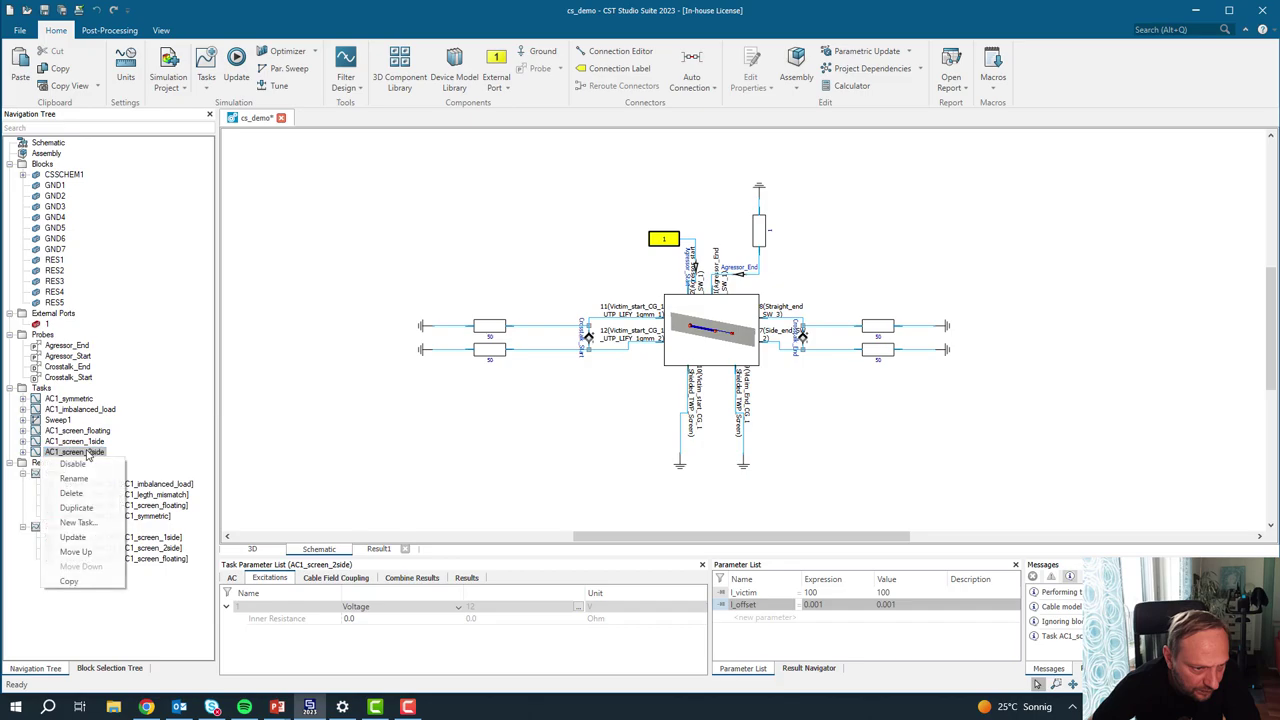
{"action": "left_click", "coordinate": [74, 537]}
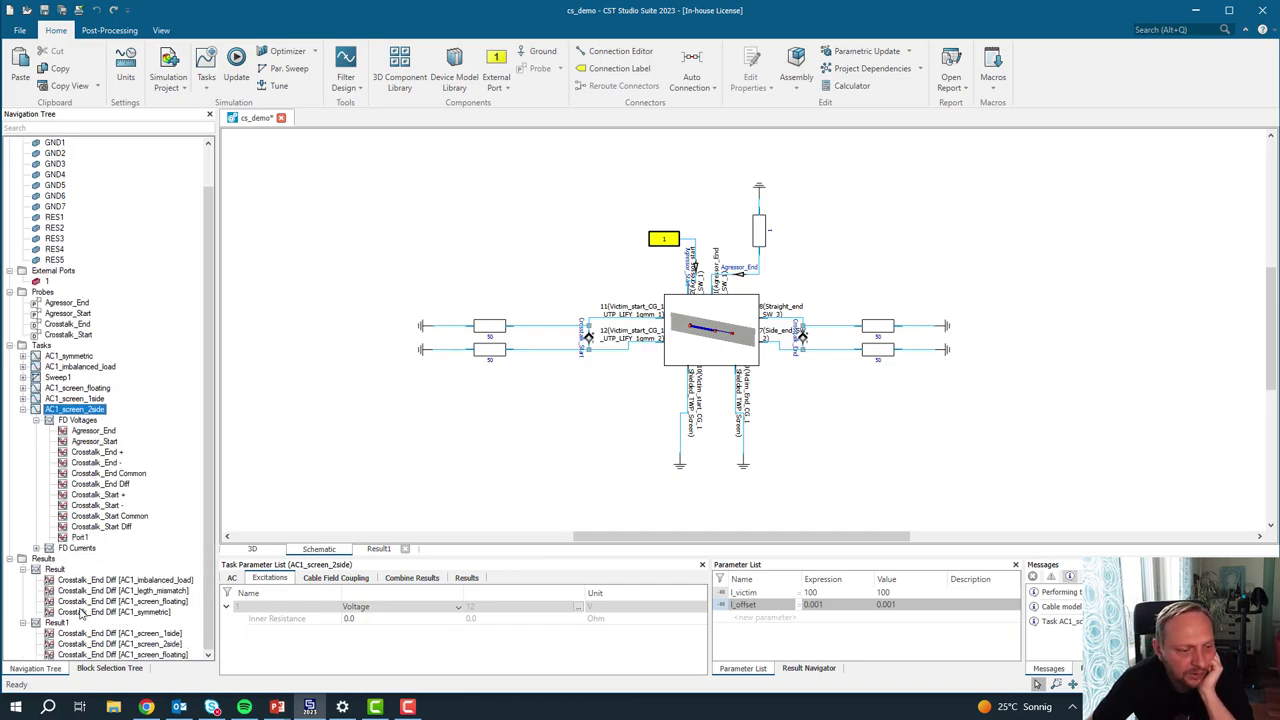
Step: Show the Result1 plot and highlight the one-side, floating and two-side screen crosstalk curves in turn to compare them
{"action": "left_click", "coordinate": [56, 623]}
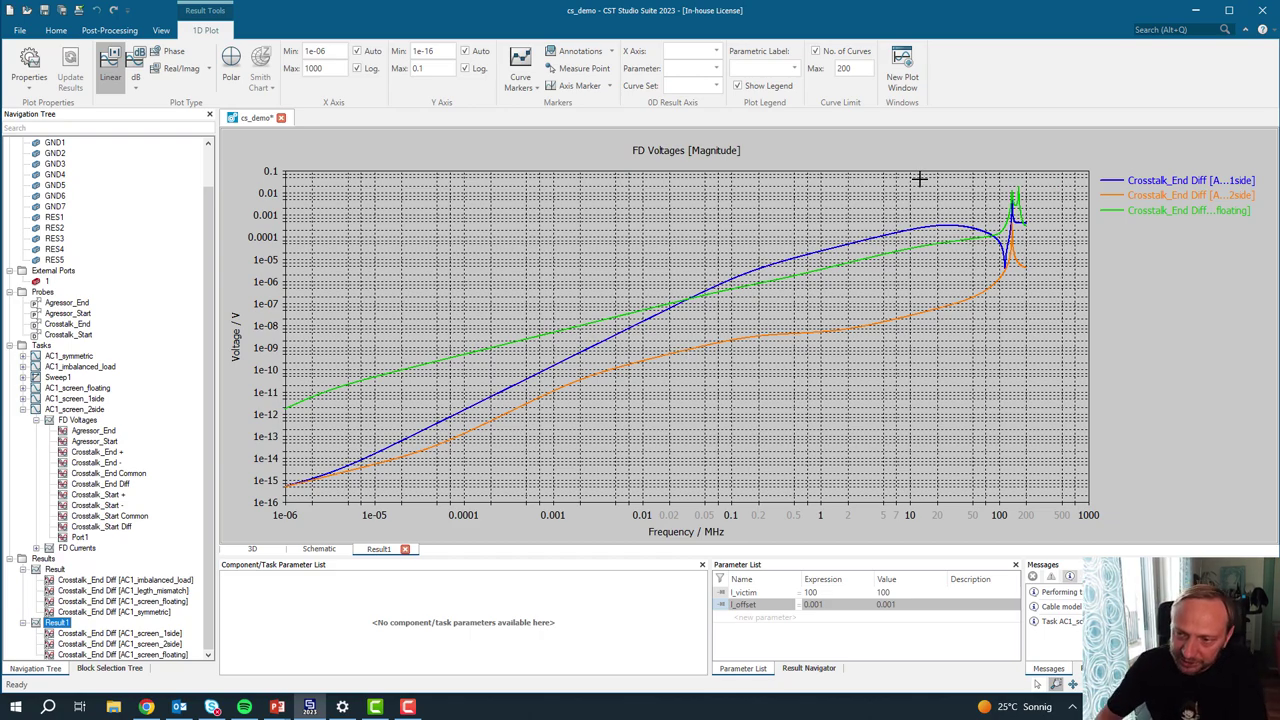
{"action": "left_click", "coordinate": [862, 239]}
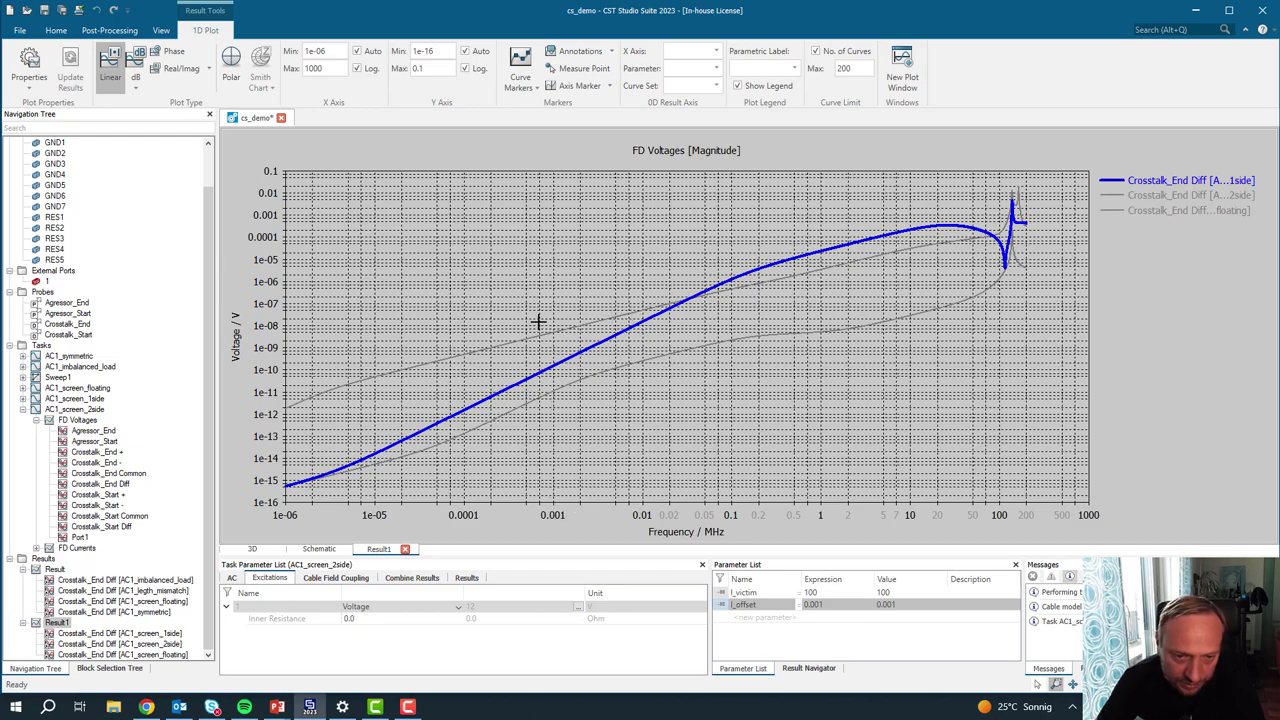
{"action": "left_click", "coordinate": [648, 288]}
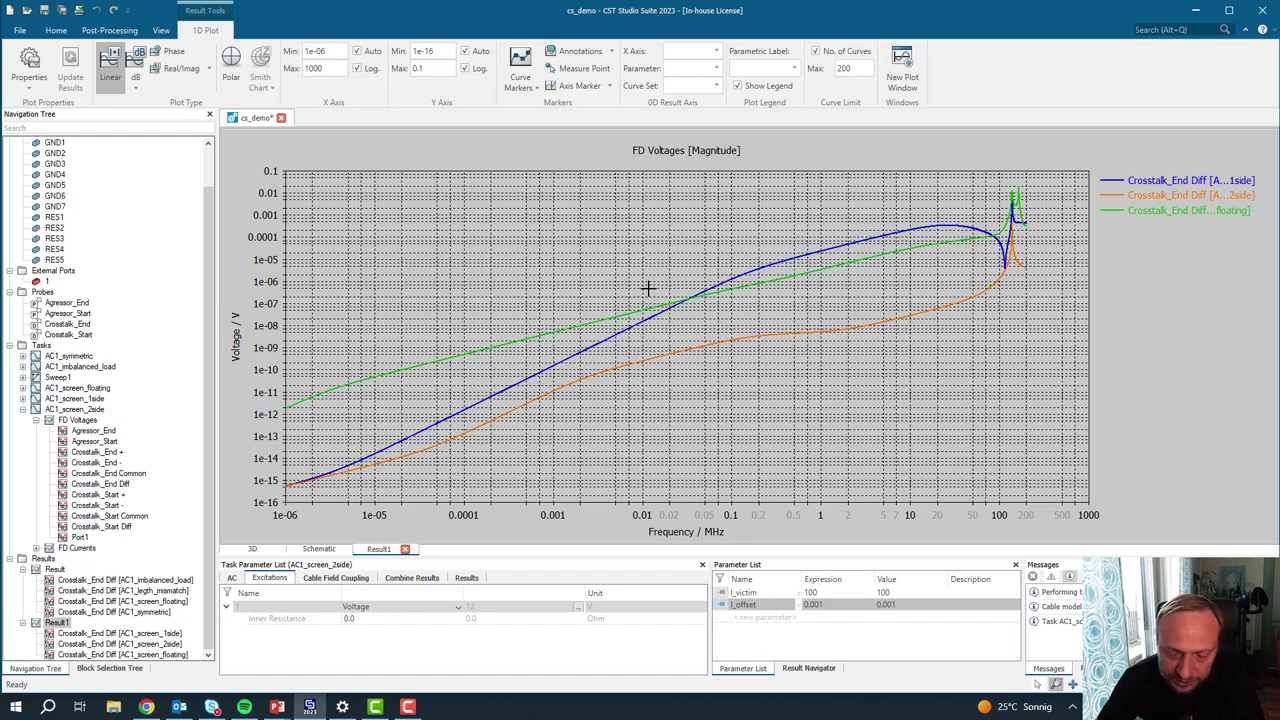
{"action": "left_click", "coordinate": [945, 244]}
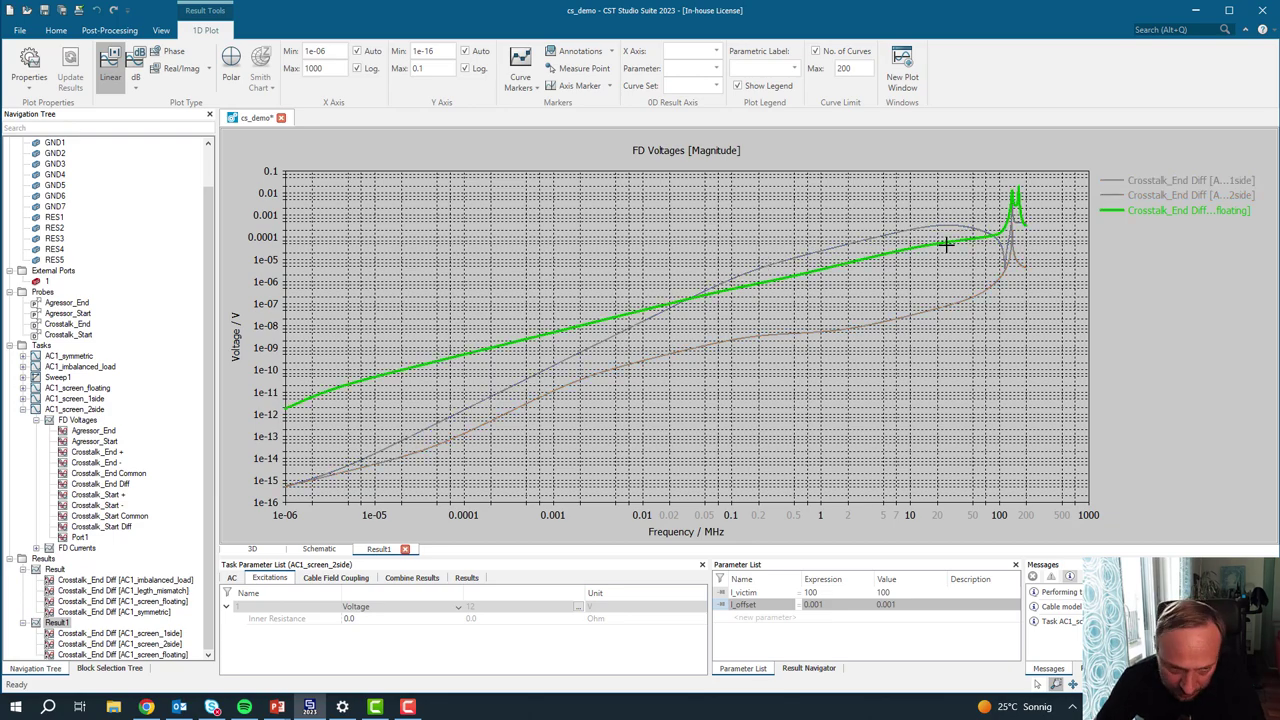
{"action": "left_click", "coordinate": [983, 291]}
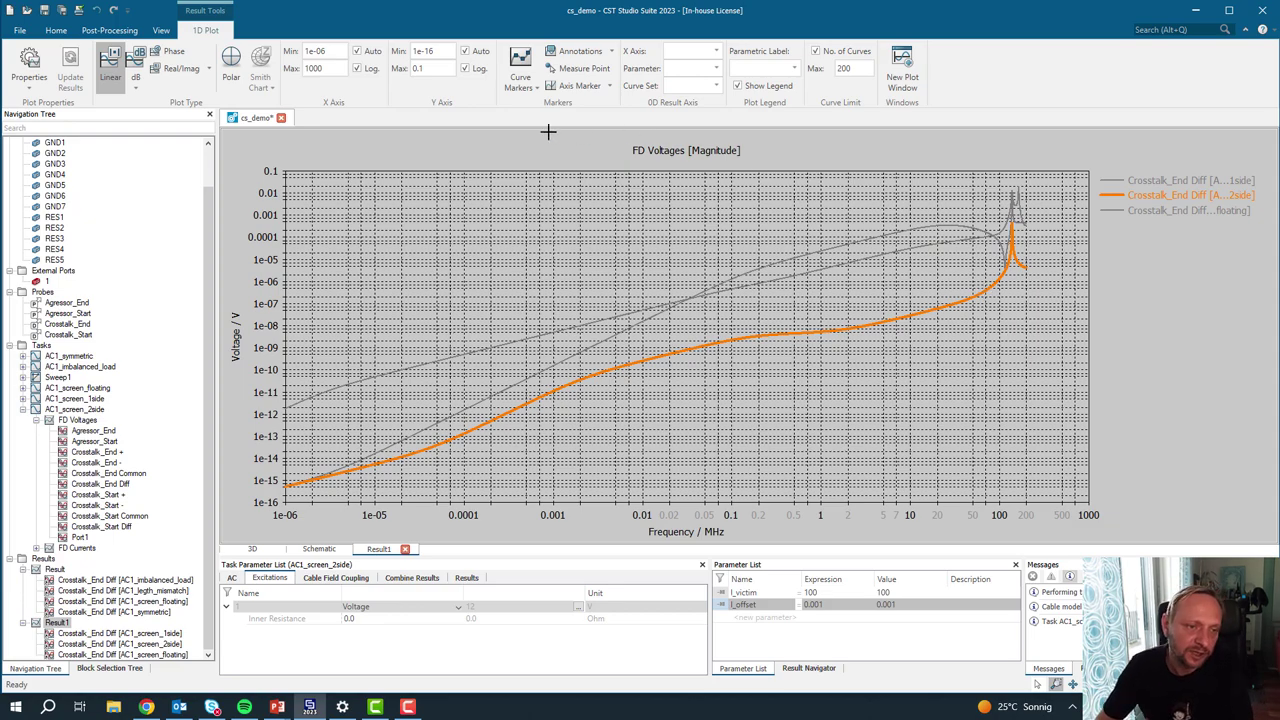
Step: Display the Result1 voltages in dBuV with a logarithmic frequency axis
{"action": "left_click", "coordinate": [135, 88]}
{"action": "left_click", "coordinate": [150, 149]}
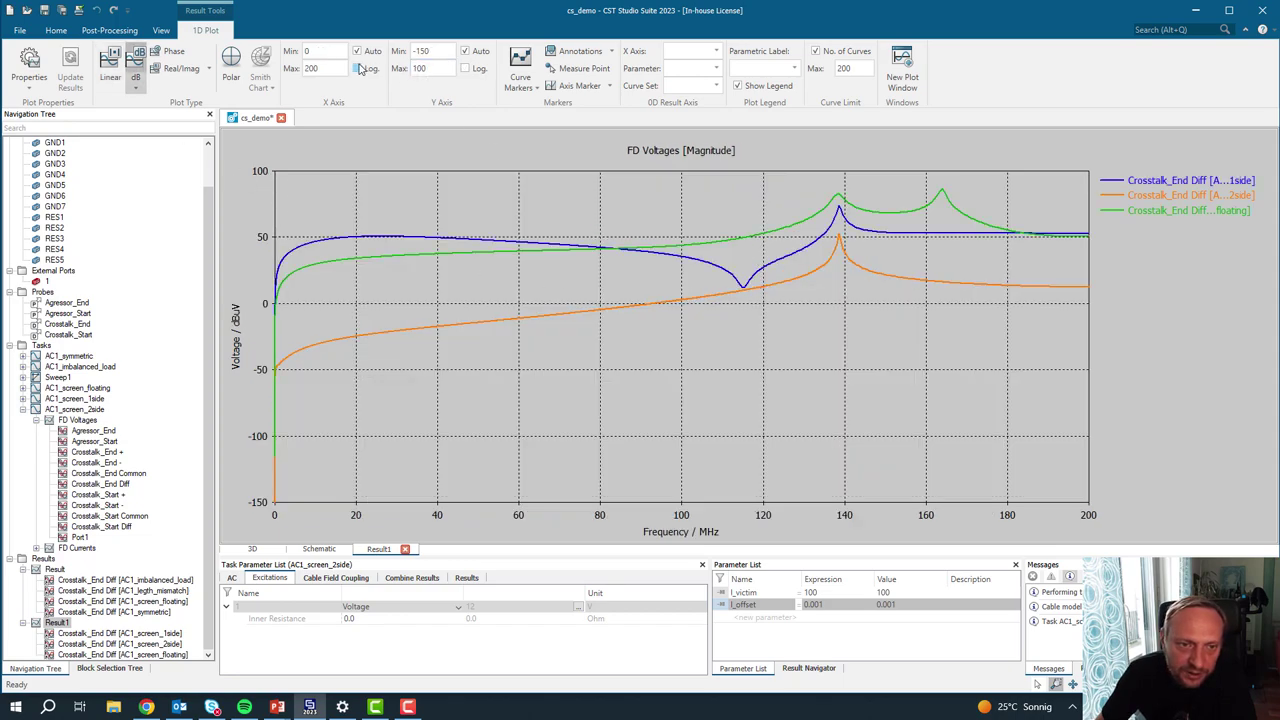
{"action": "left_click", "coordinate": [357, 68]}
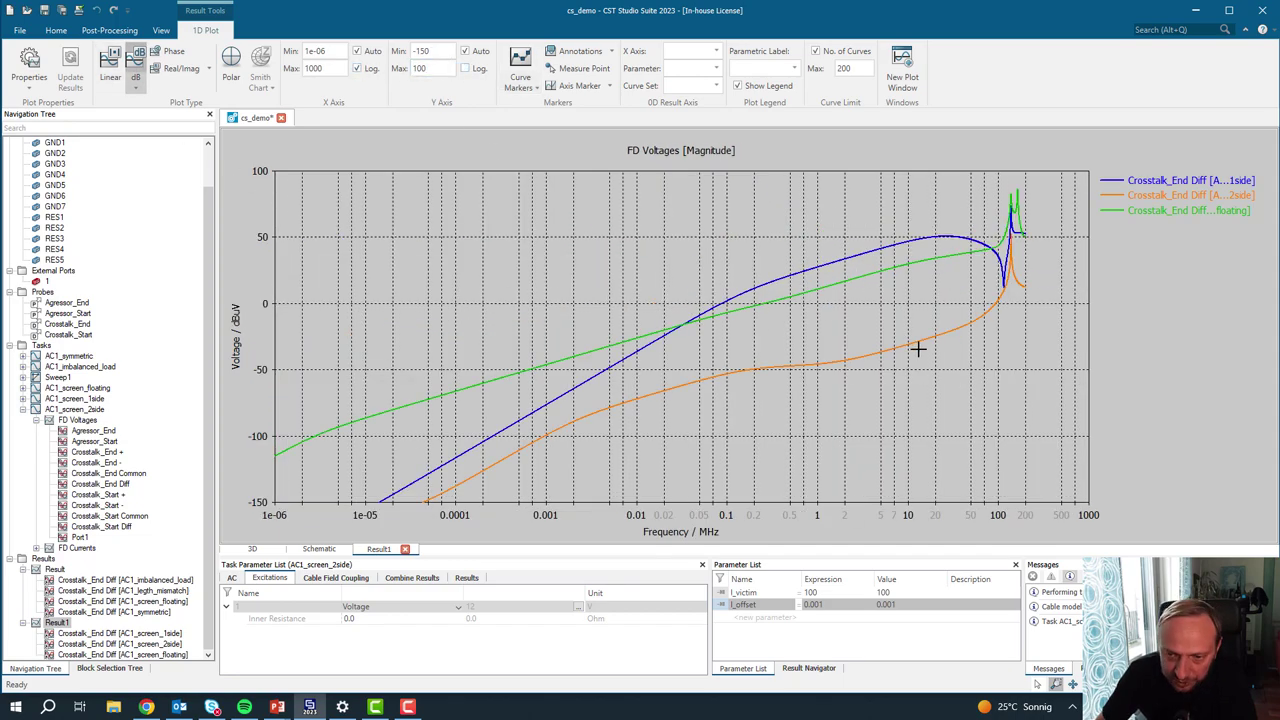
Step: Place an axis marker at 10 MHz on the Result1 plot to read the three crosstalk curves
{"action": "right_click", "coordinate": [910, 293]}
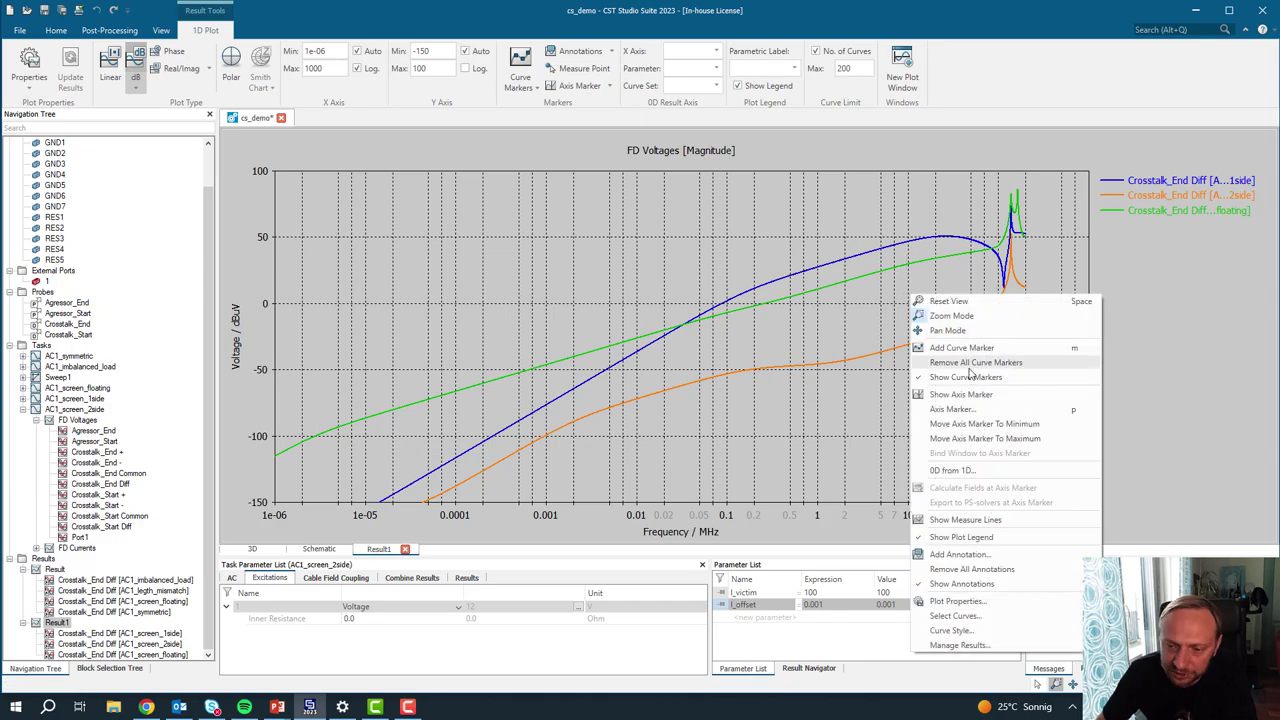
{"action": "left_click", "coordinate": [1007, 412]}
{"action": "type", "text": "10"}
{"action": "key", "text": "Return"}
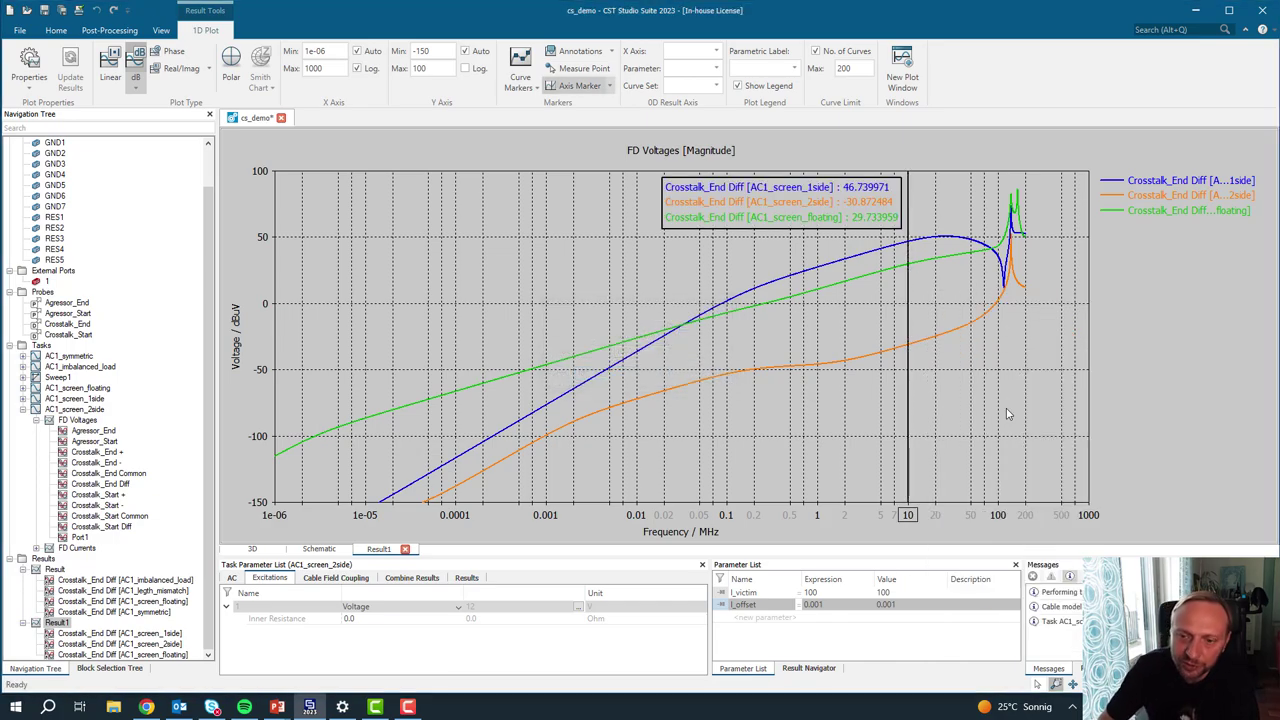